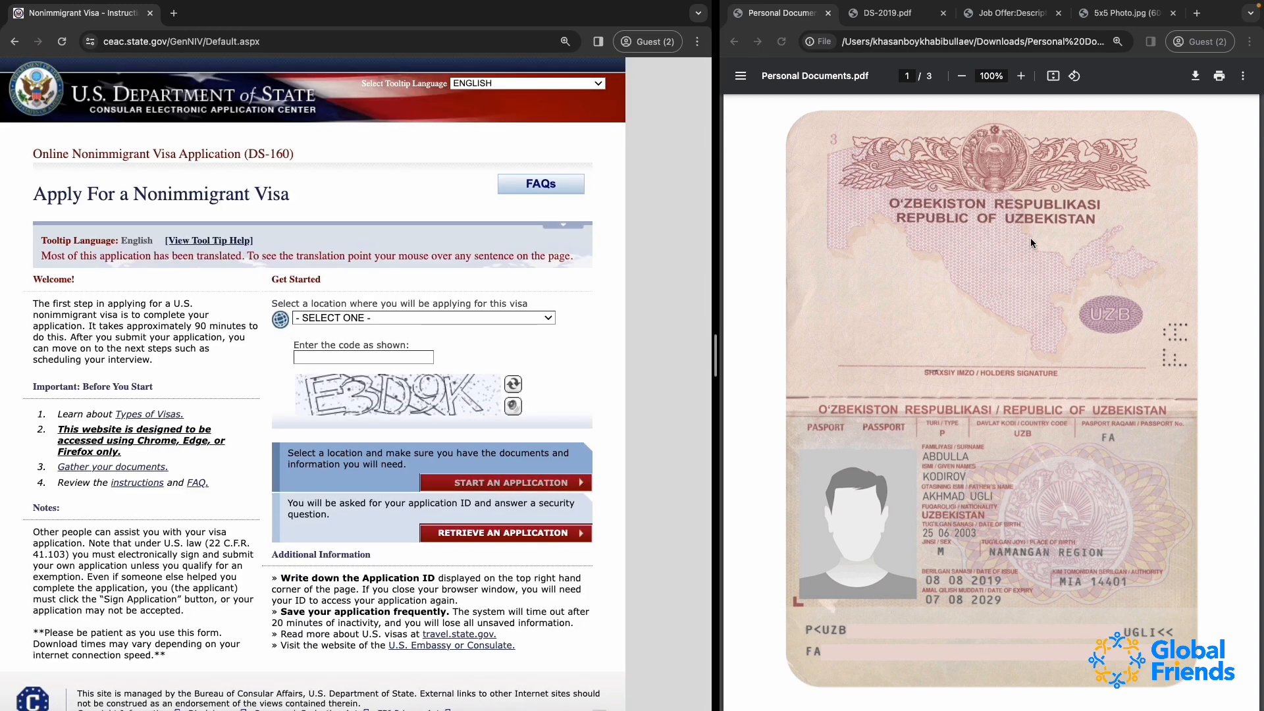
# Look through the reference files: the personal documents PDF, DS-2019, job offer description and 5x5 photo
pyautogui.click(888, 14)
pyautogui.click(998, 14)
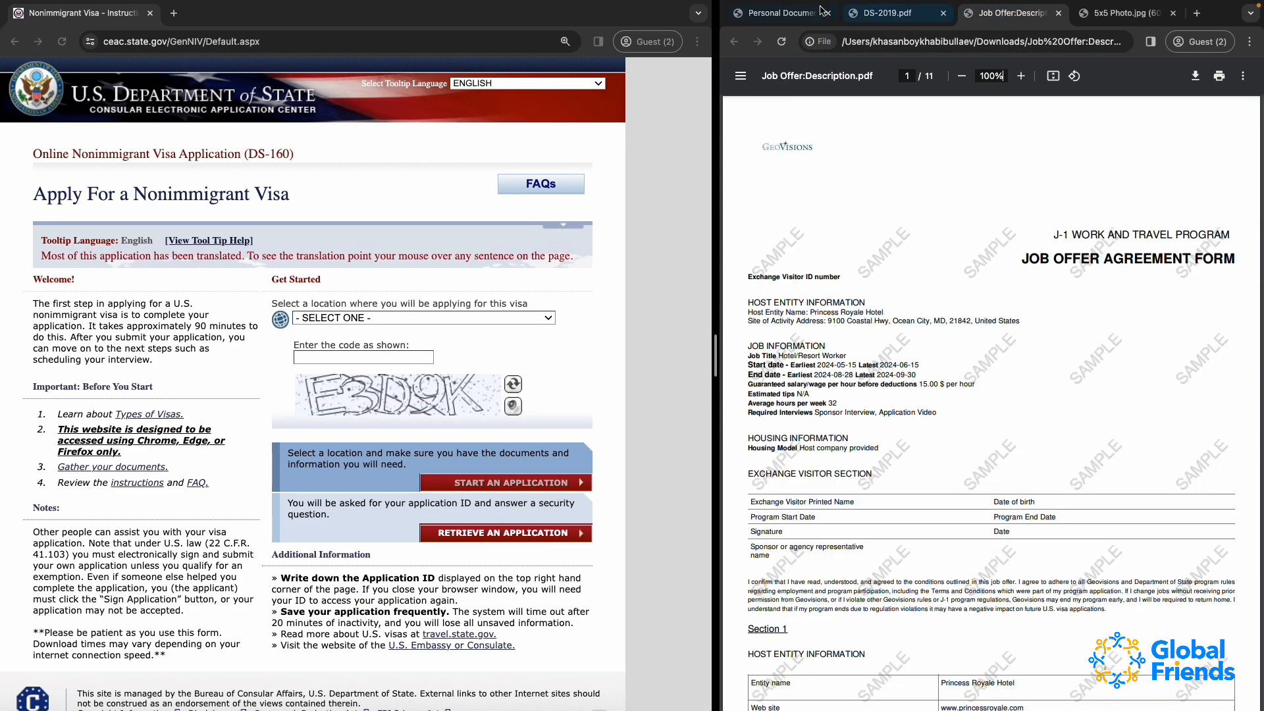
pyautogui.click(780, 13)
pyautogui.click(889, 13)
pyautogui.click(994, 14)
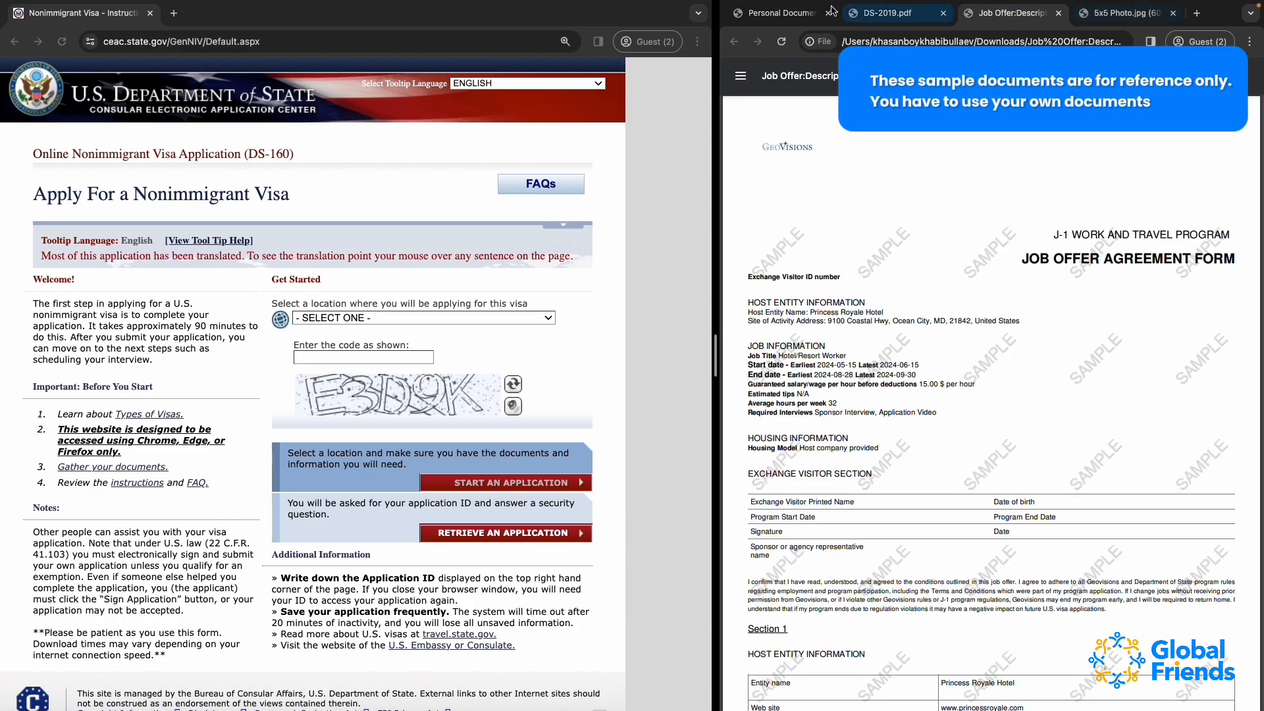
pyautogui.click(780, 13)
pyautogui.scroll(-10, 922, 486)
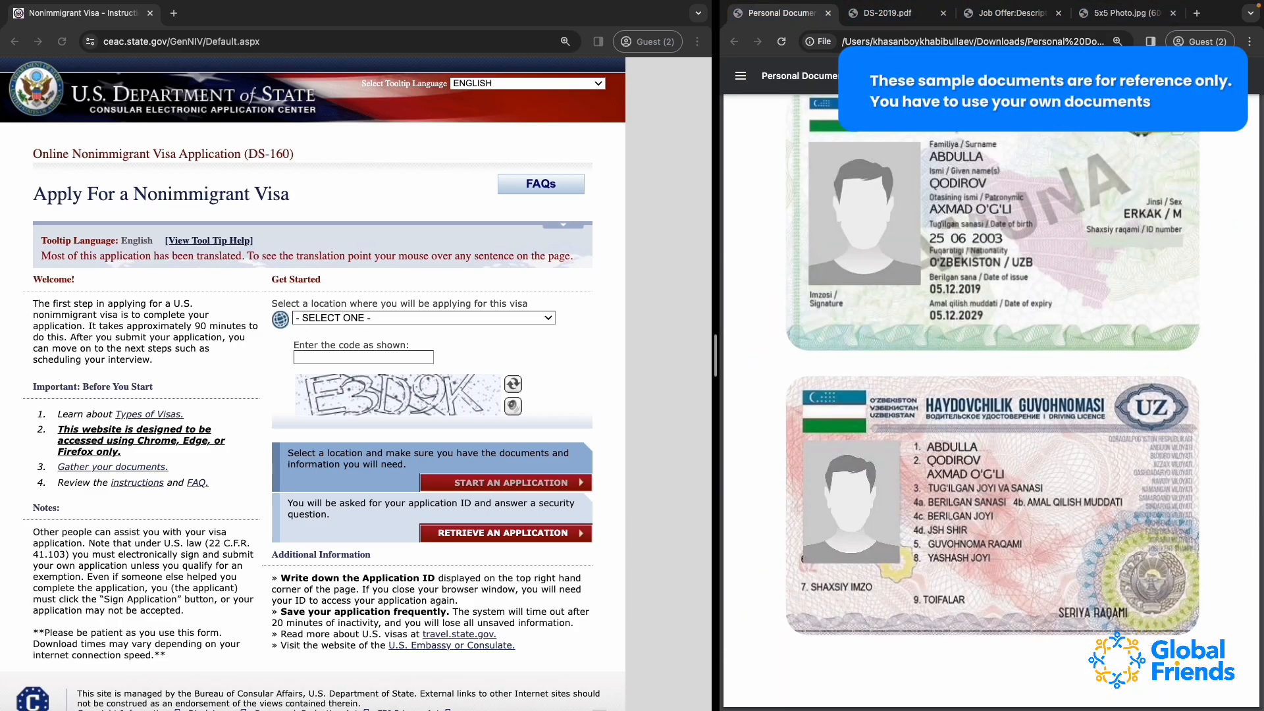
pyautogui.click(889, 13)
pyautogui.scroll(-15, 958, 372)
pyautogui.scroll(15, 958, 370)
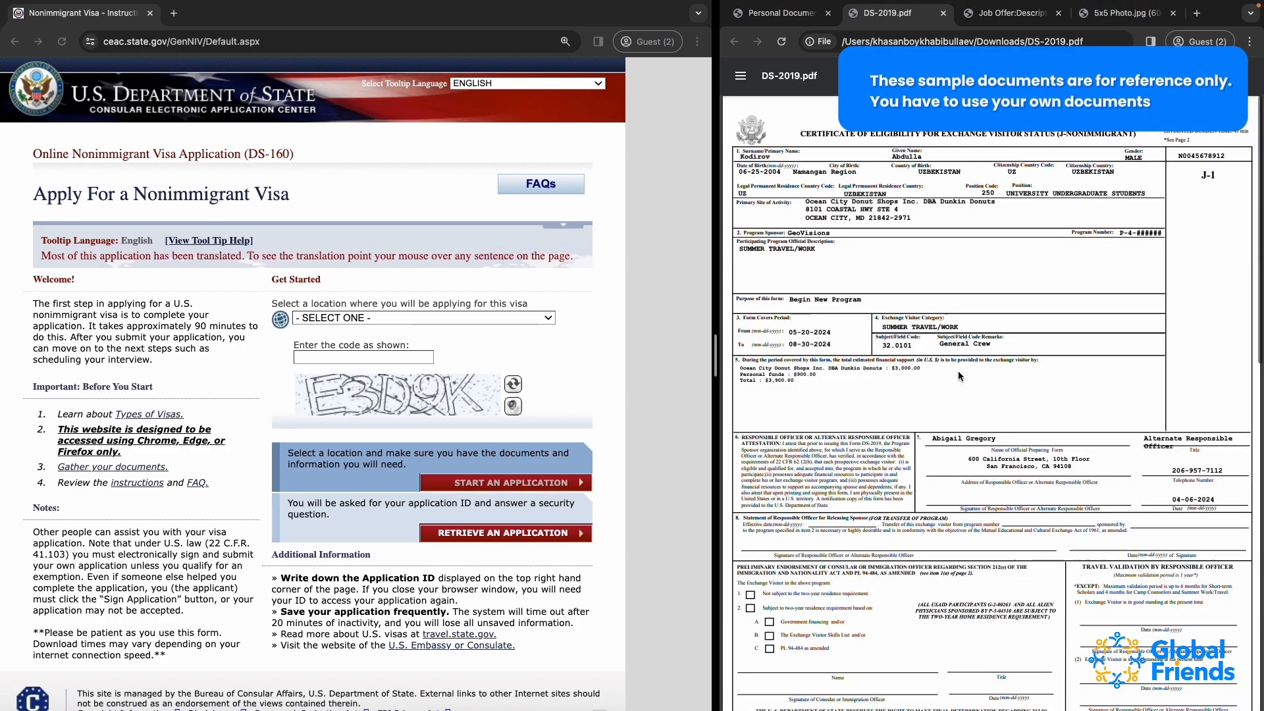
pyautogui.click(1007, 18)
pyautogui.scroll(-10, 976, 571)
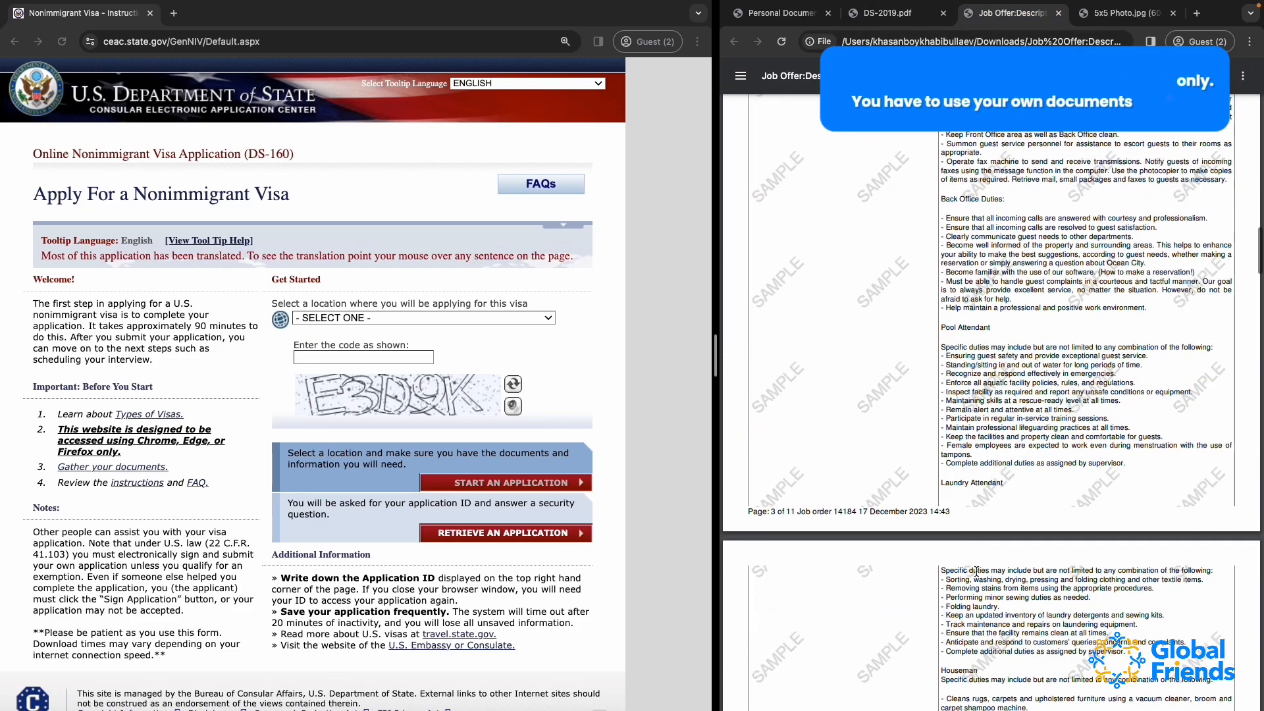
pyautogui.scroll(10, 977, 570)
pyautogui.click(1094, 15)
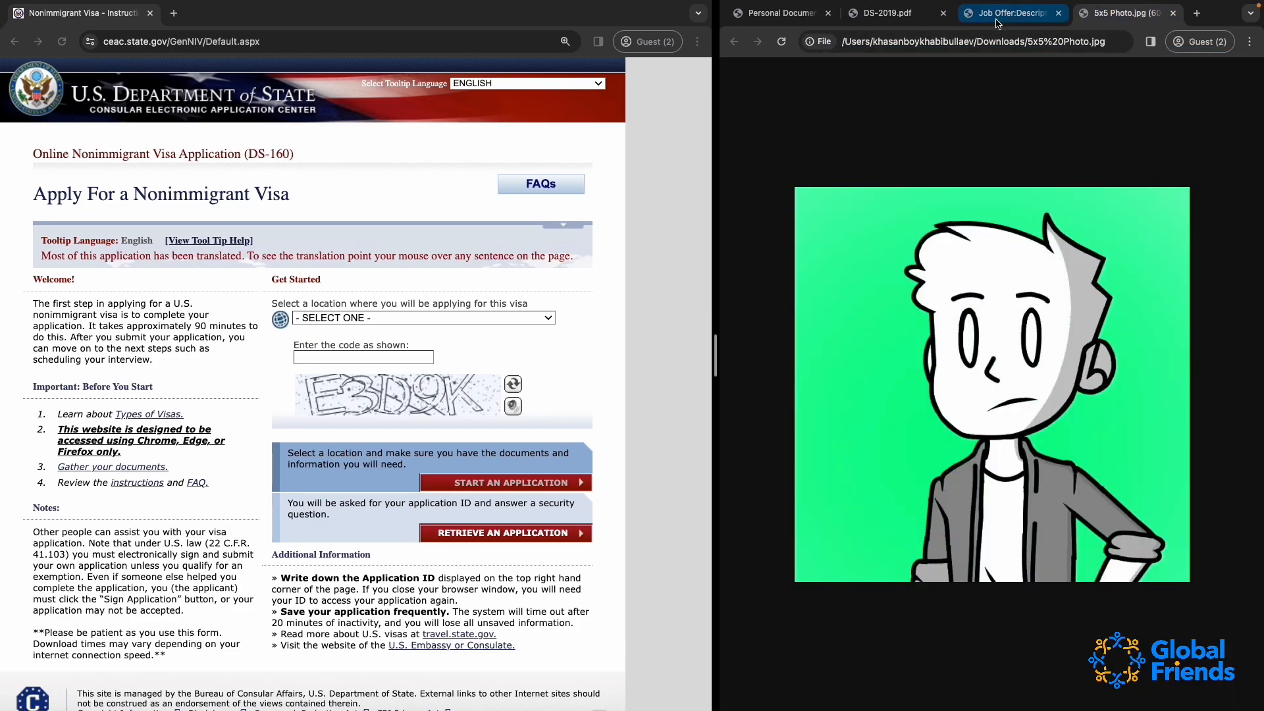
pyautogui.click(885, 13)
pyautogui.click(780, 13)
pyautogui.scroll(15, 1024, 287)
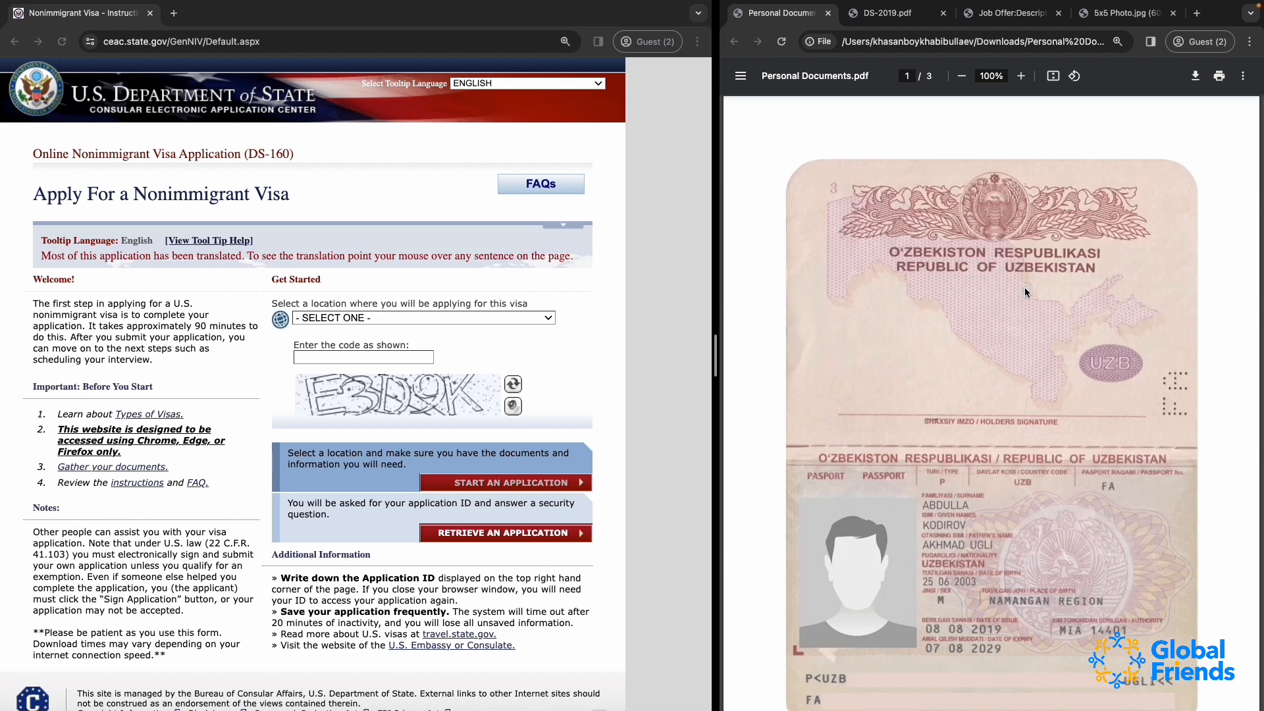
# Set the location for the visa application to UZBEKISTAN, TASHKENT
pyautogui.click(348, 320)
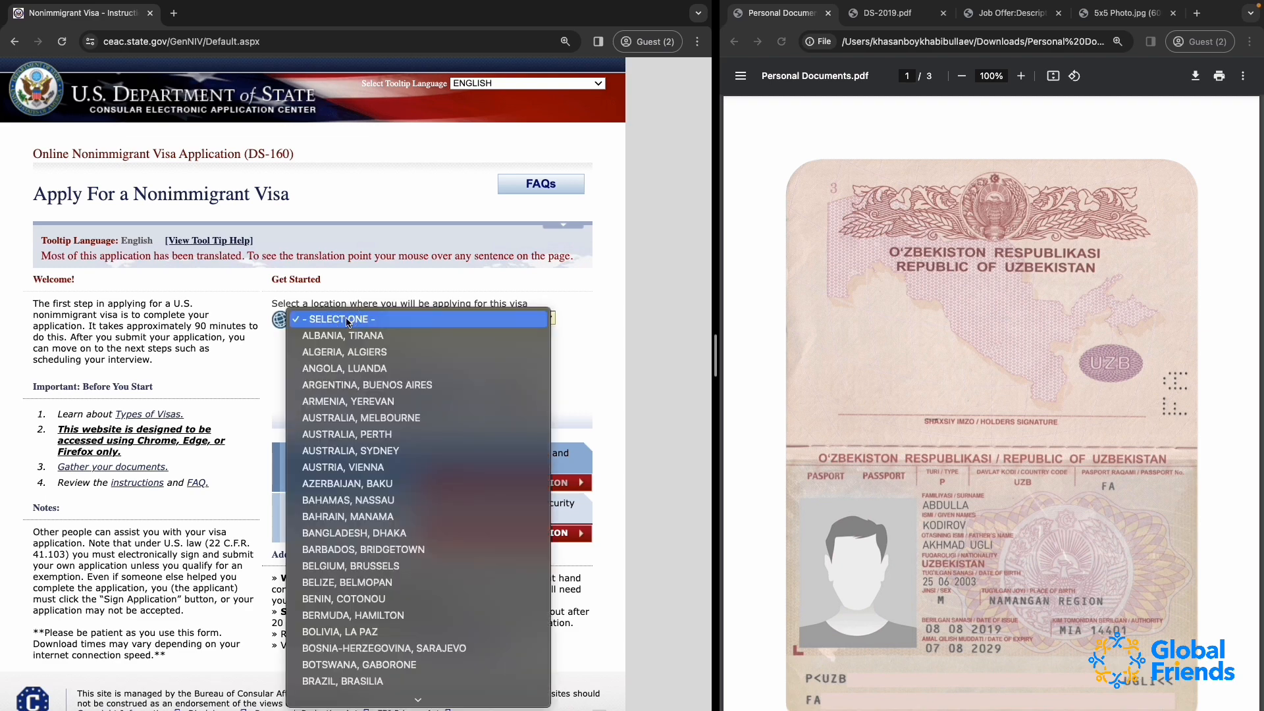
pyautogui.write('uzb')
pyautogui.press('Return')
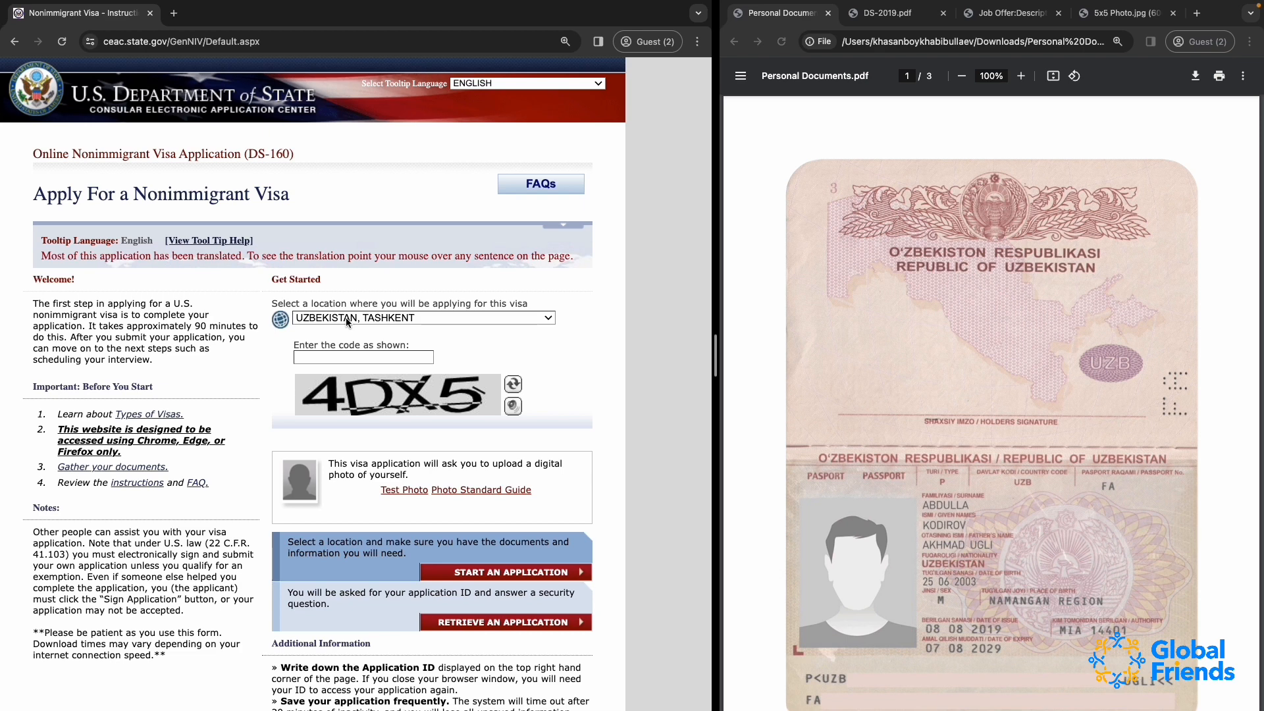
# Change the application location to LATVIA, RIGA and dismiss its additional location information
pyautogui.click(346, 320)
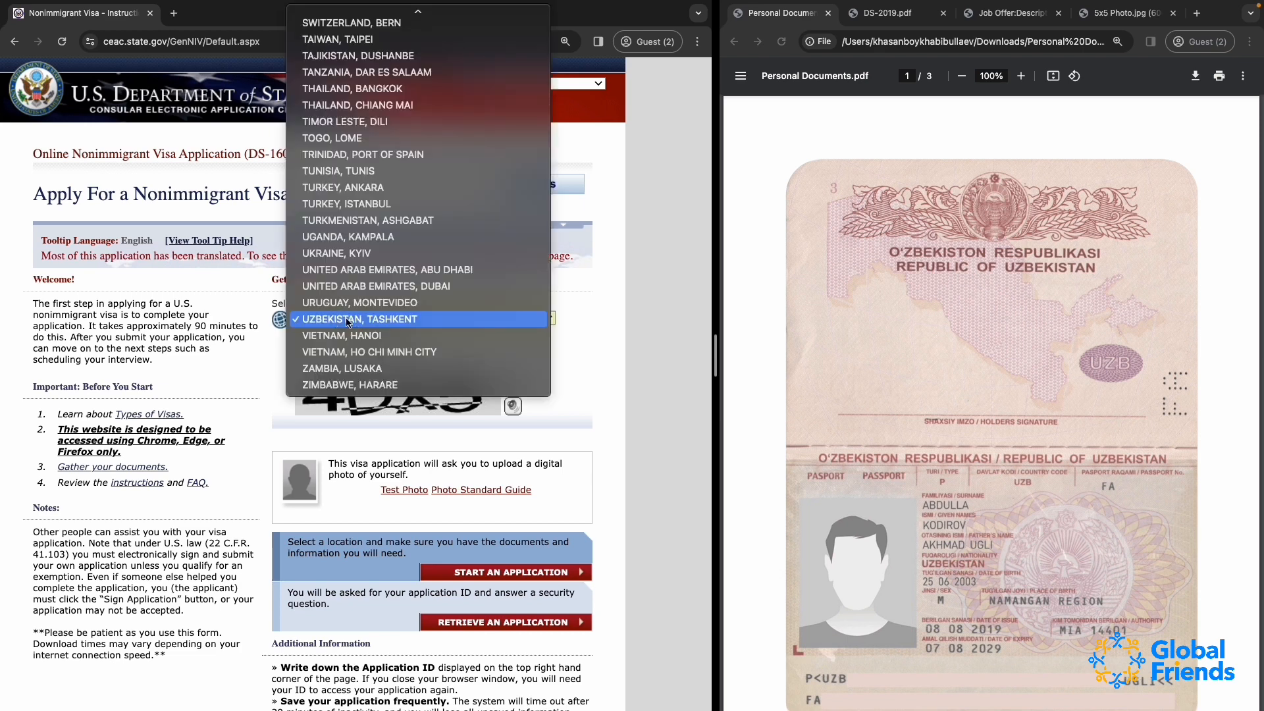
pyautogui.write('lat')
pyautogui.press('Return')
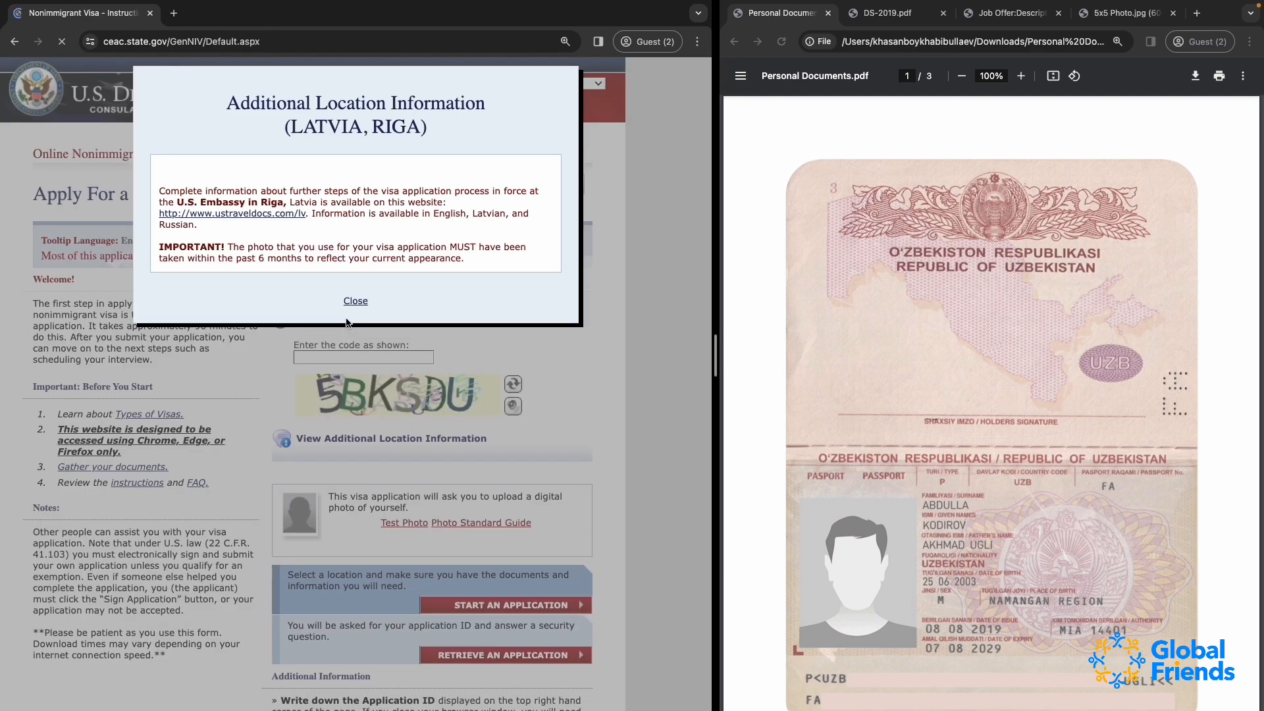
pyautogui.click(356, 300)
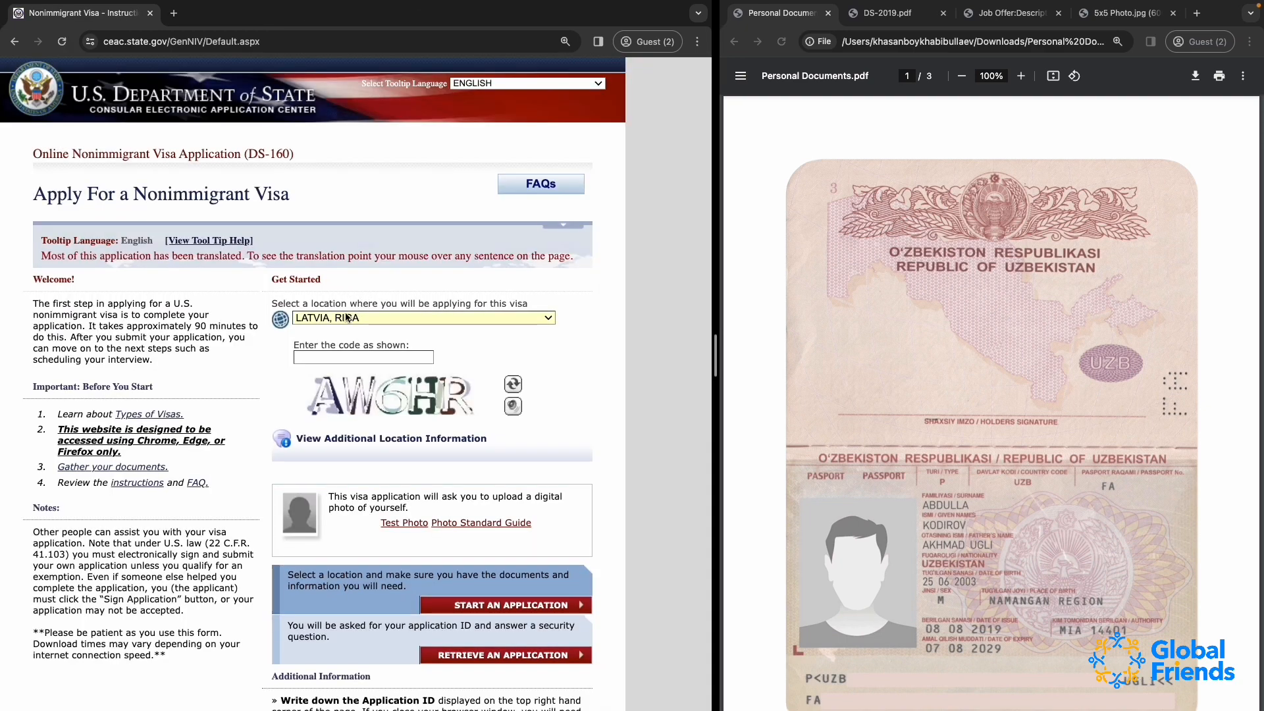
# Switch the application location back to UZBEKISTAN, TASHKENT
pyautogui.click(347, 317)
pyautogui.write('uz')
pyautogui.press('Return')
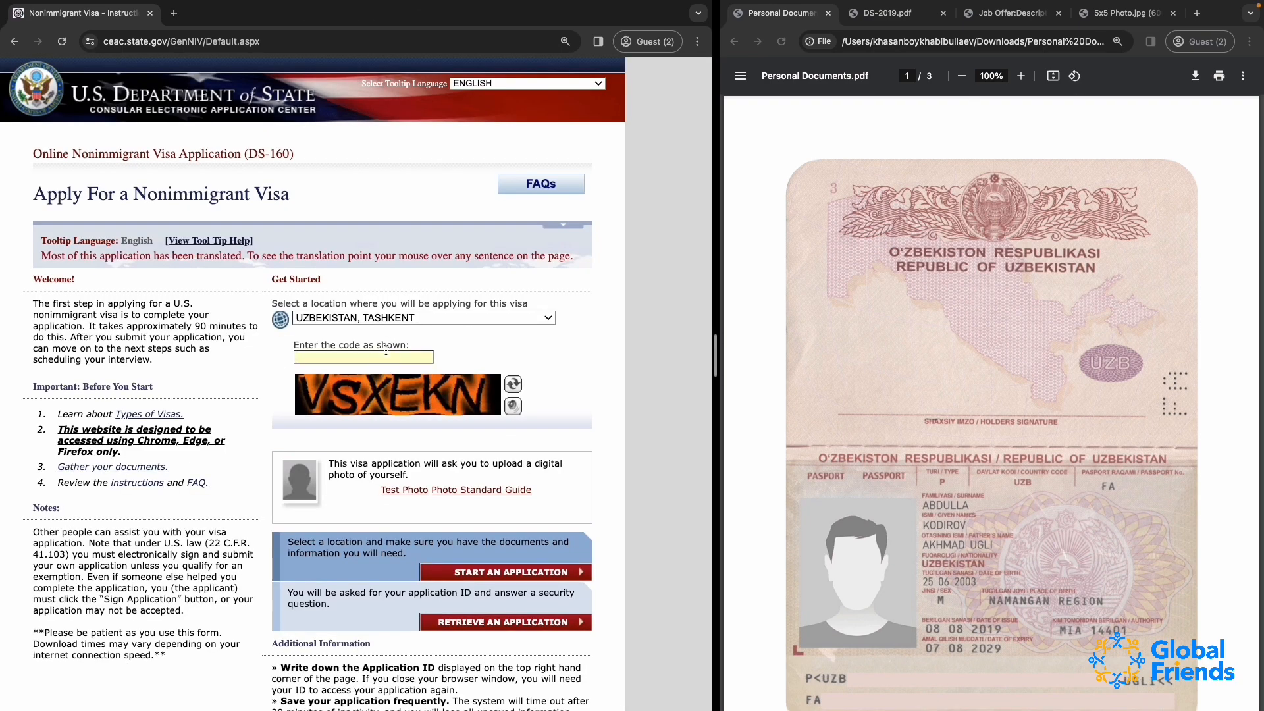
# Enter the code shown in the captcha image and start a new DS-160 application
pyautogui.write('VSXEKN')
pyautogui.scroll(-2, 445, 457)
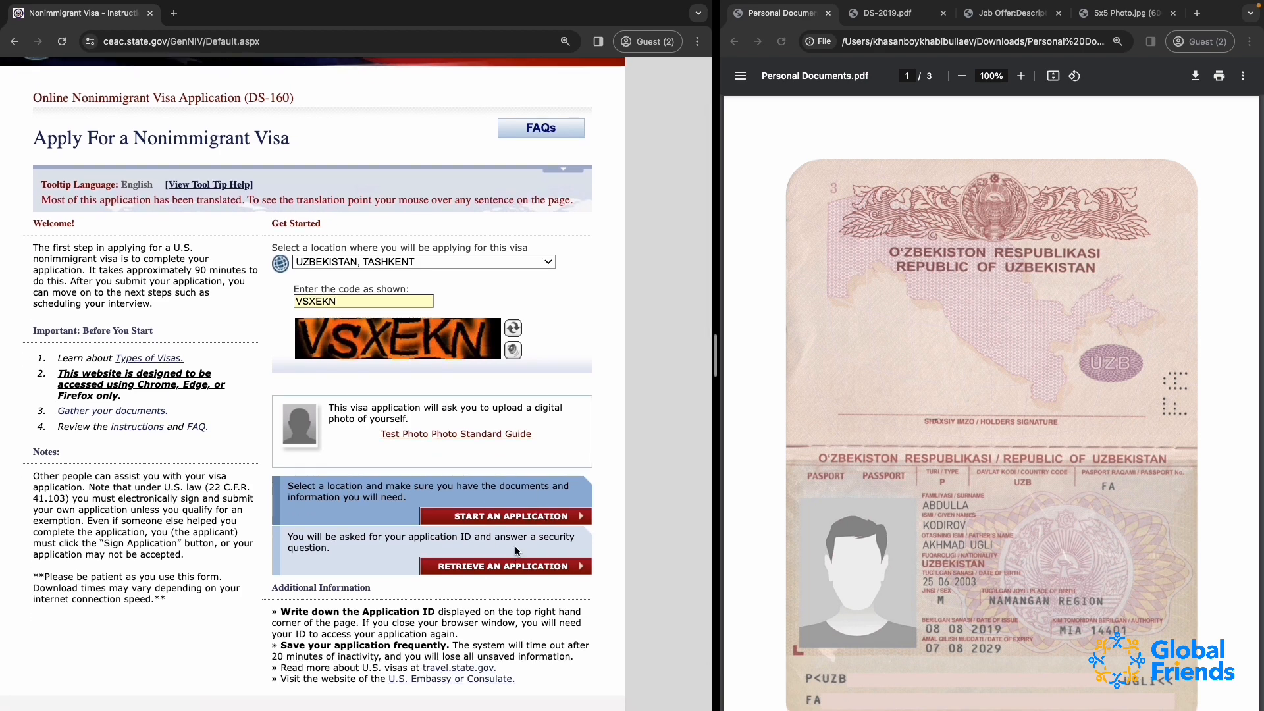
pyautogui.click(503, 522)
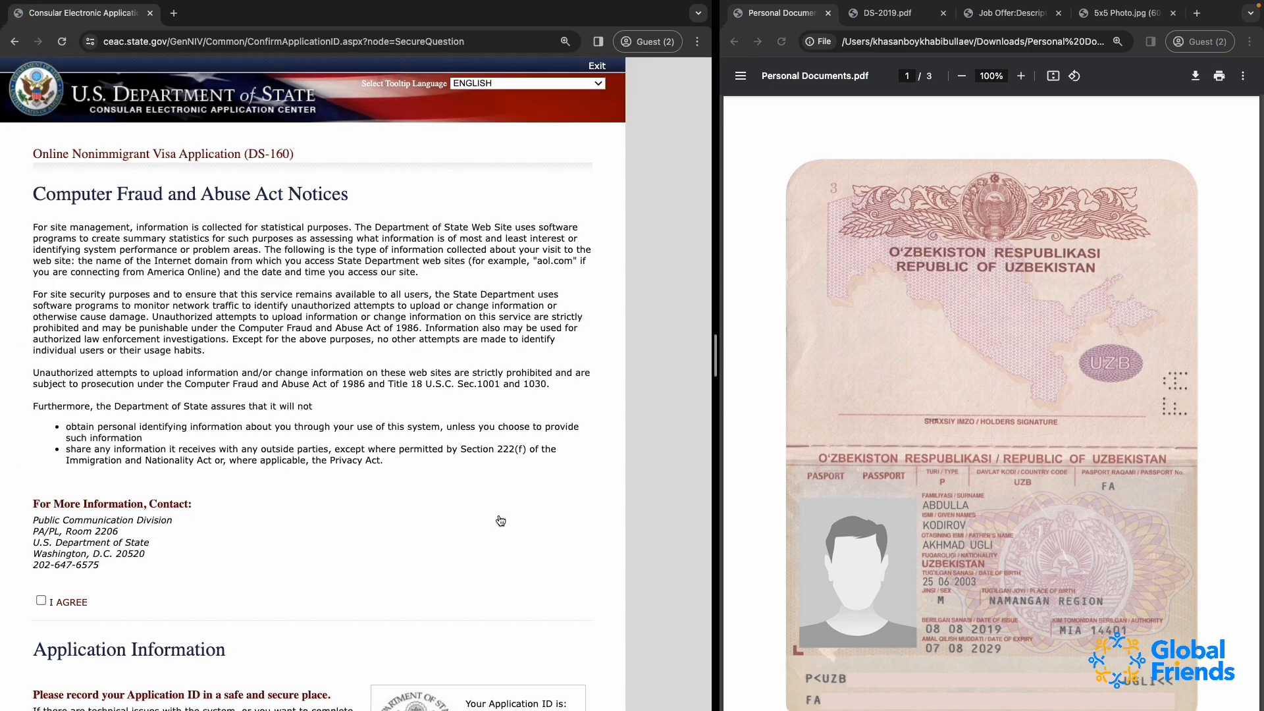
# Copy the Application ID, paste it into a search in a new browser tab to keep it, and return to the application page
pyautogui.scroll(-5, 497, 506)
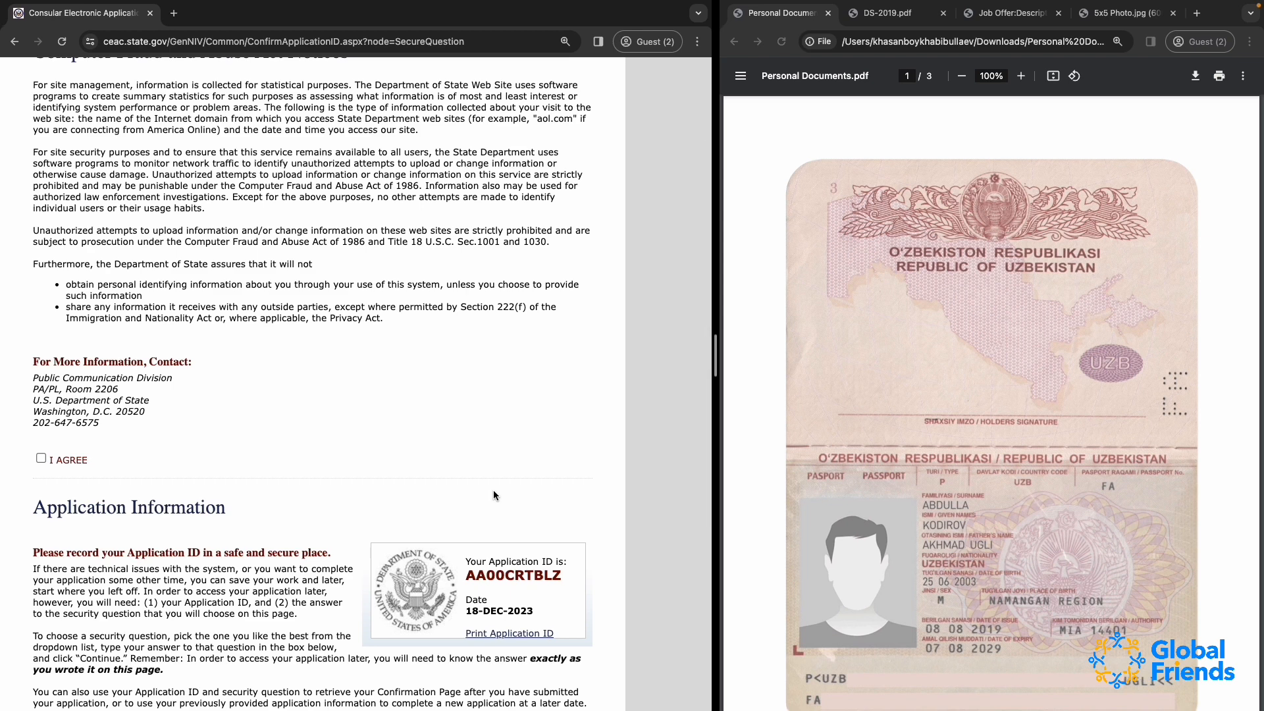
pyautogui.doubleClick(499, 577)
pyautogui.press('super+c')
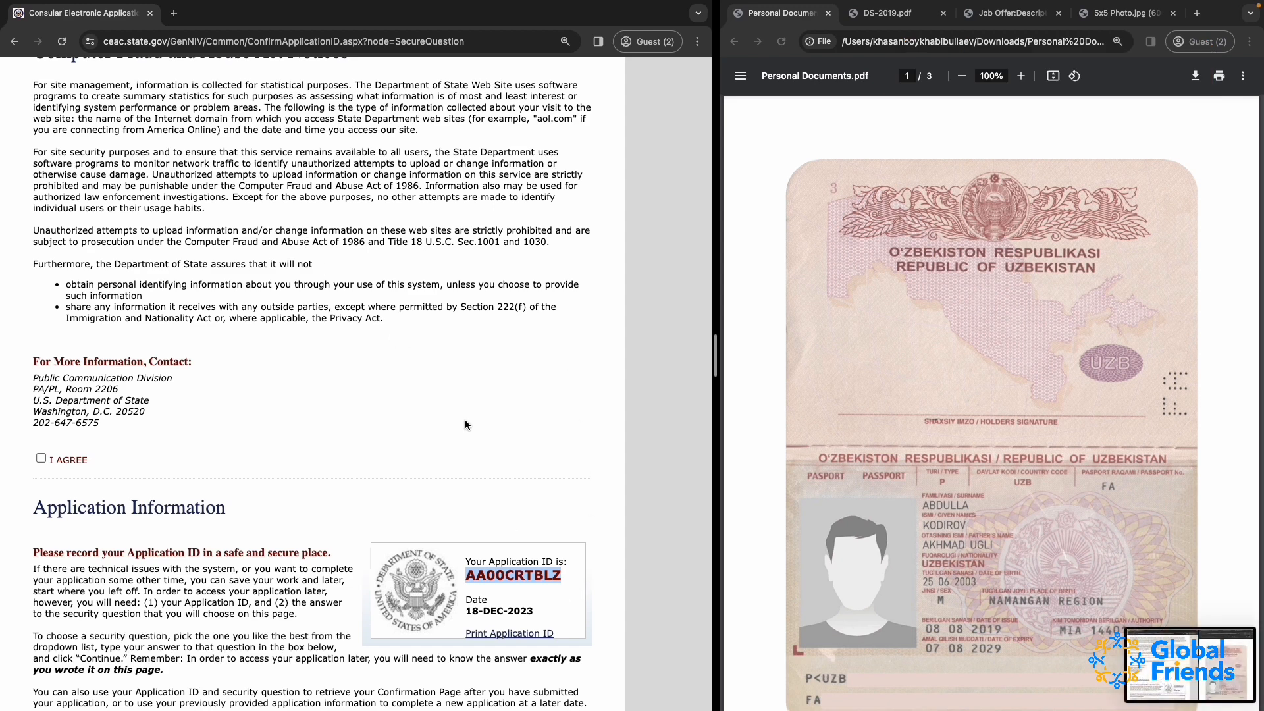
pyautogui.click(176, 10)
pyautogui.press('super+v')
pyautogui.press('Return')
pyautogui.click(109, 16)
pyautogui.click(223, 15)
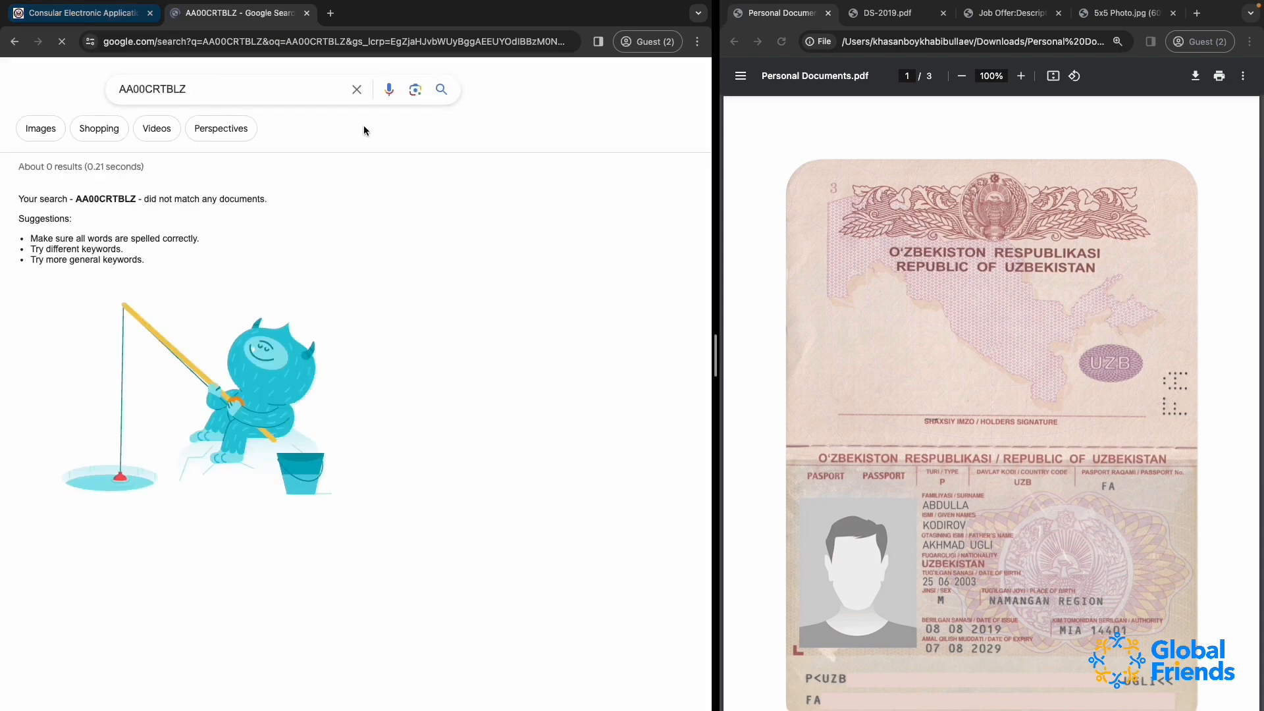
pyautogui.click(92, 15)
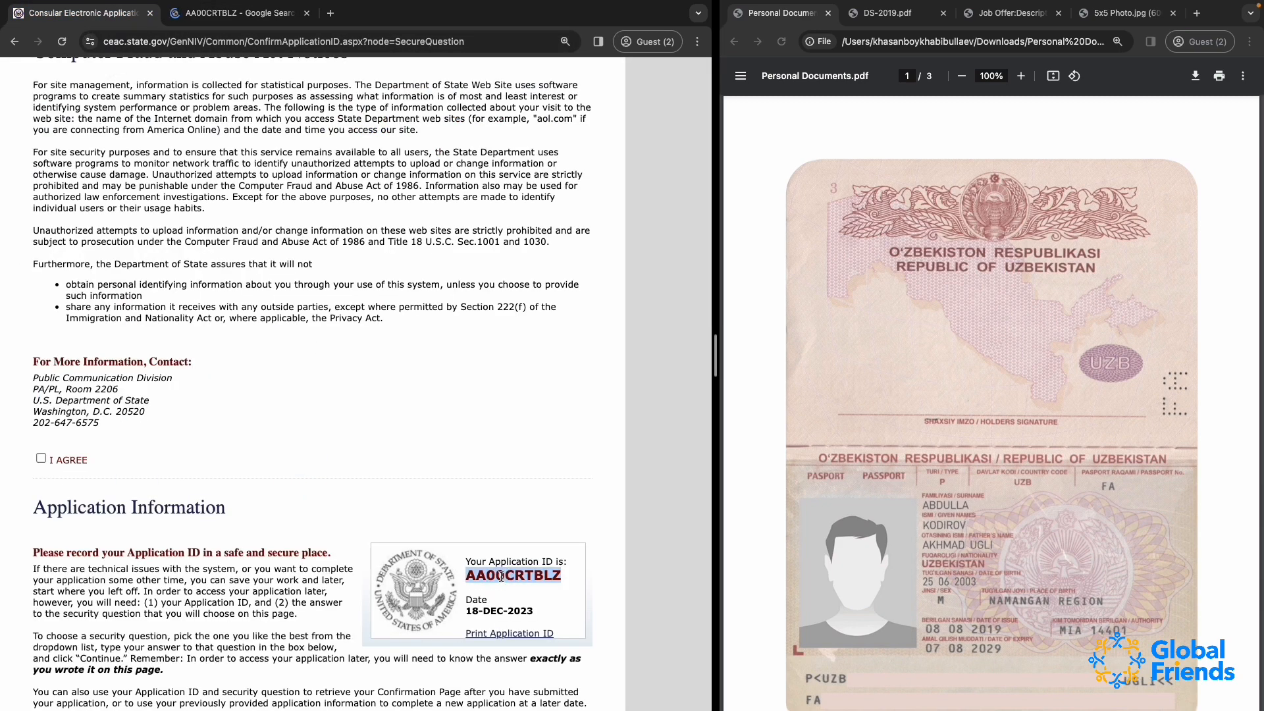
# Review the application information page and agree to the Computer Fraud and Abuse Act notices
pyautogui.scroll(-5, 501, 576)
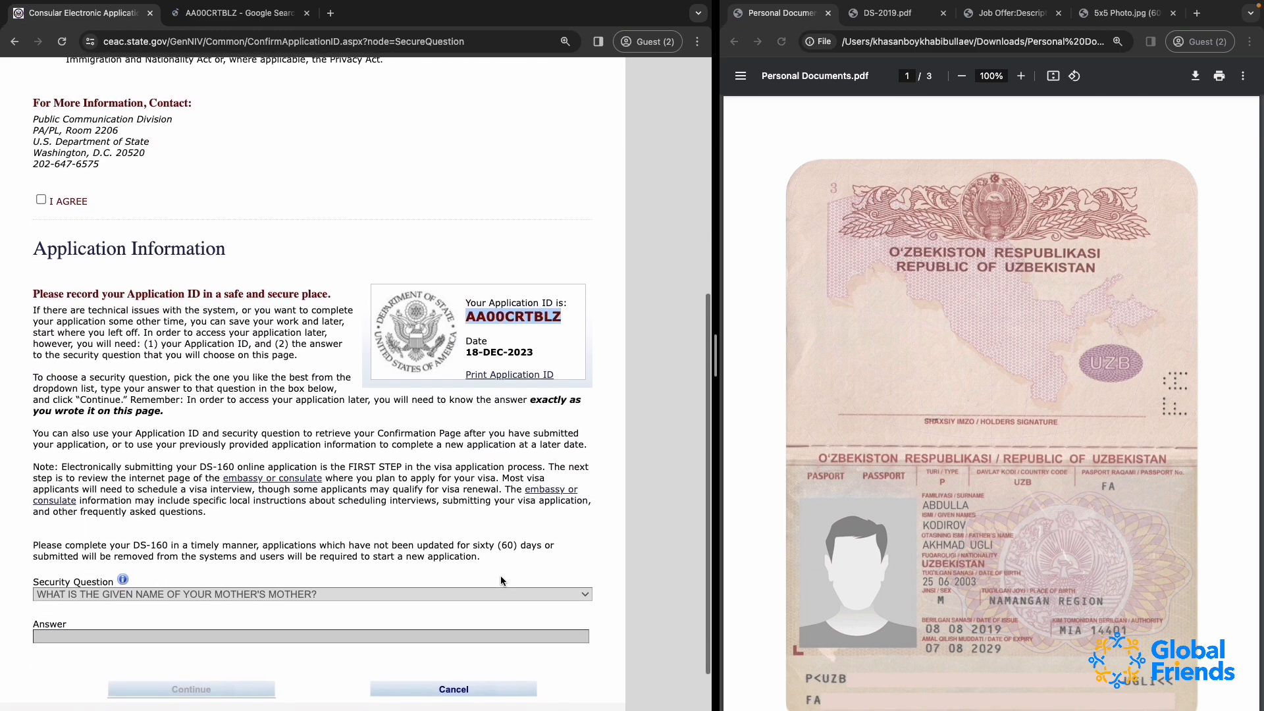
pyautogui.scroll(2, 501, 578)
pyautogui.scroll(-3, 502, 577)
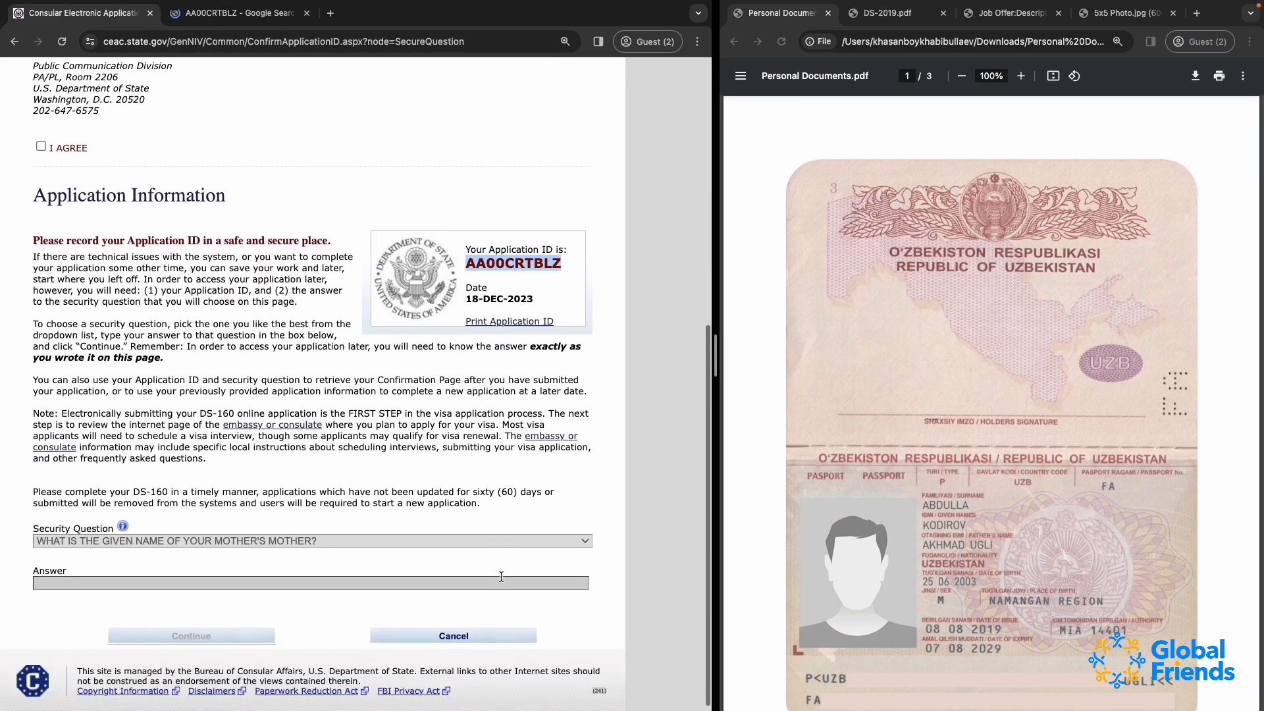
pyautogui.scroll(1, 250, 245)
pyautogui.scroll(2, 250, 245)
pyautogui.click(41, 280)
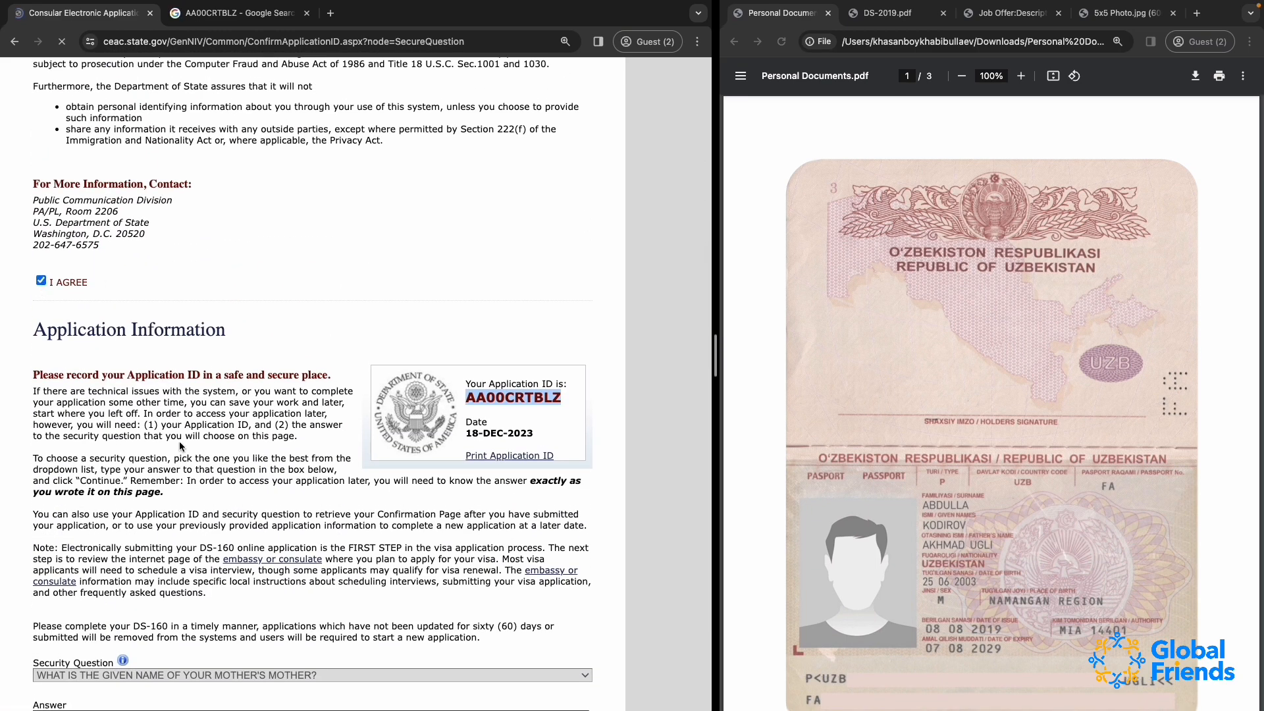
# Choose the security question about the city or town of the first job, enter its answer and continue to the personal information form
pyautogui.scroll(-7, 179, 441)
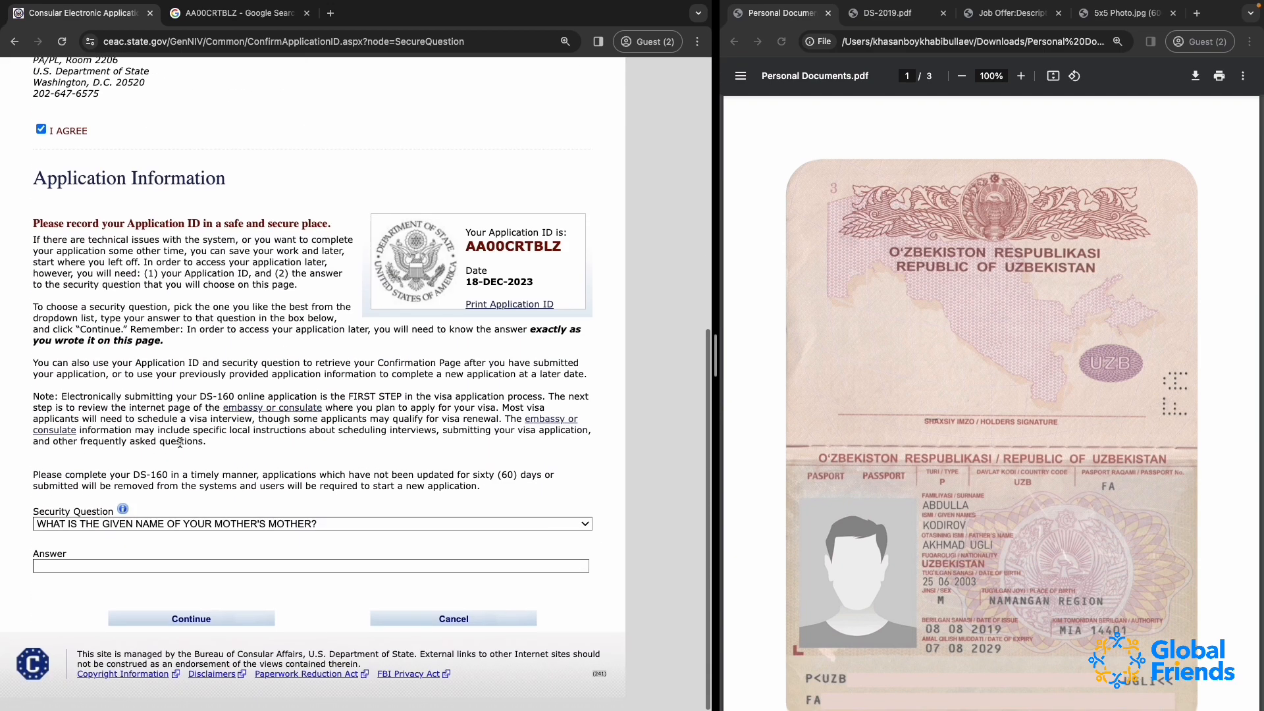
pyautogui.click(100, 533)
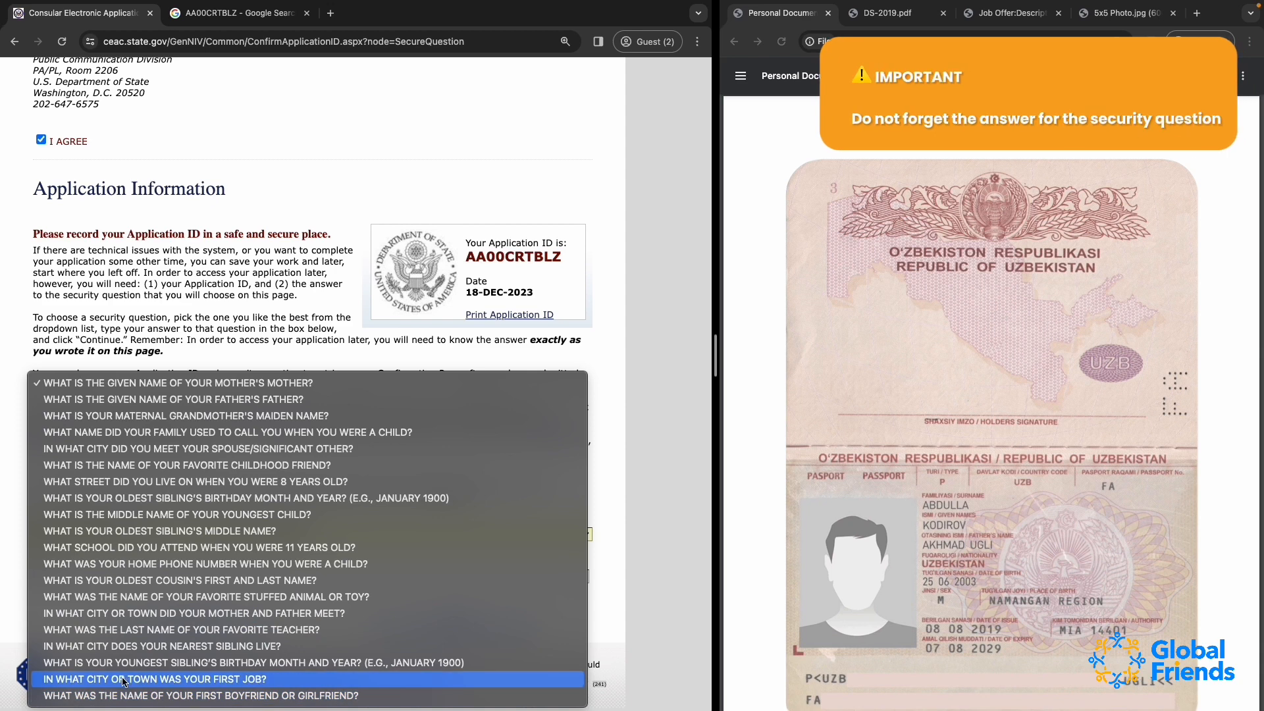
pyautogui.click(125, 681)
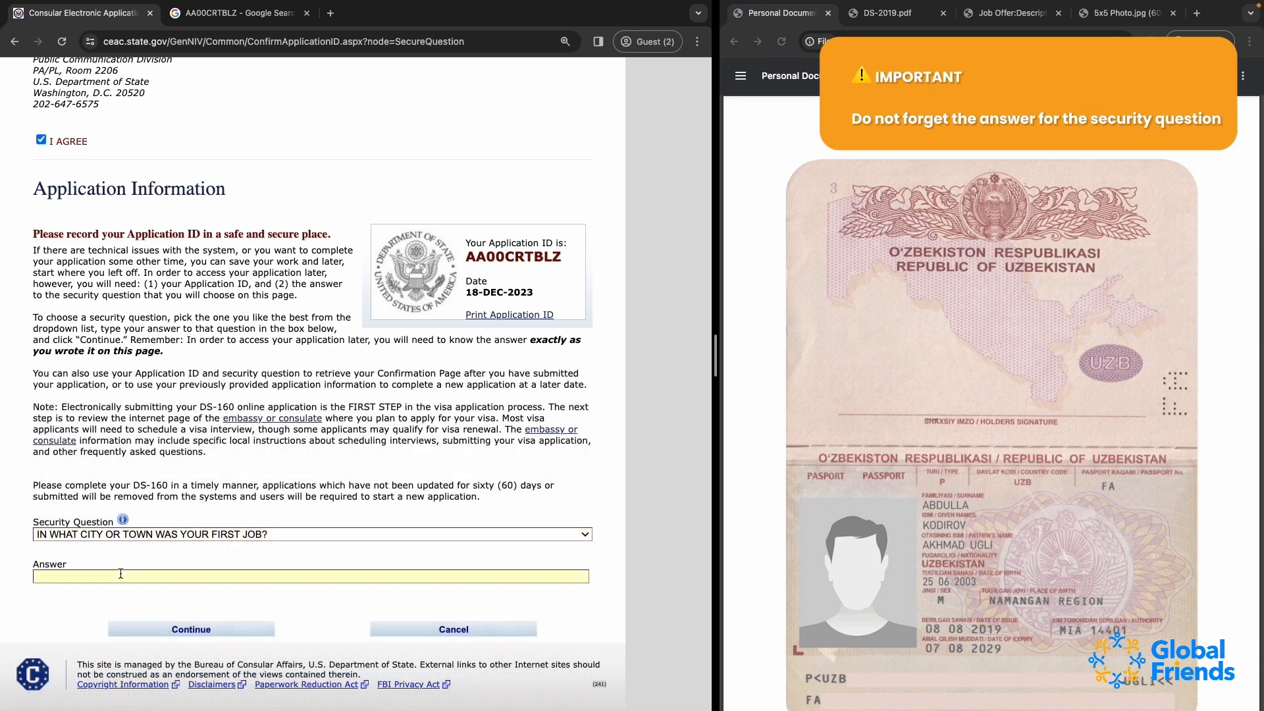
pyautogui.write('TASHKENT')
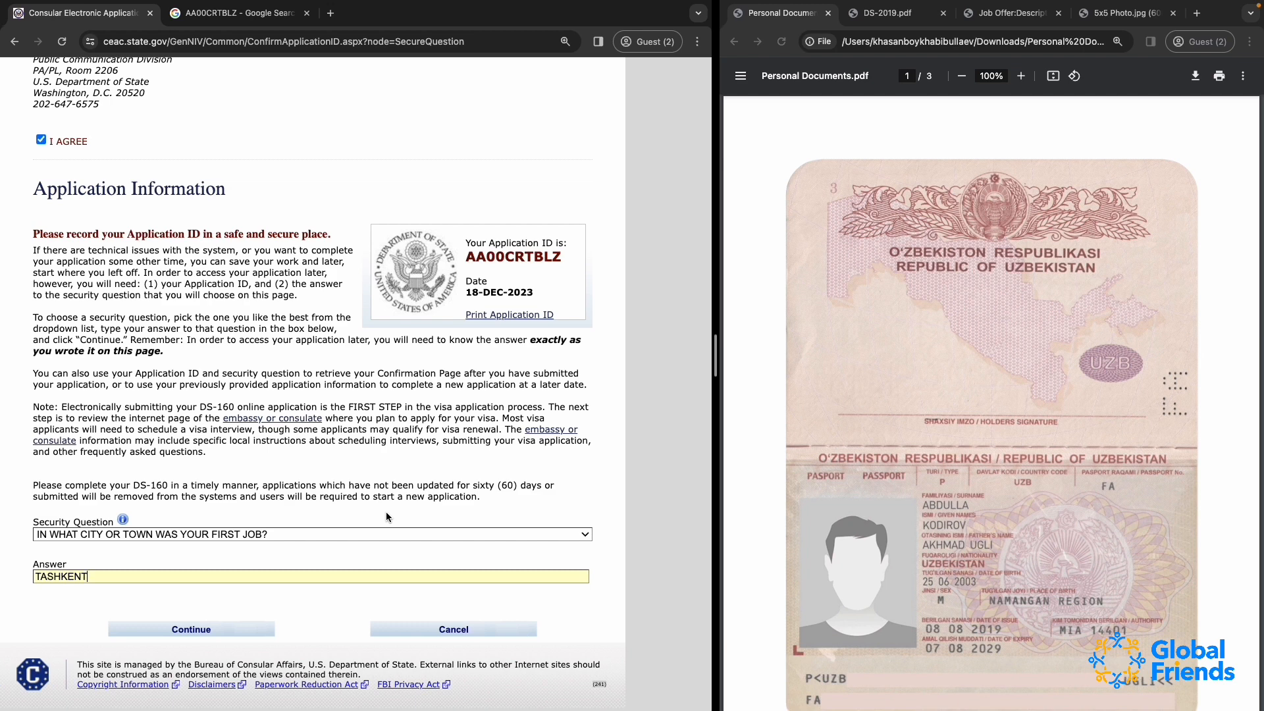
pyautogui.click(203, 630)
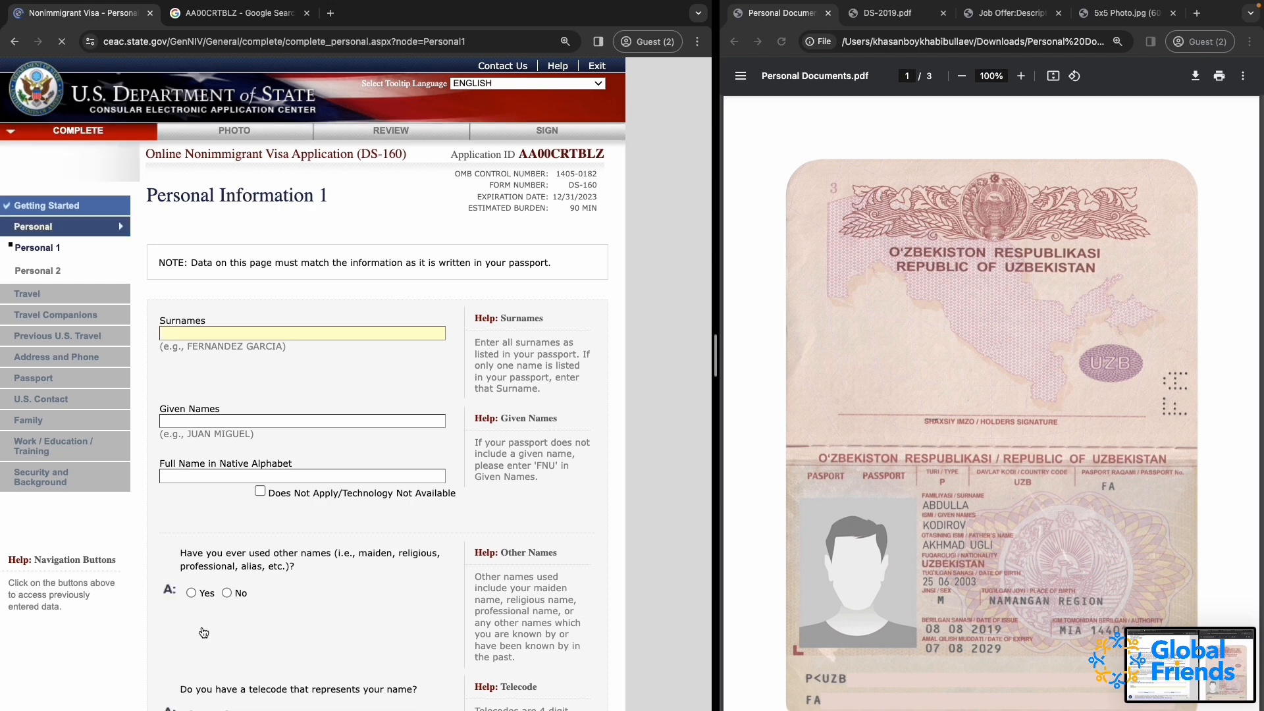
# Examine the Personal Information 1 questions and compare its surname, given name and native-alphabet name fields with the passports and identity card
pyautogui.scroll(-5, 308, 368)
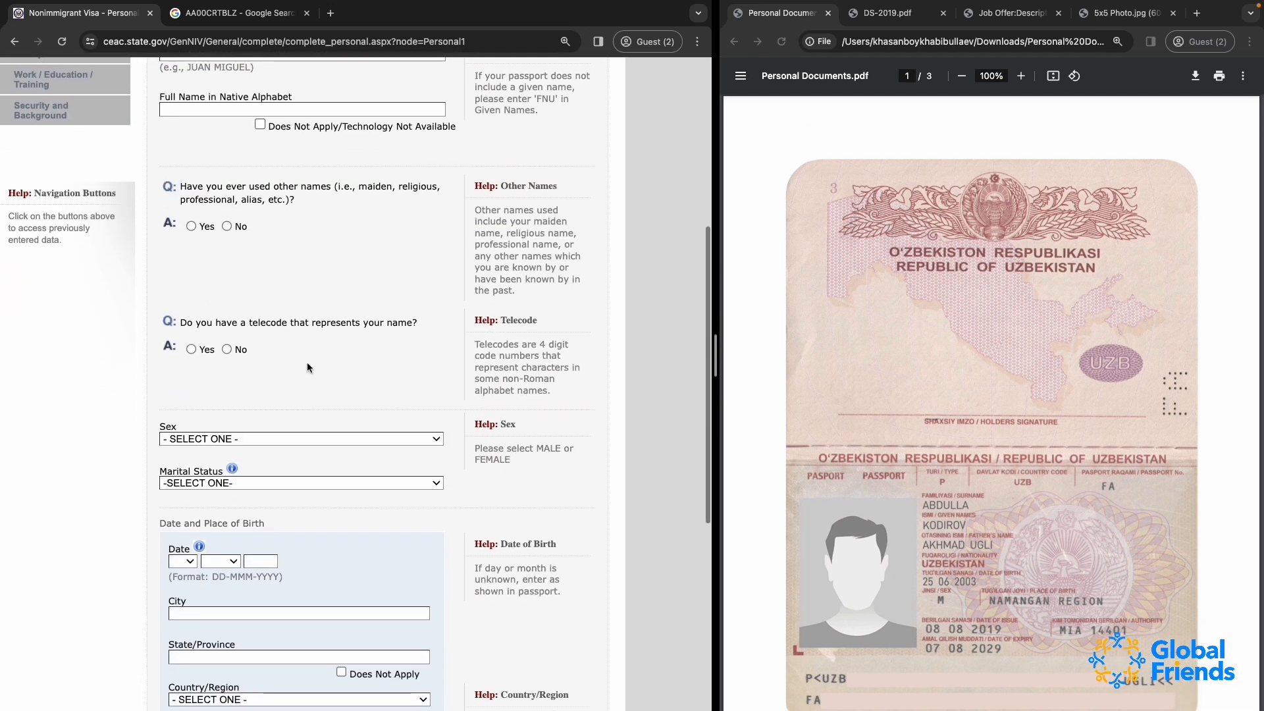
pyautogui.scroll(5, 307, 367)
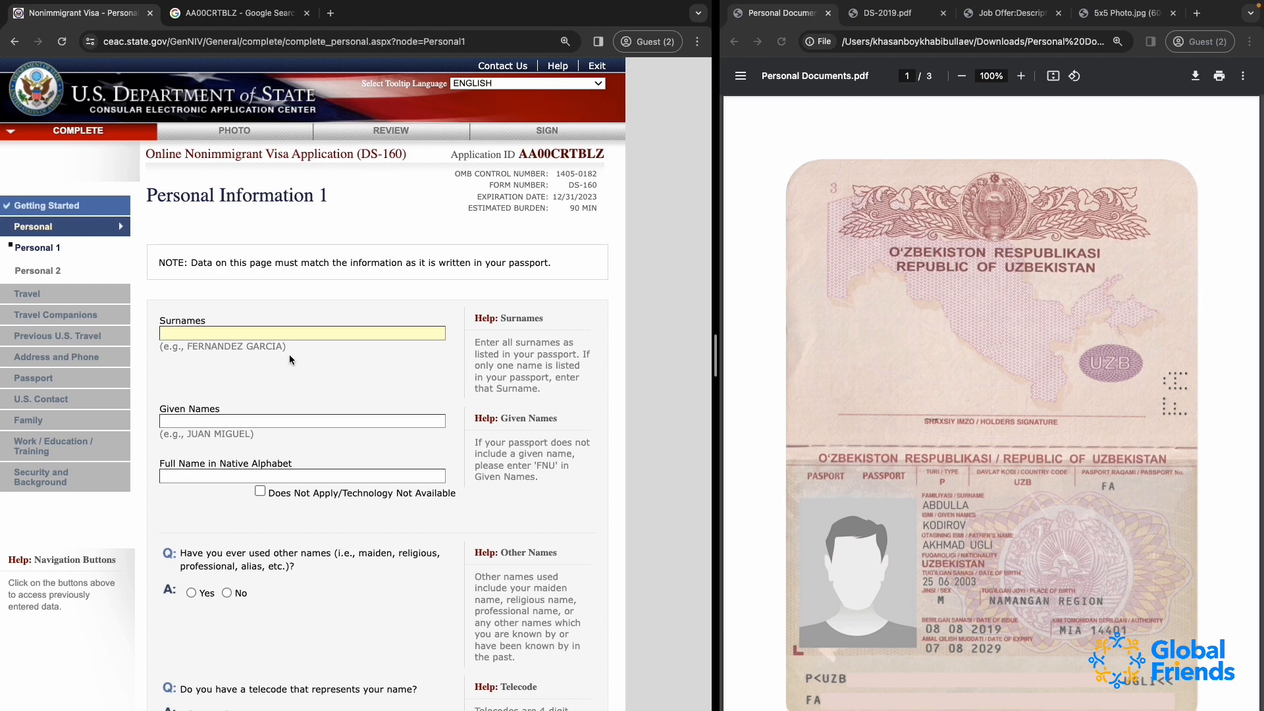
pyautogui.moveTo(158, 331); pyautogui.dragTo(198, 322)
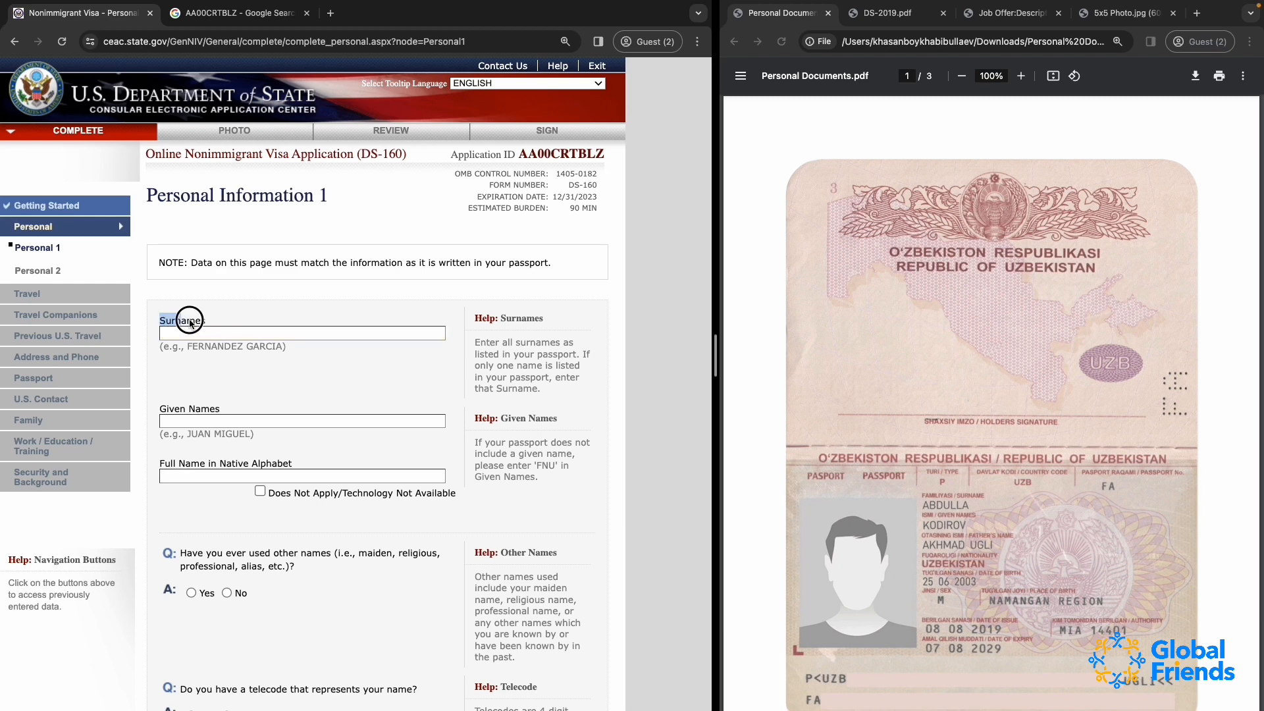
pyautogui.moveTo(156, 409); pyautogui.dragTo(241, 411)
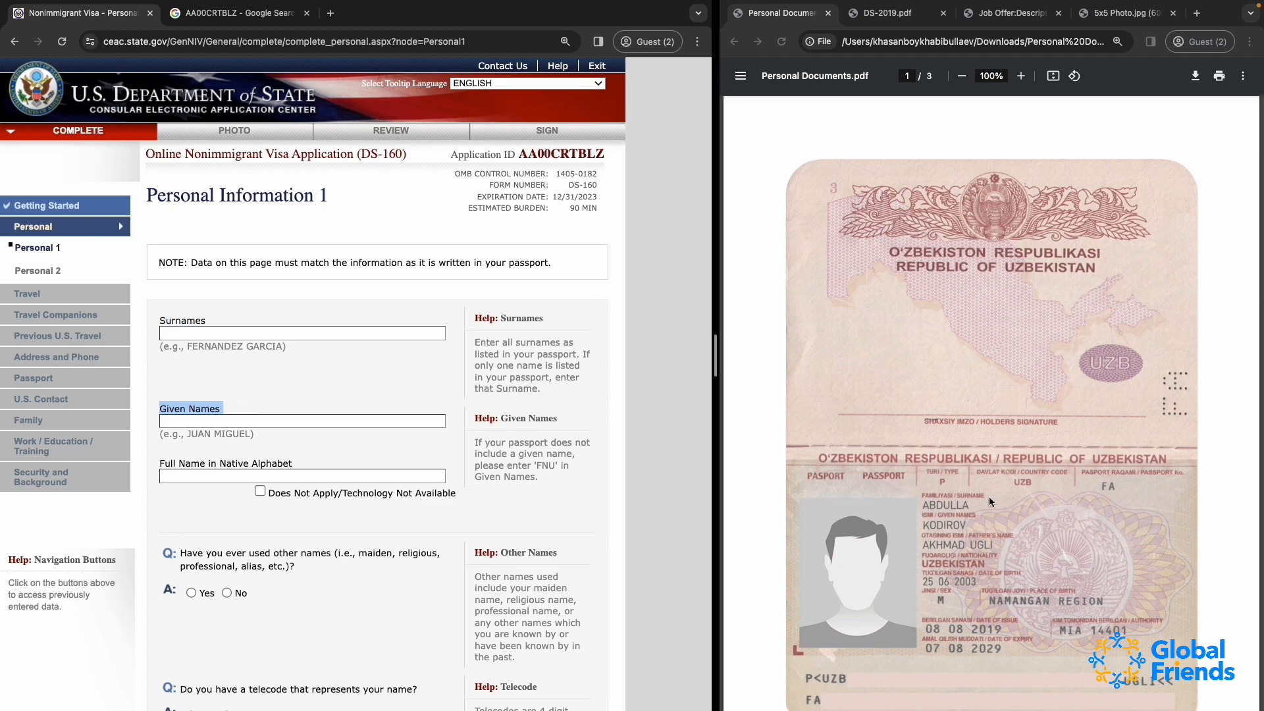
pyautogui.moveTo(160, 462); pyautogui.dragTo(243, 468)
pyautogui.scroll(-7, 1038, 555)
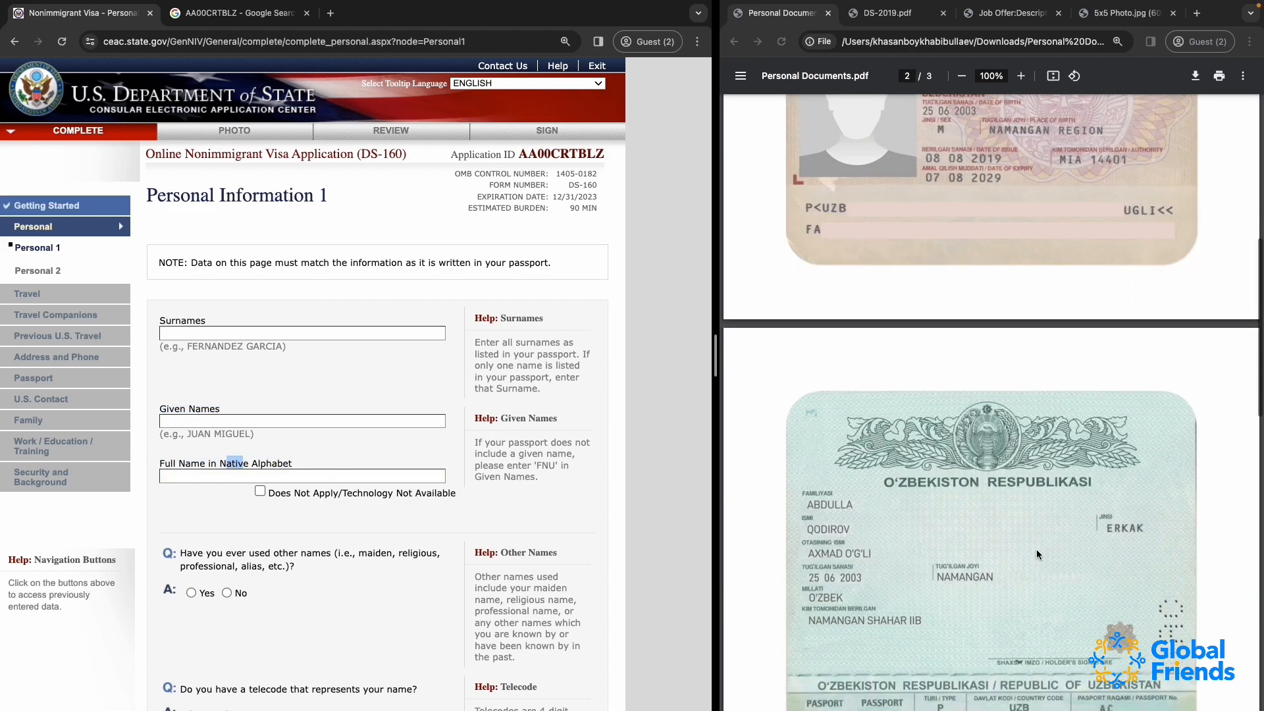
pyautogui.scroll(-5, 1038, 555)
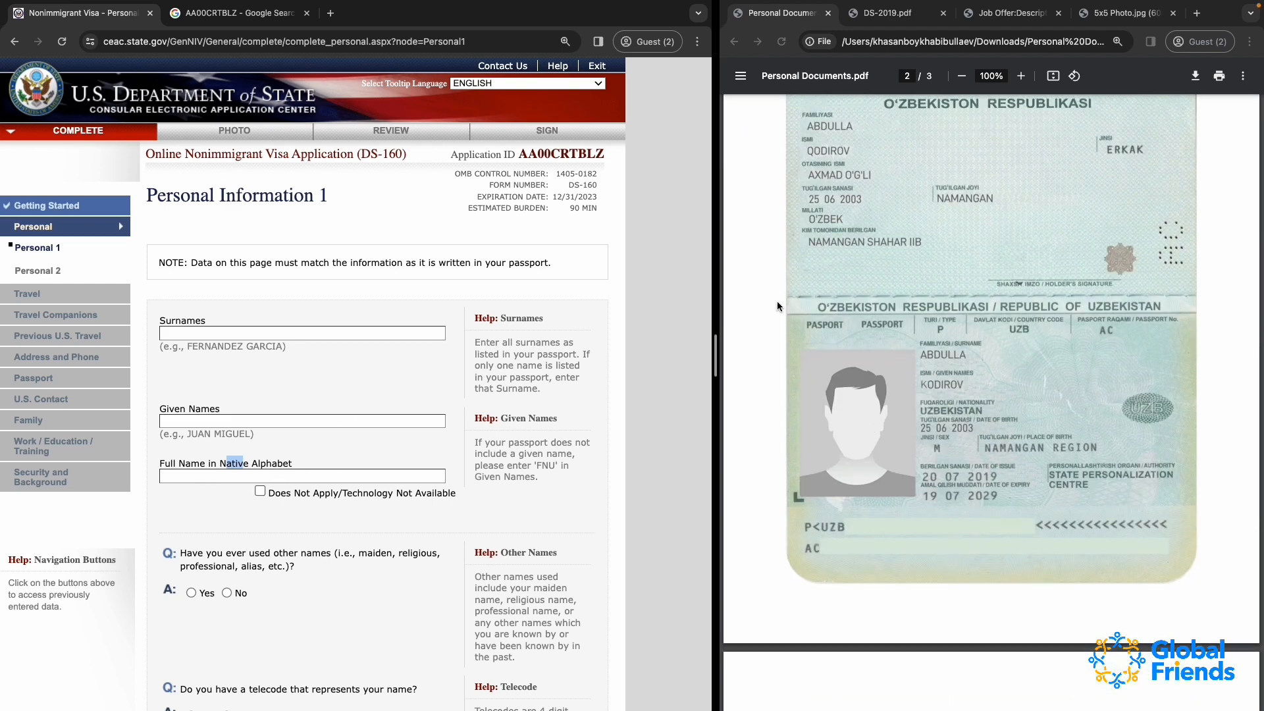
pyautogui.scroll(1, 780, 306)
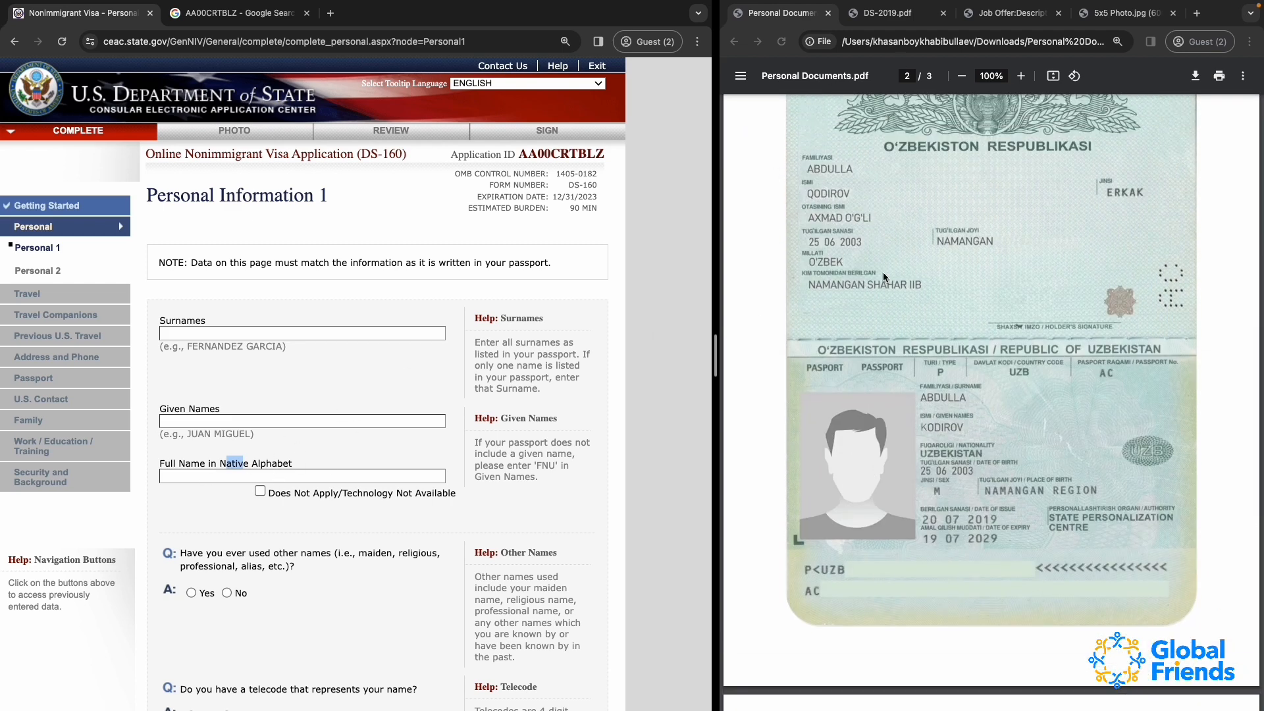
pyautogui.scroll(-1, 909, 374)
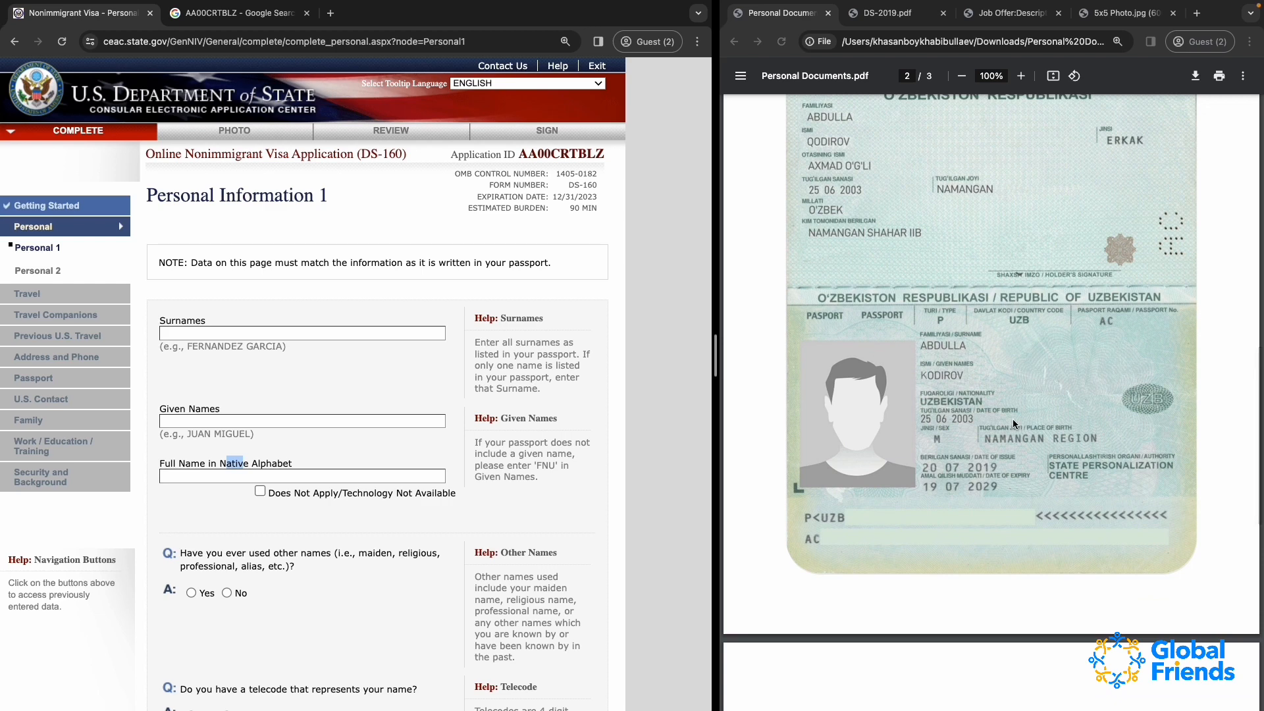
pyautogui.scroll(-10, 946, 435)
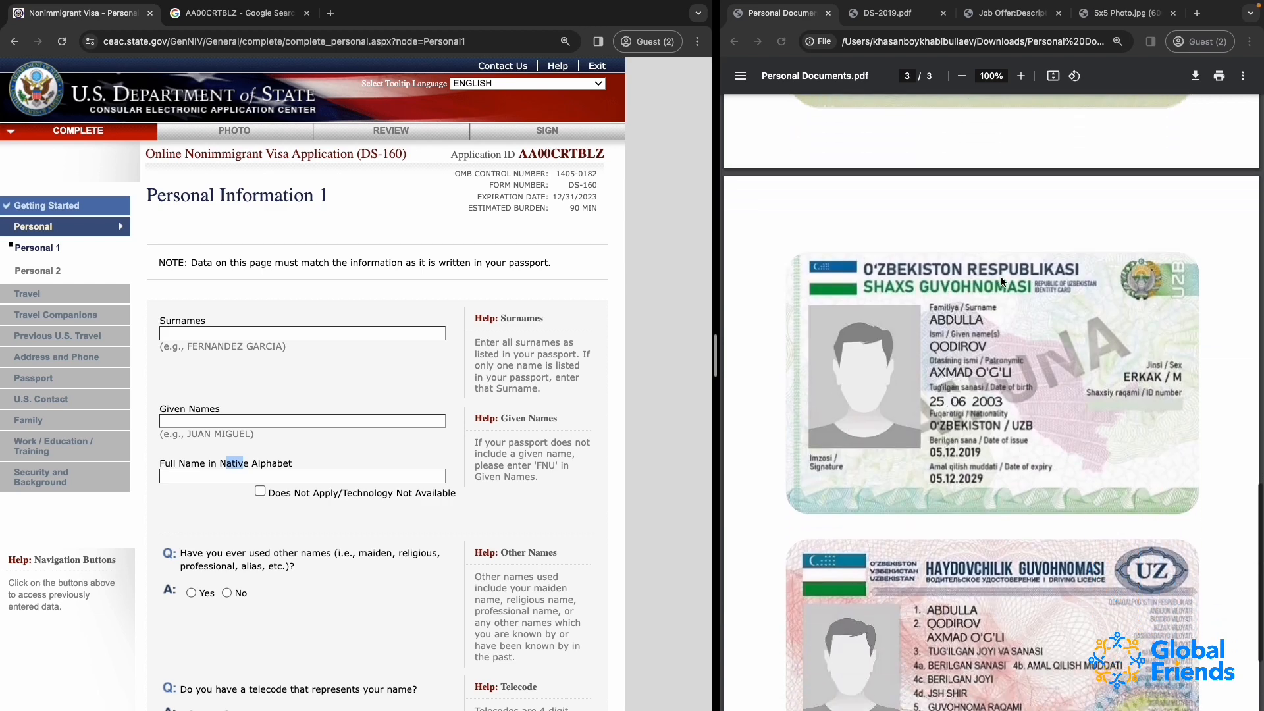
# Check the identity documents and enter the applicant's surname and given name in the Surnames and Given Names fields
pyautogui.scroll(-1, 1014, 290)
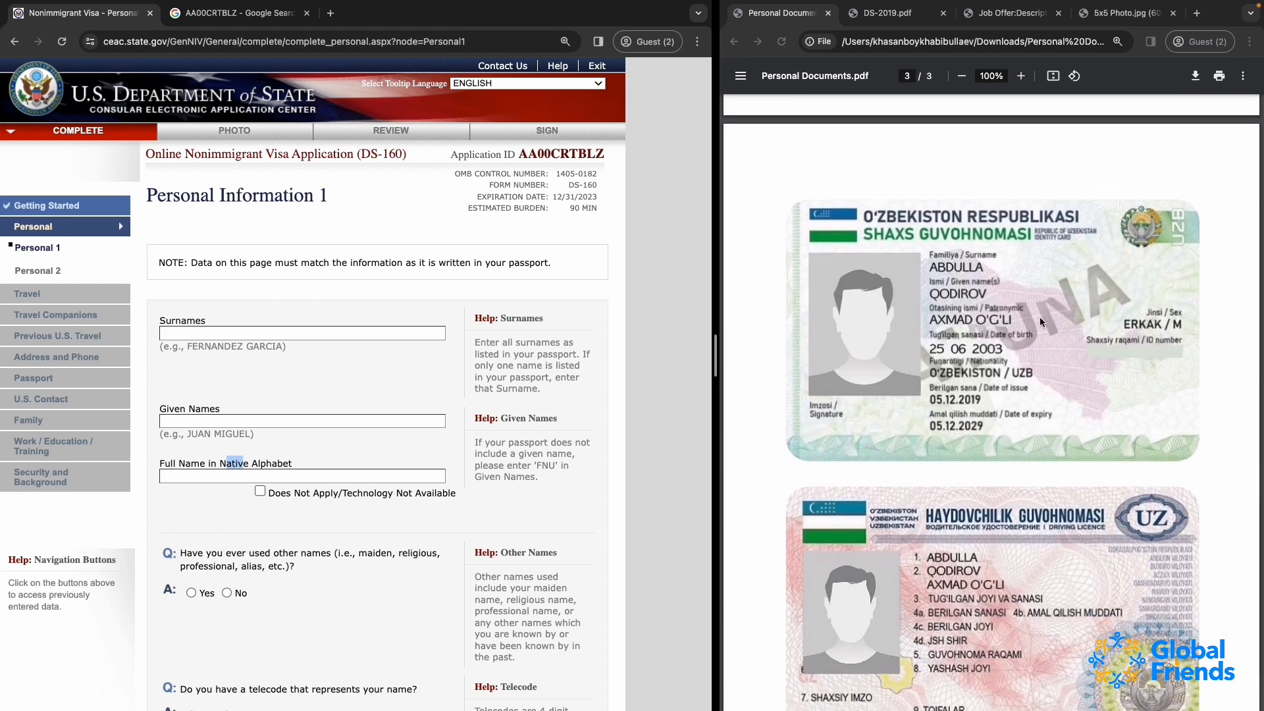
pyautogui.scroll(-2, 911, 390)
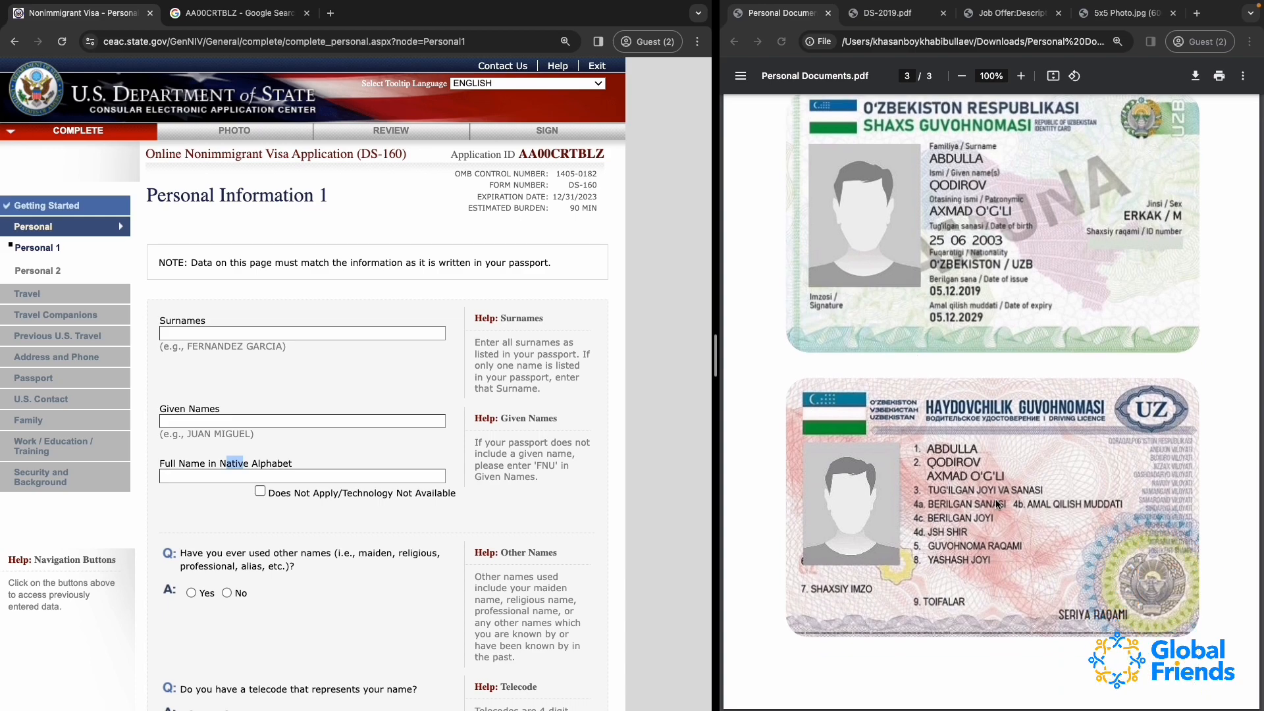
pyautogui.scroll(15, 995, 363)
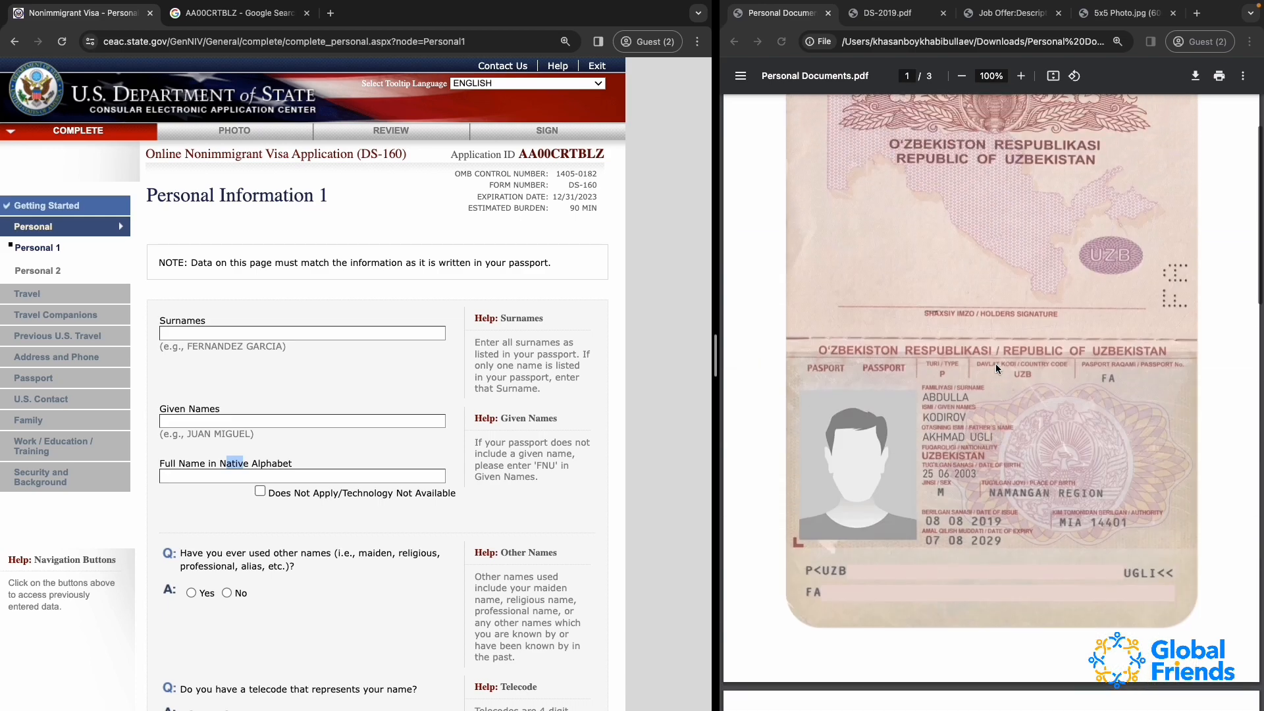
pyautogui.click(307, 331)
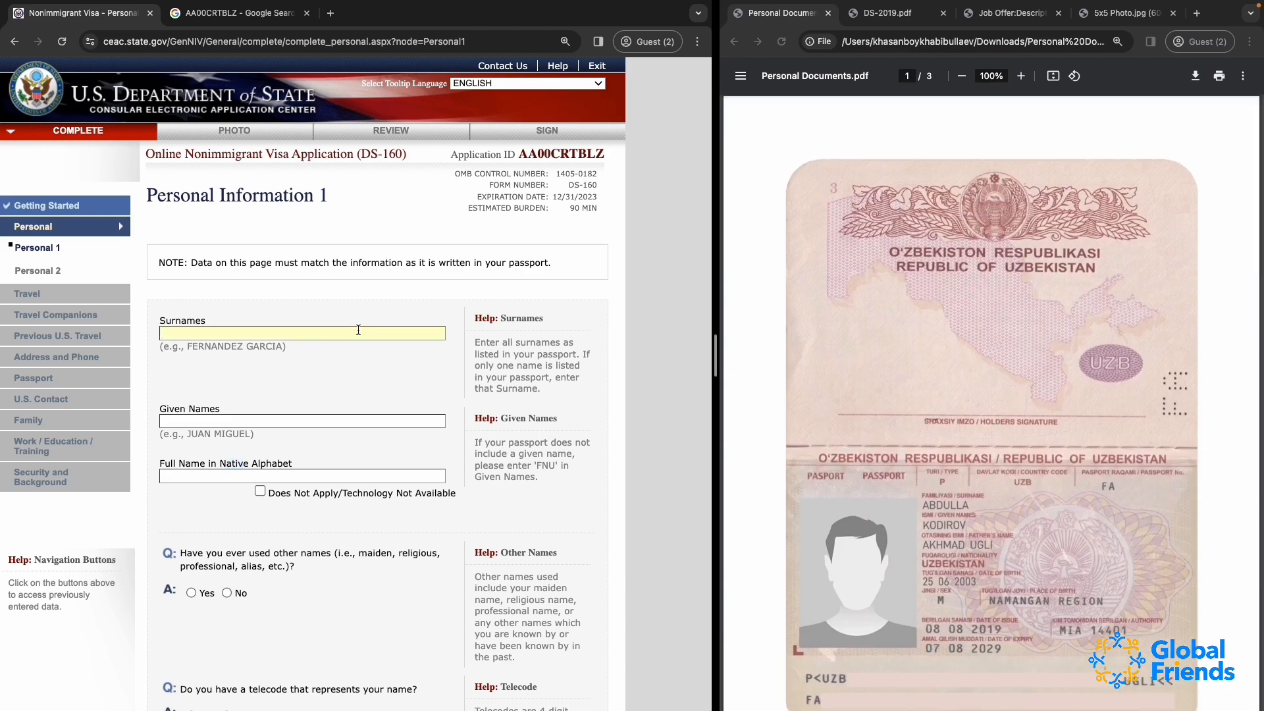
pyautogui.click(923, 547)
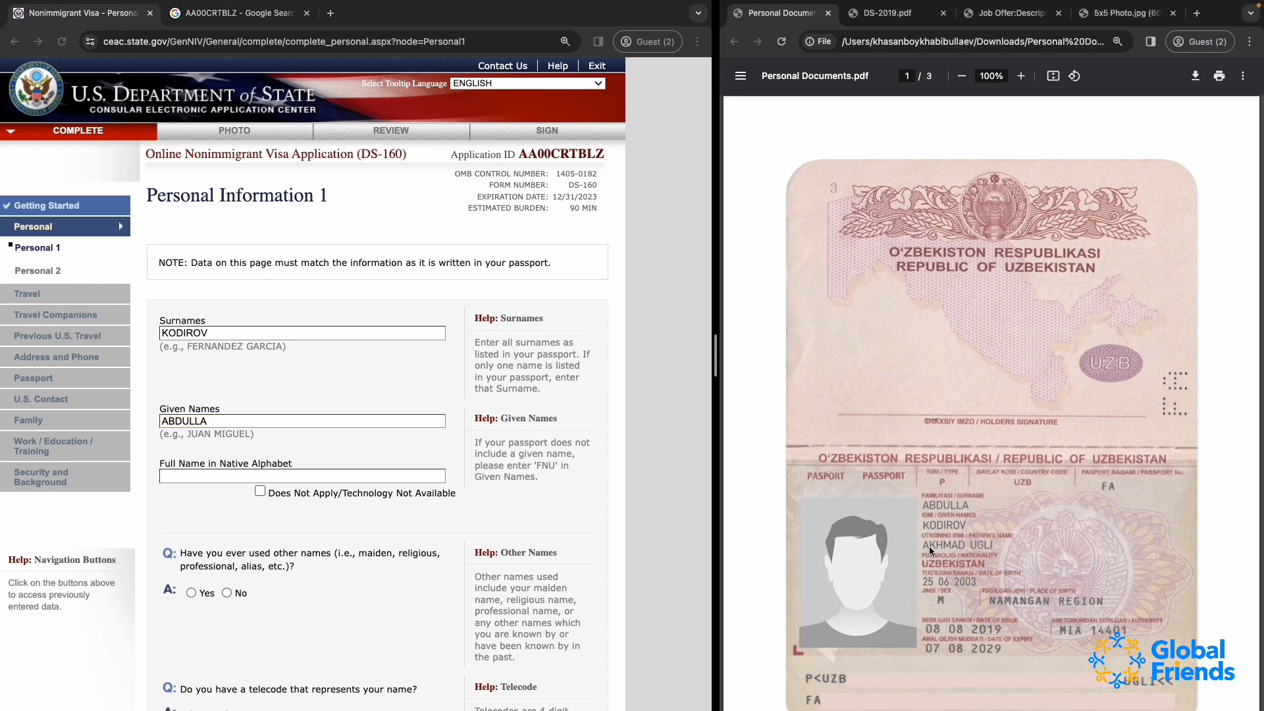
pyautogui.click(234, 422)
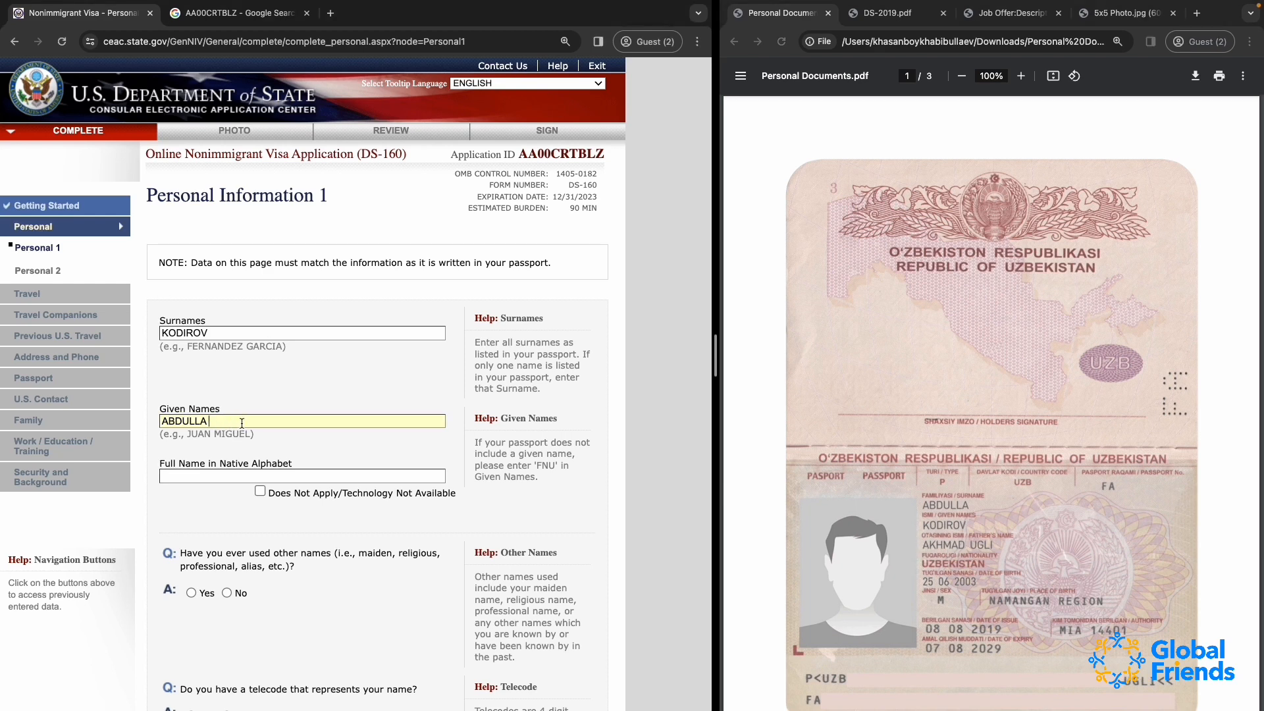
pyautogui.moveTo(208, 420); pyautogui.dragTo(669, 420)
pyautogui.press('BackSpace')
# Enter the applicant's full name in the native alphabet, including the patronymic, as written on the identity card
pyautogui.scroll(-2, 409, 449)
pyautogui.press('Tab')
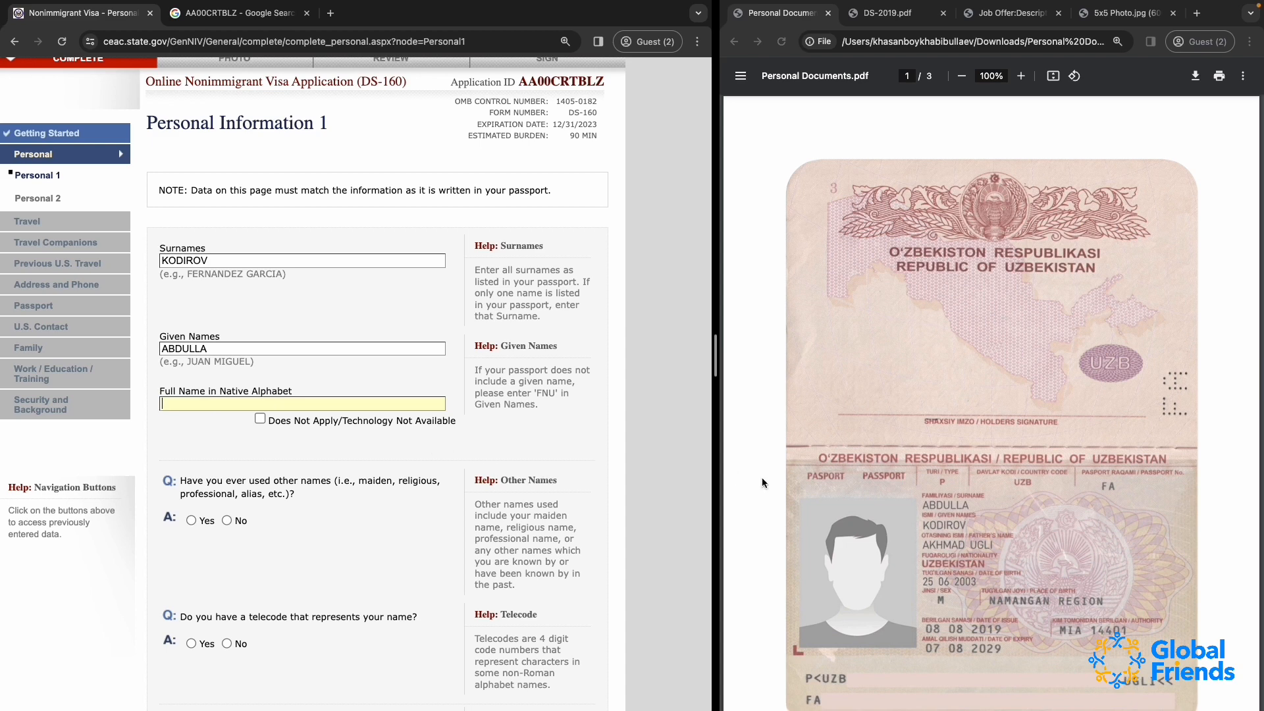
pyautogui.scroll(-7, 878, 508)
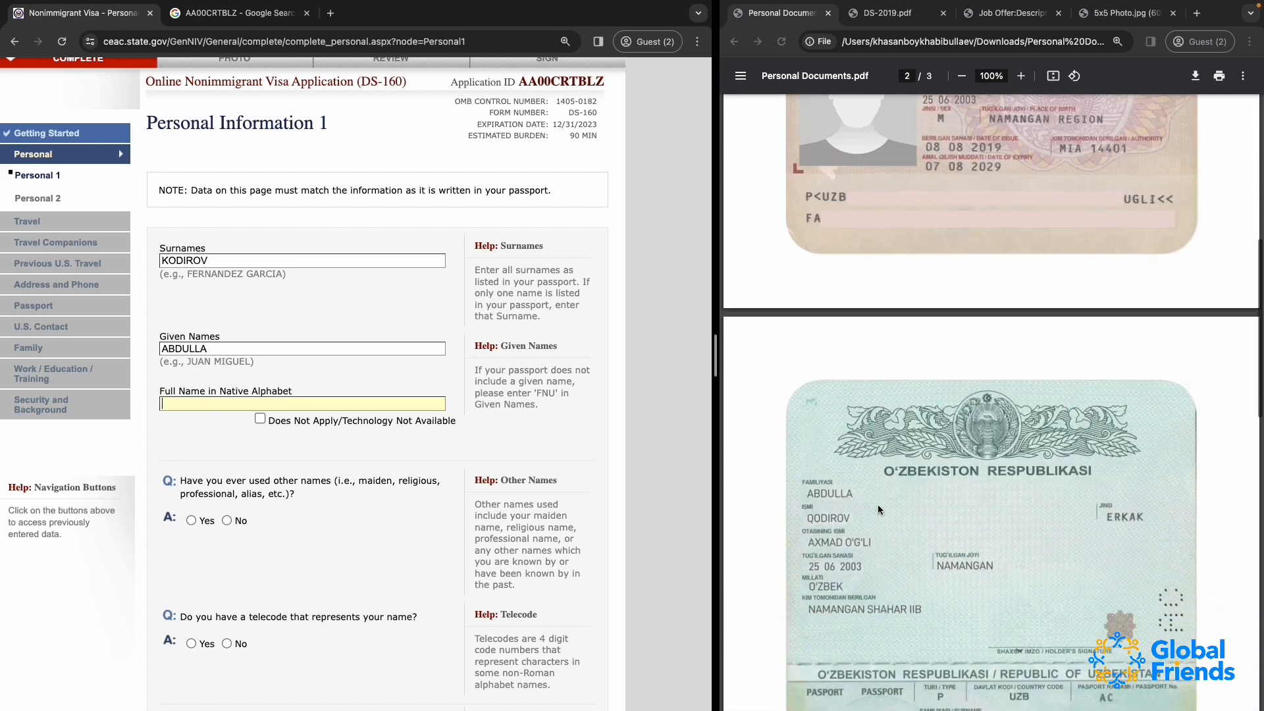
pyautogui.scroll(-5, 878, 504)
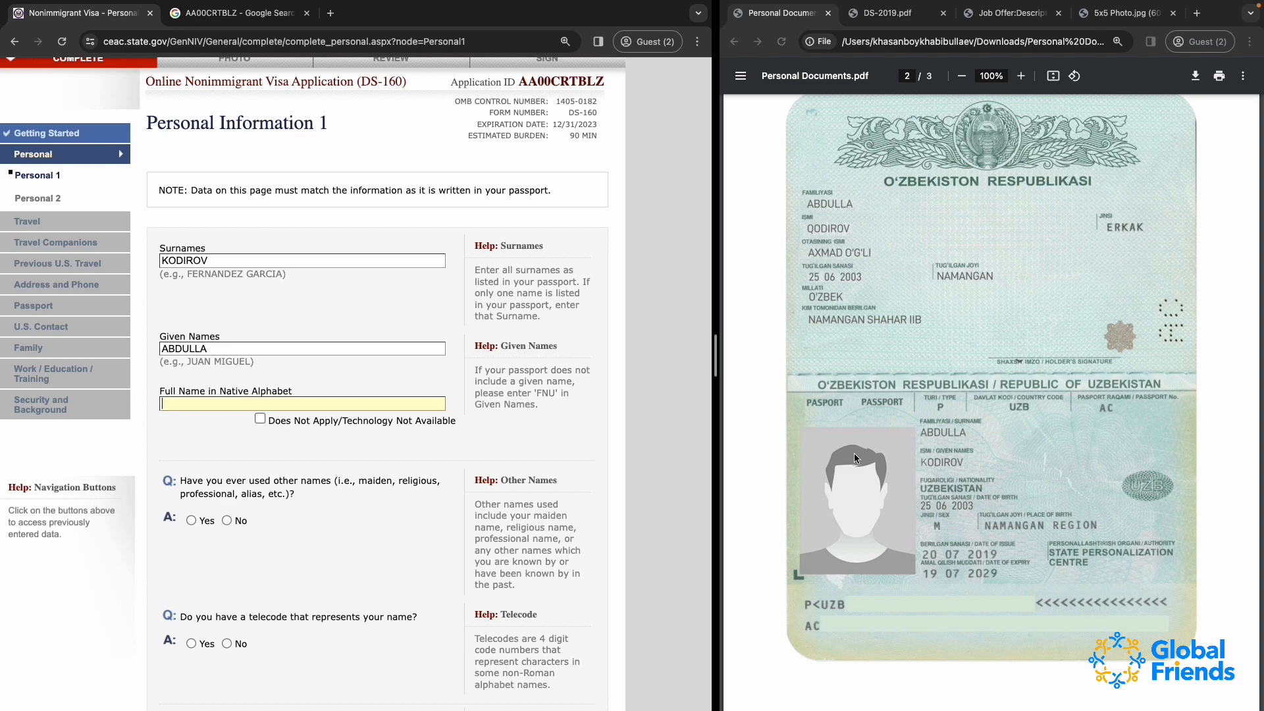
pyautogui.scroll(-5, 830, 237)
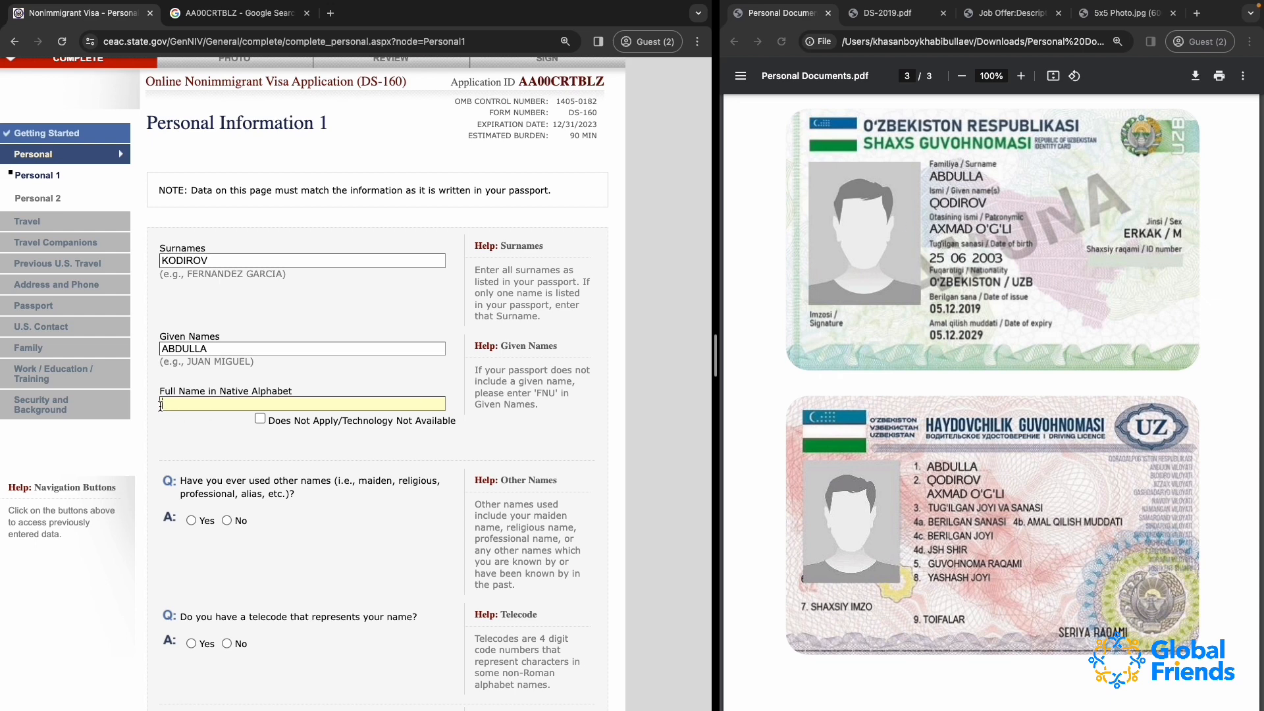
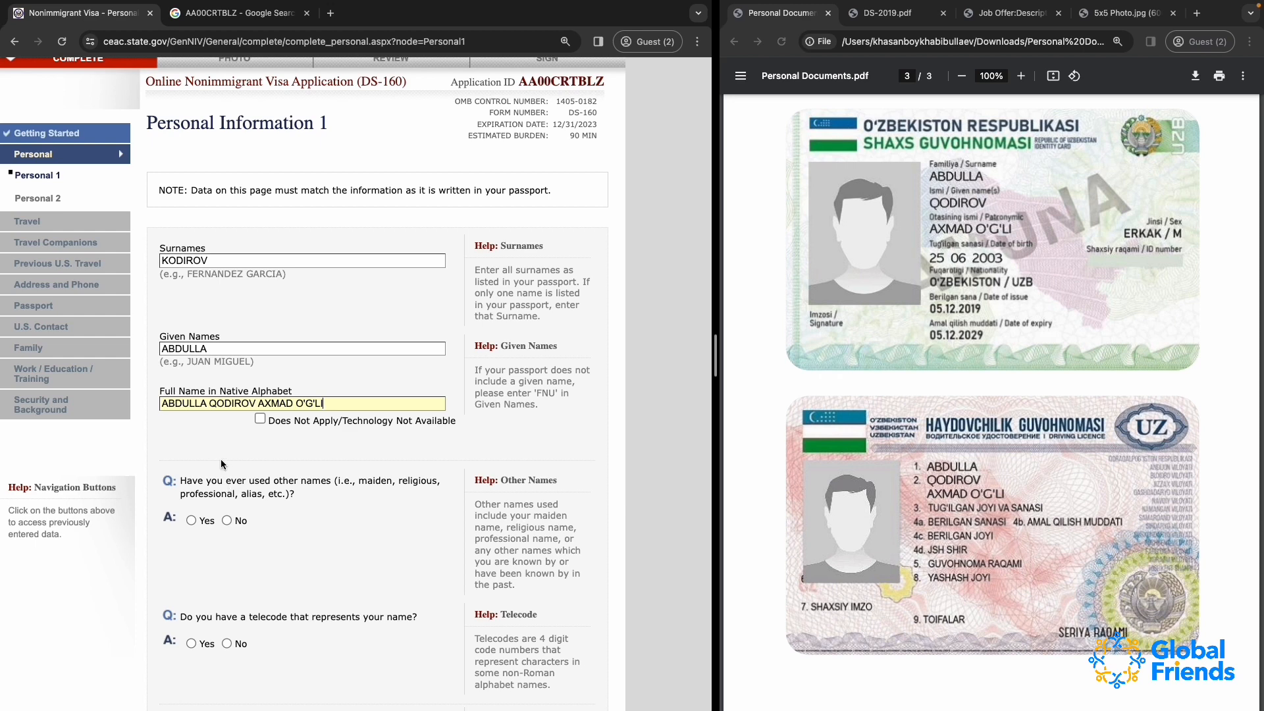
# Answer No to having used other names and No to having a telecode that represents the name
pyautogui.scroll(-3, 218, 433)
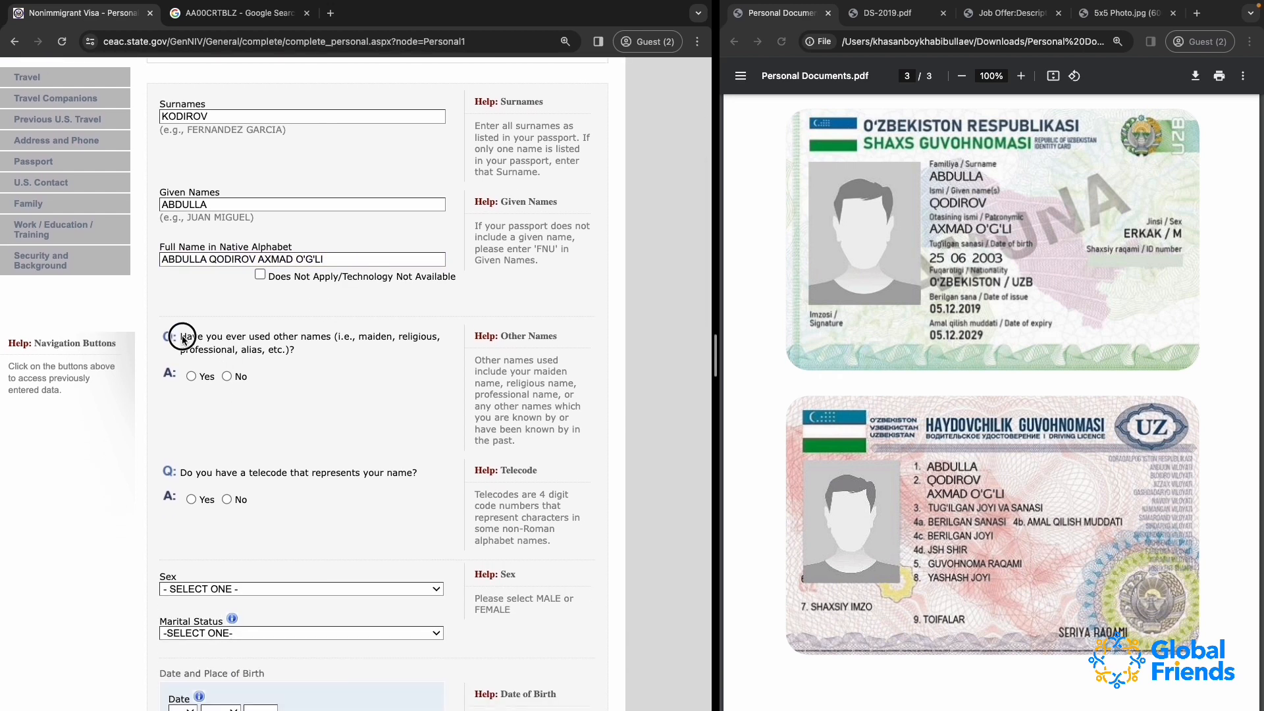
pyautogui.tripleClick(298, 341)
pyautogui.click(305, 345)
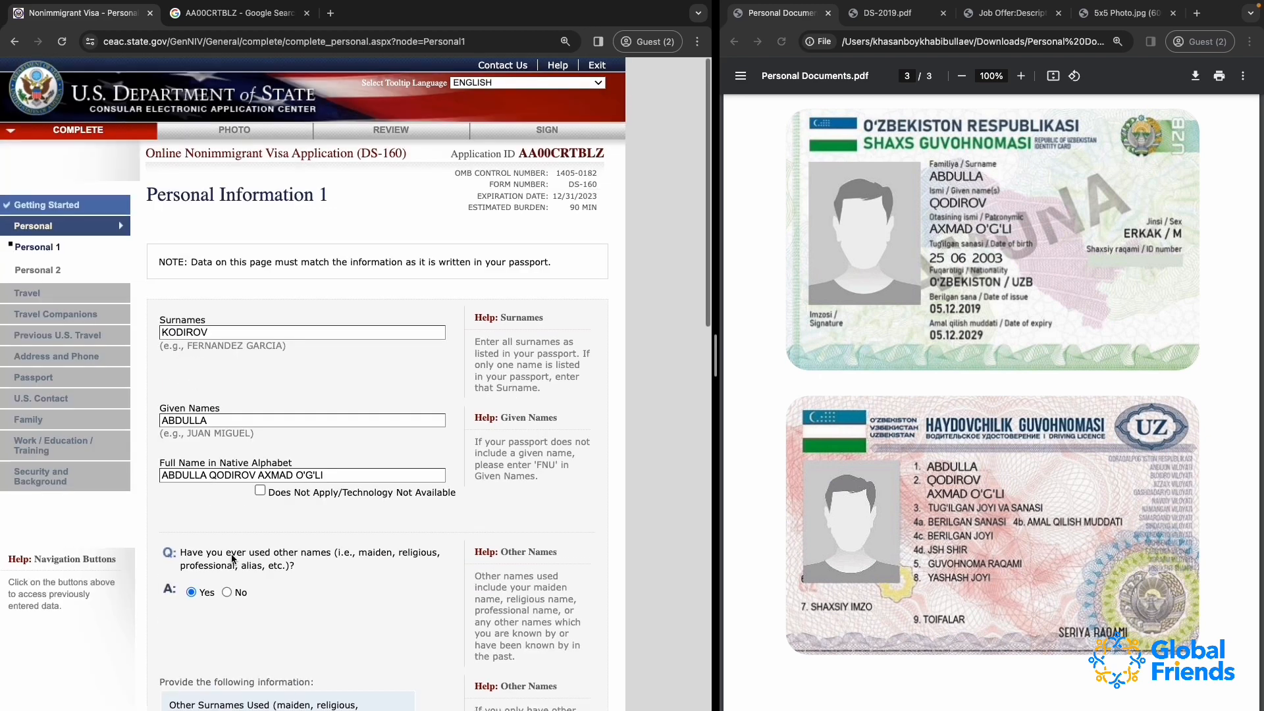
pyautogui.click(194, 548)
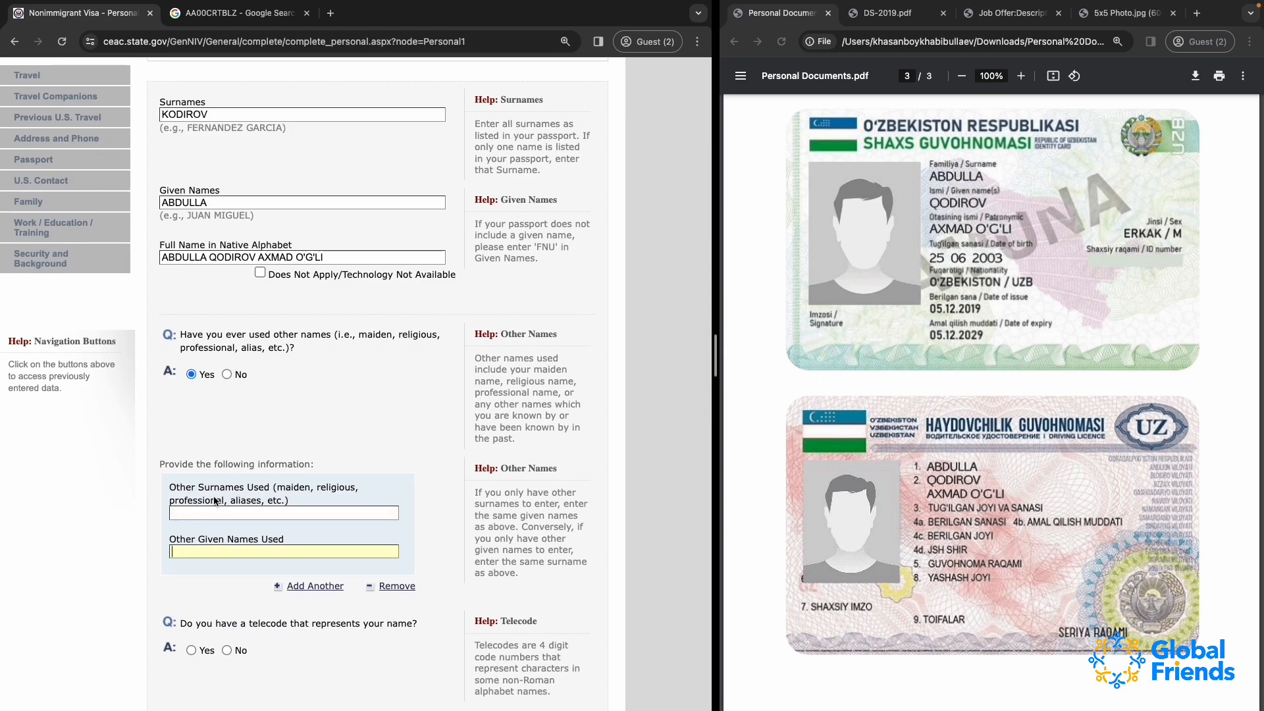
pyautogui.click(233, 378)
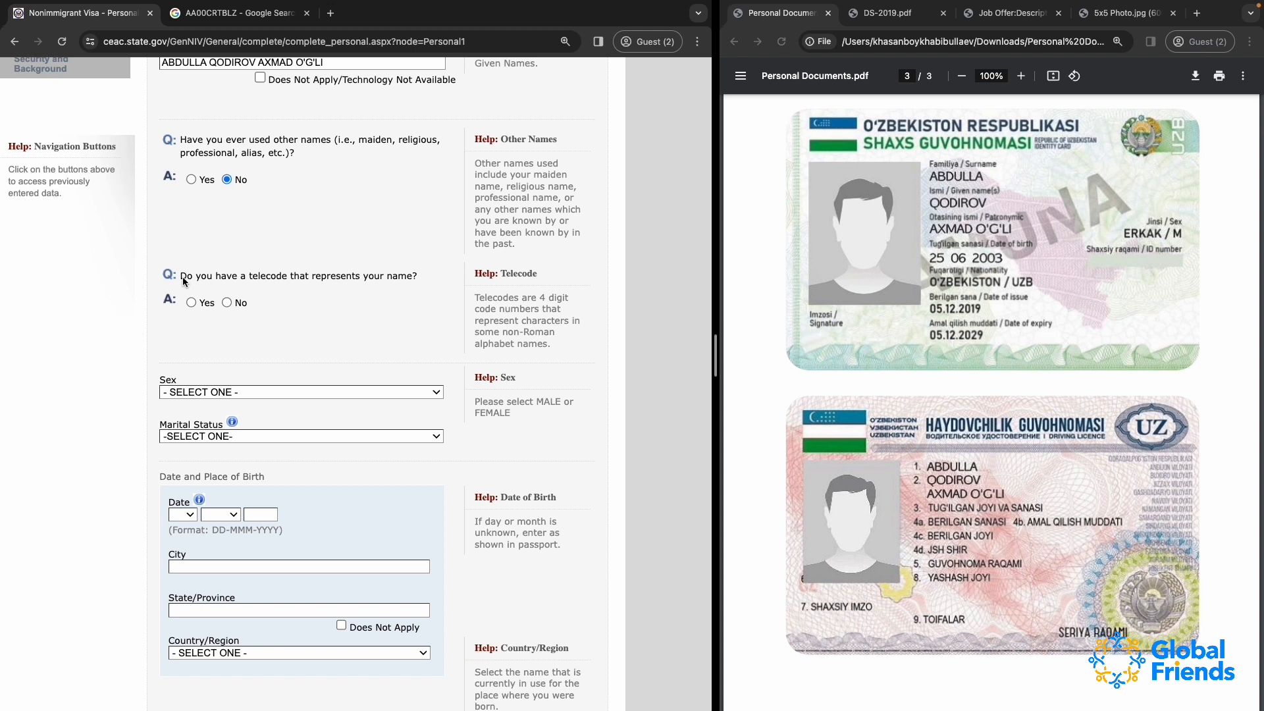
pyautogui.moveTo(183, 276); pyautogui.dragTo(417, 284)
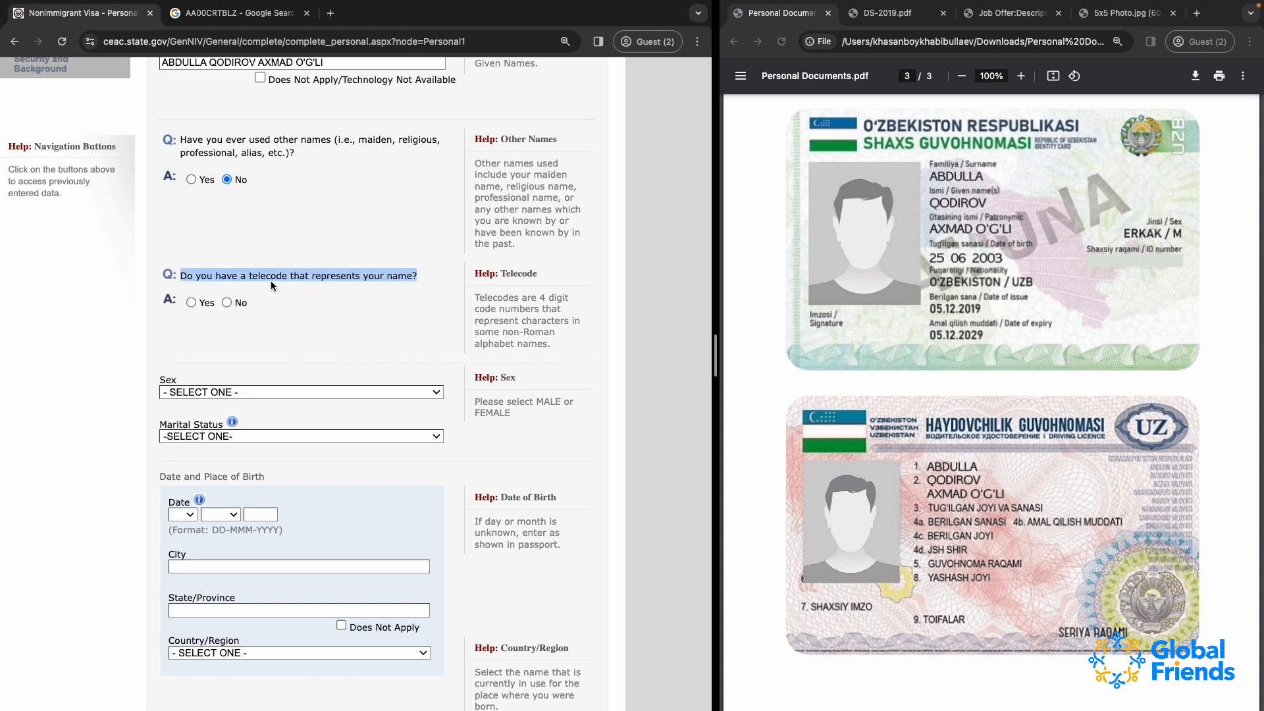
pyautogui.click(227, 302)
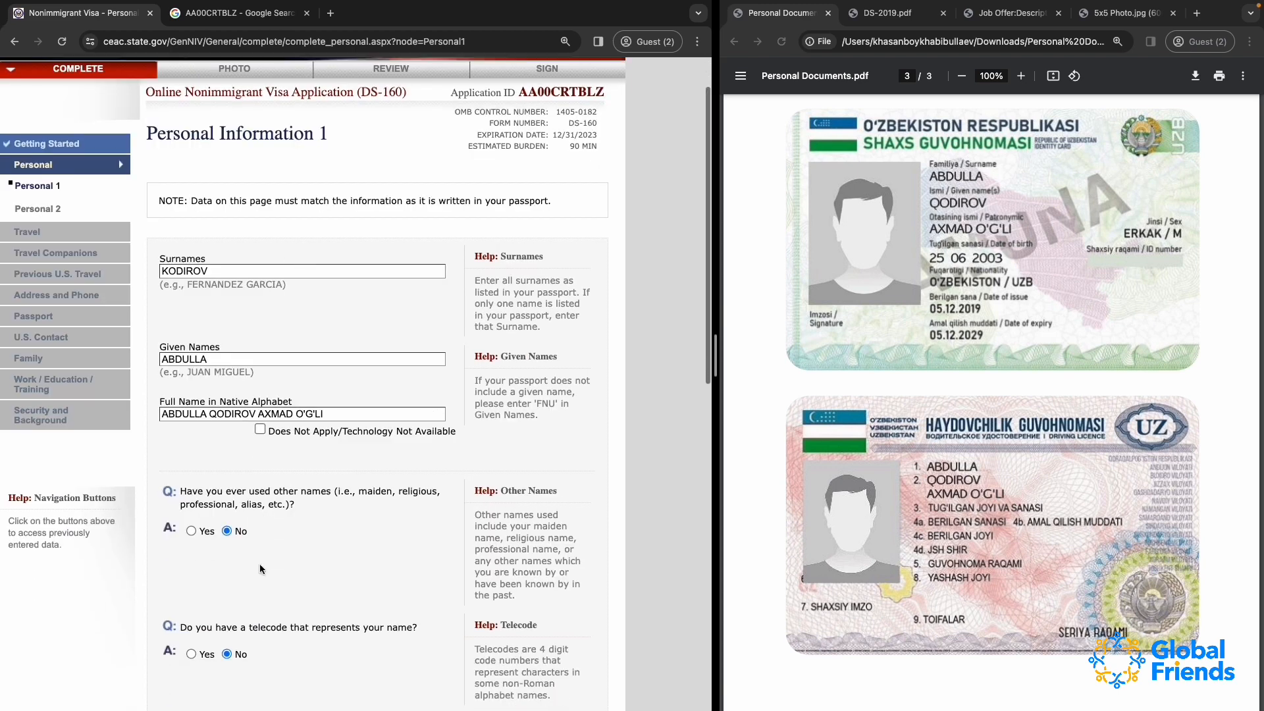
# Set the sex to MALE and the marital status to SINGLE
pyautogui.scroll(-5, 260, 564)
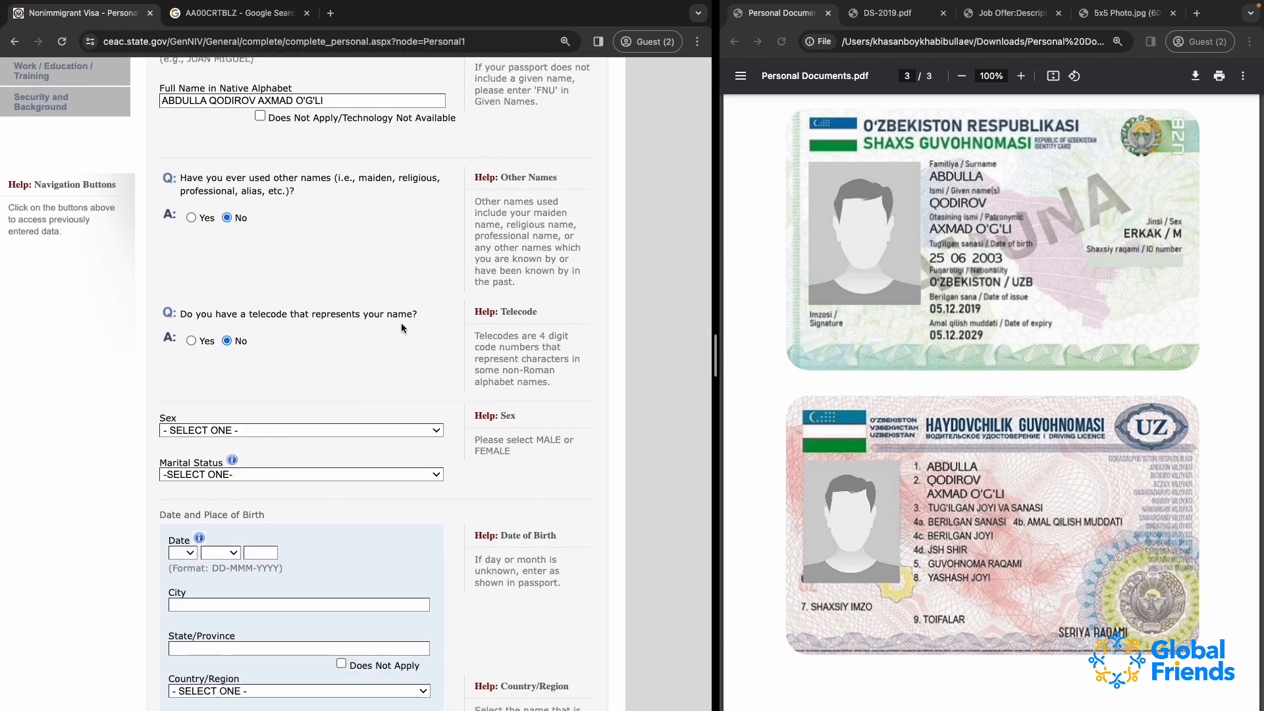
pyautogui.scroll(-3, 263, 381)
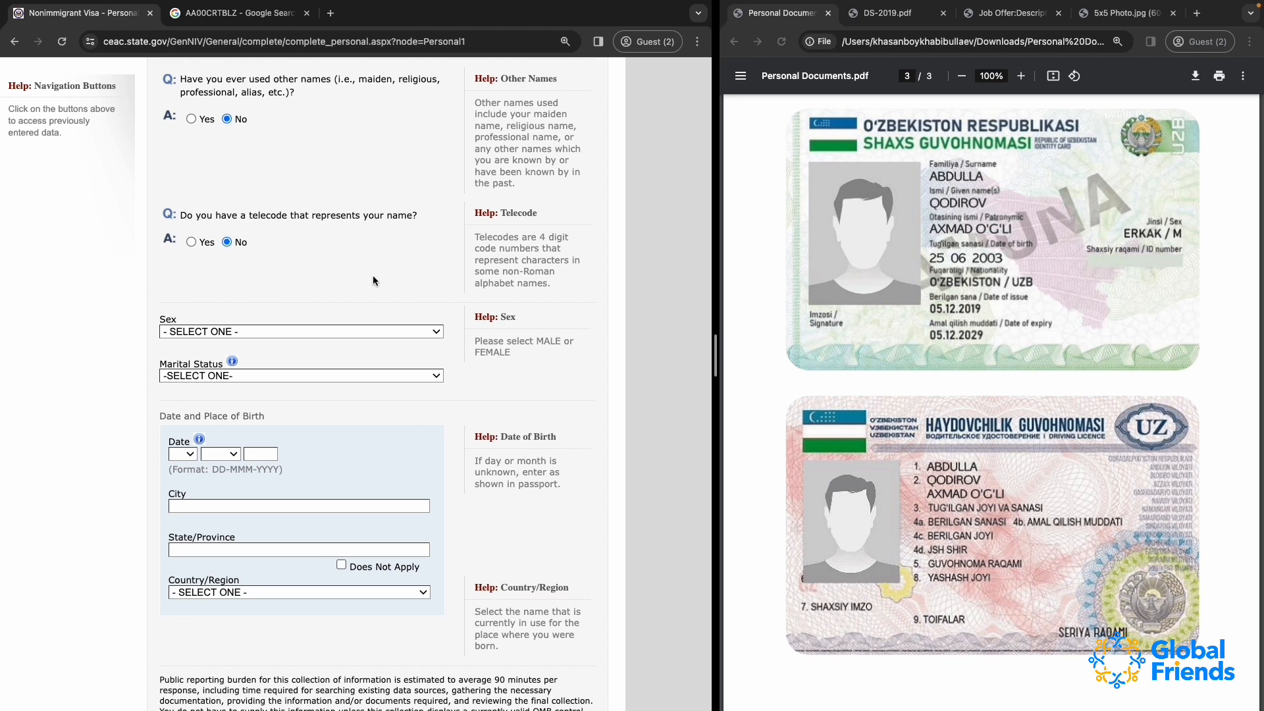
pyautogui.click(179, 331)
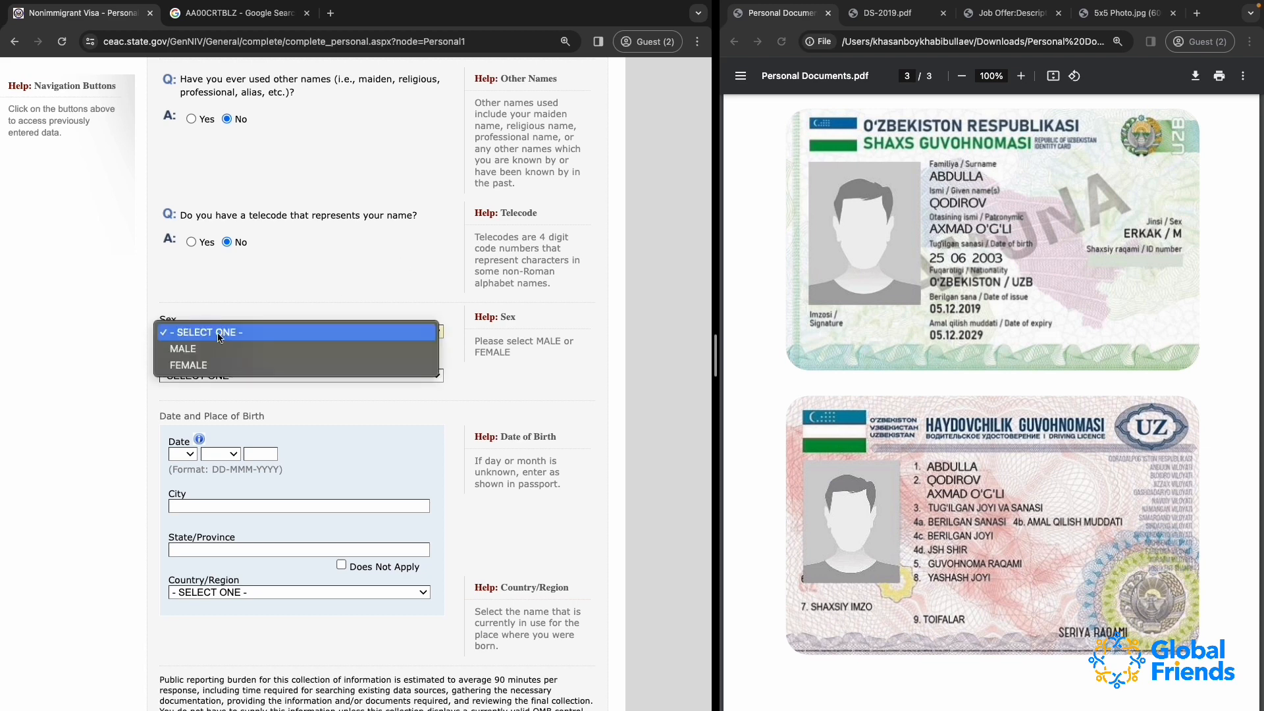
pyautogui.click(208, 350)
pyautogui.scroll(-2, 353, 333)
pyautogui.click(224, 324)
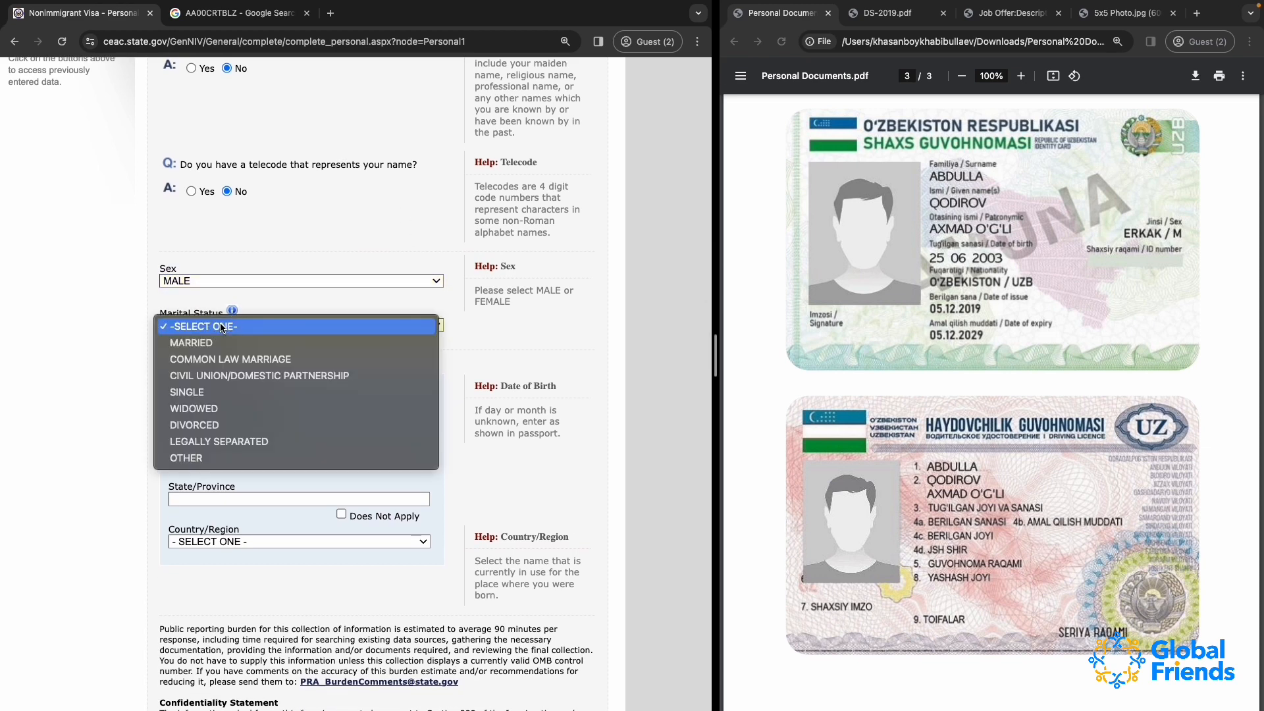
pyautogui.click(224, 392)
pyautogui.scroll(-1, 330, 391)
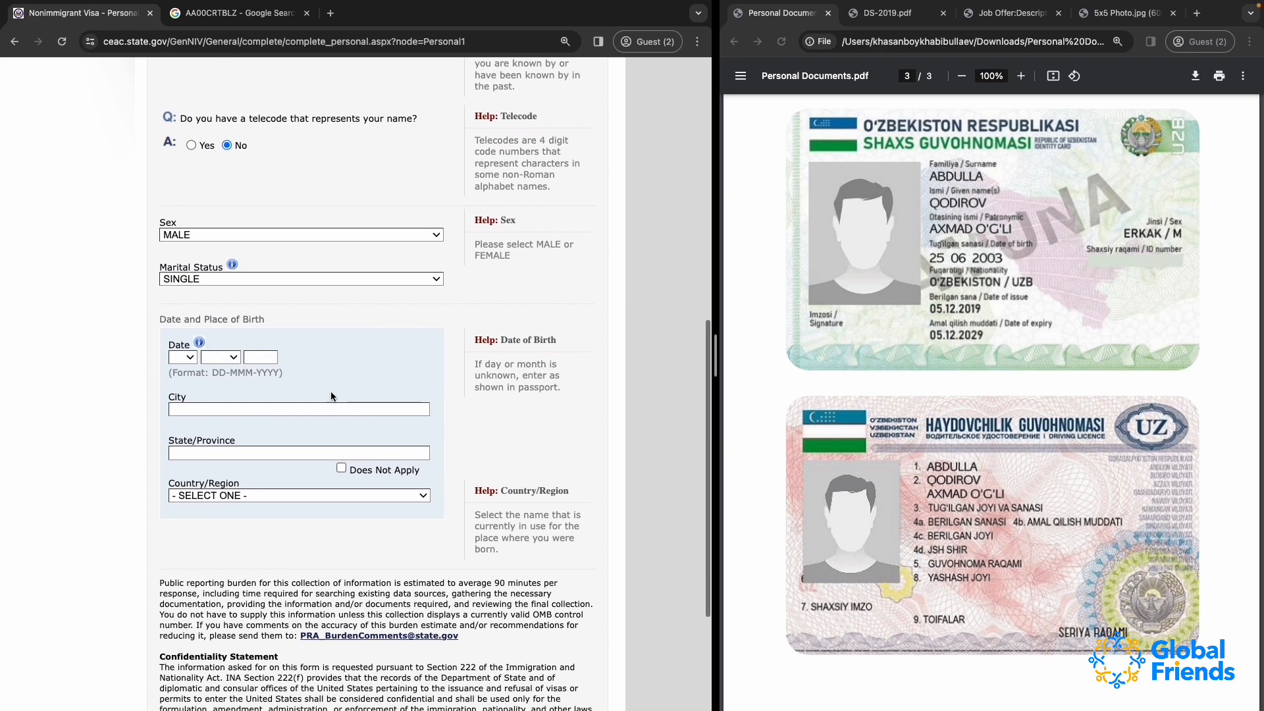
pyautogui.click(198, 279)
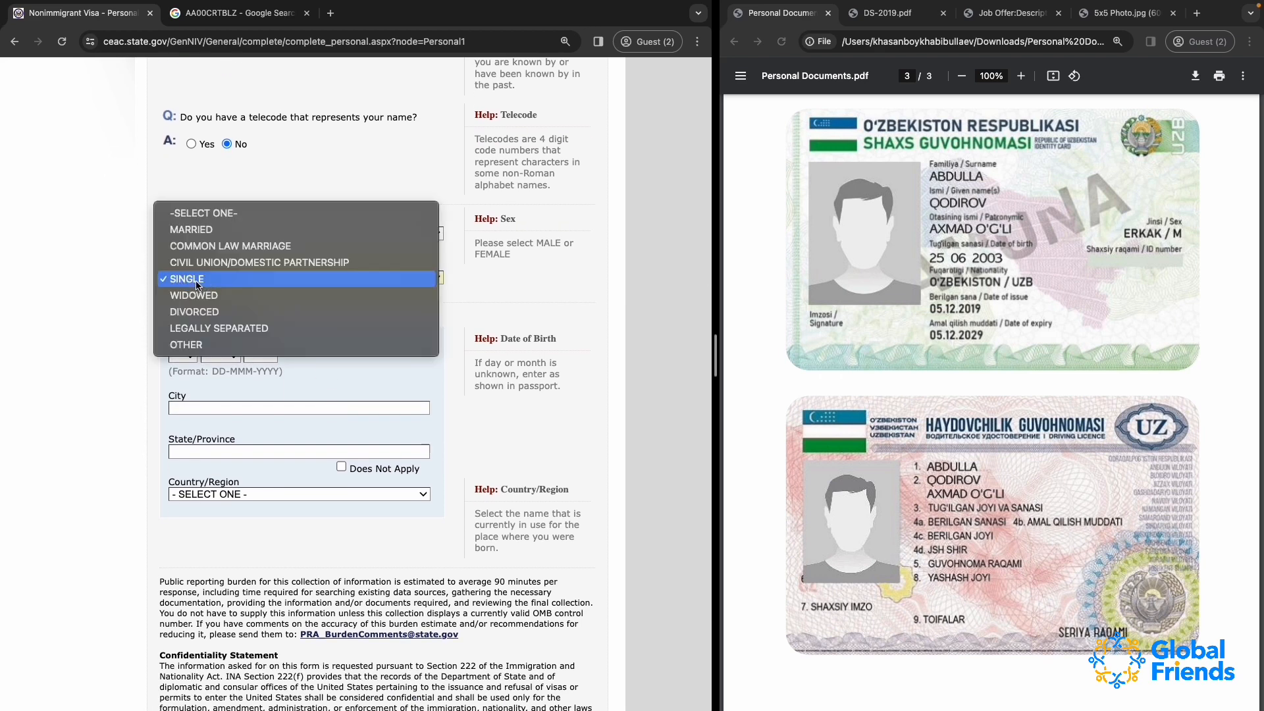
pyautogui.click(198, 229)
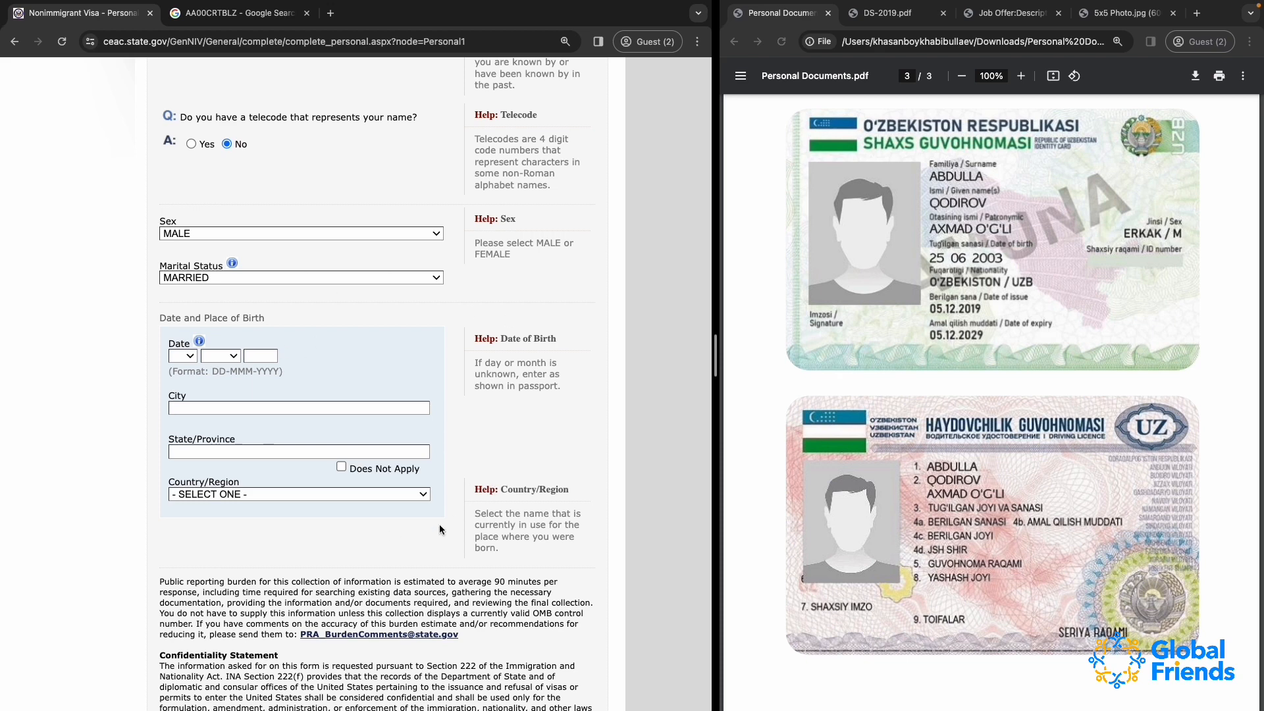
pyautogui.click(208, 278)
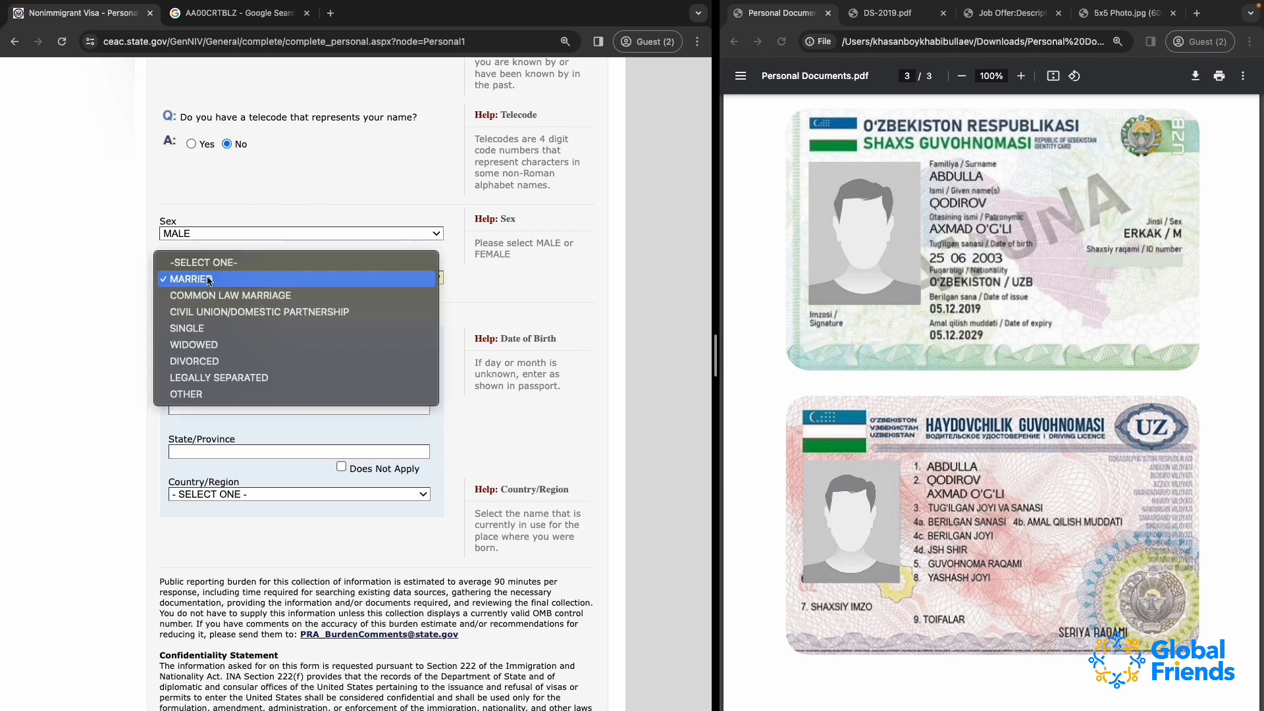
pyautogui.click(185, 329)
# Fill in the day, month and year of the applicant's date of birth as shown in the passport
pyautogui.scroll(-1, 328, 338)
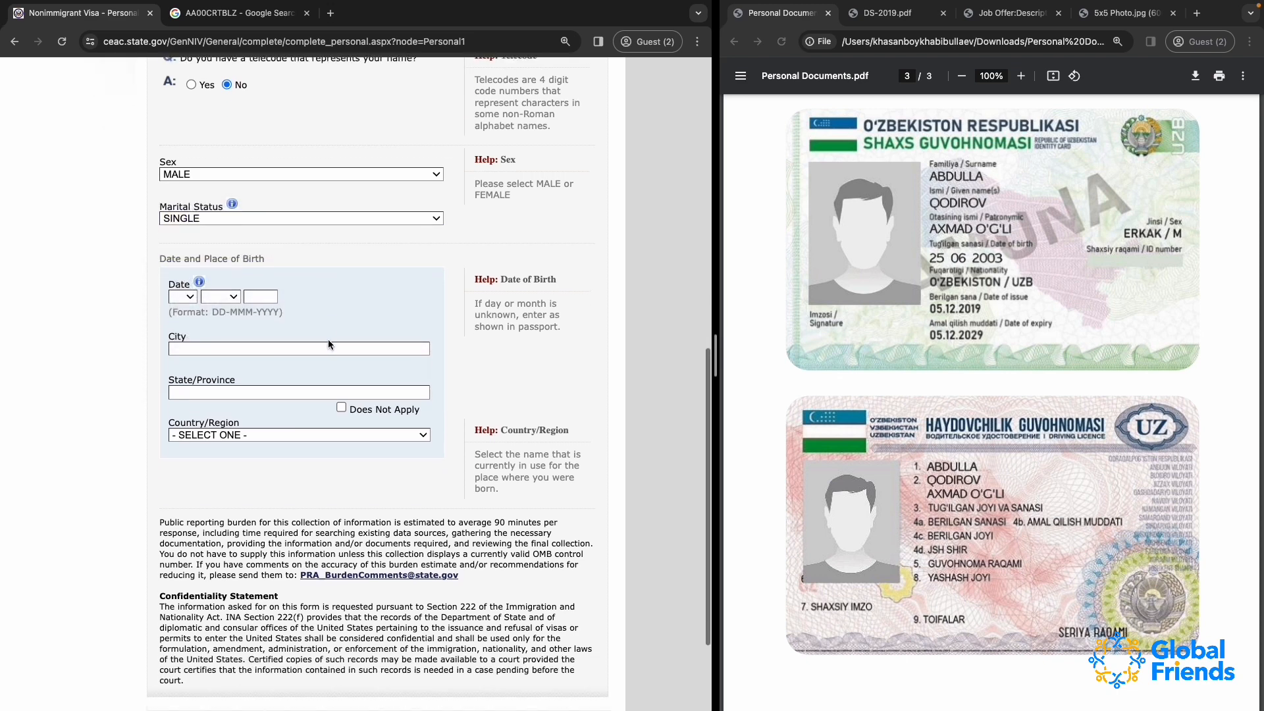
pyautogui.scroll(15, 1174, 462)
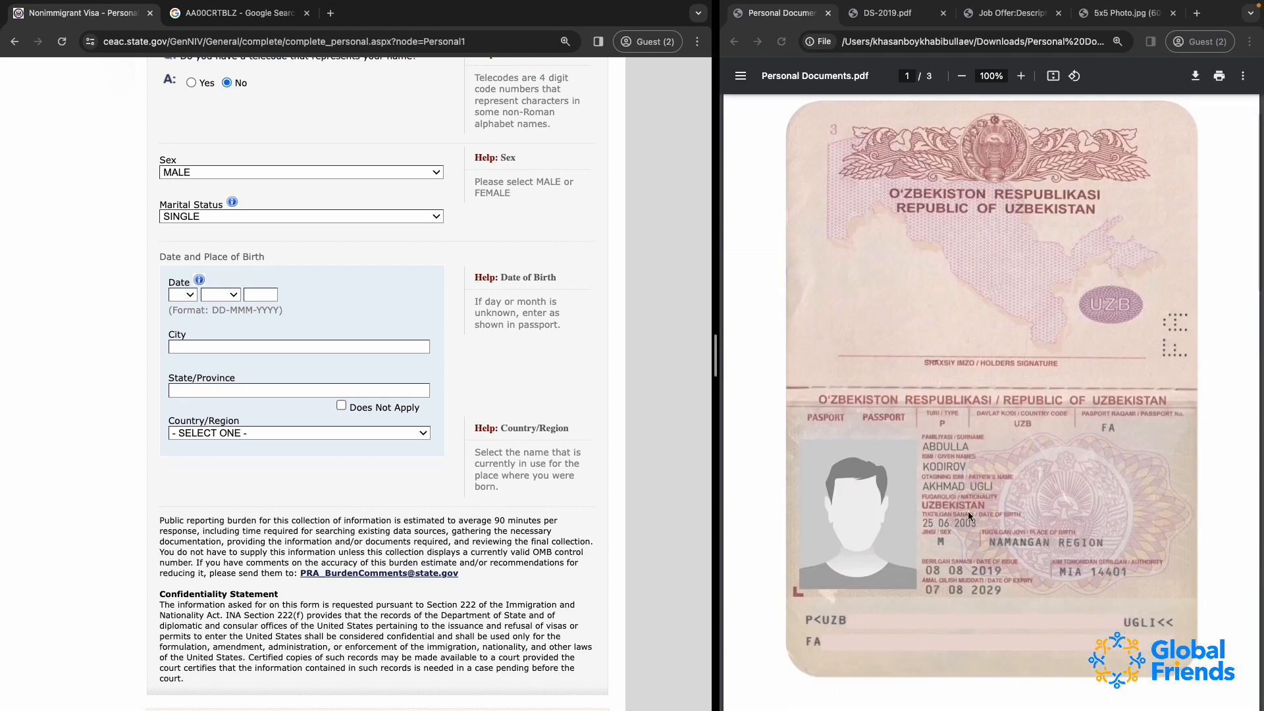
pyautogui.click(191, 299)
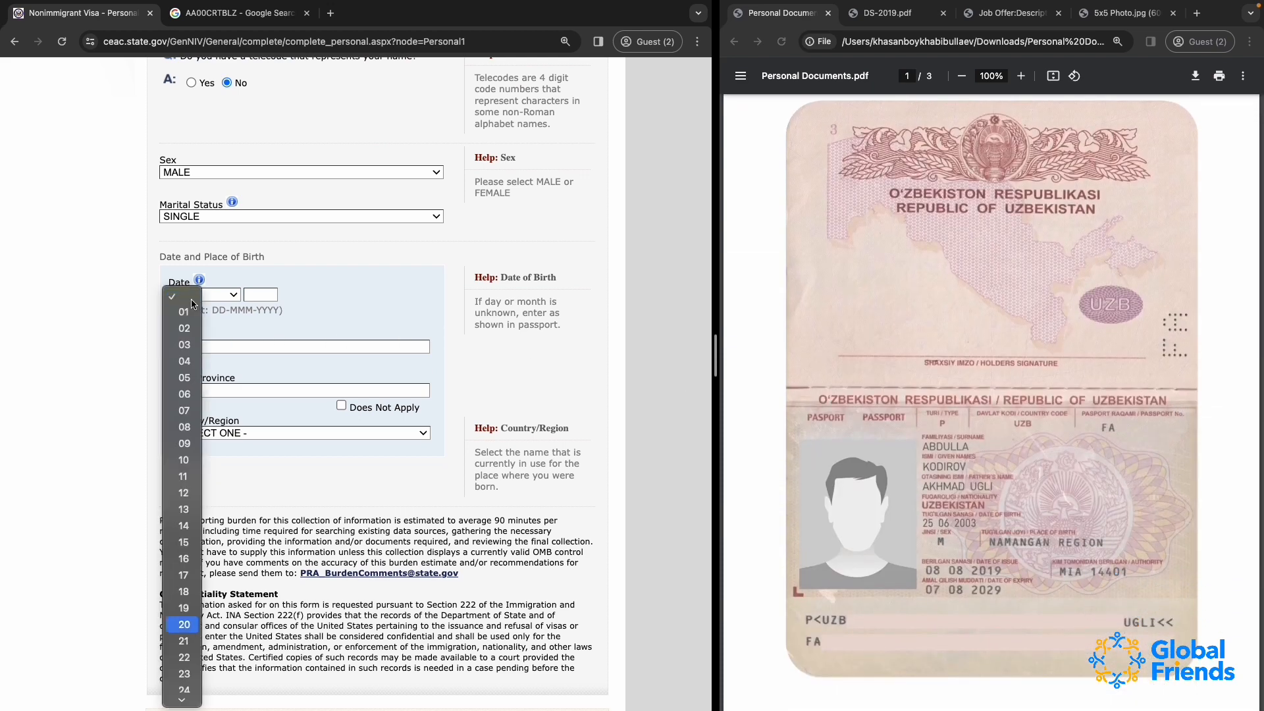
pyautogui.click(182, 684)
pyautogui.click(220, 303)
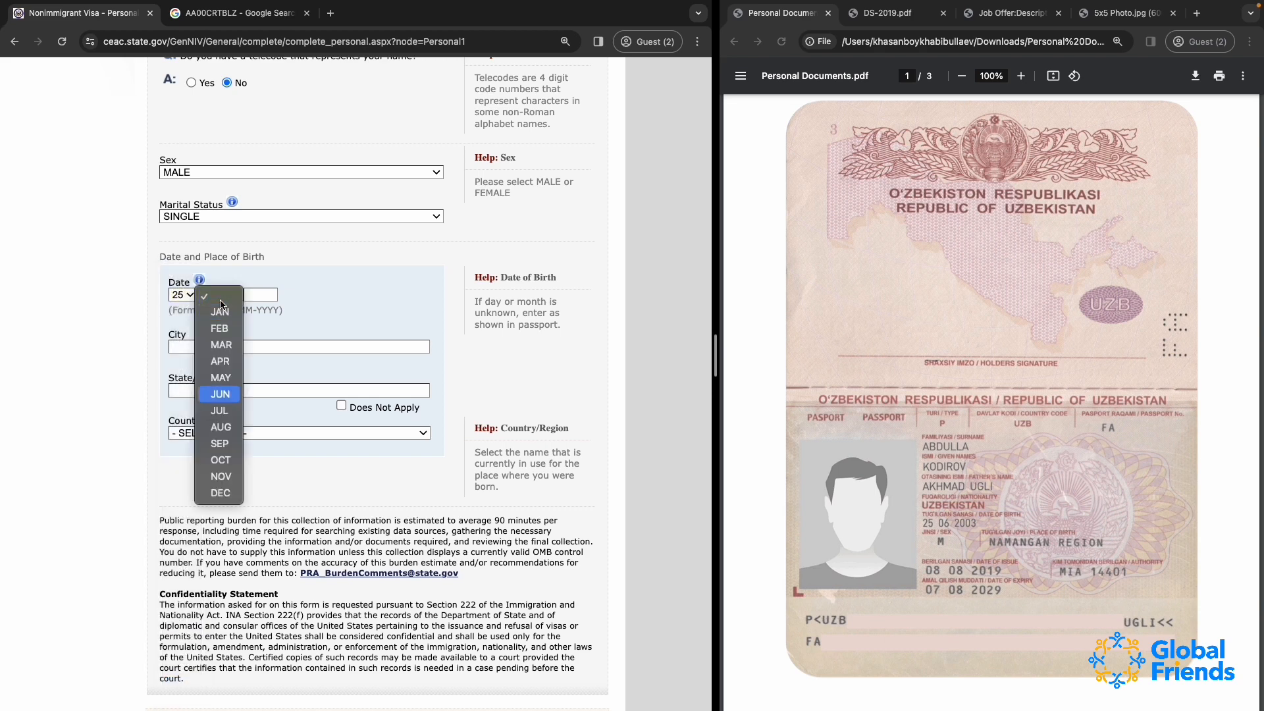
pyautogui.click(221, 398)
pyautogui.click(255, 294)
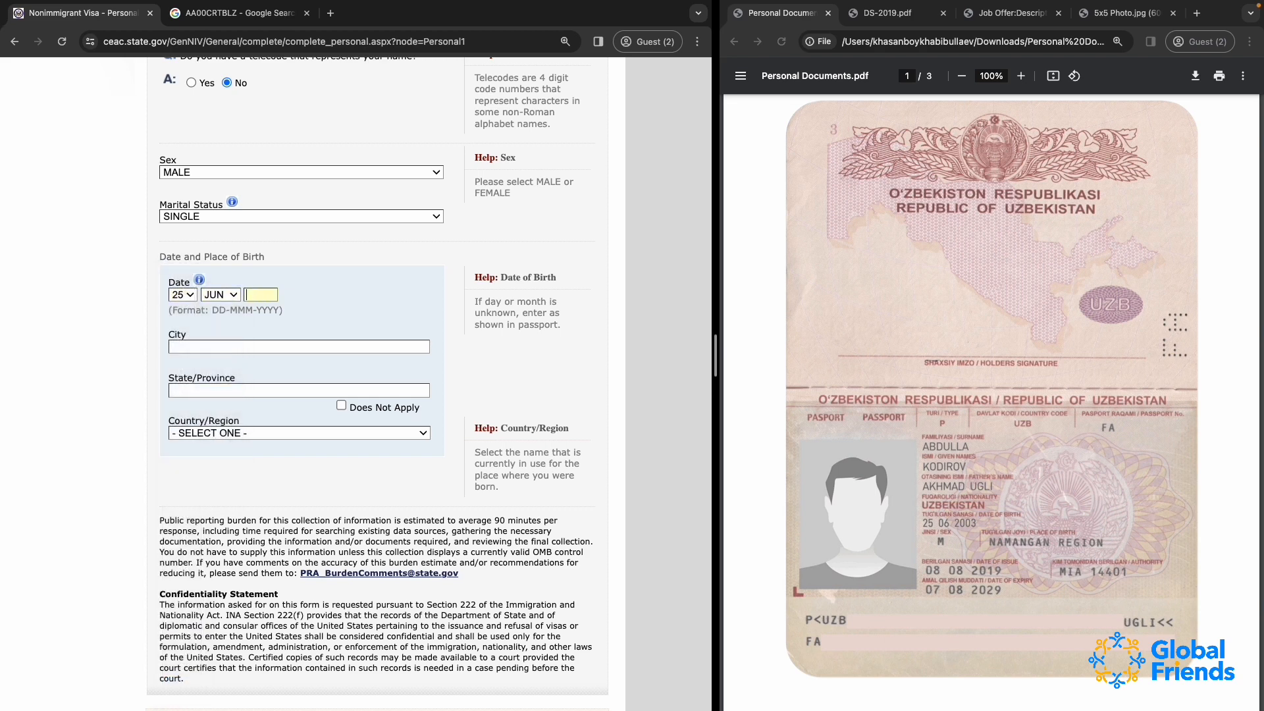
pyautogui.write('2003')
# Enter NAMANGAN as the city of birth, using the place of birth given in the identity documents
pyautogui.click(220, 347)
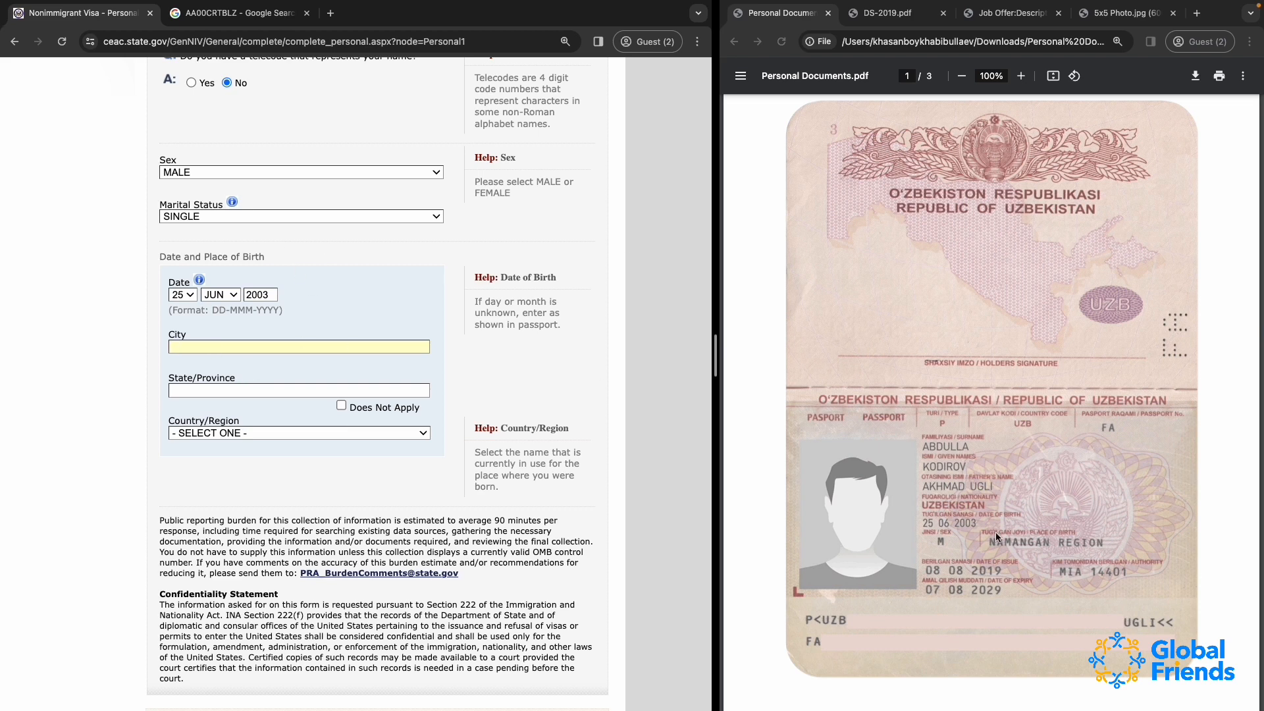
pyautogui.scroll(-10, 856, 488)
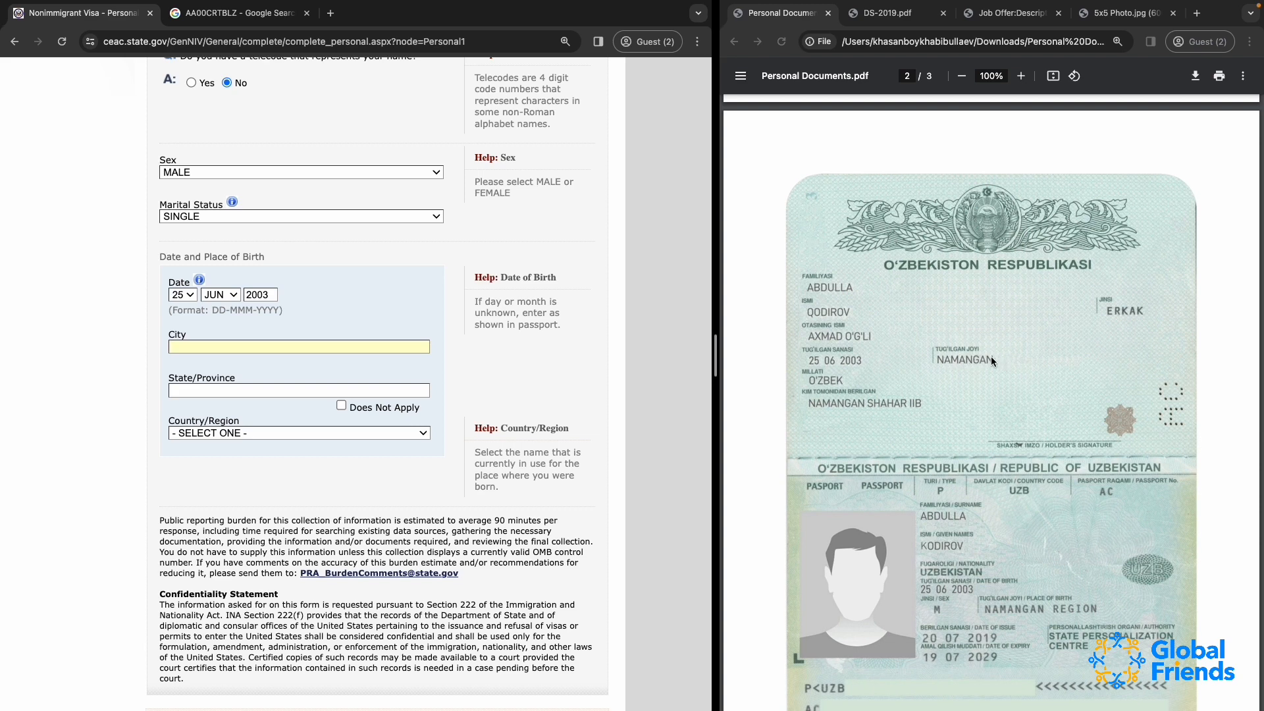
pyautogui.scroll(-5, 991, 356)
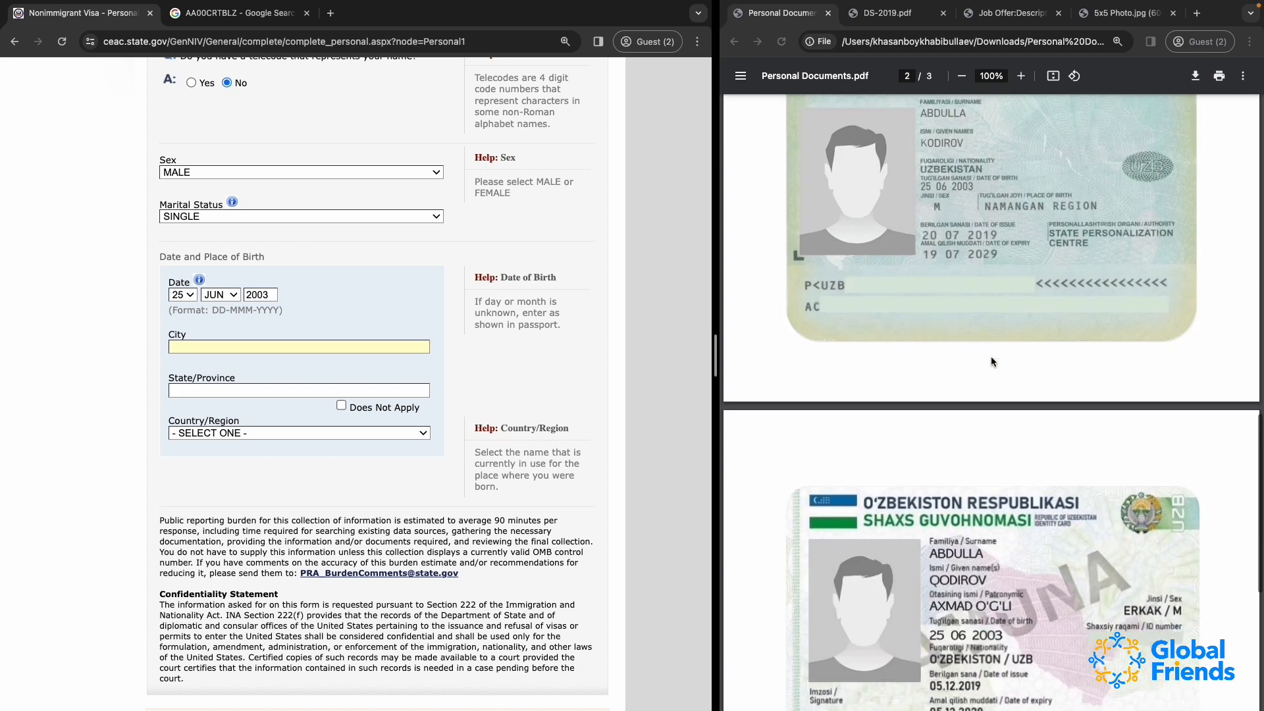
pyautogui.scroll(-5, 990, 357)
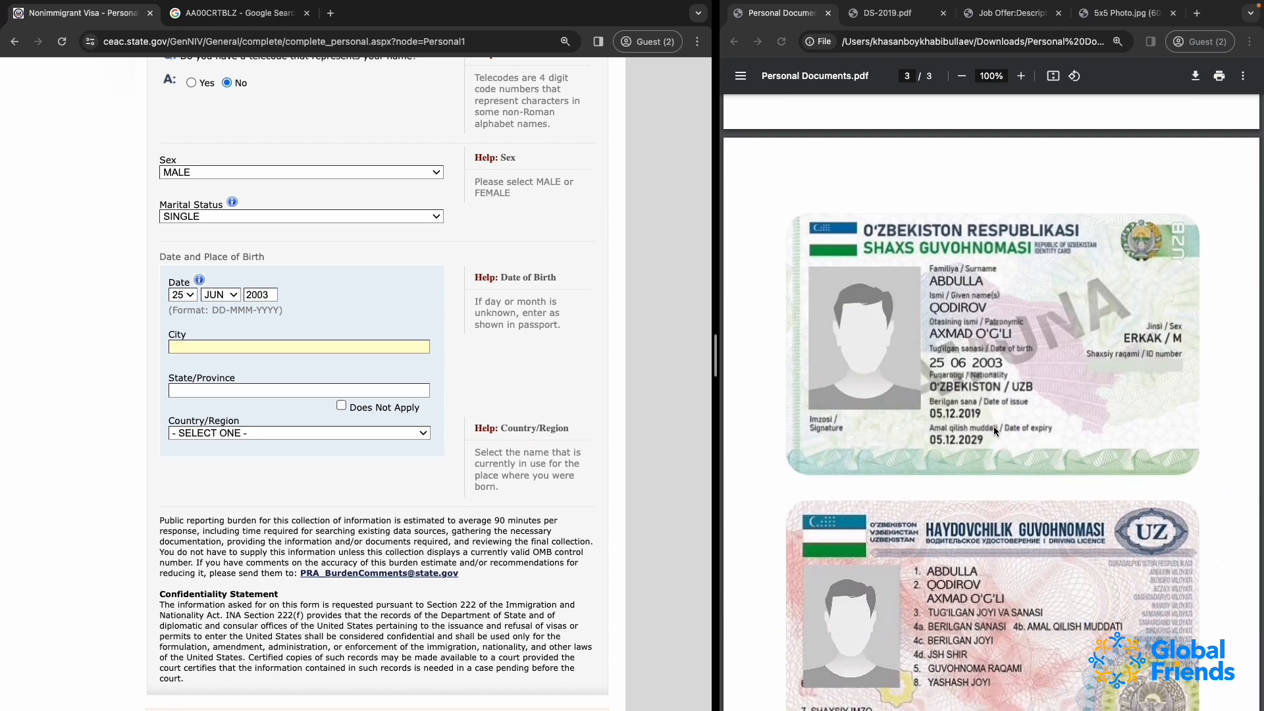
pyautogui.scroll(-3, 986, 440)
pyautogui.scroll(10, 986, 435)
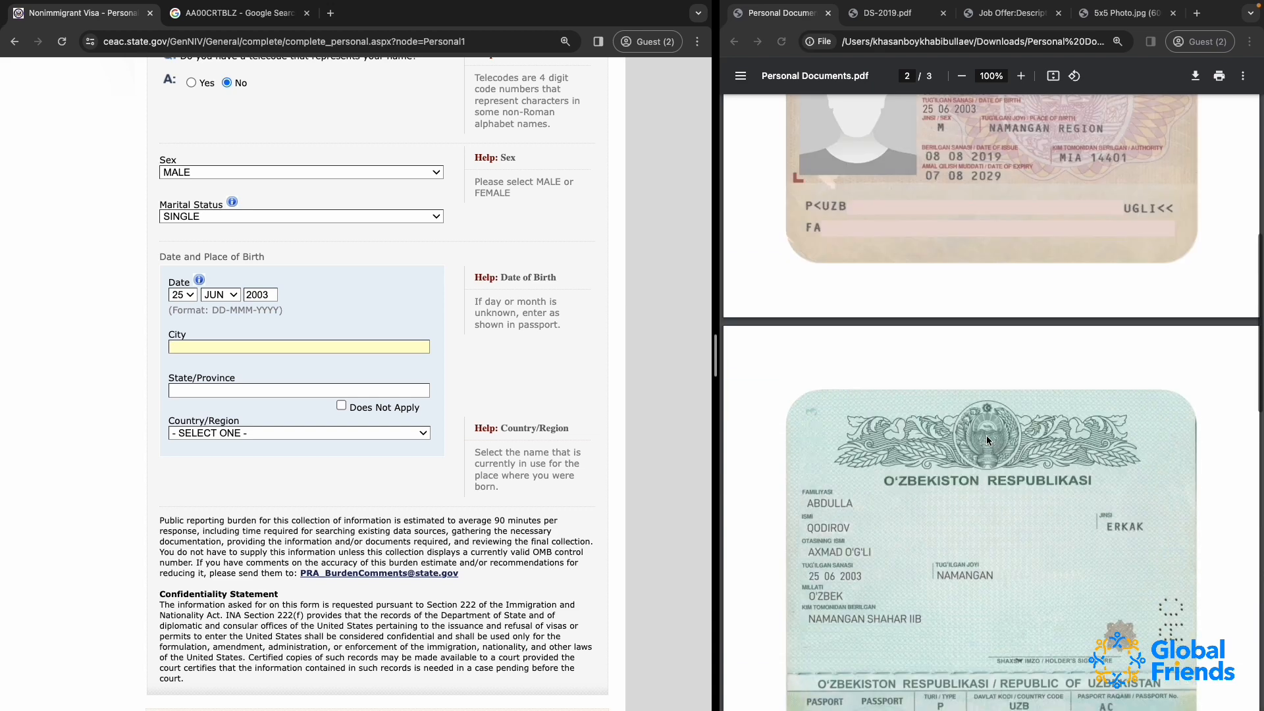
pyautogui.click(306, 348)
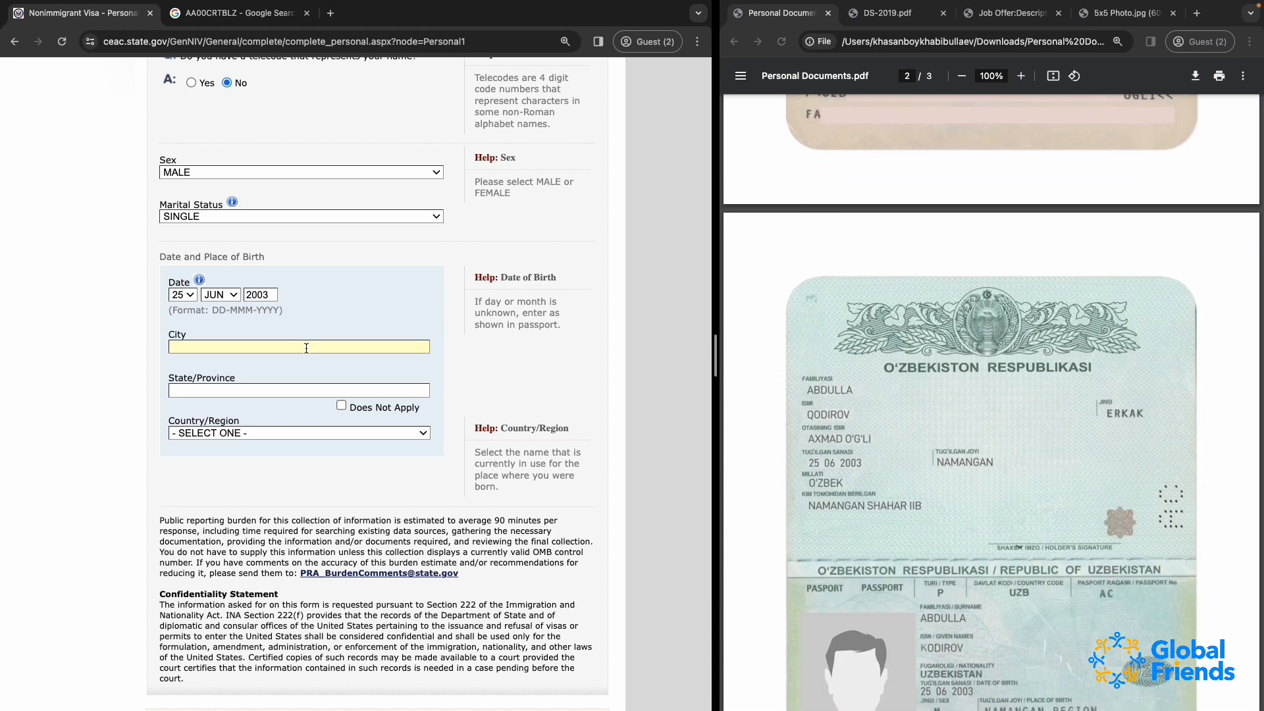
pyautogui.write('NAMANGAN REGIONAMANGAN REGION')
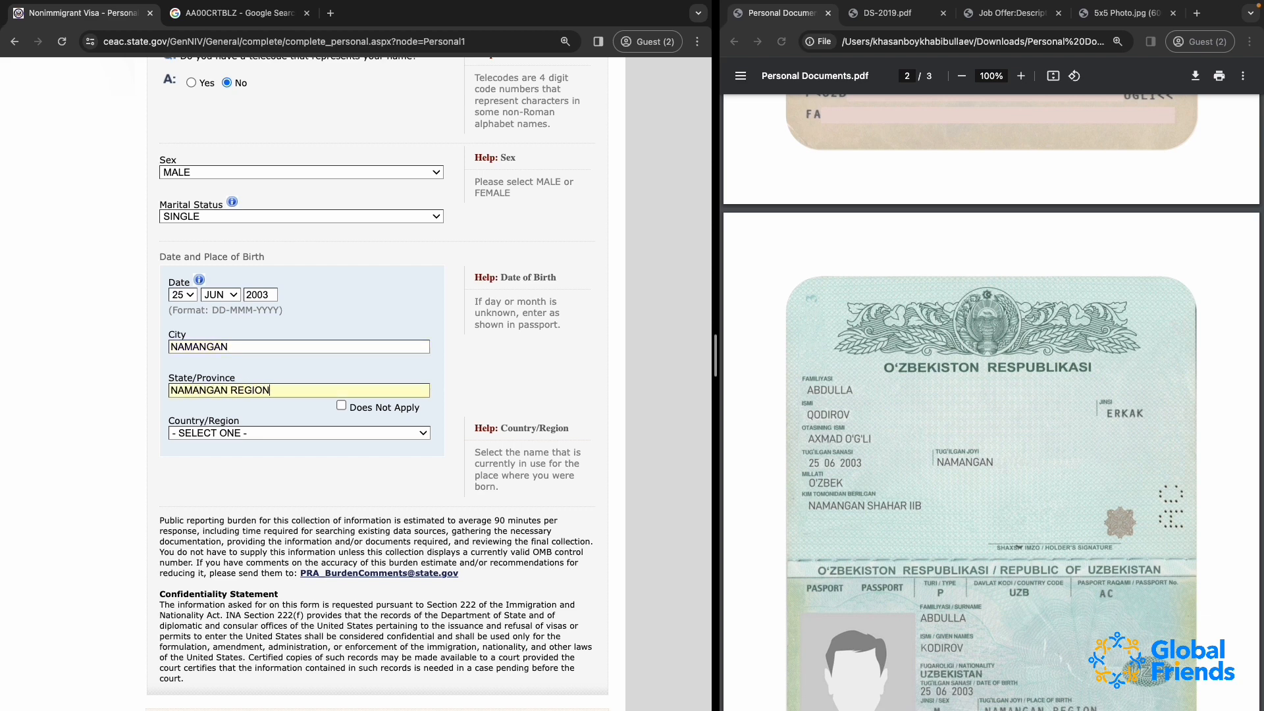
# Try NAMANGAN REGION as the birth state/province and the Does Not Apply option for that field
pyautogui.click(241, 345)
pyautogui.doubleClick(241, 346)
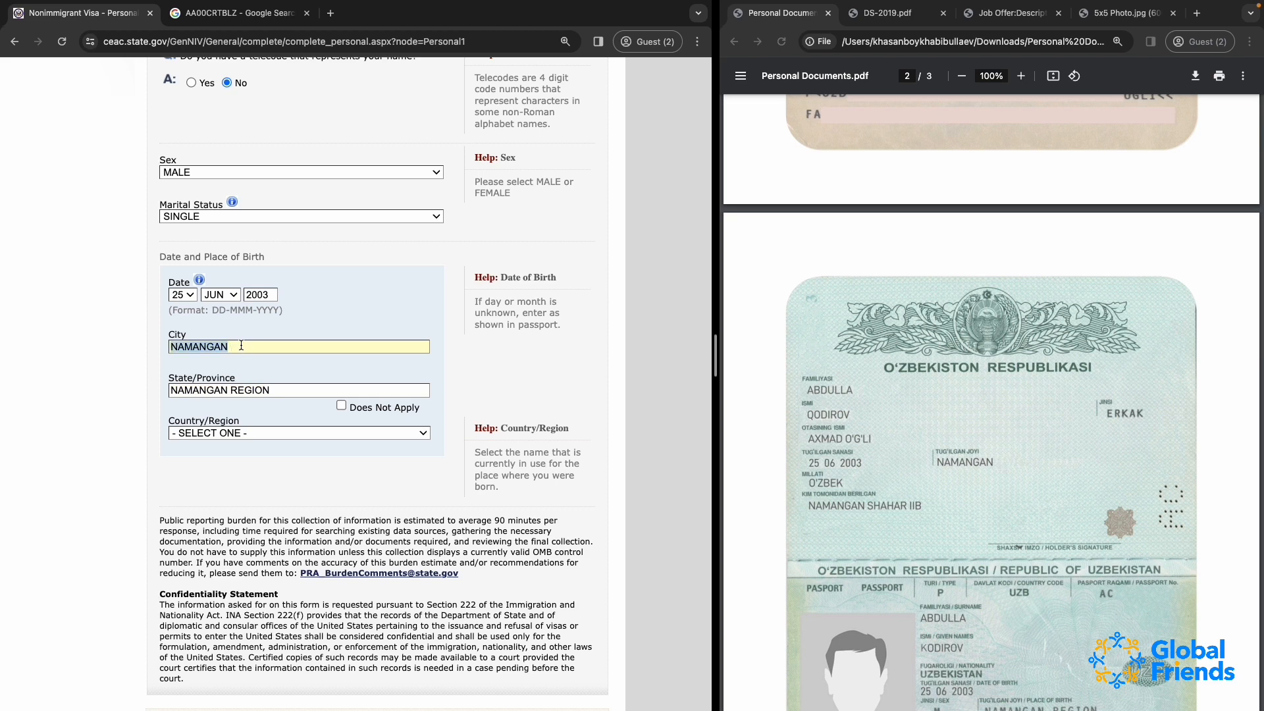
pyautogui.click(226, 388)
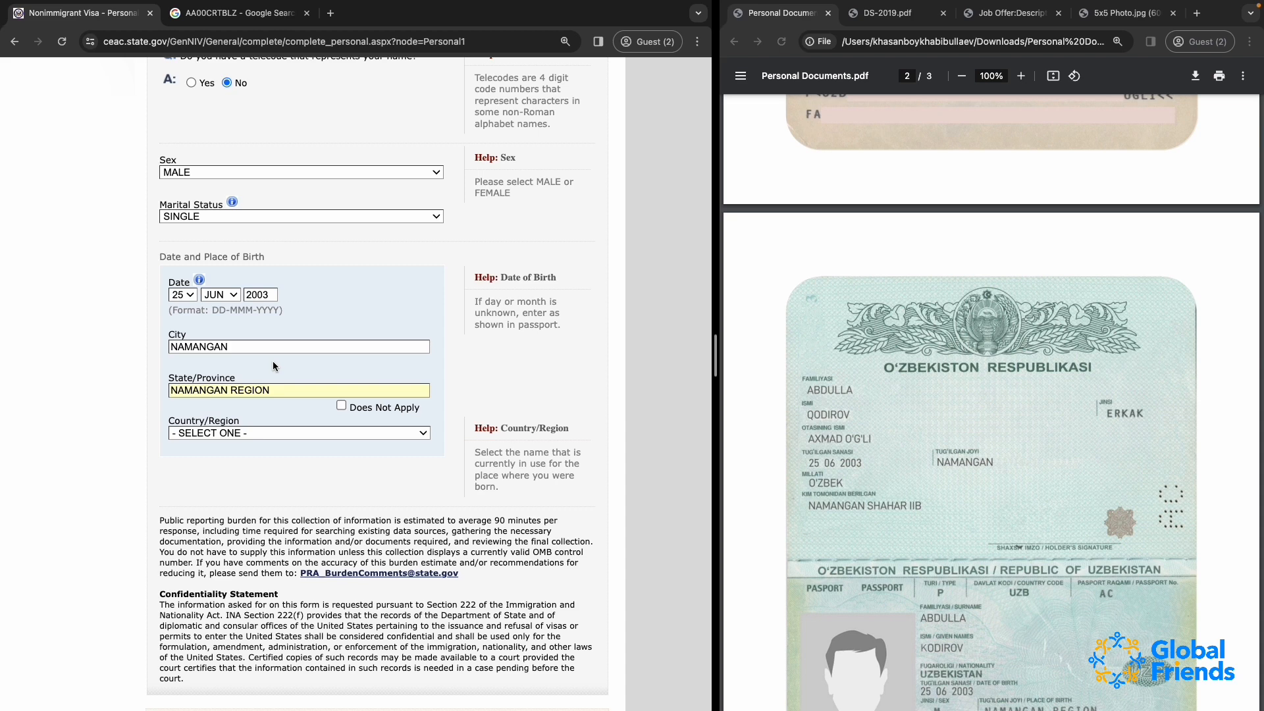
pyautogui.doubleClick(215, 346)
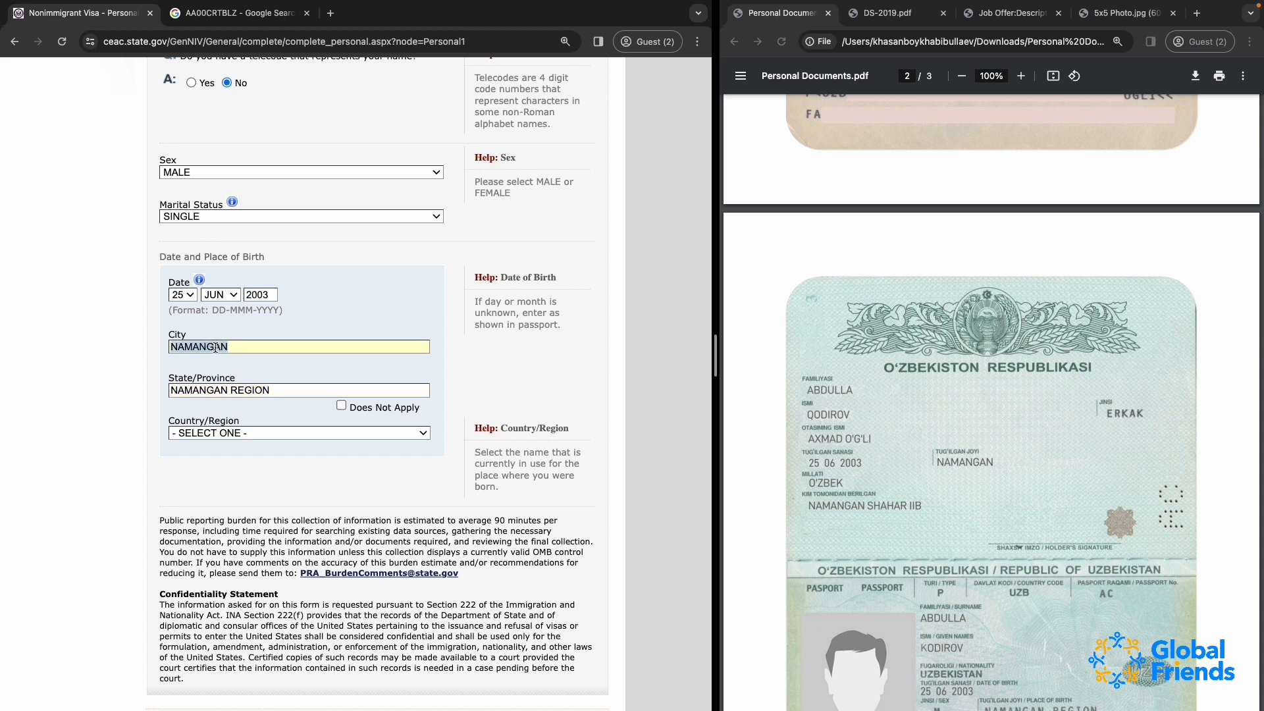
pyautogui.click(342, 405)
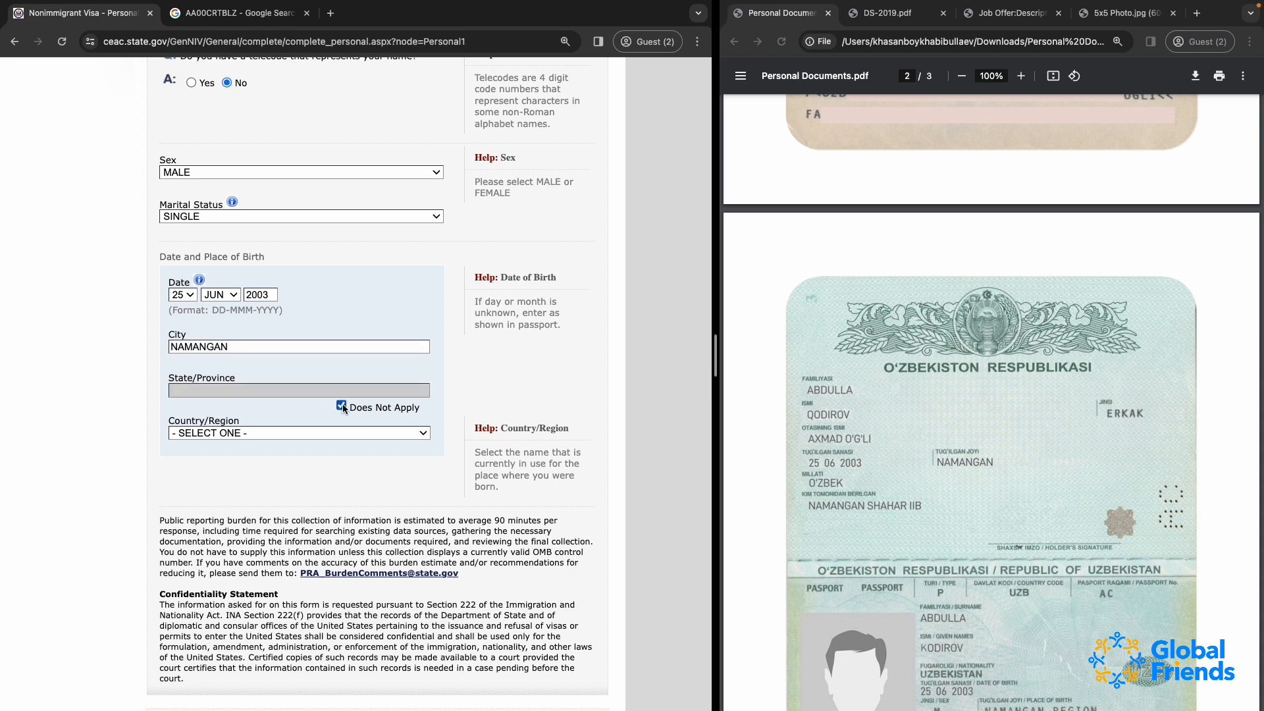
pyautogui.click(342, 404)
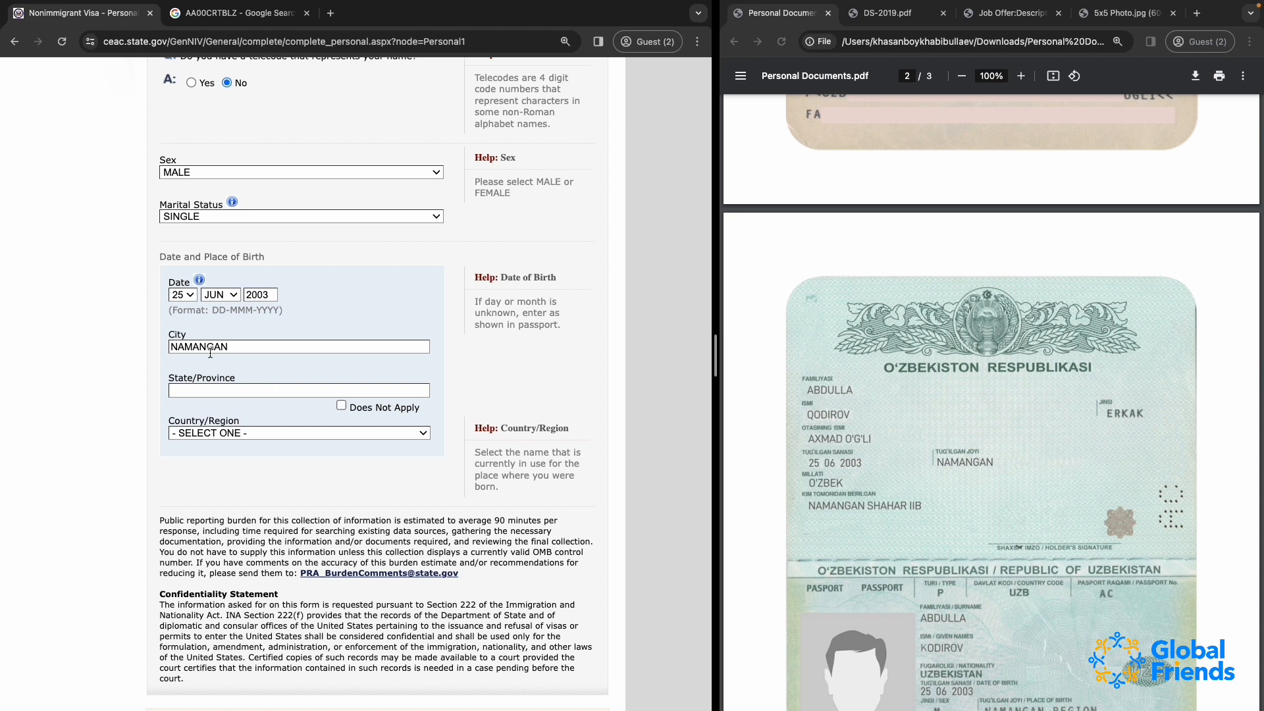
# Fill in the birth state/province as NAMANGAN REGION and set the birth country/region to UZBEKISTAN
pyautogui.click(201, 392)
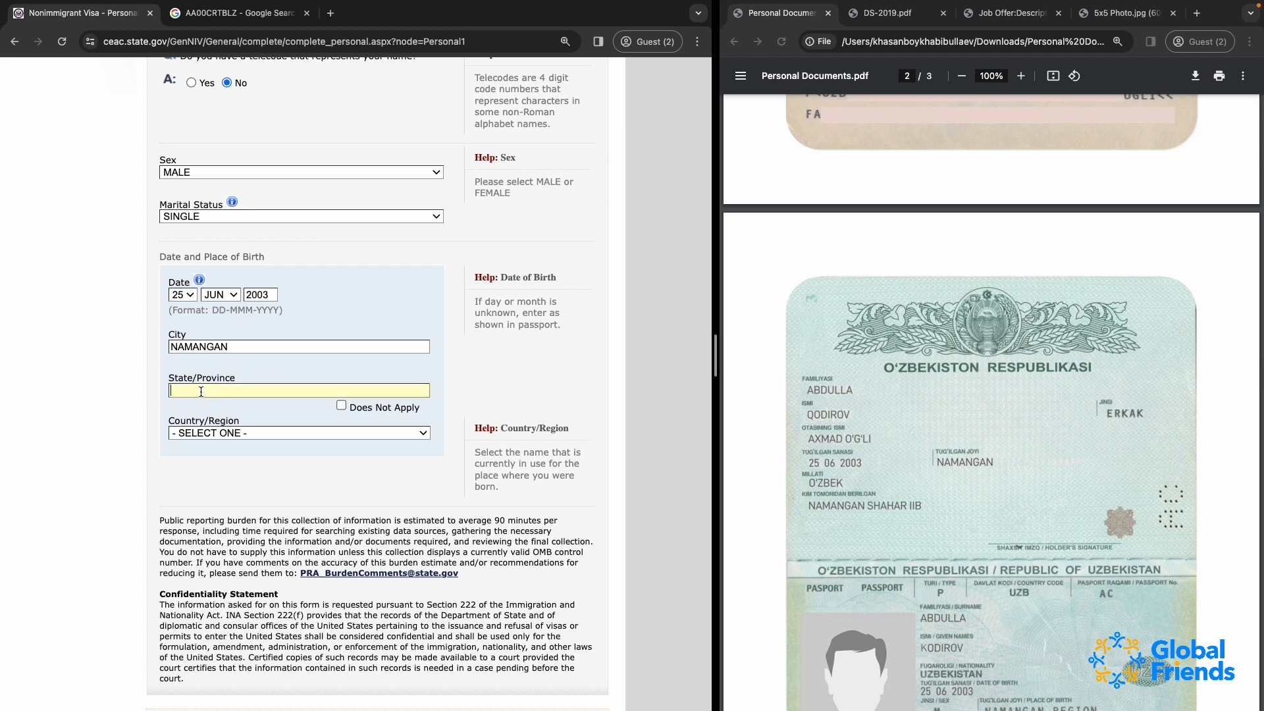
pyautogui.write('NAMANGAN REGION')
pyautogui.click(206, 435)
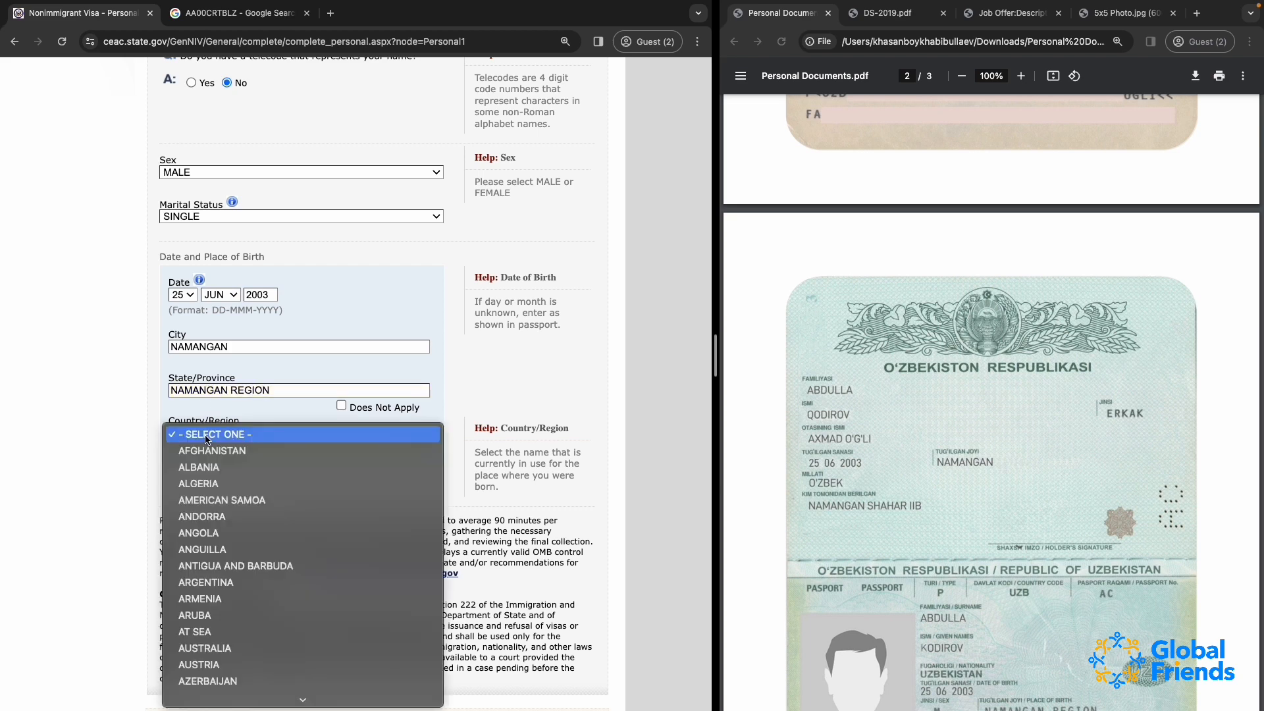
pyautogui.write('uz')
pyautogui.press('Return')
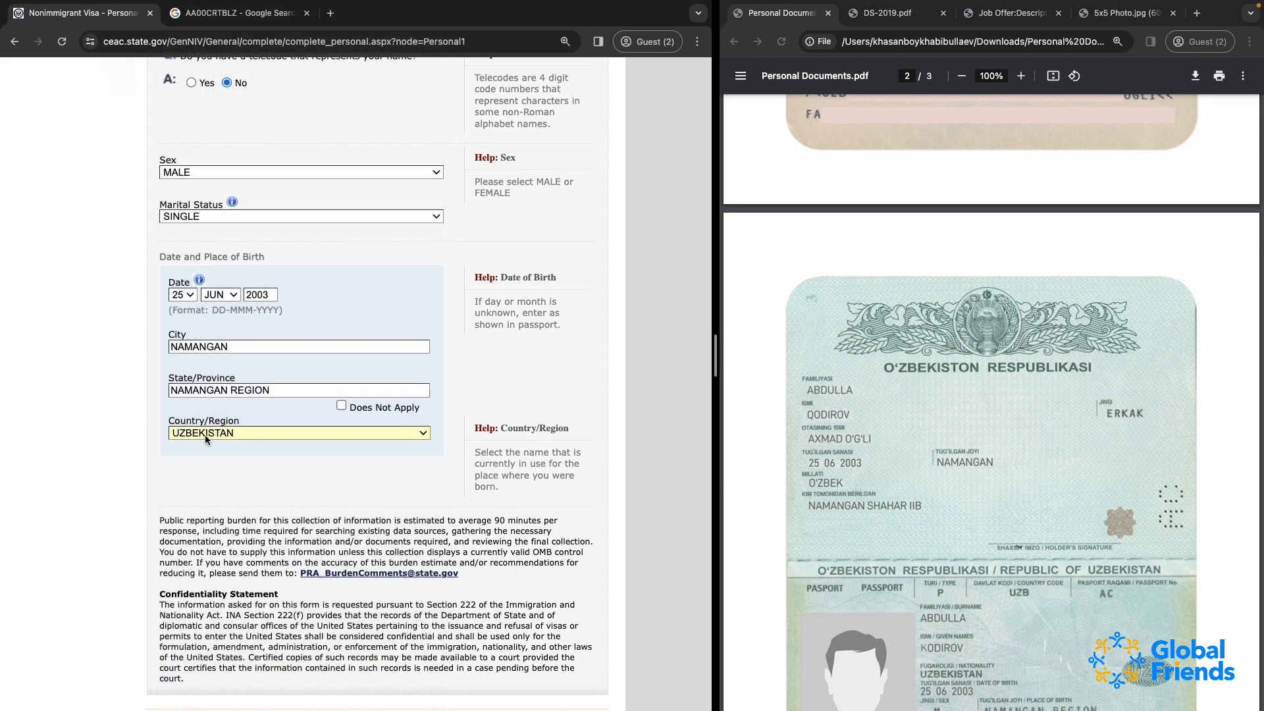
# Save the Personal Information 1 page, continue the application and proceed to Personal Information 2
pyautogui.scroll(-3, 284, 502)
pyautogui.scroll(4, 284, 503)
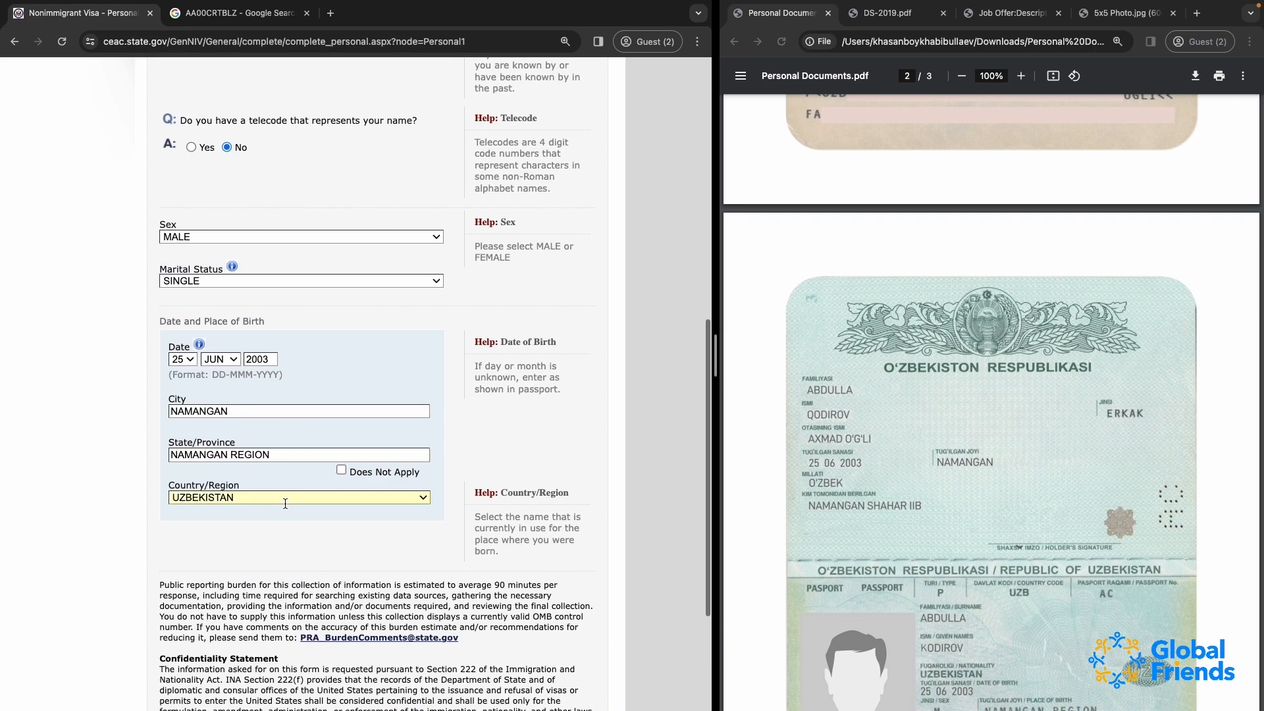
pyautogui.scroll(5, 285, 504)
pyautogui.scroll(-8, 285, 503)
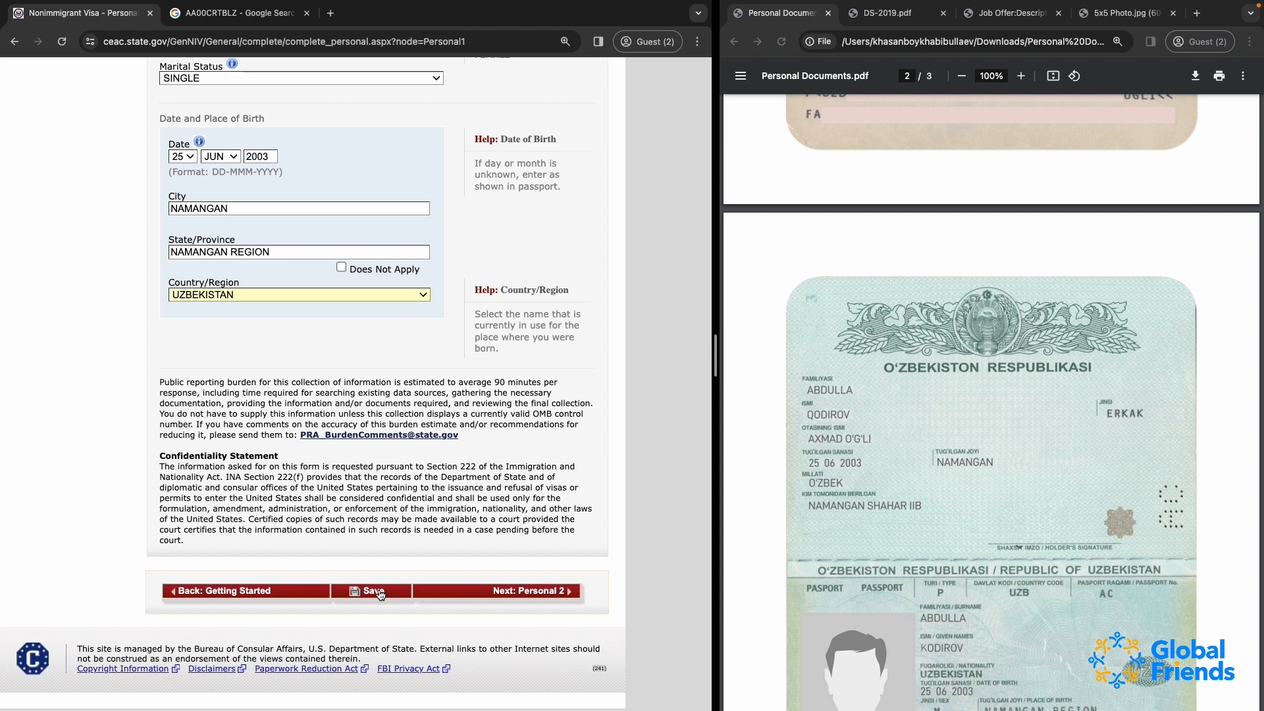
pyautogui.click(380, 594)
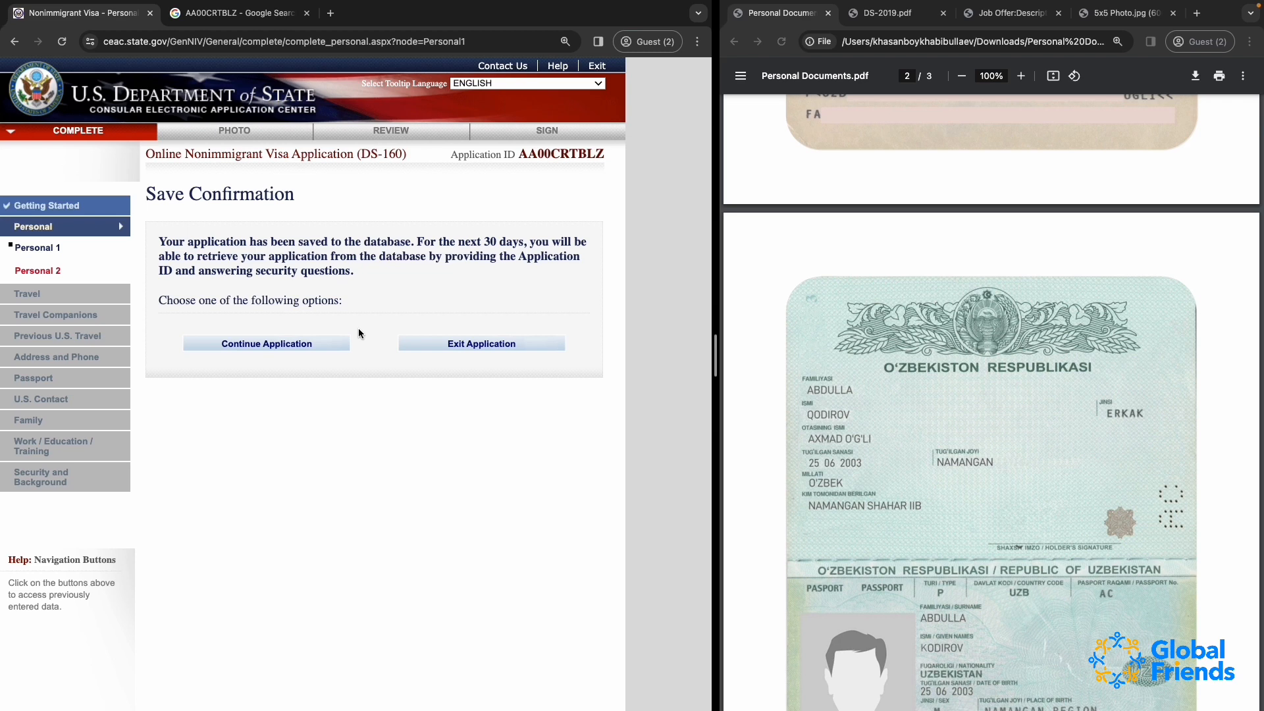
pyautogui.click(314, 342)
pyautogui.scroll(-13, 413, 539)
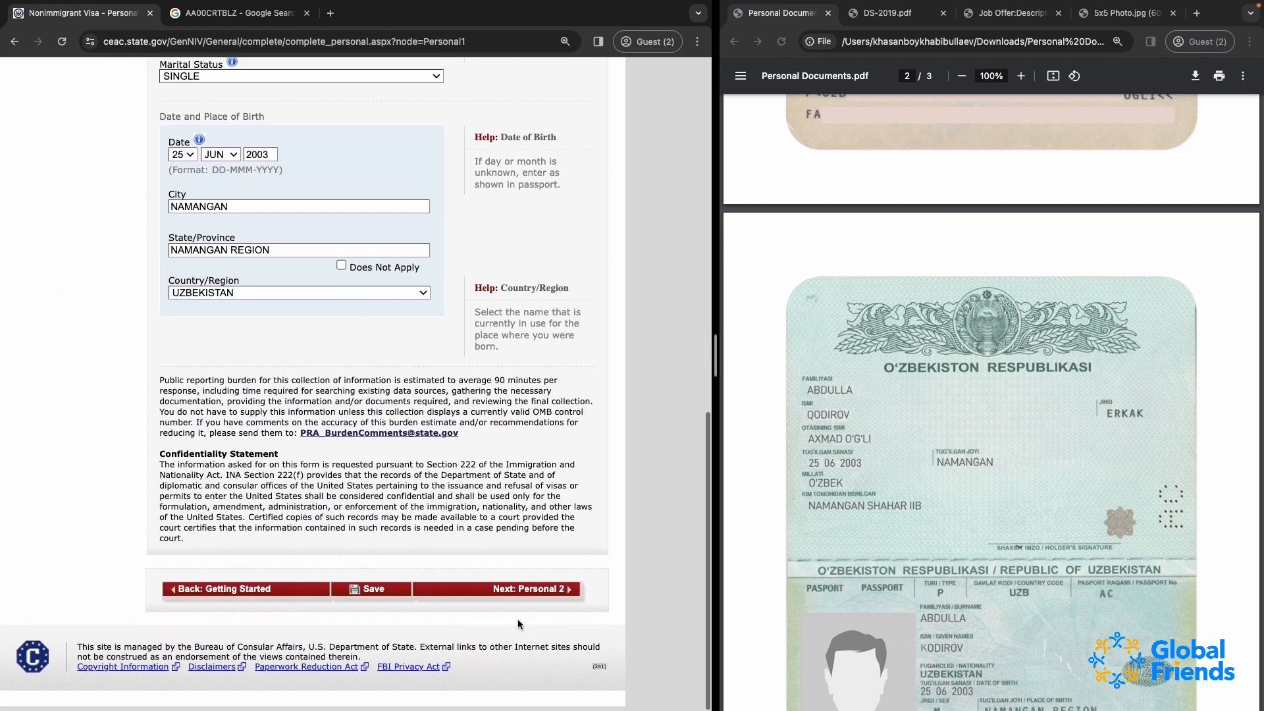
pyautogui.click(530, 594)
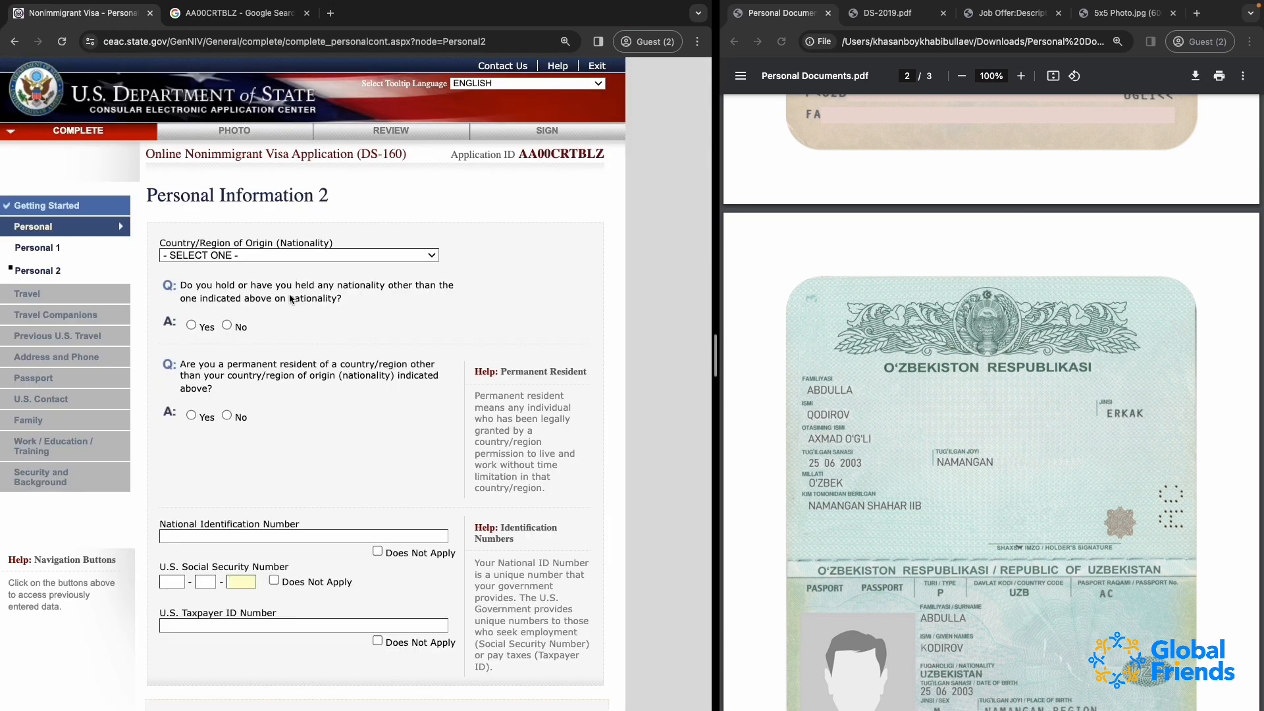
# Set the country/region of origin (nationality) to UZBEKISTAN and answer No to holding any other nationality
pyautogui.click(235, 258)
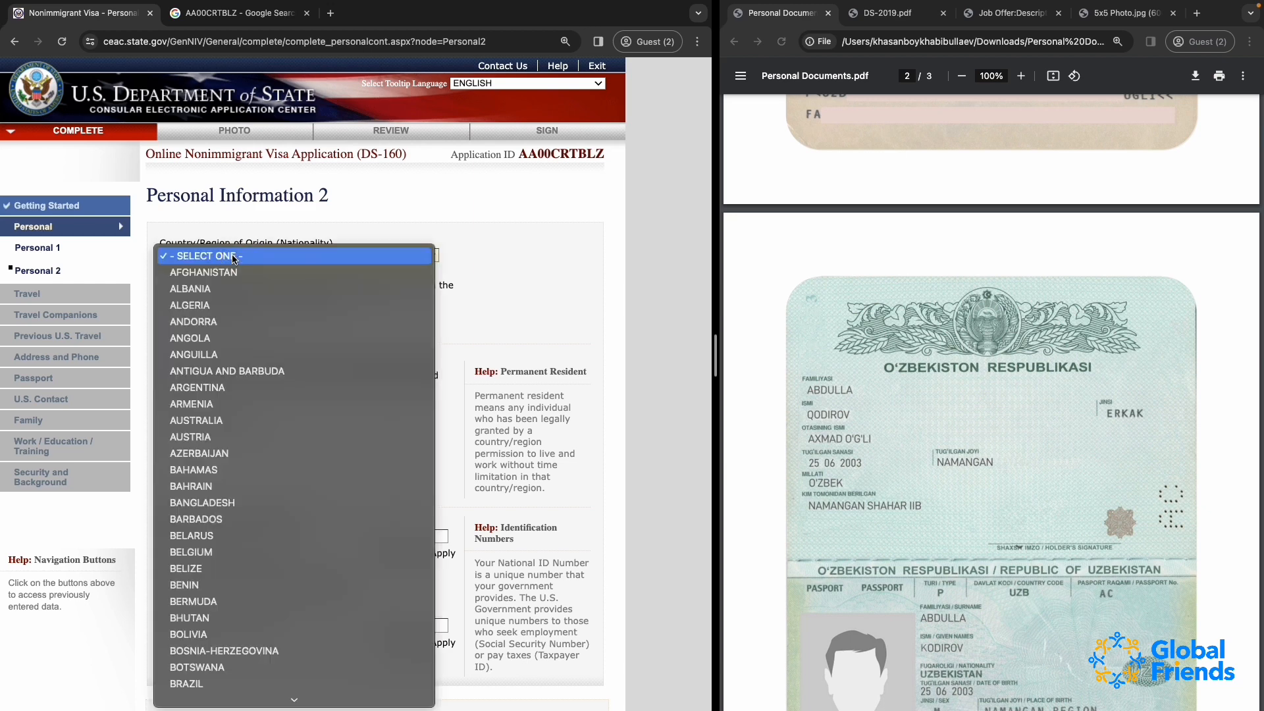
pyautogui.write('uz')
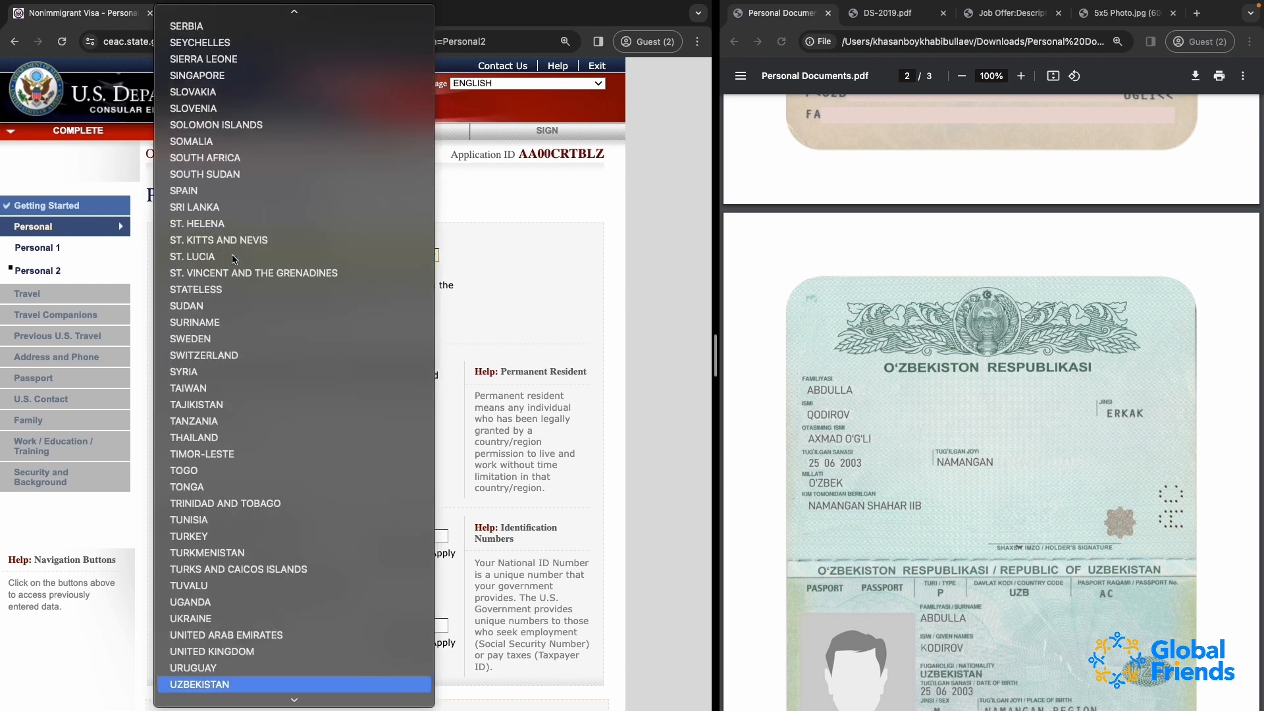
pyautogui.press('Return')
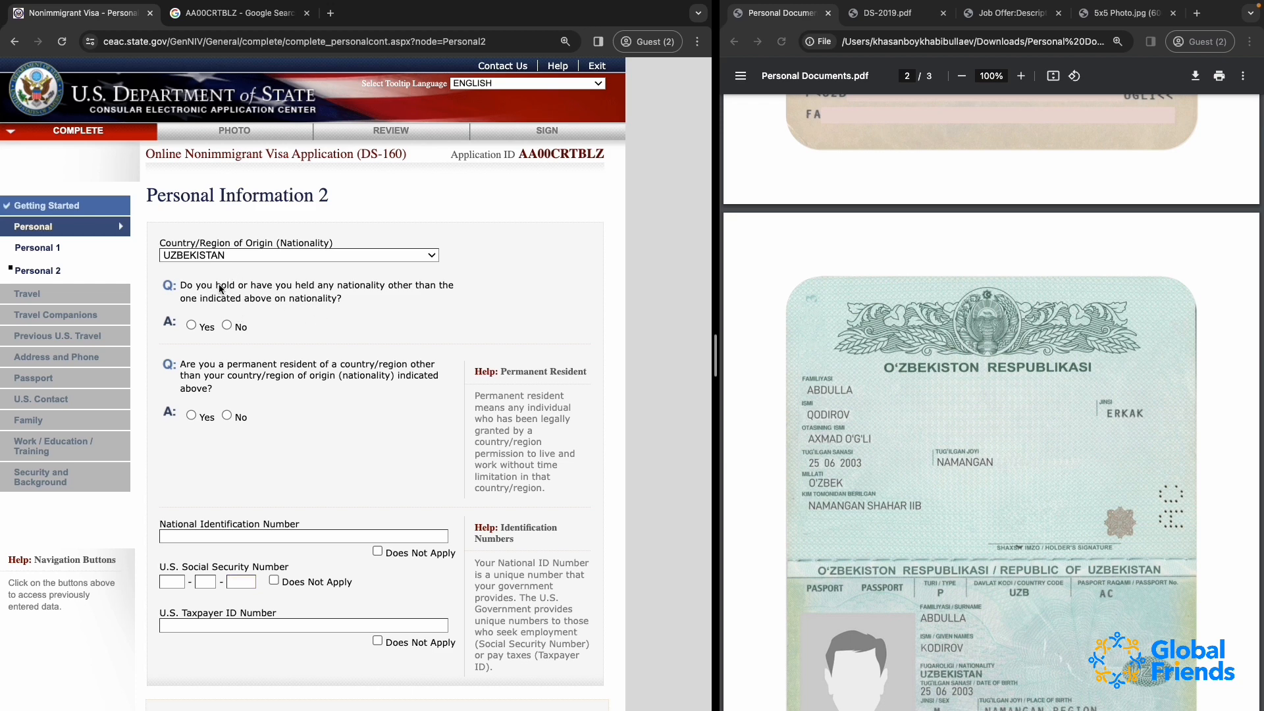
pyautogui.click(226, 324)
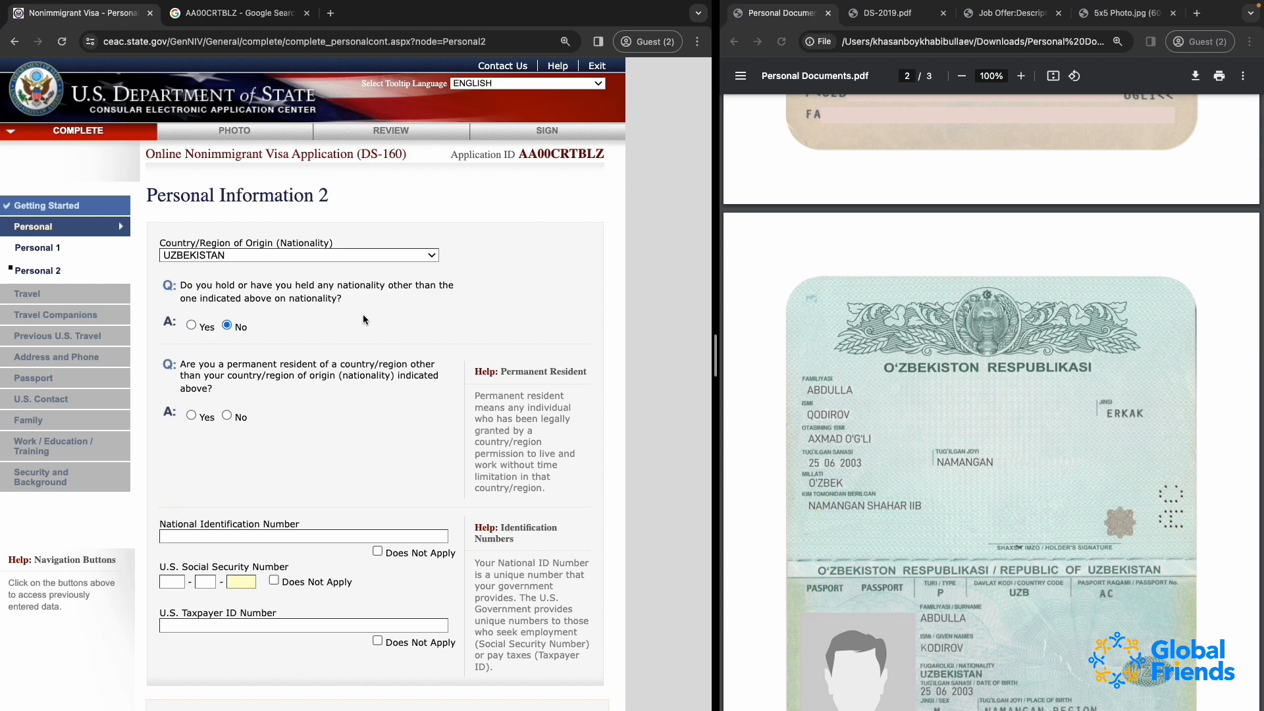
pyautogui.click(191, 324)
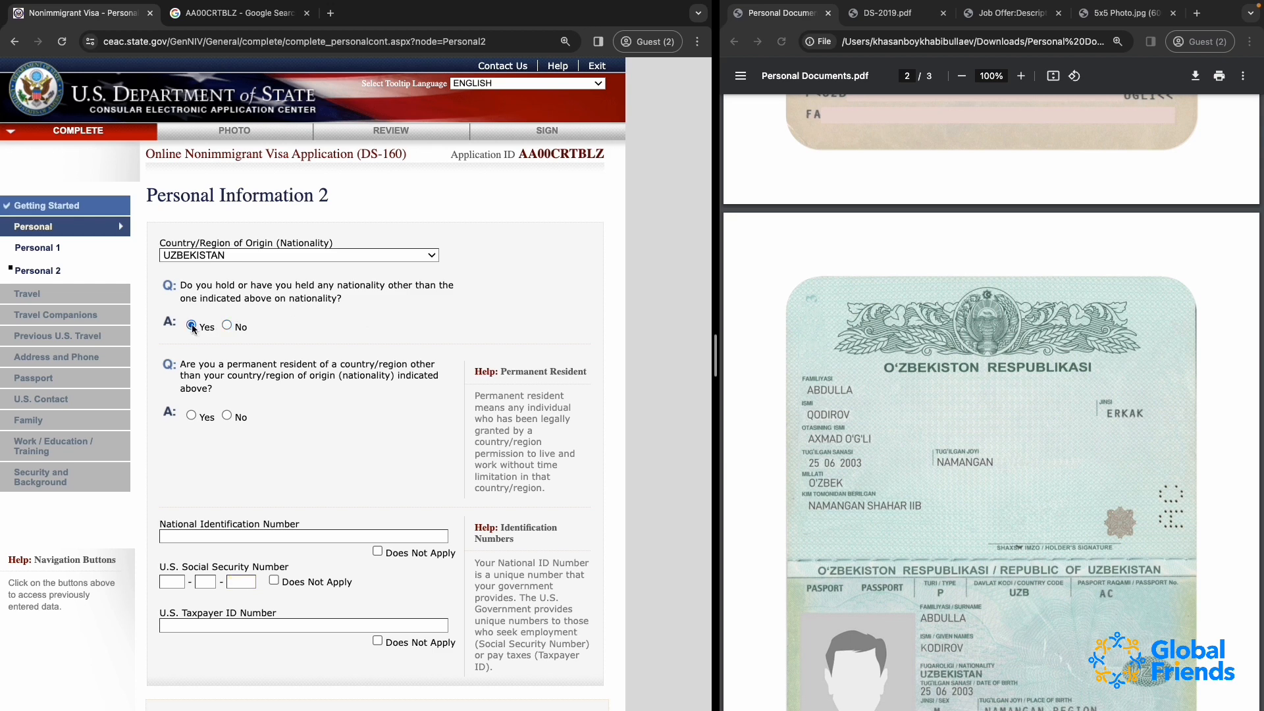
pyautogui.click(227, 326)
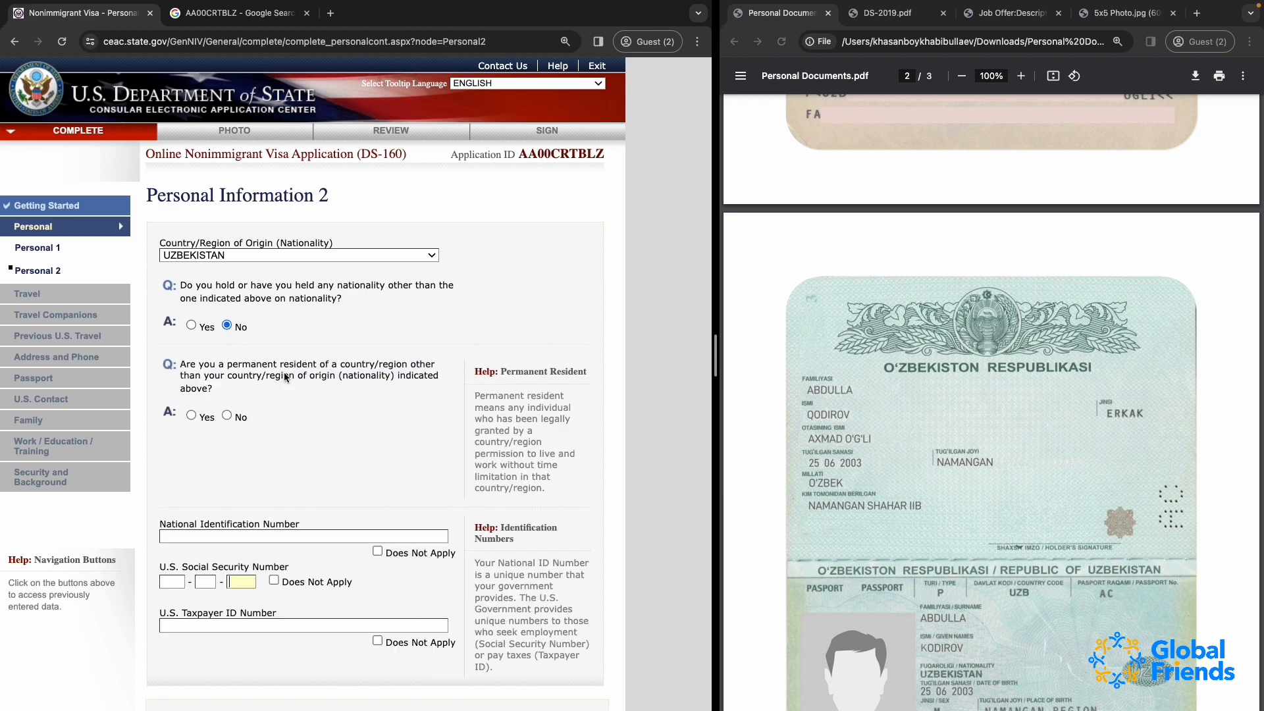
pyautogui.scroll(-2, 283, 372)
pyautogui.scroll(1, 283, 373)
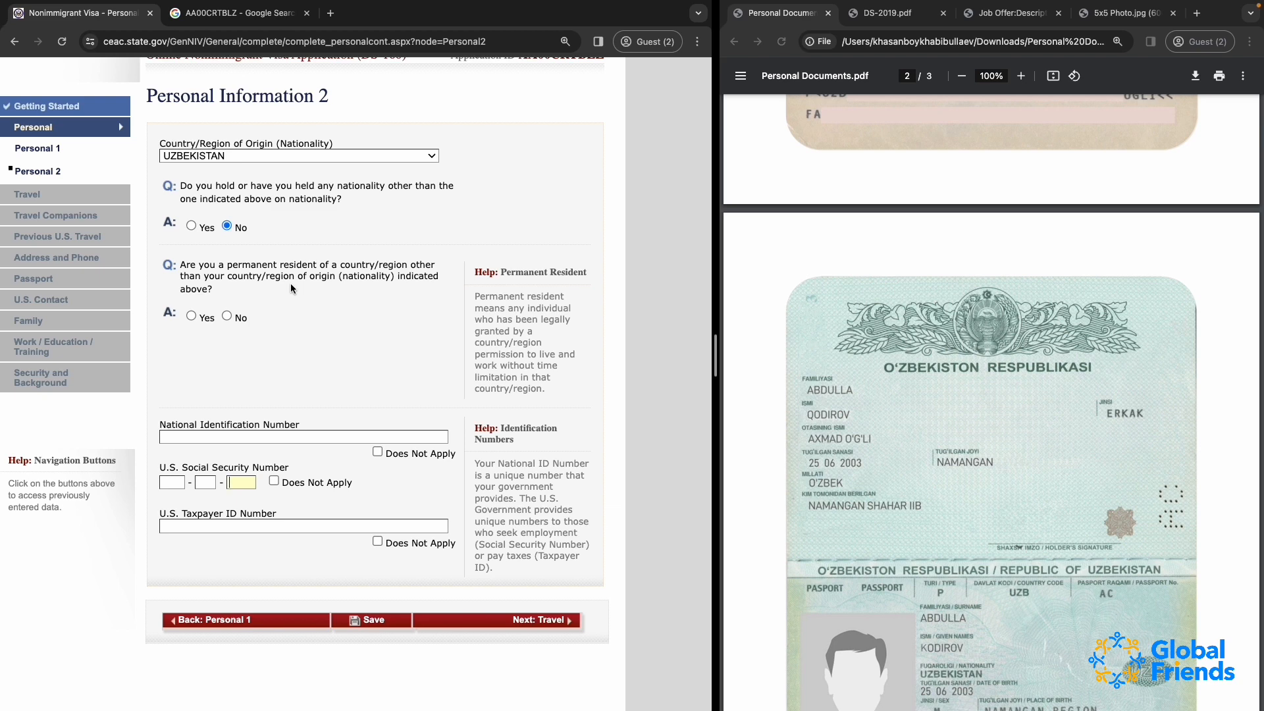
# Try answering Yes to being a permanent resident of another country/region, with CHINA as that country
pyautogui.click(188, 317)
pyautogui.click(272, 480)
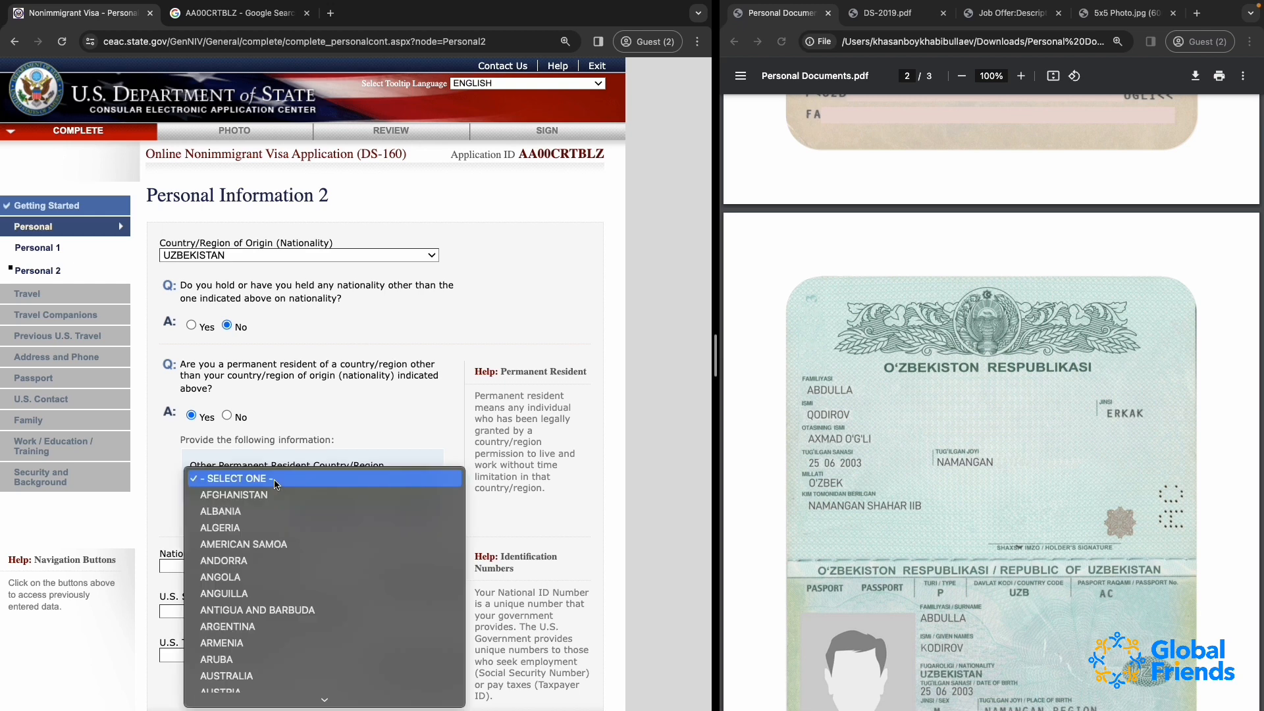
pyautogui.write('china')
pyautogui.press('Return')
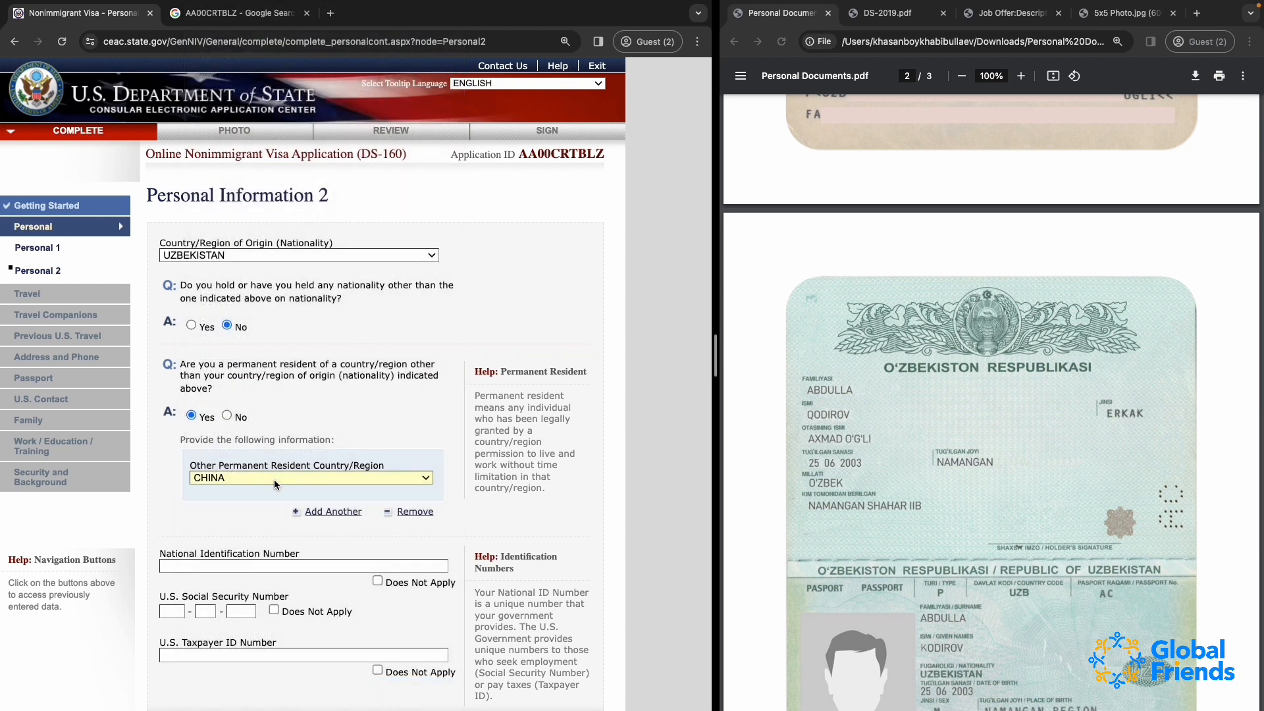
# Answer No to being a permanent resident of a country/region other than the country of origin
pyautogui.click(227, 416)
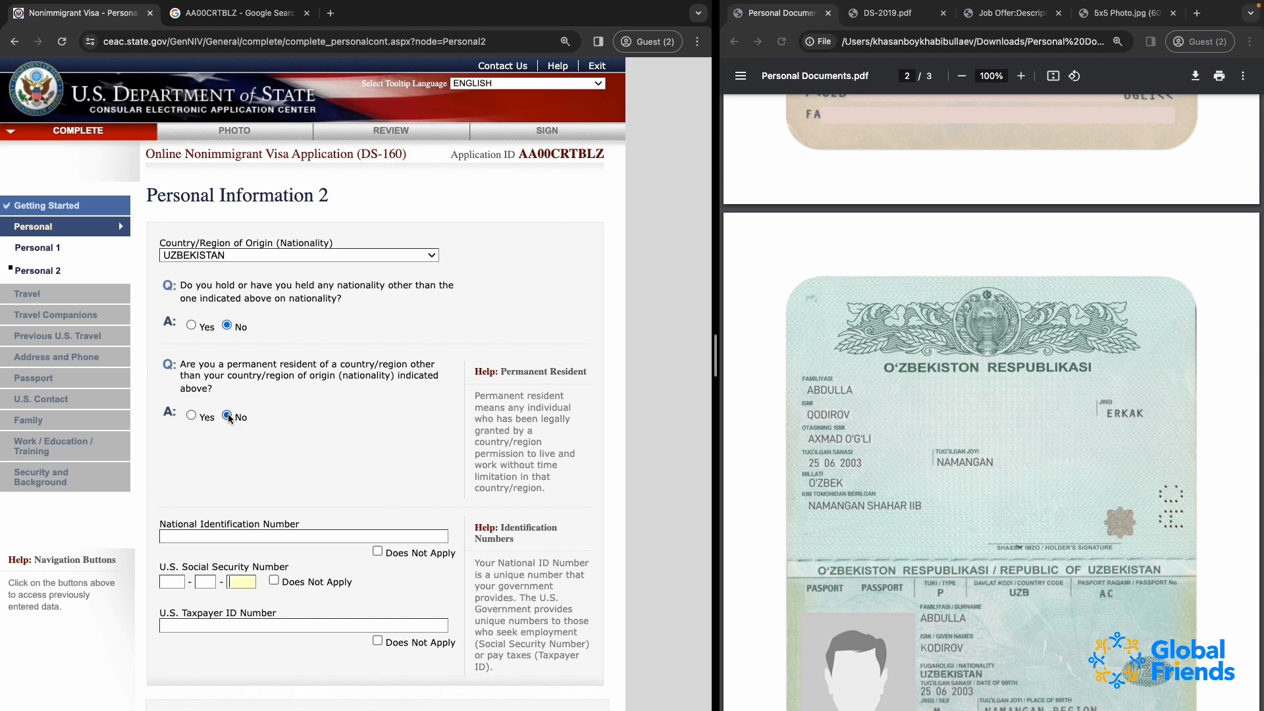
pyautogui.scroll(-2, 309, 480)
pyautogui.scroll(-3, 308, 484)
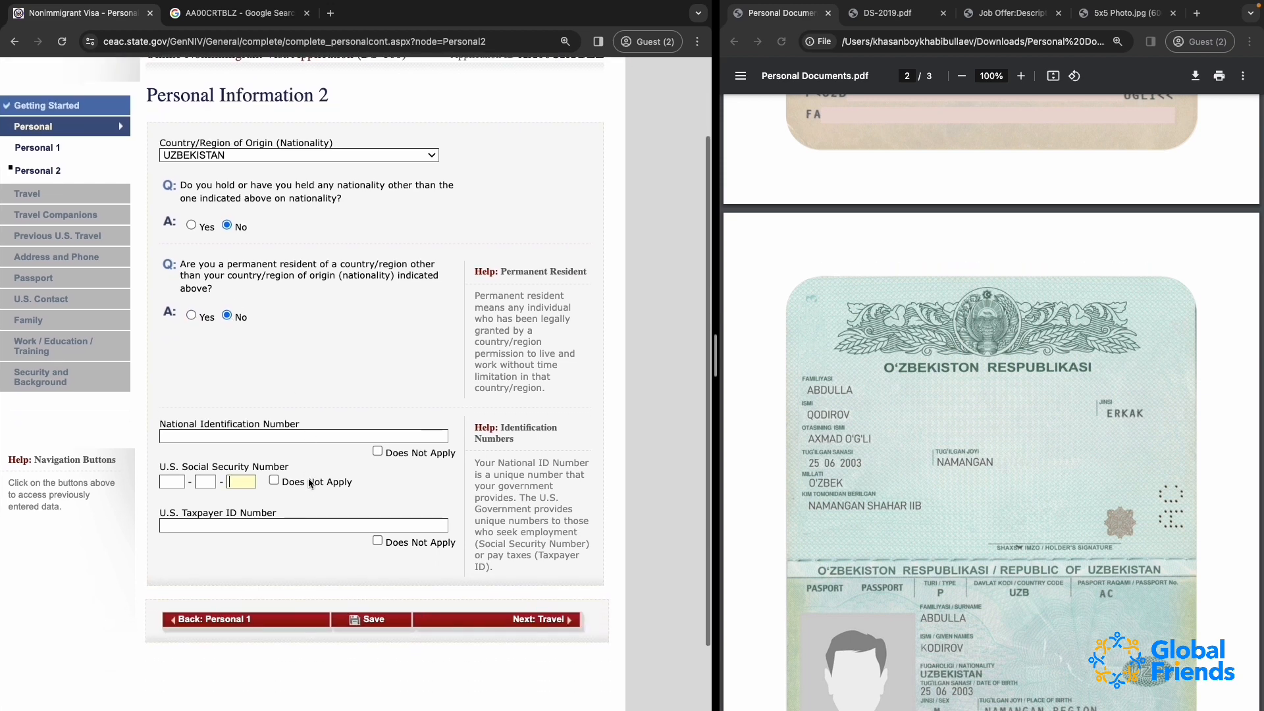
# Check the passports, identity card and driving licence for the national ID number, and mark the National Identification Number as Does Not Apply
pyautogui.click(233, 363)
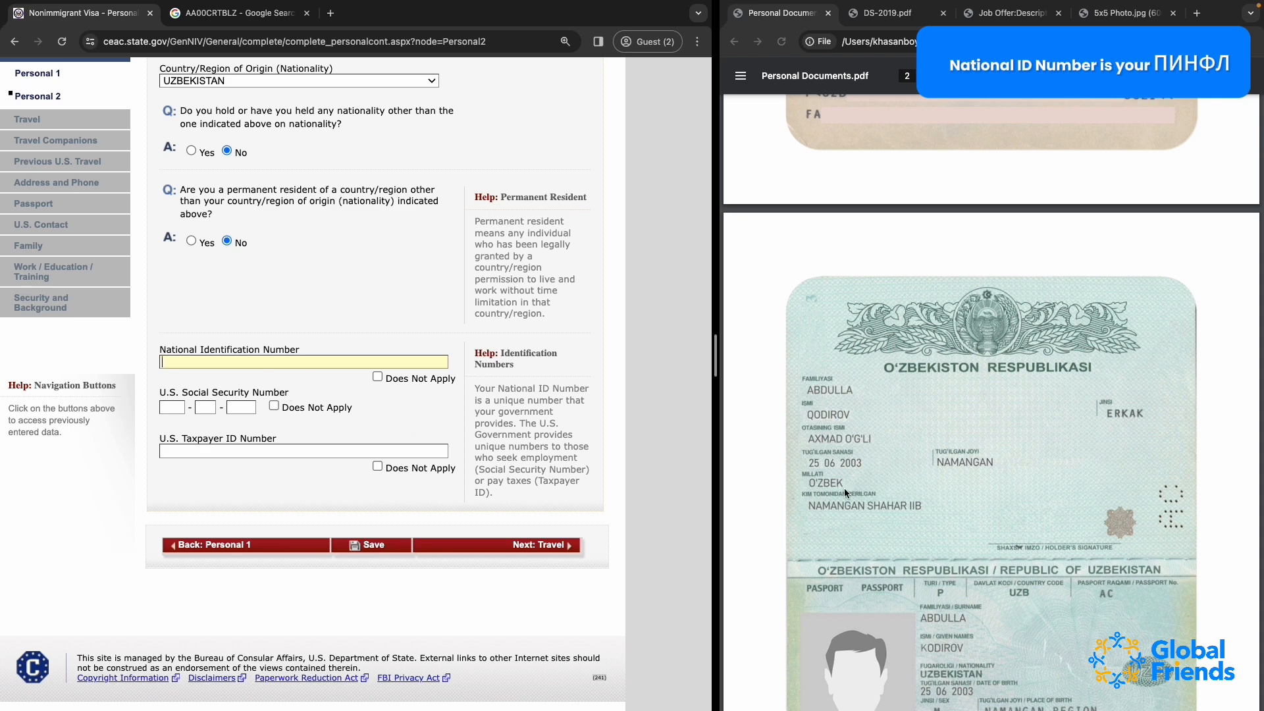
pyautogui.scroll(4, 844, 487)
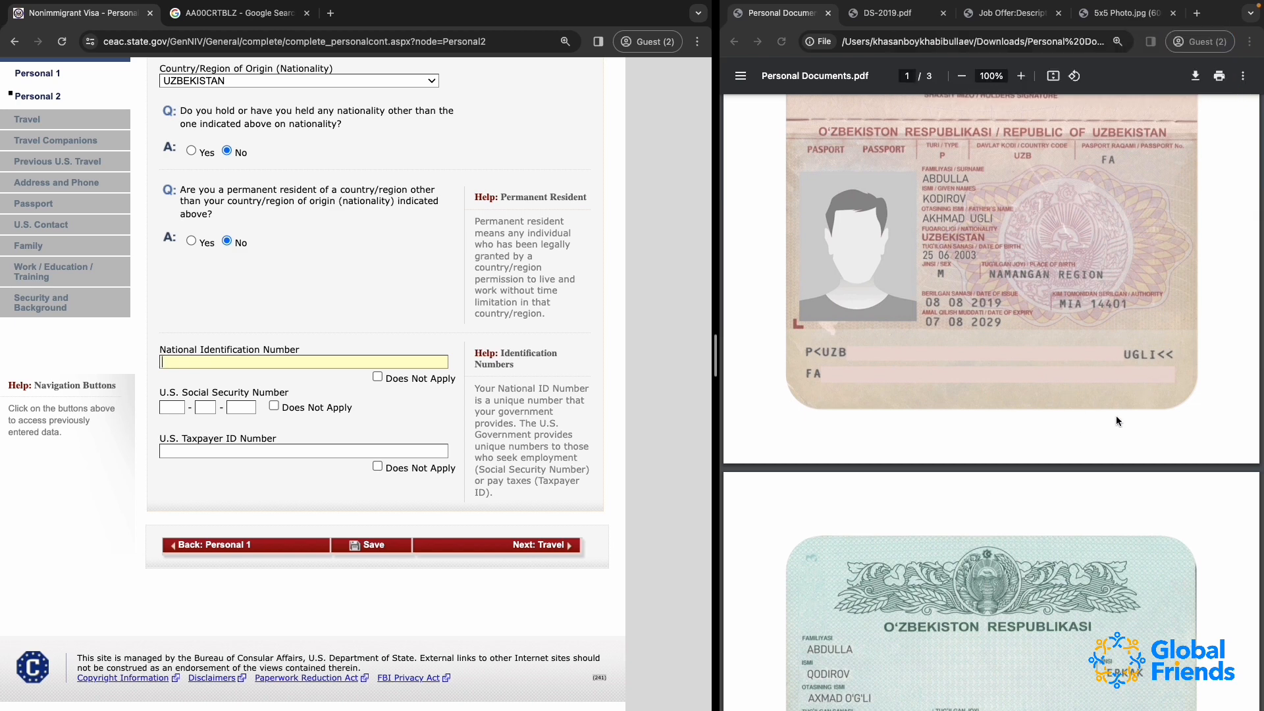
pyautogui.scroll(-10, 1069, 437)
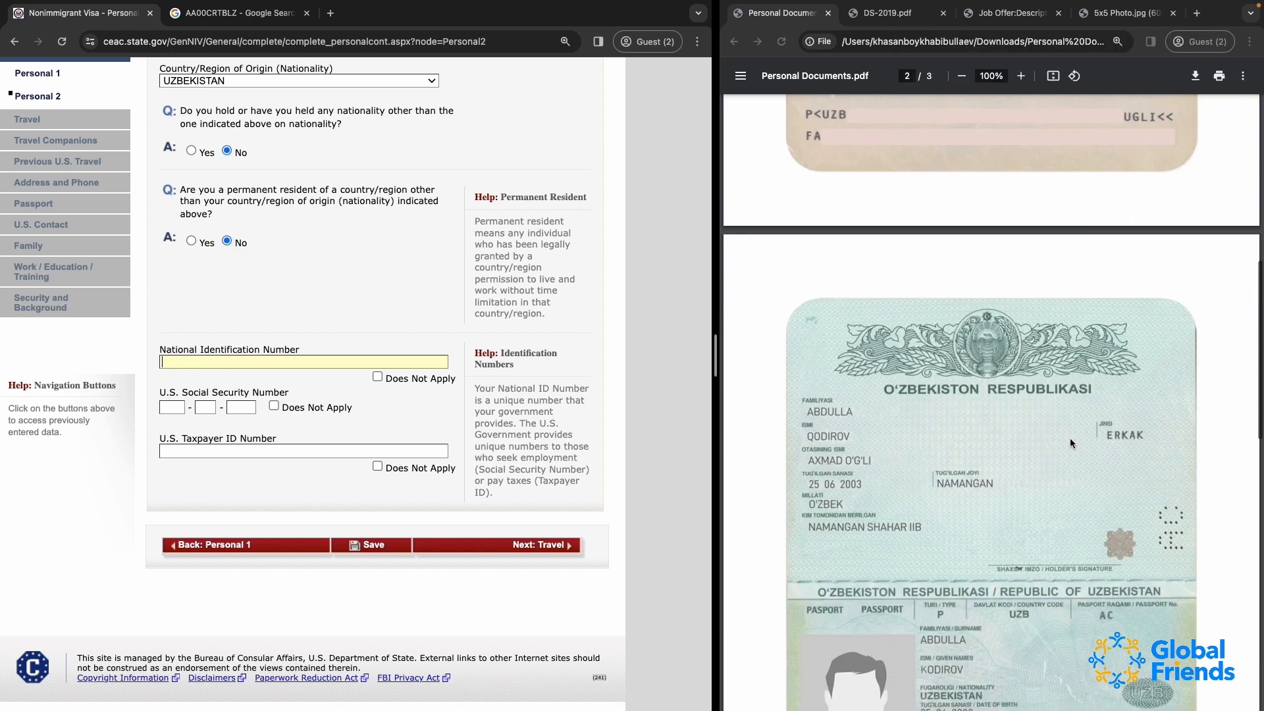
pyautogui.scroll(-4, 1068, 391)
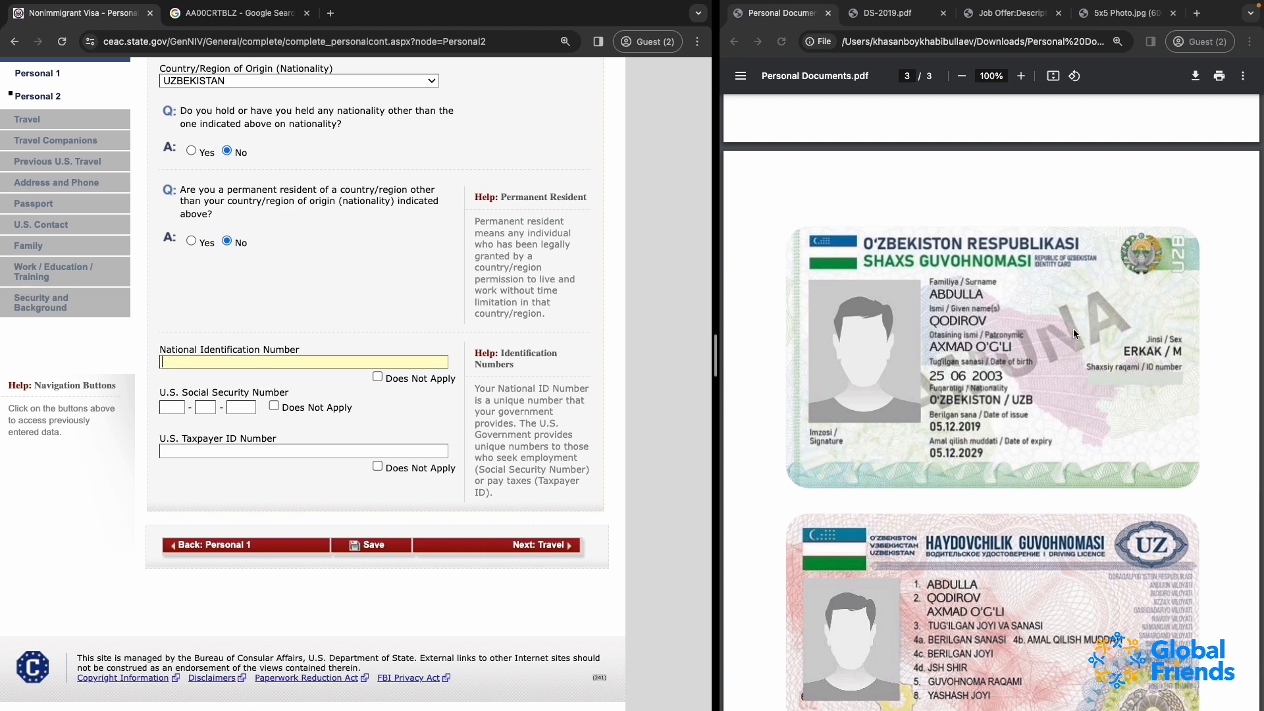
pyautogui.scroll(-2, 1073, 329)
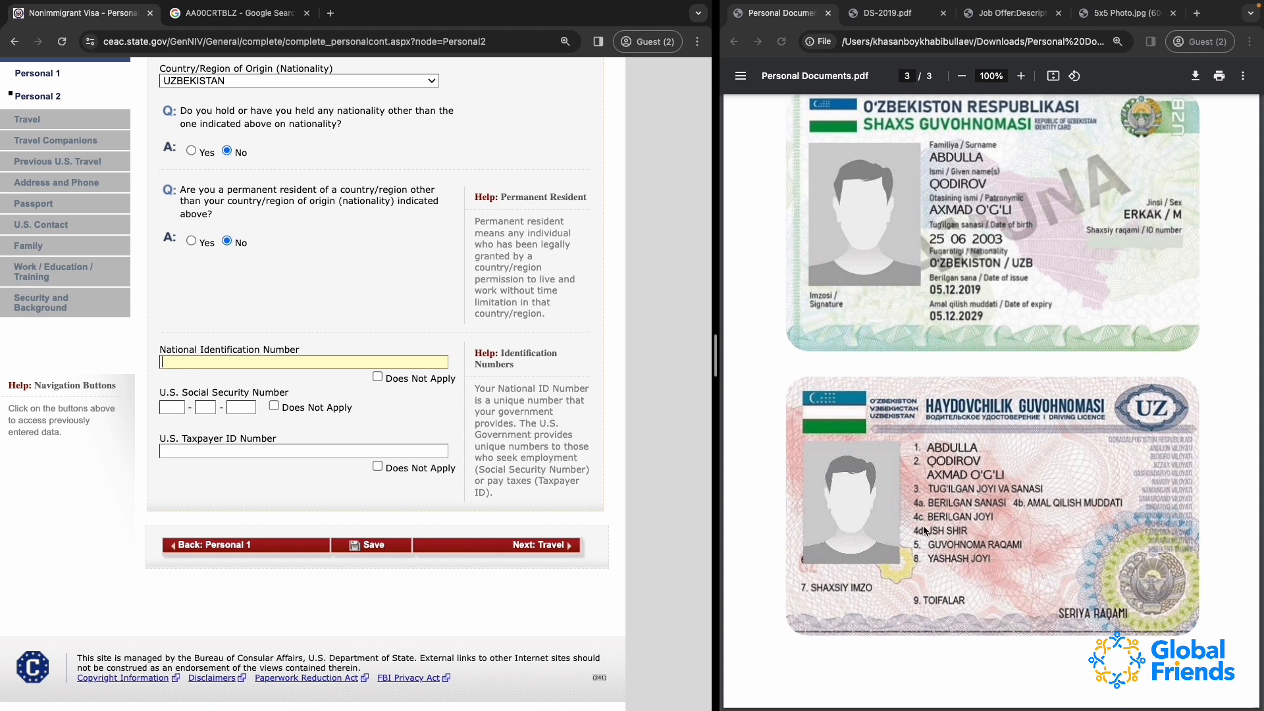
pyautogui.scroll(2, 1002, 260)
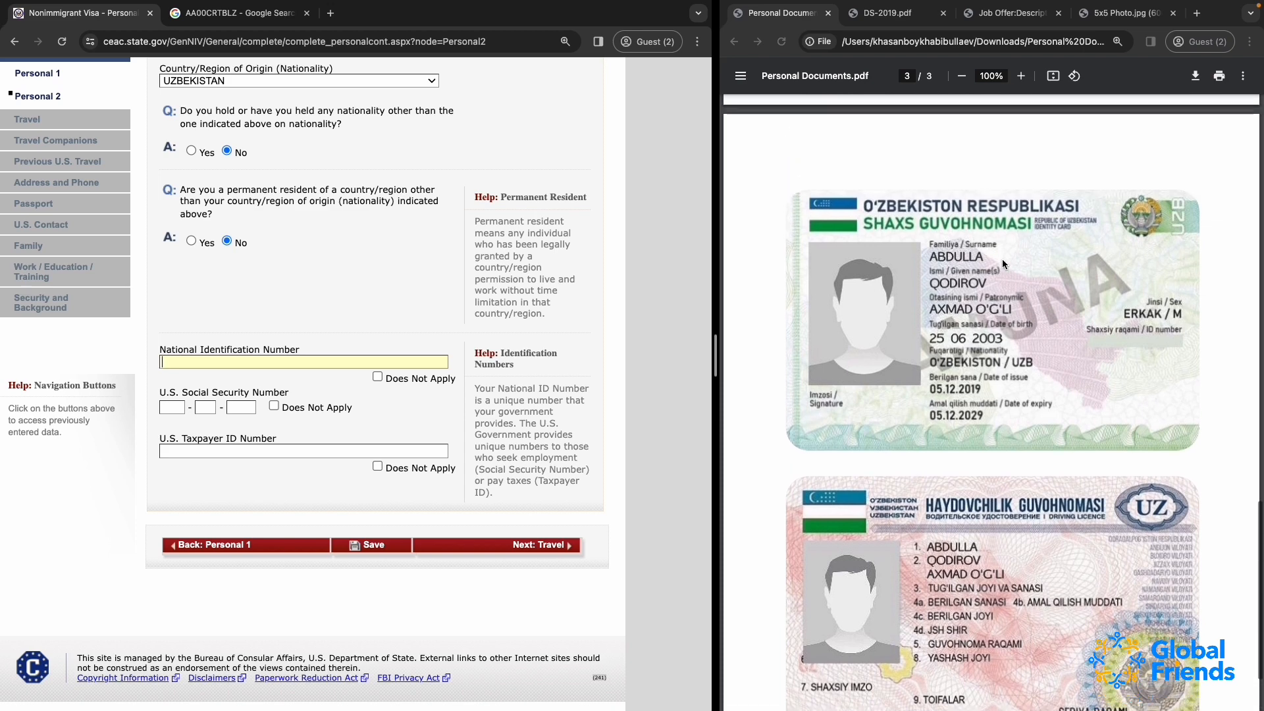
pyautogui.scroll(-1, 1014, 264)
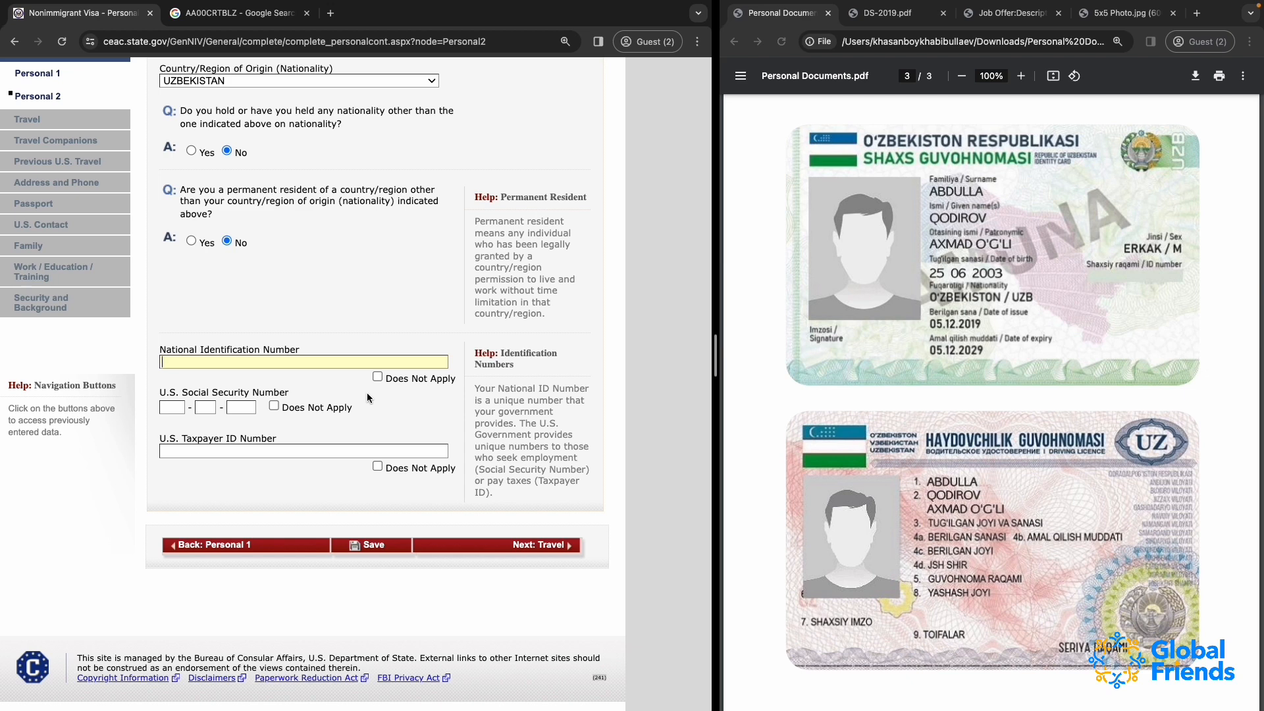
pyautogui.click(377, 377)
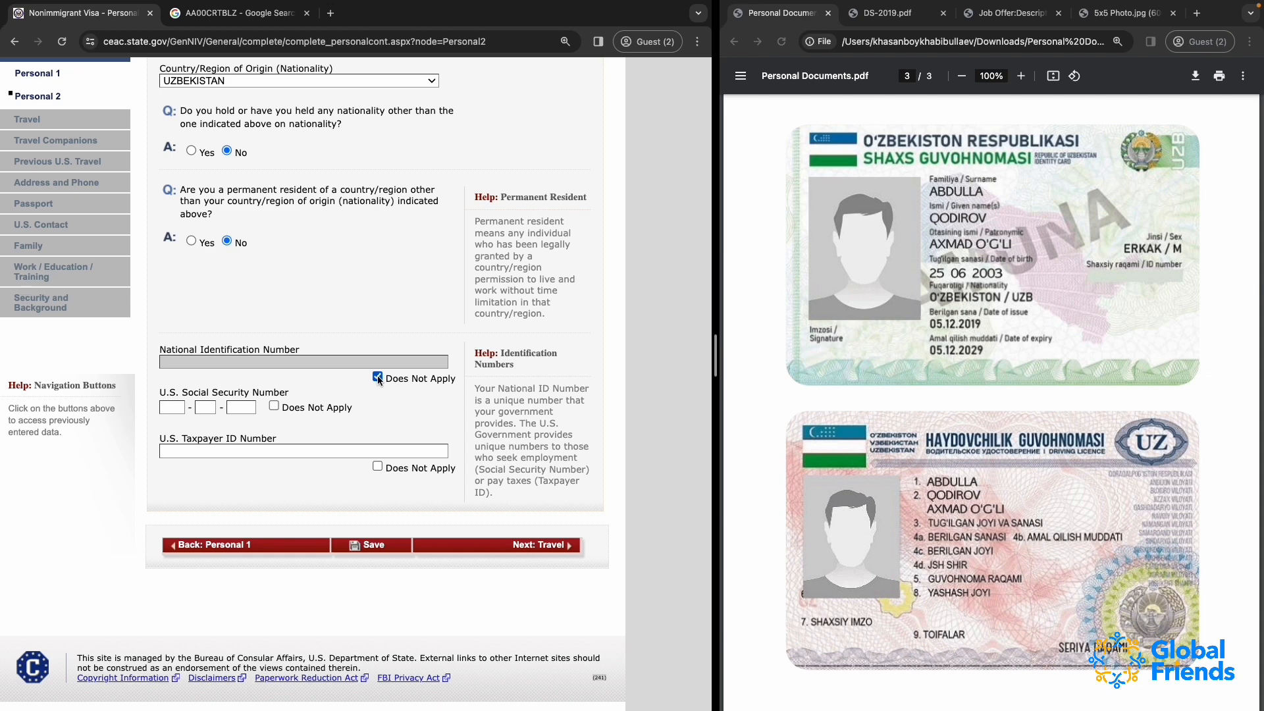
# Mark both the U.S. Social Security Number and the U.S. Taxpayer ID Number as Does Not Apply
pyautogui.click(173, 407)
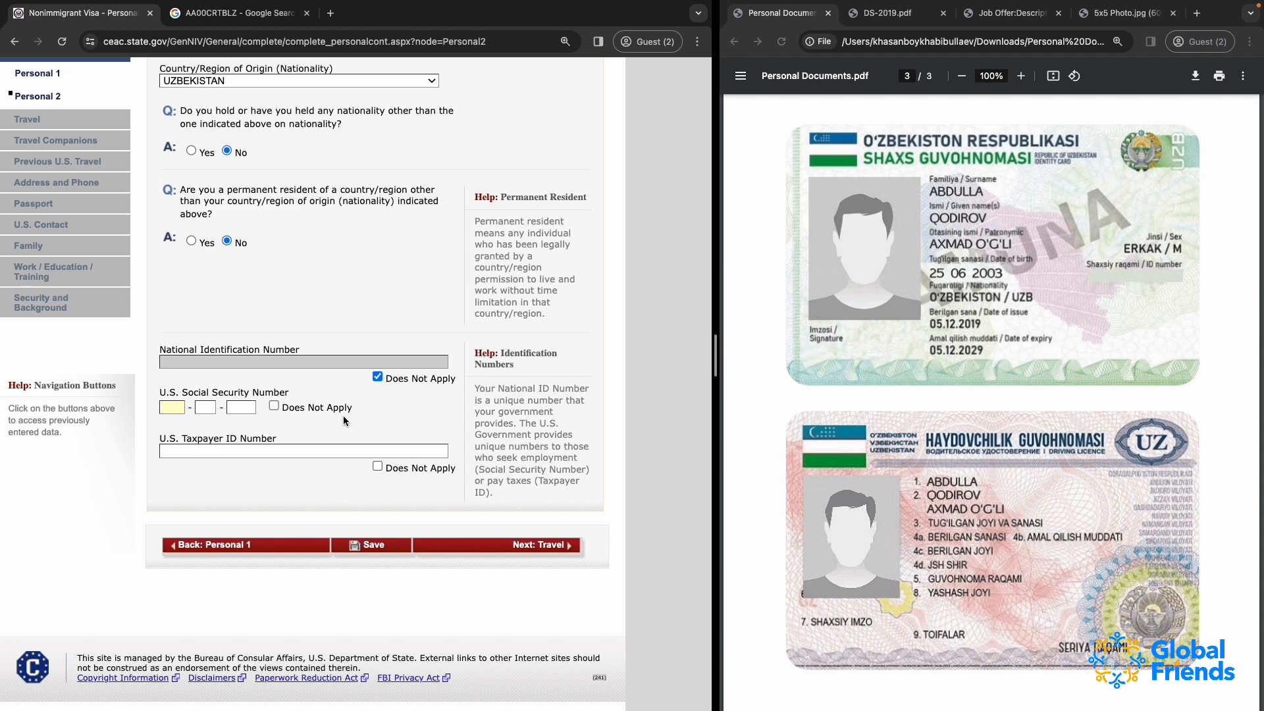
pyautogui.click(274, 405)
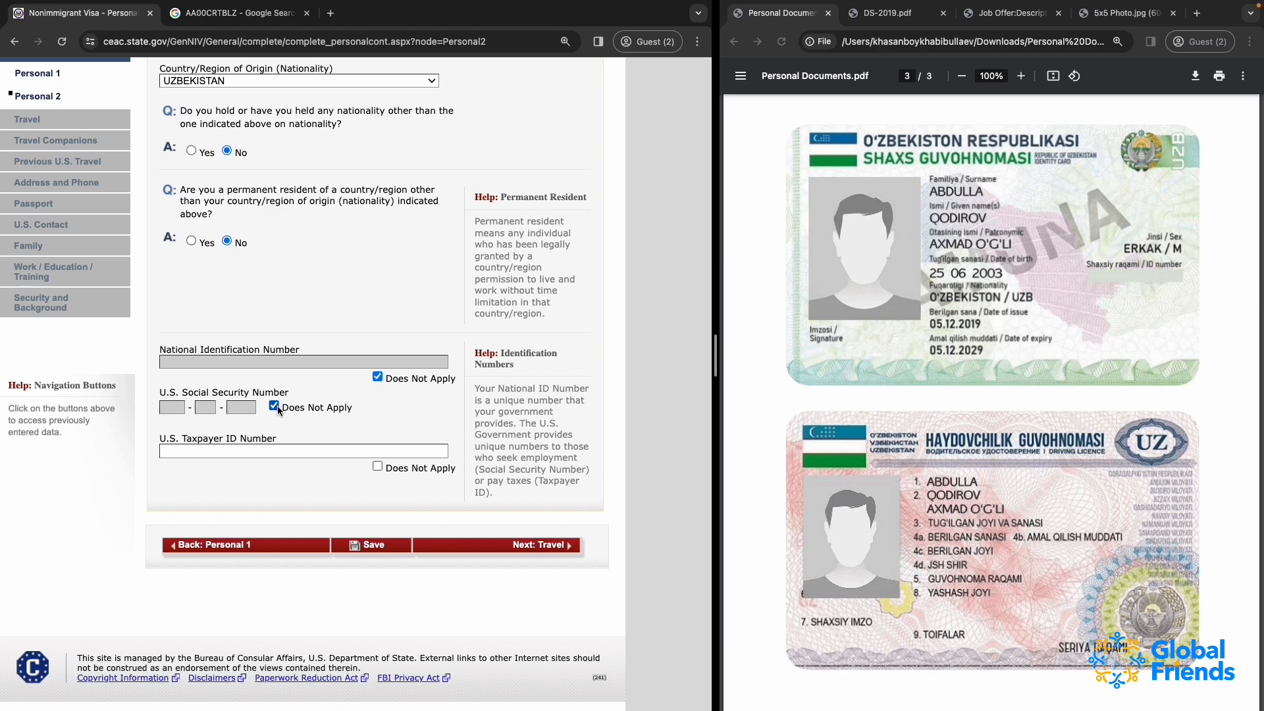
pyautogui.click(275, 406)
pyautogui.click(275, 406)
pyautogui.click(245, 454)
pyautogui.click(378, 466)
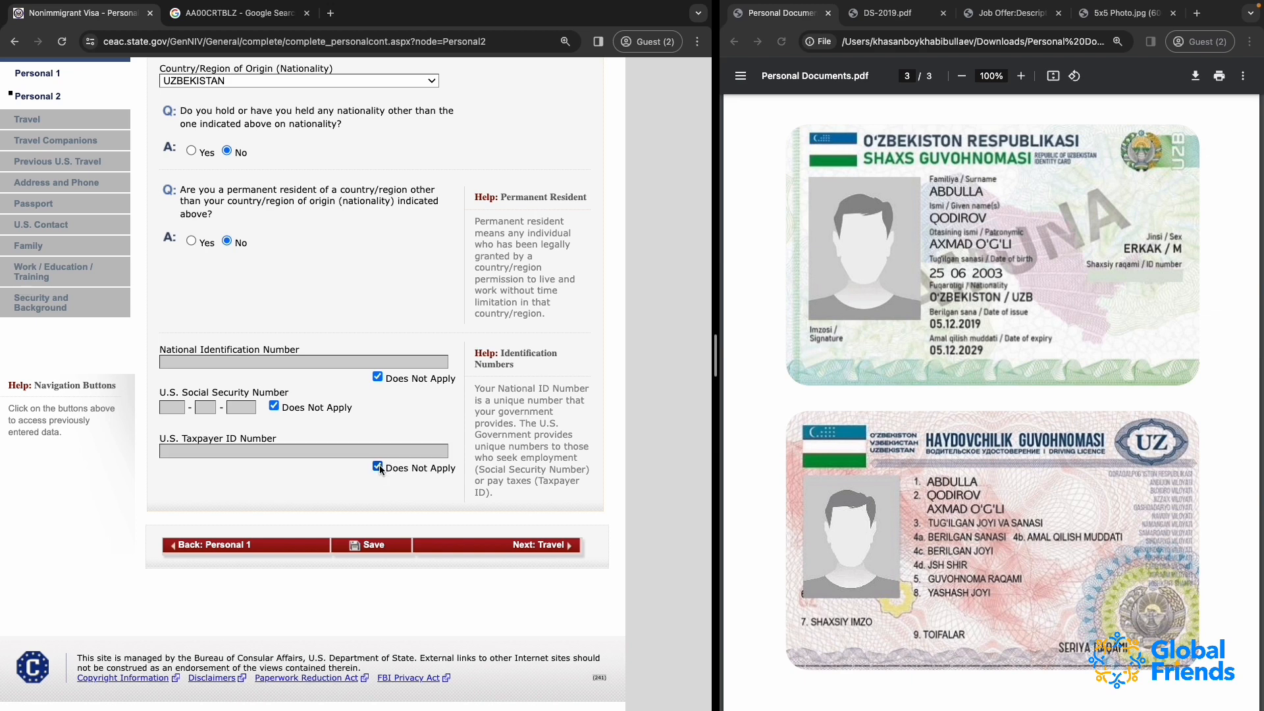
# Try to save the Personal Information 2 page and acknowledge the session timeout notice
pyautogui.click(375, 543)
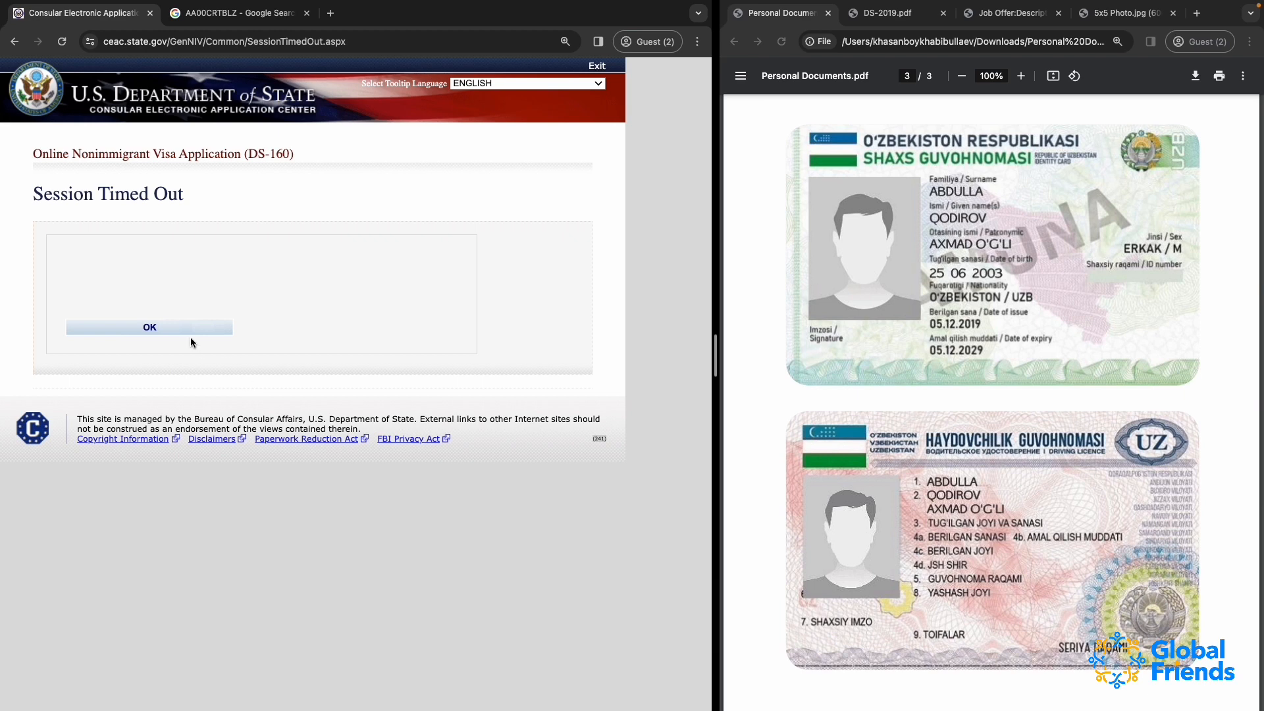
pyautogui.click(158, 327)
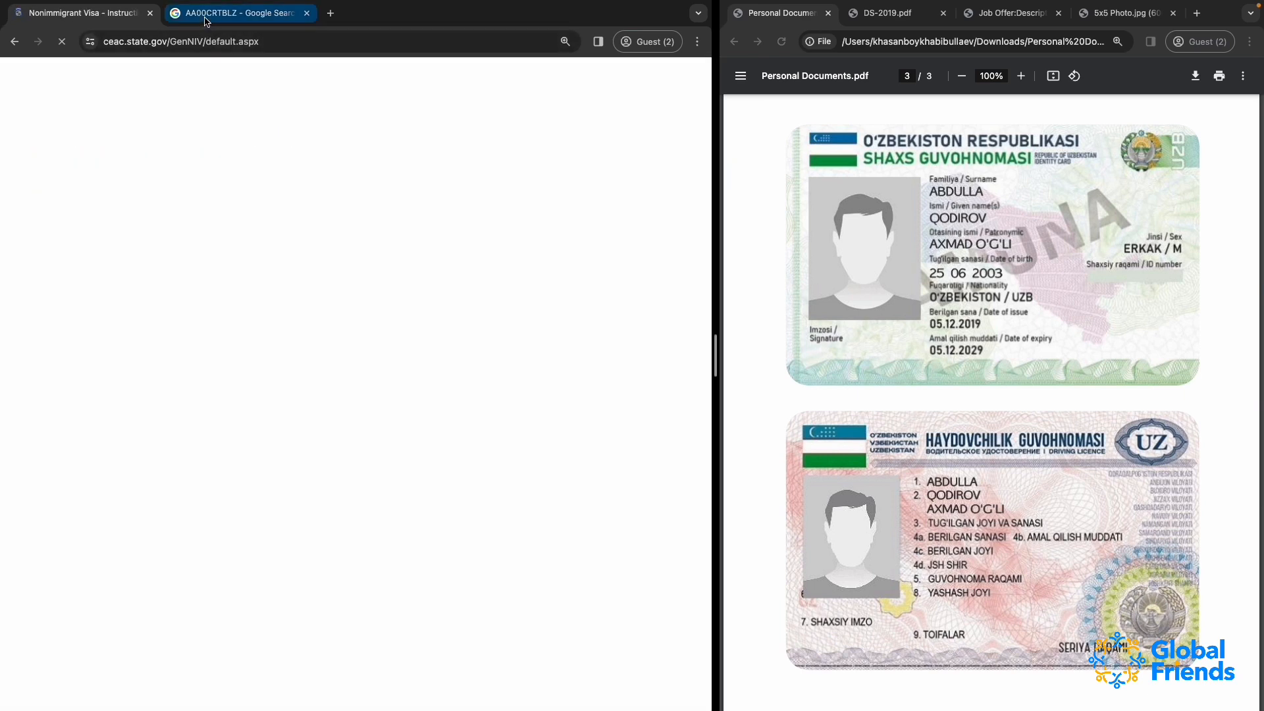
# Copy the application ID from the Google search page and return to the DS-160 start page
pyautogui.click(208, 19)
pyautogui.doubleClick(156, 90)
pyautogui.press('super+c')
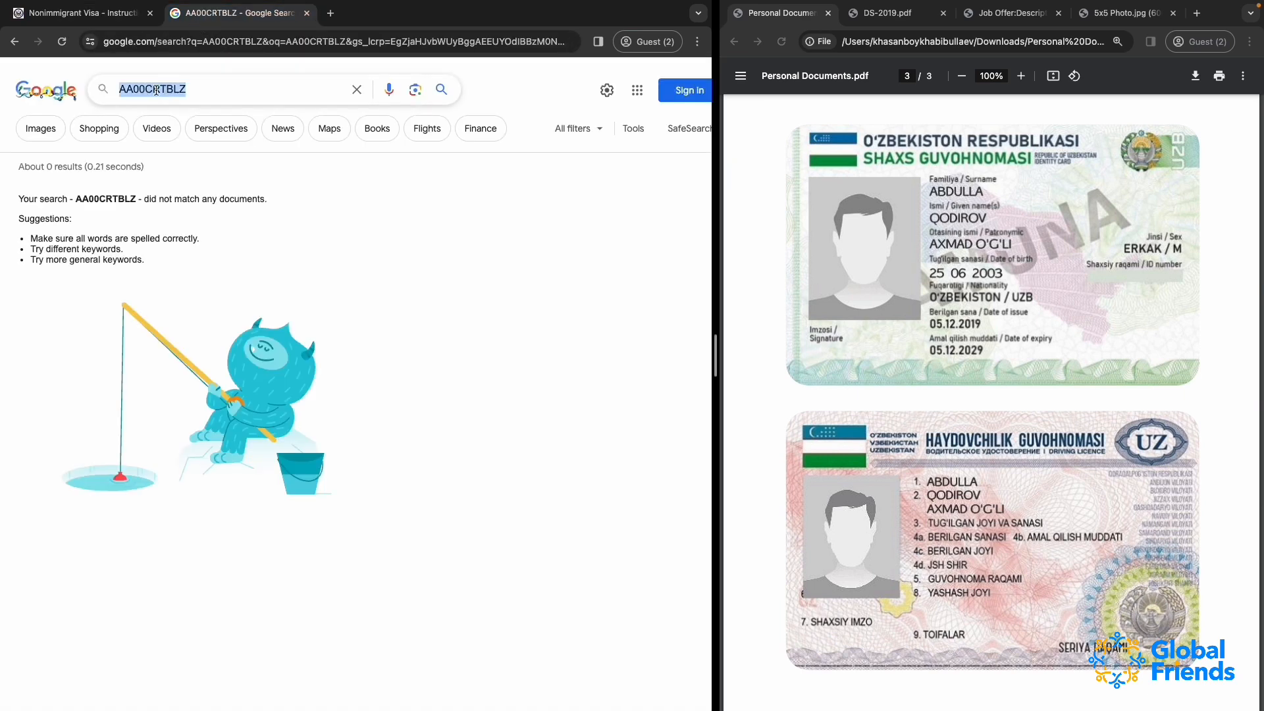
pyautogui.click(83, 13)
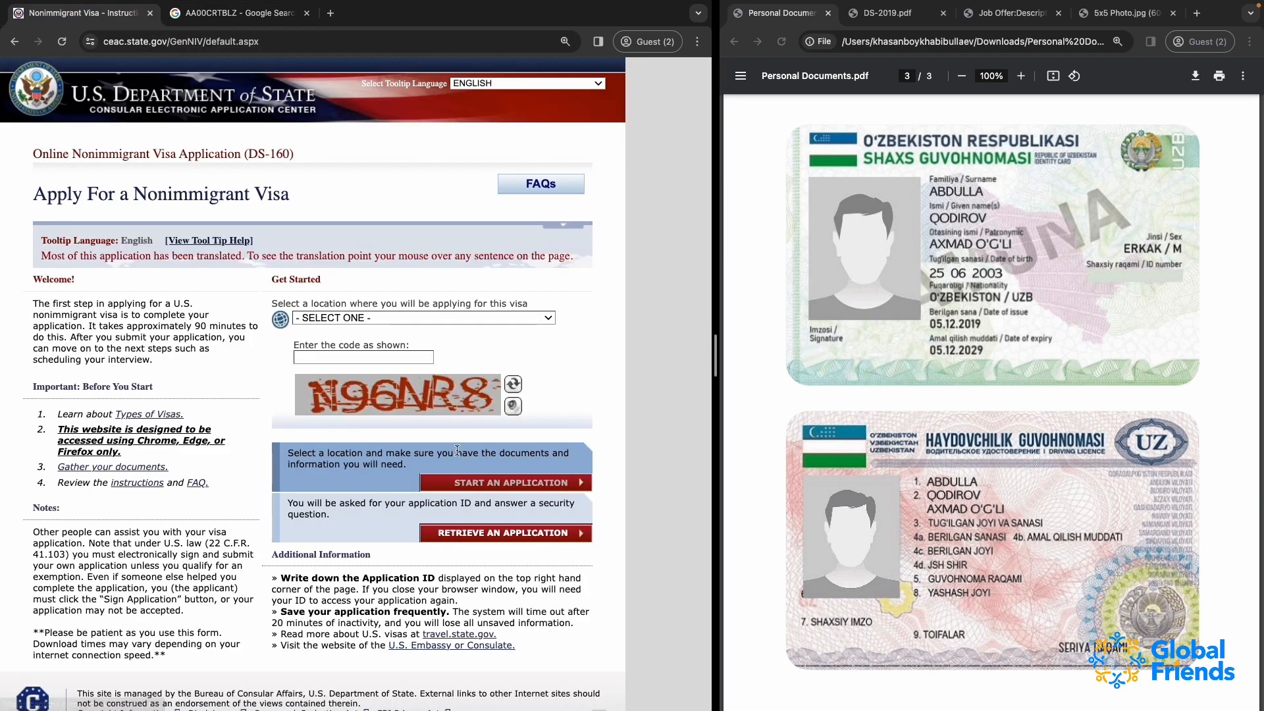
# Select Uzbekistan, Tashkent as the location where the visa application will be made
pyautogui.click(358, 319)
pyautogui.write('uz')
pyautogui.press('Return')
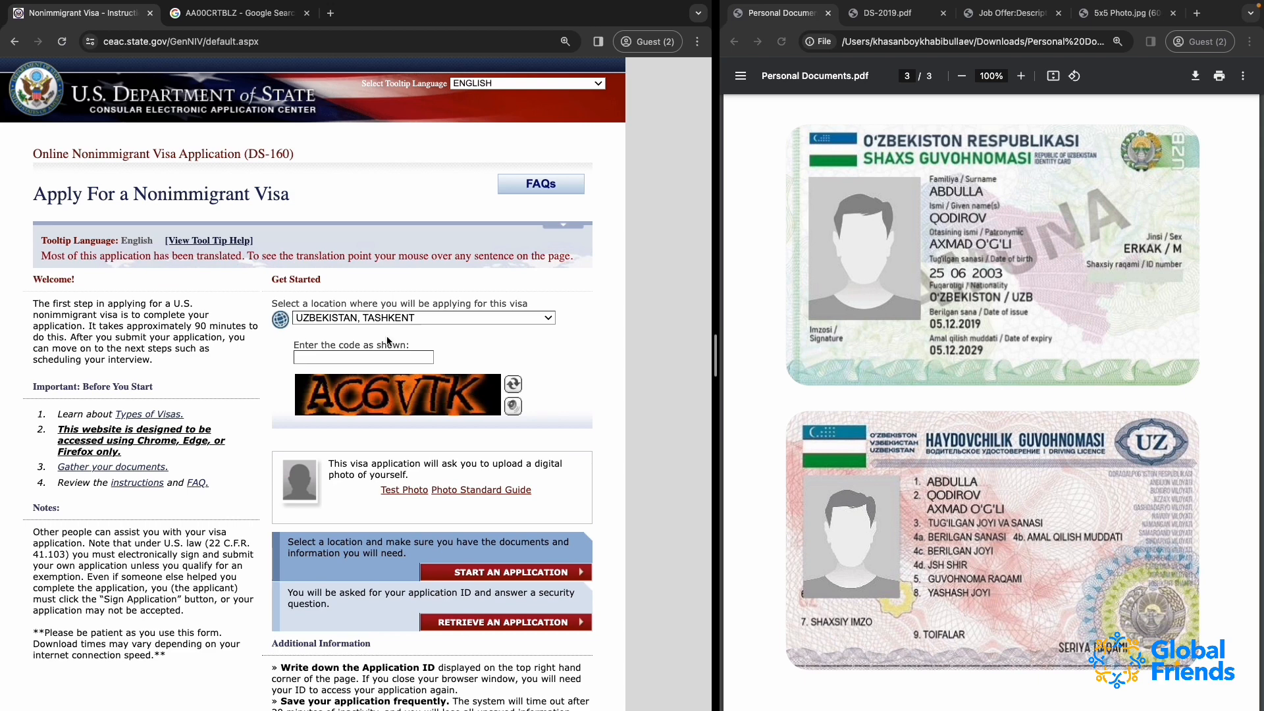
# Enter the verification code shown in the image and start retrieving an existing application
pyautogui.click(324, 359)
pyautogui.write('AC6VTK')
pyautogui.scroll(-3, 370, 461)
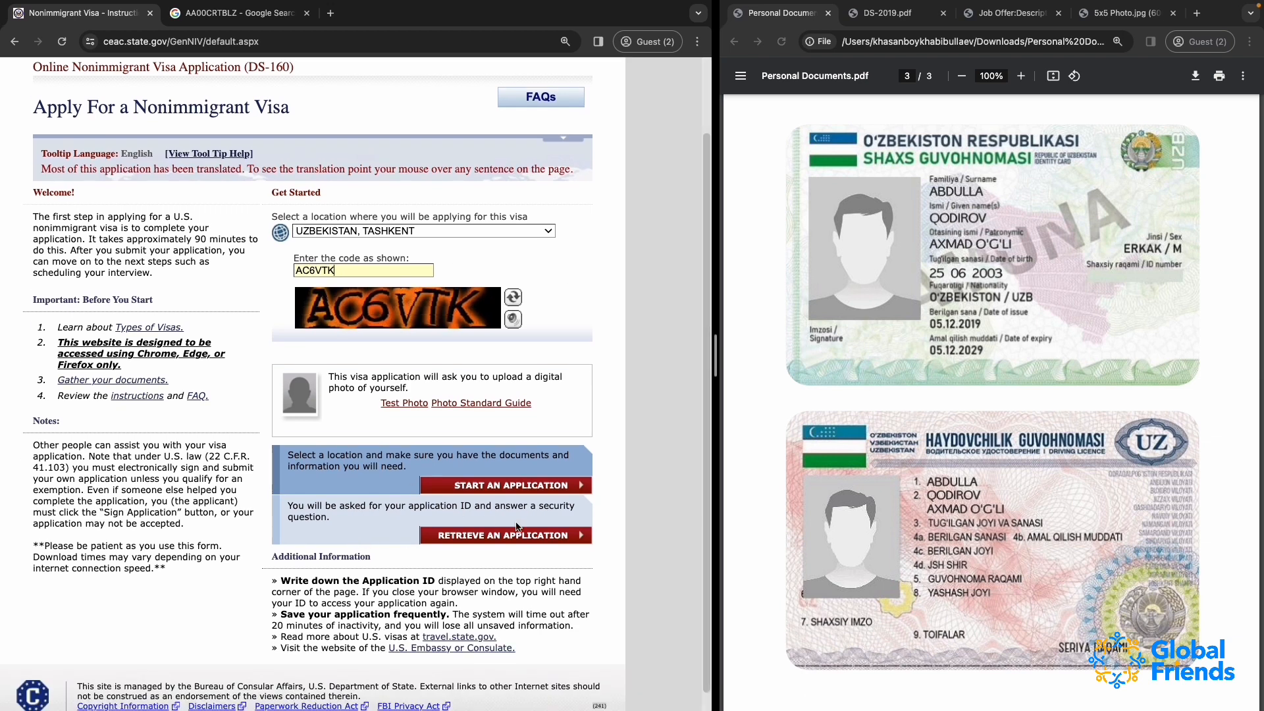
pyautogui.click(493, 540)
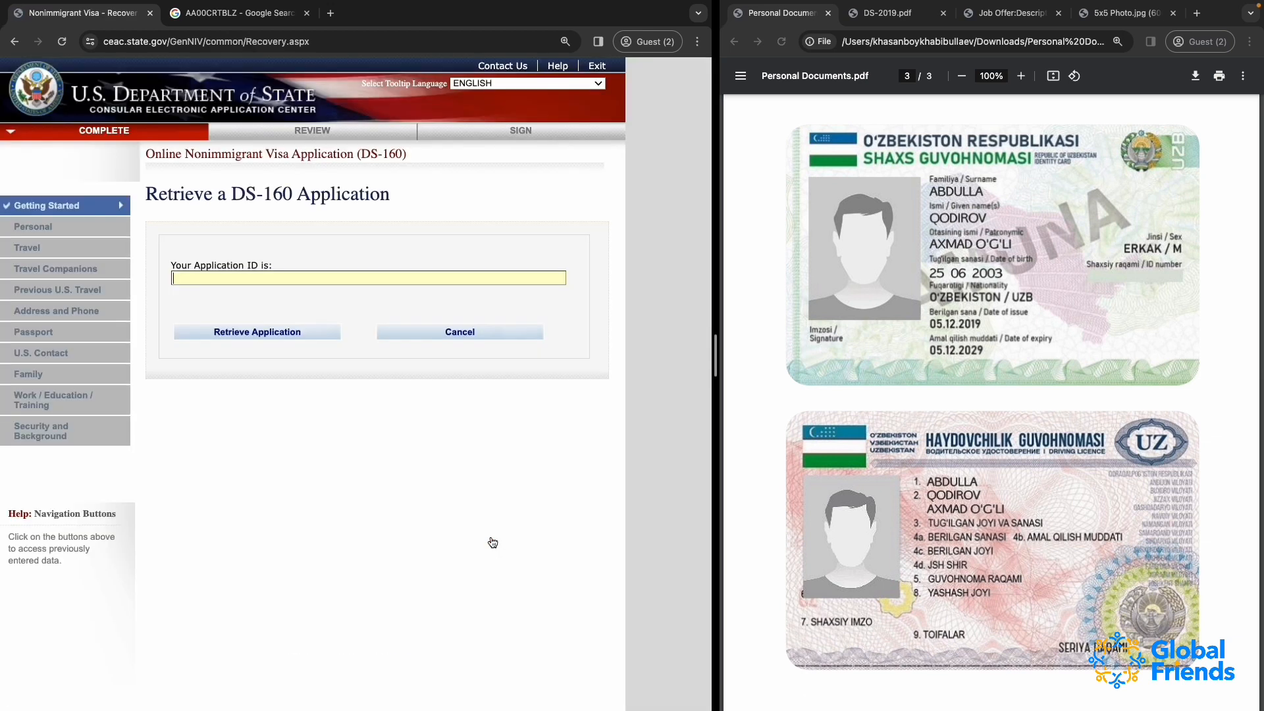
# Paste the copied application ID and submit it to retrieve the DS-160 application
pyautogui.click(221, 276)
pyautogui.press('super+v')
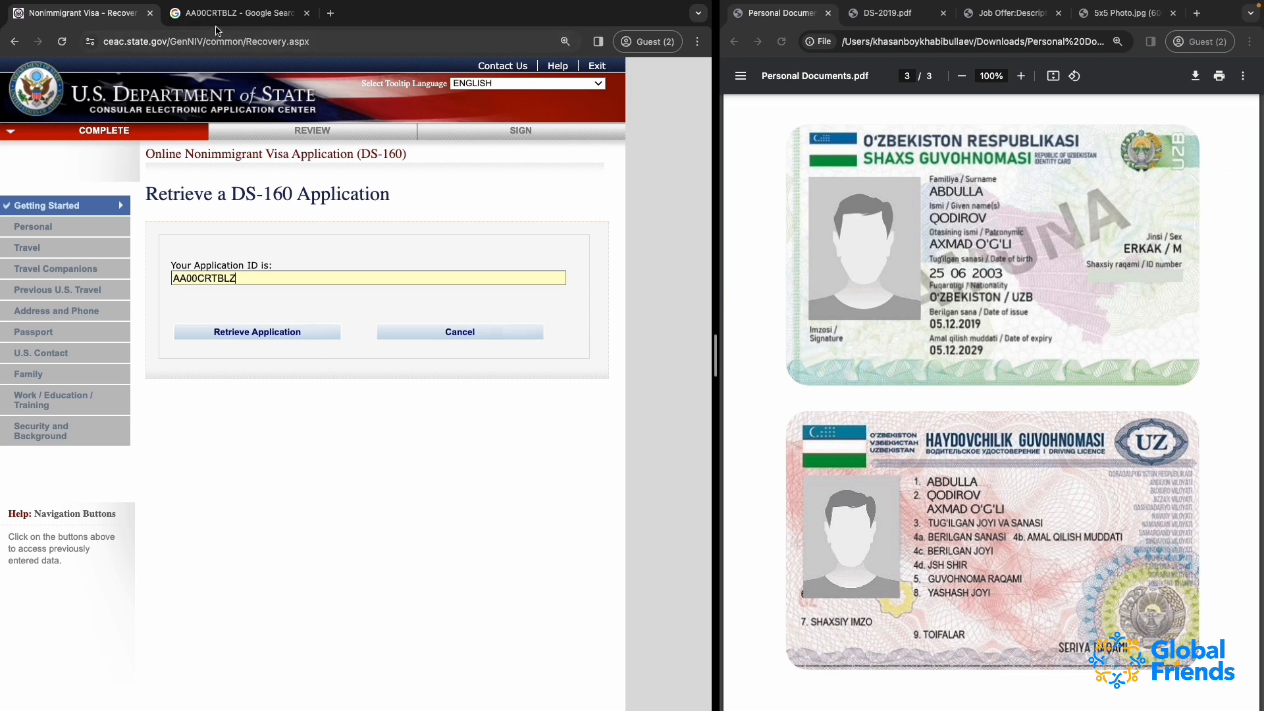
pyautogui.hotkey('ctrl', 'Tab')
pyautogui.hotkey('ctrl', 'shift', 'Tab')
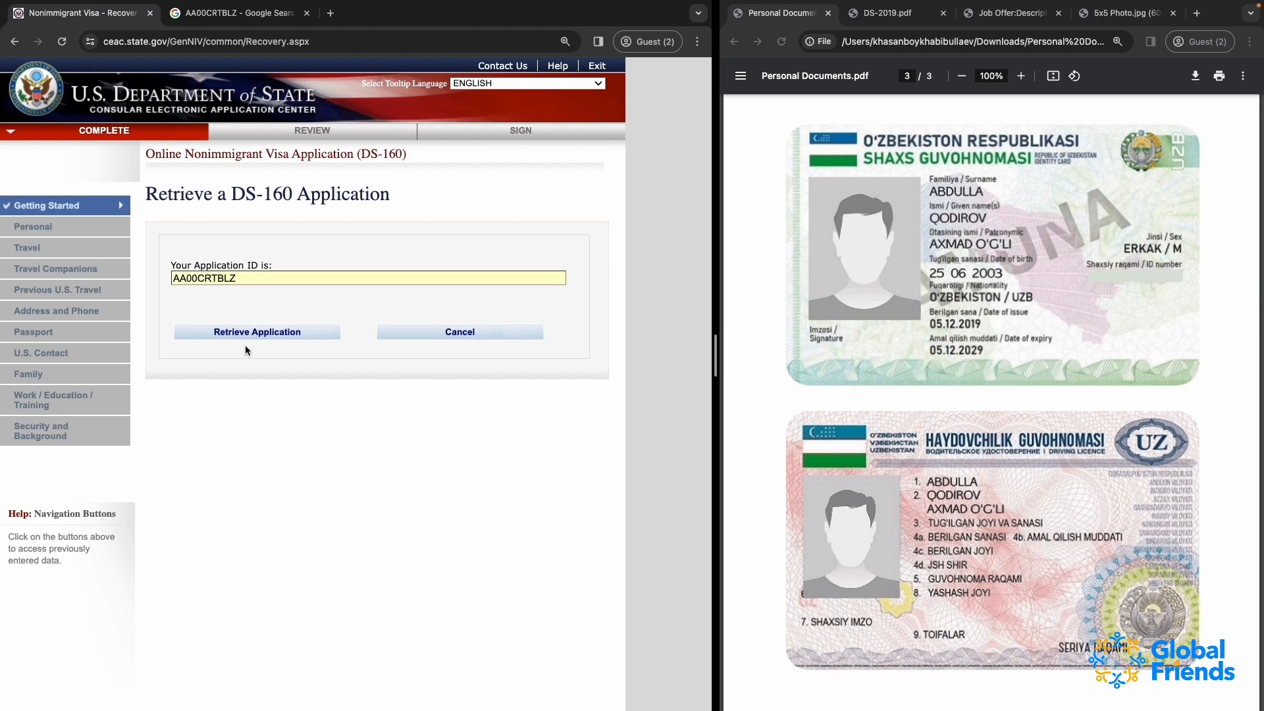
pyautogui.click(257, 331)
# Fill in the surname letters, year of birth and first-job city security answers, and retrieve the application
pyautogui.click(199, 432)
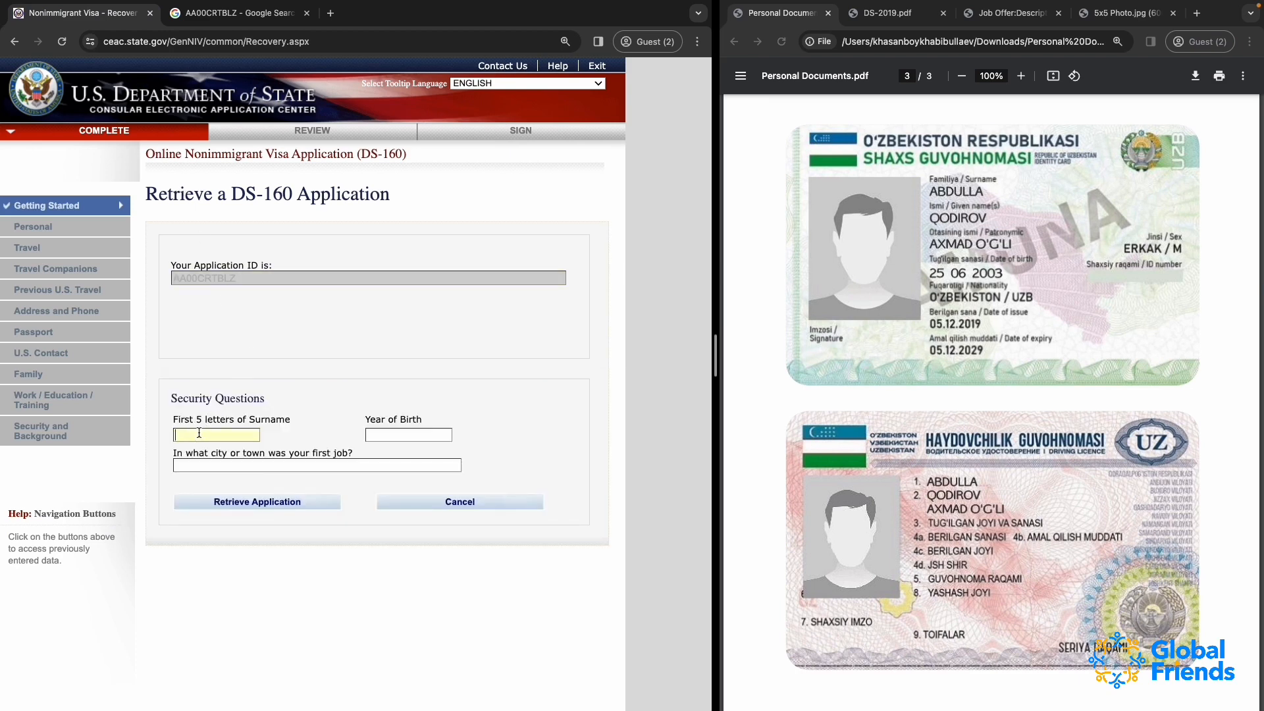
pyautogui.write('KODIR')
pyautogui.click(382, 436)
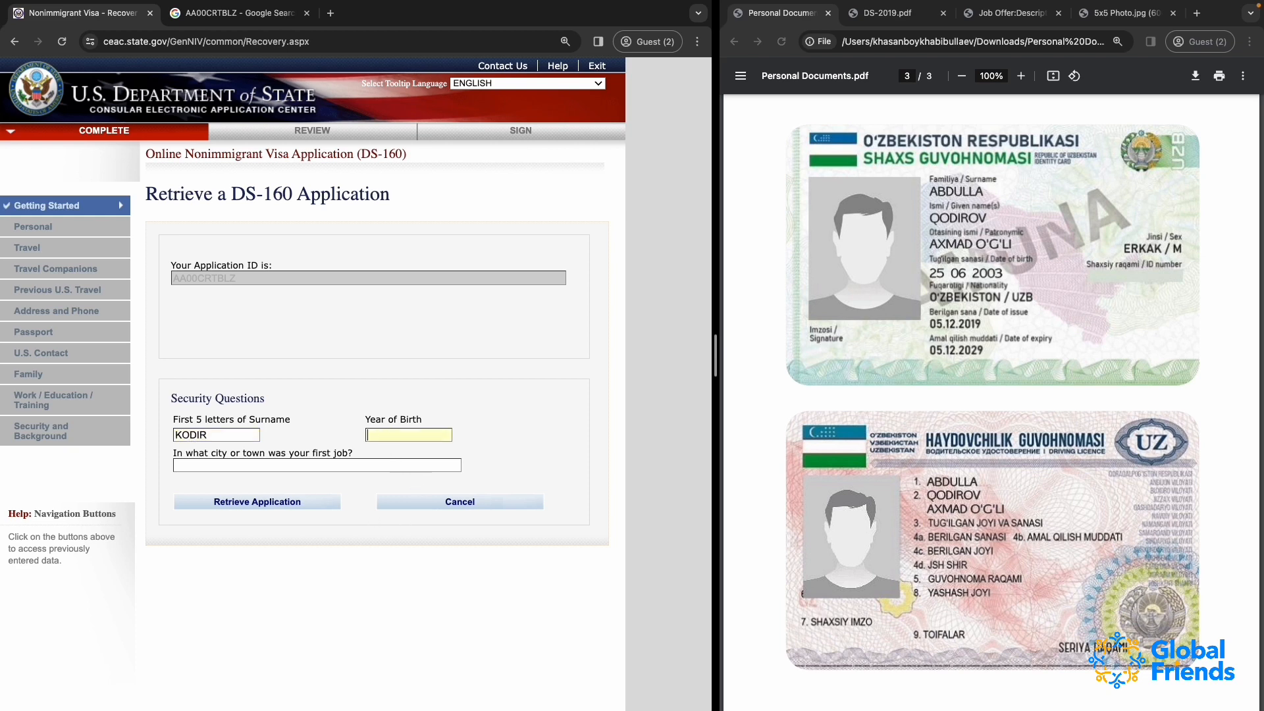
pyautogui.write('2003')
pyautogui.click(310, 465)
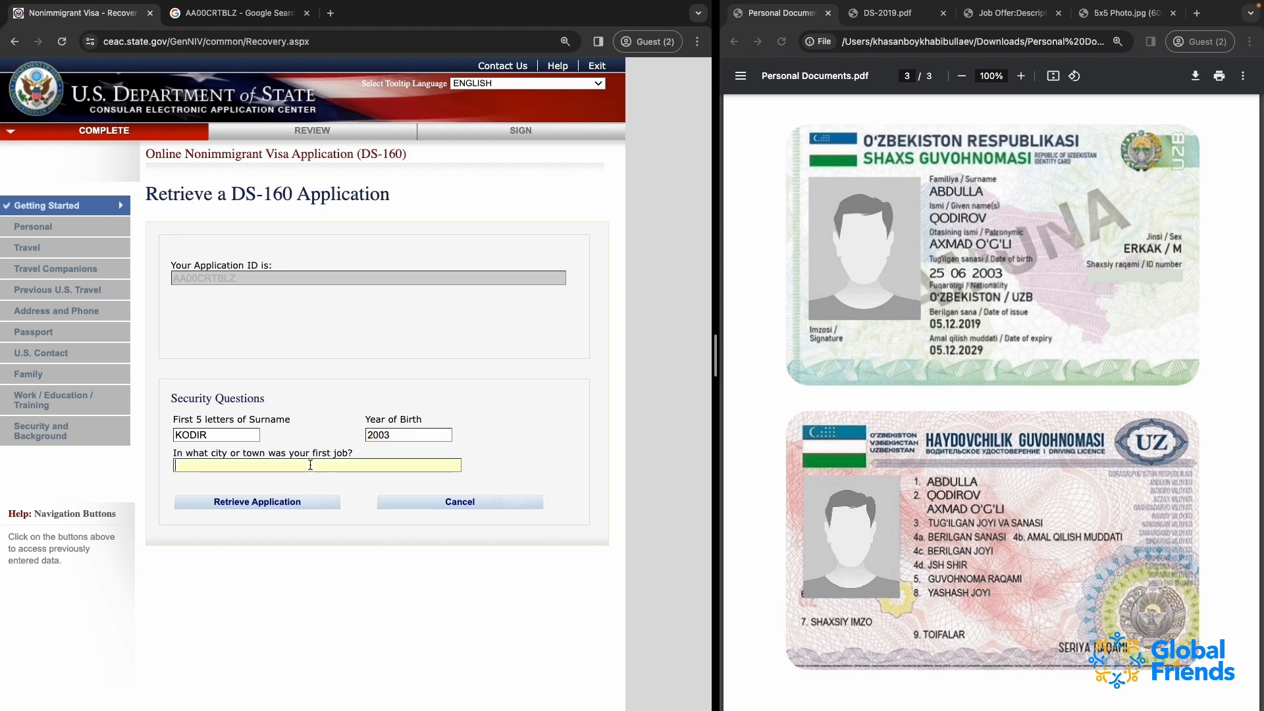
pyautogui.write('TASHKENT')
pyautogui.click(285, 504)
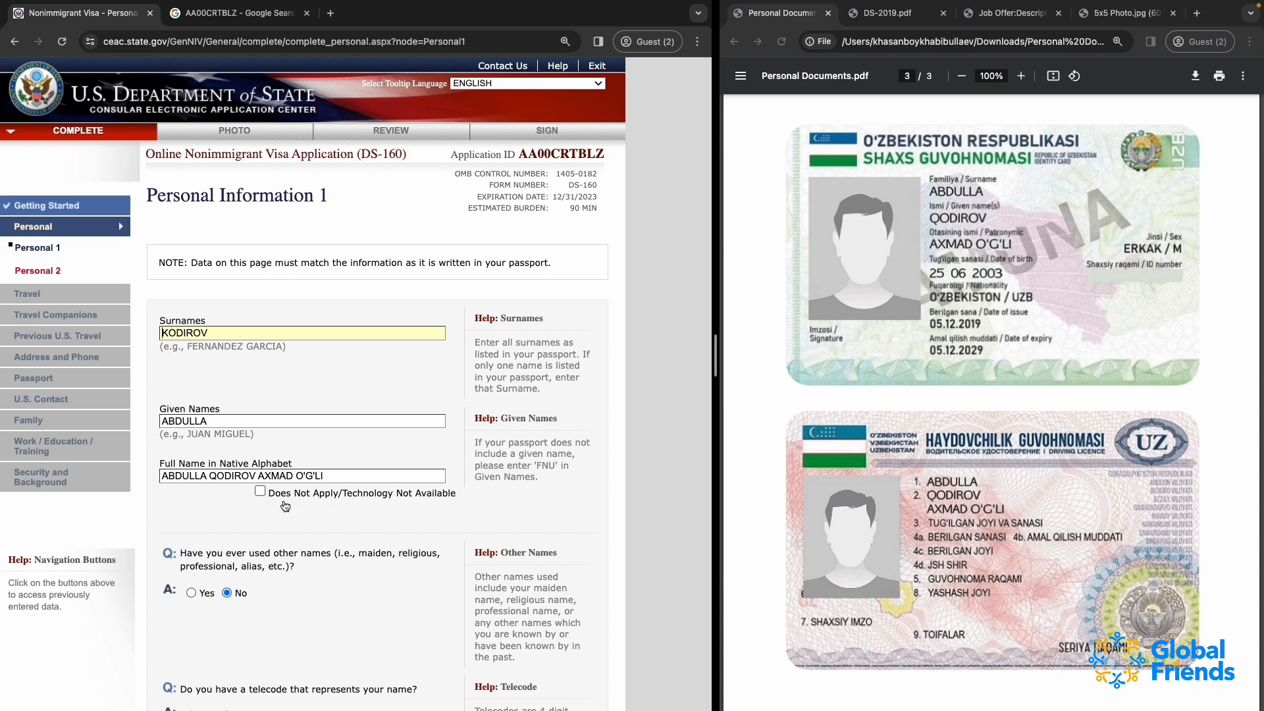
# Continue past Personal Information 1 and set the country of origin (nationality) to Uzbekistan on Personal Information 2
pyautogui.scroll(-15, 285, 506)
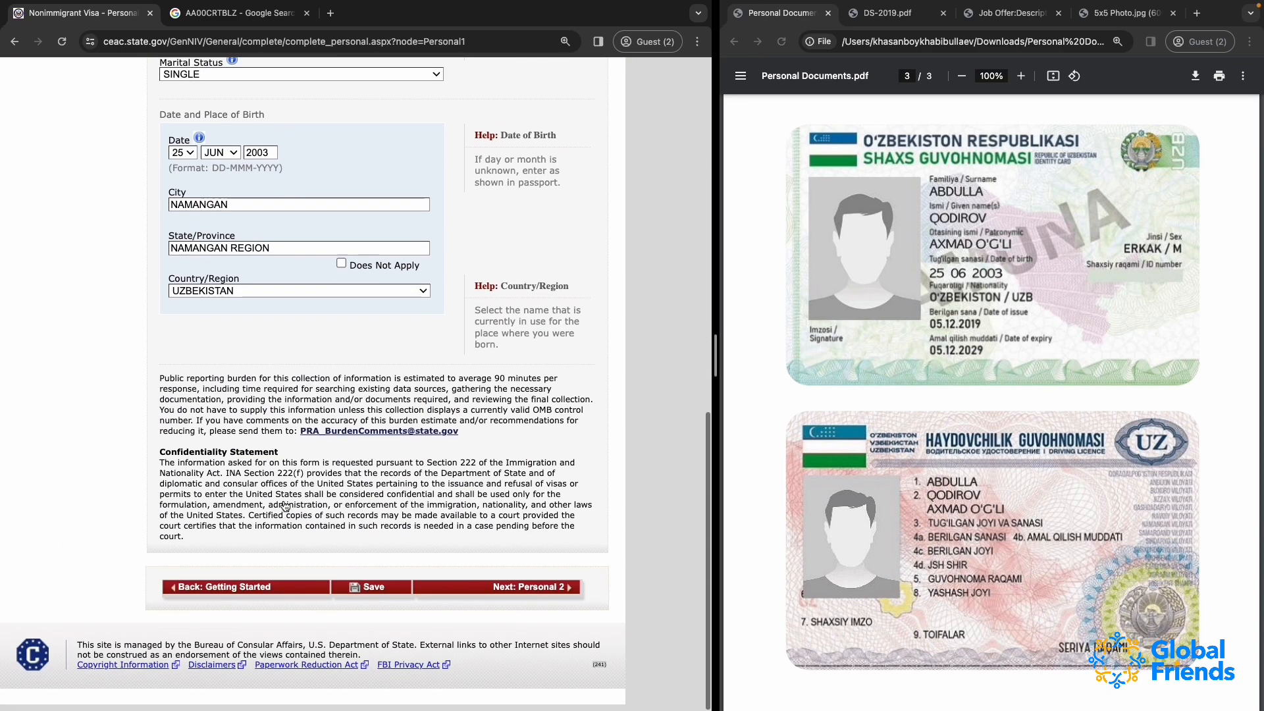
pyautogui.click(546, 596)
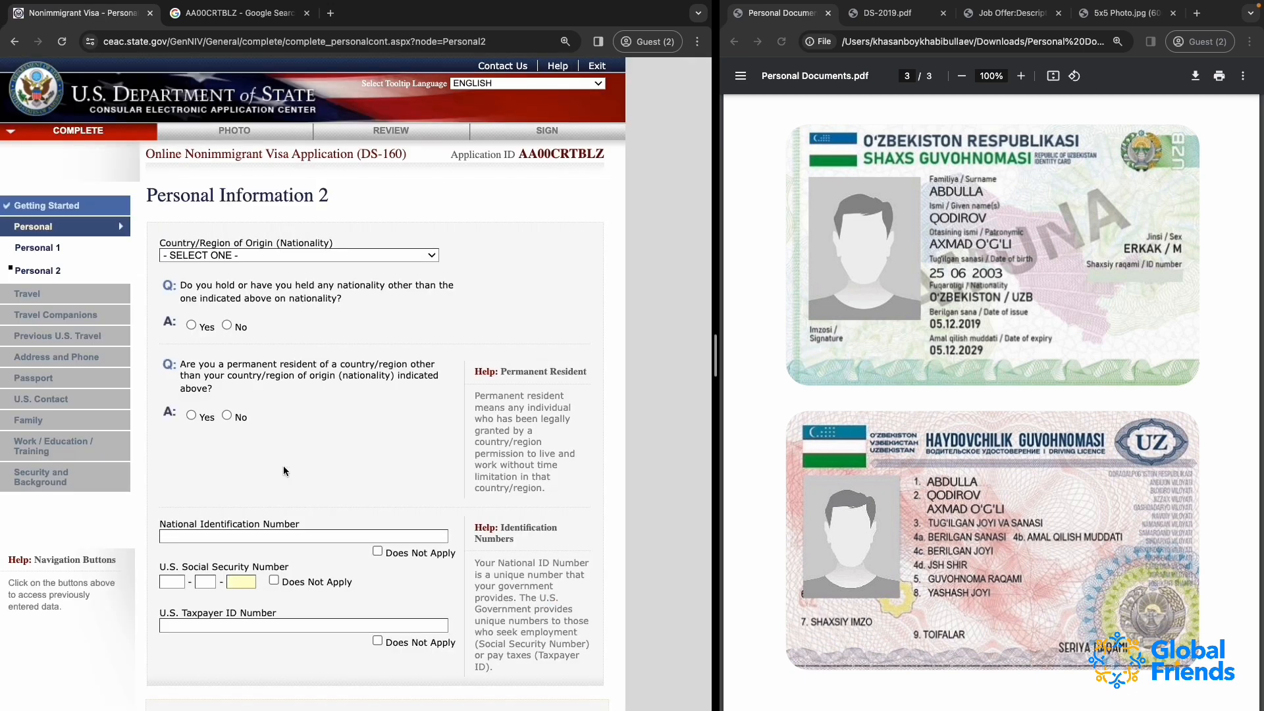
pyautogui.click(211, 255)
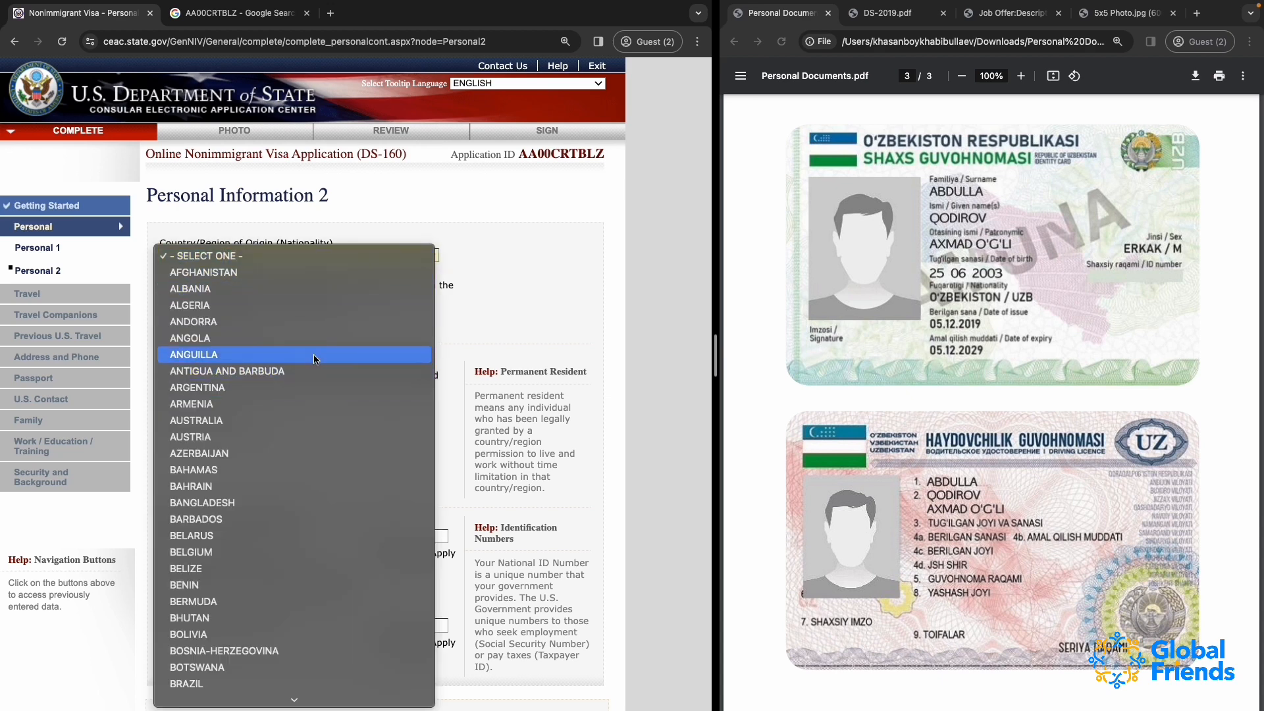
pyautogui.write('uz')
pyautogui.press('Return')
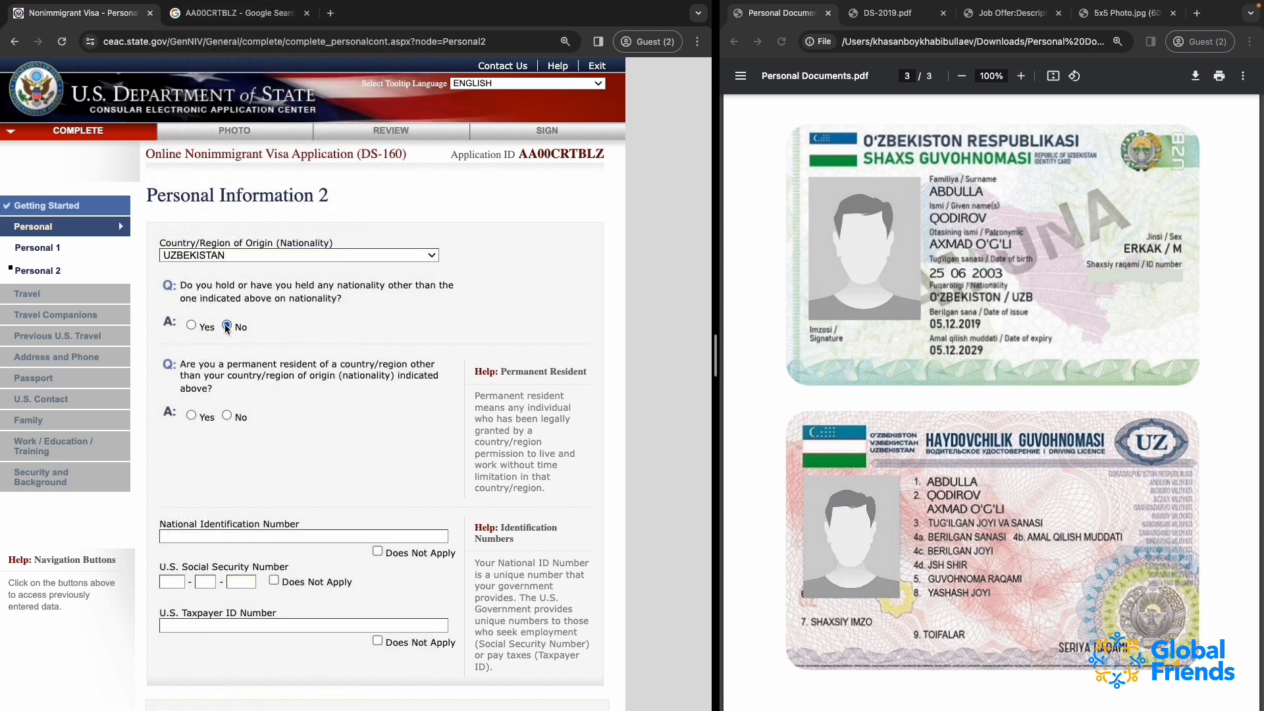
# Answer No to the other nationality and permanent resident questions, and mark the national ID, Social Security and taxpayer numbers as Does Not Apply
pyautogui.click(226, 416)
pyautogui.click(378, 552)
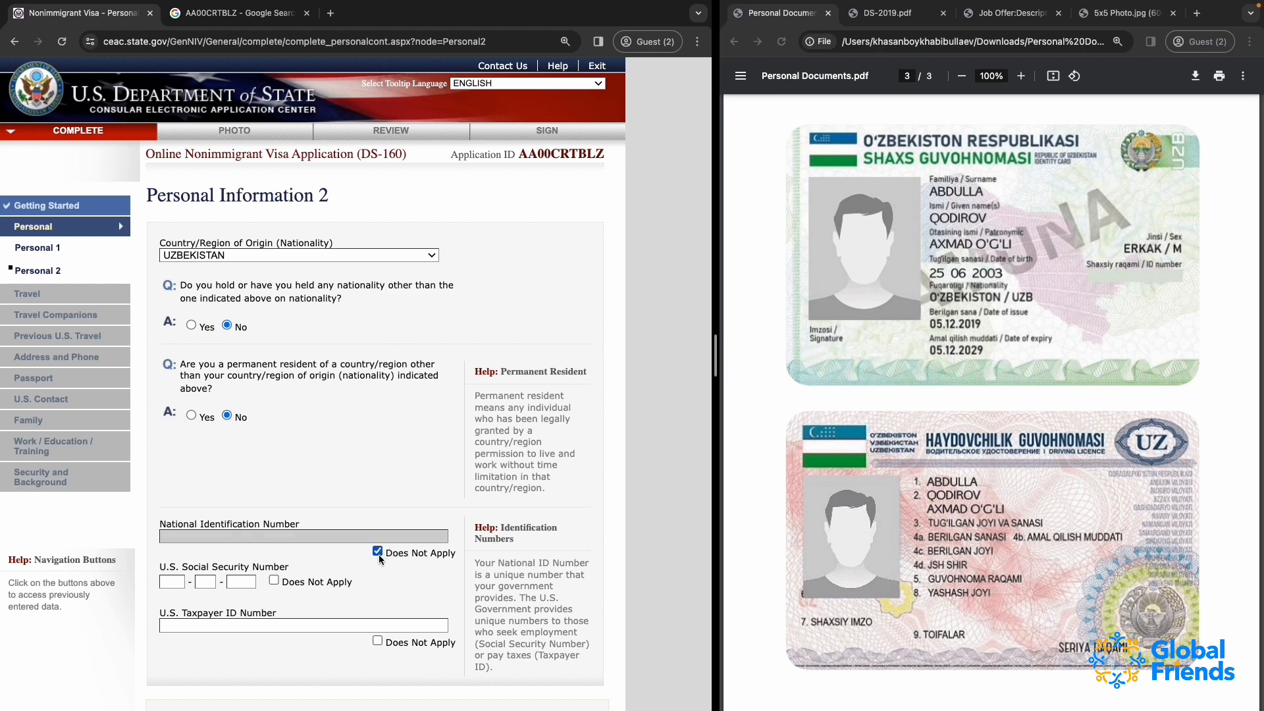
pyautogui.click(275, 580)
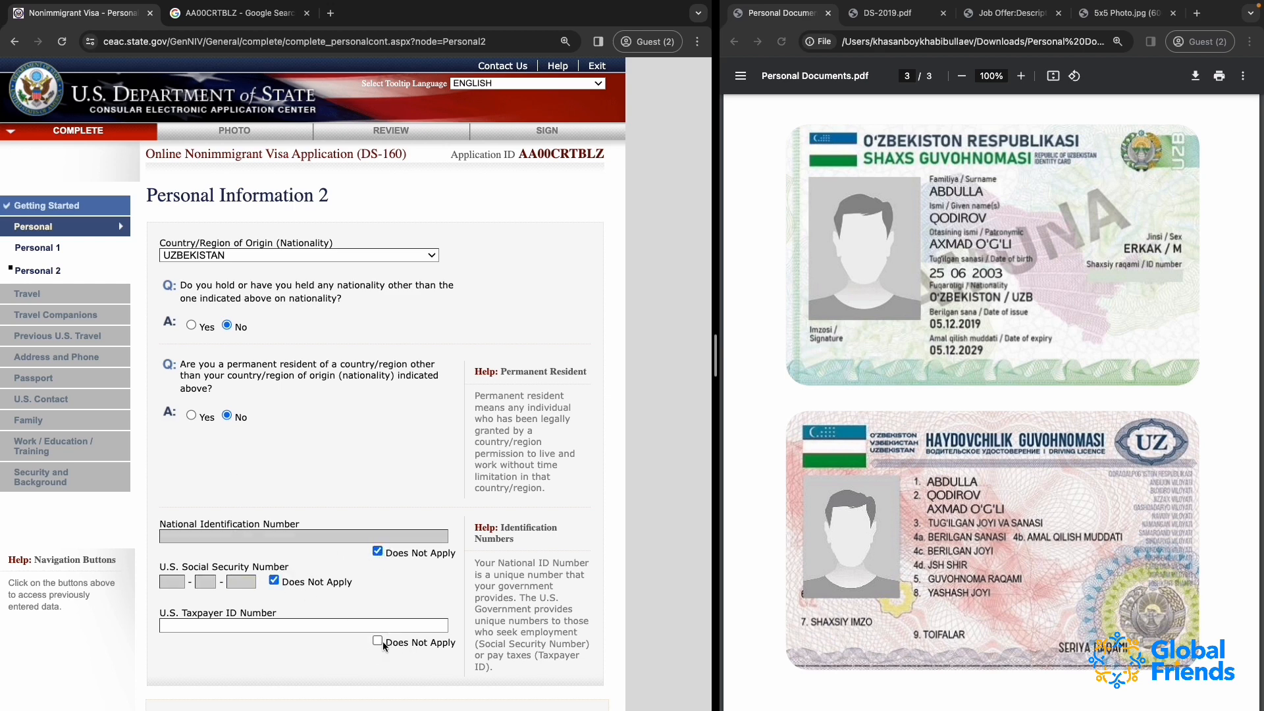
pyautogui.click(374, 641)
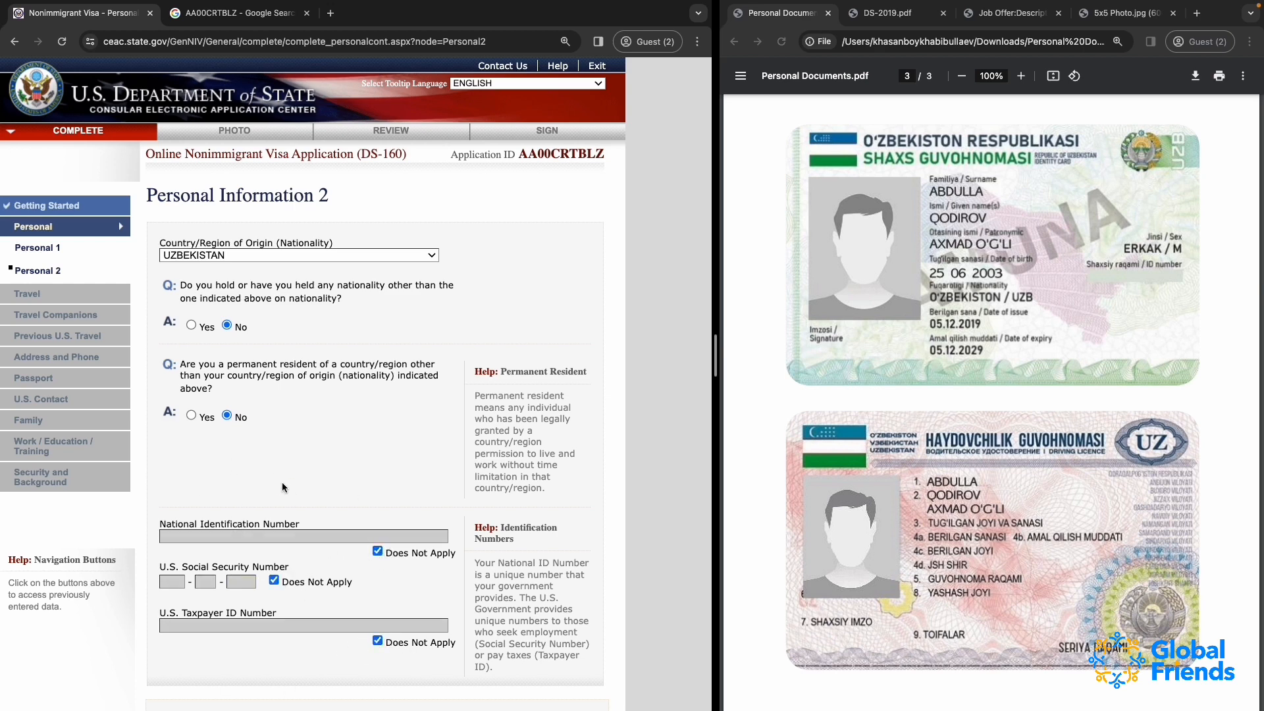
# Save the Personal Information 2 page, continue the application and proceed to Travel Information
pyautogui.scroll(-2, 281, 482)
pyautogui.click(384, 559)
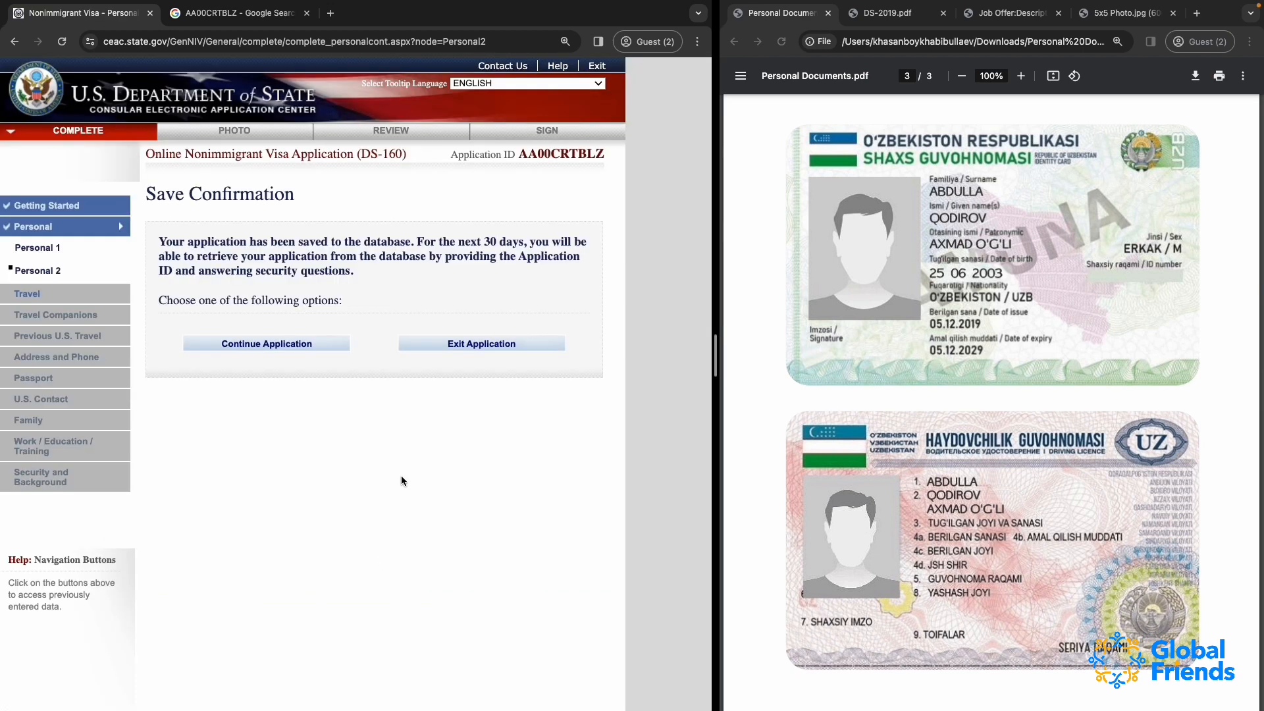
pyautogui.click(261, 351)
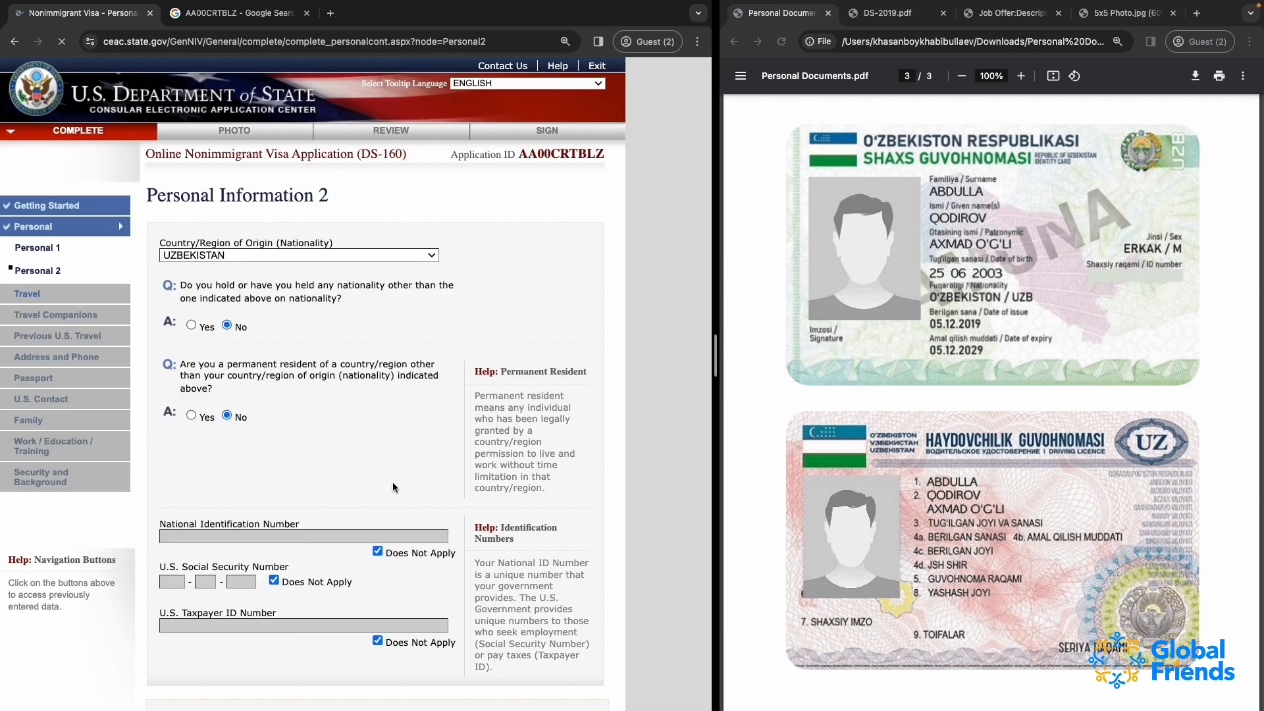
pyautogui.scroll(-3, 393, 483)
pyautogui.click(525, 540)
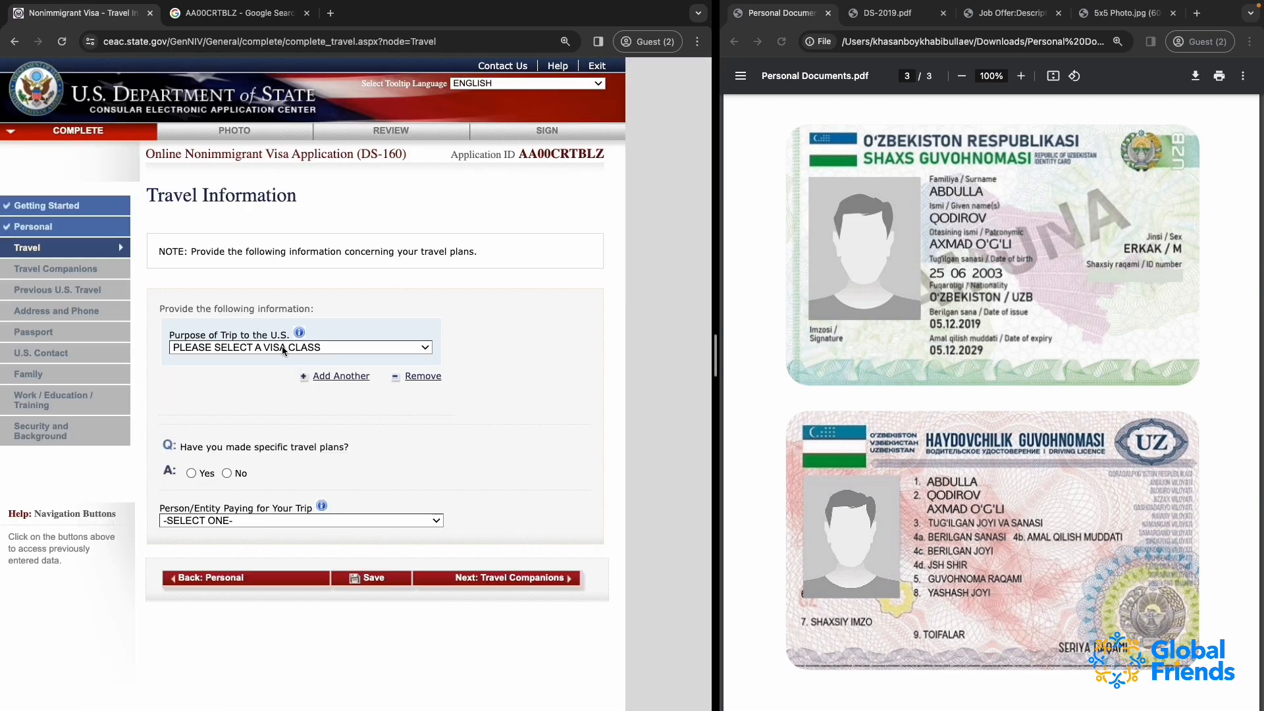
# Set the purpose of the trip to Exchange Visitor (J) and specify Exchange Visitor (J1)
pyautogui.click(284, 349)
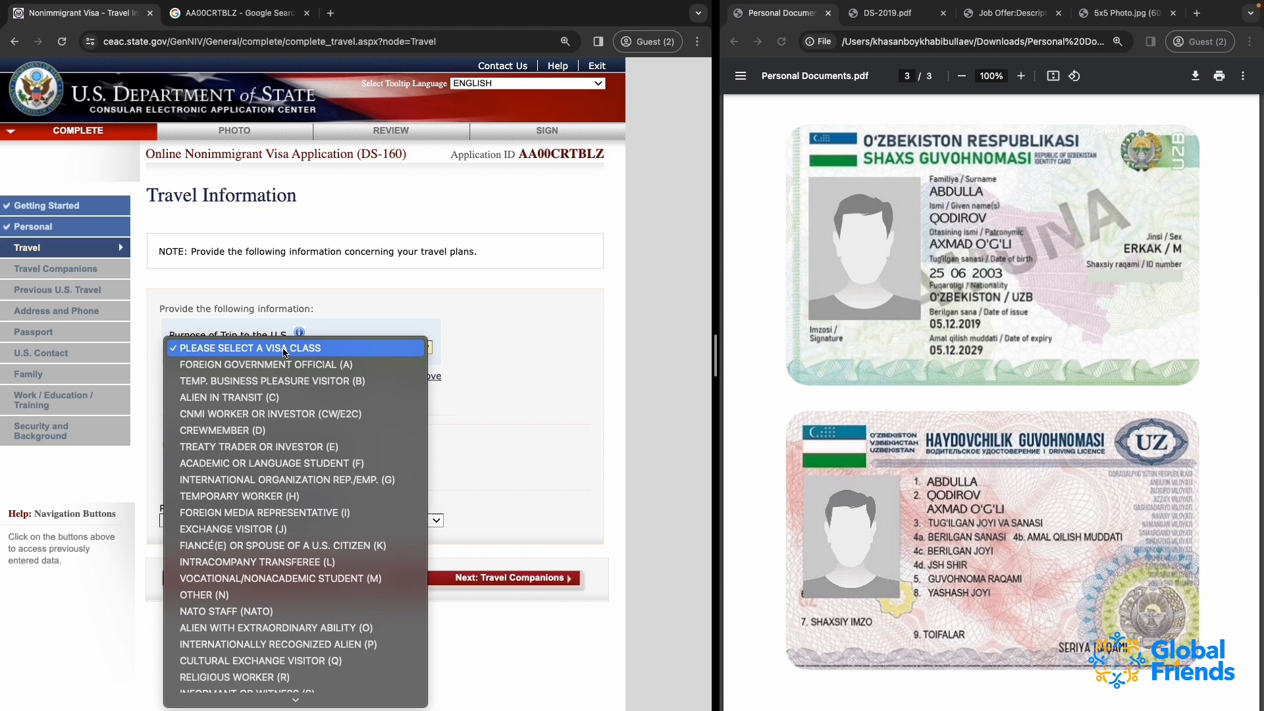
pyautogui.click(249, 535)
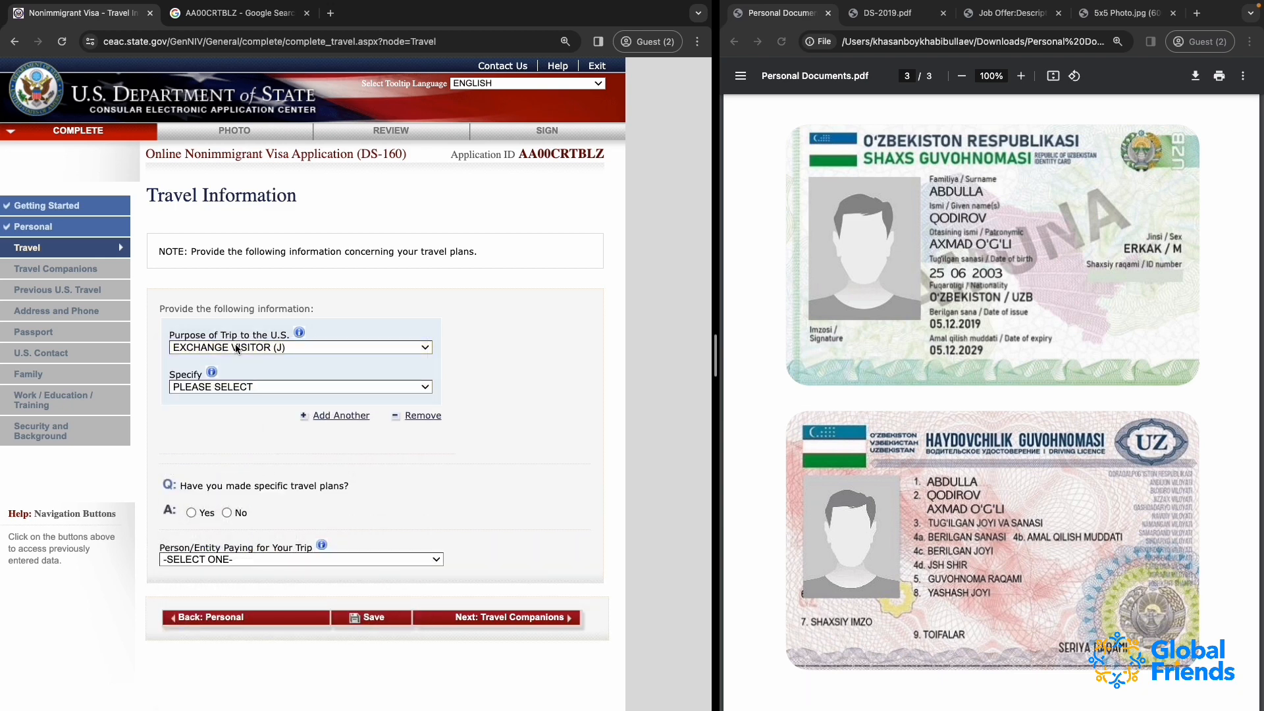
pyautogui.click(195, 389)
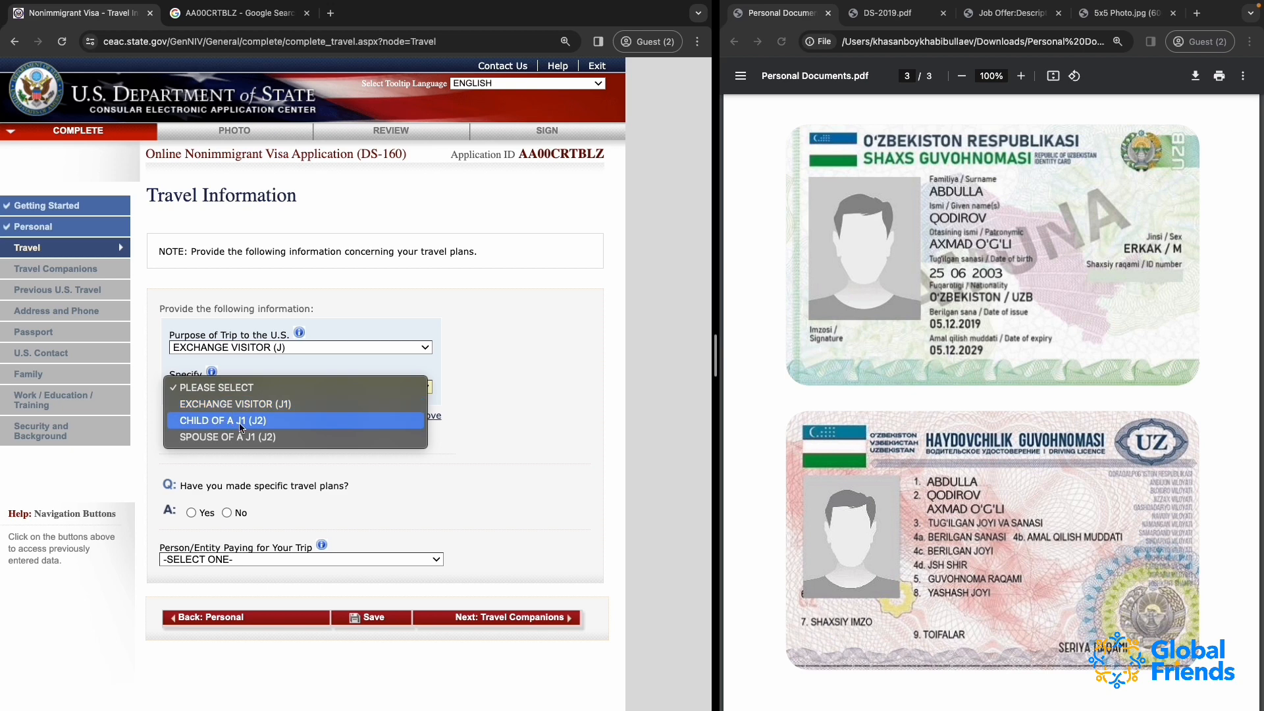
pyautogui.click(290, 409)
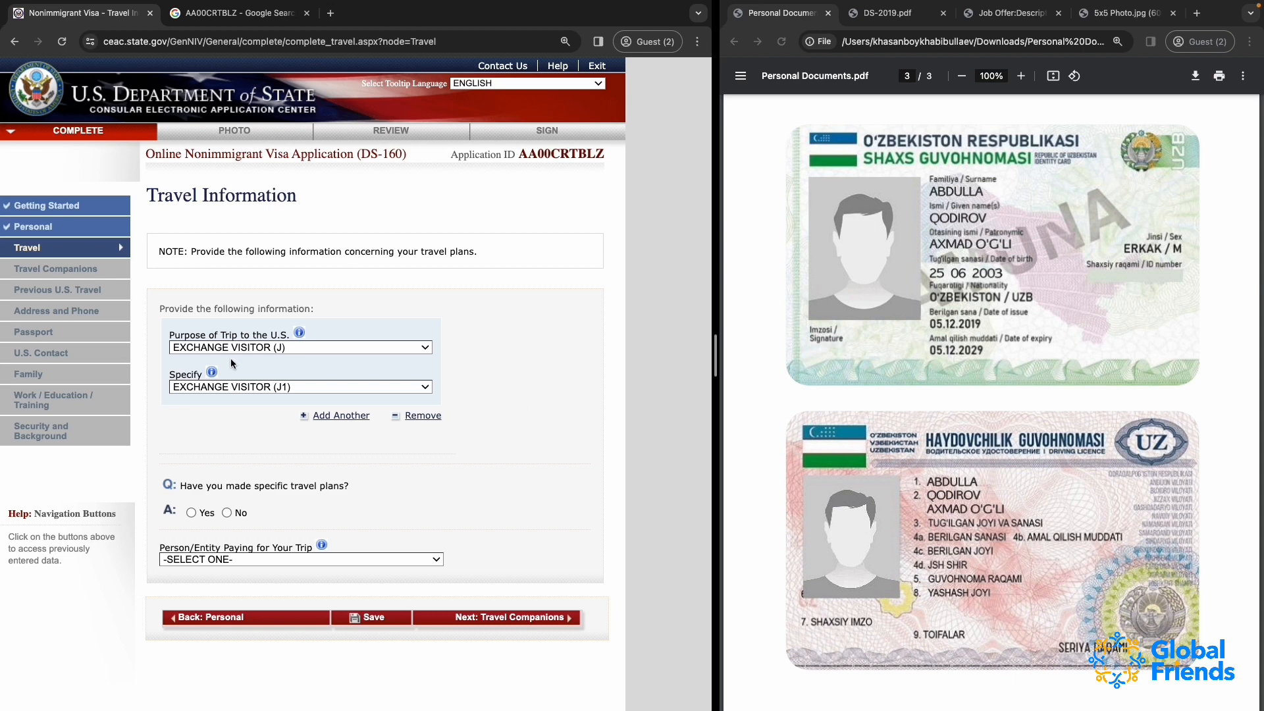
# Answer Yes to having made specific travel plans, opening the itinerary fields
pyautogui.scroll(-2, 358, 470)
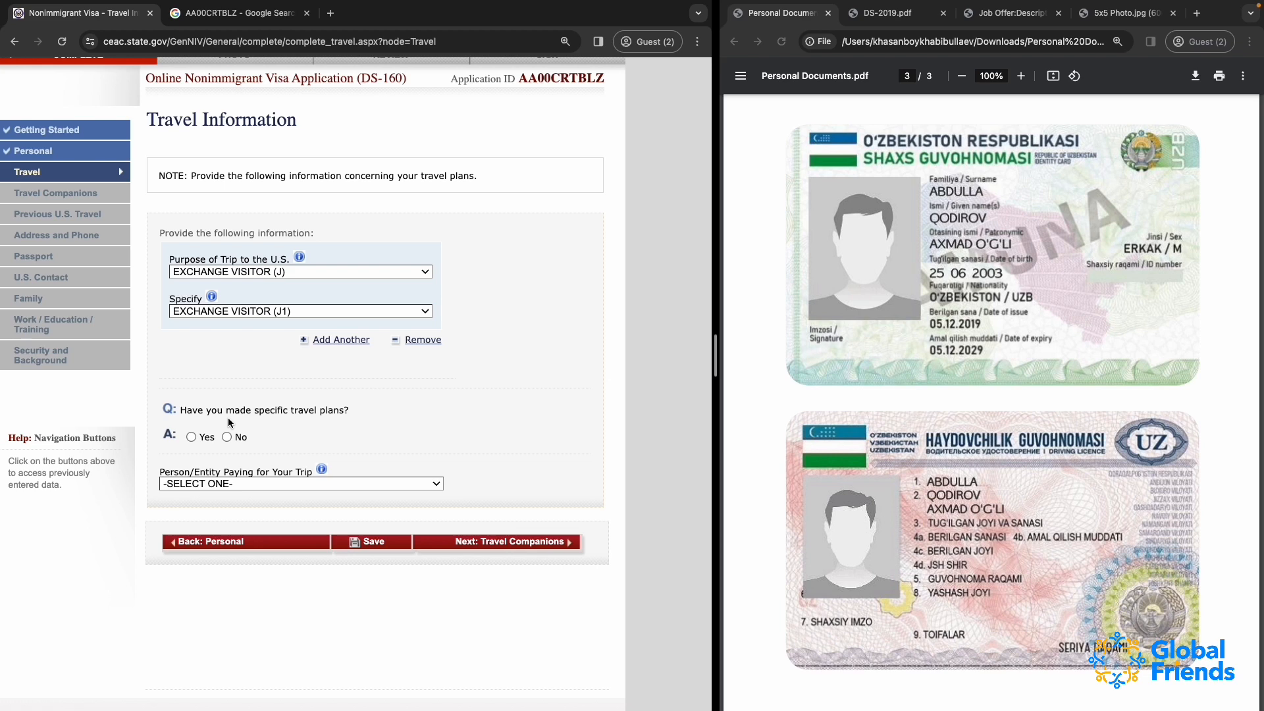
pyautogui.click(191, 437)
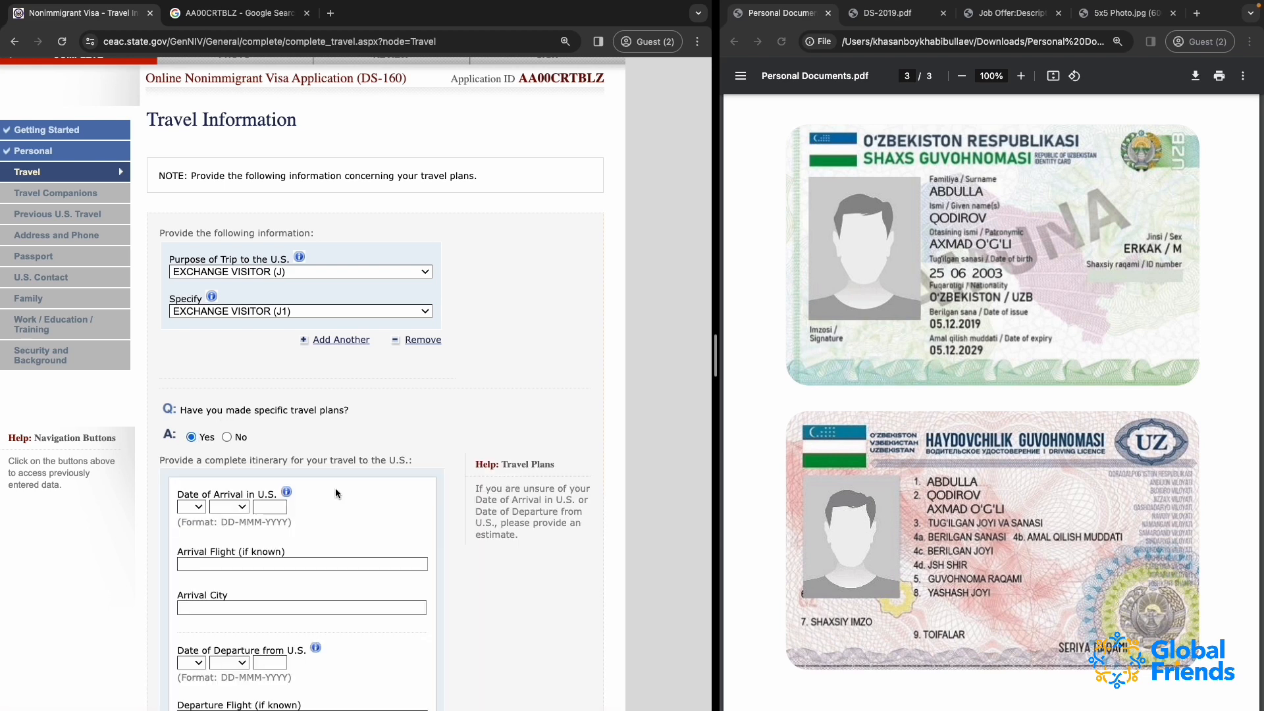
pyautogui.scroll(-1, 254, 429)
pyautogui.click(192, 437)
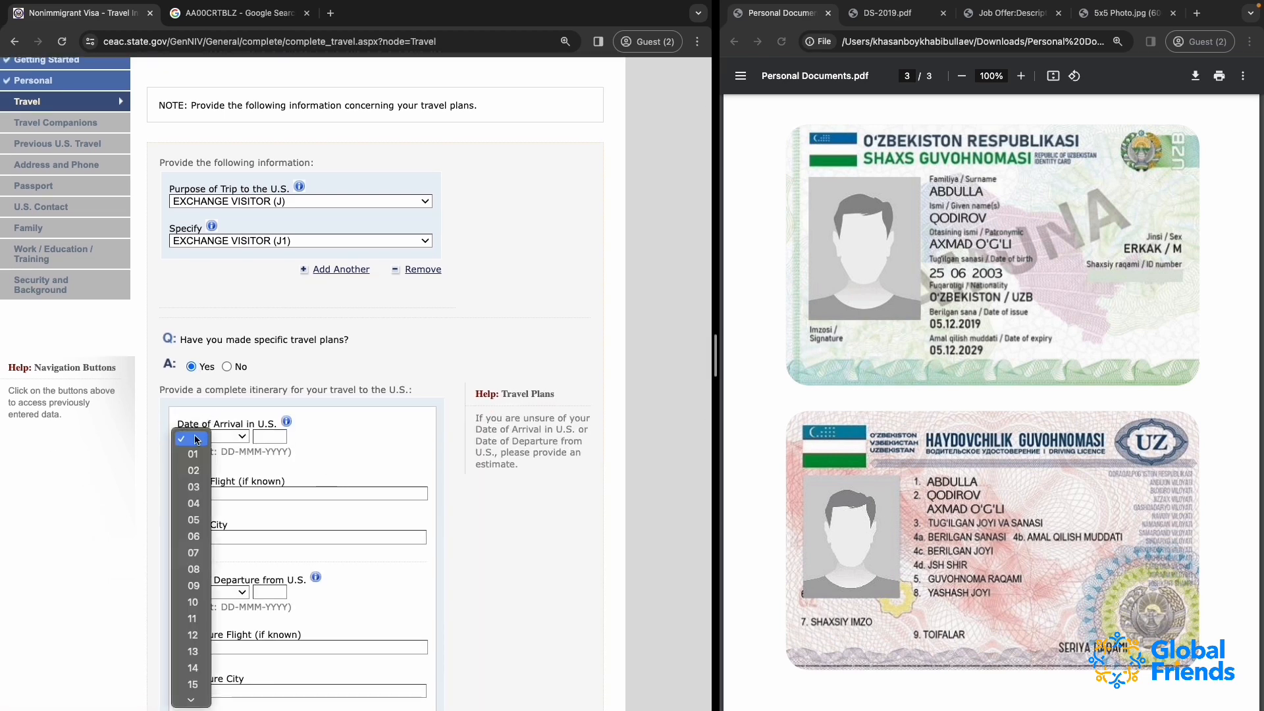
pyautogui.click(197, 440)
pyautogui.scroll(-3, 336, 428)
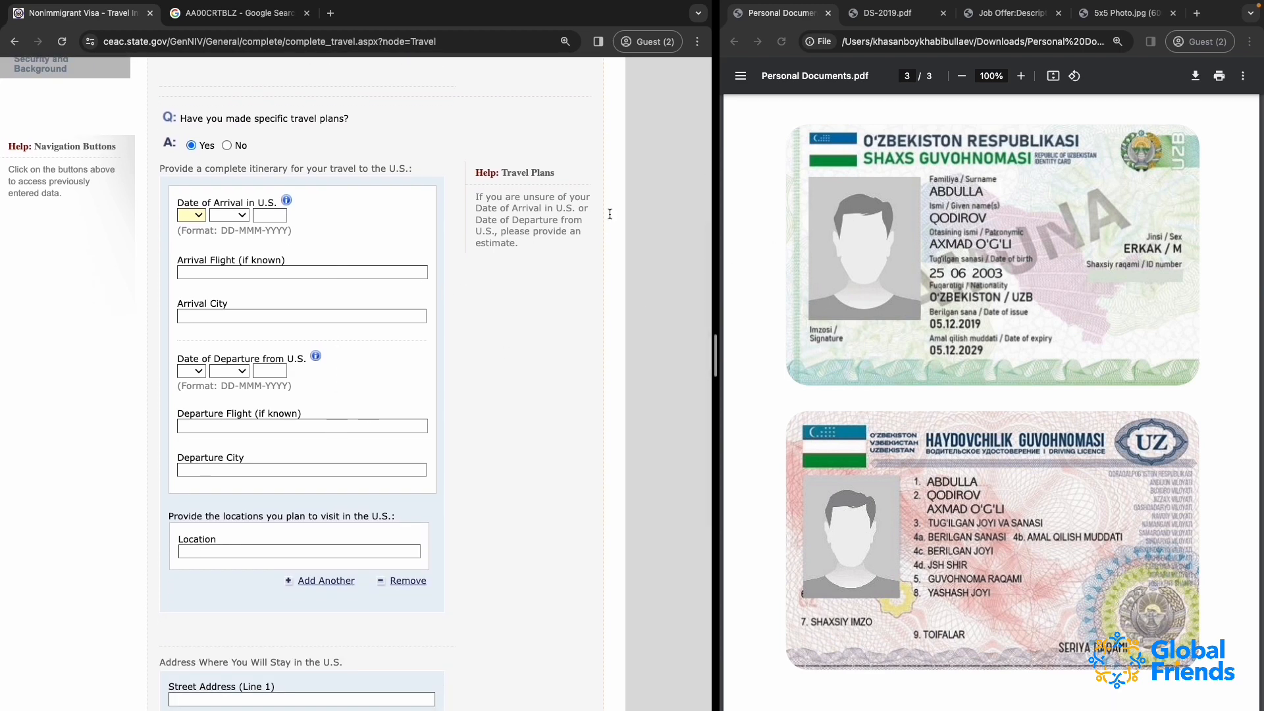
# Open DS-2019.pdf, enlarge it and examine the program start date under Form Covers Period
pyautogui.click(885, 13)
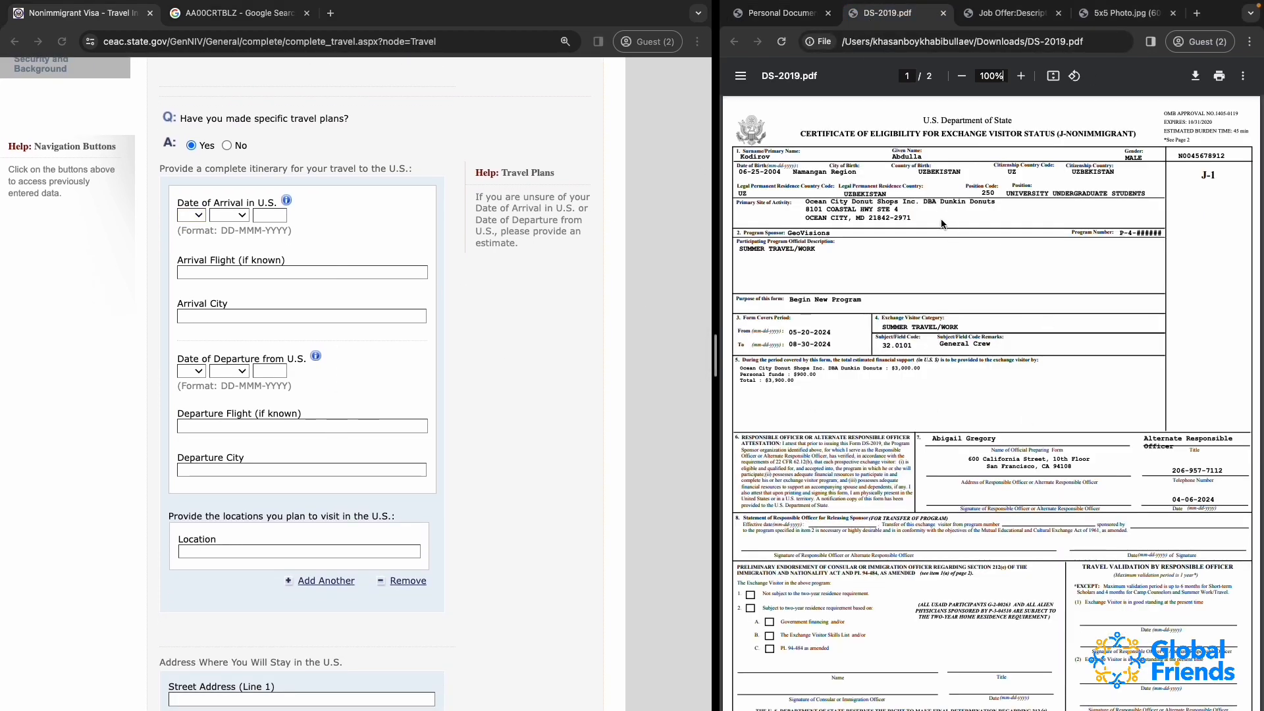
pyautogui.scroll(5, 795, 317)
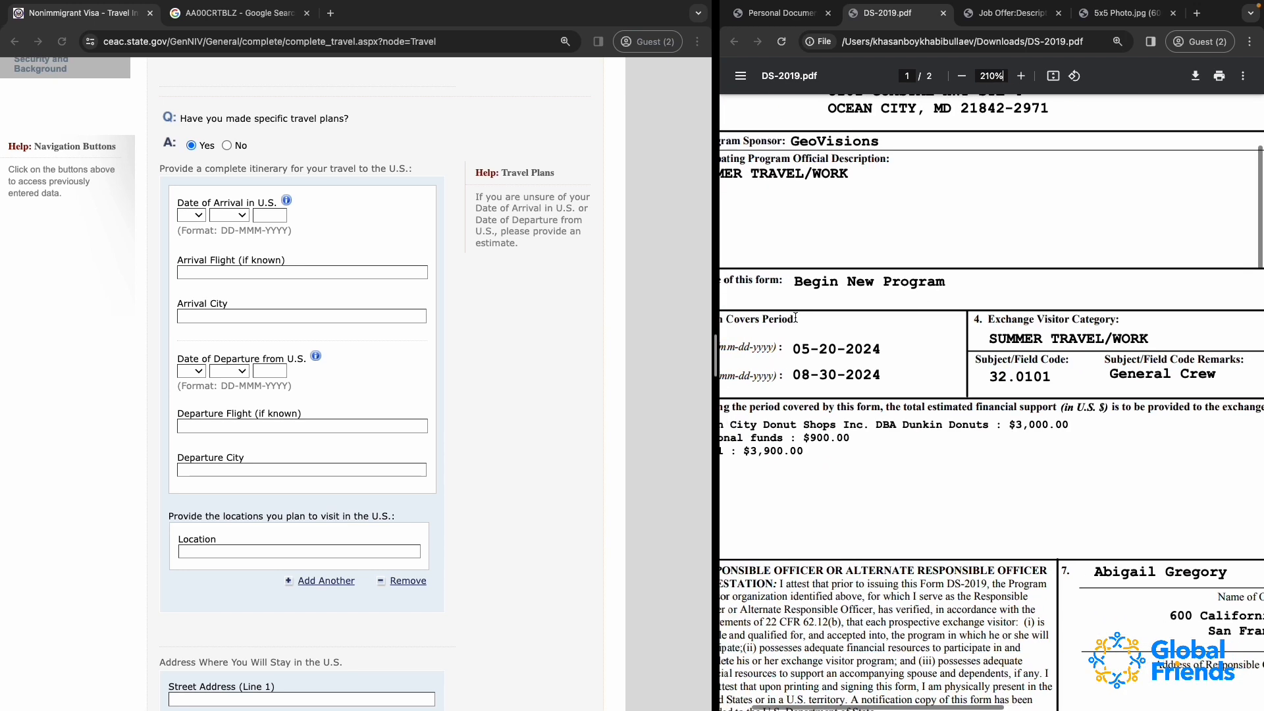
pyautogui.scroll(3, 795, 317)
pyautogui.hscroll(-2, 796, 317)
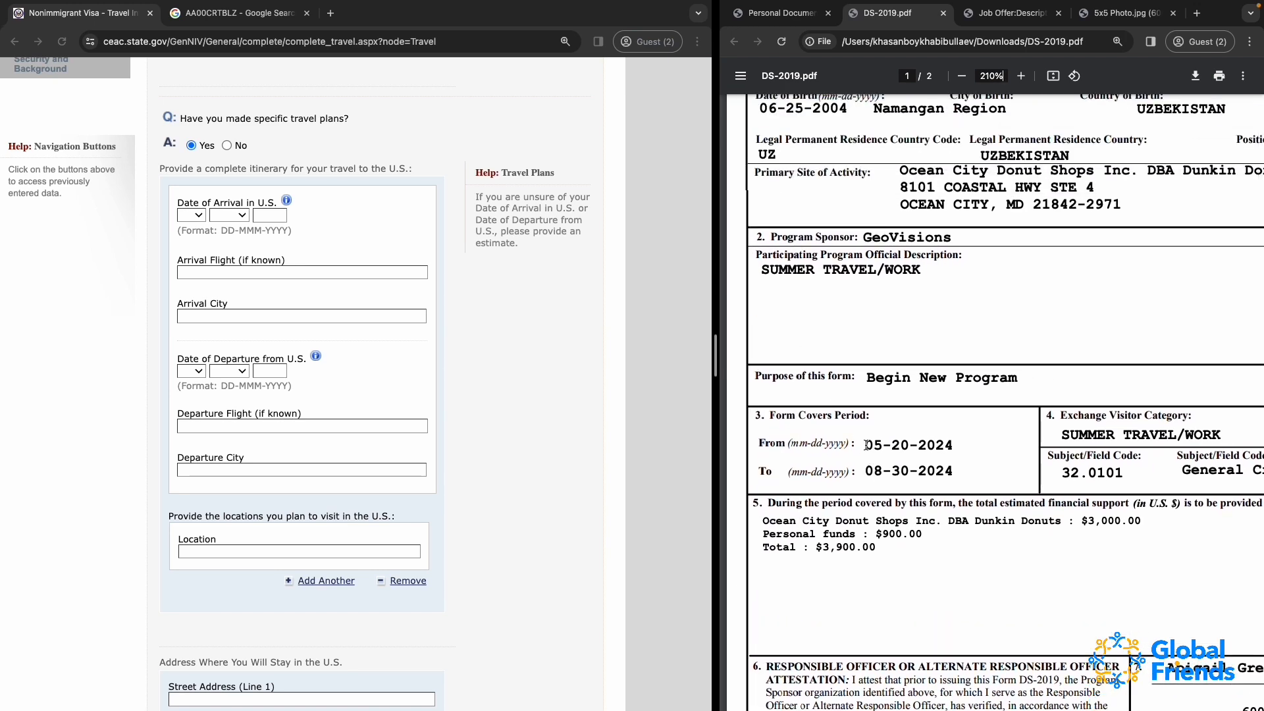
pyautogui.moveTo(867, 445); pyautogui.dragTo(958, 450)
pyautogui.scroll(2, 959, 450)
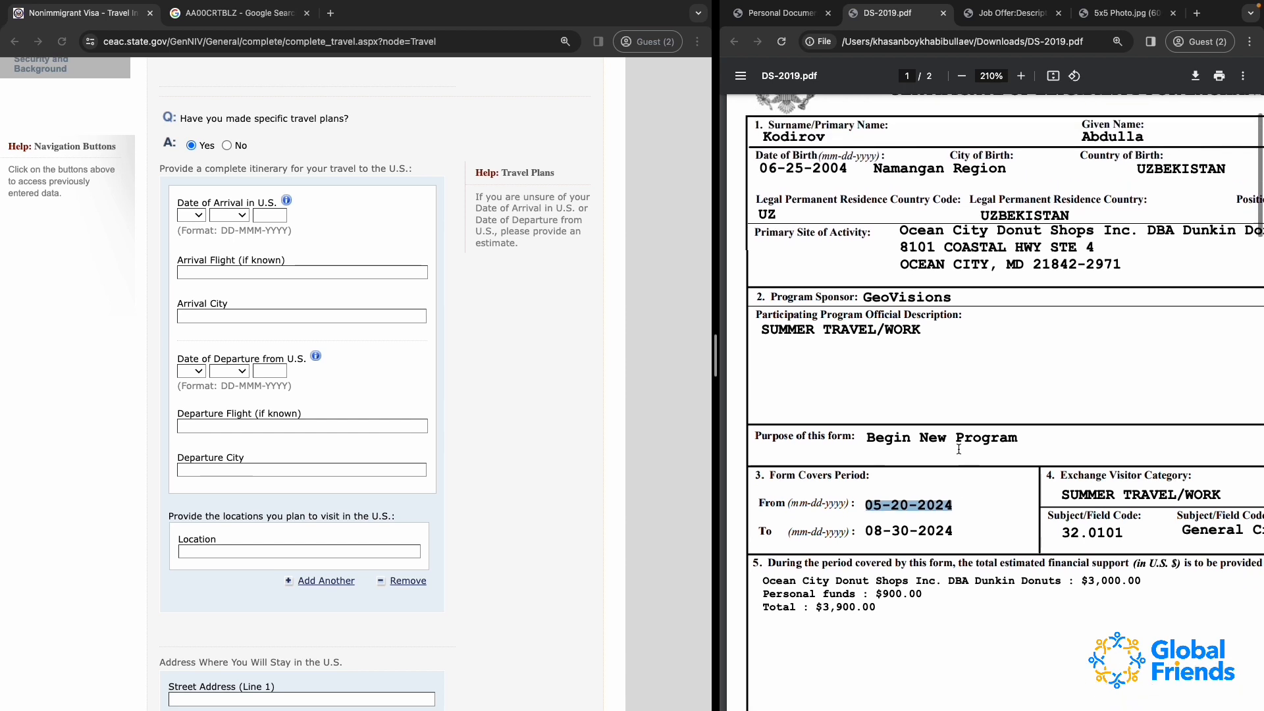
pyautogui.scroll(1, 958, 450)
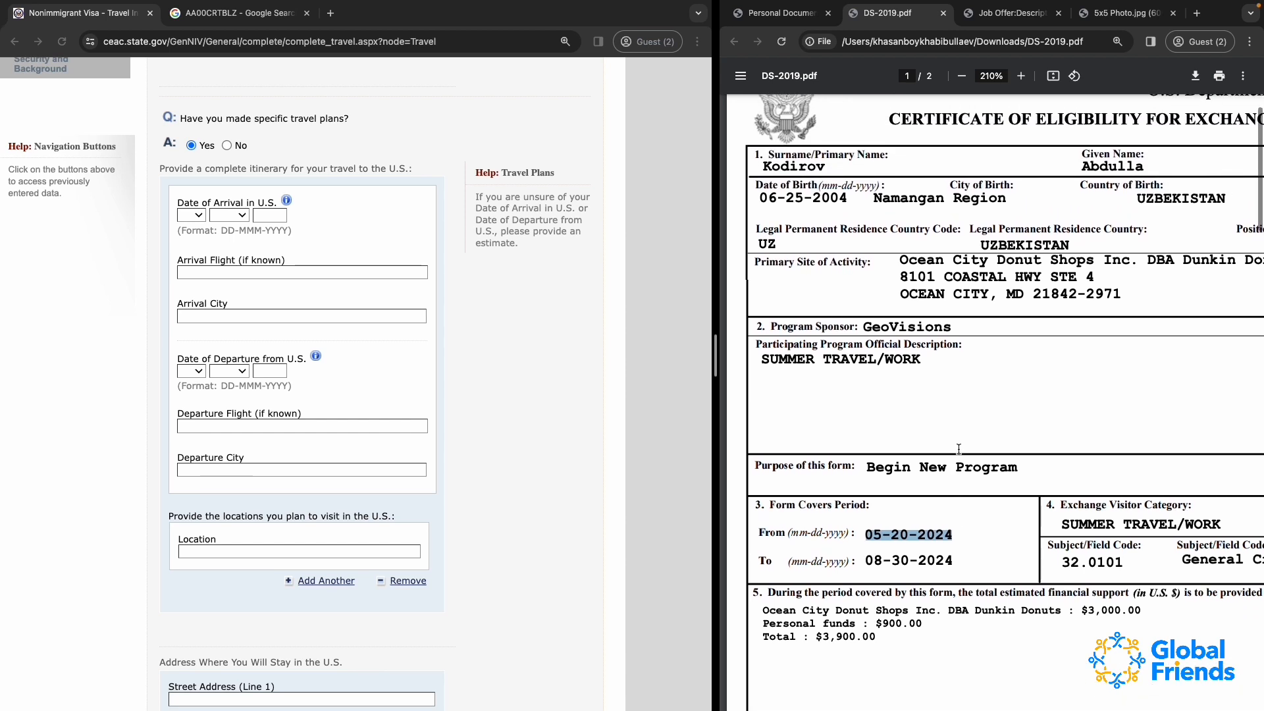
pyautogui.click(894, 535)
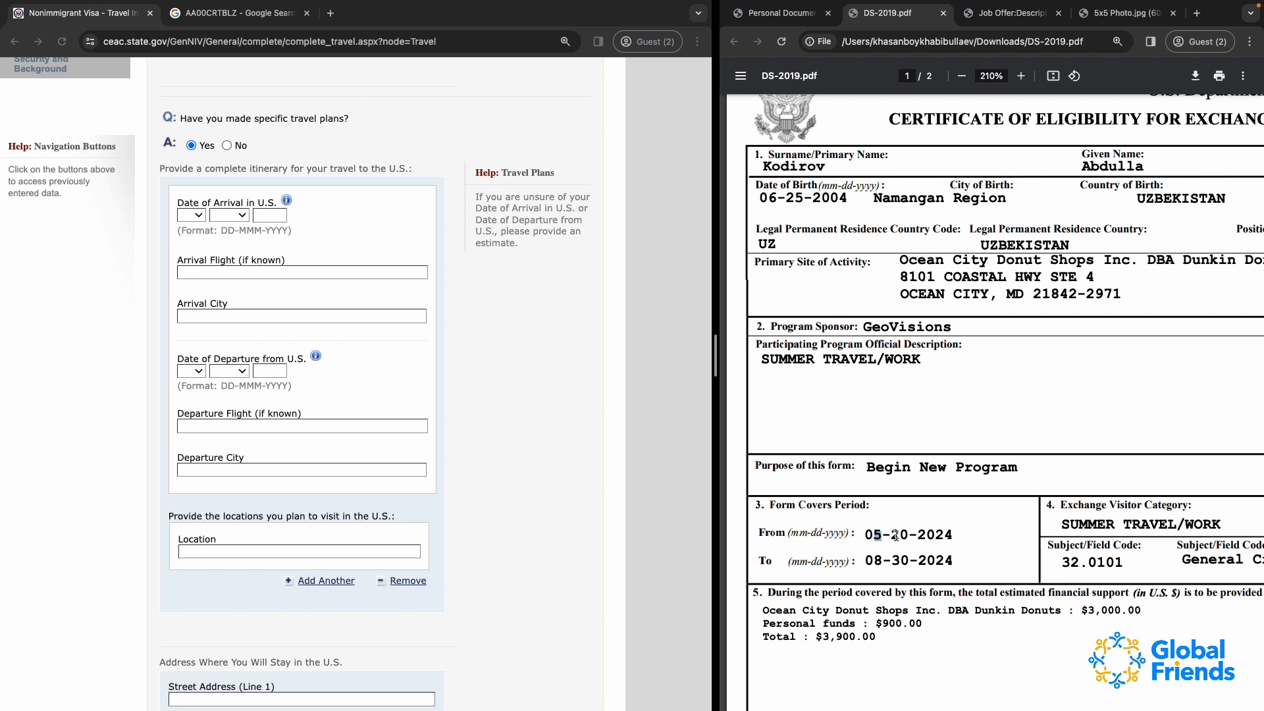
pyautogui.moveTo(894, 535); pyautogui.dragTo(882, 535)
# Set the Date of Arrival in U.S. to 15 MAY 2024
pyautogui.click(199, 218)
pyautogui.write('15')
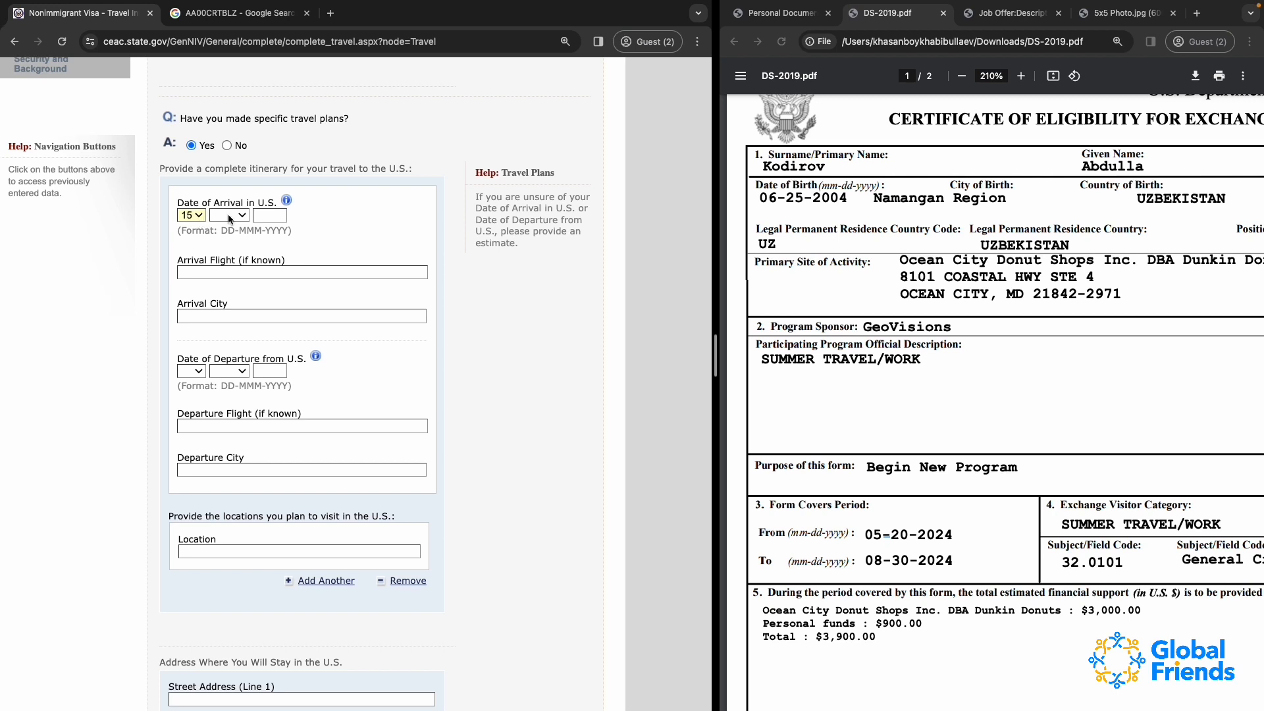
pyautogui.click(230, 217)
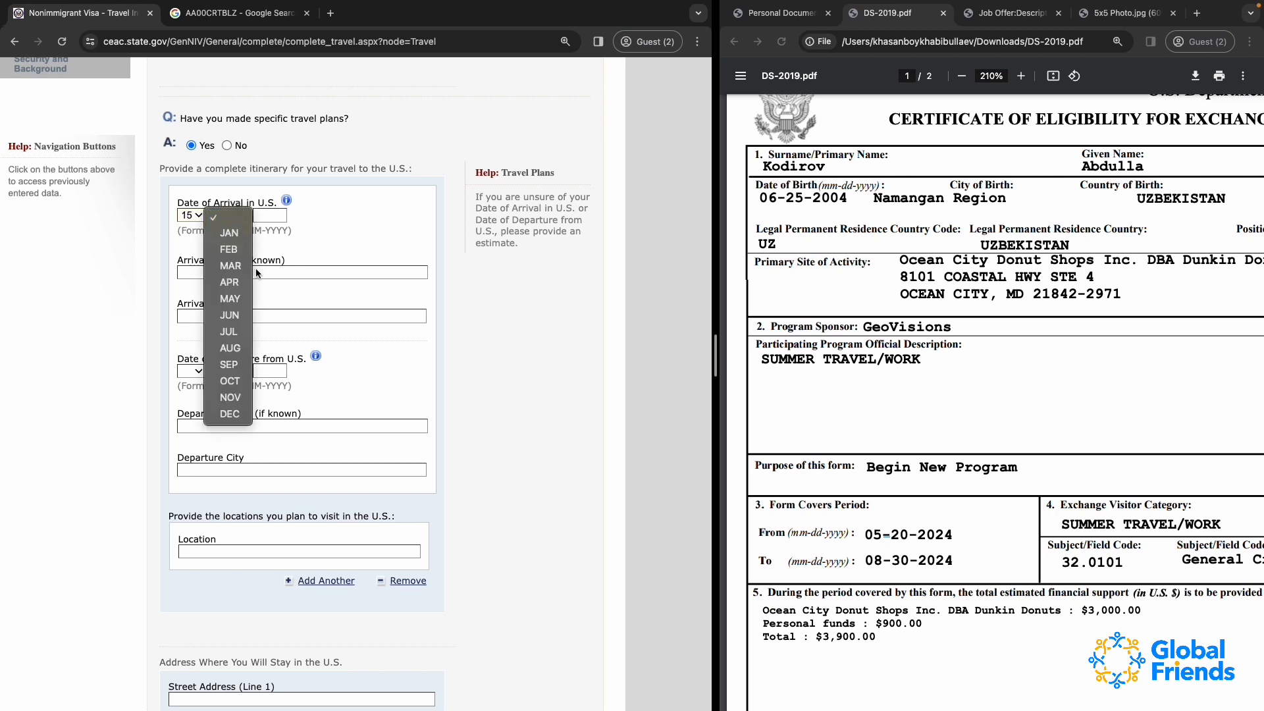
pyautogui.press('Down')
pyautogui.press('Down')
pyautogui.press('Return')
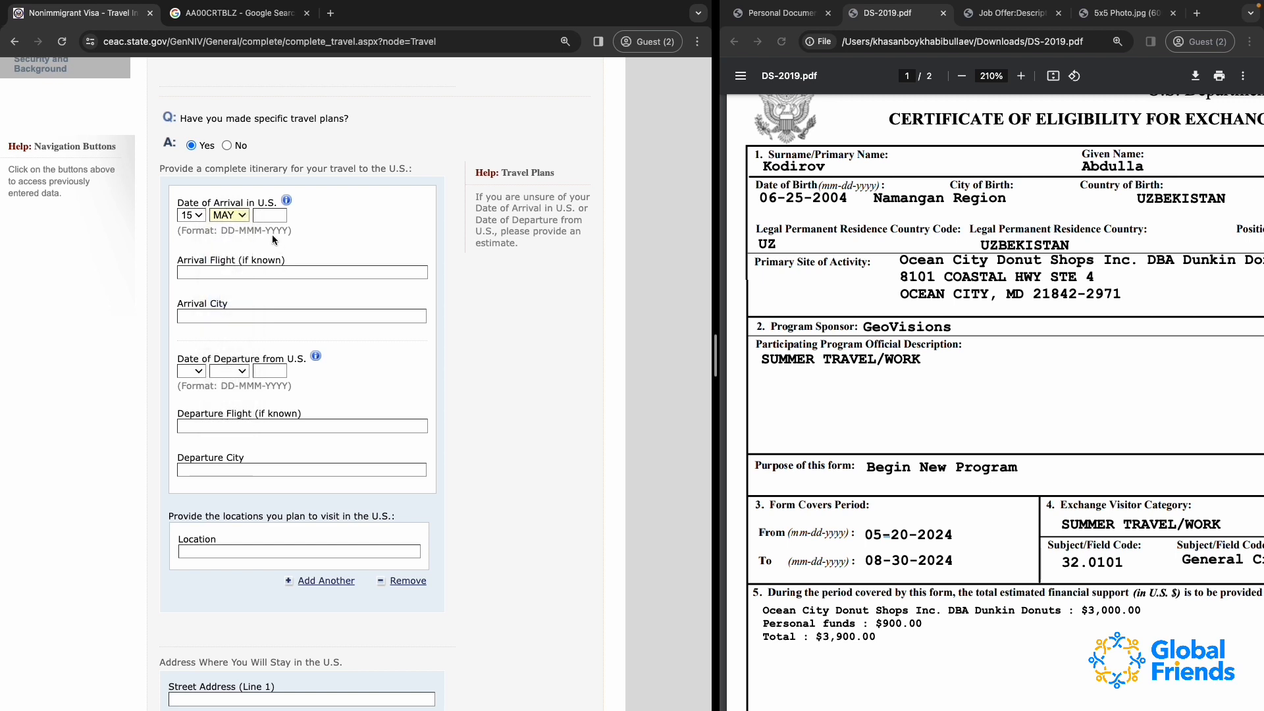
pyautogui.press('Tab')
pyautogui.write('2024')
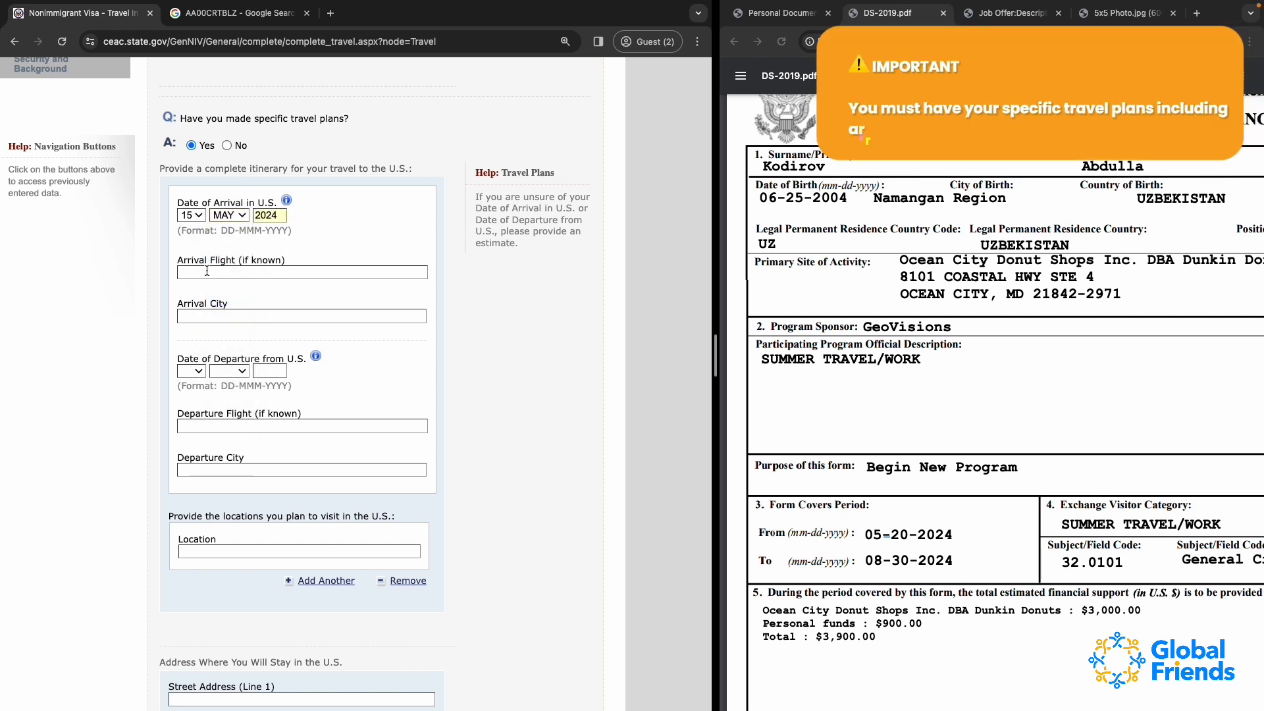
# Enter HY101 as the arrival flight
pyautogui.press('Tab')
pyautogui.write('H')
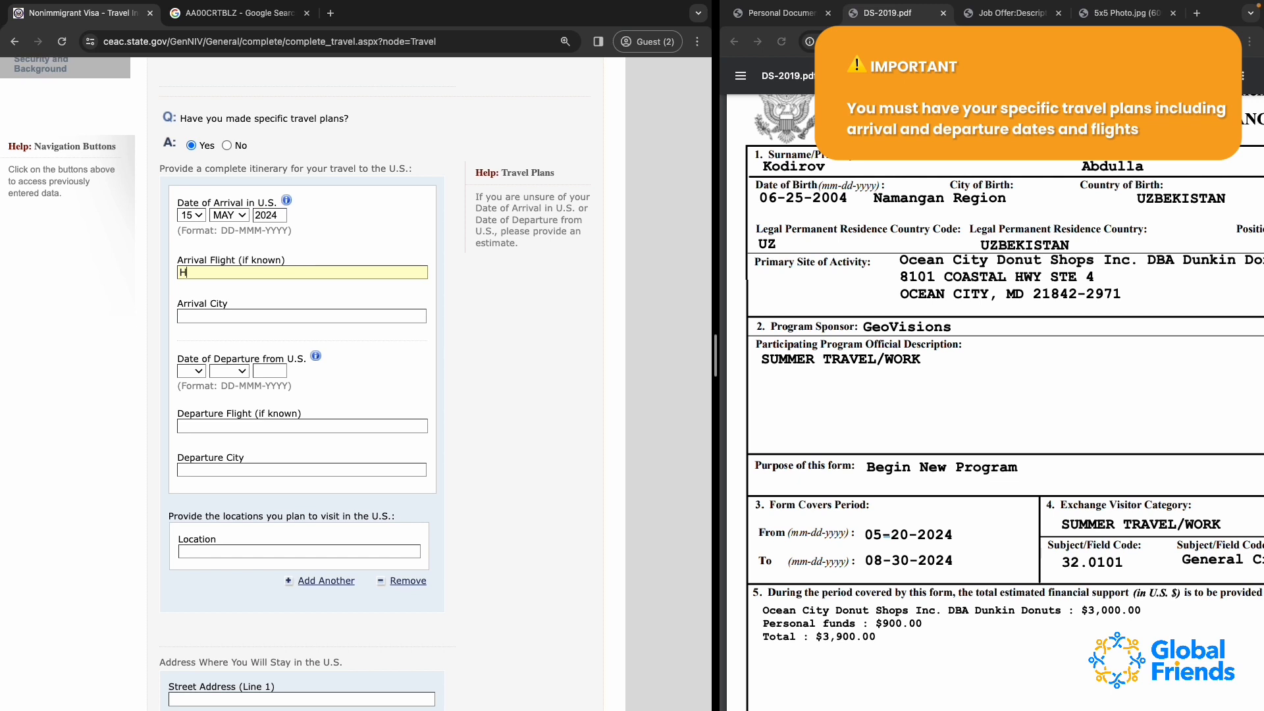
pyautogui.write('Y101')
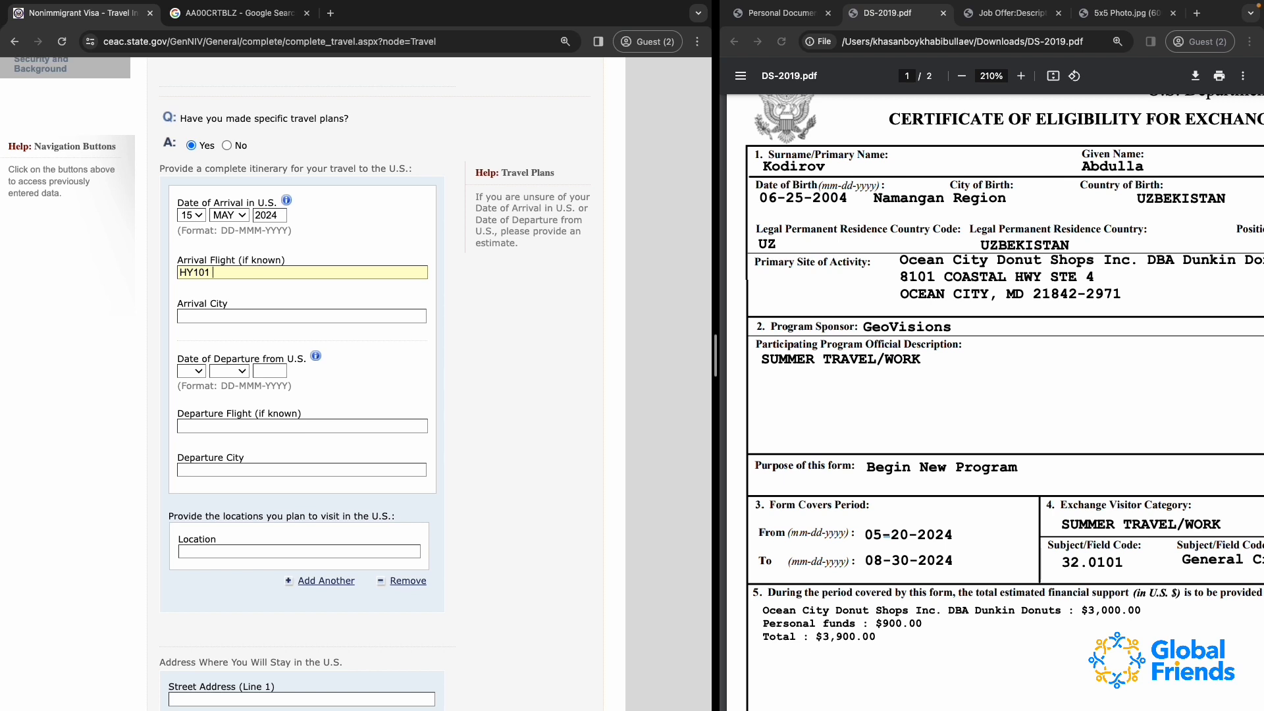
pyautogui.write('UZBEKISTAN AIR')
pyautogui.press('BackSpace')
pyautogui.press('BackSpace')
pyautogui.press('BackSpace')
pyautogui.press('BackSpace')
pyautogui.press('BackSpace')
pyautogui.press('BackSpace')
pyautogui.press('BackSpace')
pyautogui.press('BackSpace')
pyautogui.press('BackSpace')
pyautogui.press('BackSpace')
pyautogui.write('AIRWAYS')
pyautogui.moveTo(212, 273); pyautogui.dragTo(401, 273)
pyautogui.press('BackSpace')
pyautogui.moveTo(194, 272); pyautogui.dragTo(179, 272)
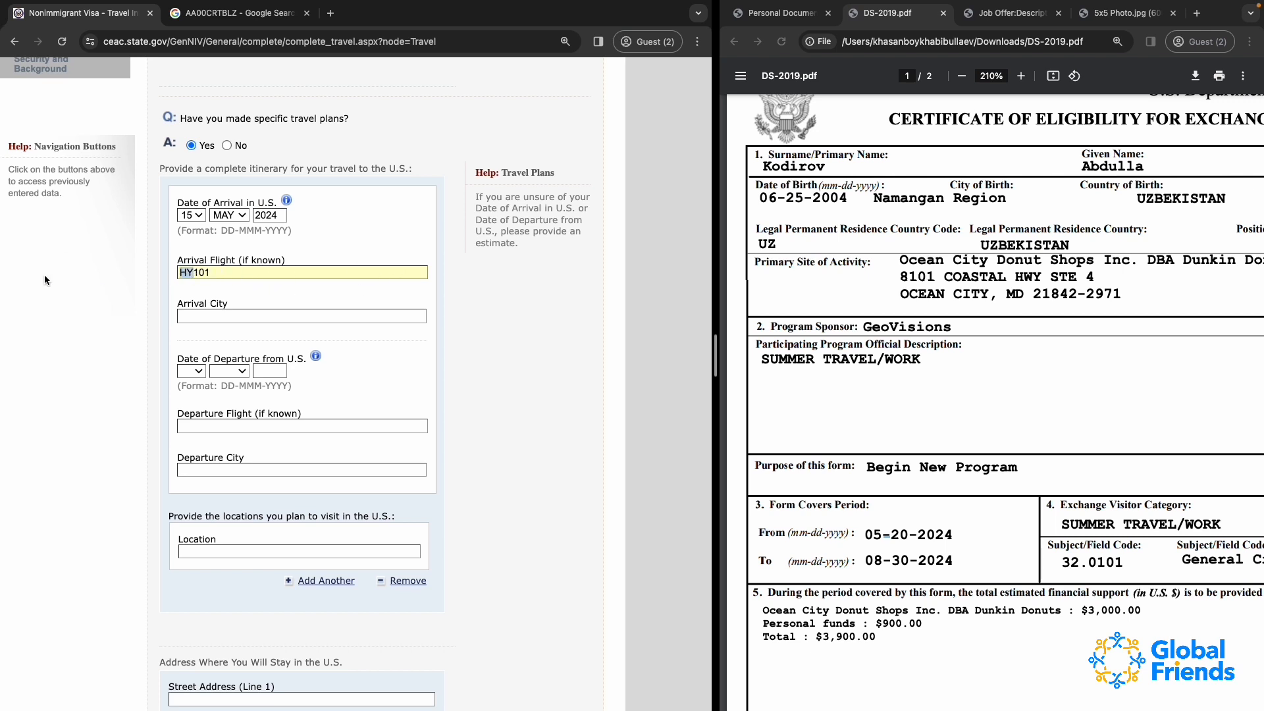
# Enter NEW YORK CITY, NY as the arrival city
pyautogui.click(192, 313)
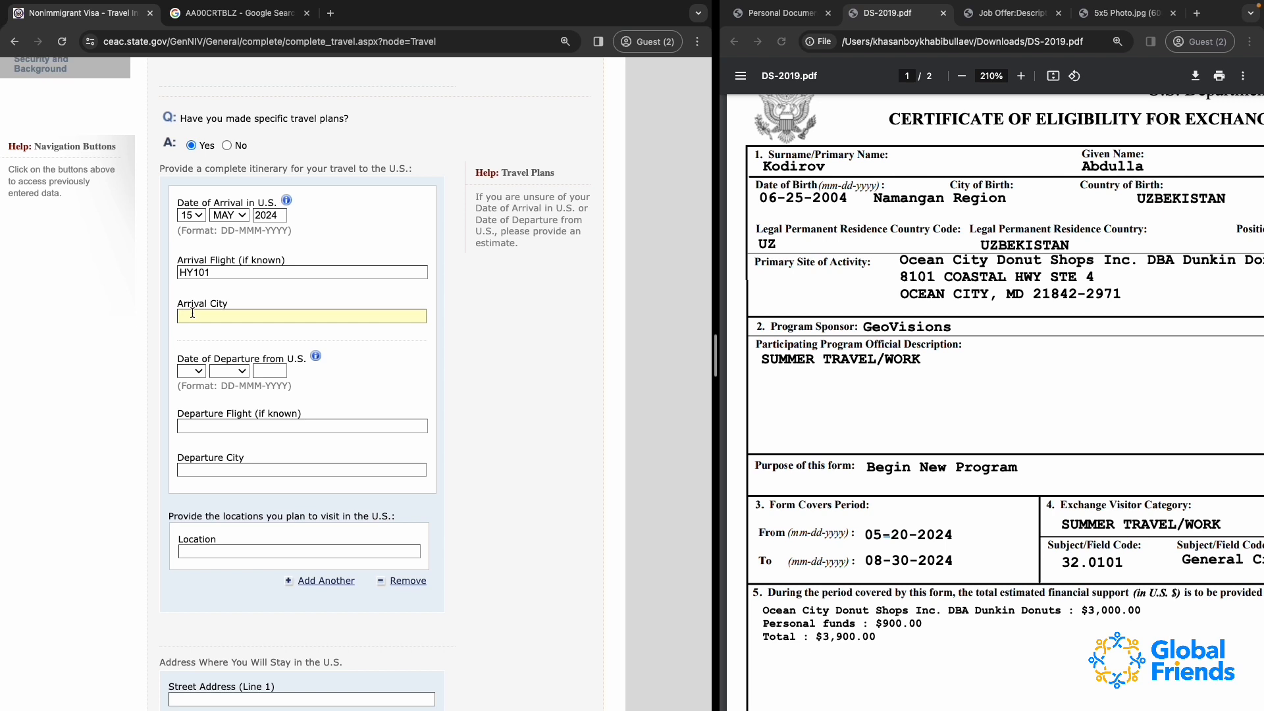
pyautogui.write('NEW YORK CITY, NY')
# Check the program end date on the DS-2019 and set the Date of Departure from U.S. to 07 SEP 2024
pyautogui.click(194, 372)
pyautogui.click(356, 378)
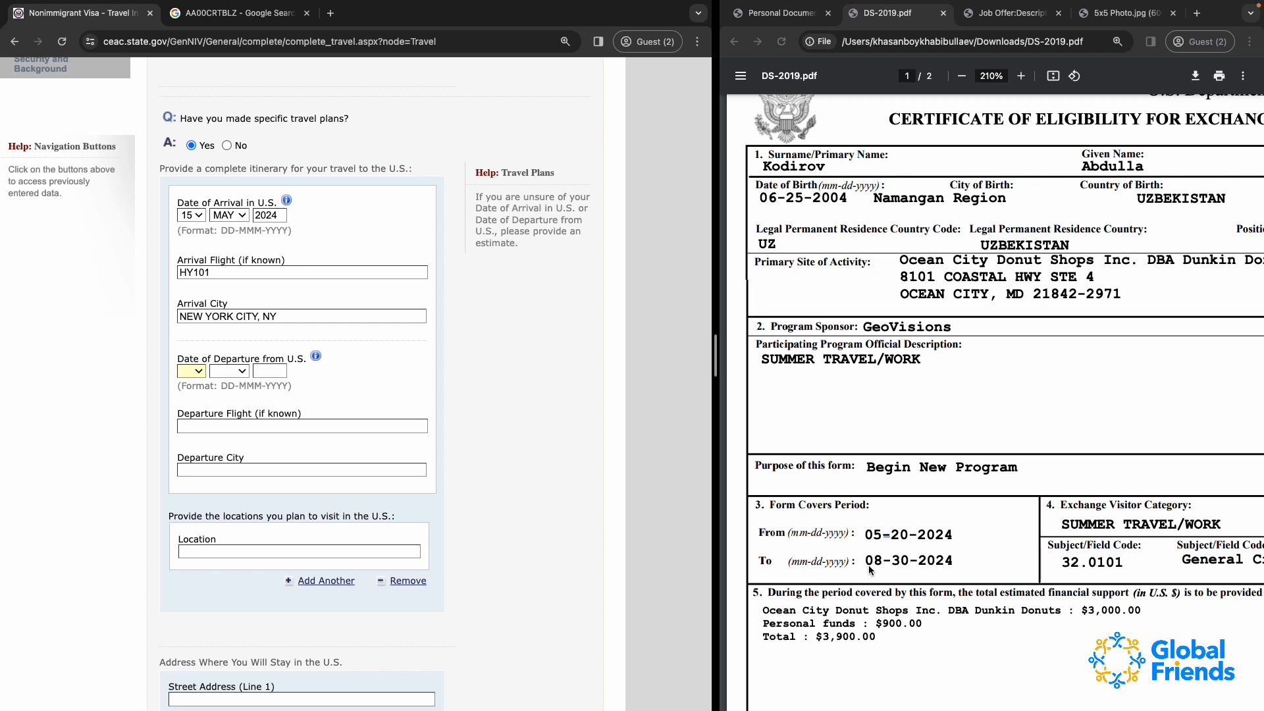
pyautogui.moveTo(869, 564); pyautogui.dragTo(925, 562)
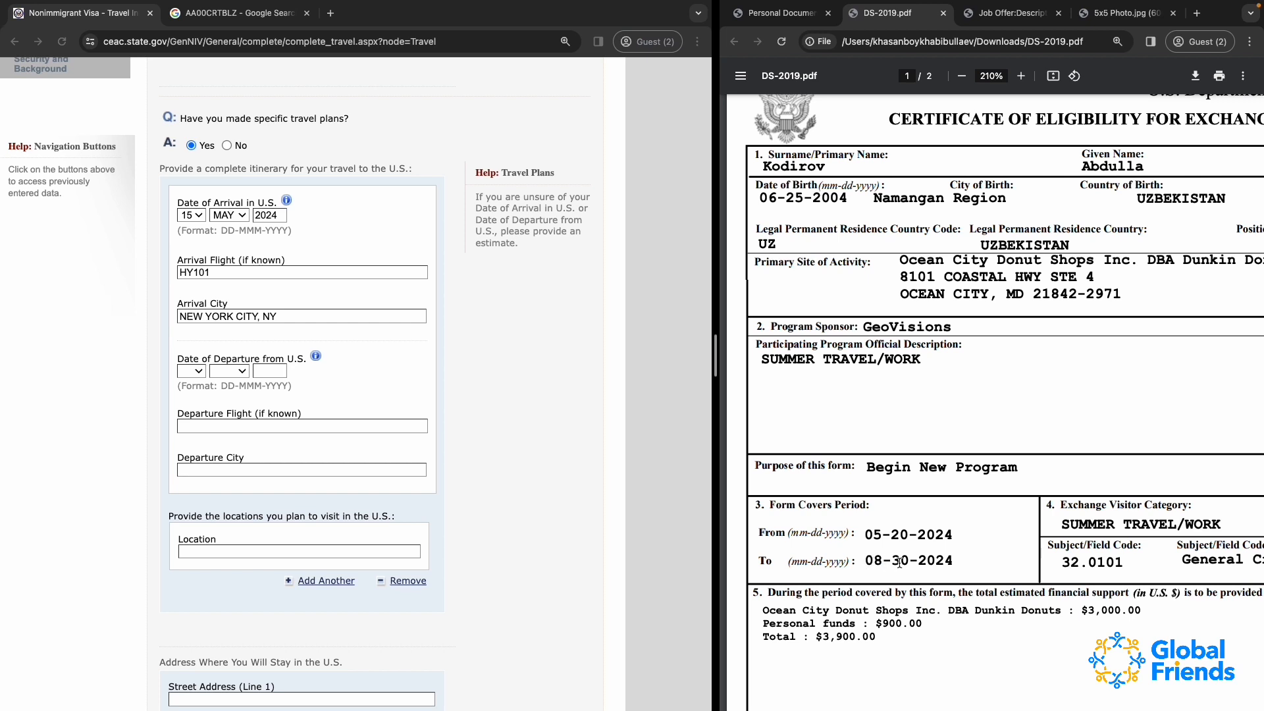
pyautogui.moveTo(891, 561); pyautogui.dragTo(937, 567)
pyautogui.click(195, 374)
pyautogui.click(195, 374)
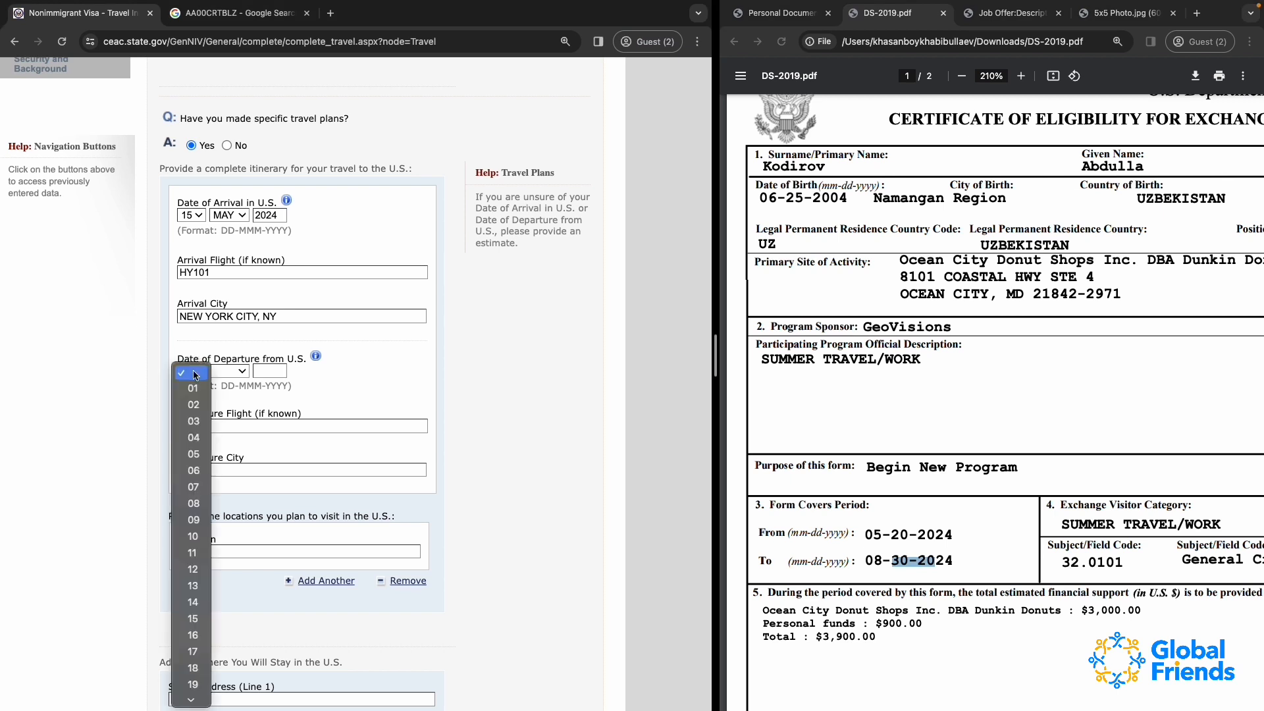
pyautogui.press('Up')
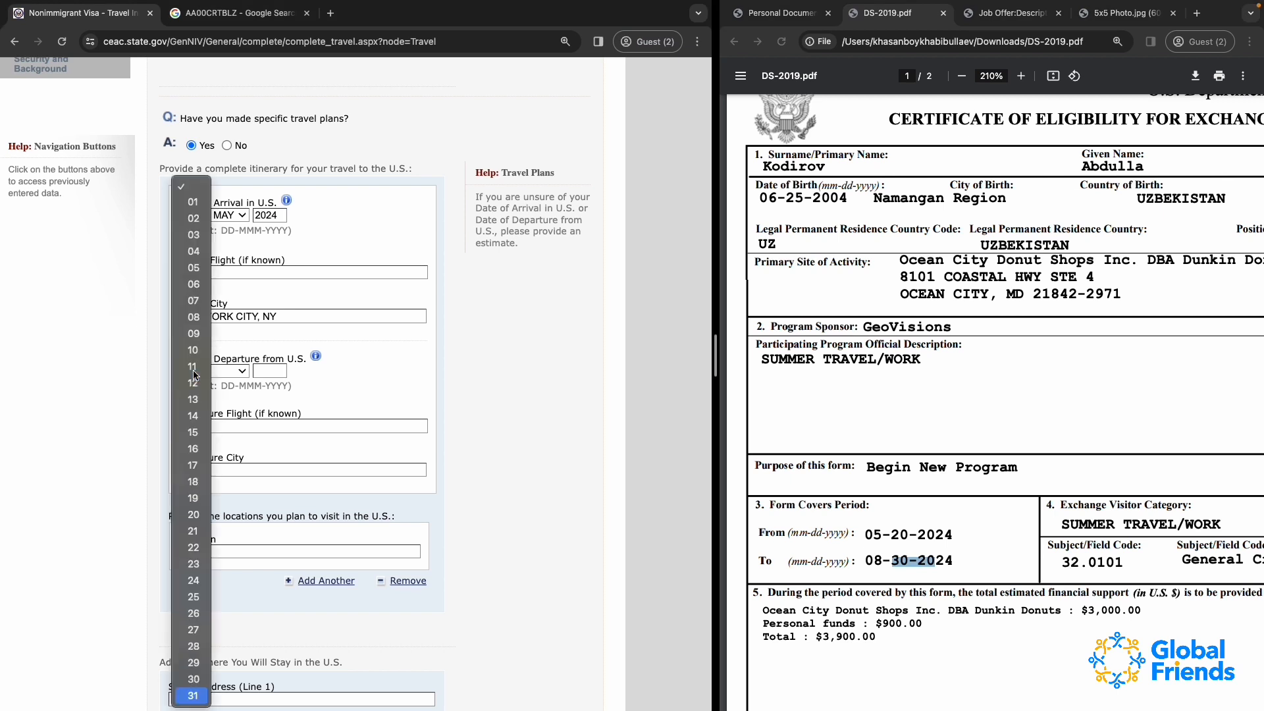
pyautogui.click(193, 300)
pyautogui.click(240, 373)
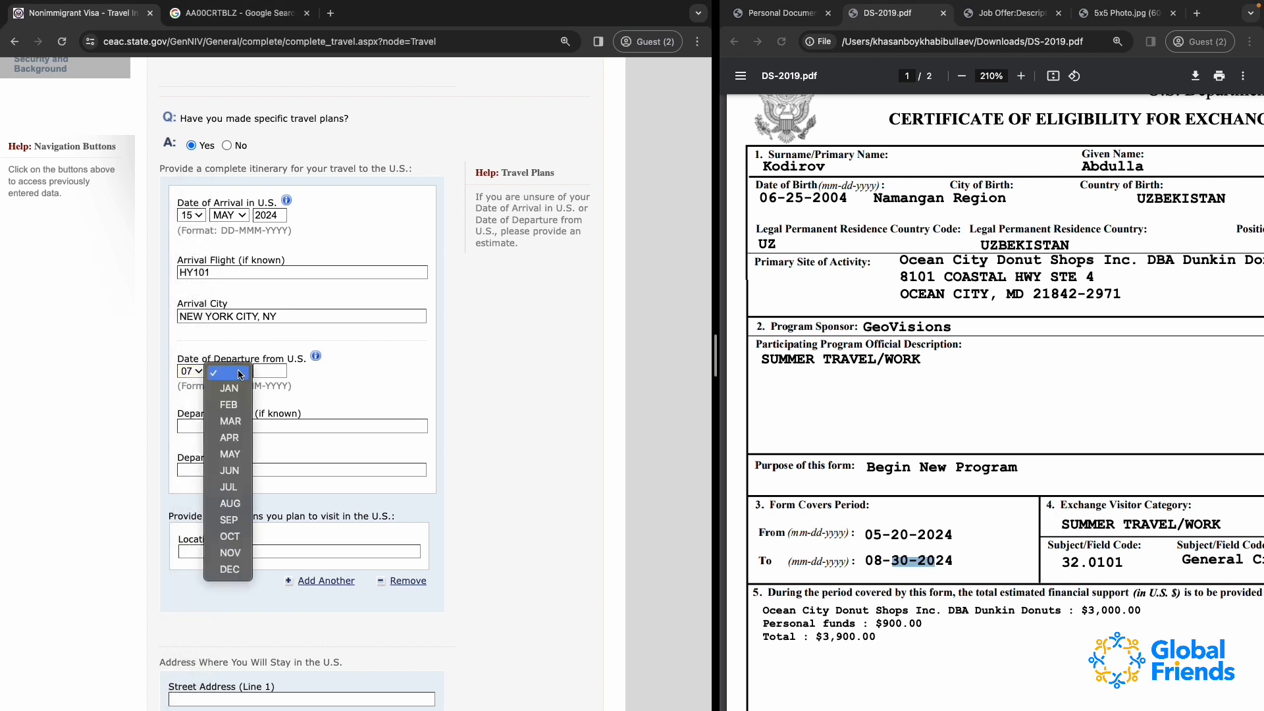
pyautogui.click(229, 519)
pyautogui.click(277, 374)
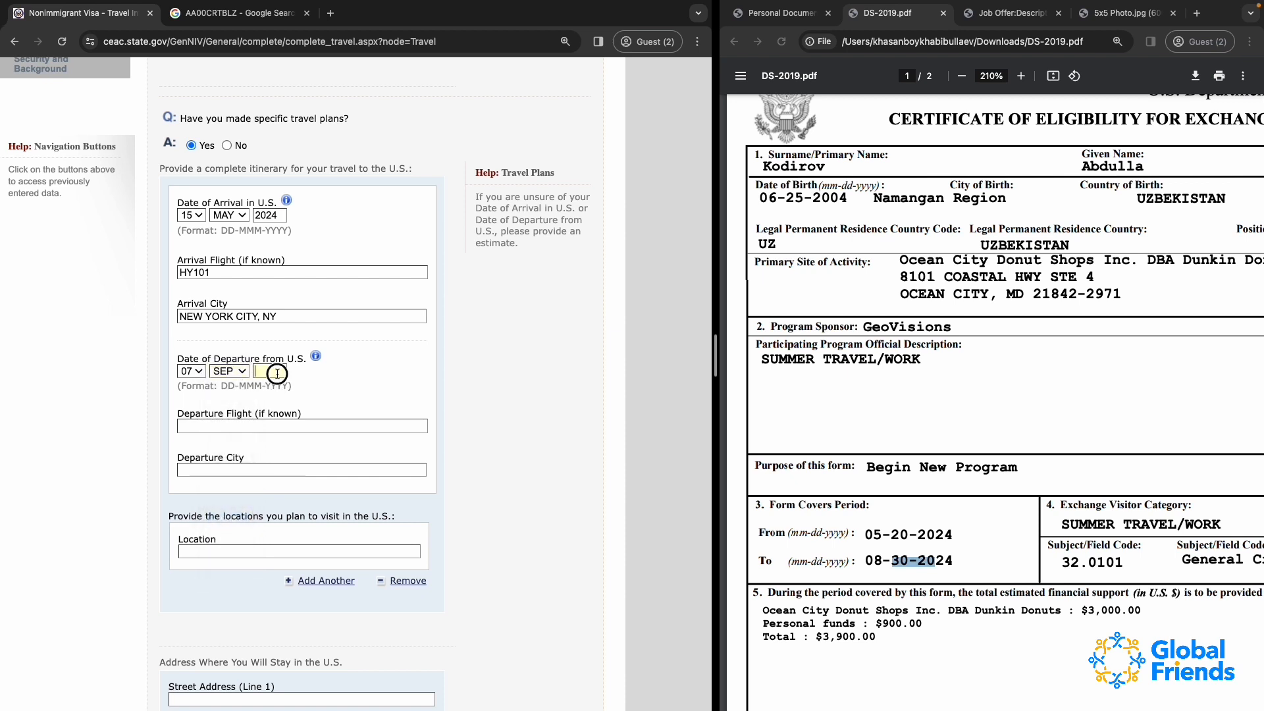
pyautogui.write('2024')
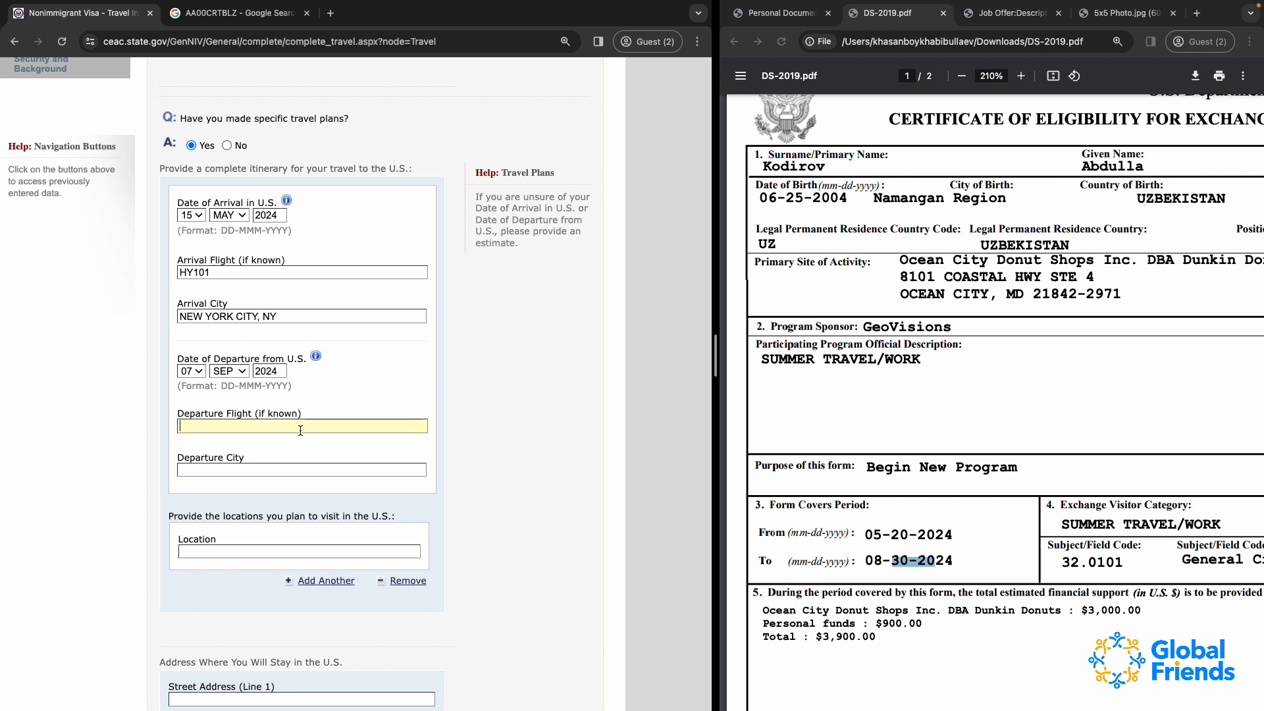
# Enter HY102 as the departure flight and NEW YORK CITY, NY as the departure city
pyautogui.write('HY102')
pyautogui.click(275, 468)
pyautogui.write('NEW Y')
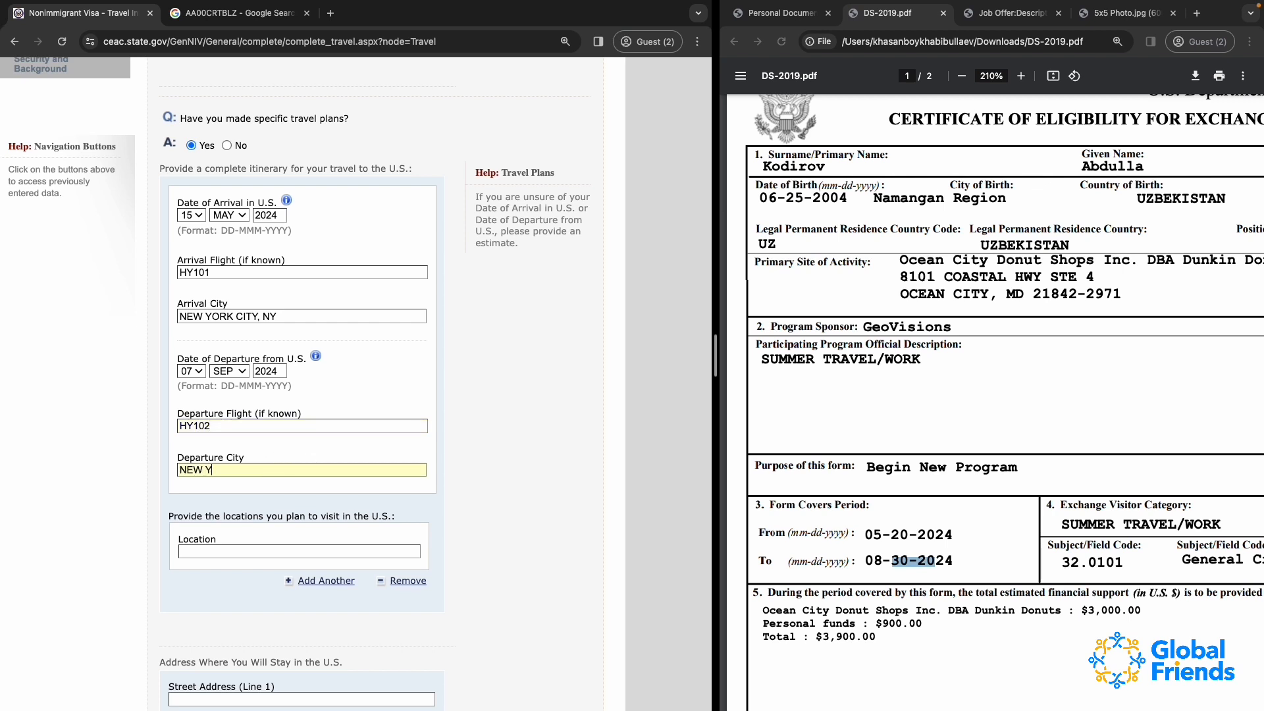
pyautogui.write('ORK CITY, NY')
# Enter NEW YORK CITY, NY as the first location planned to visit in the U.S
pyautogui.scroll(-2, 289, 549)
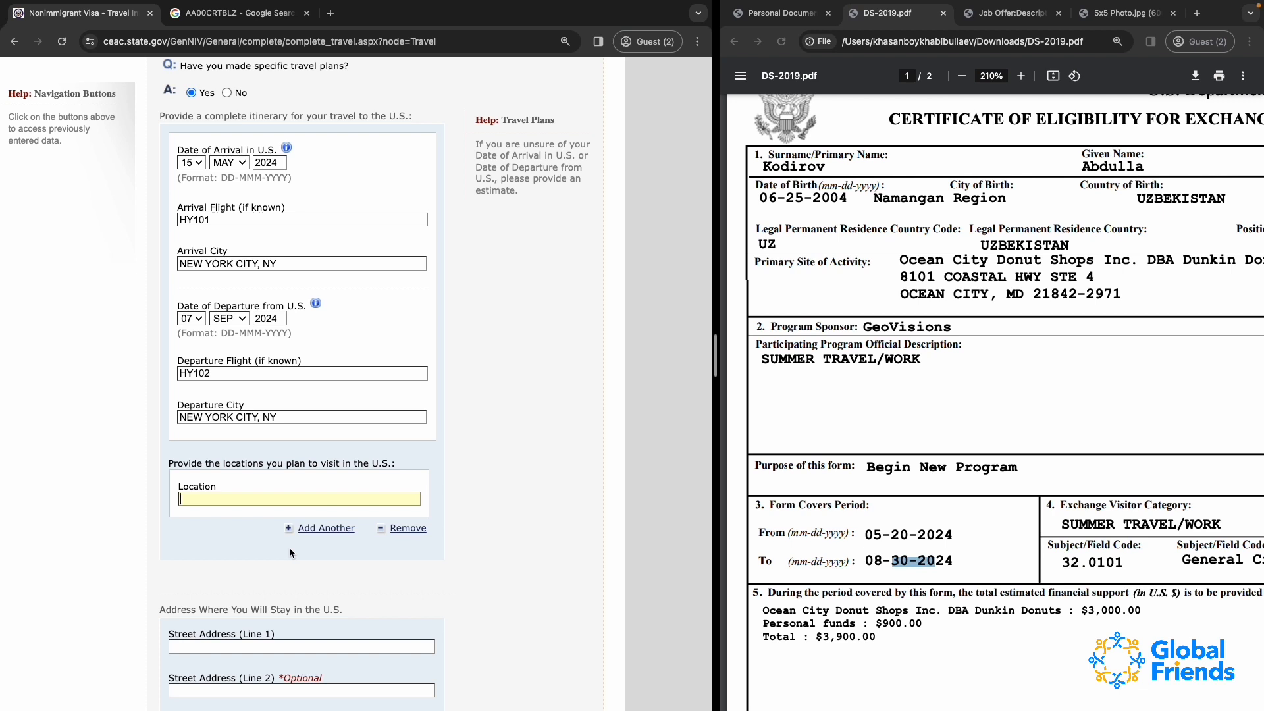
pyautogui.write('NEW YORK CITY, NY')
# Add a second location to visit and enter WASHINGTON D.C
pyautogui.click(245, 537)
pyautogui.scroll(-2, 224, 618)
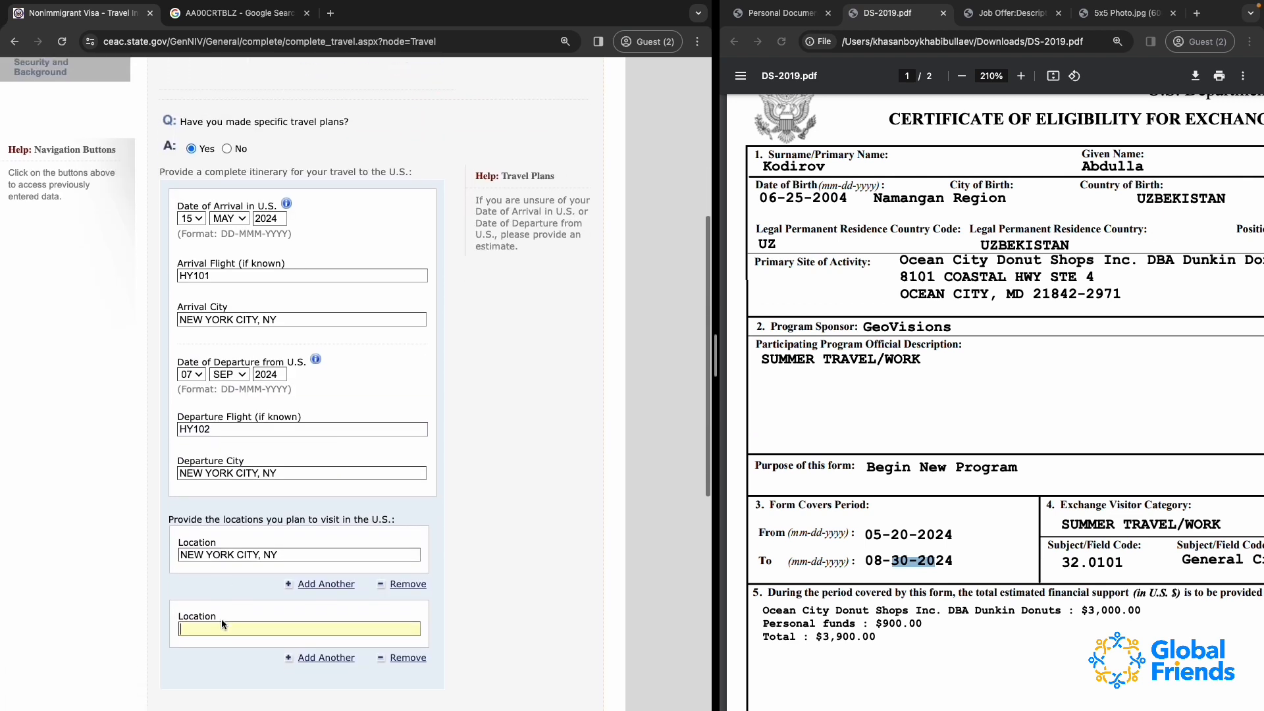
pyautogui.write('WASHIONG')
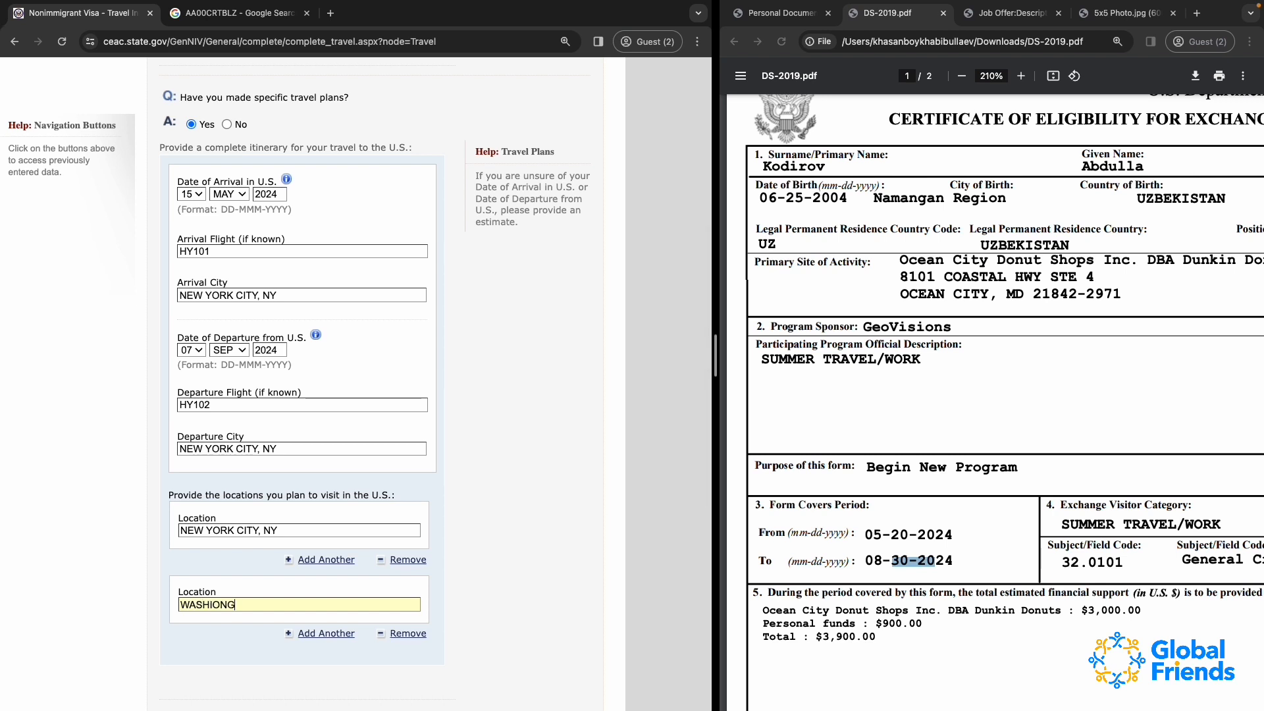
pyautogui.press('BackSpace')
pyautogui.press('BackSpace')
pyautogui.press('BackSpace')
pyautogui.write('NGTON D.C.')
# Add a third location to visit and enter ORLANDO, FL
pyautogui.click(293, 634)
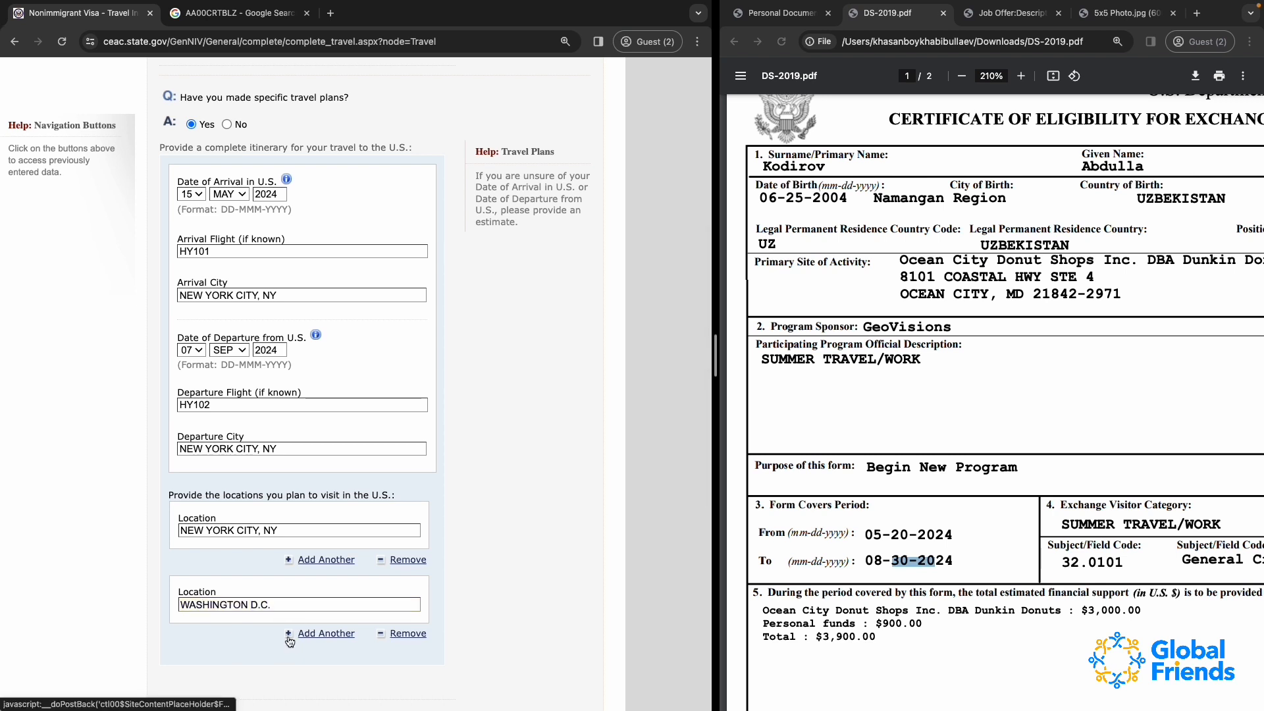
pyautogui.scroll(-1, 210, 675)
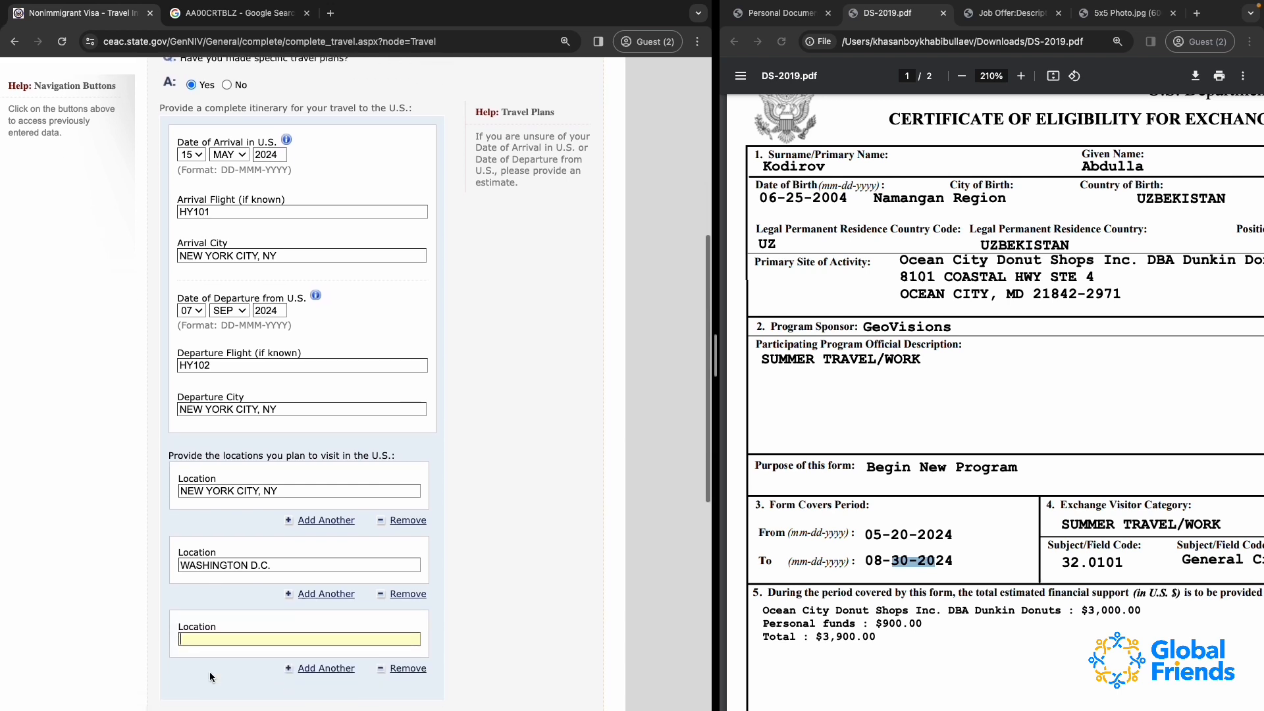
pyautogui.write('ORLANDO, ')
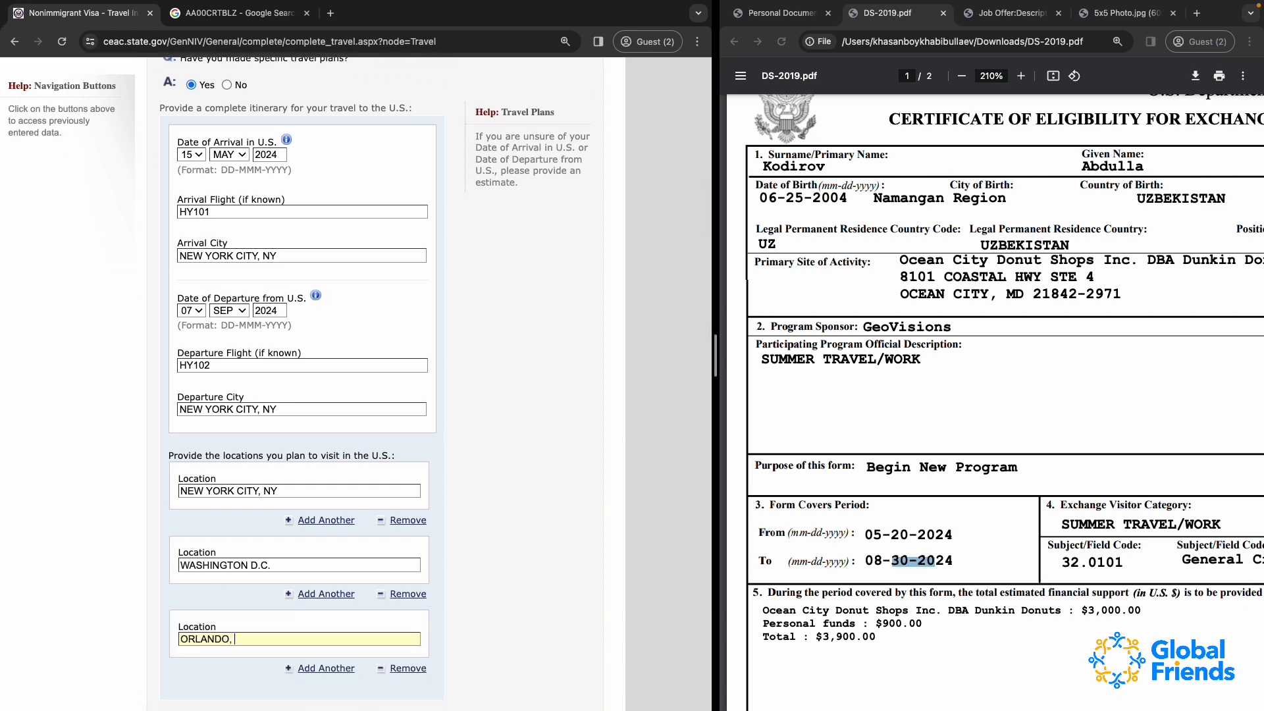
pyautogui.write('FL')
# Add a fourth location to visit and enter AUSTIN, TX
pyautogui.scroll(-2, 329, 667)
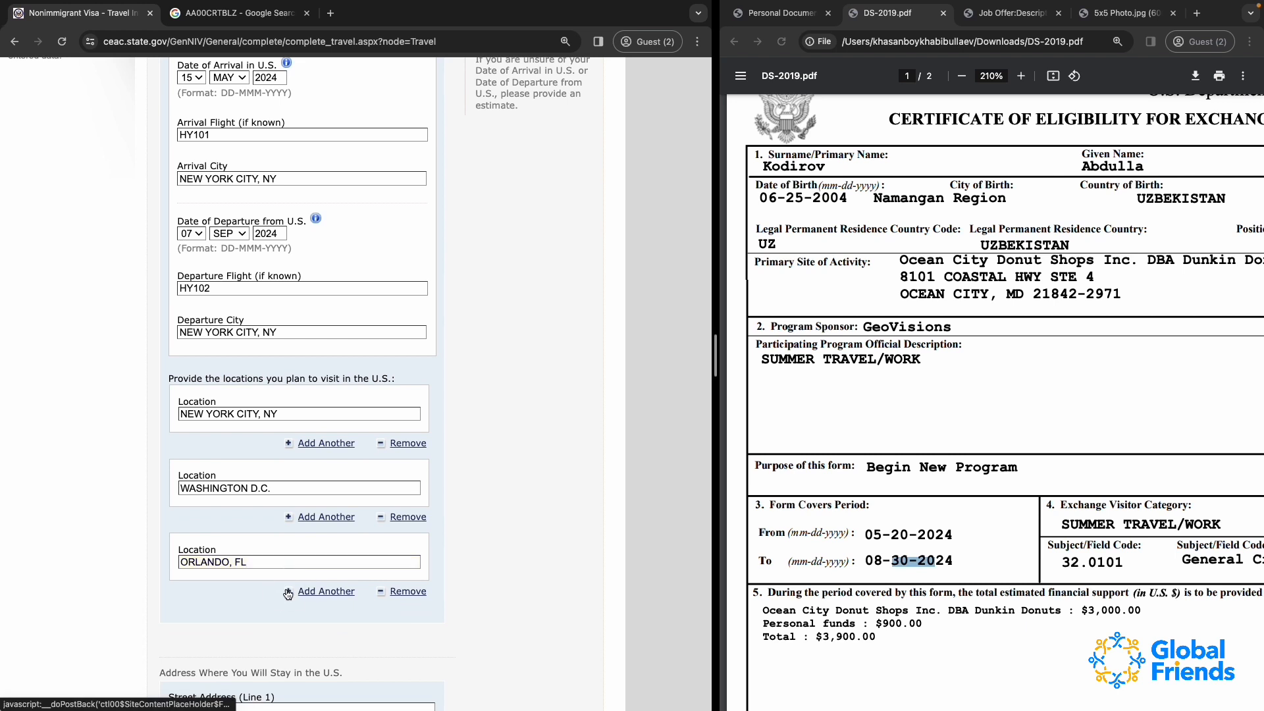
pyautogui.click(288, 592)
pyautogui.write('A')
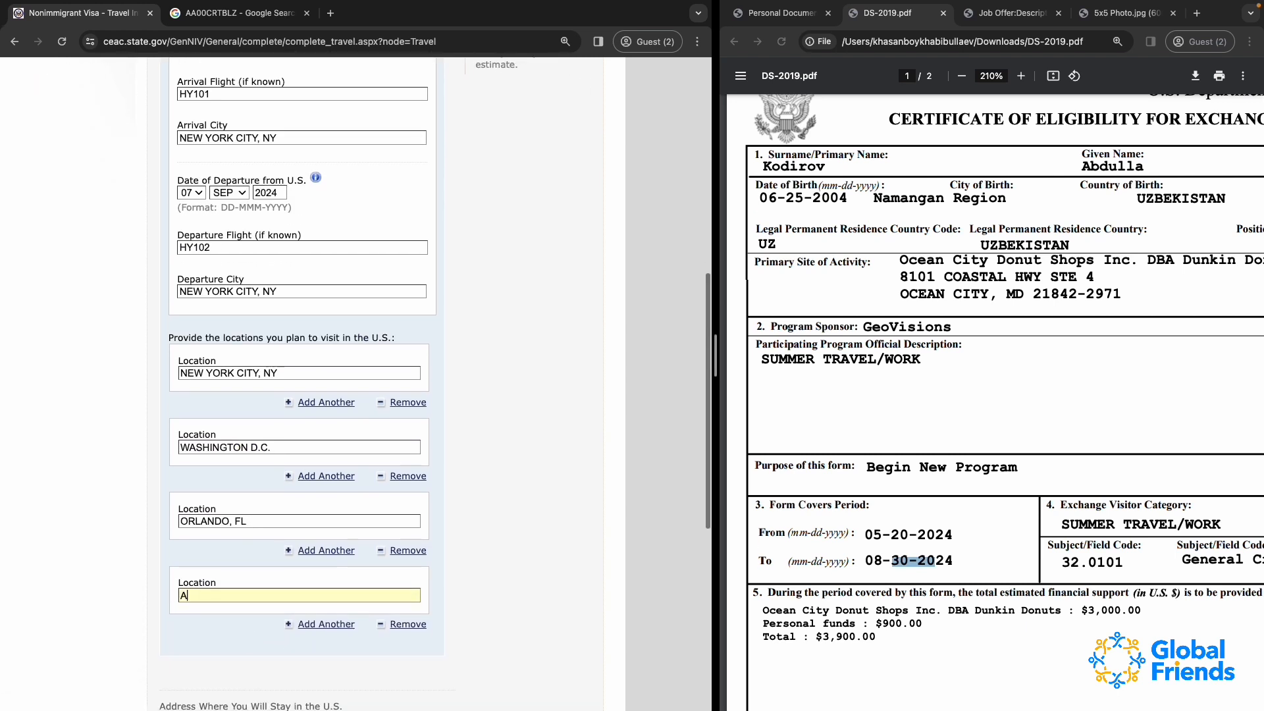
pyautogui.write('USTIN, TX')
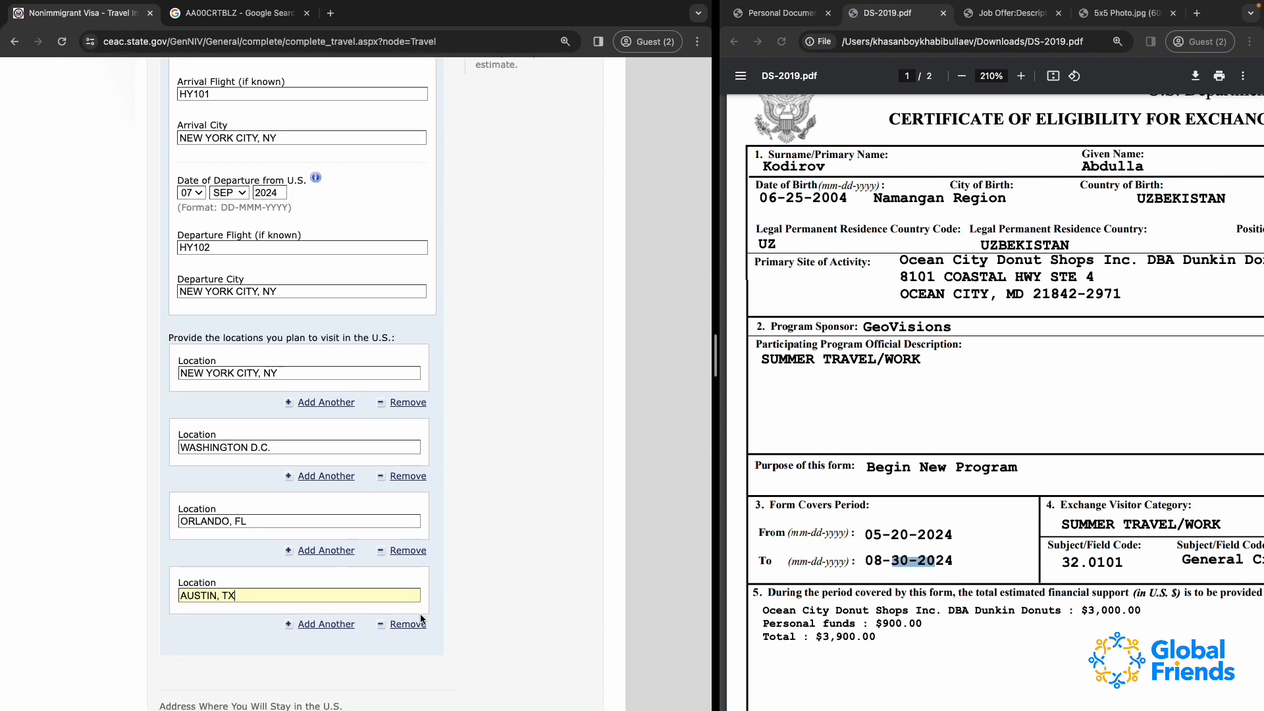
# Copy the street part of the site of activity address from Job Offer:Description.pdf into Street Address (Line 1) of the U.S. stay address
pyautogui.scroll(-5, 421, 619)
pyautogui.scroll(-3, 433, 484)
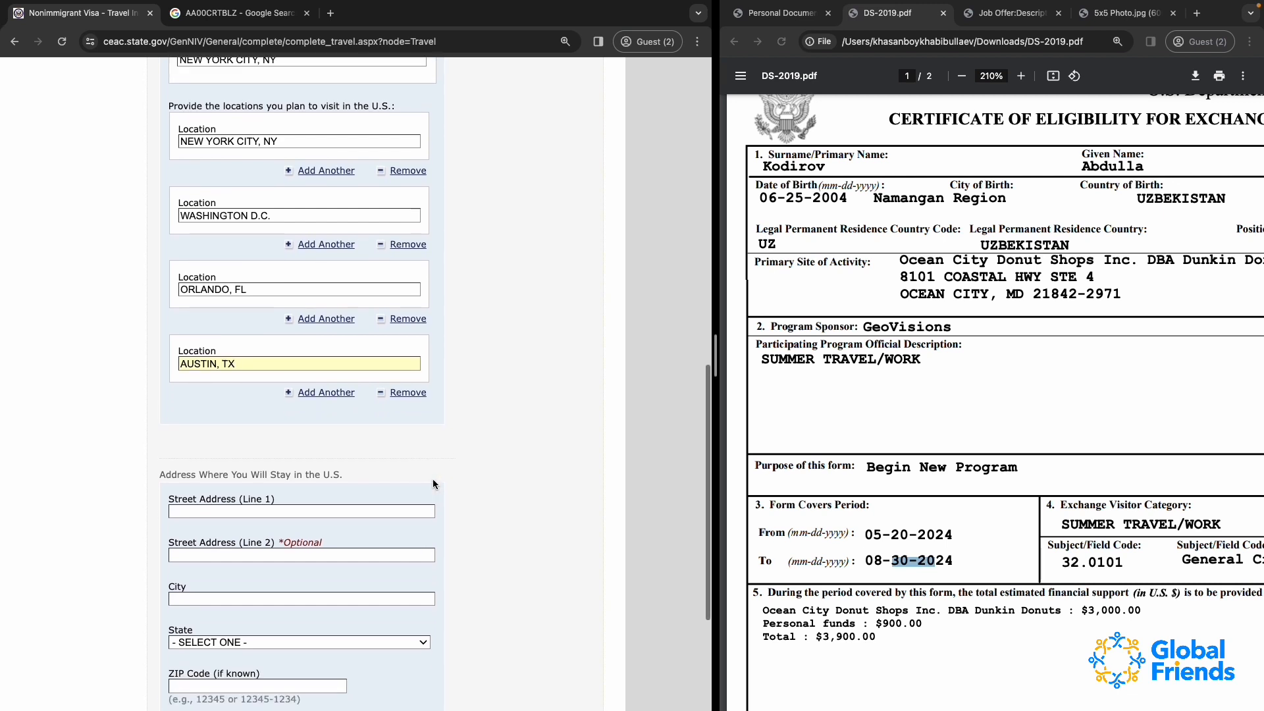
pyautogui.click(206, 347)
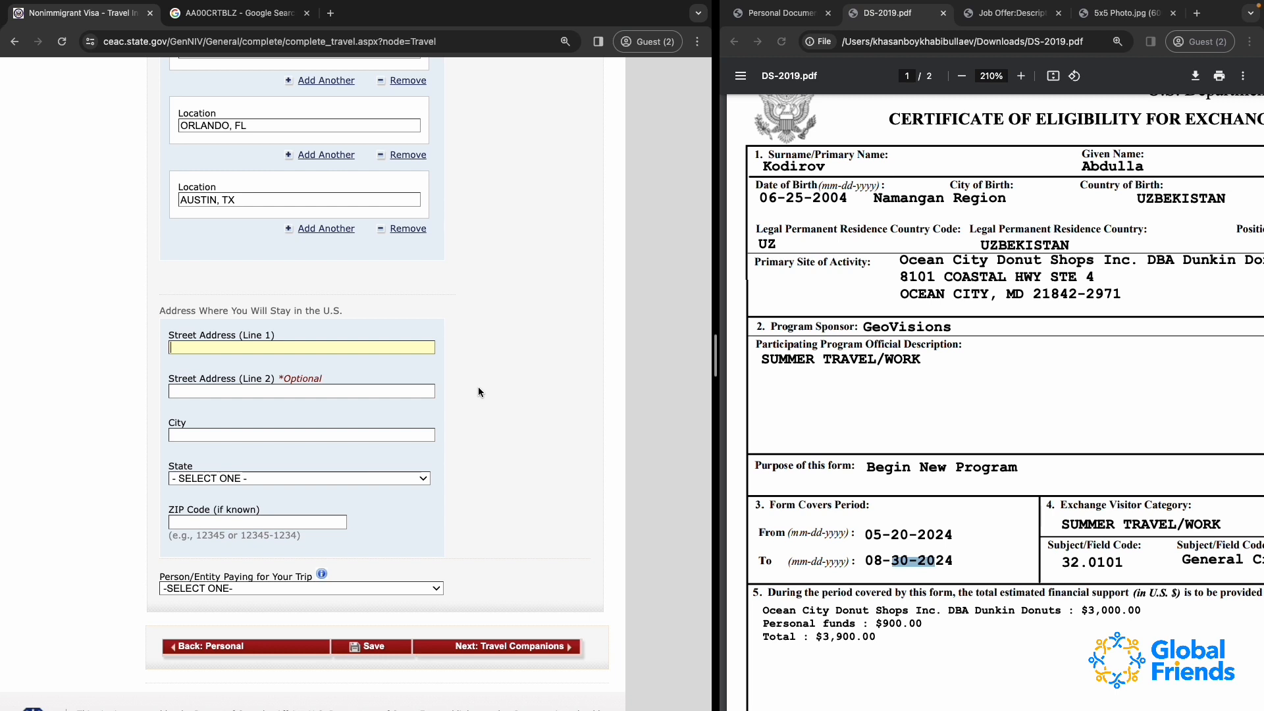
pyautogui.click(1007, 13)
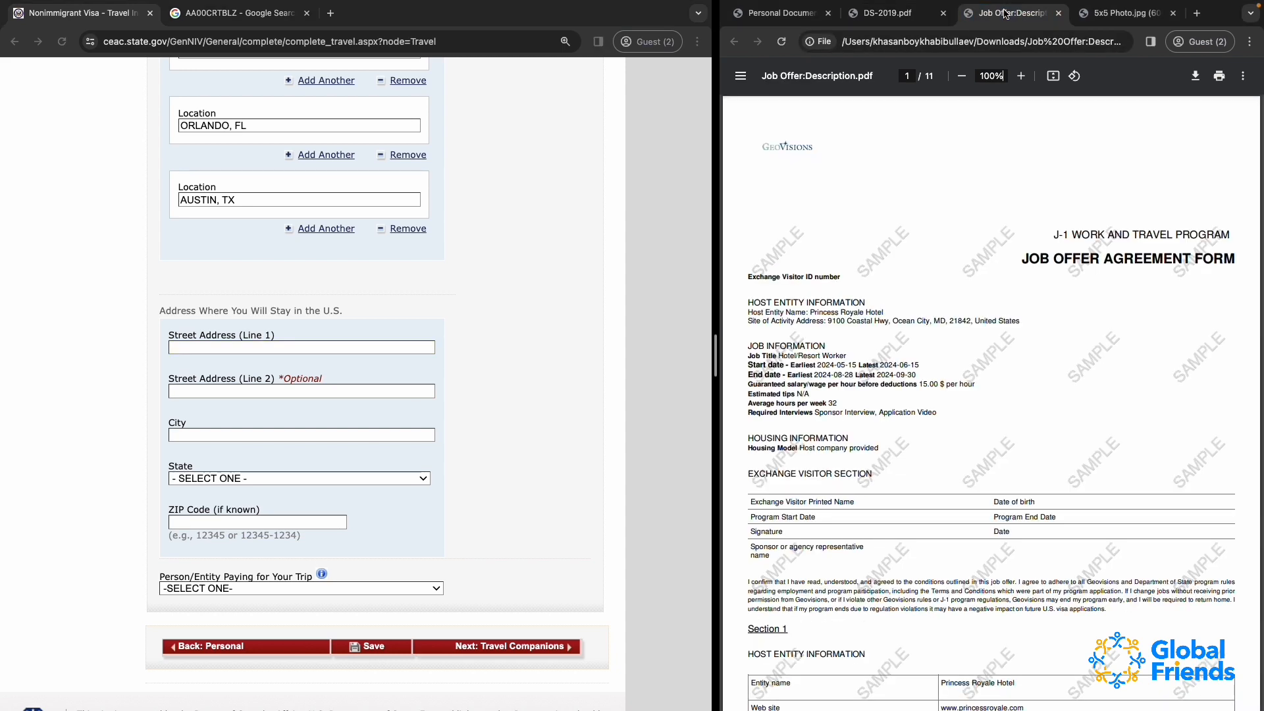
pyautogui.scroll(-1, 962, 572)
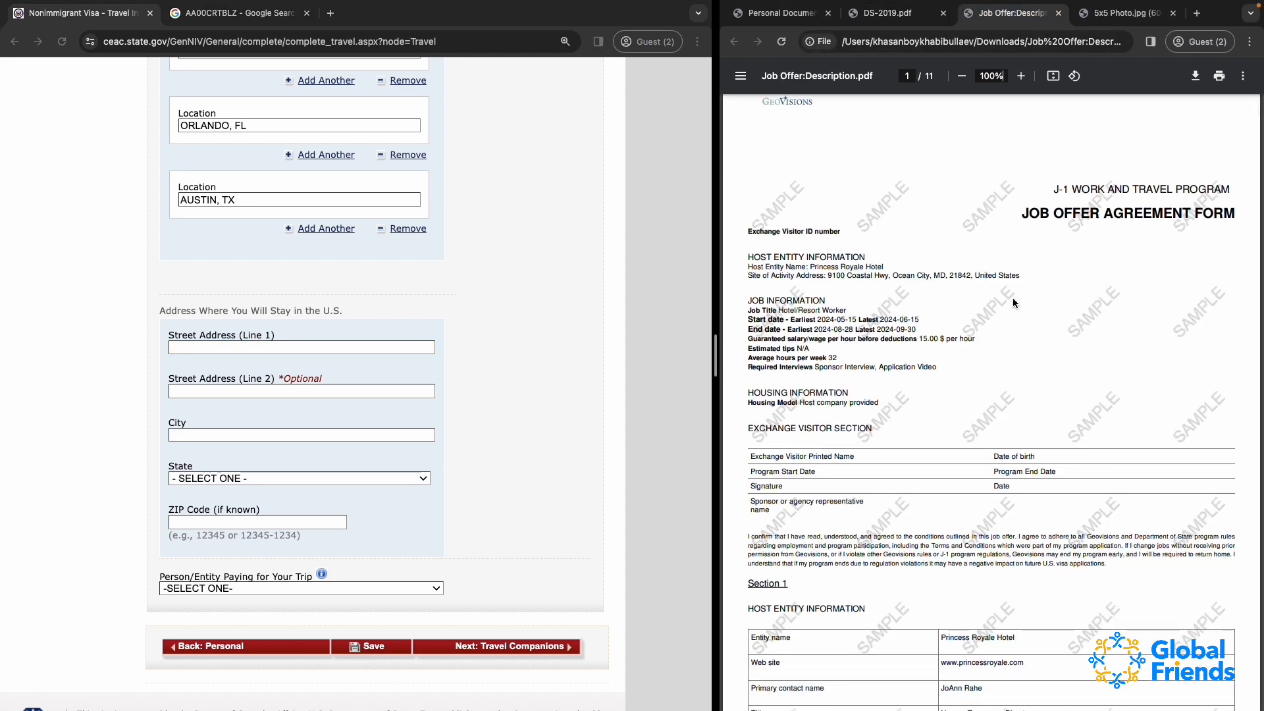
pyautogui.click(887, 13)
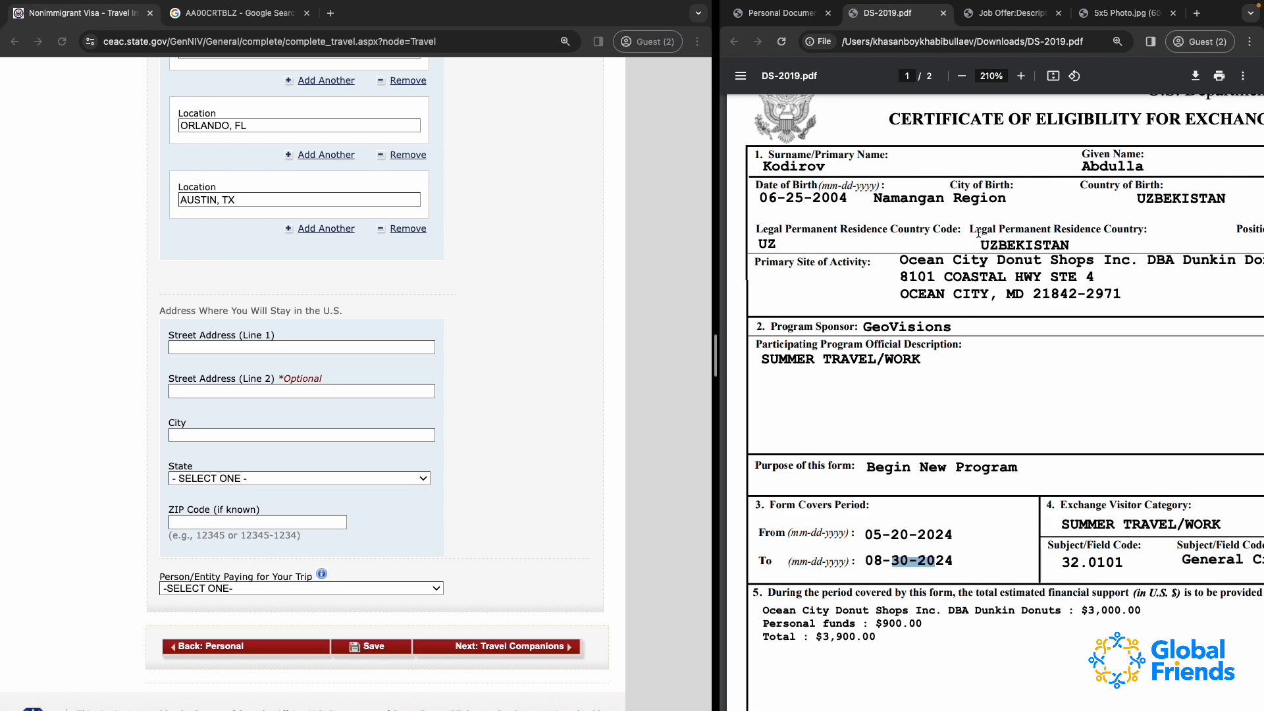
pyautogui.click(1007, 13)
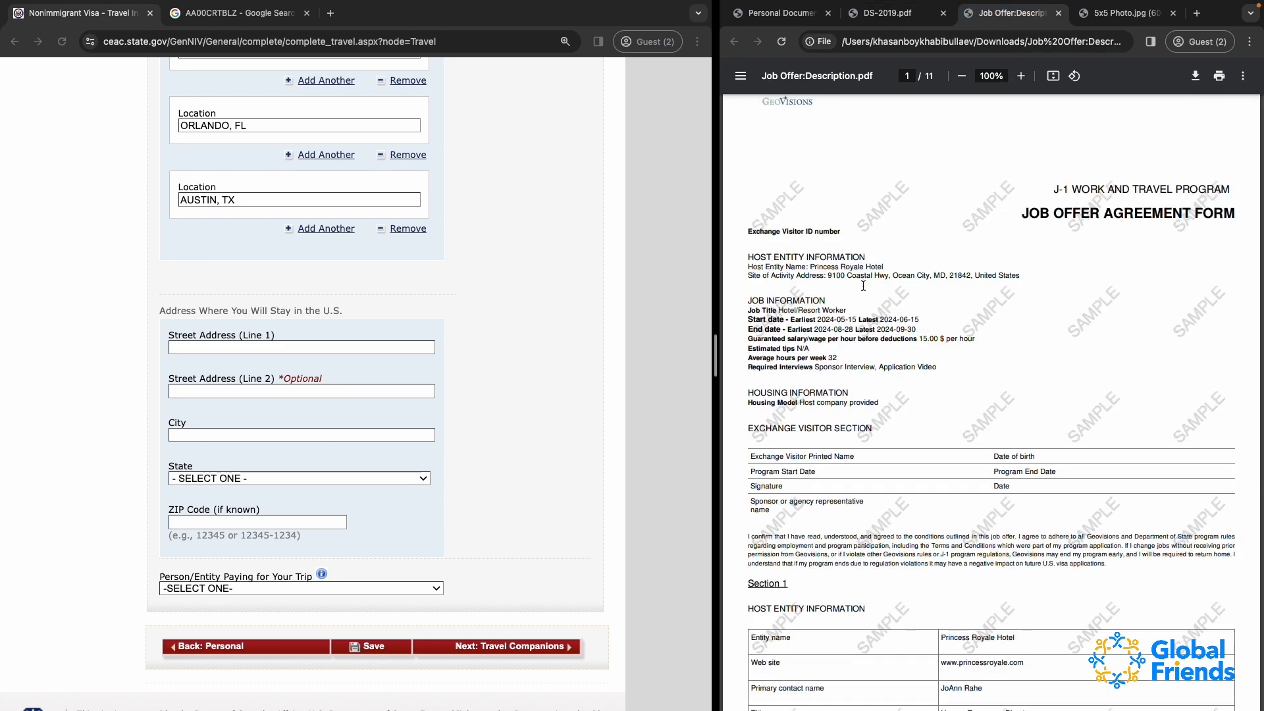
pyautogui.scroll(2, 863, 285)
pyautogui.moveTo(810, 271); pyautogui.dragTo(901, 270)
pyautogui.press('super+c')
pyautogui.click(209, 347)
pyautogui.press('super+v')
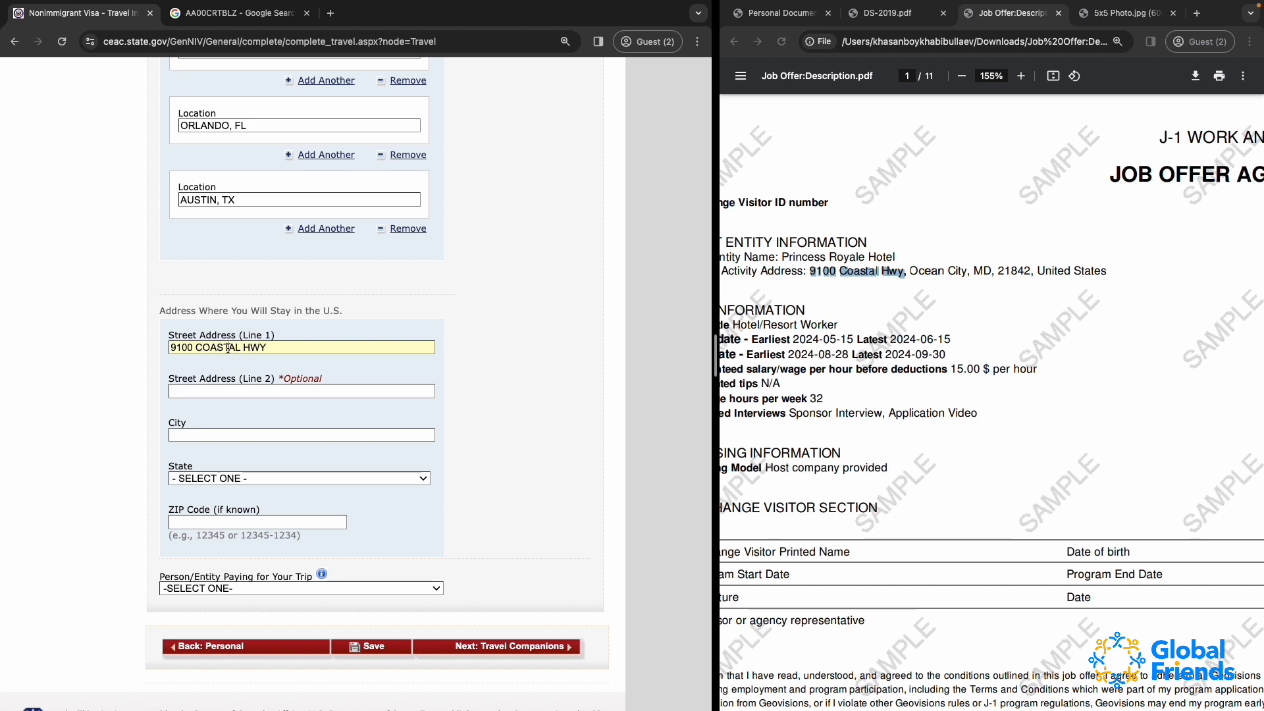
# Set the city of the U.S. stay address to OCEAN CITY and the state to MARYLAND
pyautogui.click(291, 393)
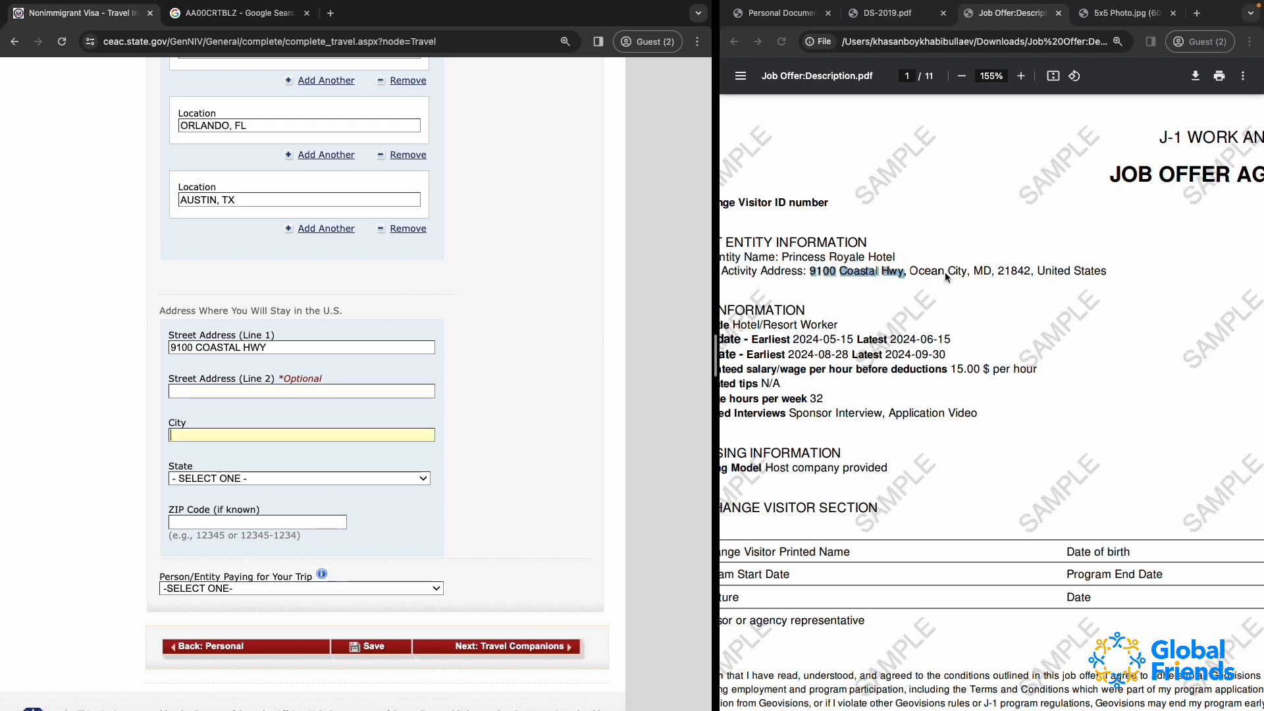
pyautogui.write('OCEAN')
pyautogui.write(' CITY')
pyautogui.click(263, 478)
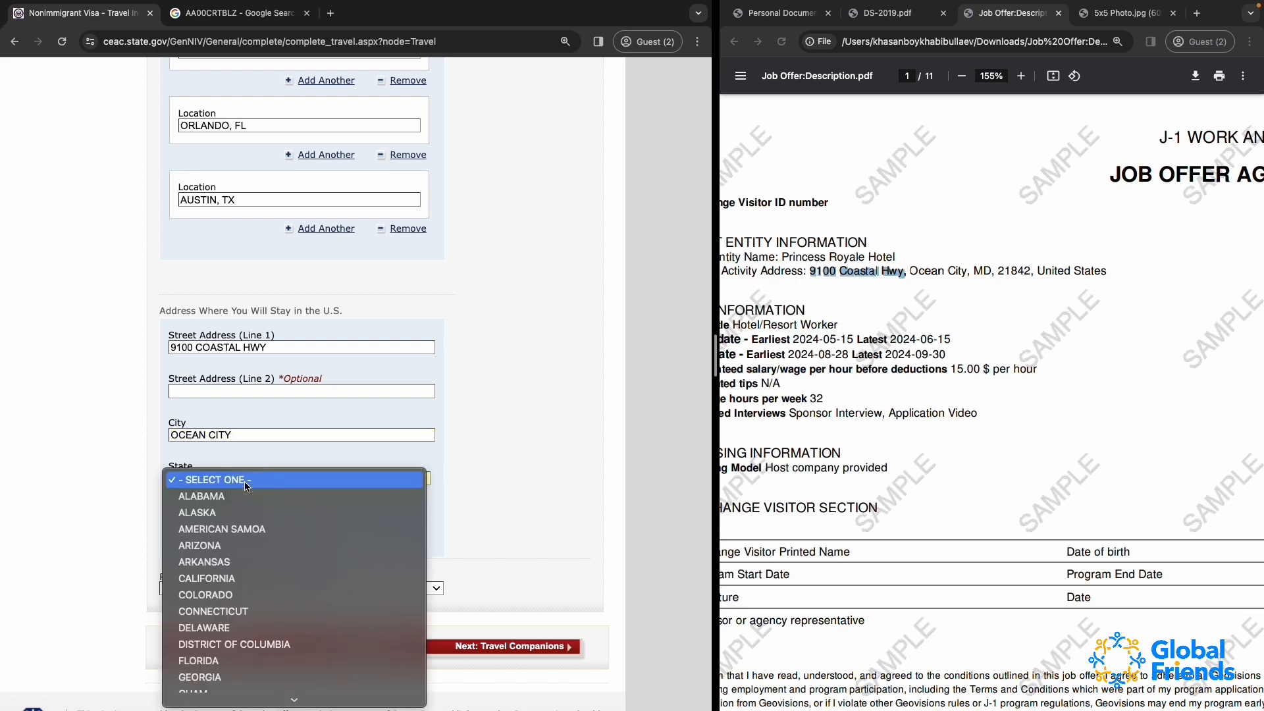
pyautogui.write('mar')
pyautogui.press('Return')
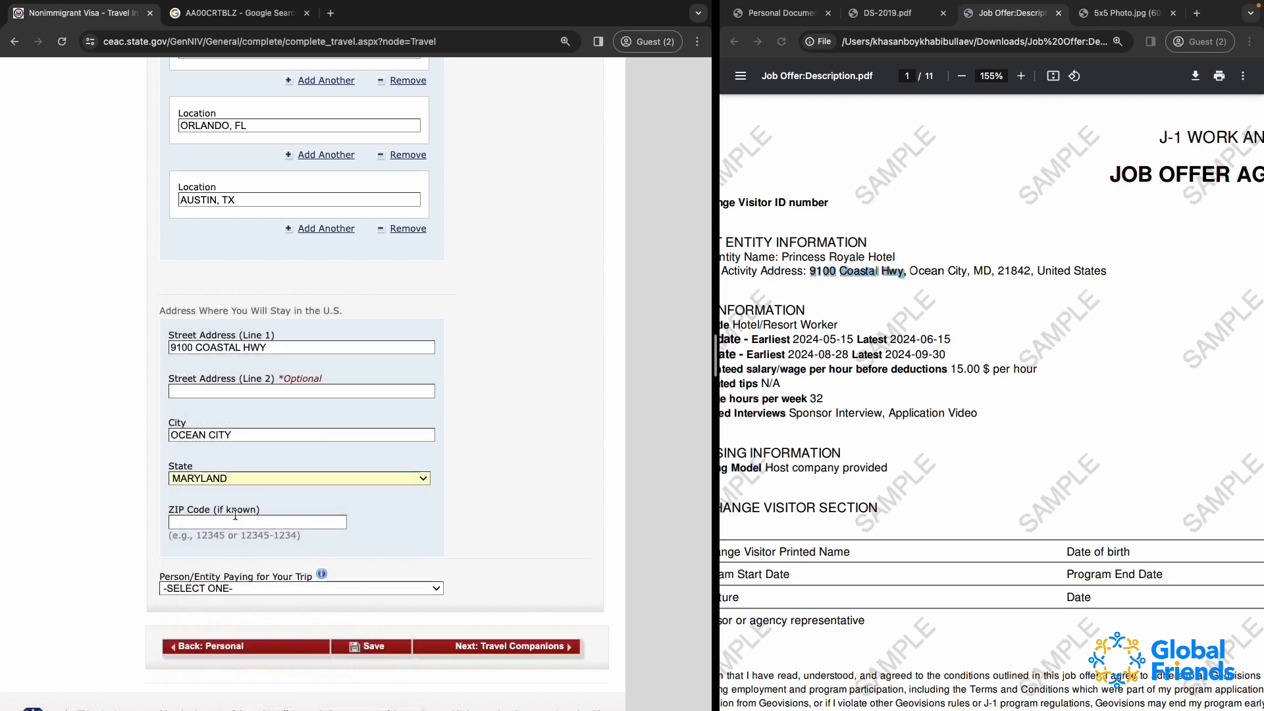
# Fill in the ZIP code of the U.S. stay address from the site of activity address in the job offer
pyautogui.click(218, 524)
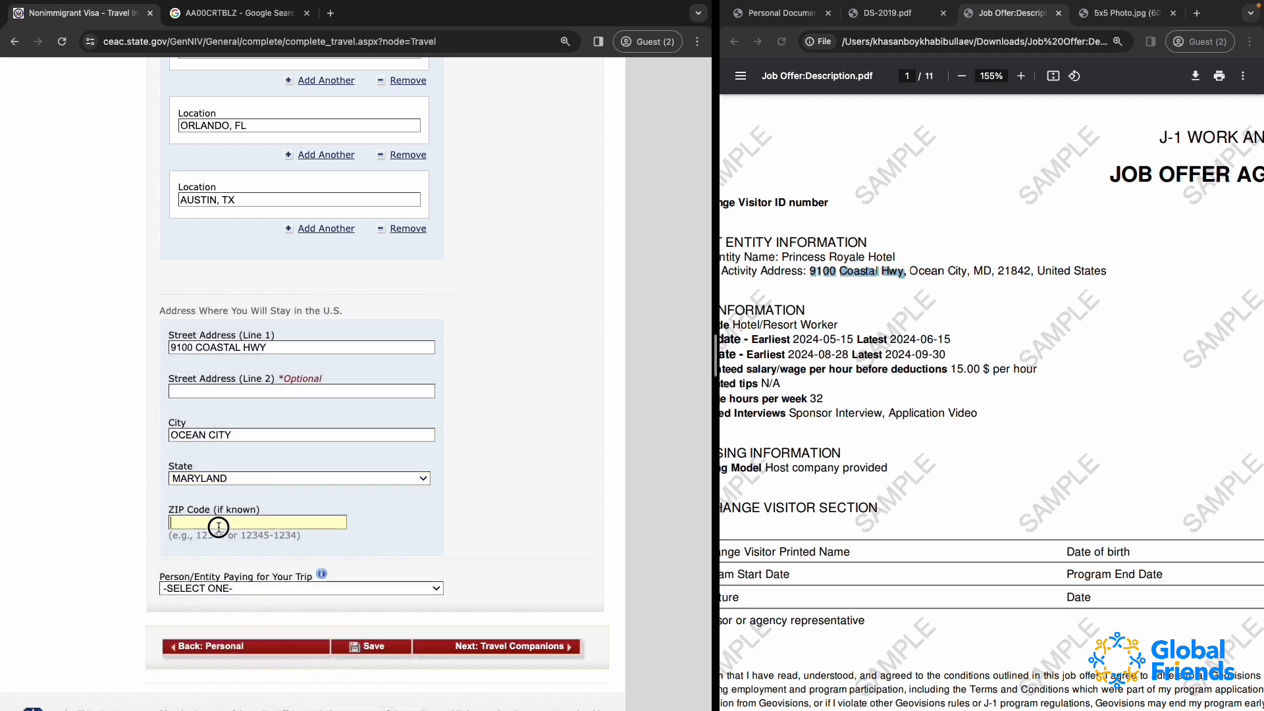
pyautogui.click(996, 270)
pyautogui.click(201, 523)
pyautogui.write('21842')
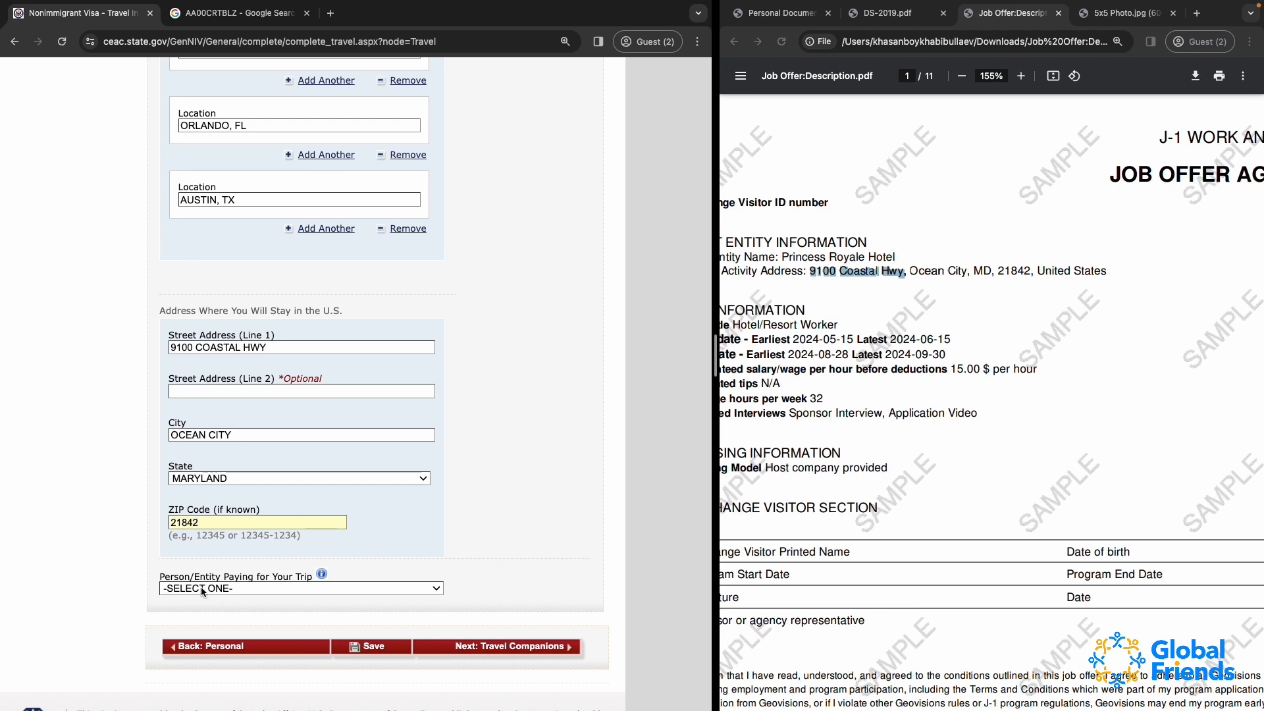
pyautogui.click(390, 517)
# Set the Person/Entity Paying for Your Trip to OTHER PERSON, opening the payer's information fields
pyautogui.scroll(-2, 390, 517)
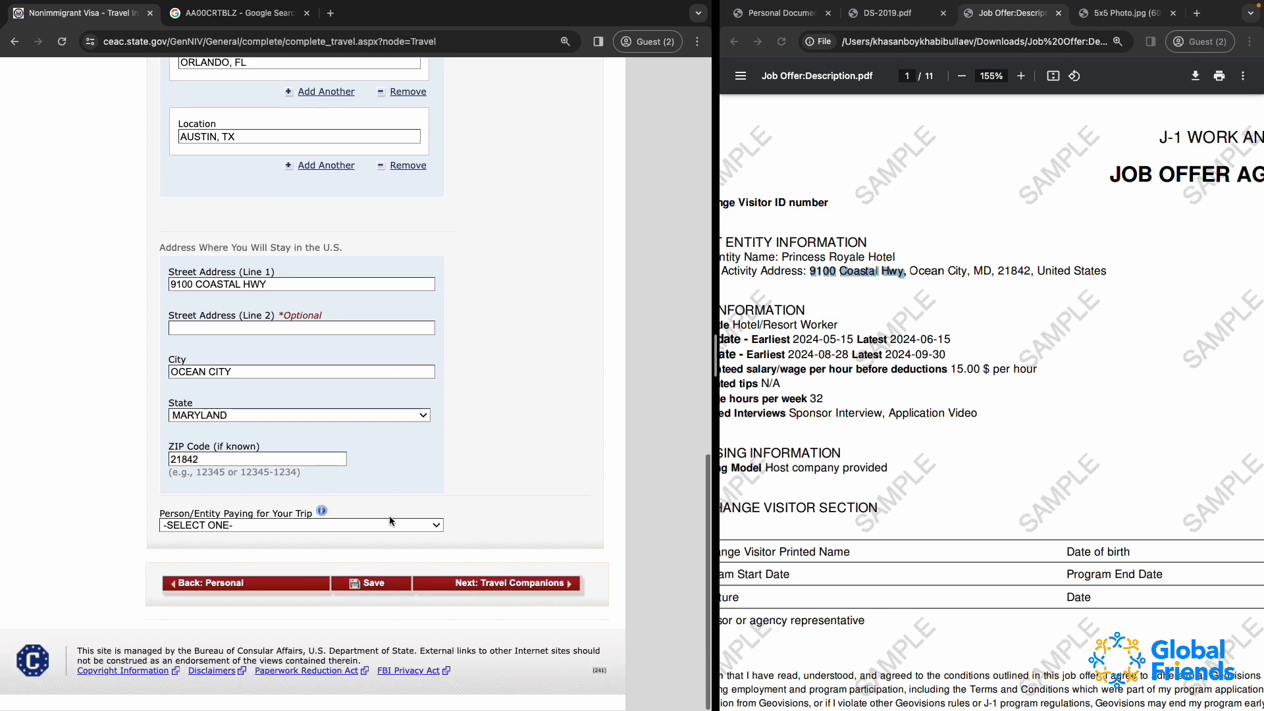
pyautogui.click(243, 527)
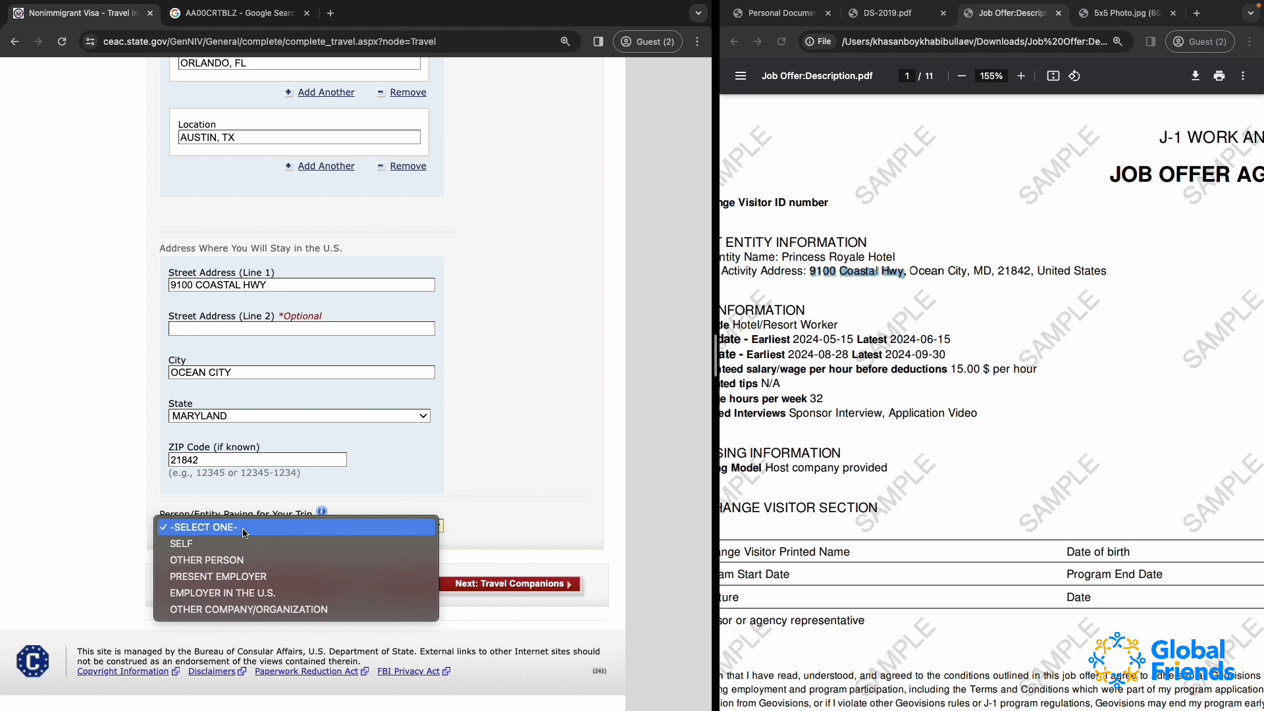
pyautogui.click(228, 559)
pyautogui.scroll(-1, 229, 564)
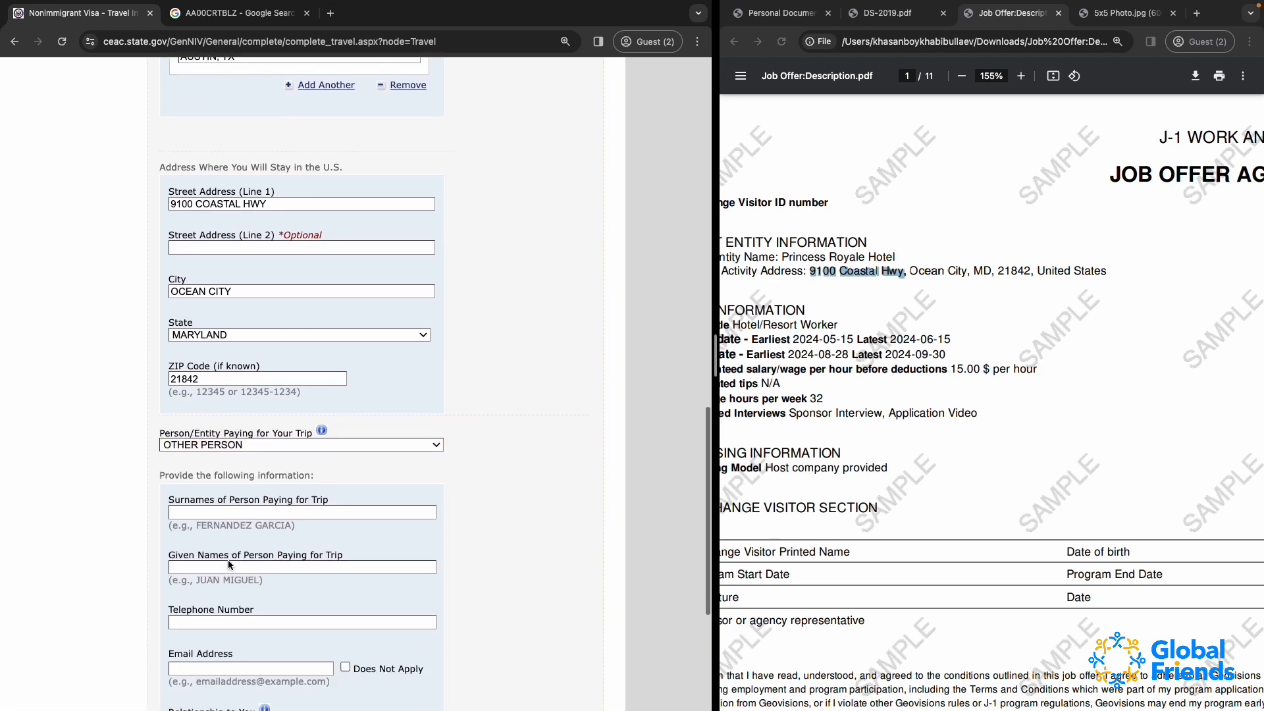
# Enter the surname and the given name of the person paying for the trip in their separate fields
pyautogui.click(213, 506)
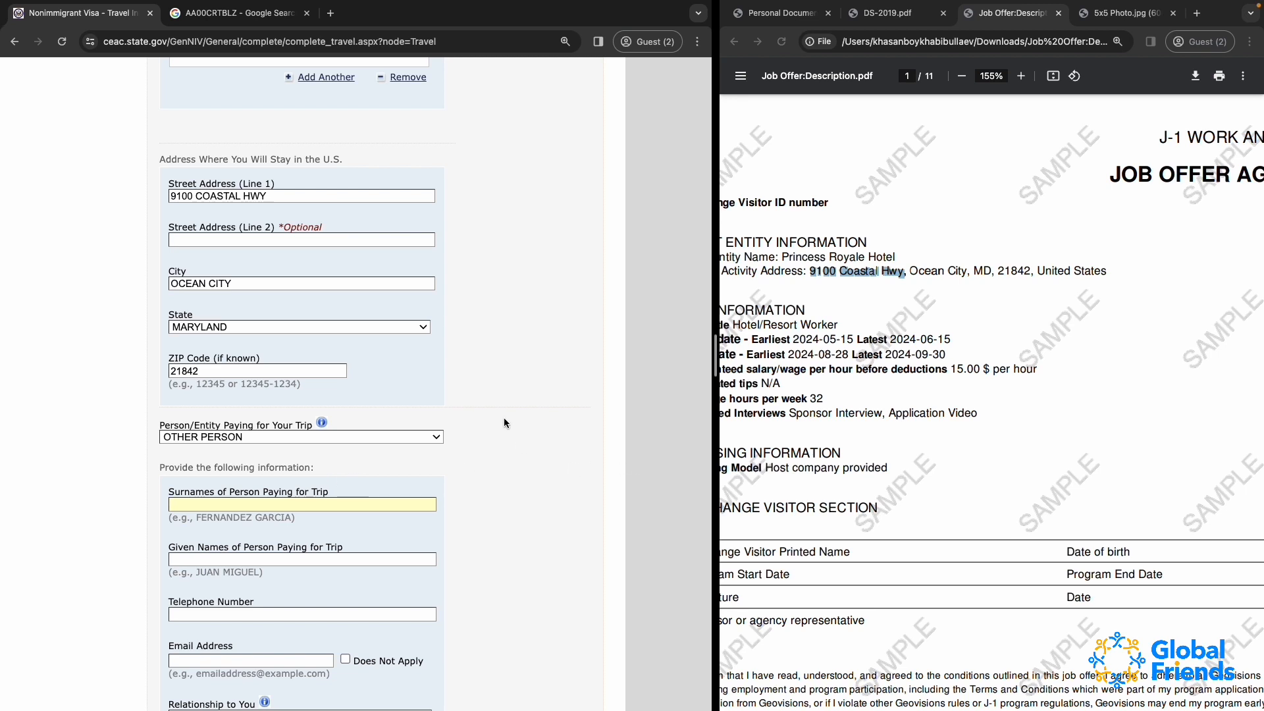
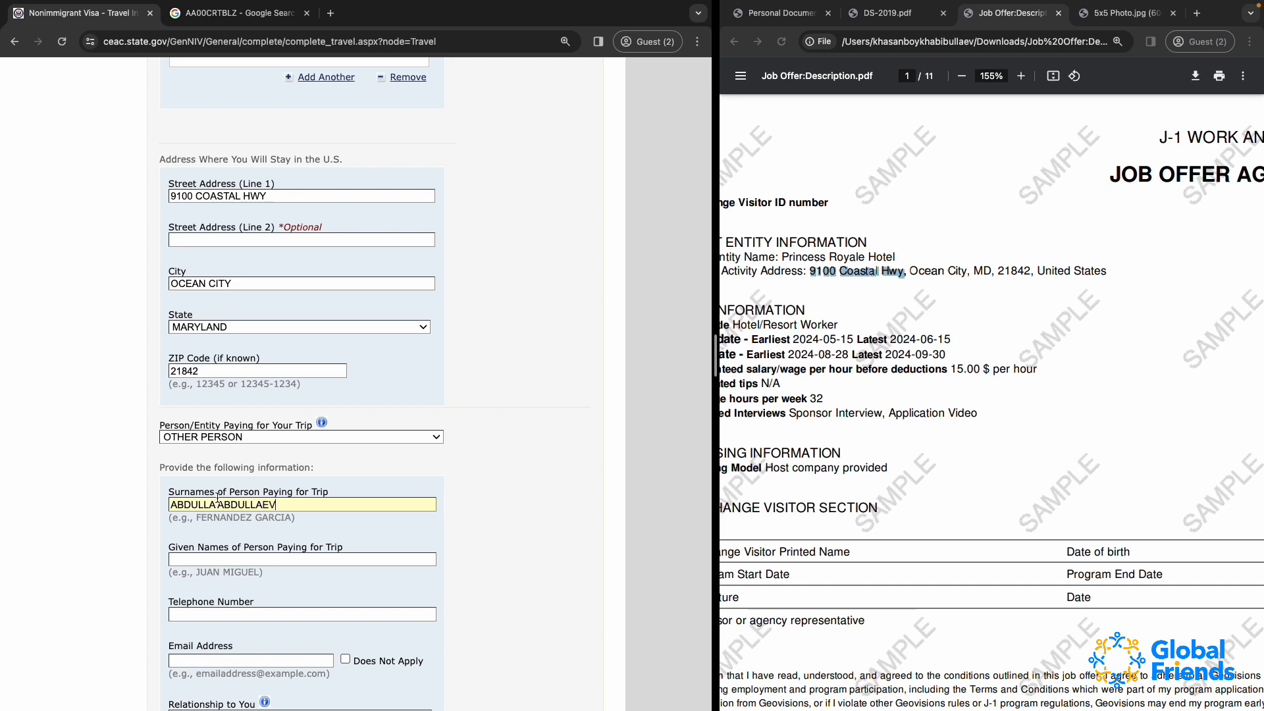
pyautogui.moveTo(218, 498); pyautogui.dragTo(123, 502)
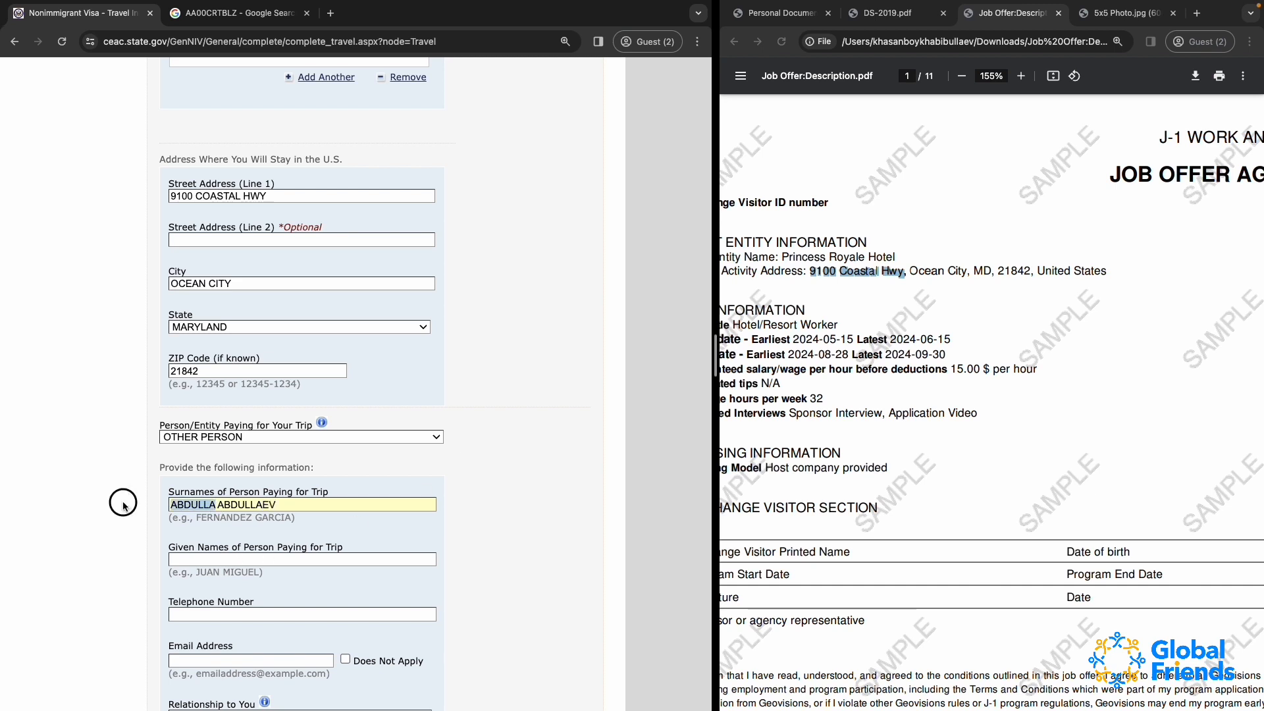
pyautogui.press('BackSpace')
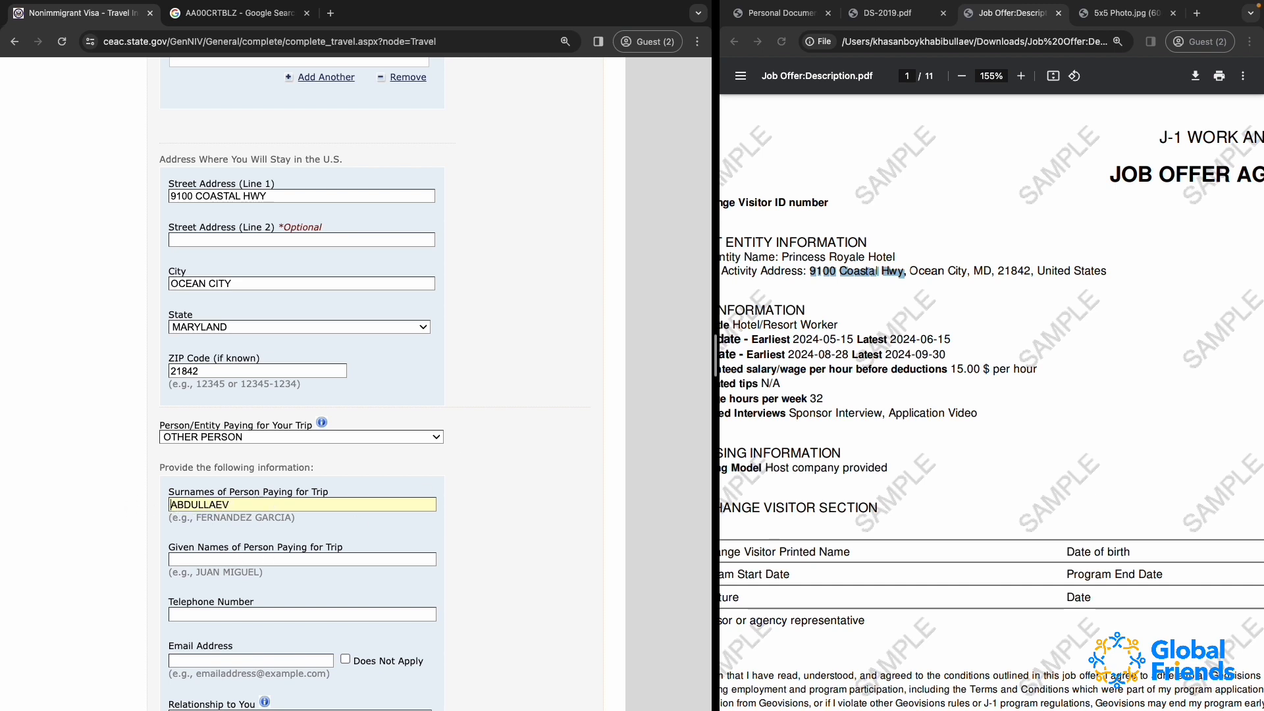
pyautogui.click(212, 559)
pyautogui.write('ABDULLA')
pyautogui.scroll(-2, 215, 561)
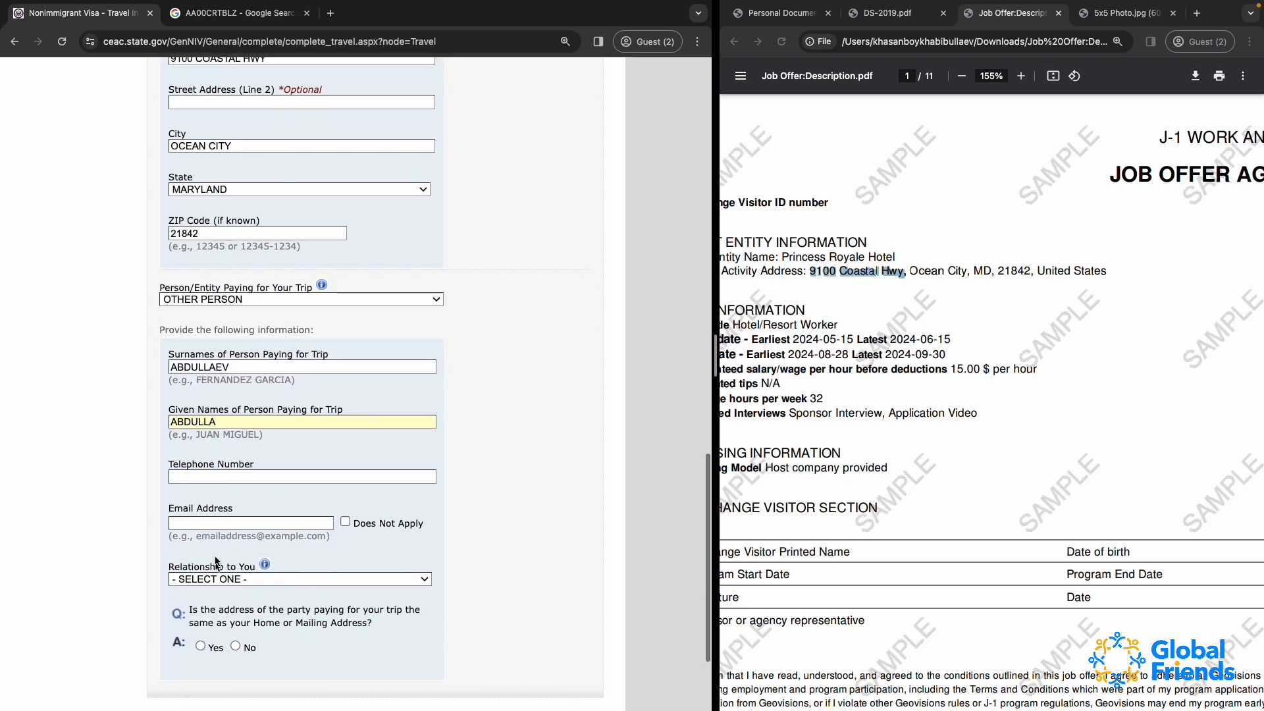
pyautogui.click(210, 422)
# Fill in the payer's telephone number and mark the payer's email address as Does Not Apply
pyautogui.click(194, 474)
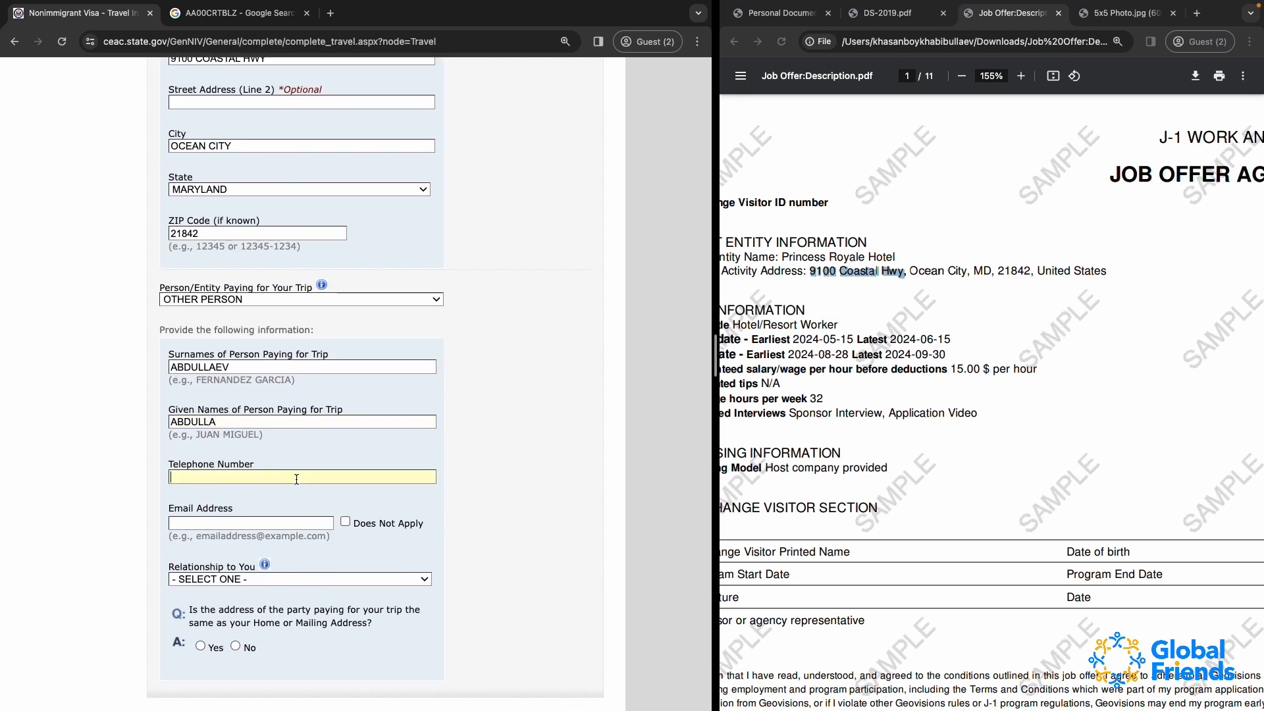
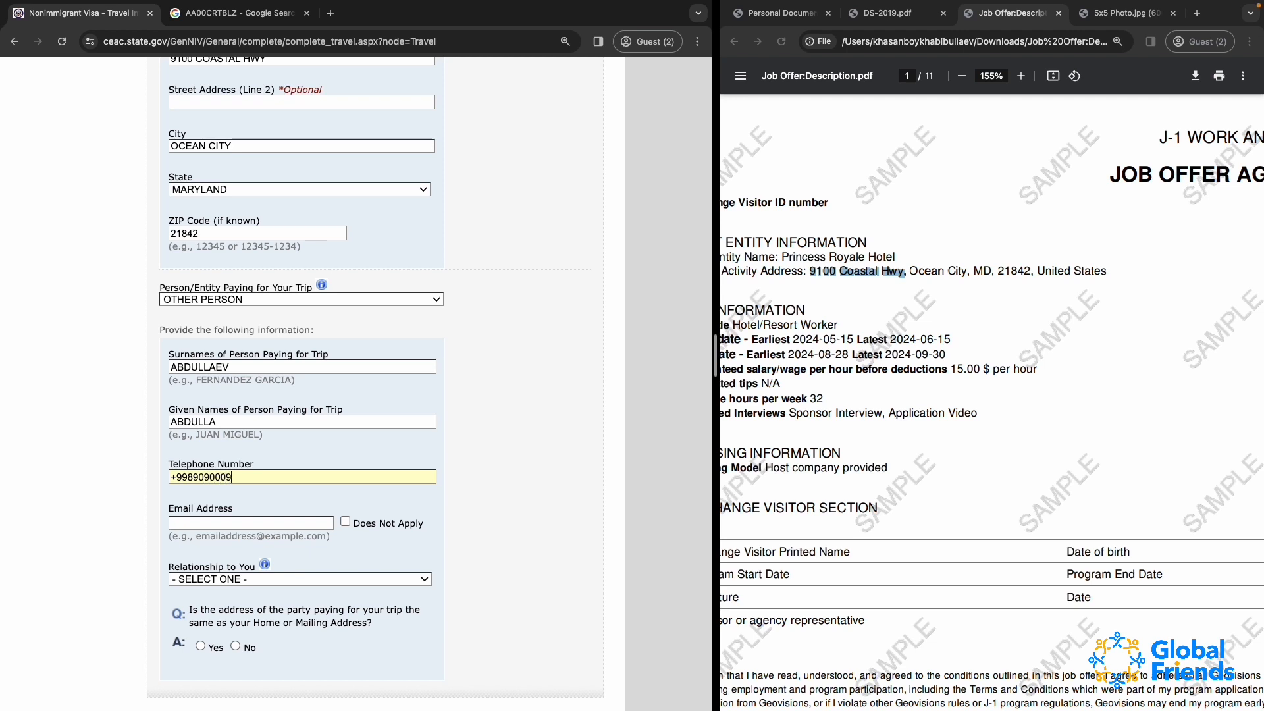
pyautogui.scroll(-1, 260, 517)
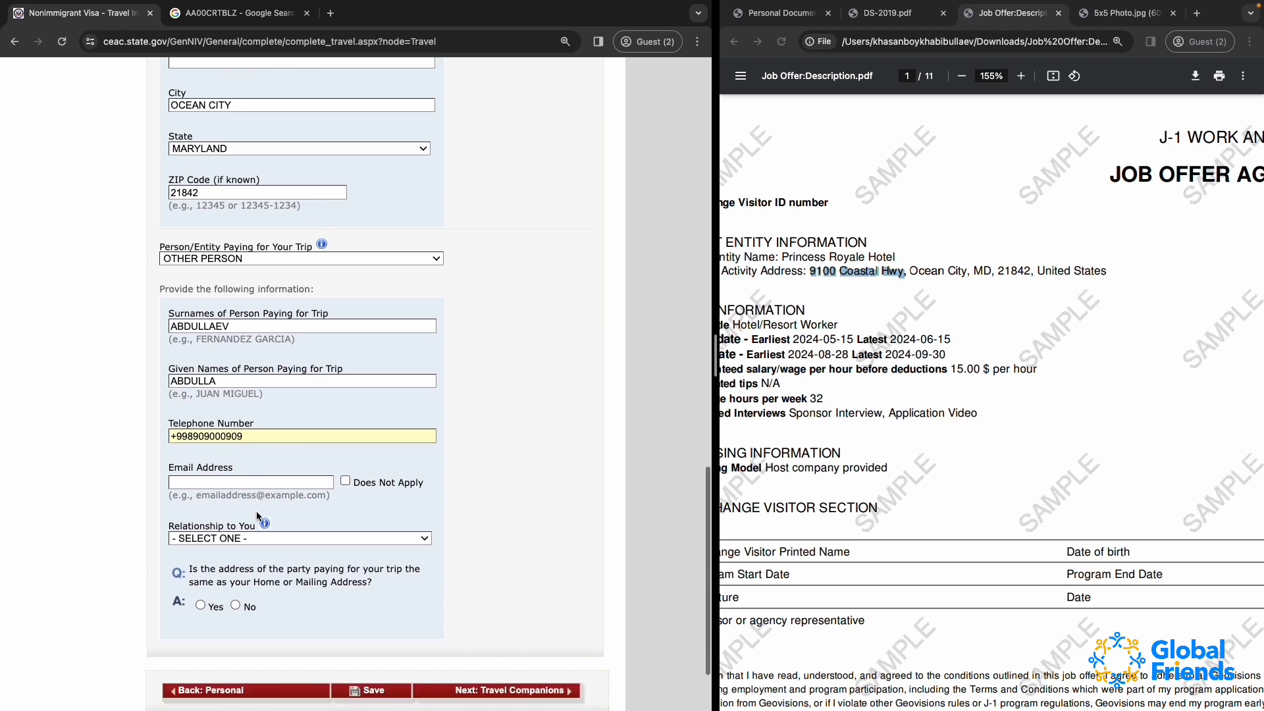
pyautogui.click(345, 481)
# Try PARENT, OTHER RELATIVE and OTHER as the payer's relationship to the applicant
pyautogui.scroll(-1, 361, 487)
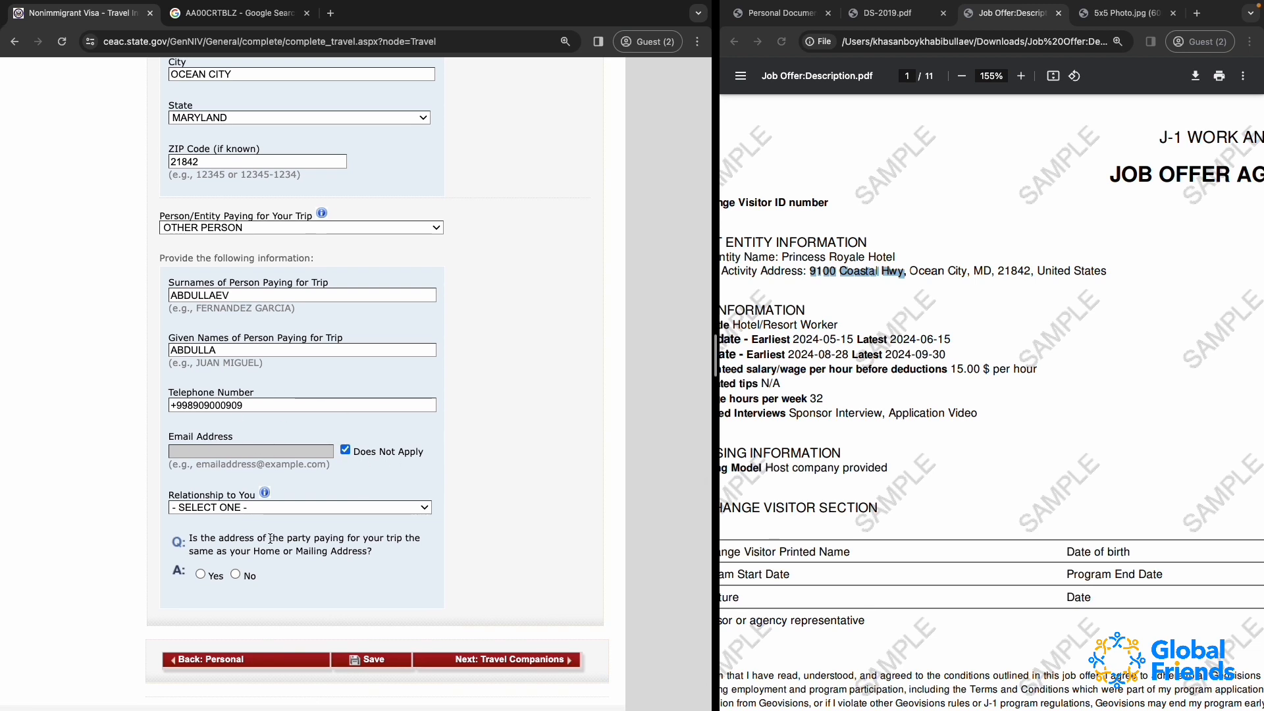
pyautogui.click(243, 507)
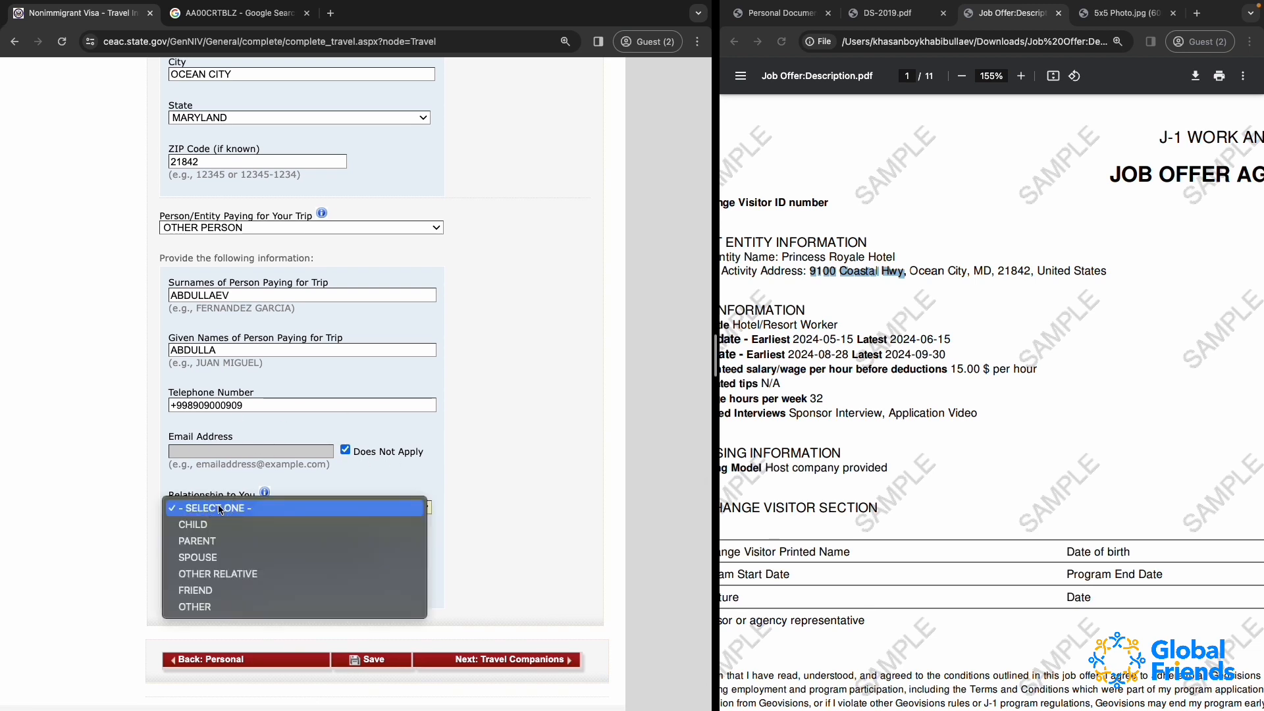
pyautogui.click(243, 540)
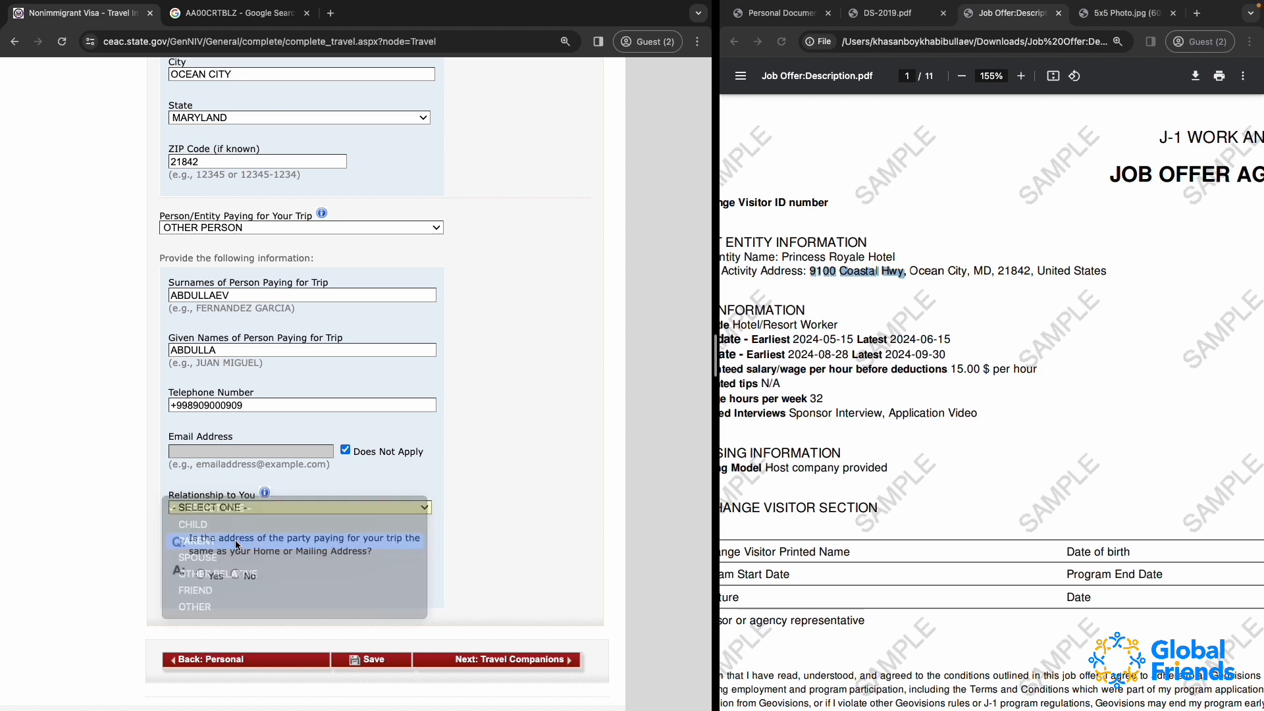
pyautogui.click(212, 506)
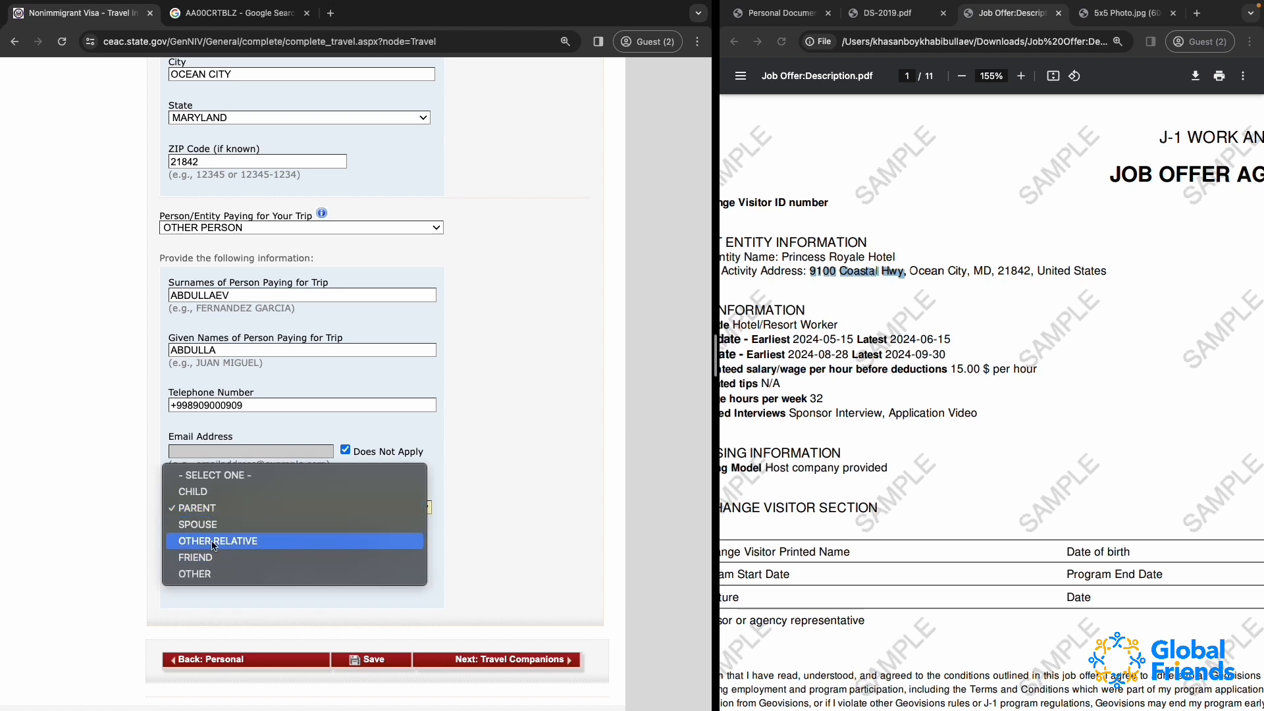
pyautogui.click(231, 540)
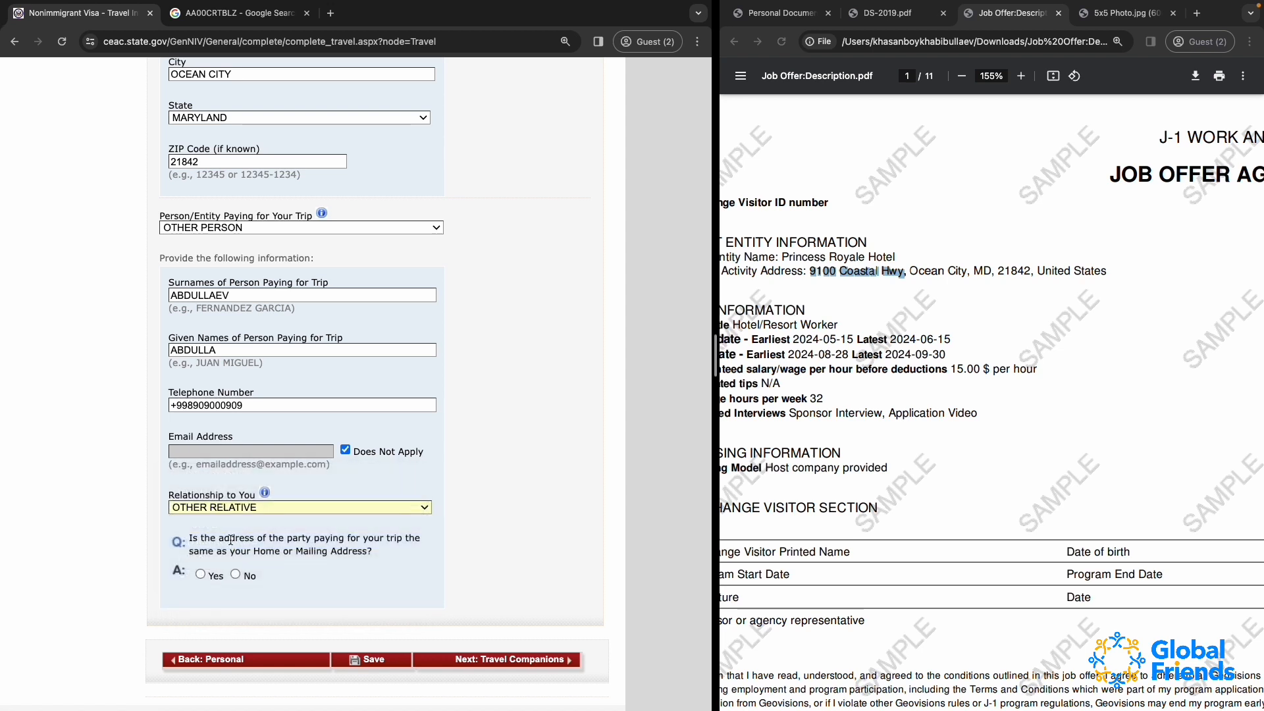
pyautogui.click(259, 512)
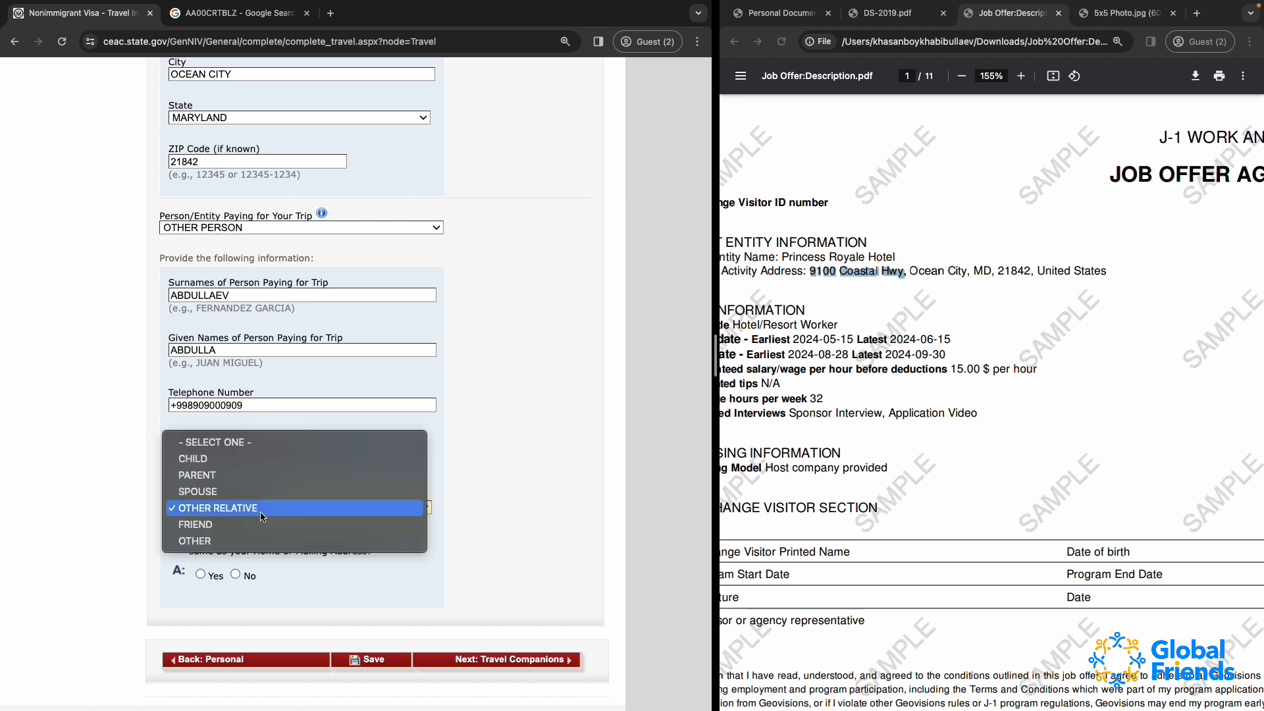
pyautogui.click(210, 540)
pyautogui.scroll(-1, 211, 540)
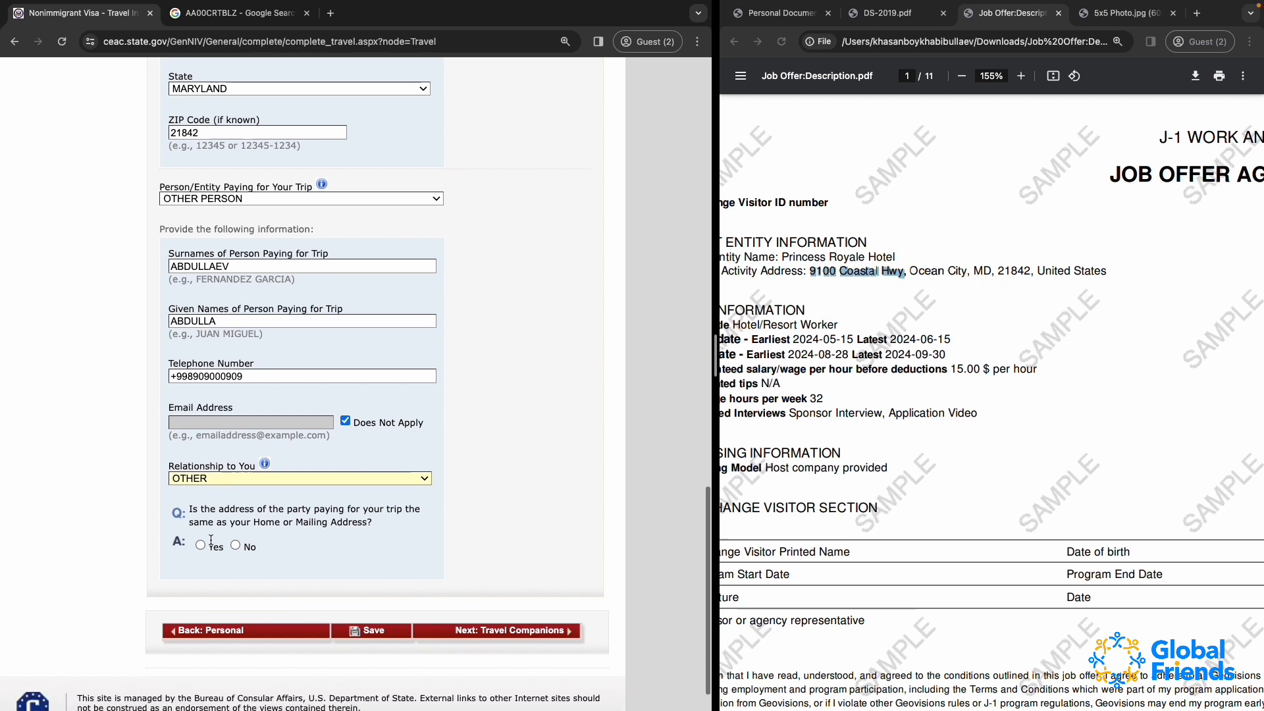
# Set the payer's relationship to PARENT and answer Yes to the payer's address matching the home or mailing address
pyautogui.click(263, 478)
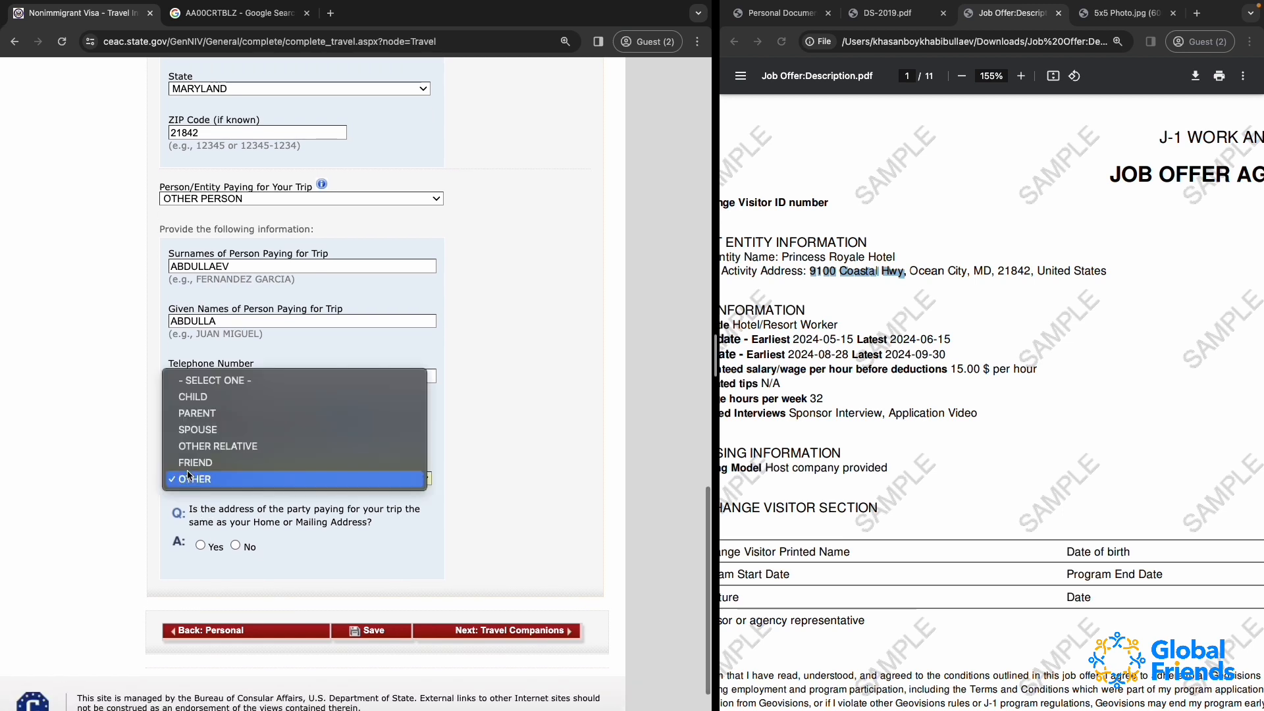
pyautogui.click(243, 416)
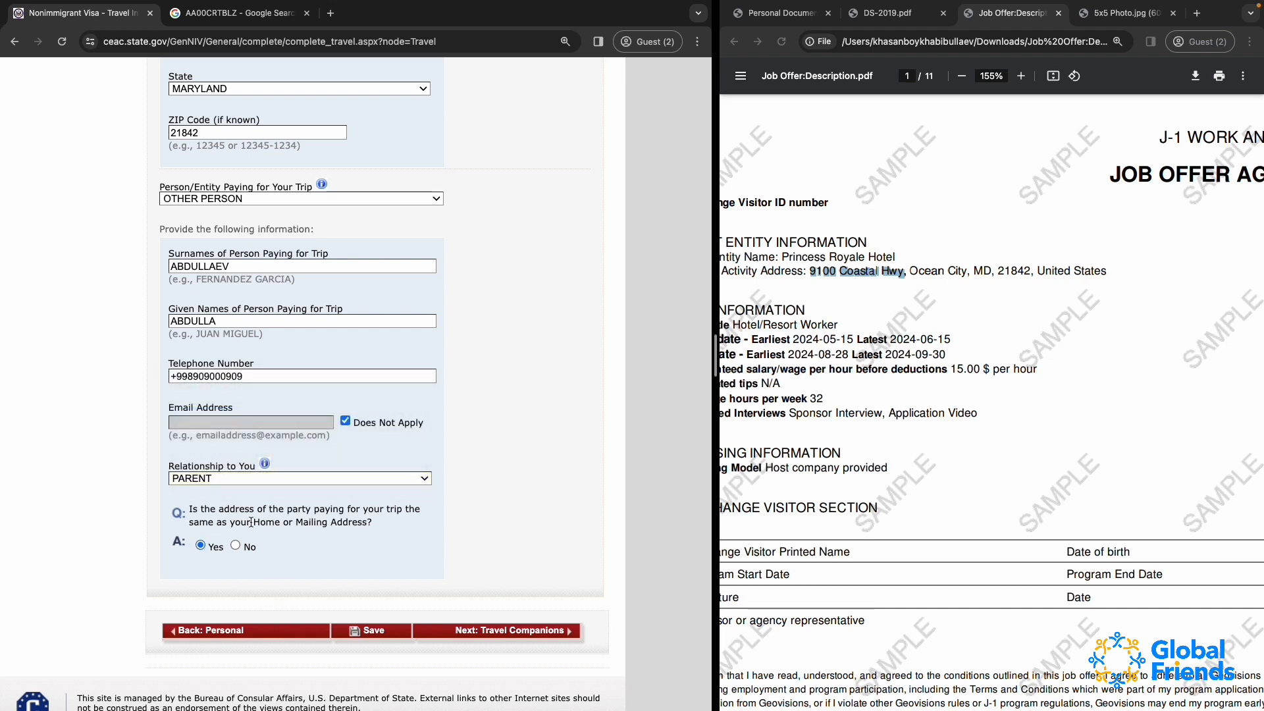
# Save the travel information and continue the application from the save confirmation
pyautogui.scroll(4, 409, 592)
pyautogui.scroll(-3, 408, 592)
pyautogui.click(374, 697)
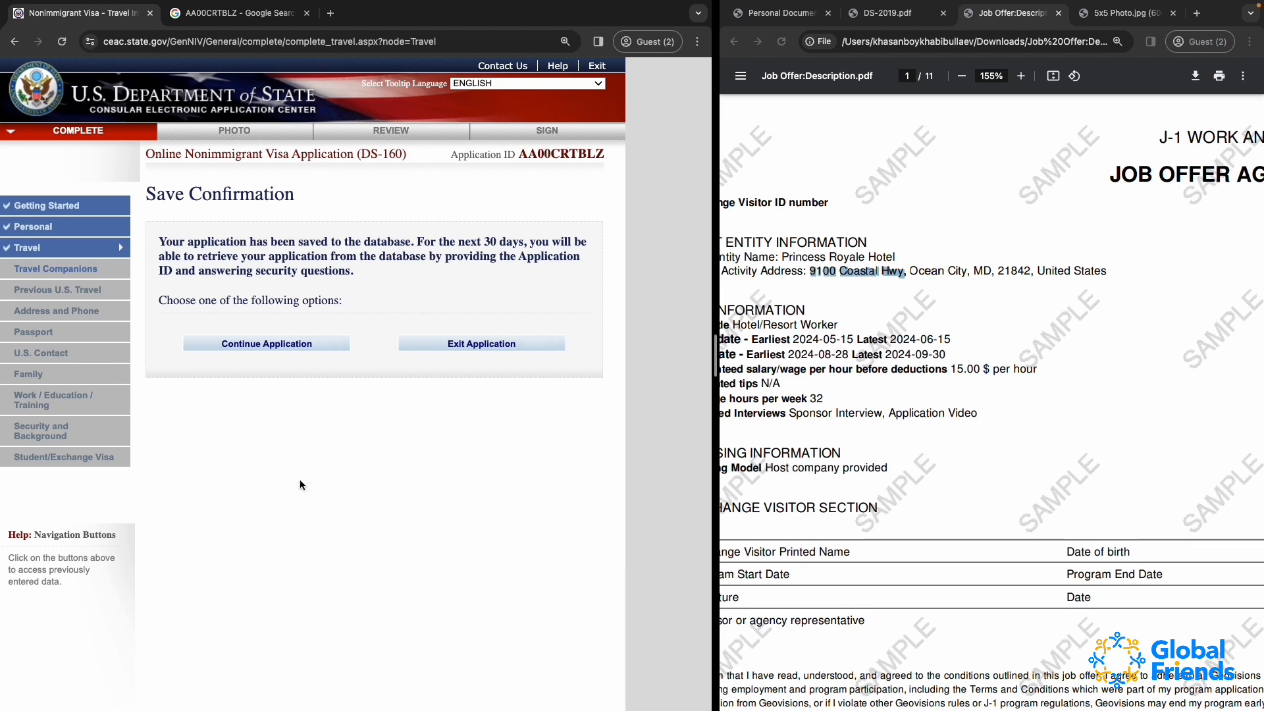
pyautogui.click(294, 345)
# Review the completed Travel Information page and proceed to the Travel Companions Information page
pyautogui.scroll(-15, 368, 468)
pyautogui.scroll(-5, 367, 464)
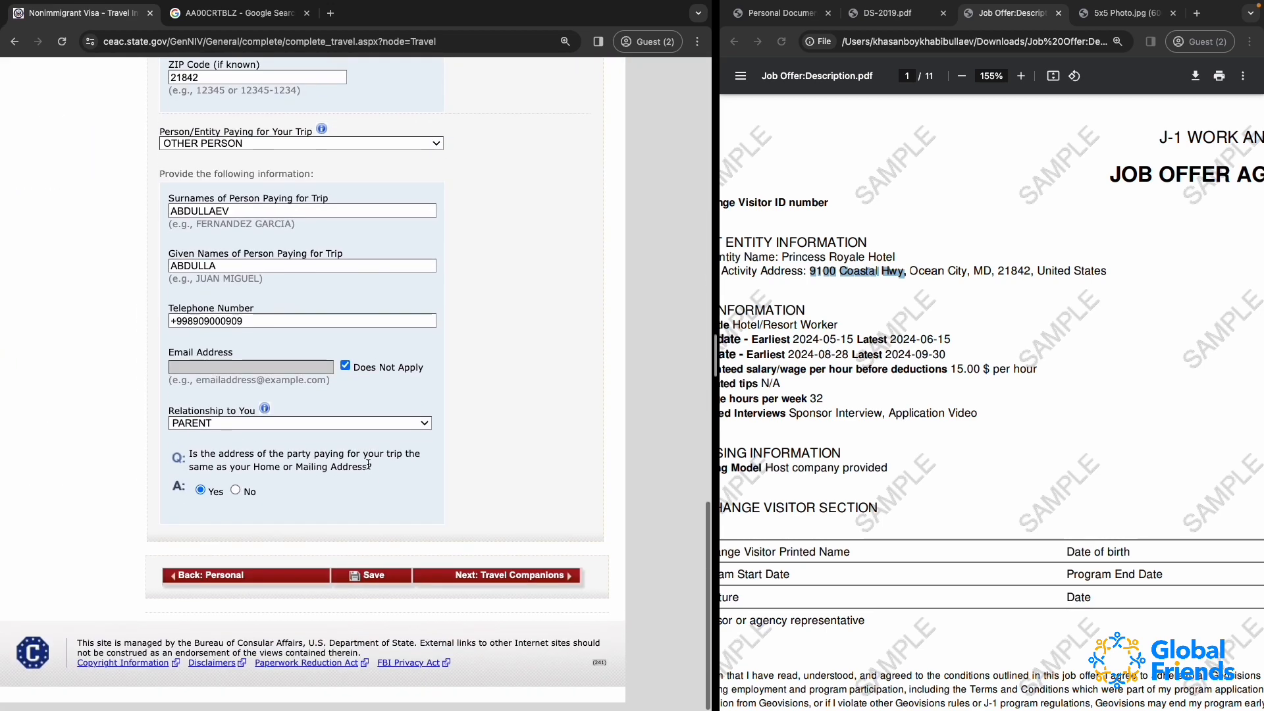
pyautogui.scroll(20, 406, 214)
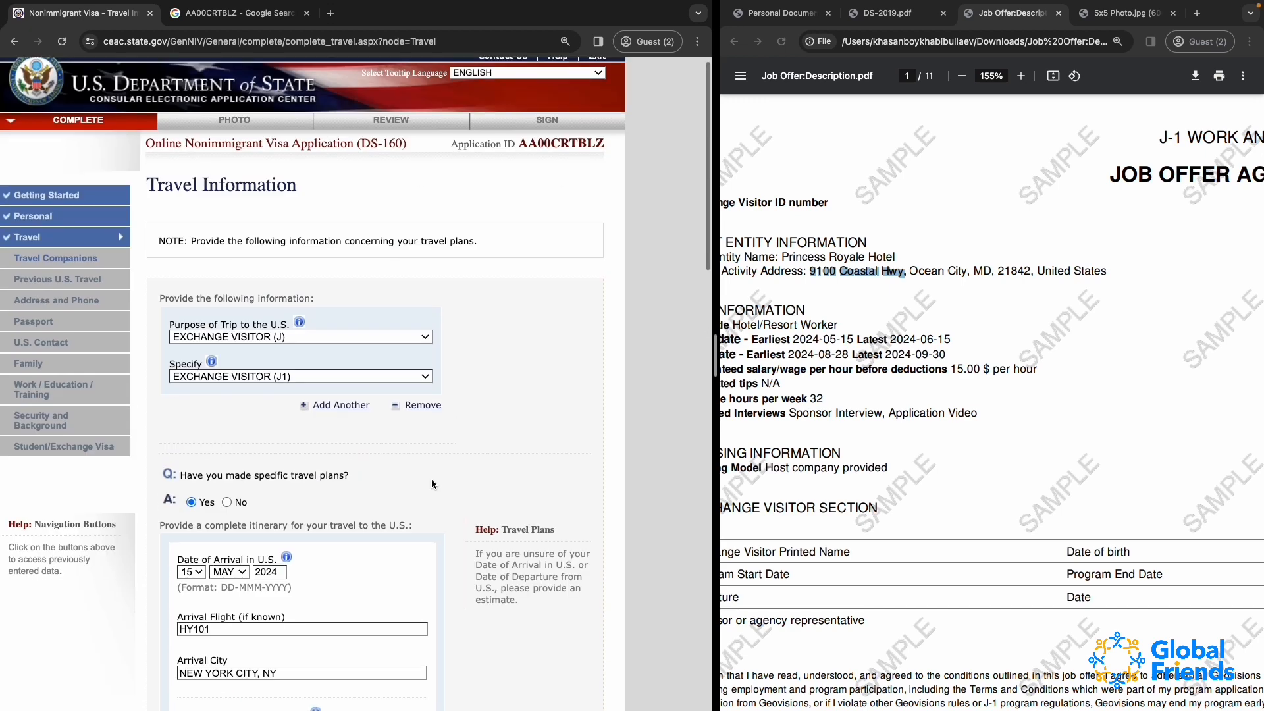
pyautogui.scroll(-20, 432, 479)
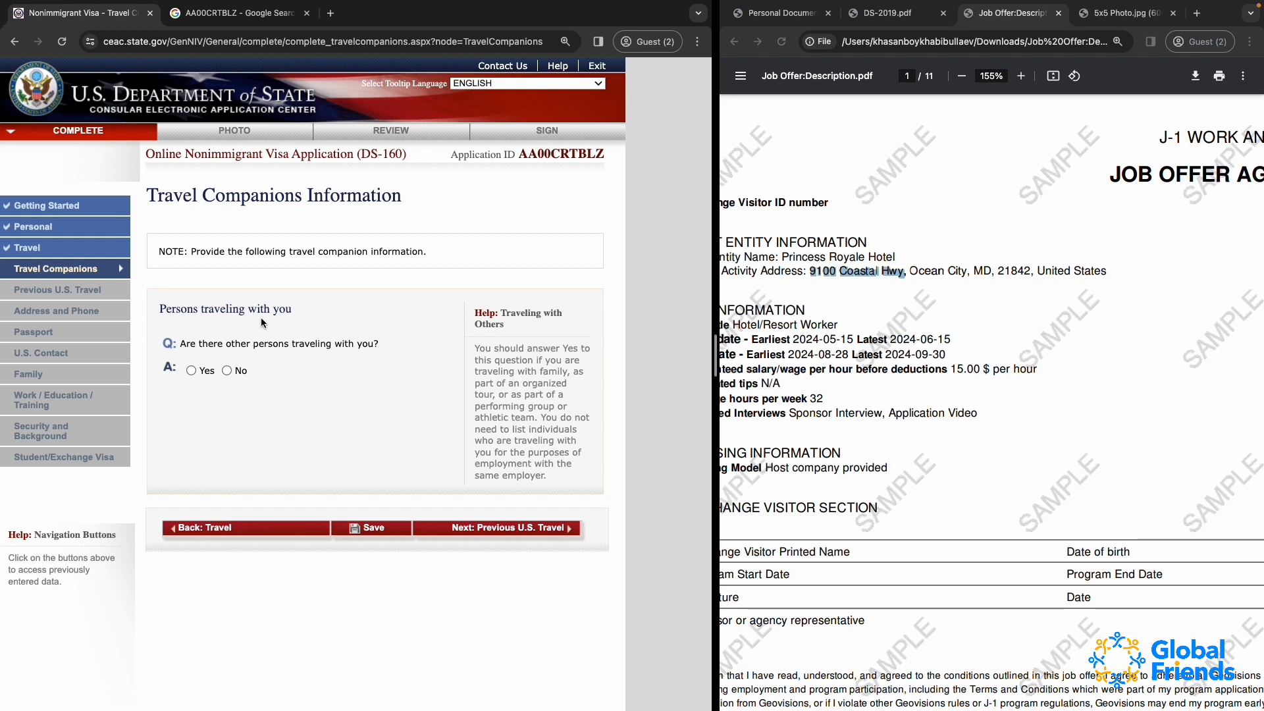
# Answer No to whether other persons are traveling with the applicant
pyautogui.click(191, 370)
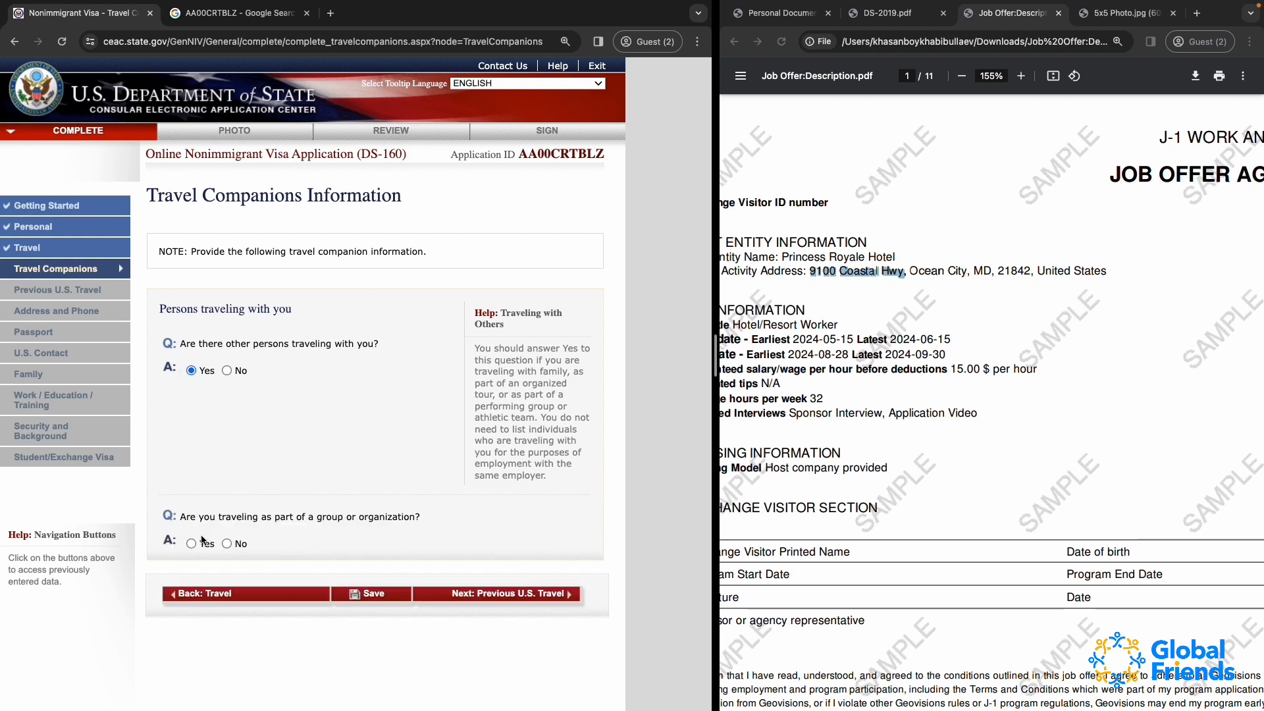
pyautogui.click(227, 371)
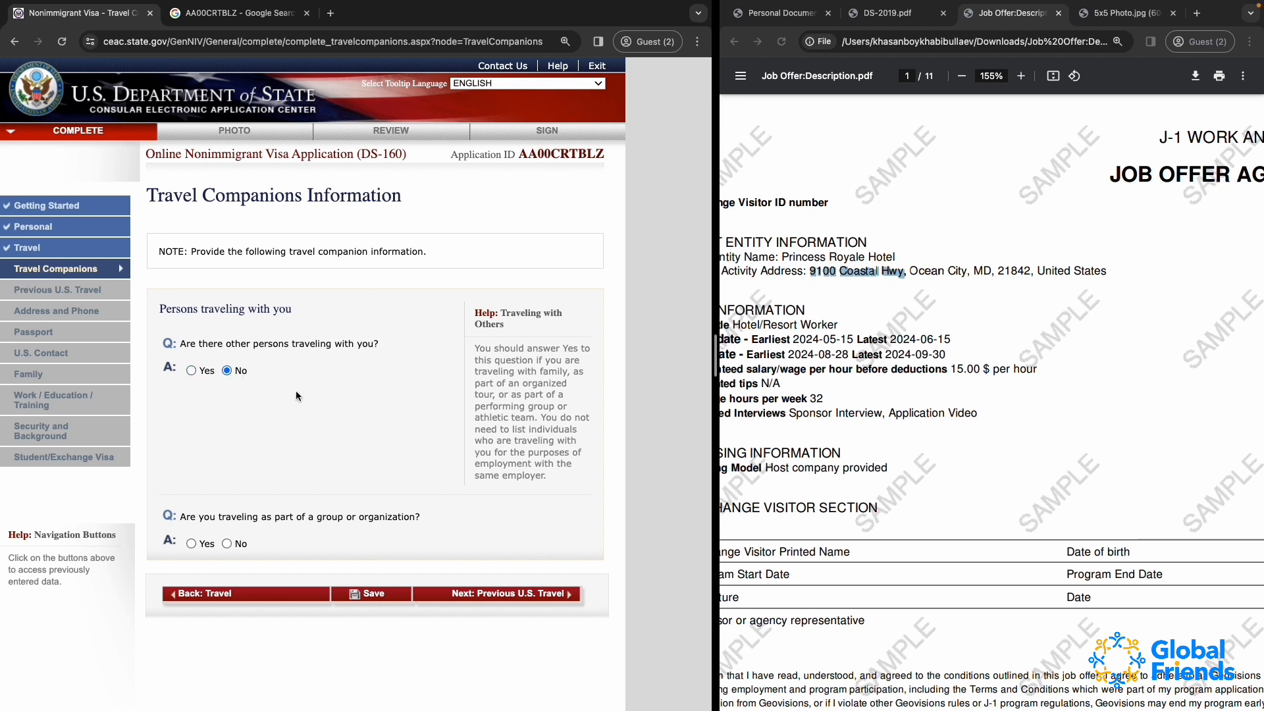
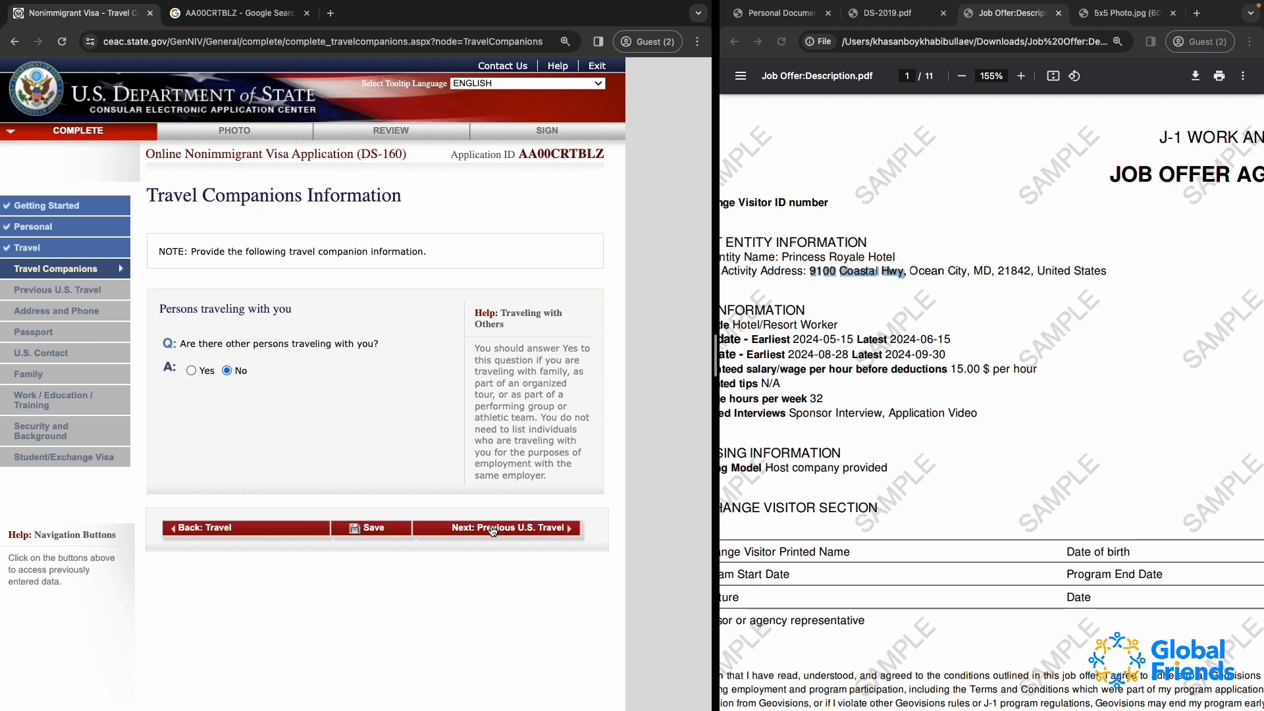
# Proceed from the travel companions section to the Previous U.S. Travel Information page and look over its questions
pyautogui.click(459, 527)
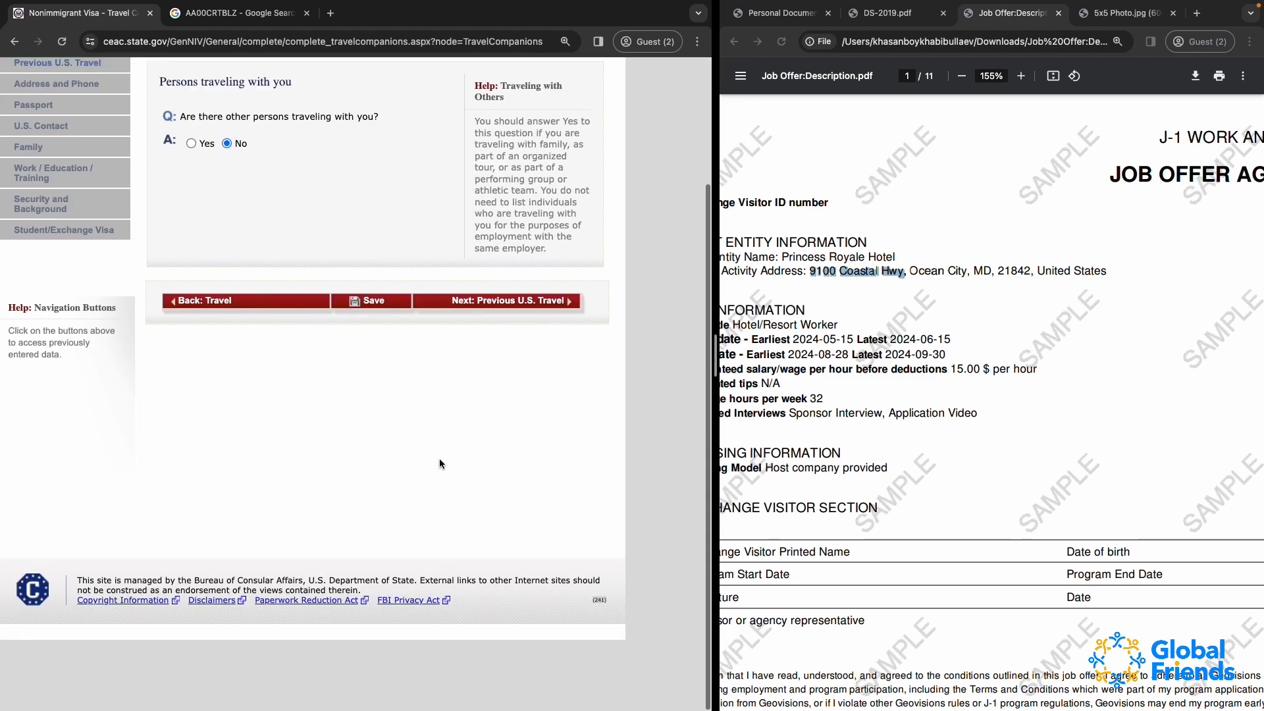
pyautogui.click(505, 372)
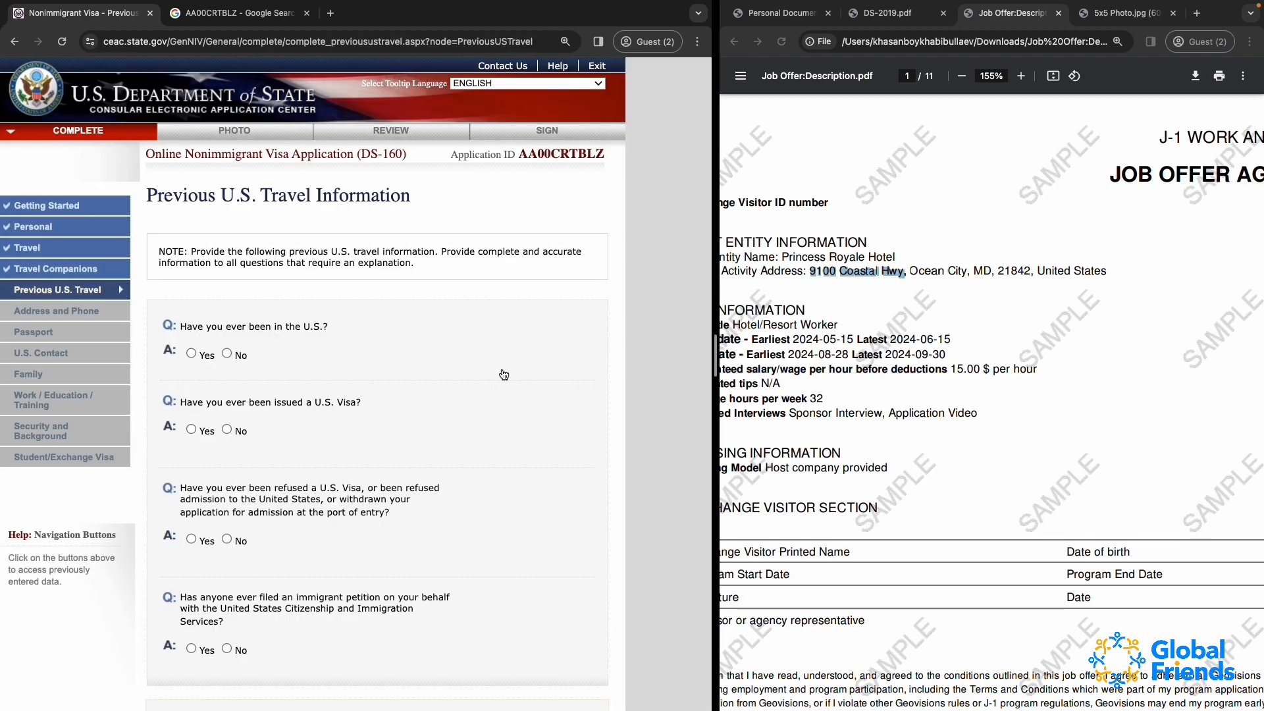
pyautogui.scroll(-3, 340, 371)
pyautogui.scroll(2, 339, 371)
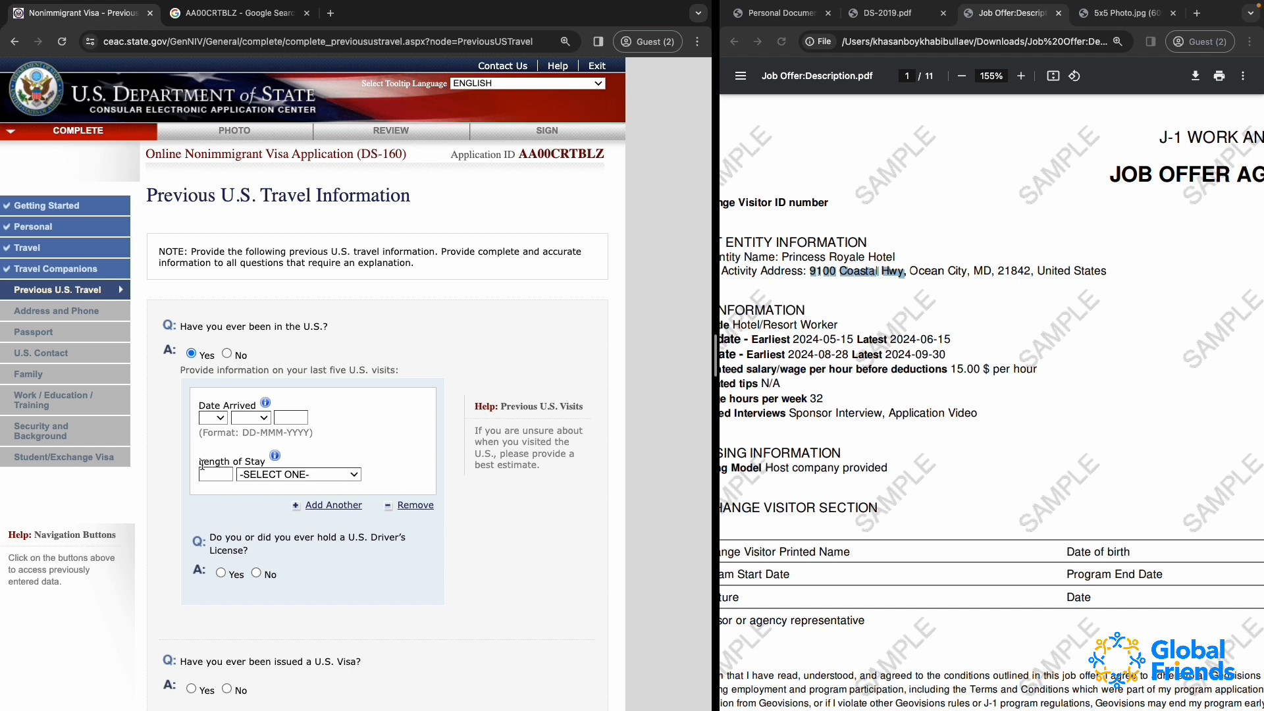
# Set the length of stay for the previous U.S. visit to 3 MONTH(S)
pyautogui.click(308, 418)
pyautogui.doubleClick(225, 461)
pyautogui.click(248, 461)
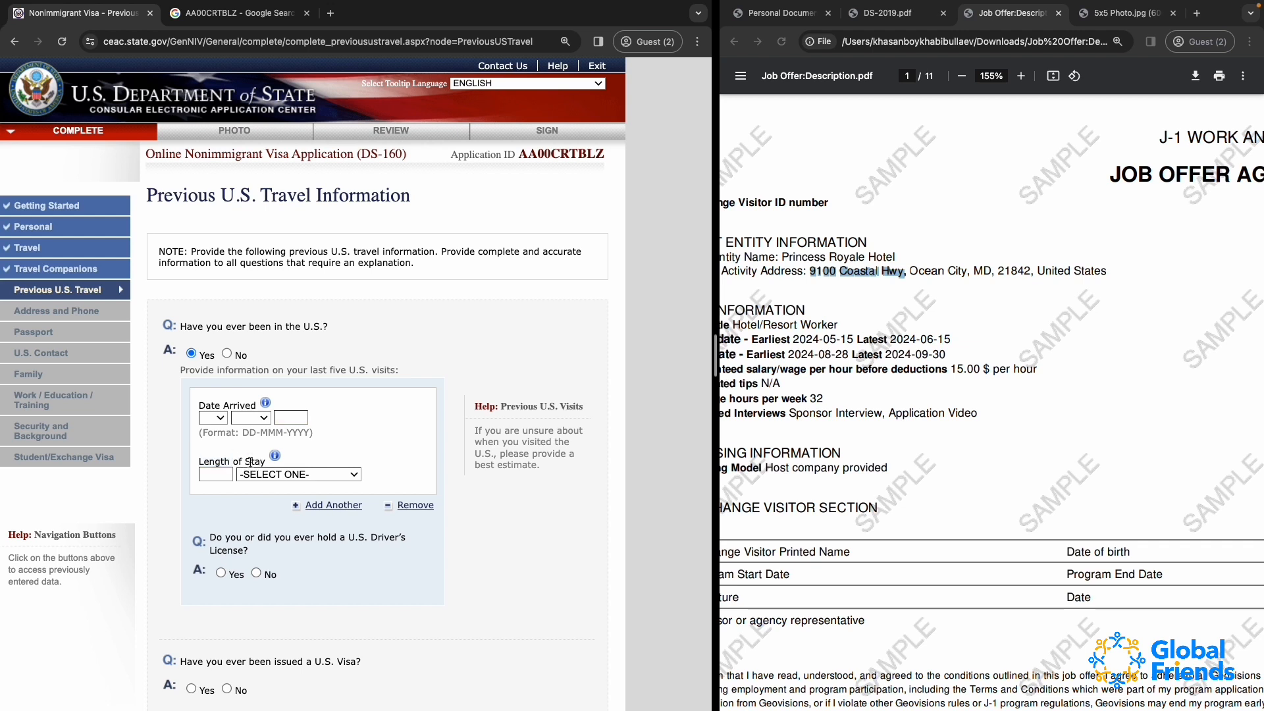
pyautogui.click(219, 479)
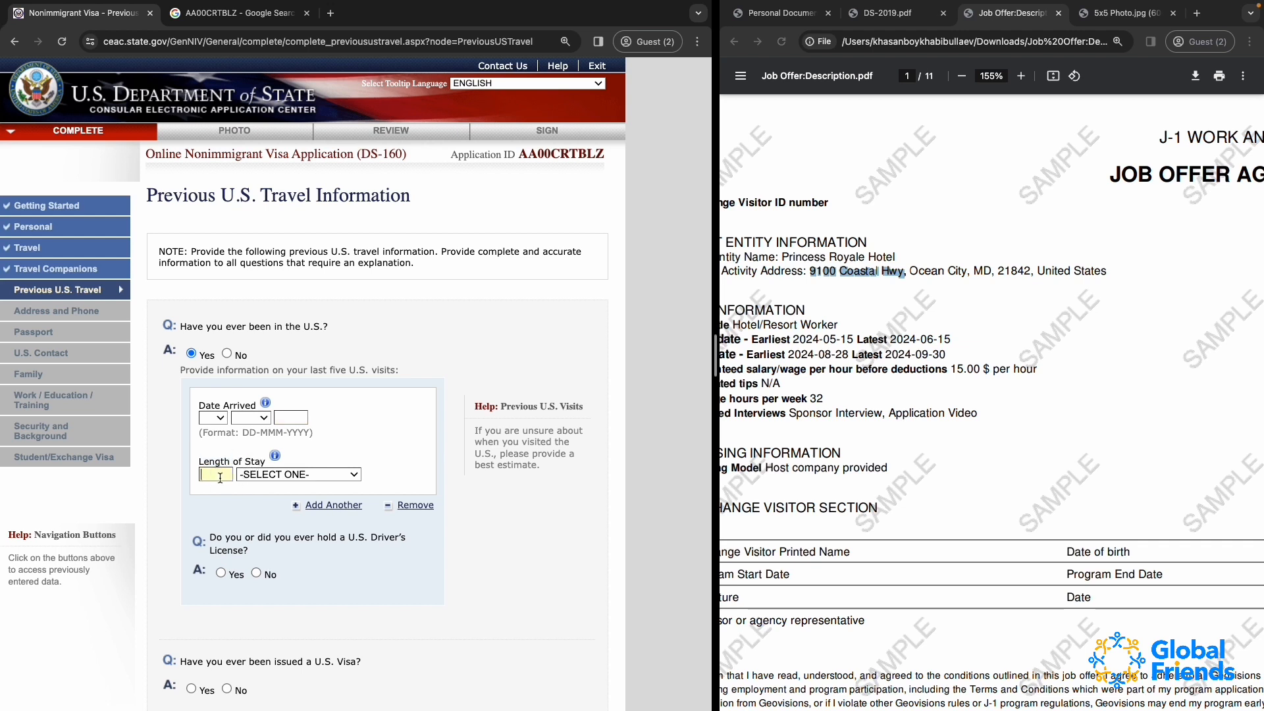
pyautogui.write('3')
pyautogui.click(251, 474)
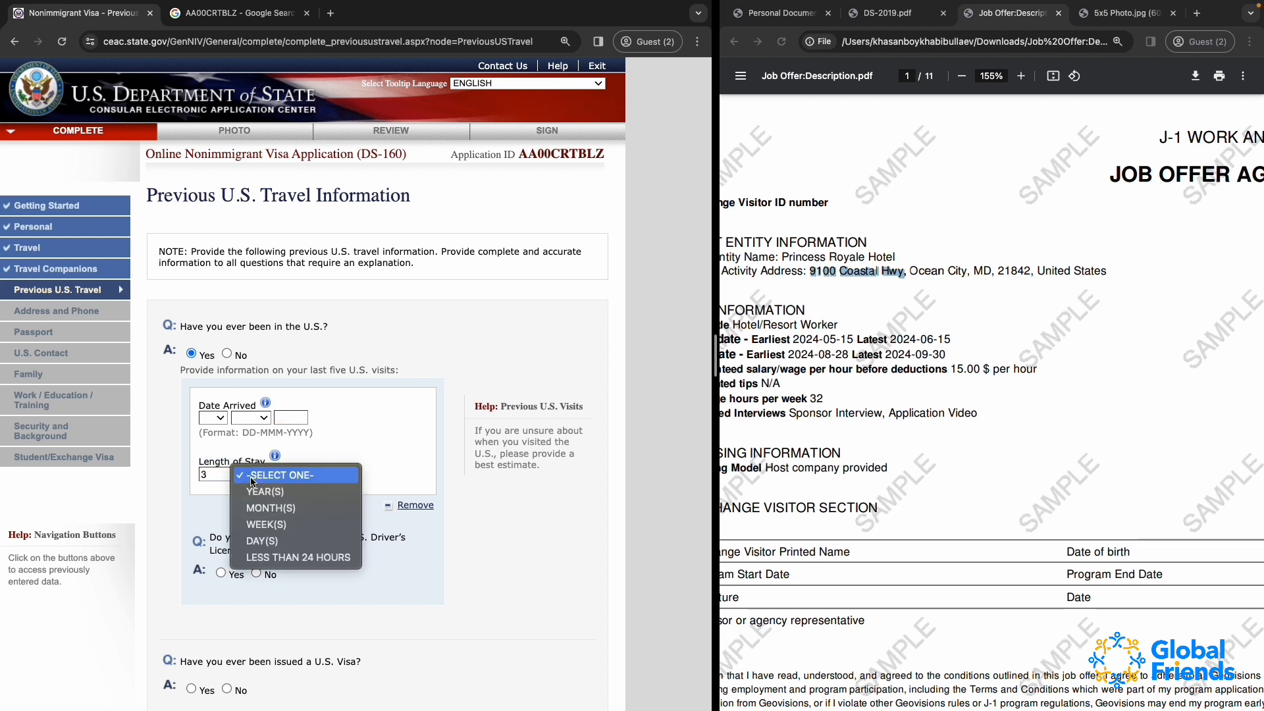
pyautogui.click(272, 507)
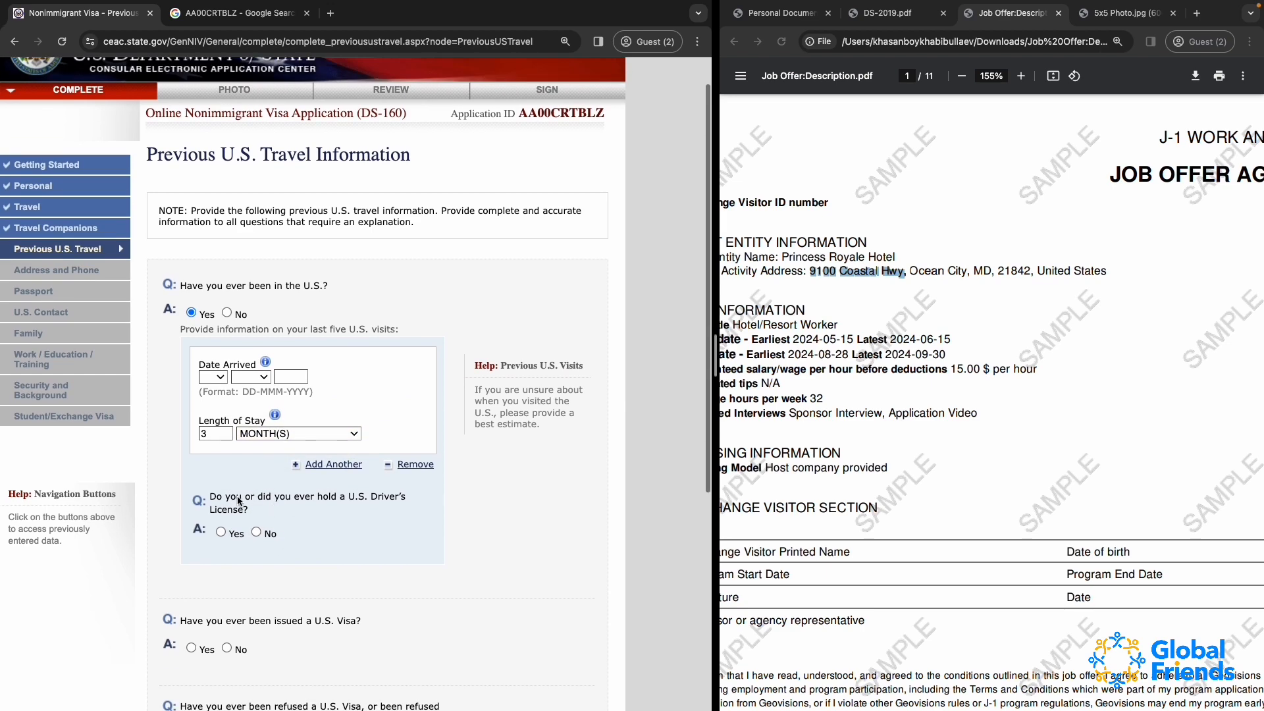
# Answer Yes to having held a U.S. driver's license to reveal its fields, and change the answer to No
pyautogui.scroll(-3, 238, 496)
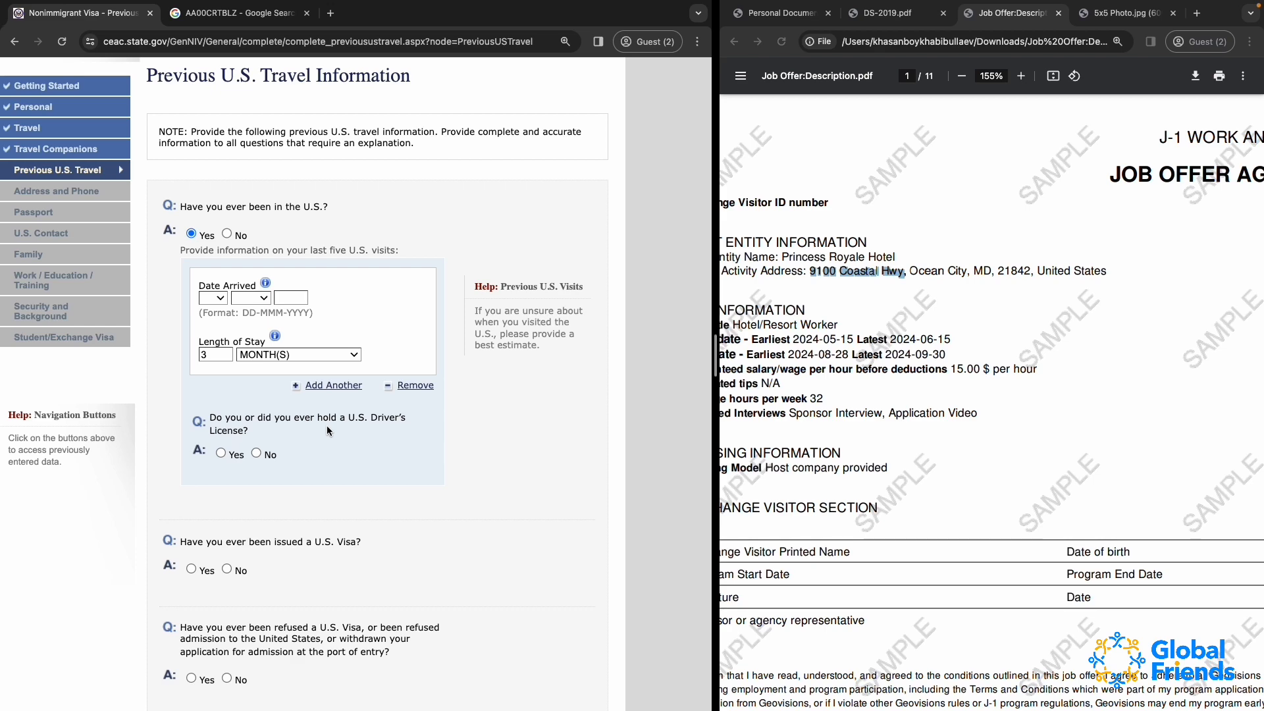
pyautogui.click(222, 452)
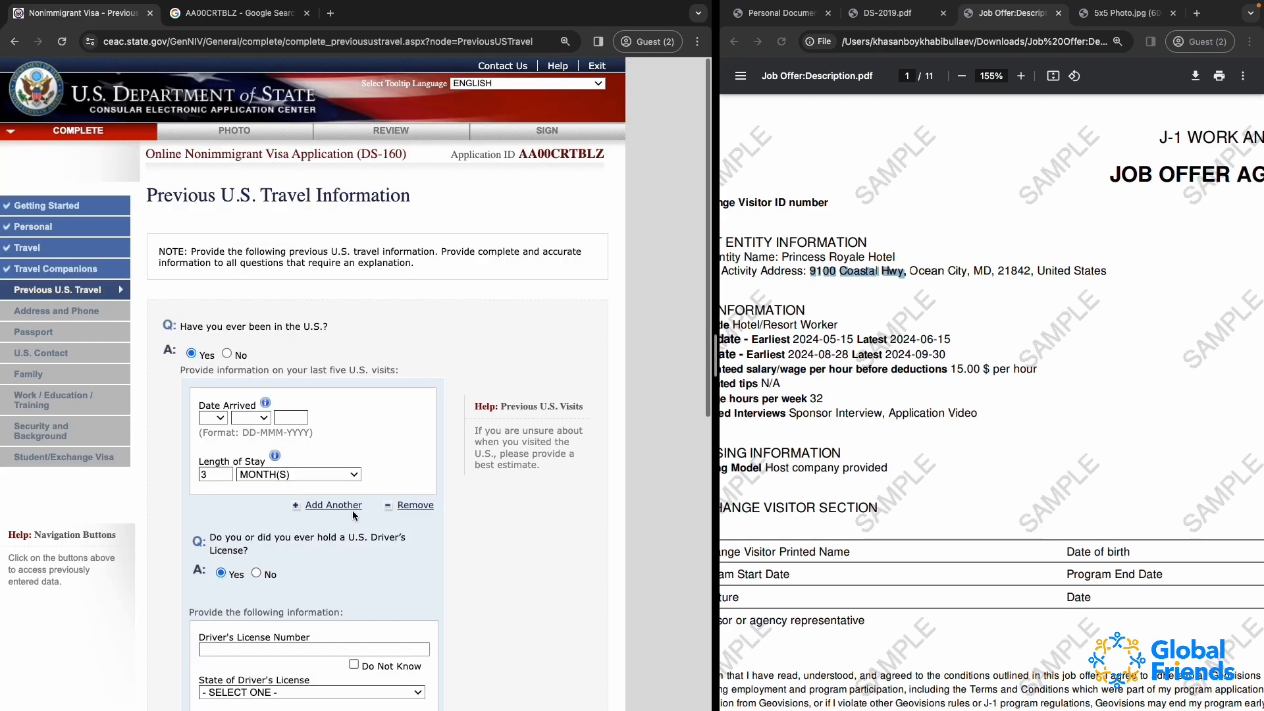
pyautogui.scroll(-3, 303, 592)
pyautogui.click(257, 387)
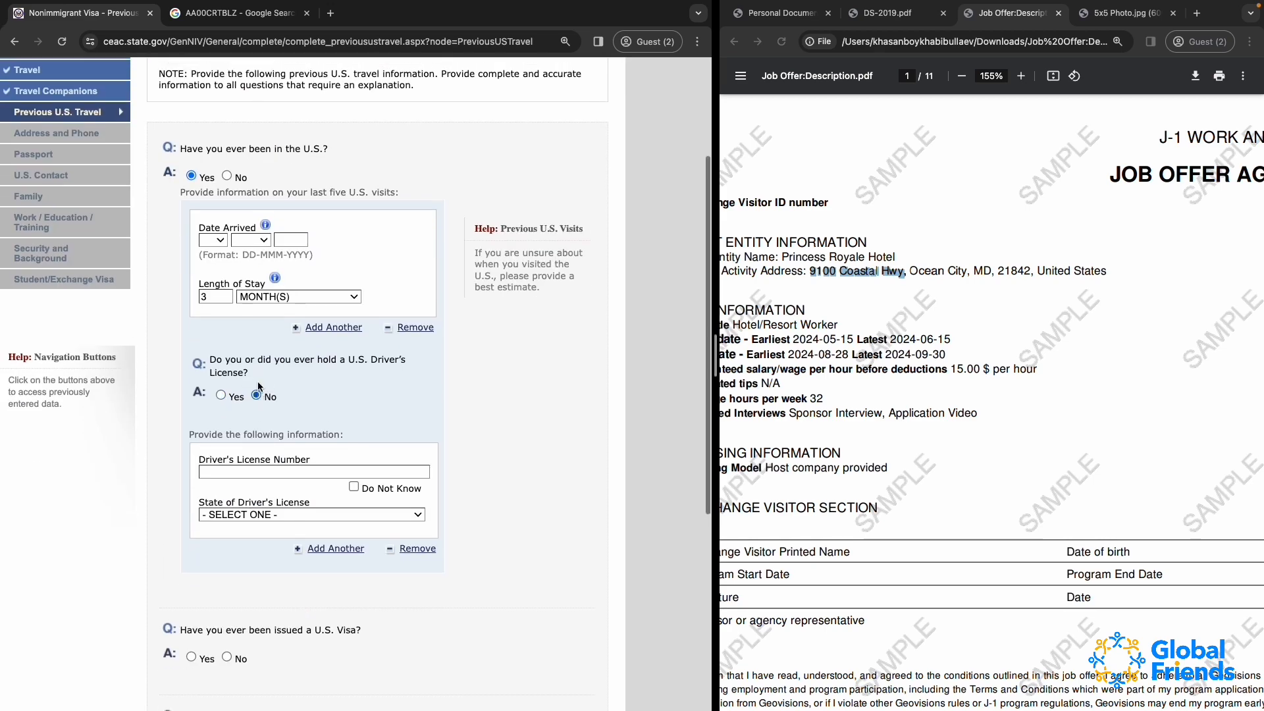
# Answer No to ever having been in the U.S
pyautogui.click(227, 354)
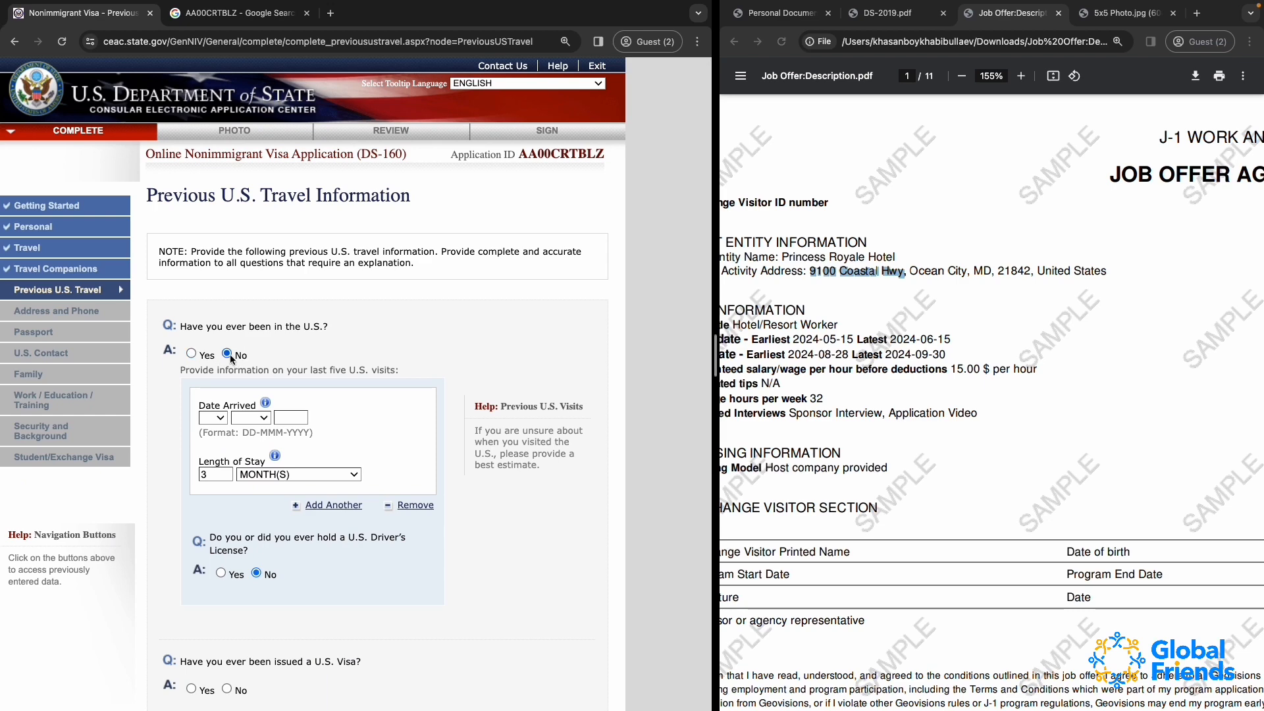
pyautogui.scroll(-3, 326, 405)
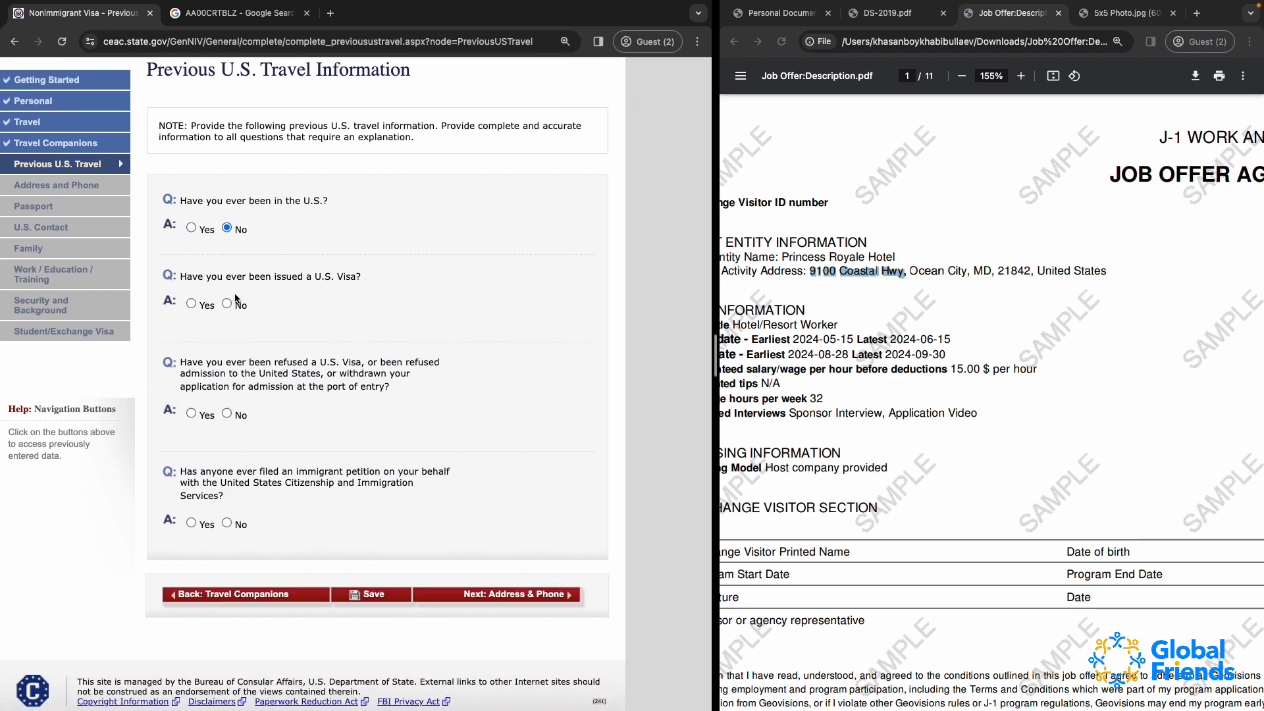
# Answer Yes to ever having been issued a U.S. visa and look through the previous visa questions
pyautogui.click(192, 303)
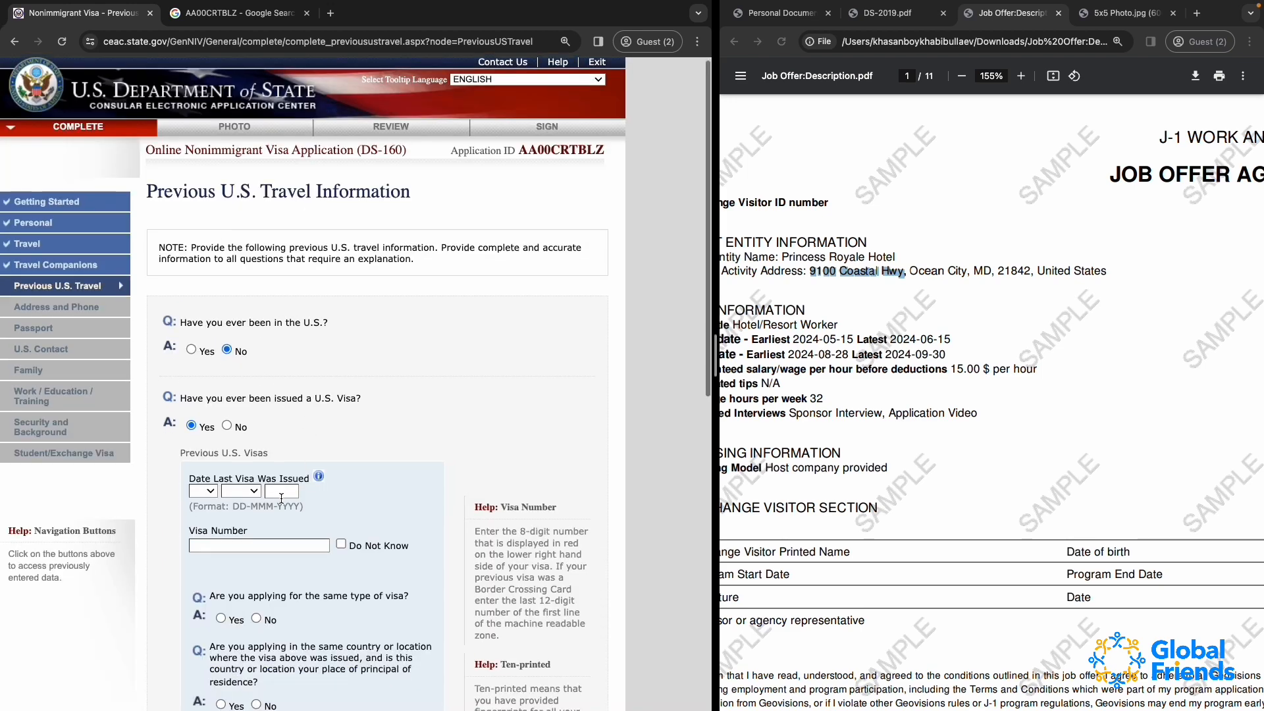
pyautogui.scroll(-5, 281, 499)
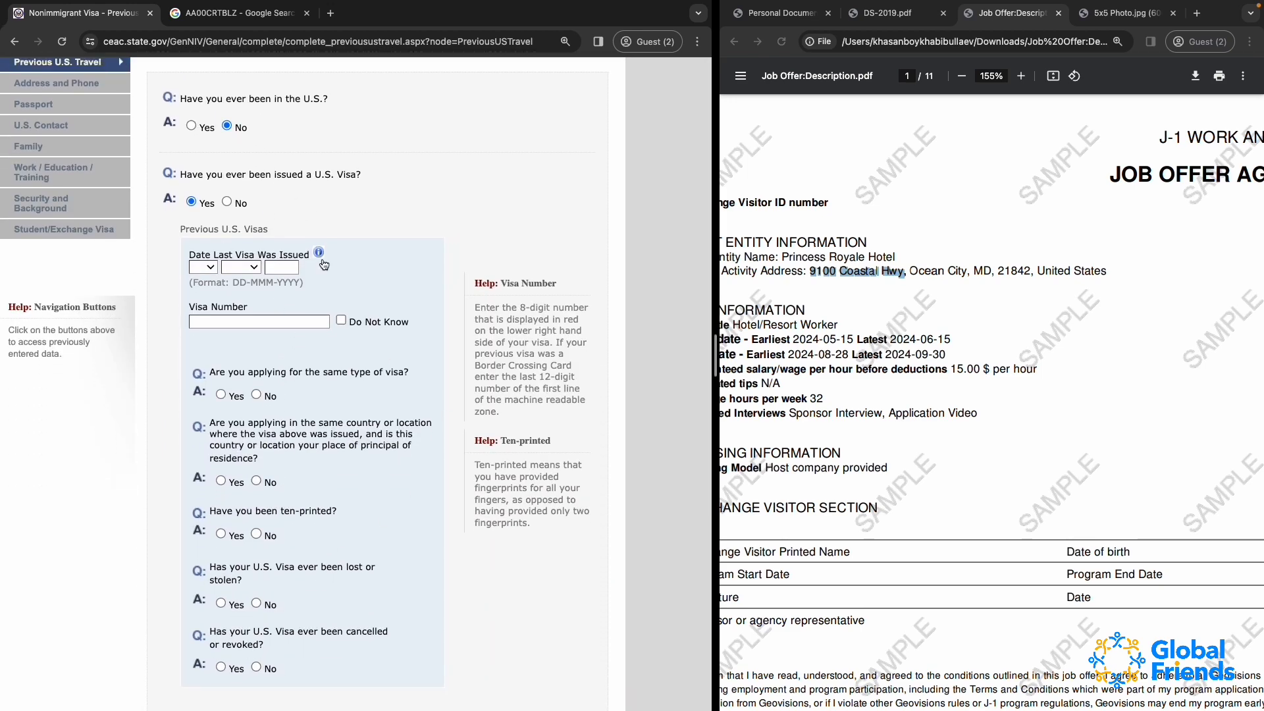
pyautogui.scroll(-3, 274, 601)
pyautogui.scroll(5, 227, 603)
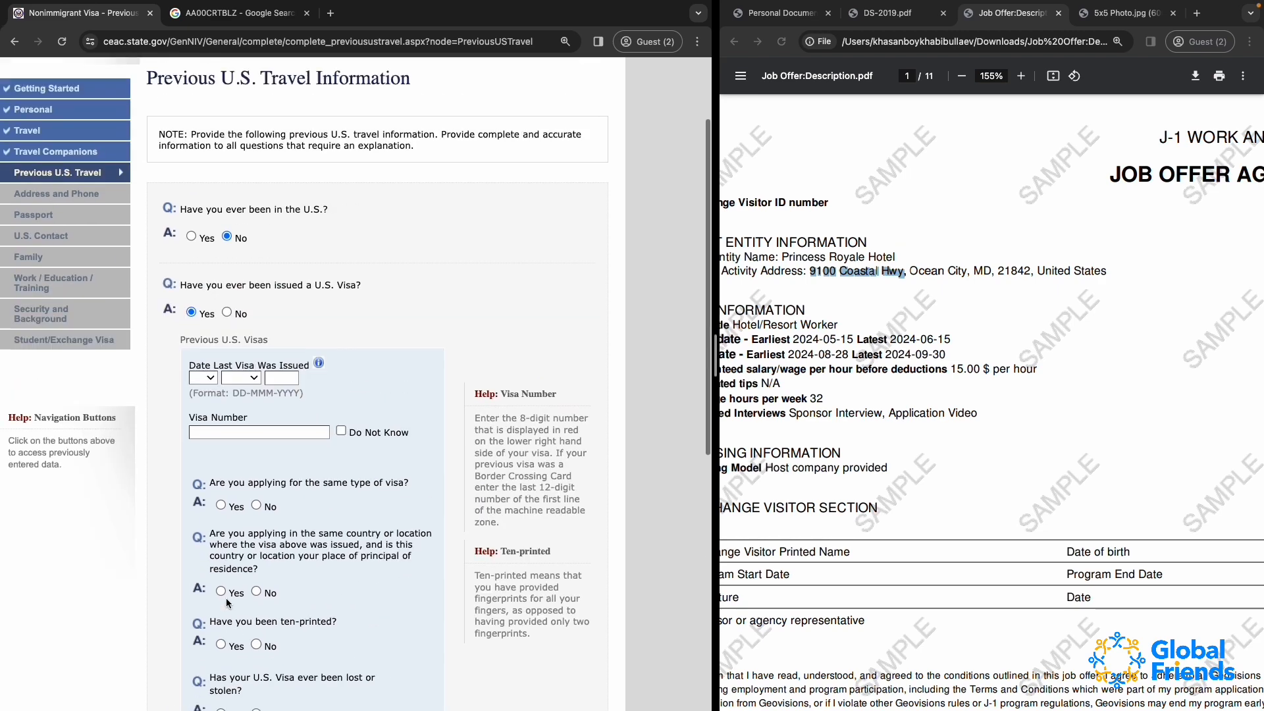
pyautogui.scroll(1, 227, 603)
# Answer No to ever having been issued a U.S. visa and No to ever having been refused one
pyautogui.click(227, 361)
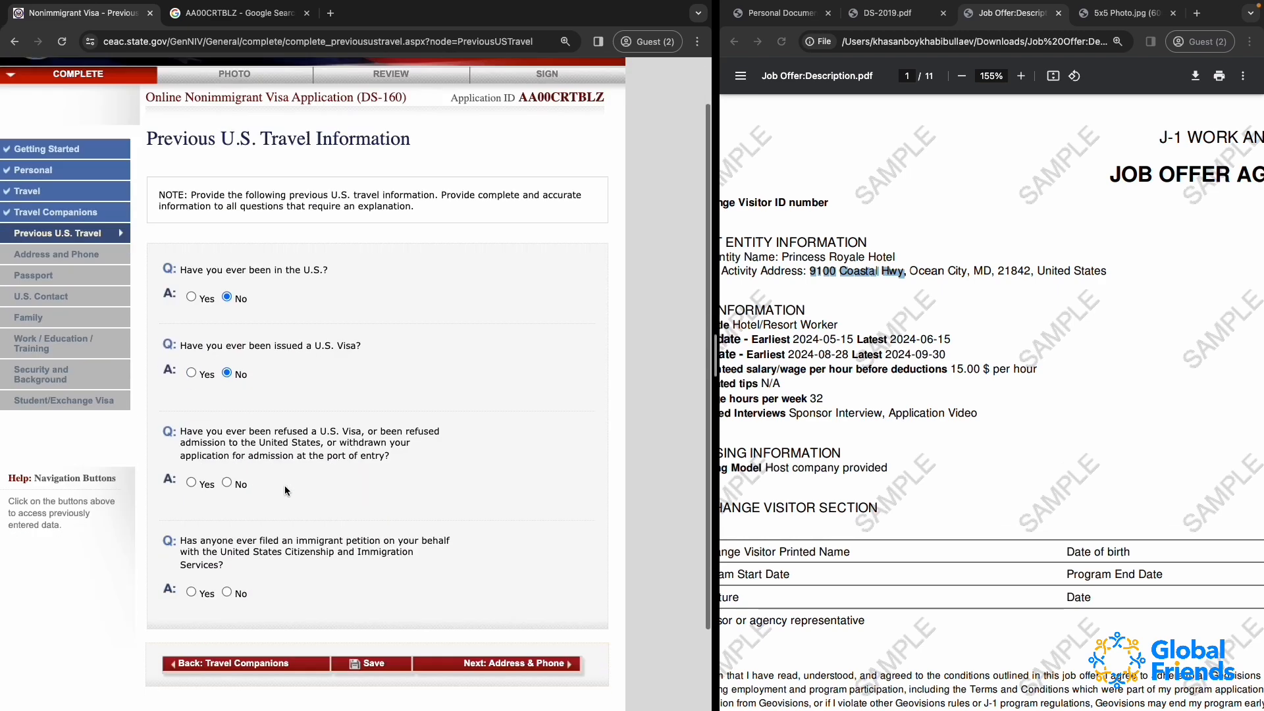
pyautogui.scroll(-3, 285, 485)
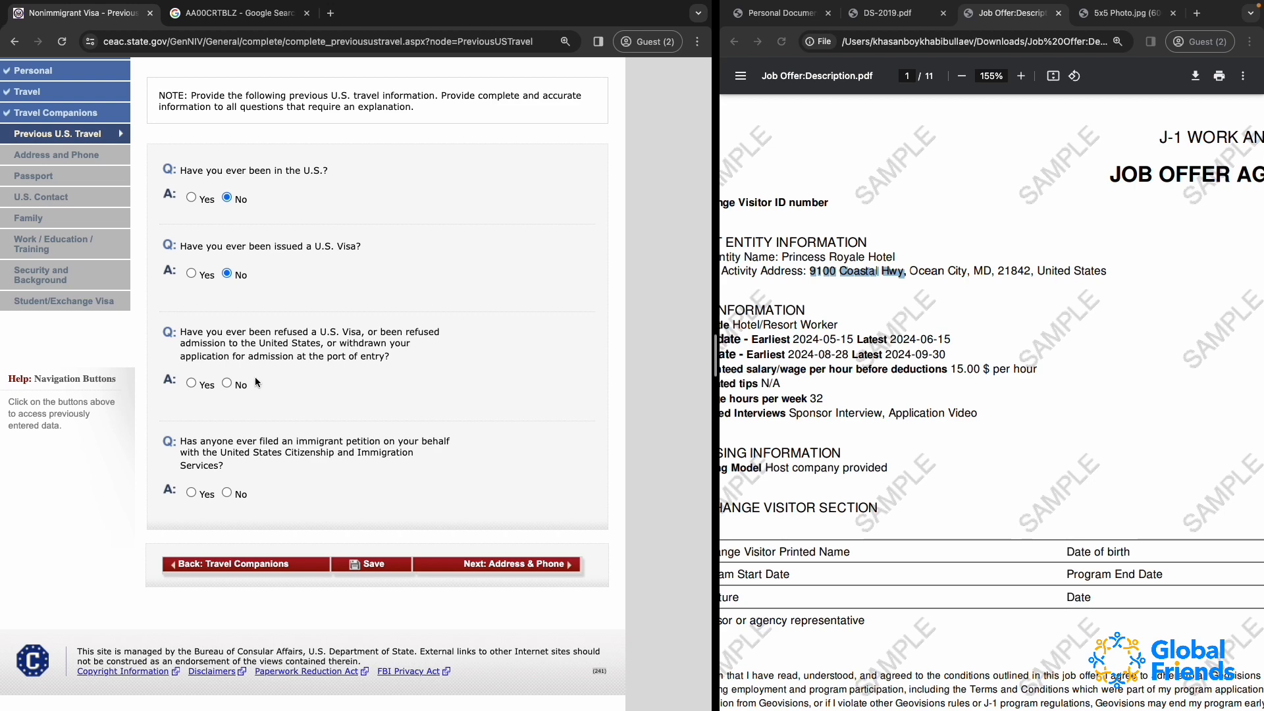
pyautogui.click(227, 383)
pyautogui.scroll(3, 225, 383)
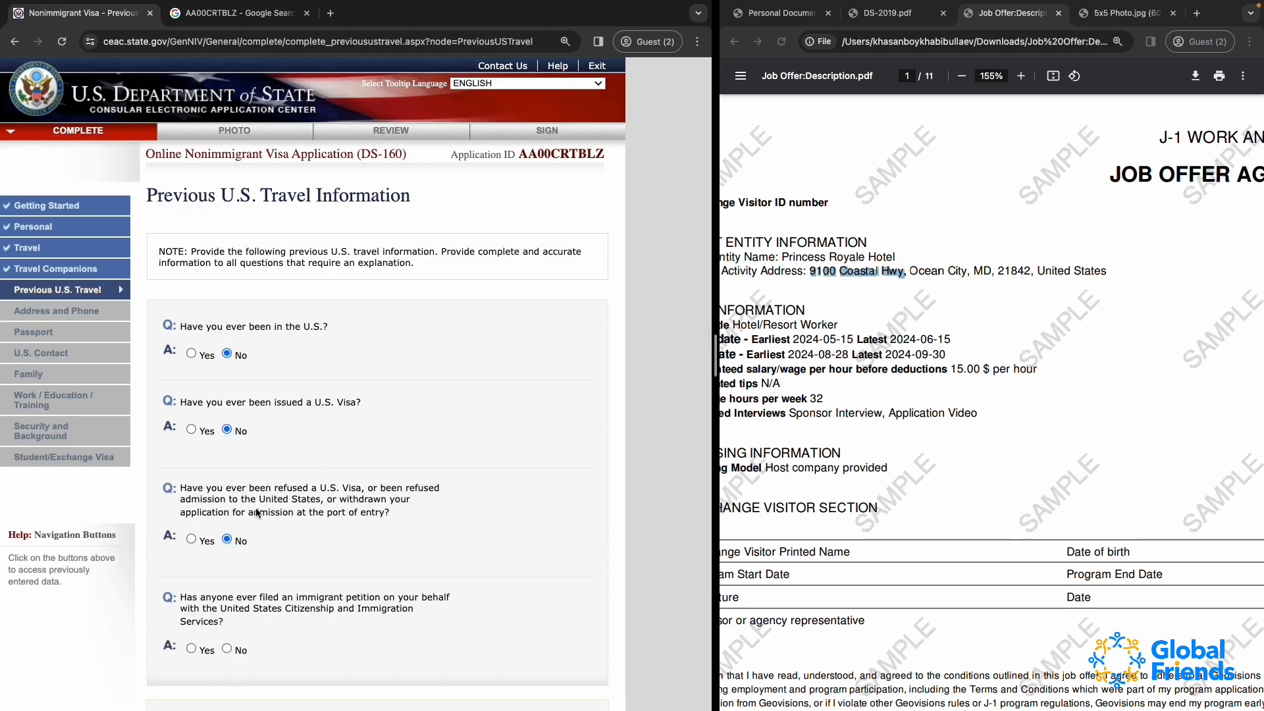
pyautogui.scroll(-2, 278, 585)
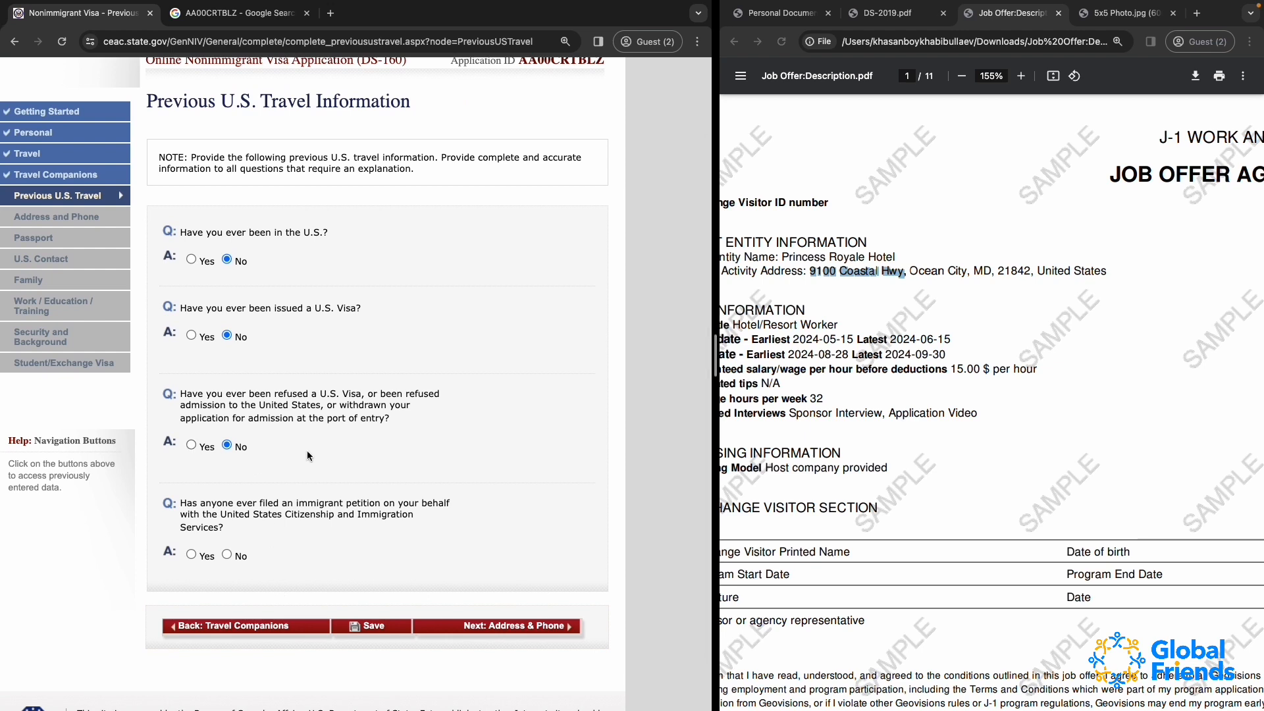
# Change the visa refusal answer to Yes and read the refusal question with its explanation field
pyautogui.click(192, 445)
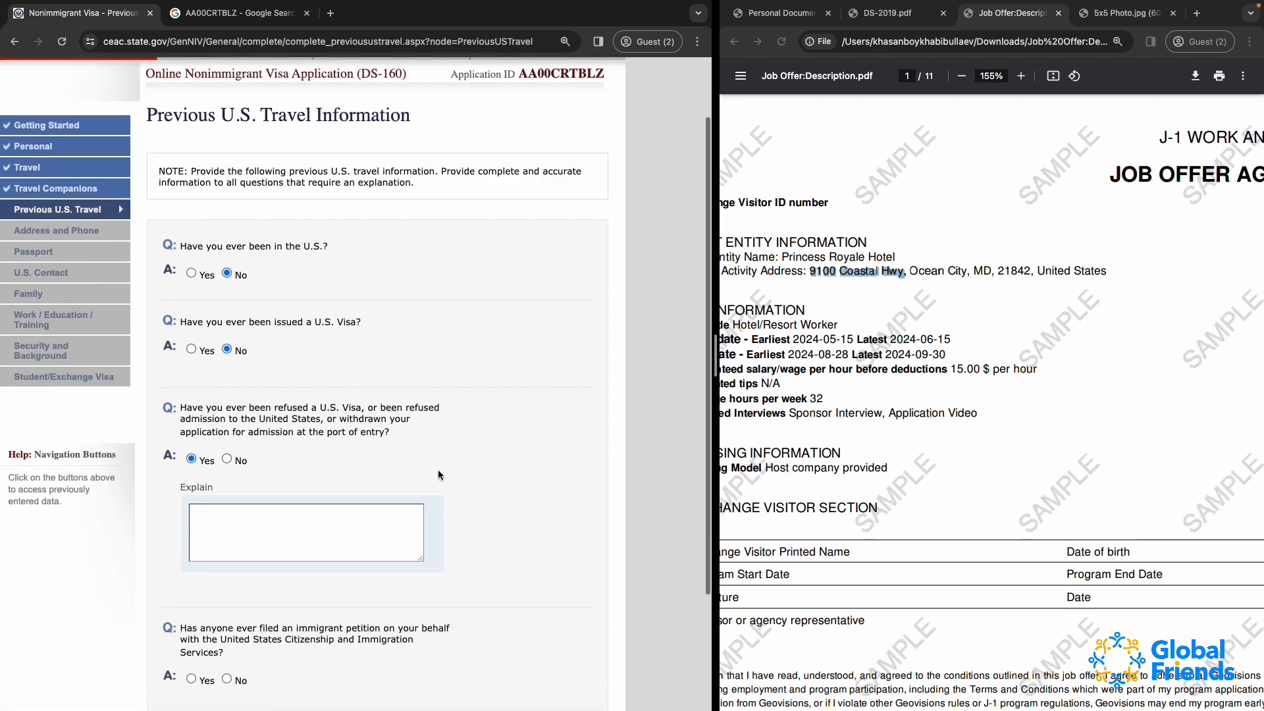
pyautogui.scroll(-1, 439, 474)
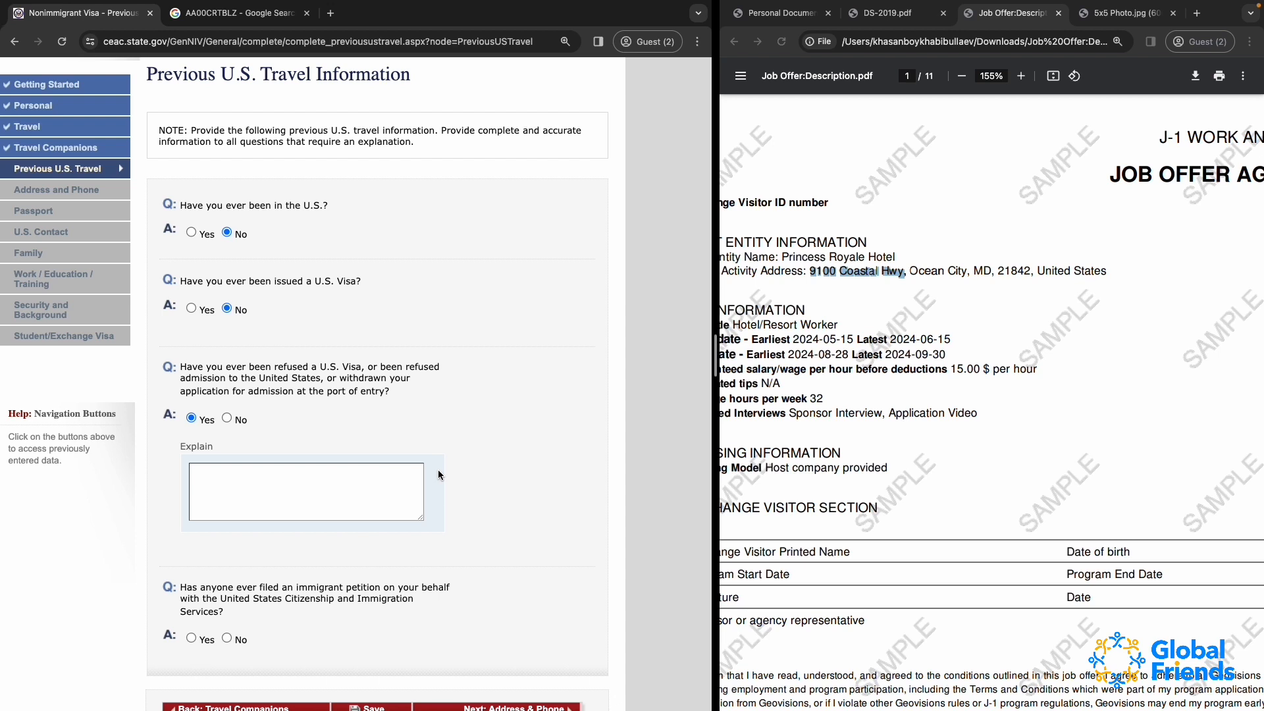
pyautogui.moveTo(181, 367); pyautogui.dragTo(366, 391)
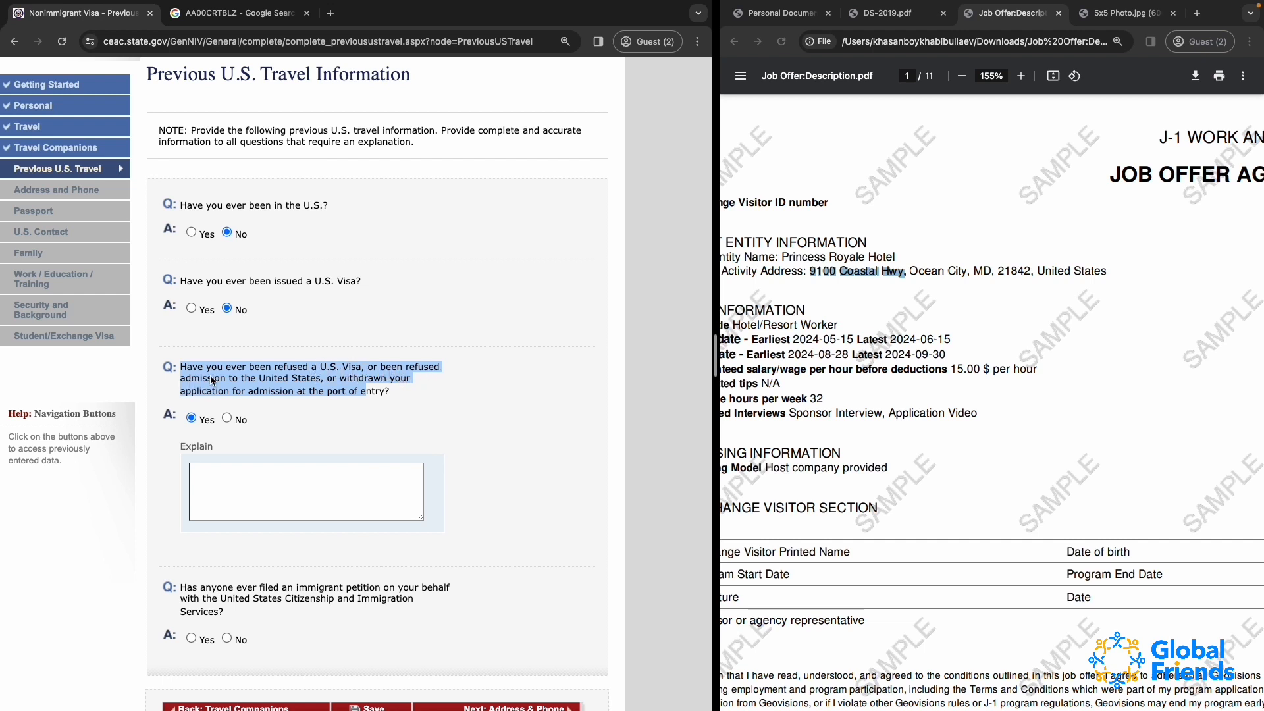
pyautogui.click(262, 382)
# Enter the refusal explanation "I HAVE BEEN REFUSED A US VISA"
pyautogui.click(223, 477)
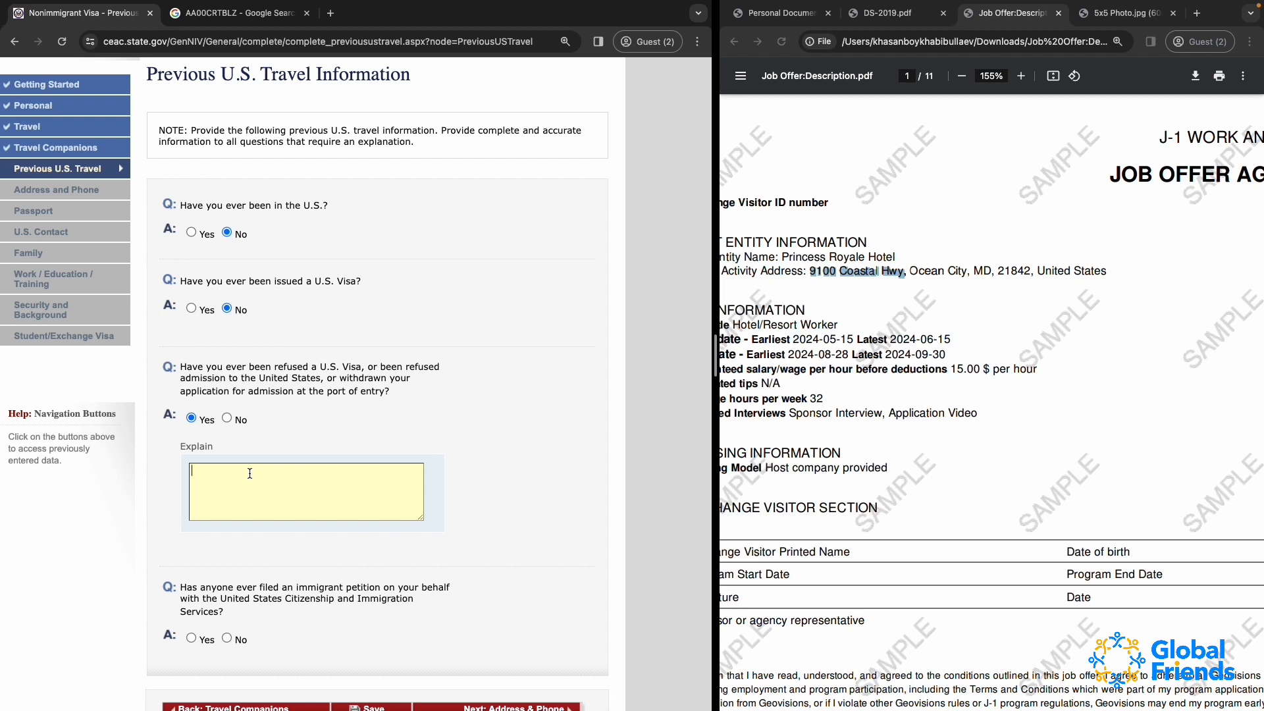
pyautogui.write('I HAV')
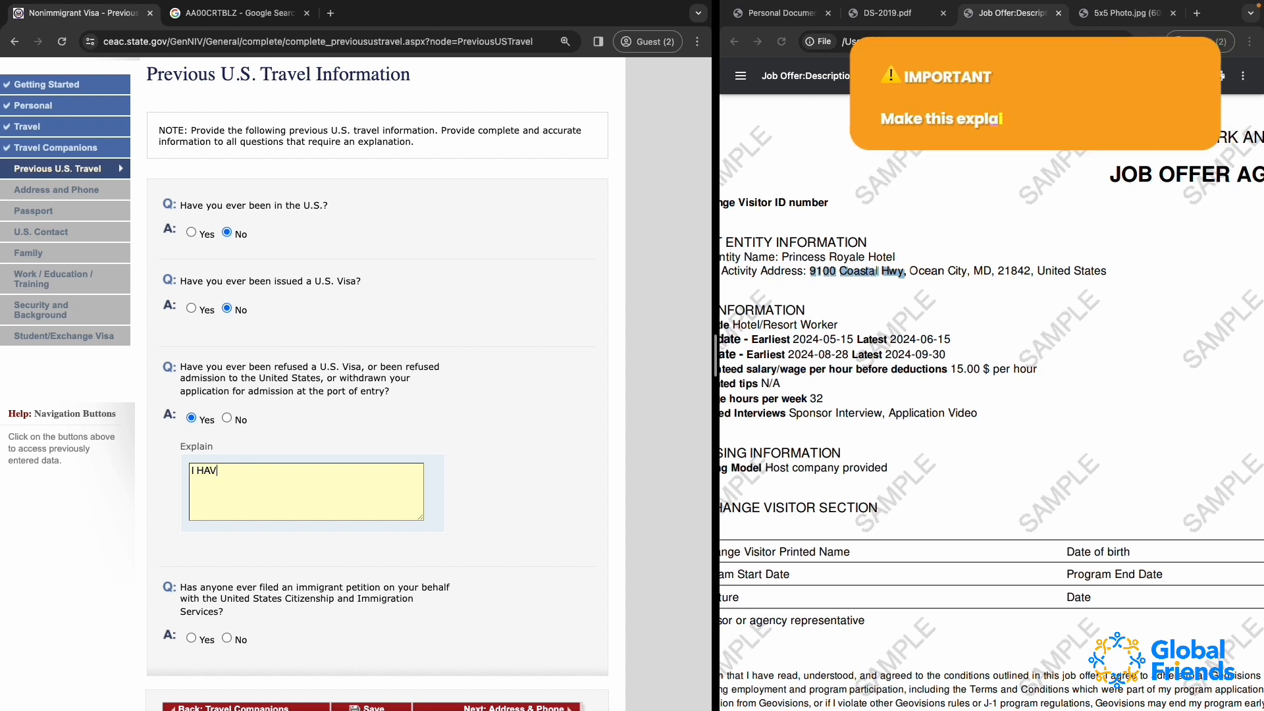
pyautogui.write('E SBEEN')
pyautogui.press('BackSpace')
pyautogui.press('BackSpace')
pyautogui.press('BackSpace')
pyautogui.press('BackSpace')
pyautogui.press('BackSpace')
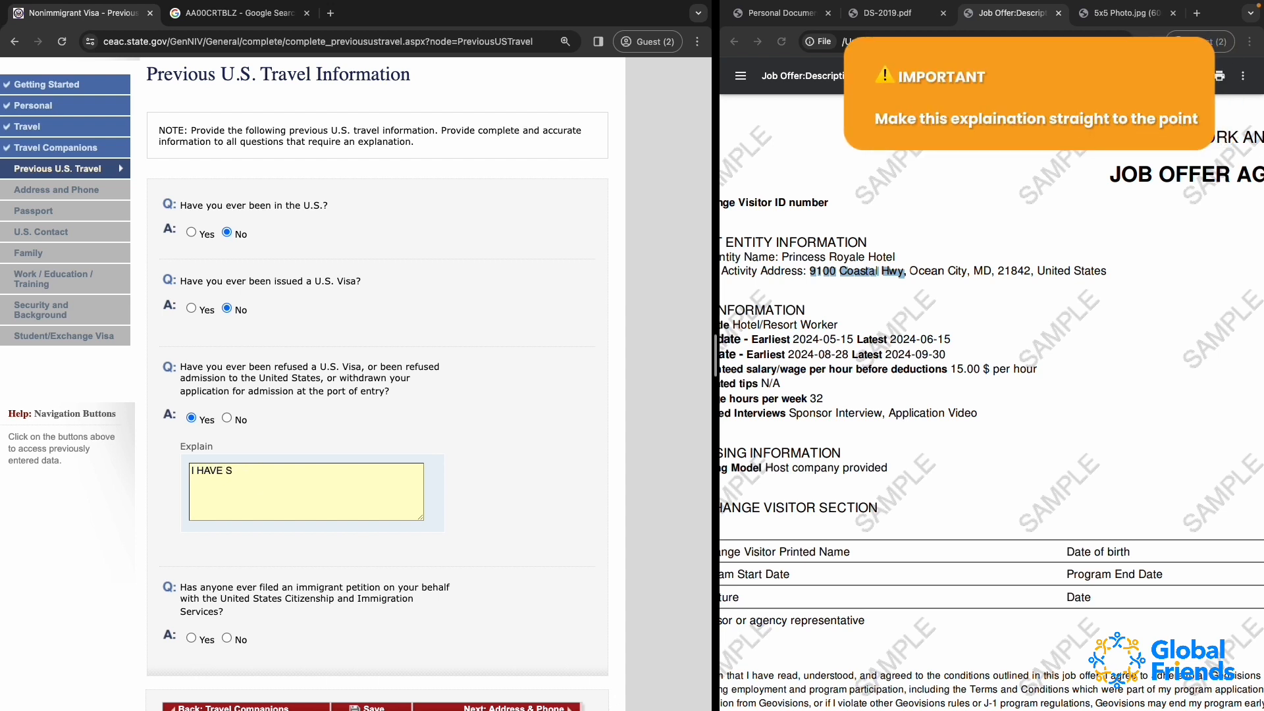
pyautogui.write('BEEN REFUSED A US')
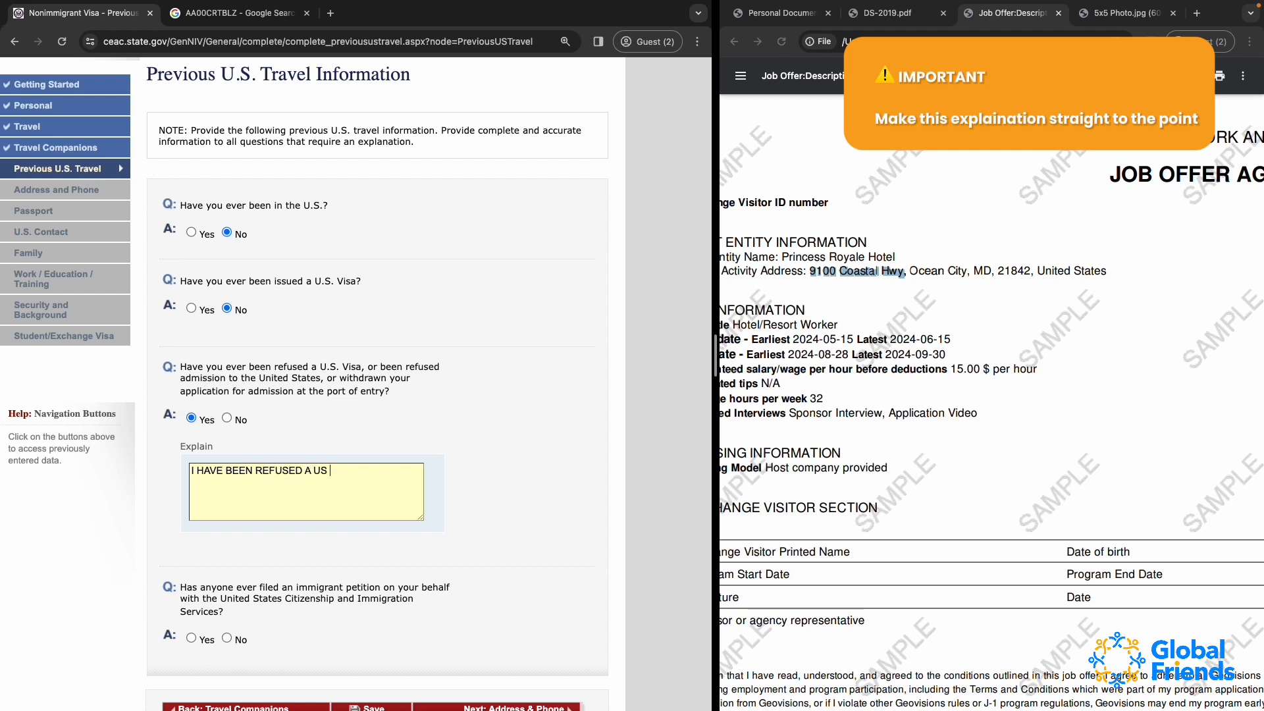
pyautogui.write(' VISA')
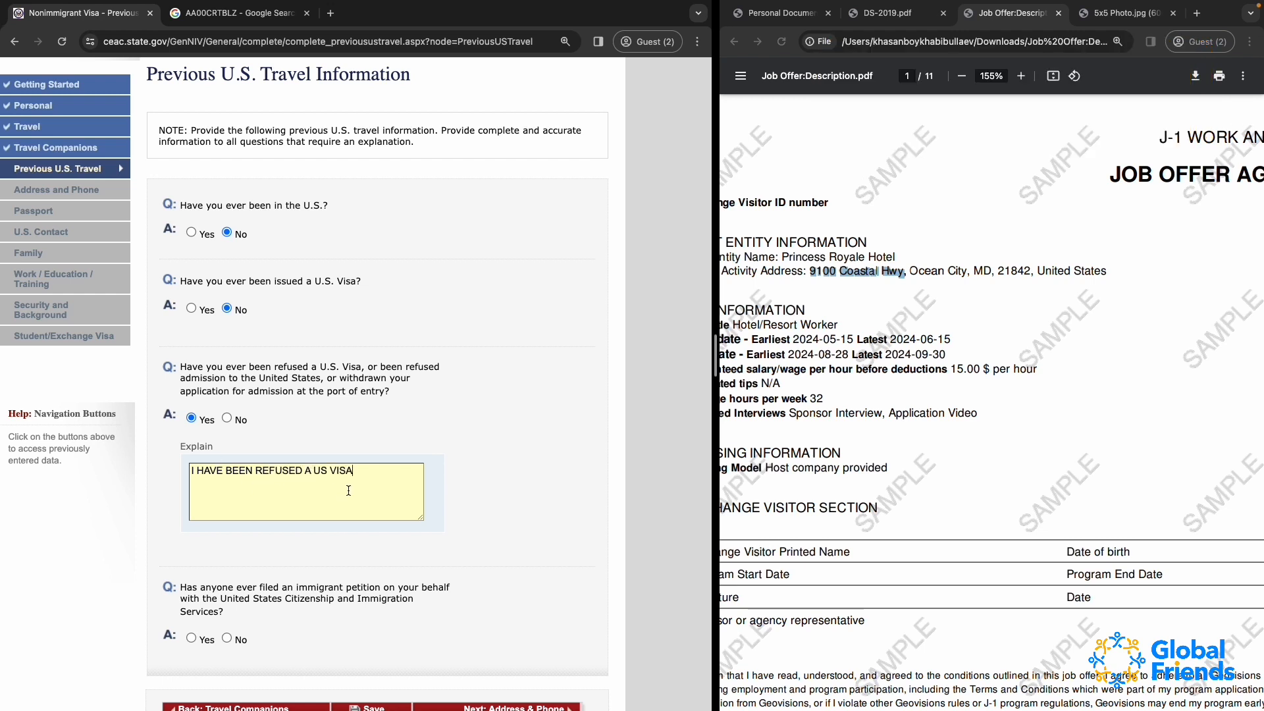
# Specify F1 as the visa type in the explanation and continue it with "LAST YEAR WHEN I WAS APPLYING FOR IT."
pyautogui.click(327, 471)
pyautogui.write('F1')
pyautogui.click(390, 470)
pyautogui.write('LAST YEAR WHE')
pyautogui.write('N I WAS A')
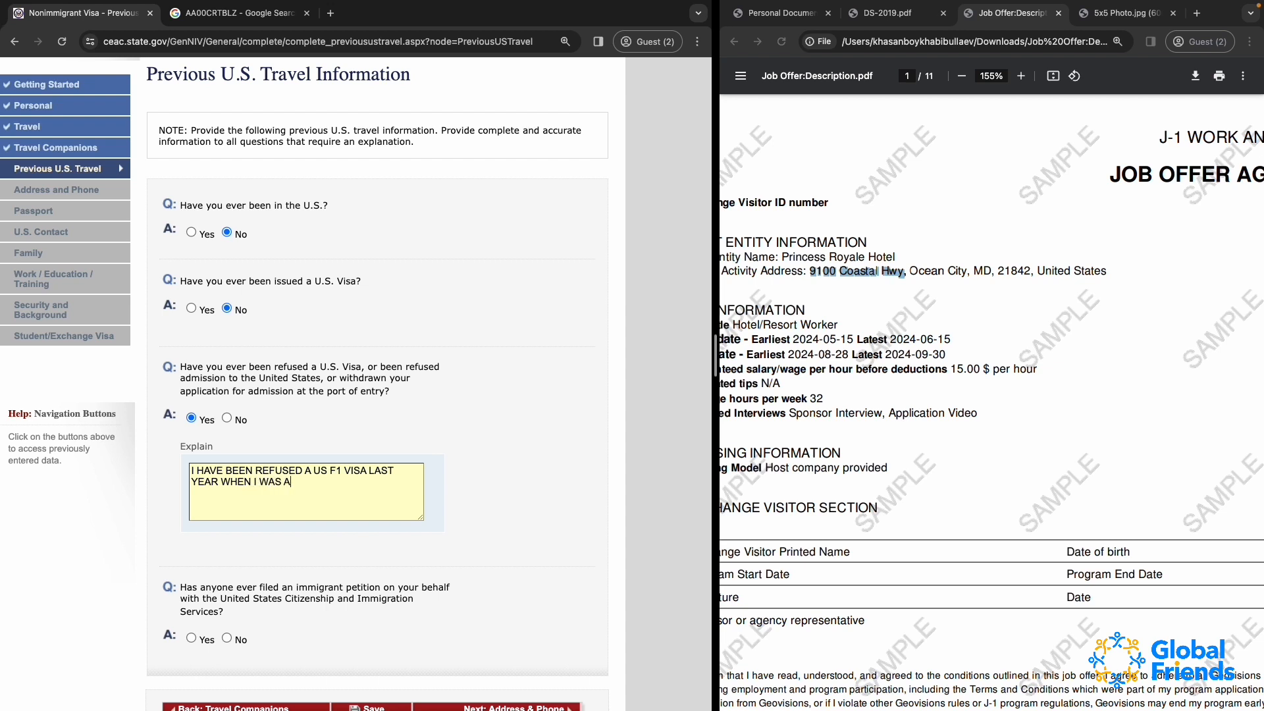
pyautogui.write('PPLYING FOR IT.')
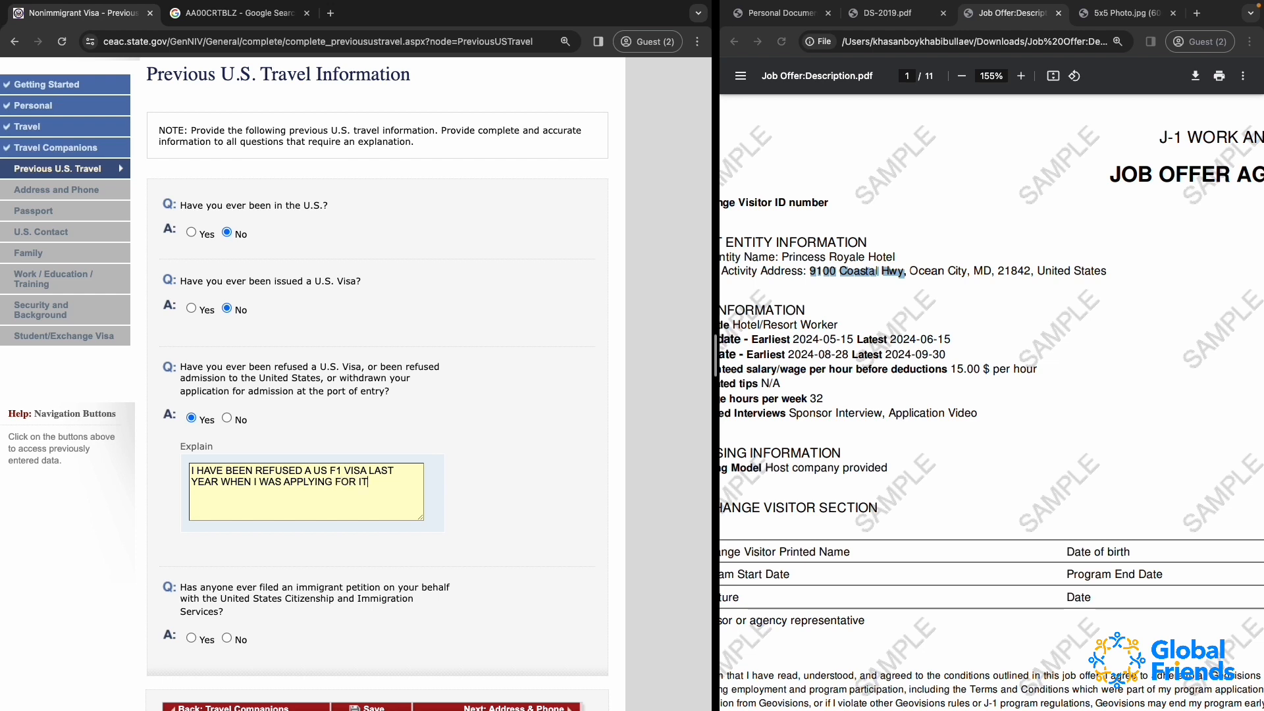
# Retype the word LAST in the explanation and insert "IN AUGUST" after "LAST YEAR"
pyautogui.doubleClick(385, 468)
pyautogui.press('BackSpace')
pyautogui.write('LAST')
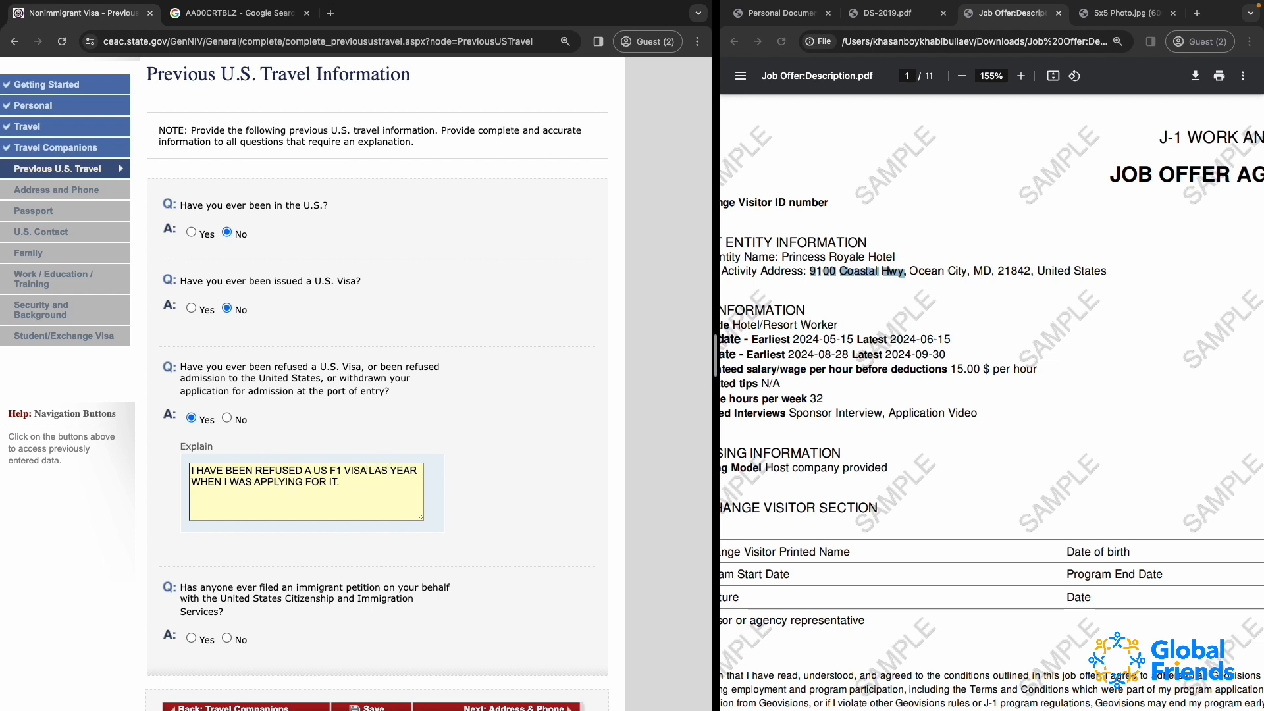
pyautogui.click(220, 481)
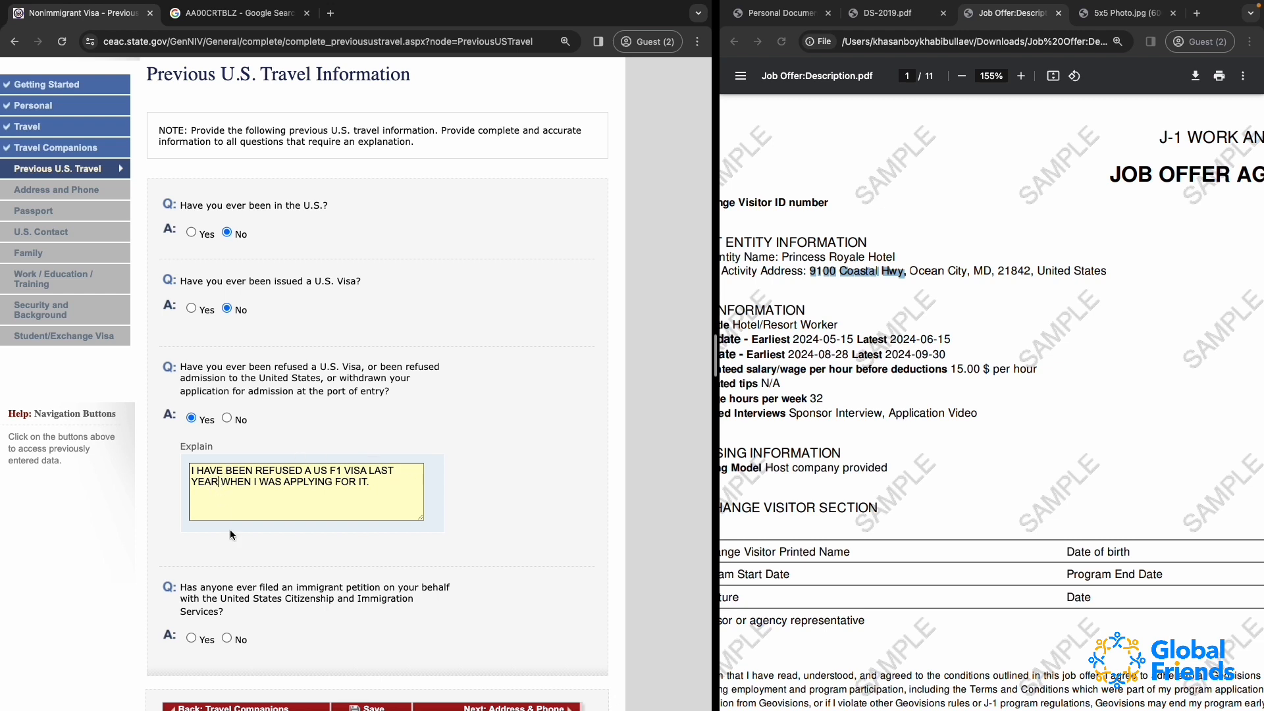
pyautogui.write('IN AUGUST')
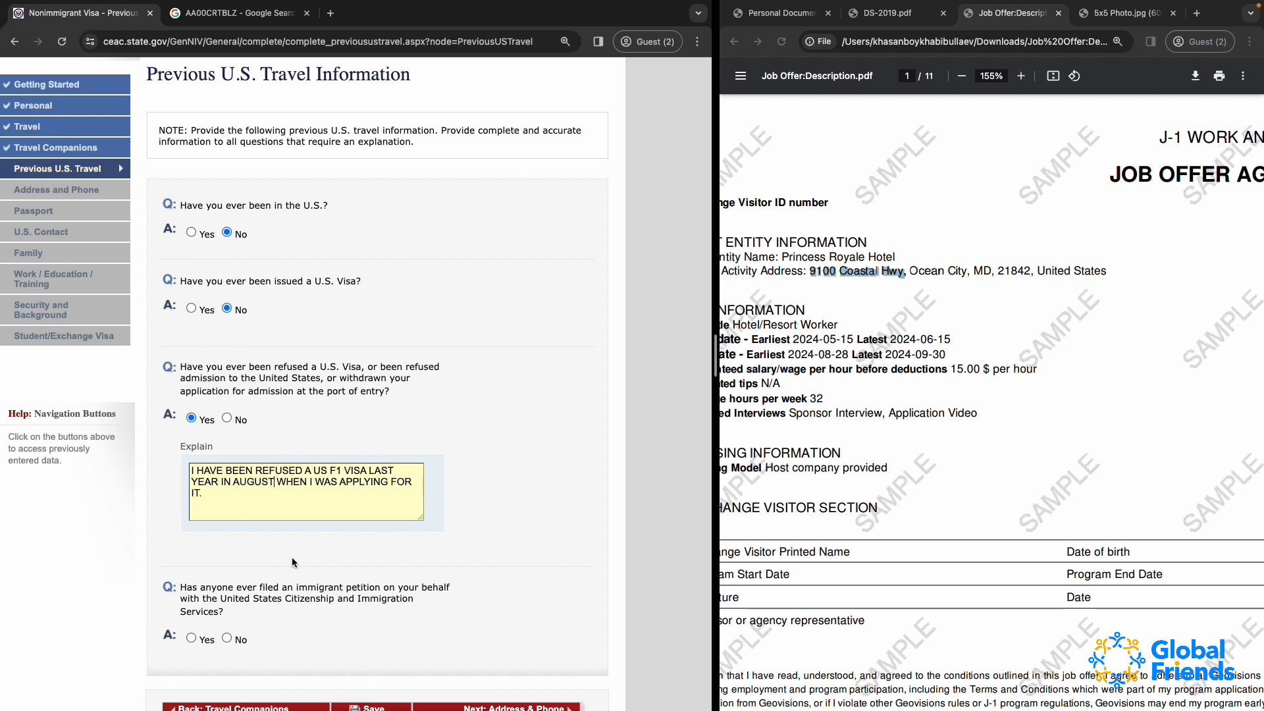
# Replace "IT." at the end of the refusal explanation with "BACHELORS DEGREE."
pyautogui.press('BackSpace')
pyautogui.press('BackSpace')
pyautogui.press('BackSpace')
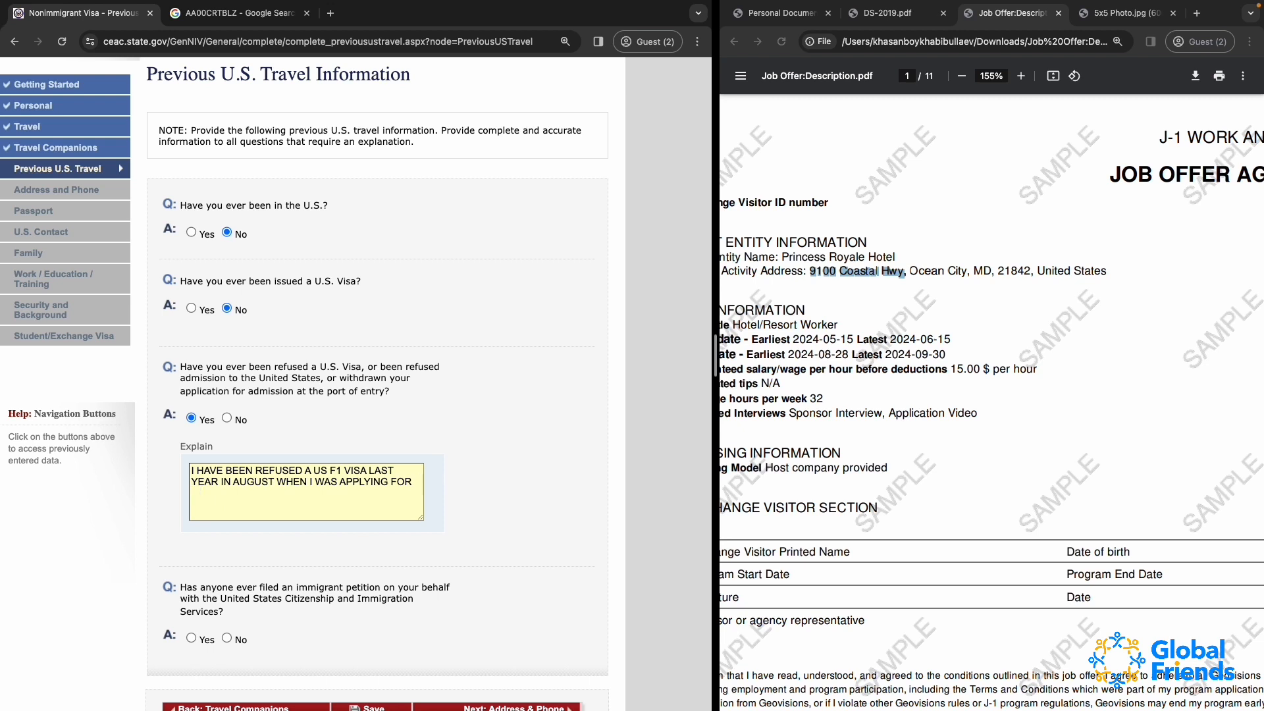
pyautogui.write('BACHELOR')
pyautogui.press('BackSpace')
pyautogui.press('BackSpace')
pyautogui.press('BackSpace')
pyautogui.press('BackSpace')
pyautogui.press('BackSpace')
pyautogui.write('HELORS DGRE')
pyautogui.press('BackSpace')
pyautogui.press('BackSpace')
pyautogui.press('BackSpace')
pyautogui.write('EGREE.')
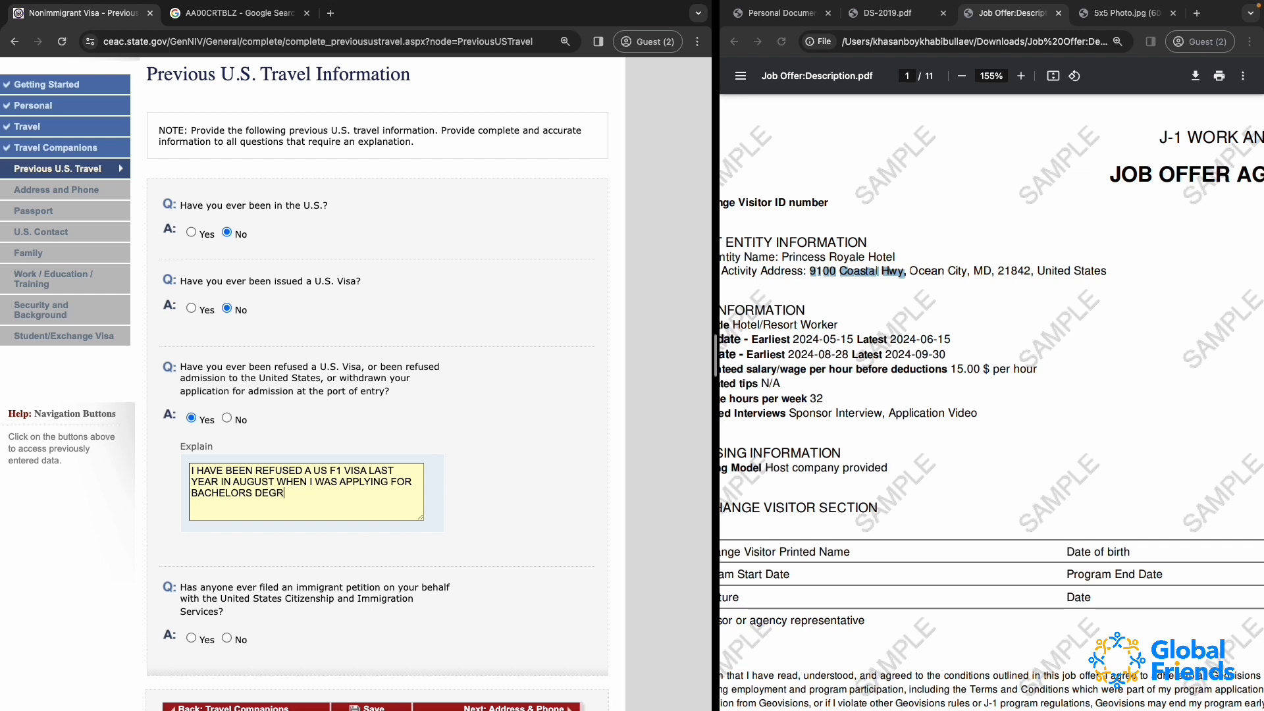
pyautogui.moveTo(313, 494); pyautogui.dragTo(122, 413)
pyautogui.click(319, 504)
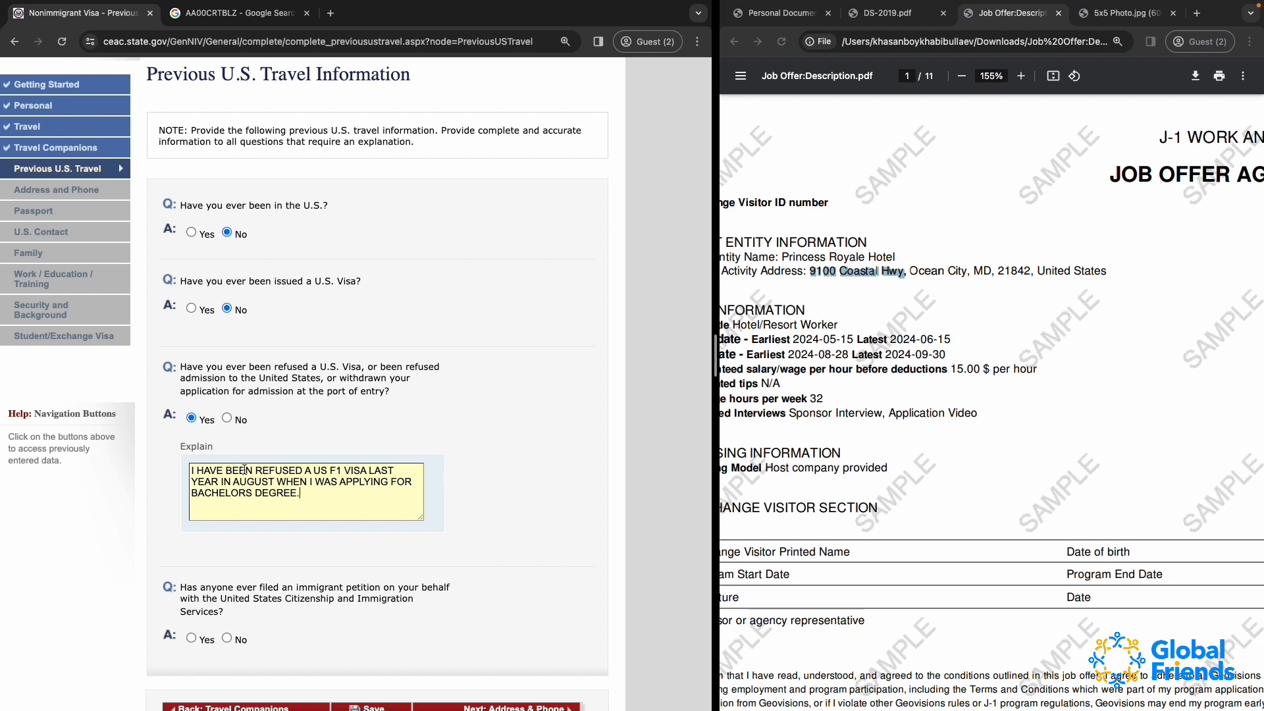
pyautogui.moveTo(195, 472); pyautogui.dragTo(321, 493)
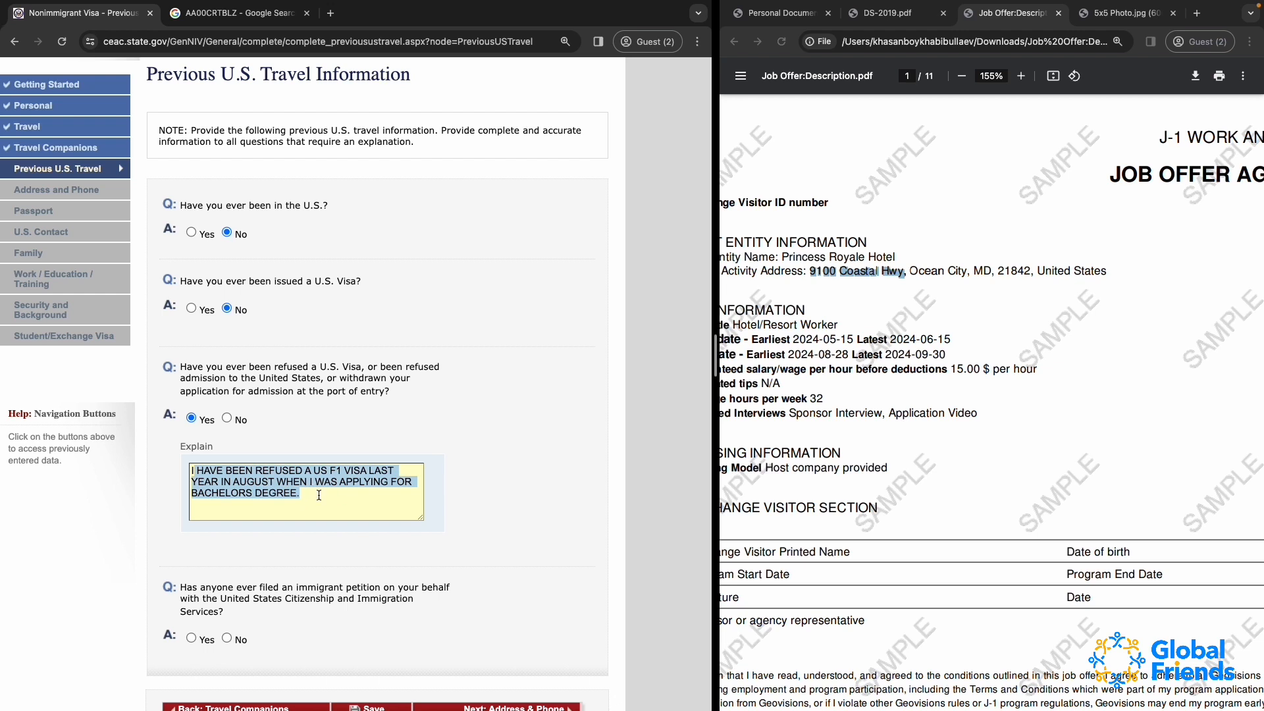
pyautogui.click(319, 495)
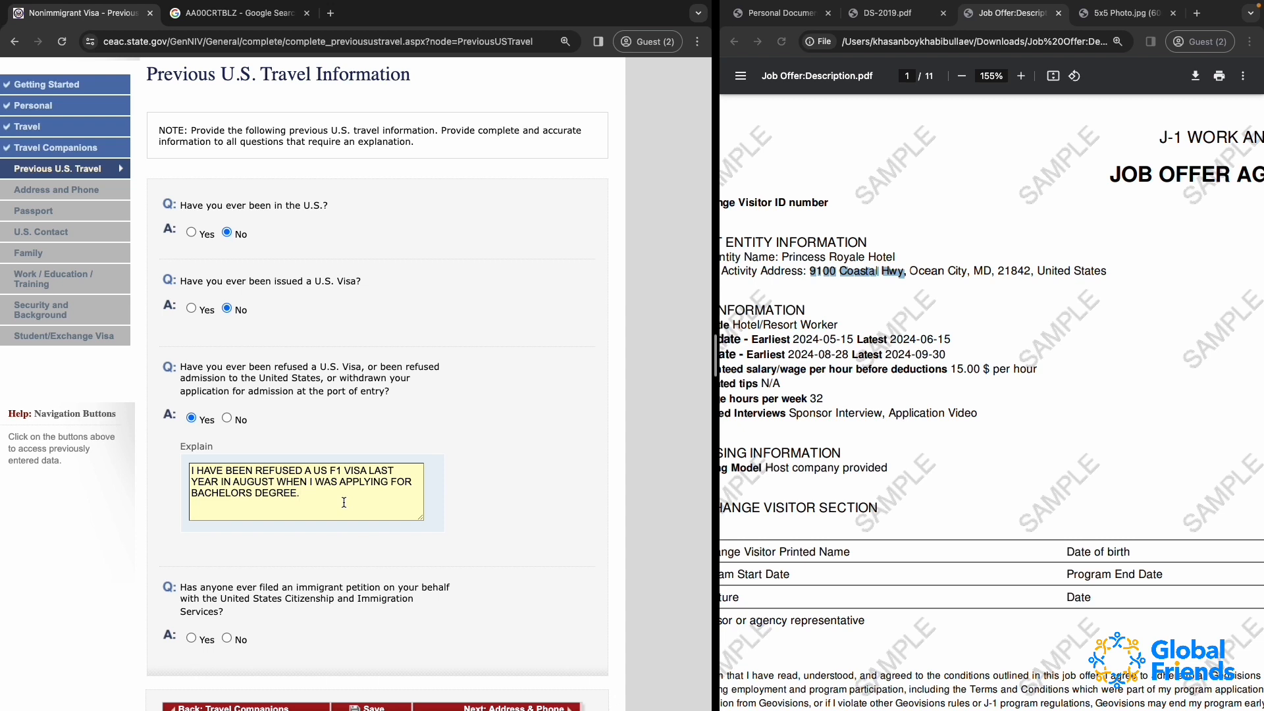
pyautogui.moveTo(344, 502); pyautogui.dragTo(187, 461)
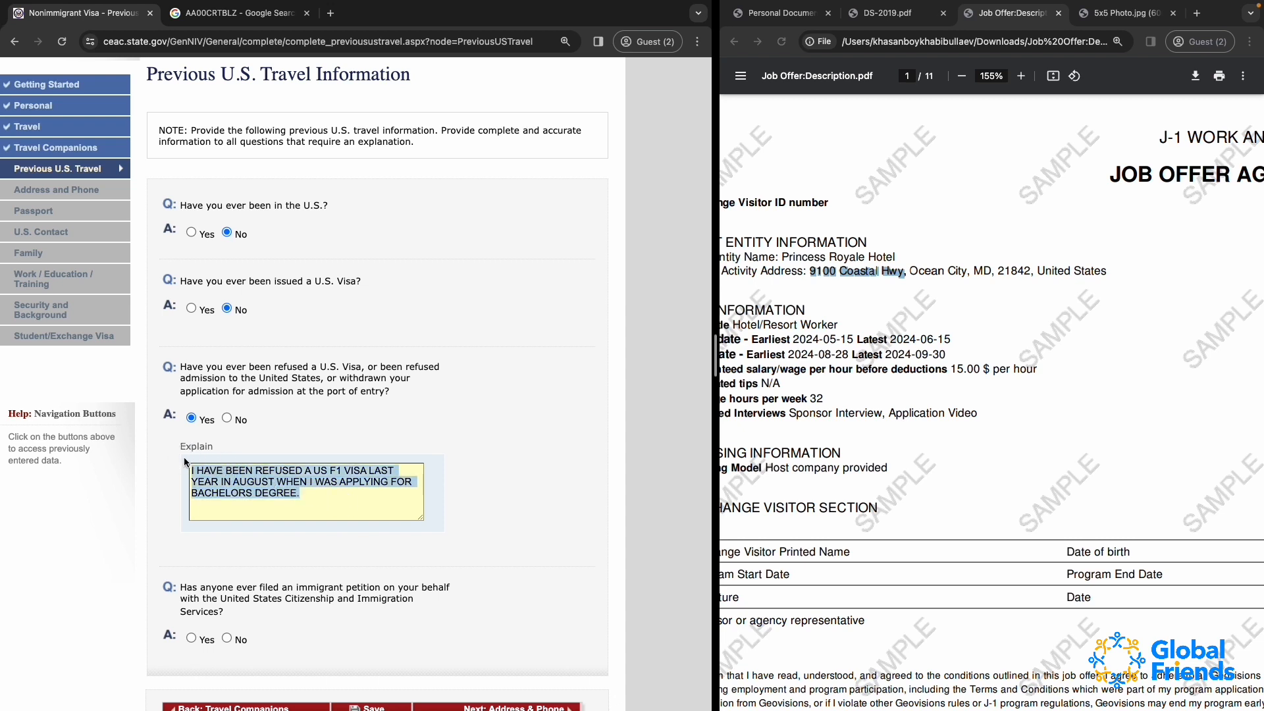
pyautogui.click(342, 496)
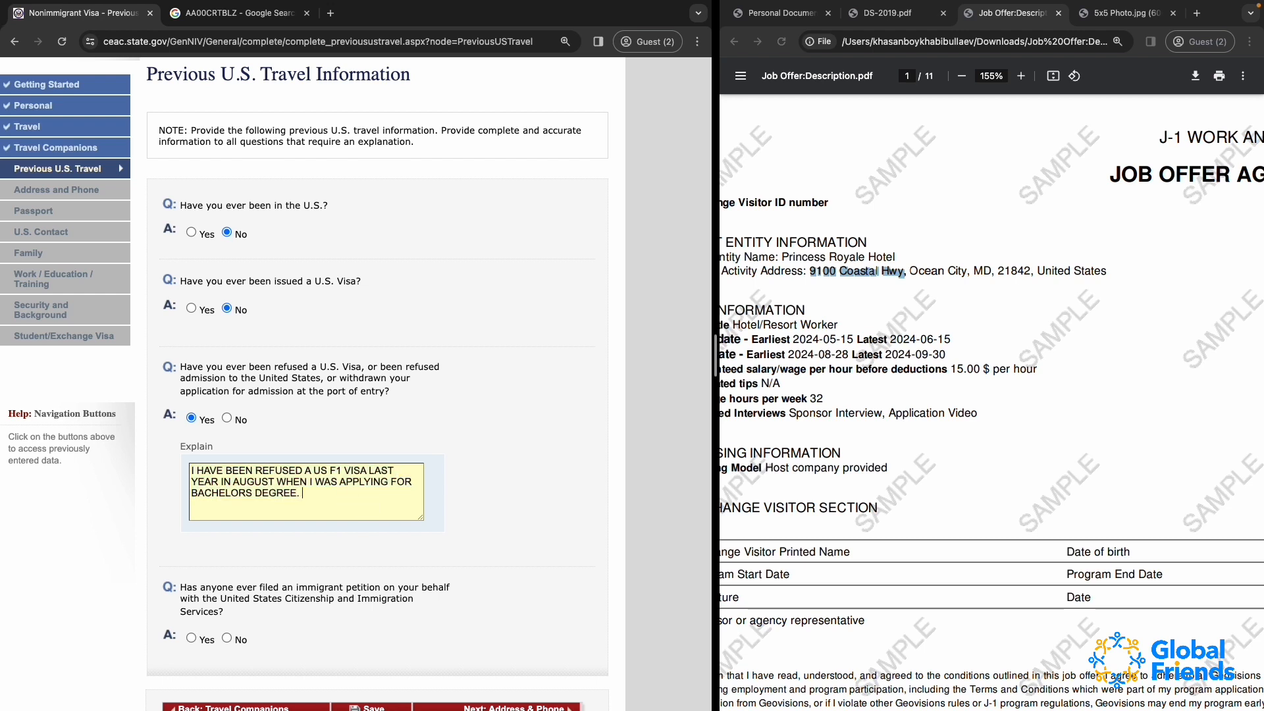
pyautogui.tripleClick(318, 496)
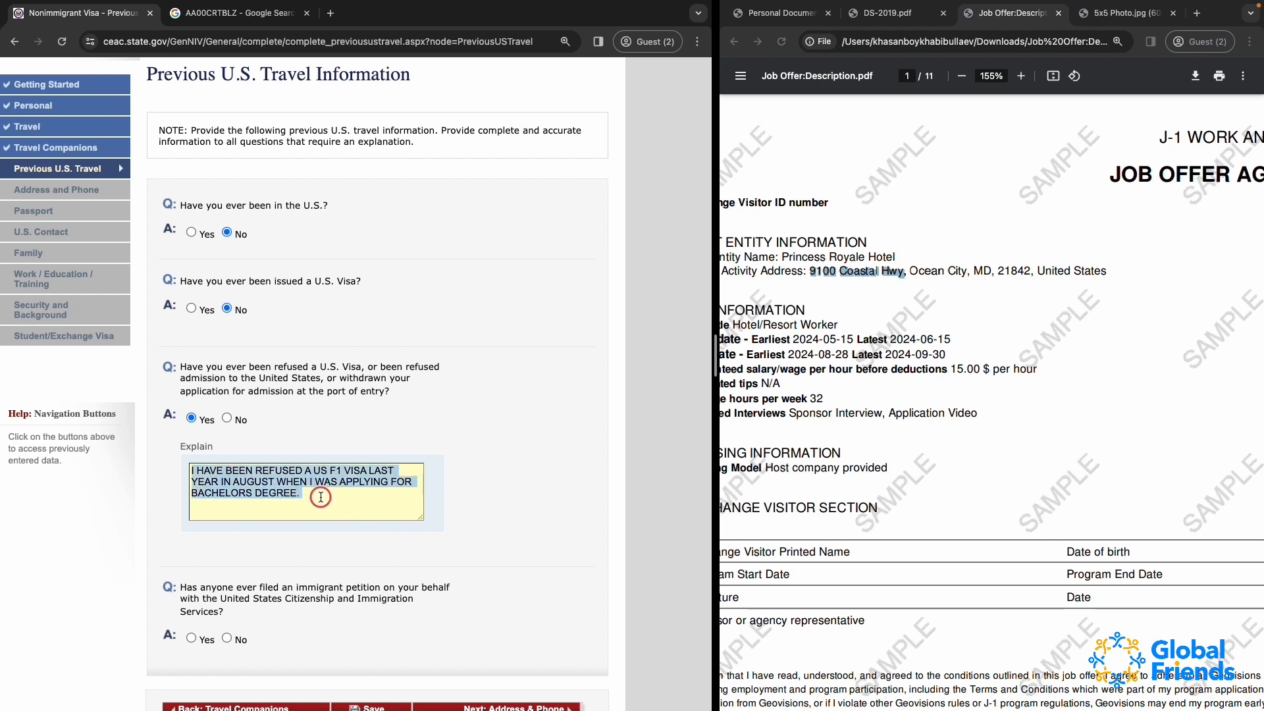
pyautogui.click(318, 495)
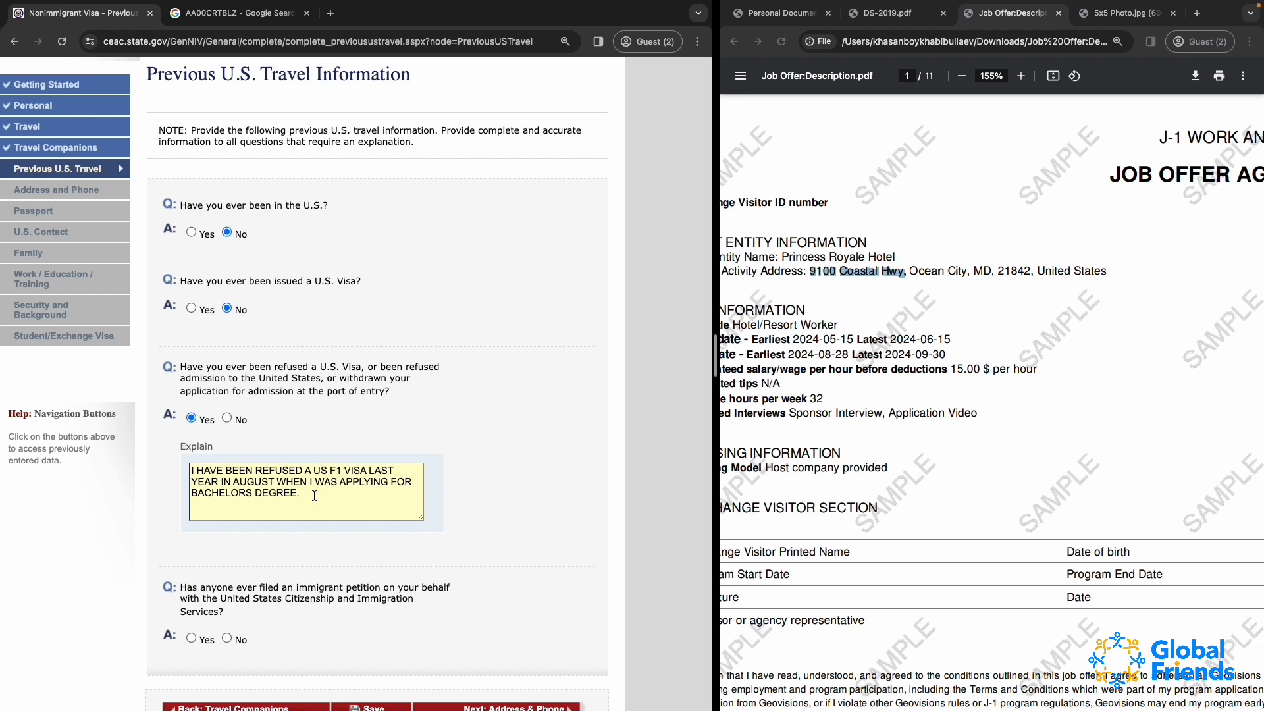
pyautogui.tripleClick(226, 485)
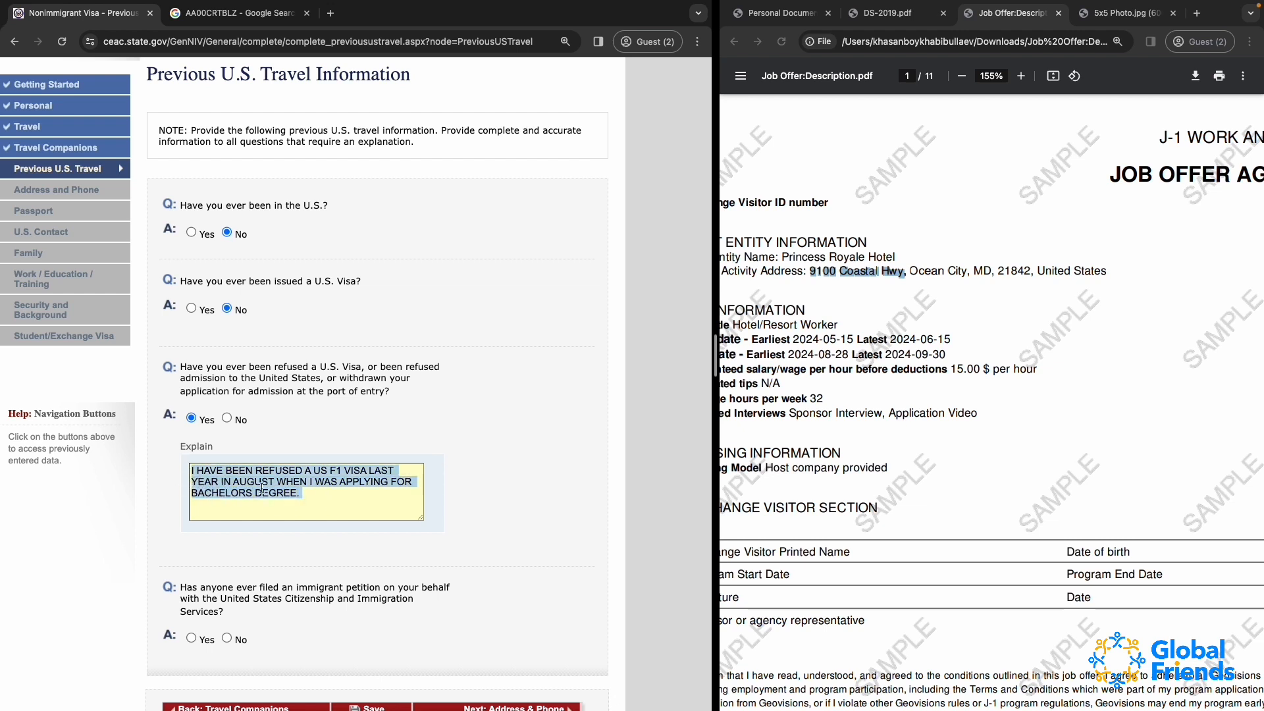
pyautogui.moveTo(341, 500)
pyautogui.mouseDown()
pyautogui.moveTo(150, 432)
pyautogui.moveTo(324, 510)
pyautogui.mouseUp()
pyautogui.click(320, 503)
# Answer No to whether anyone has ever filed an immigrant petition on the applicant's behalf
pyautogui.scroll(-5, 417, 557)
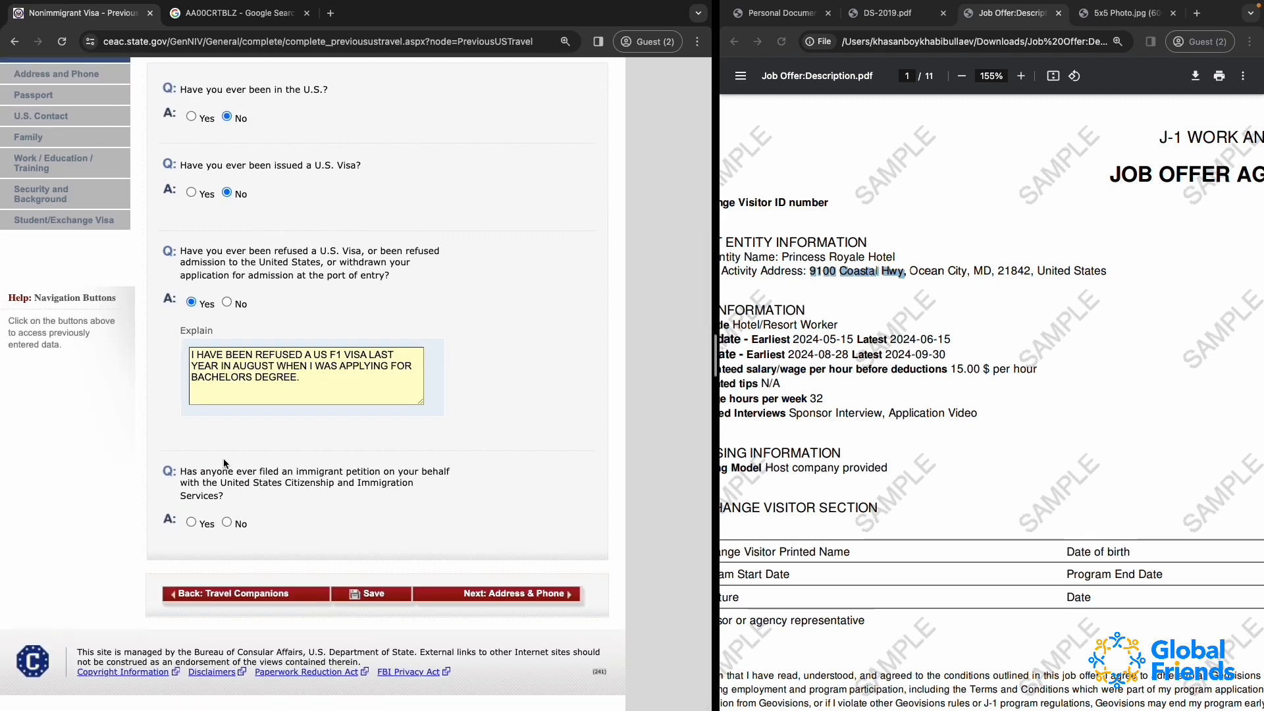
pyautogui.click(293, 483)
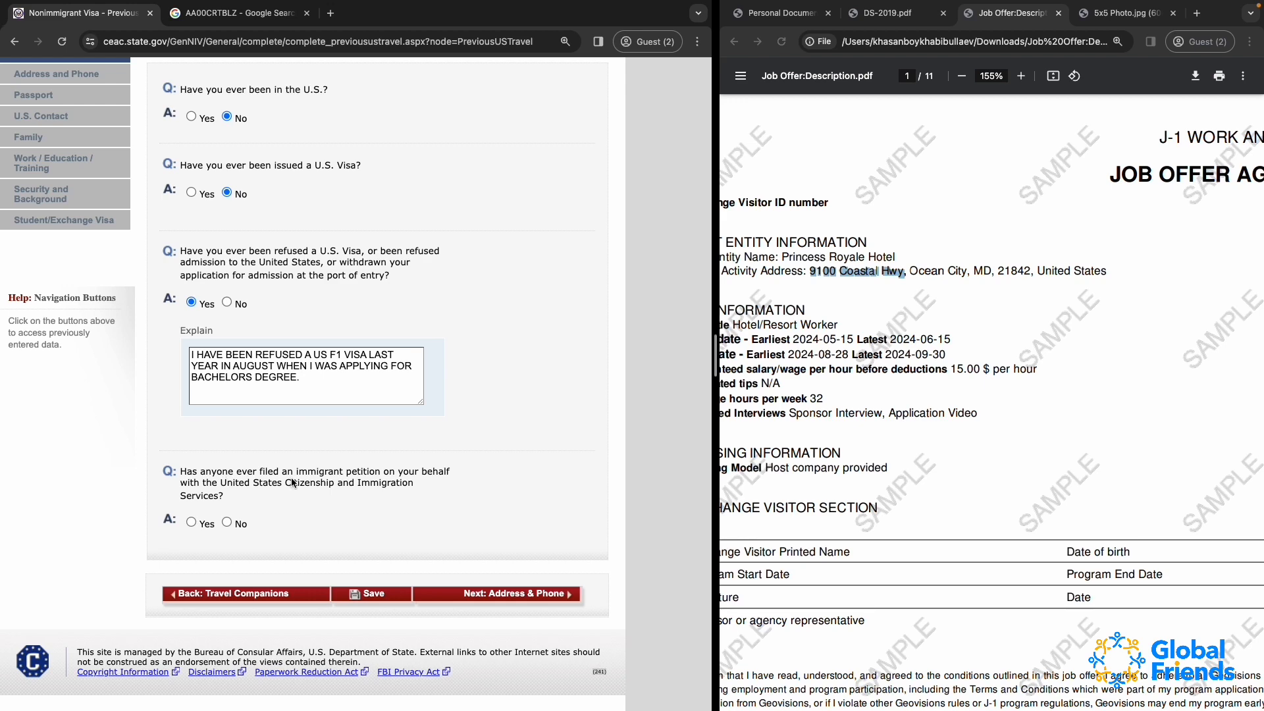
pyautogui.click(226, 522)
pyautogui.scroll(6, 377, 525)
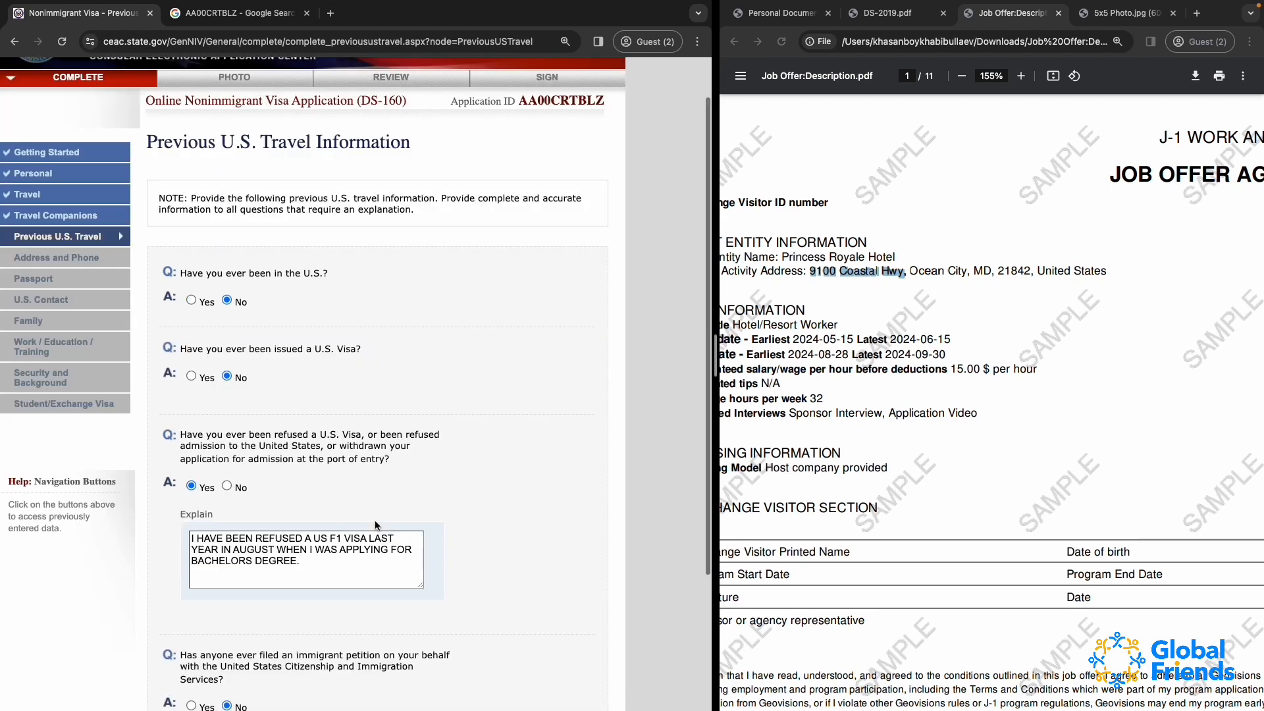
pyautogui.scroll(-6, 377, 524)
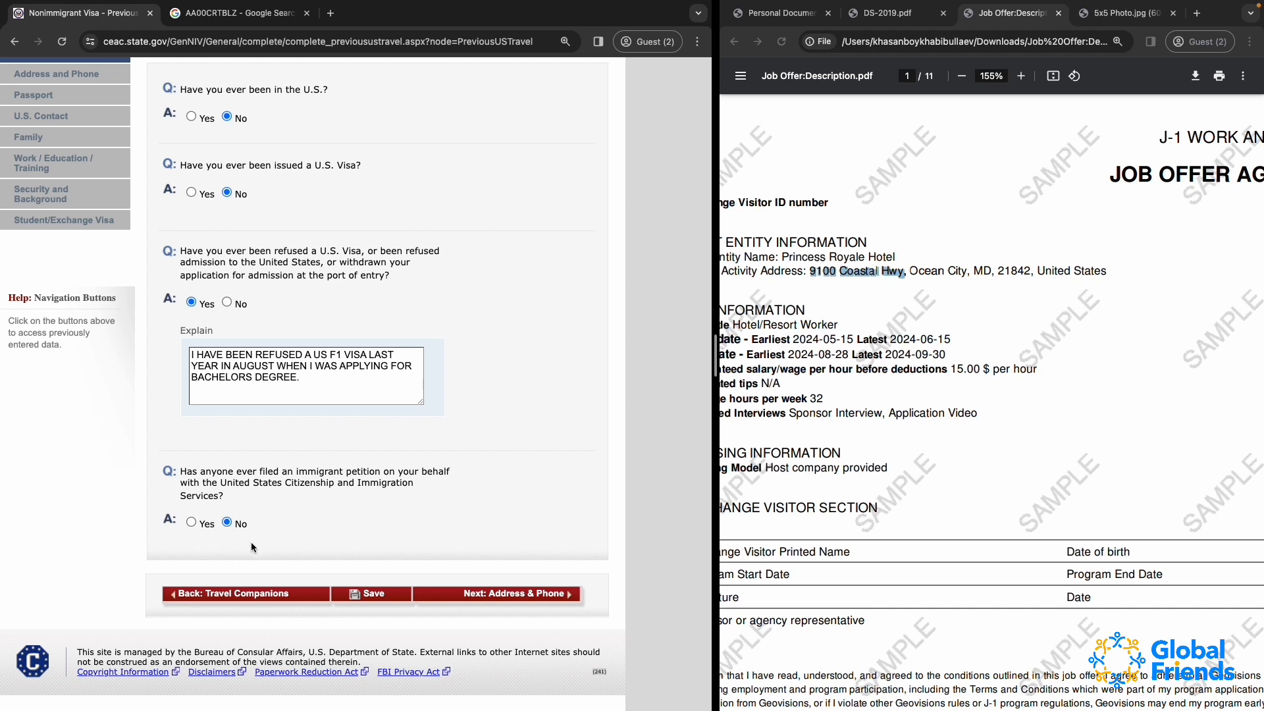
# Save the previous U.S. travel answers, continue the application and proceed to the Address and Phone section
pyautogui.click(370, 598)
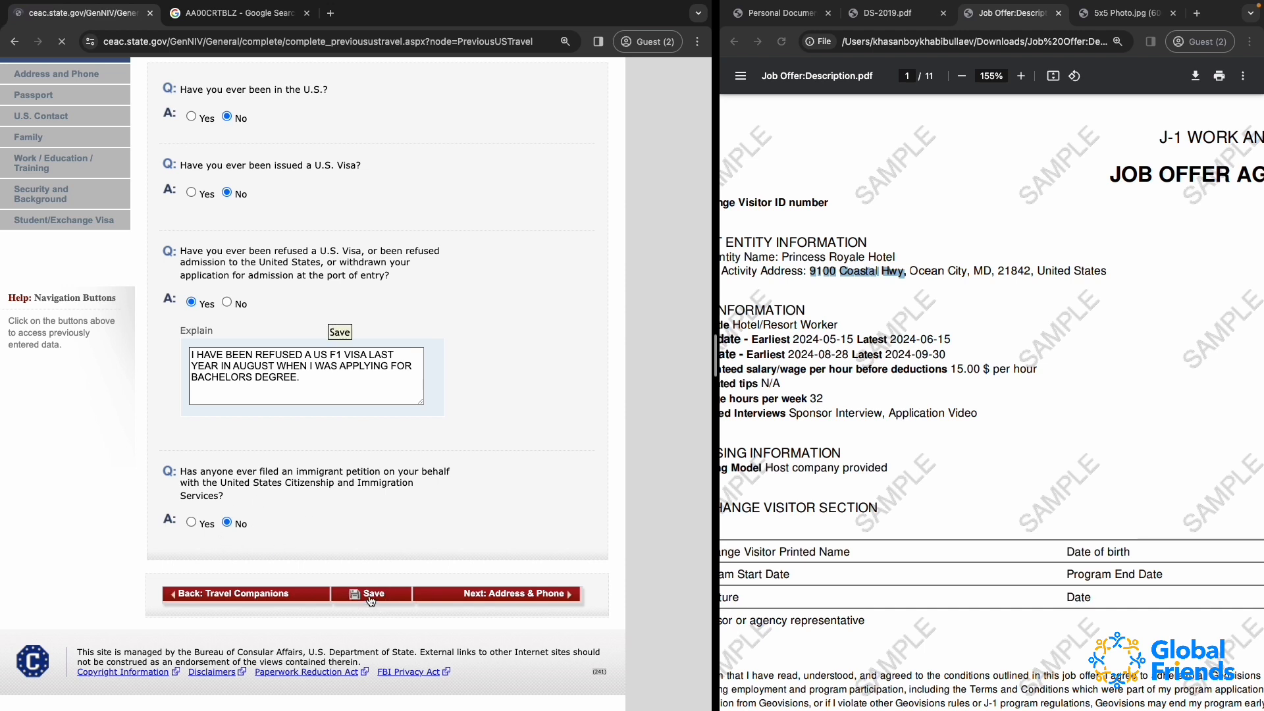
pyautogui.click(290, 354)
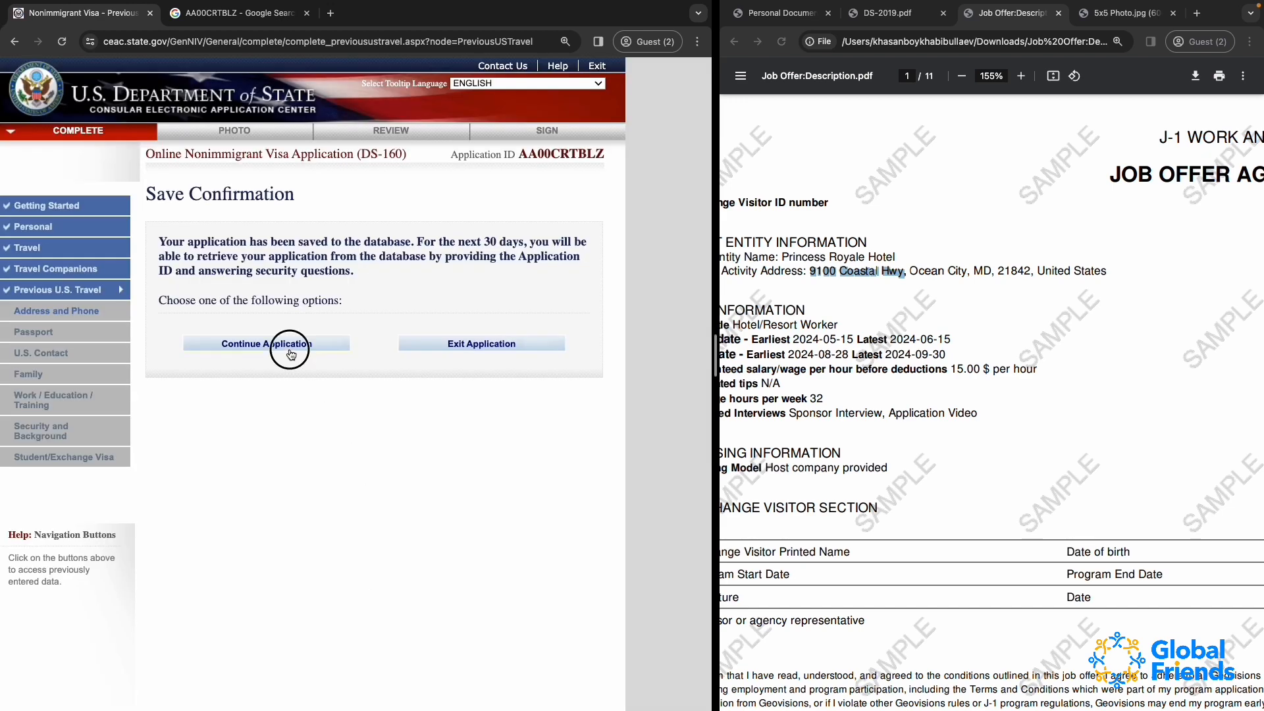
pyautogui.scroll(-4, 291, 354)
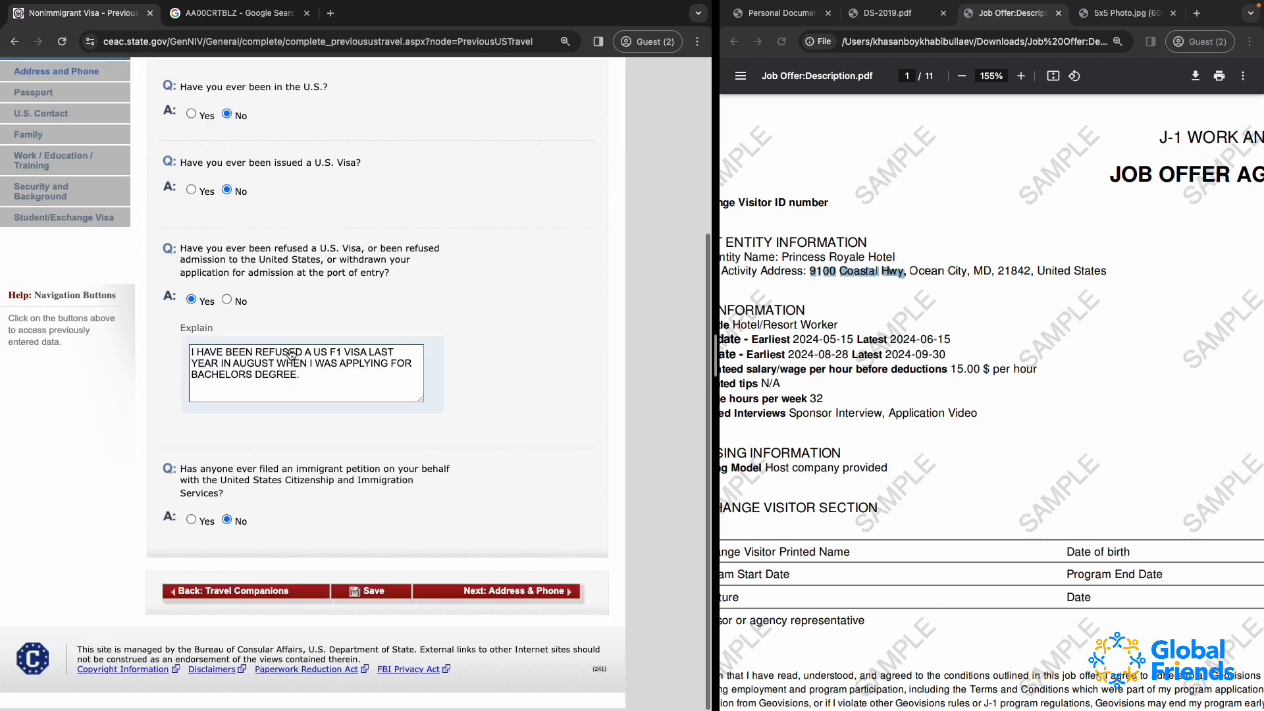
pyautogui.click(526, 592)
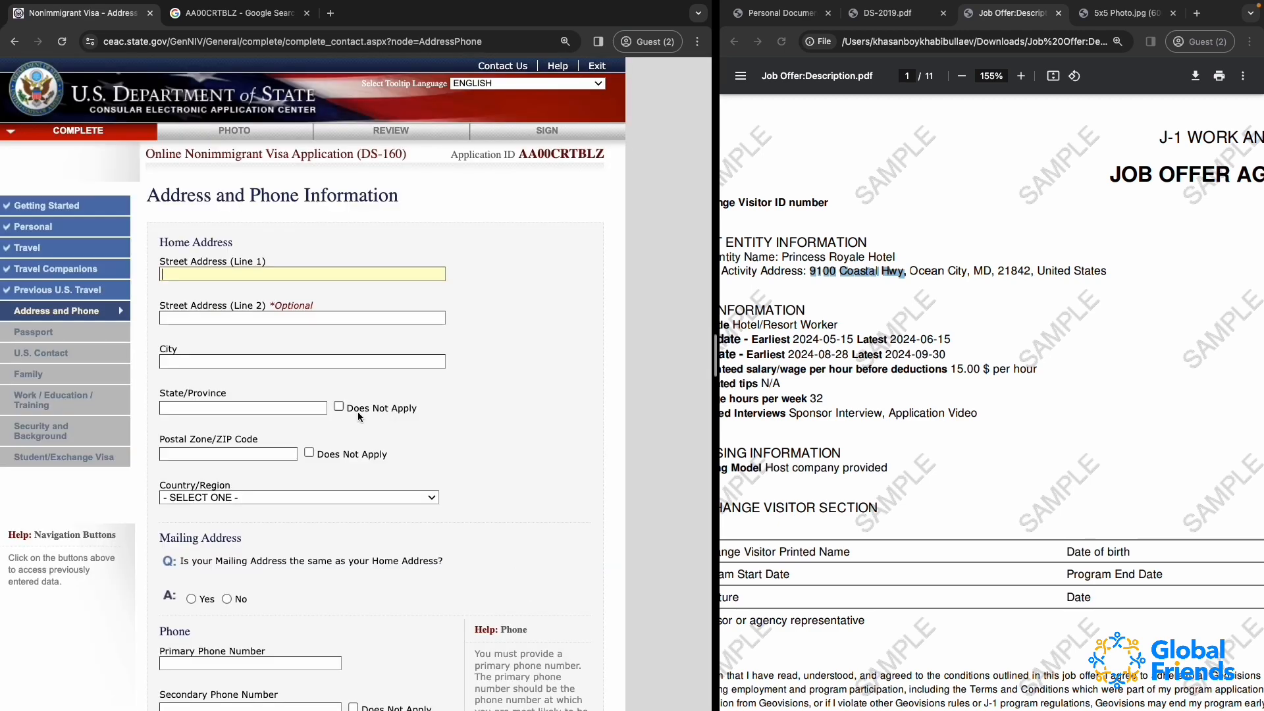
# Bring up the Personal Documents PDF and enter the house number and street in line 1 of the home address
pyautogui.scroll(-2, 358, 412)
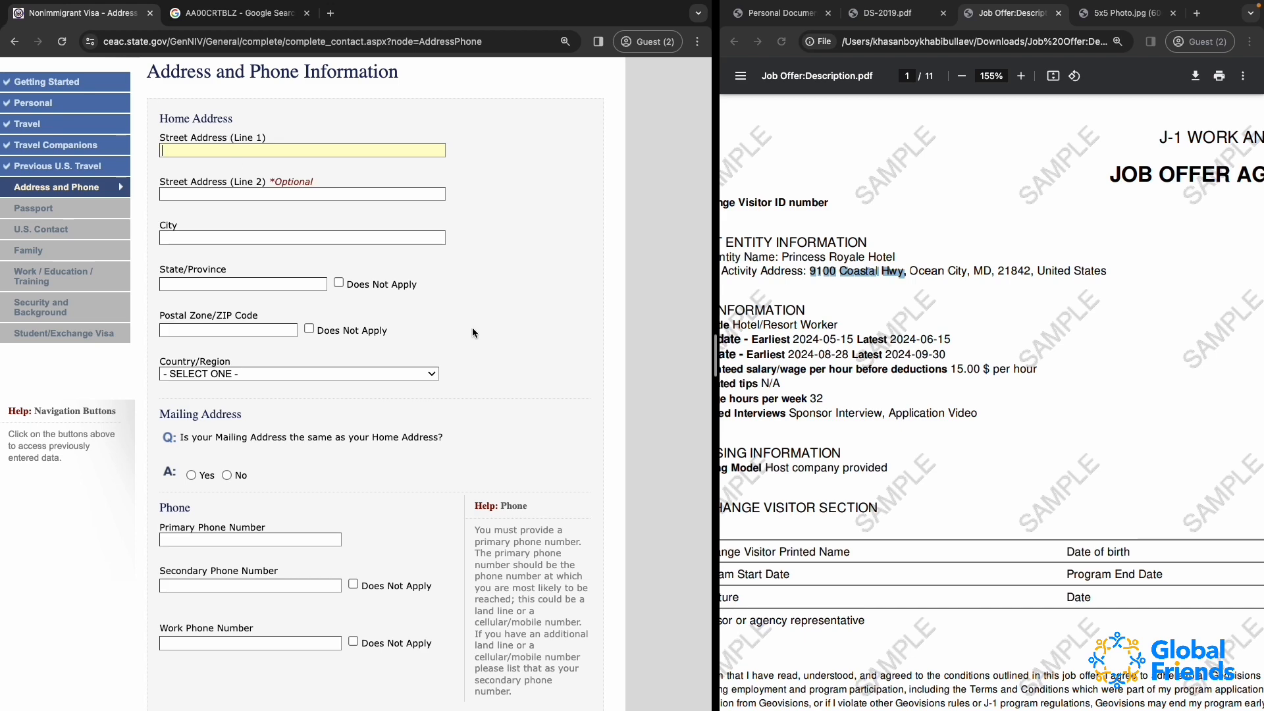
pyautogui.click(780, 14)
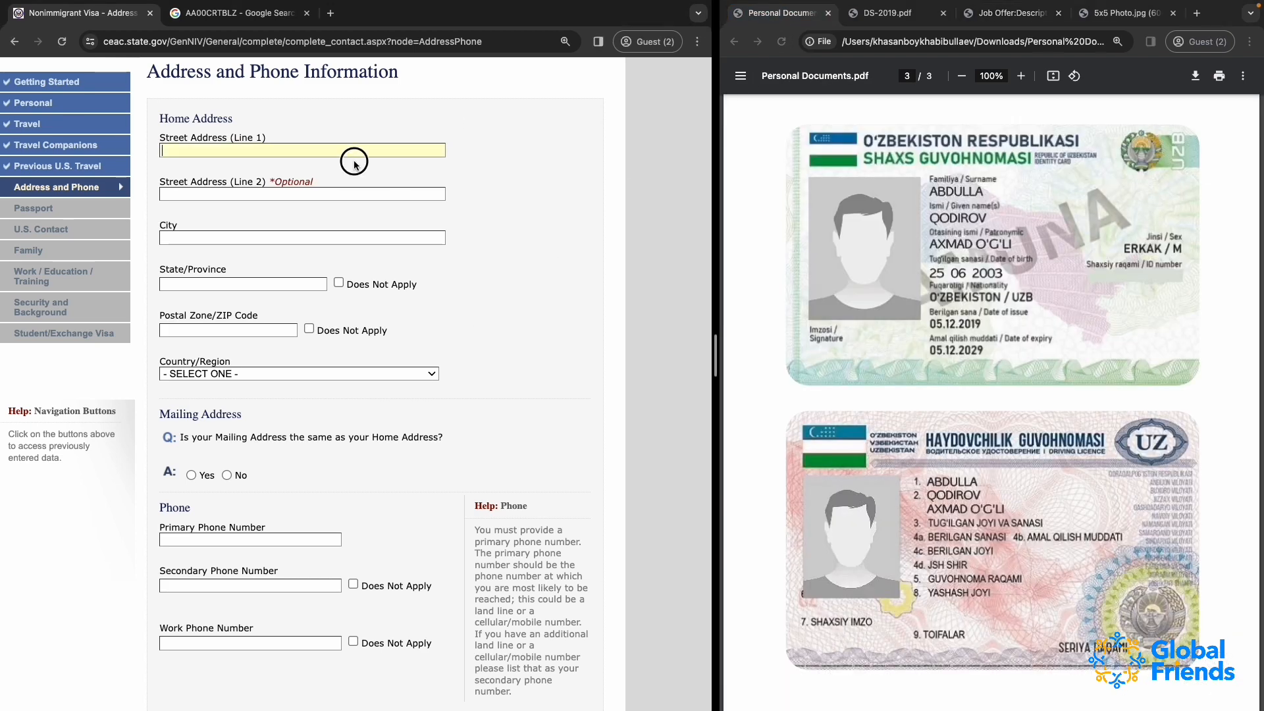
pyautogui.scroll(1, 220, 160)
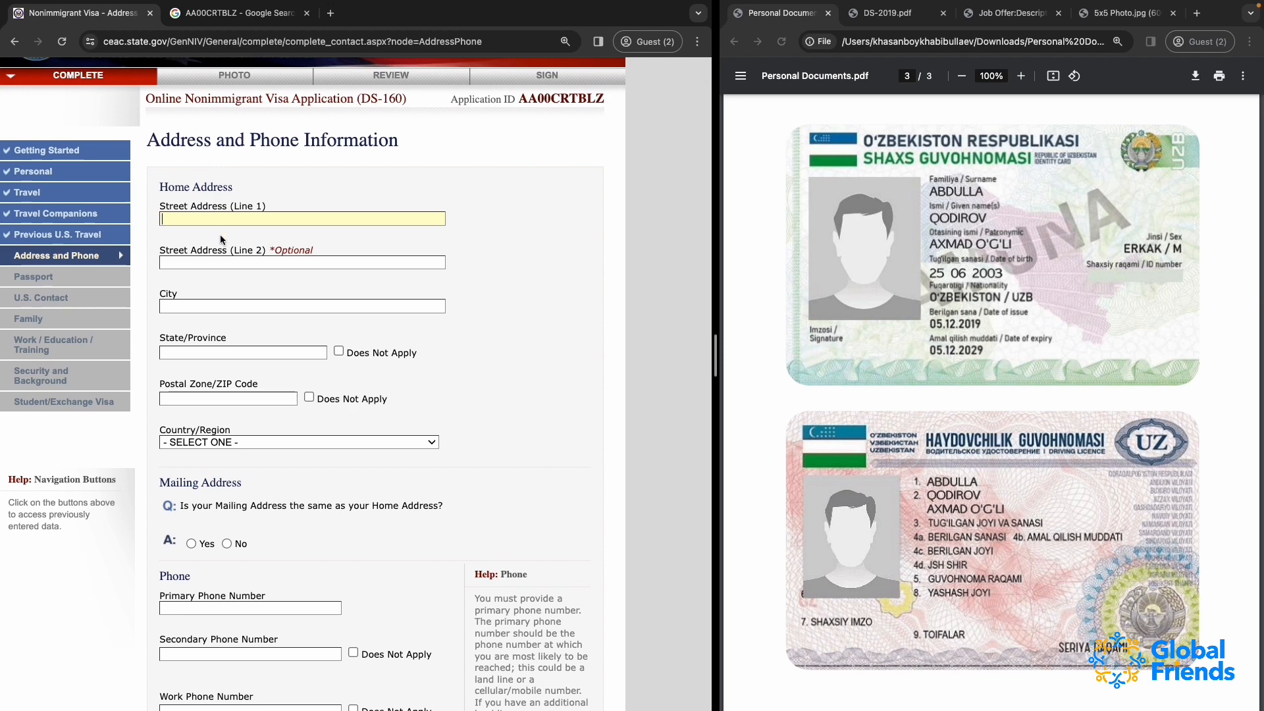
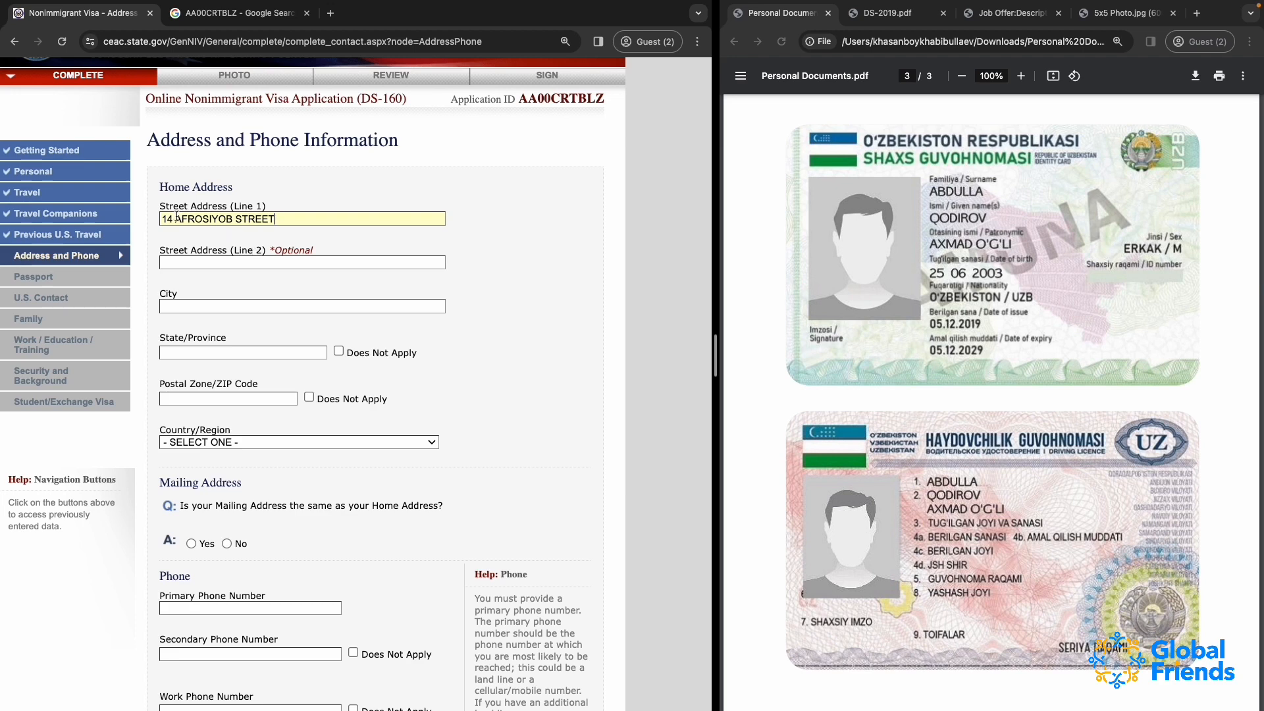
pyautogui.moveTo(175, 219); pyautogui.dragTo(435, 257)
pyautogui.write('C-5 KIYOT')
pyautogui.press('BackSpace')
pyautogui.press('BackSpace')
pyautogui.press('BackSpace')
pyautogui.press('BackSpace')
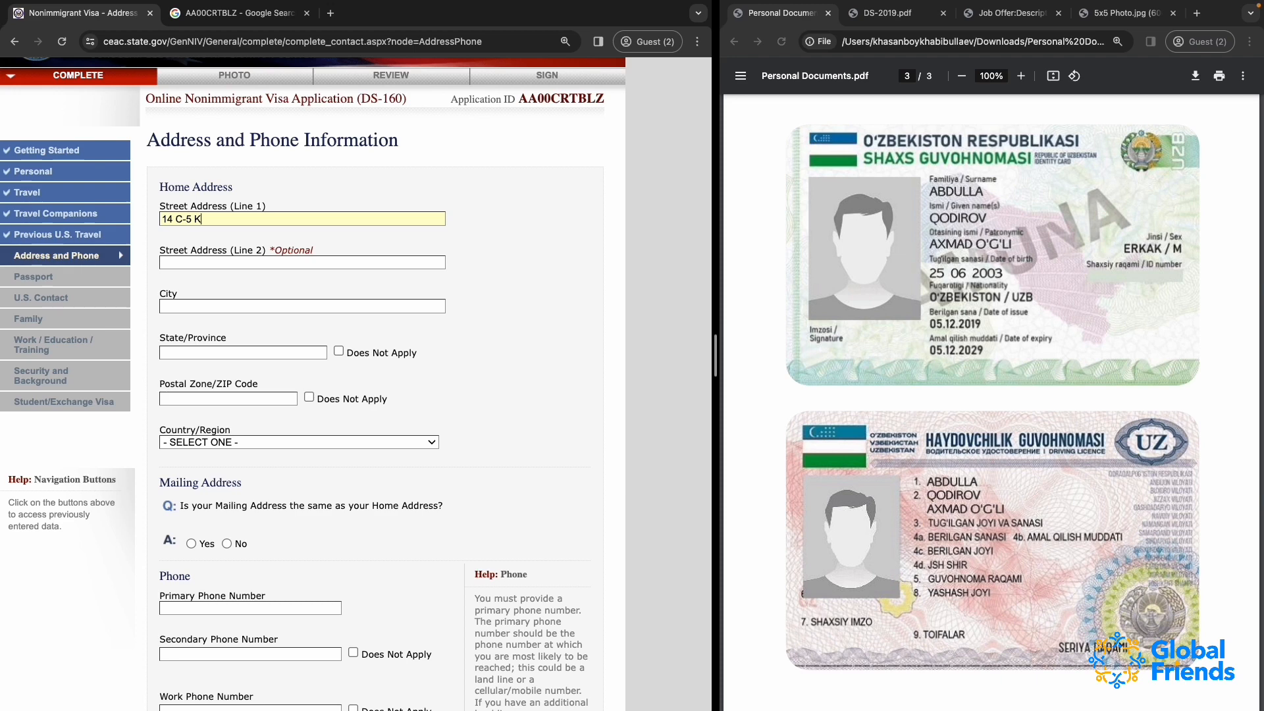
pyautogui.press('BackSpace')
pyautogui.press('BackSpace')
pyautogui.press('BackSpace')
pyautogui.press('BackSpace')
pyautogui.press('BackSpace')
pyautogui.write('AFROSIYOB STREET')
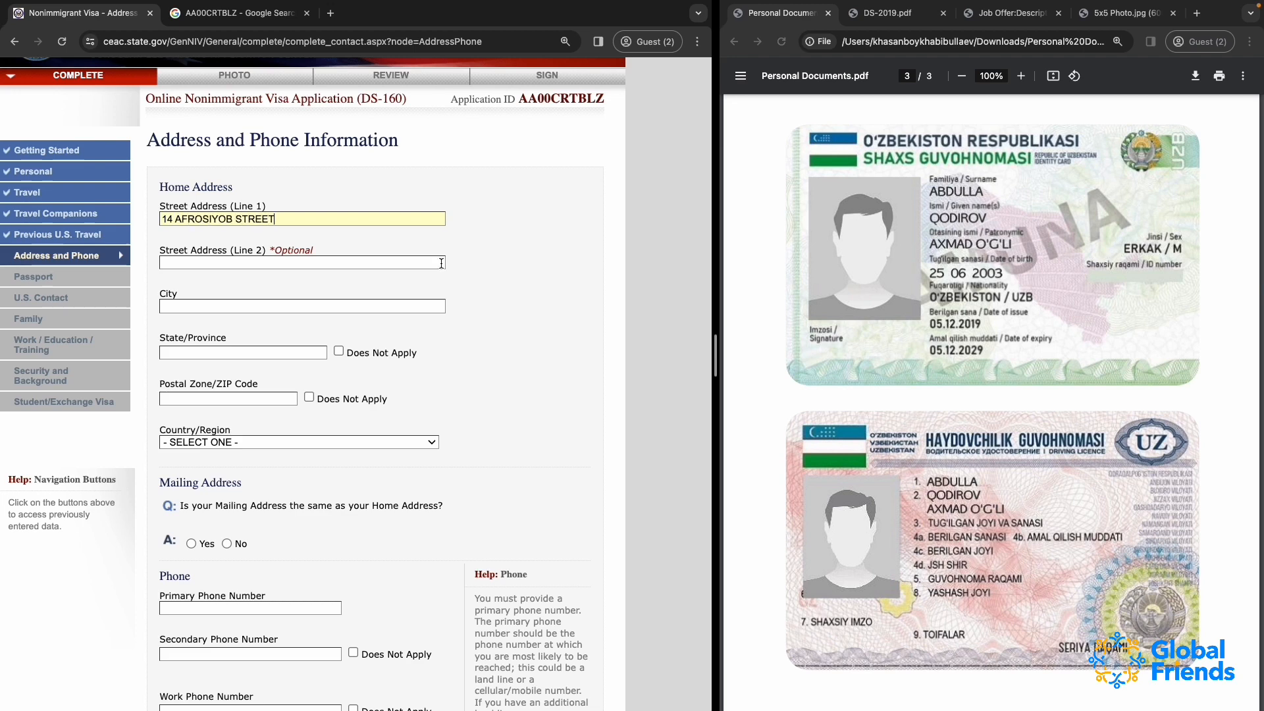
# Enter the floor of the home address in the optional second street address line
pyautogui.click(341, 263)
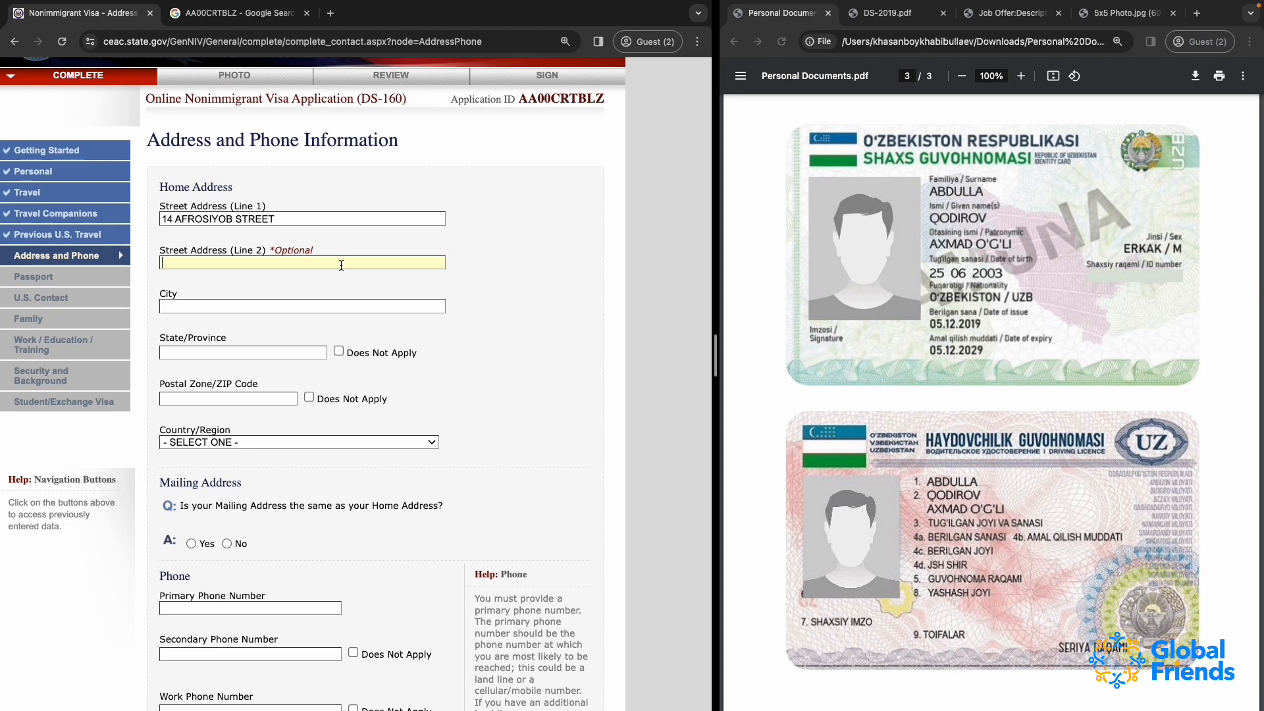
pyautogui.write('APT')
pyautogui.press('BackSpace')
pyautogui.press('BackSpace')
pyautogui.press('BackSpace')
pyautogui.write('FLOOR 7')
# Try TASHKENT as the home city with the state/province marked as Does Not Apply
pyautogui.click(192, 306)
pyautogui.write('TASHKENT')
pyautogui.click(273, 353)
pyautogui.click(341, 352)
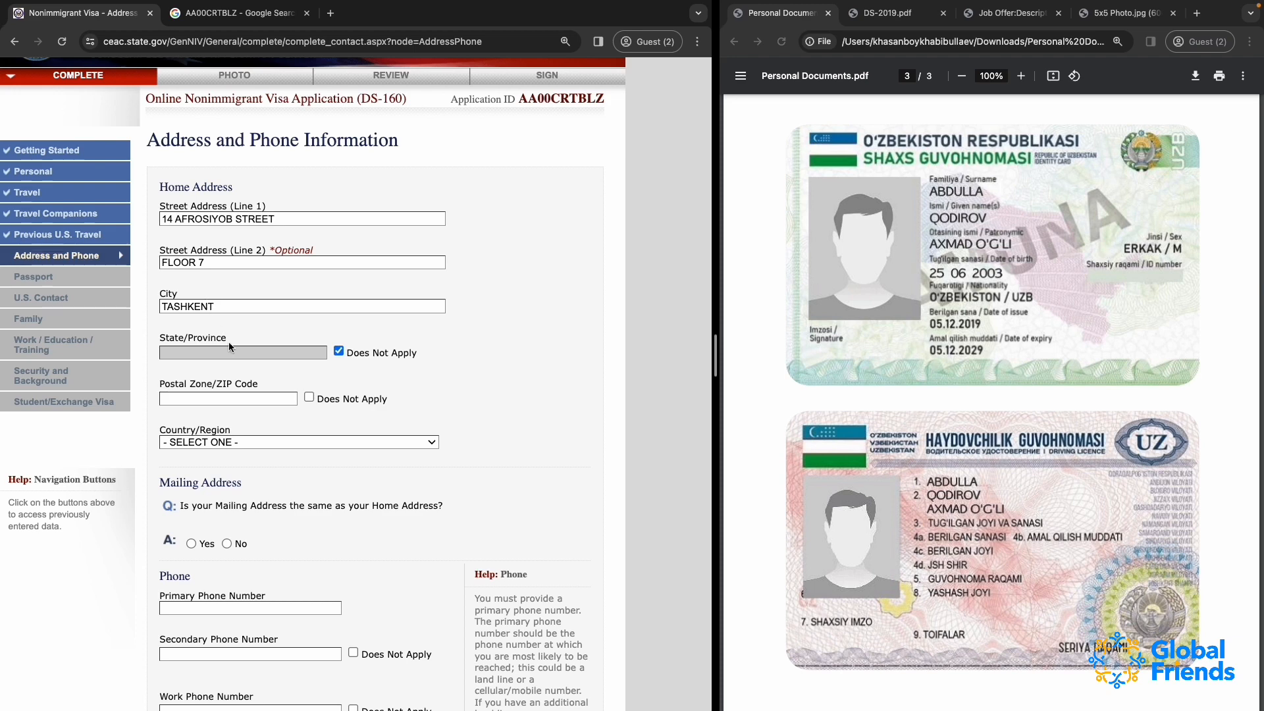
pyautogui.click(338, 351)
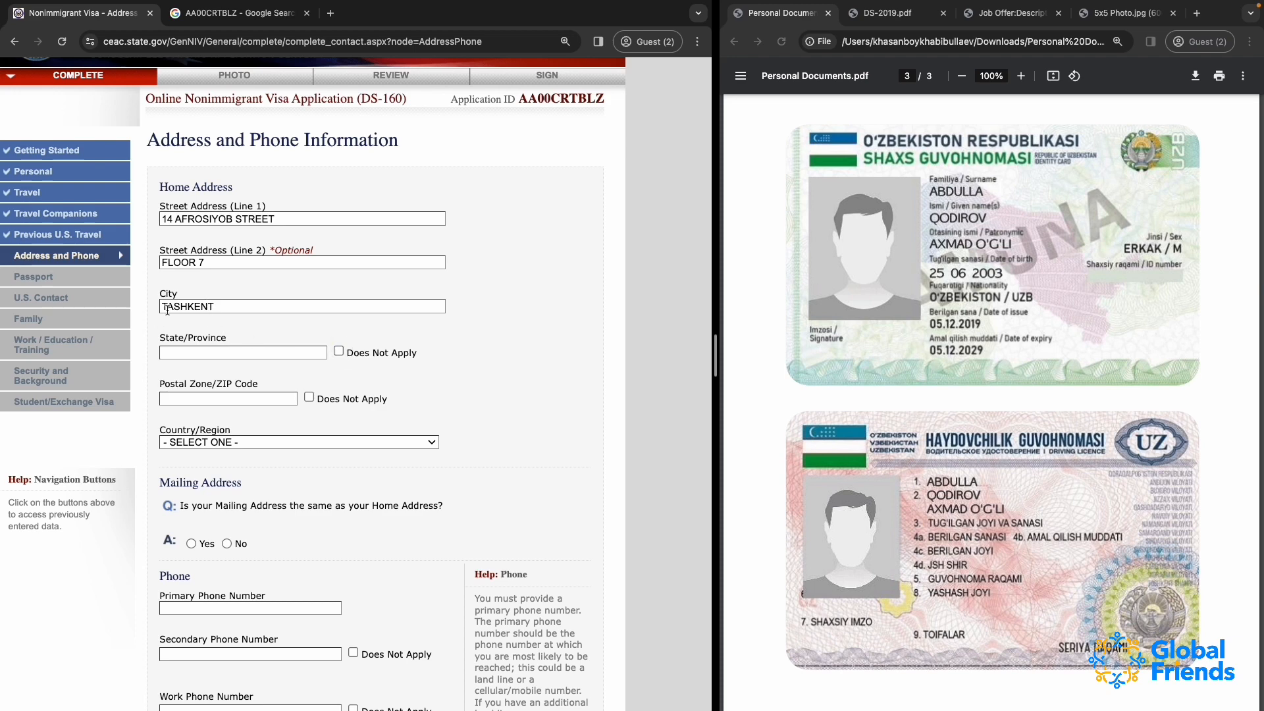
# Replace the home city with CHIRCHIK and enter TASHKENT REGION as the state/province
pyautogui.doubleClick(191, 306)
pyautogui.write('CHIRCHIK')
pyautogui.click(177, 349)
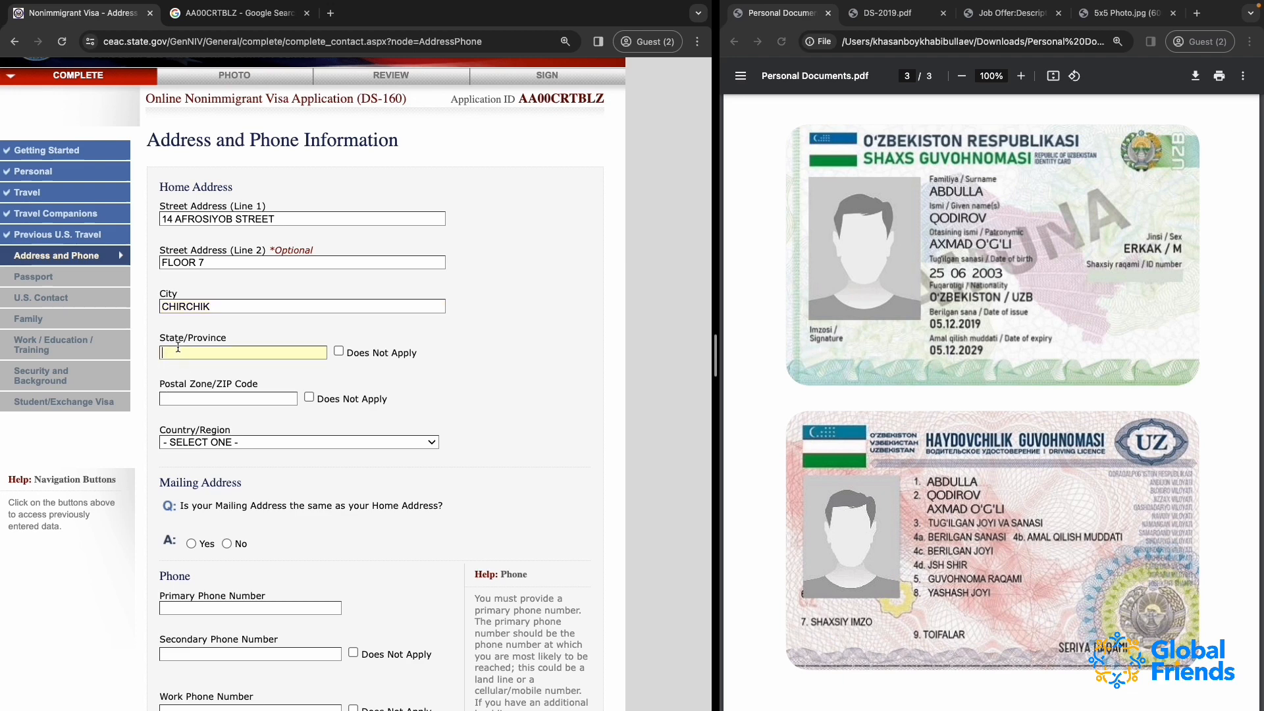
pyautogui.write('TASHKENT REGION')
# Search the web for "CHIRCHIK postal code" in a new tab and copy the Post Office №2 code from the Golden Pages result
pyautogui.doubleClick(187, 306)
pyautogui.press('super+c')
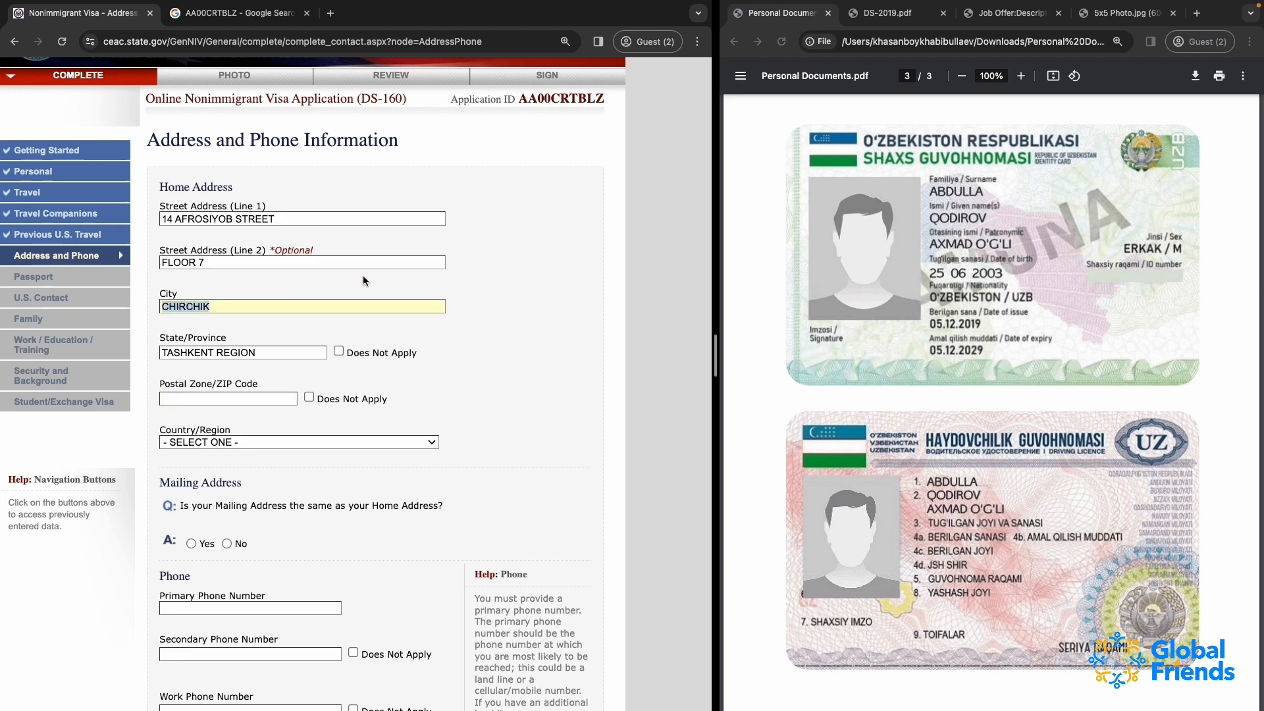
pyautogui.click(331, 14)
pyautogui.press('super+v')
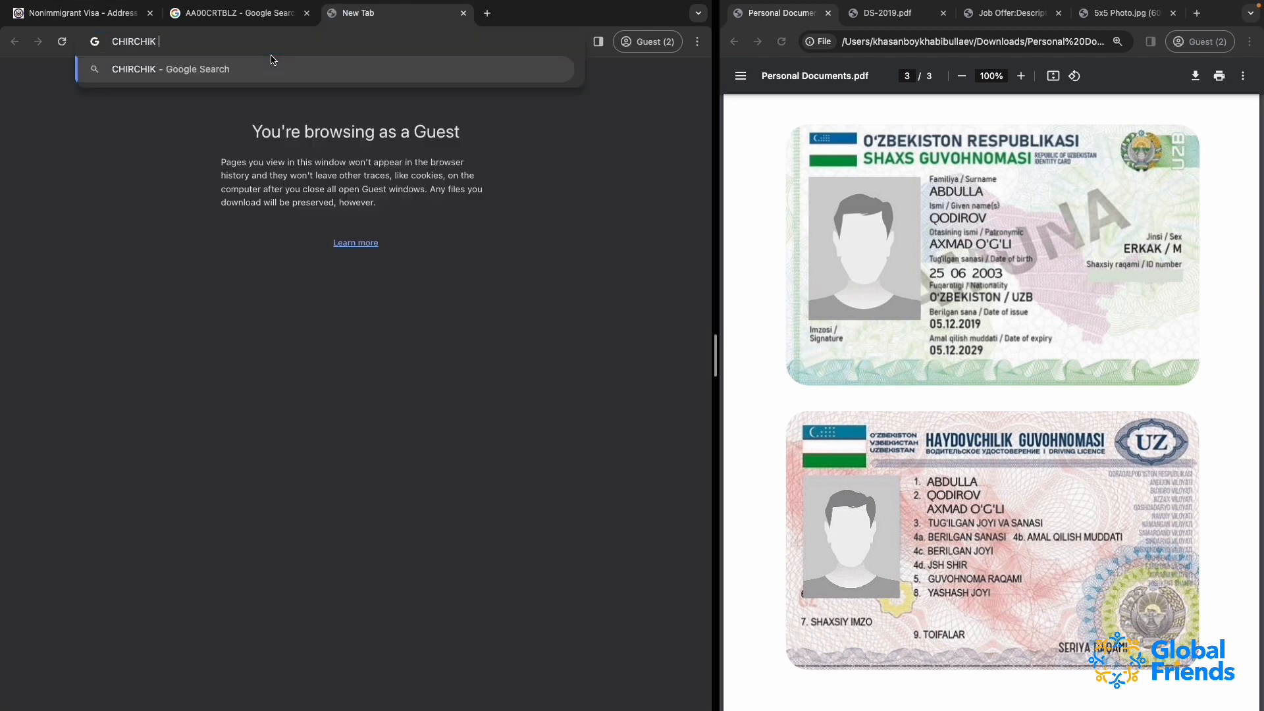
pyautogui.write('postal code')
pyautogui.press('Return')
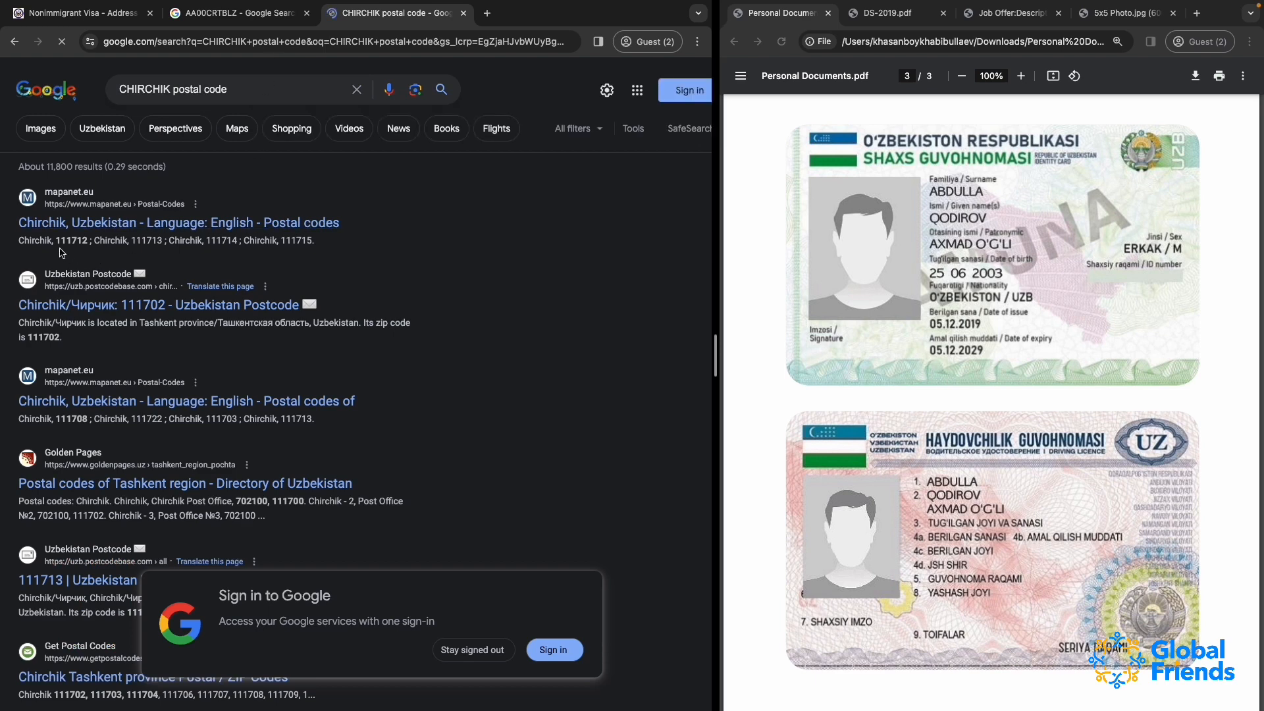
pyautogui.moveTo(58, 241); pyautogui.dragTo(78, 244)
pyautogui.click(37, 520)
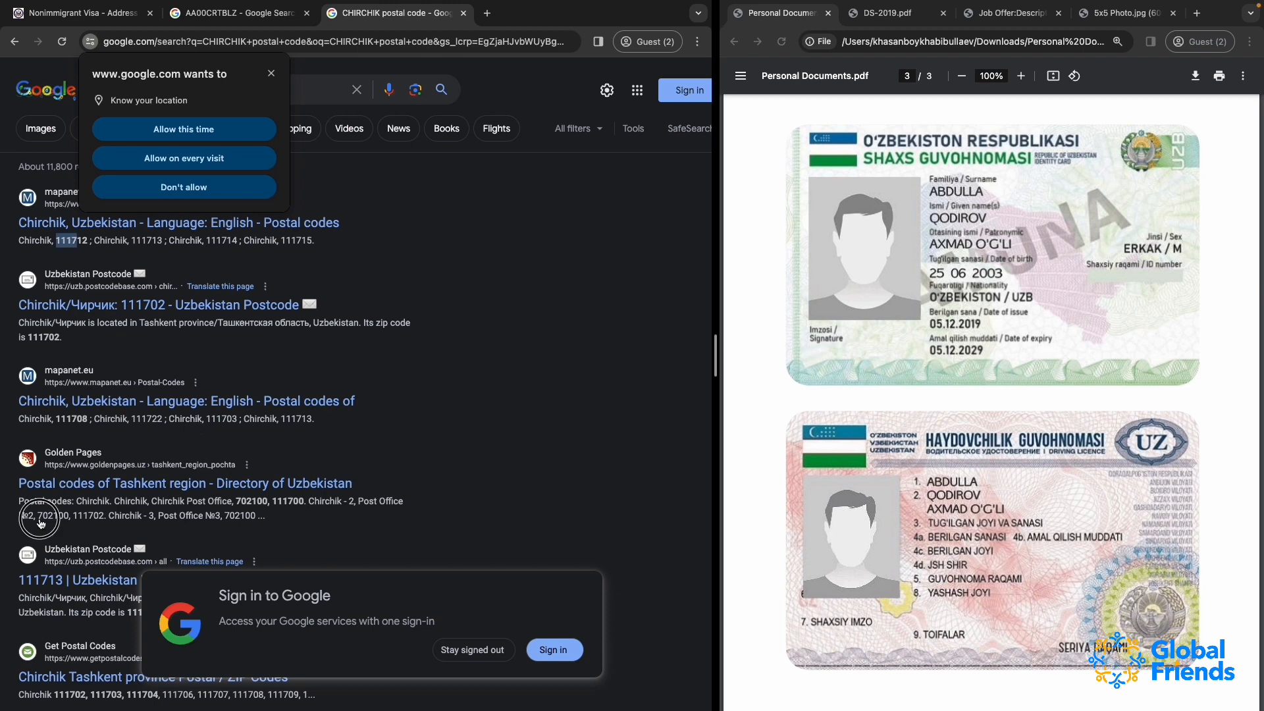
pyautogui.moveTo(38, 520); pyautogui.dragTo(104, 524)
pyautogui.press('super+c')
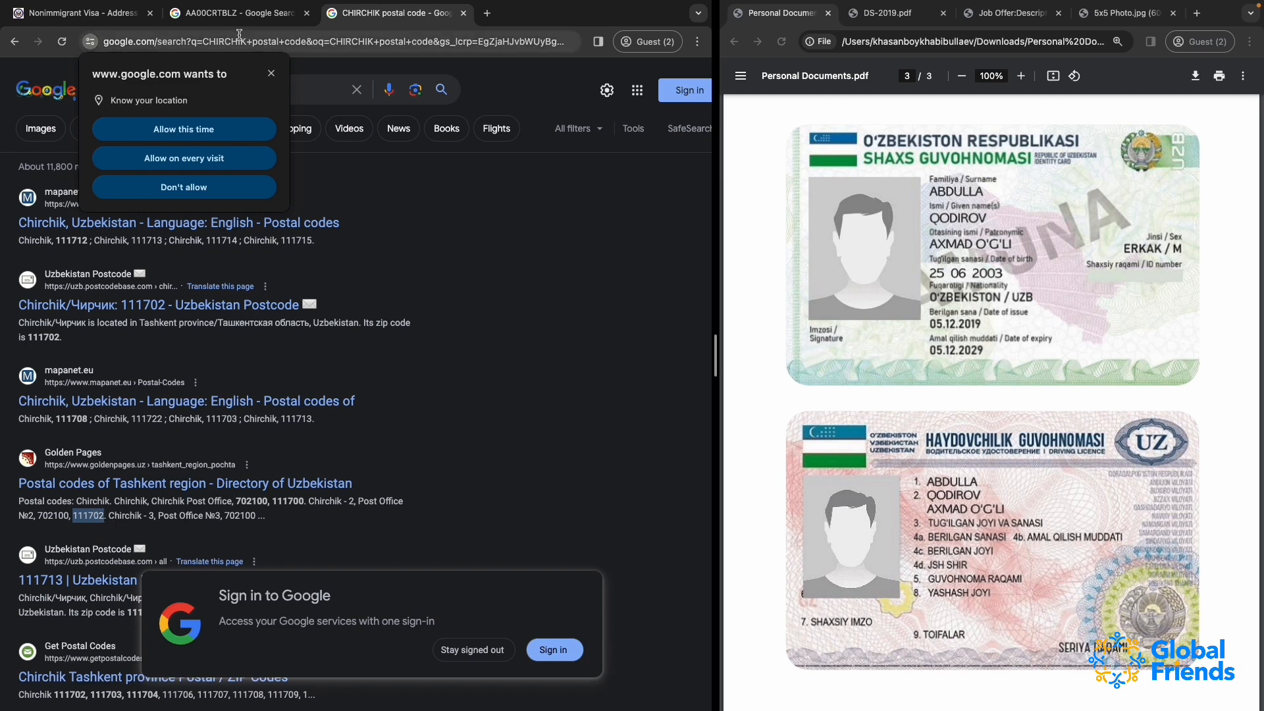
# Return to the visa application and paste the copied code as the home address's postal zone/ZIP code
pyautogui.click(111, 13)
pyautogui.doubleClick(202, 306)
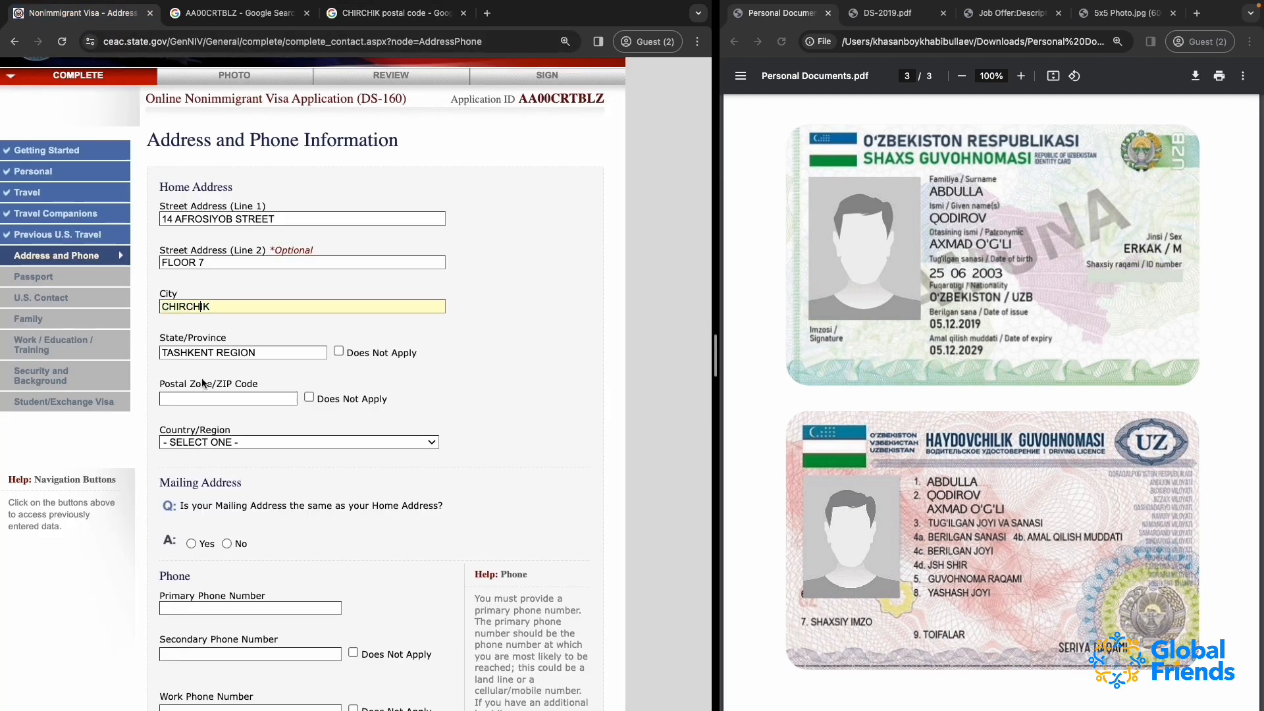
pyautogui.click(194, 399)
pyautogui.press('super+v')
# Change the home city to SAMARKAND and the state/province to SAMARKAND REGION
pyautogui.doubleClick(189, 306)
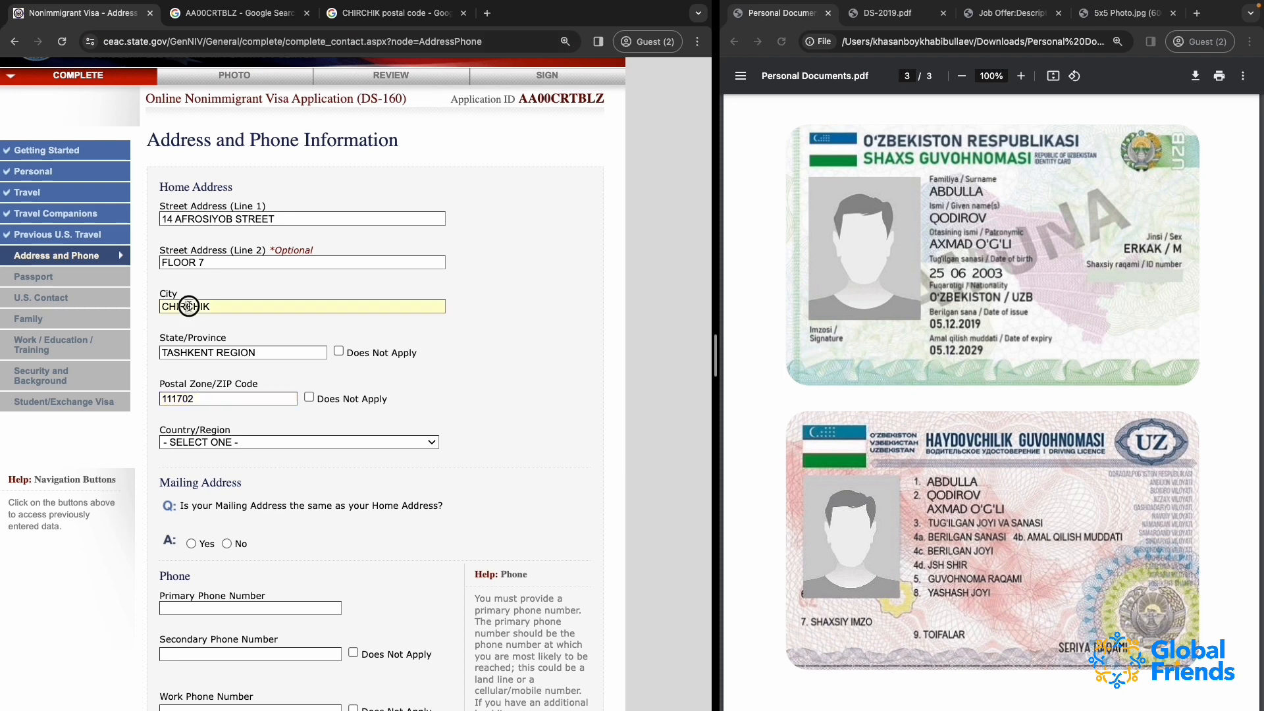
pyautogui.write('SAMARAKNA')
pyautogui.press('BackSpace')
pyautogui.press('BackSpace')
pyautogui.press('BackSpace')
pyautogui.press('BackSpace')
pyautogui.write('KAND')
pyautogui.doubleClick(191, 352)
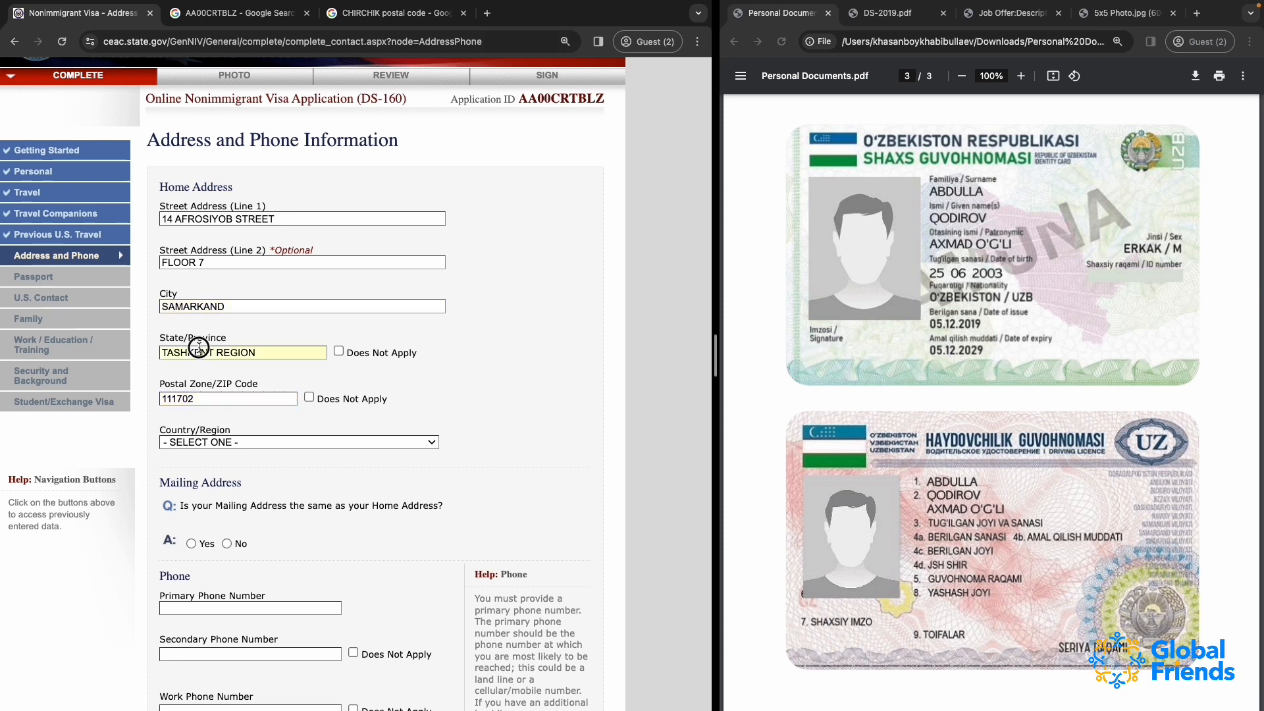
pyautogui.write('SAMARKAND')
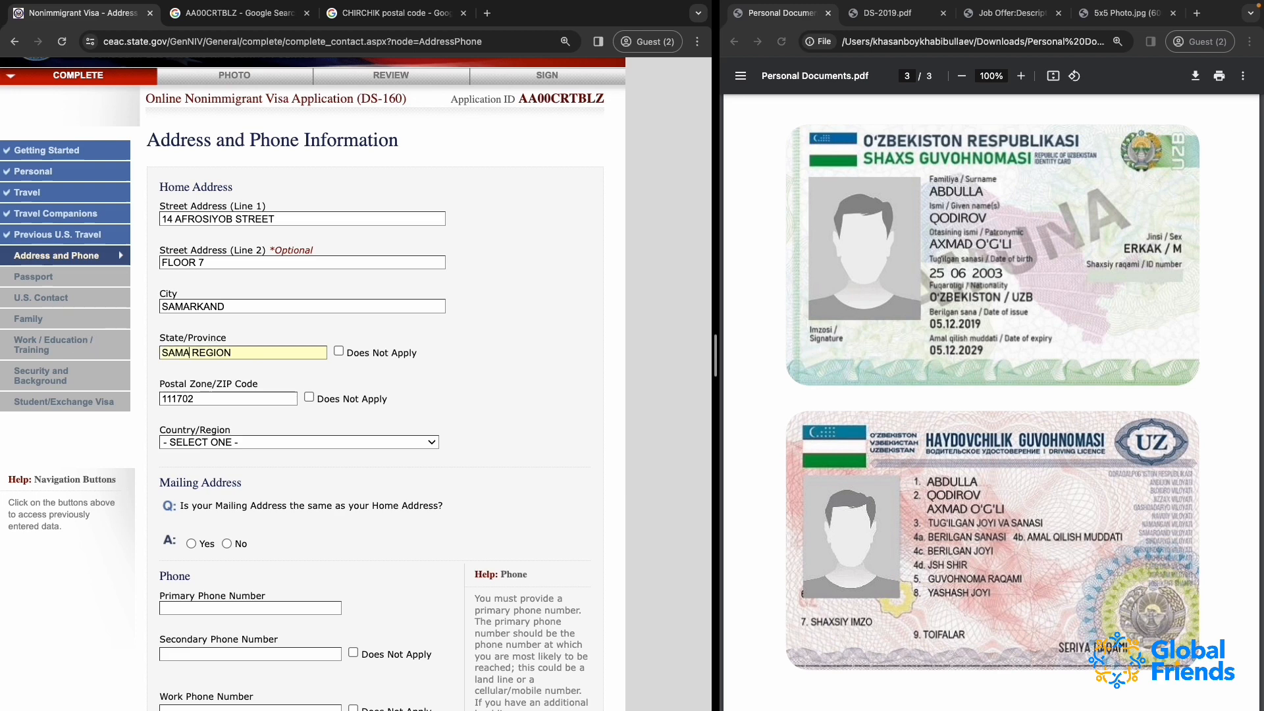
# Copy the home city from the visa application and search the web for "SAMARKAND postal code"
pyautogui.doubleClick(201, 308)
pyautogui.press('super+c')
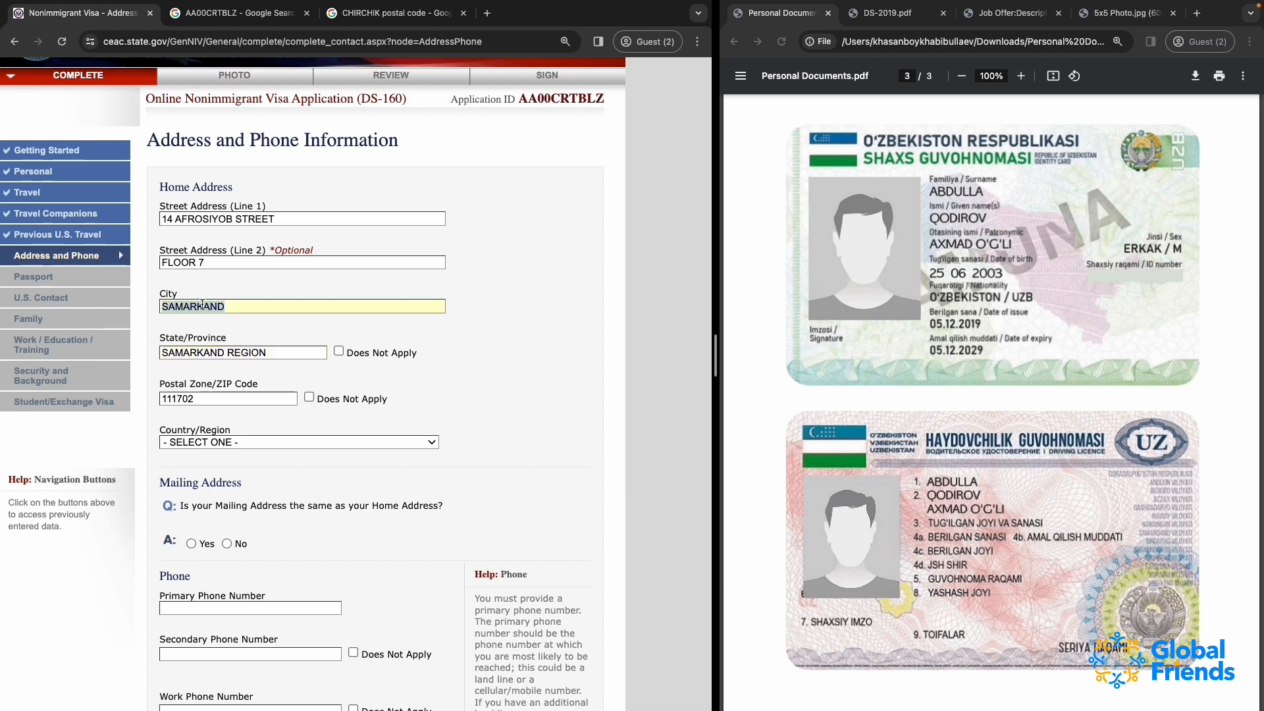
pyautogui.click(381, 13)
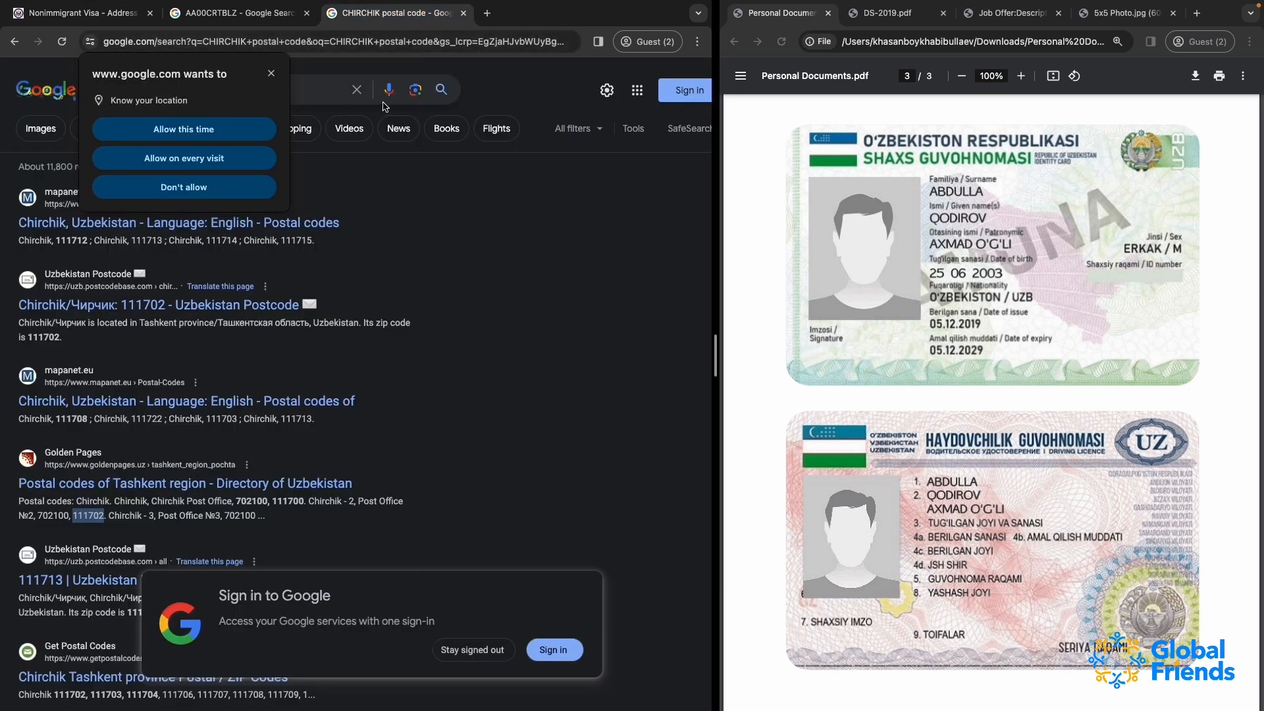
pyautogui.click(271, 73)
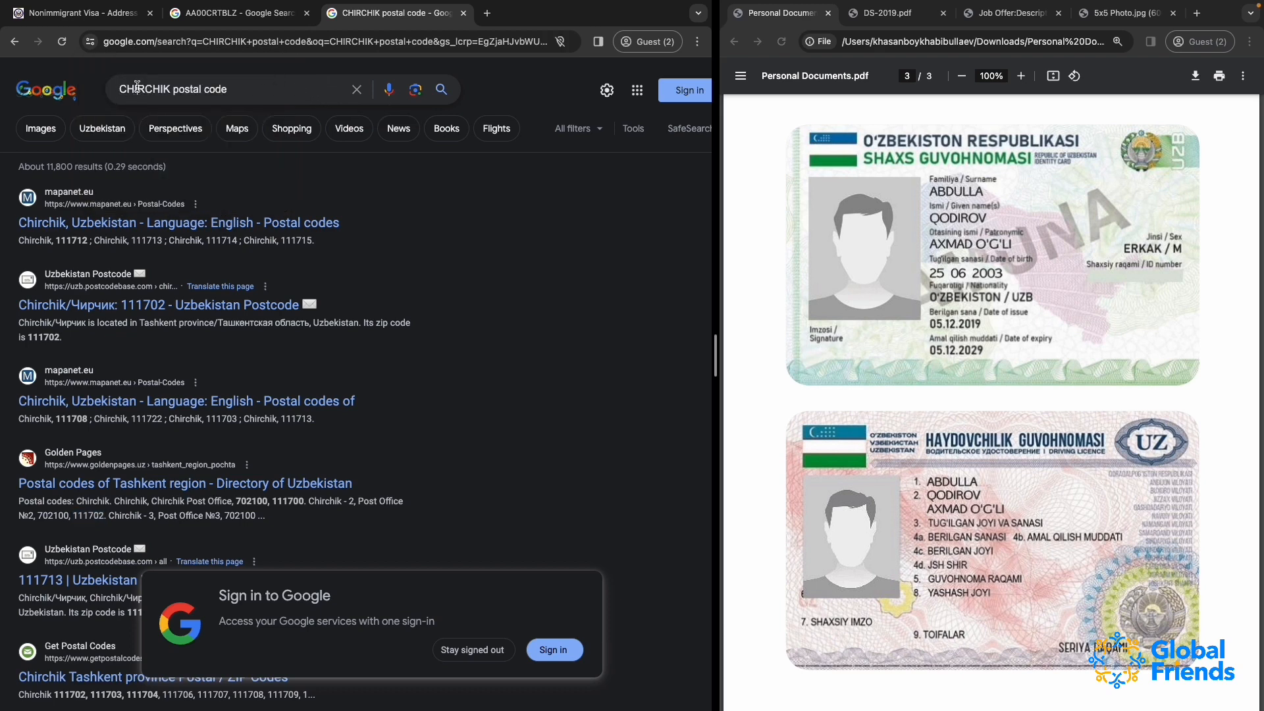
pyautogui.doubleClick(150, 92)
pyautogui.press('super+v')
pyautogui.press('Return')
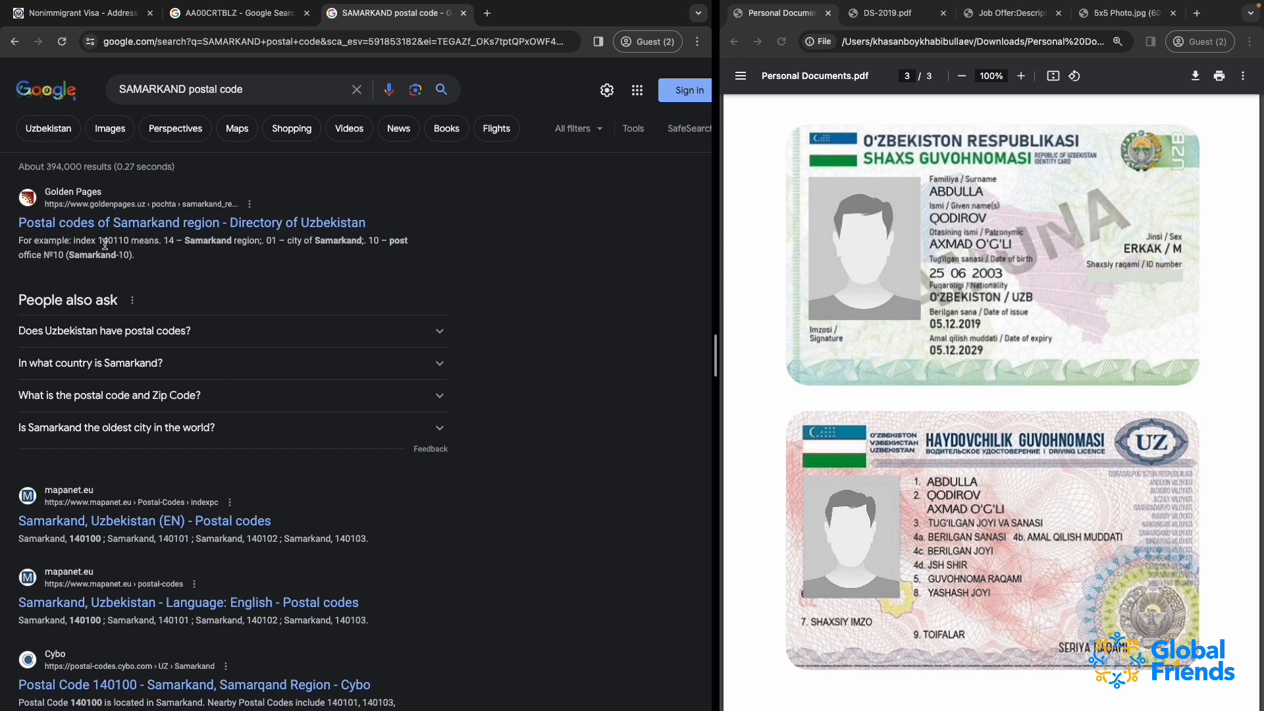
# Copy the example index code from the Golden Pages result and paste it as the home address's postal zone/ZIP code
pyautogui.moveTo(98, 241); pyautogui.dragTo(129, 242)
pyautogui.press('super+c')
pyautogui.click(190, 19)
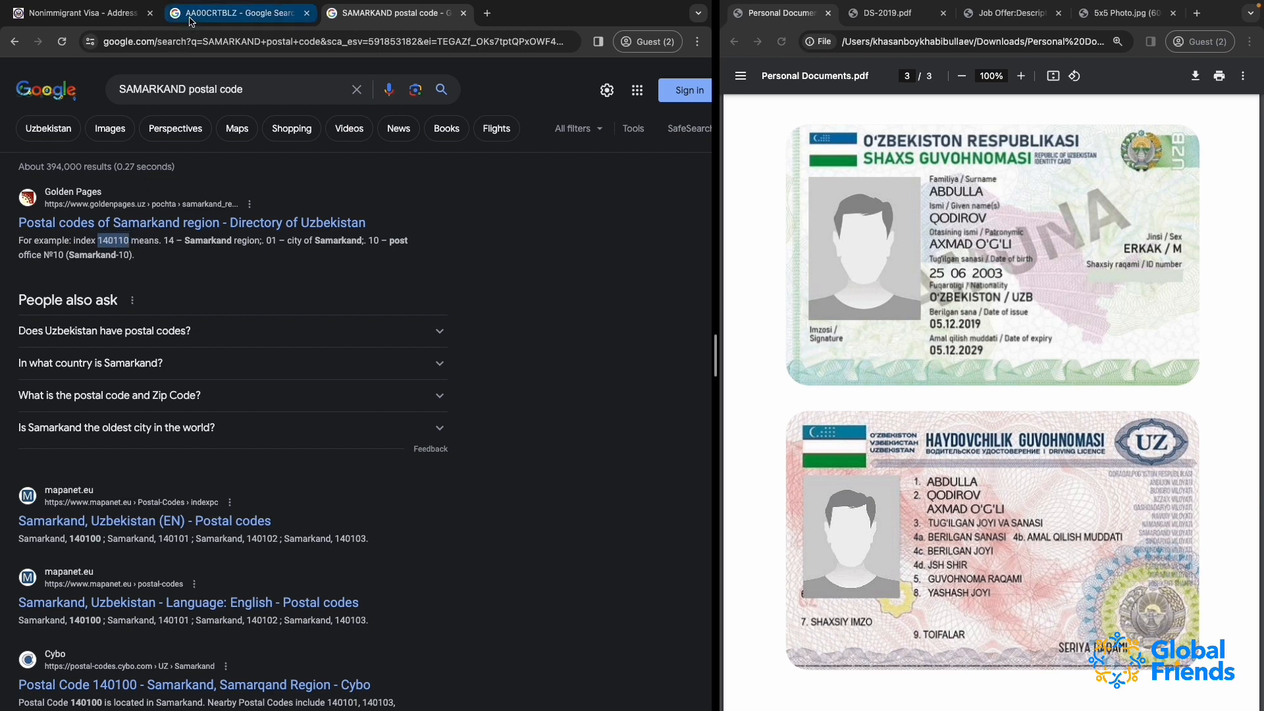
pyautogui.click(83, 20)
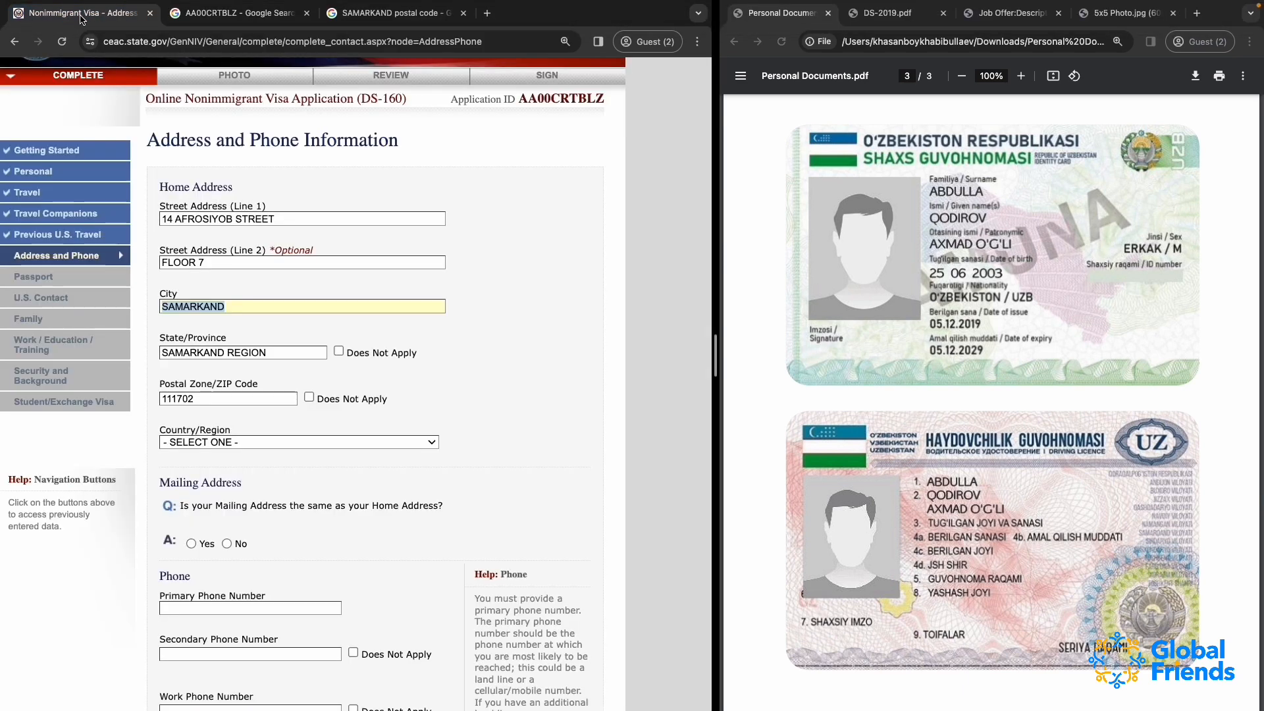
pyautogui.doubleClick(199, 401)
pyautogui.press('super+v')
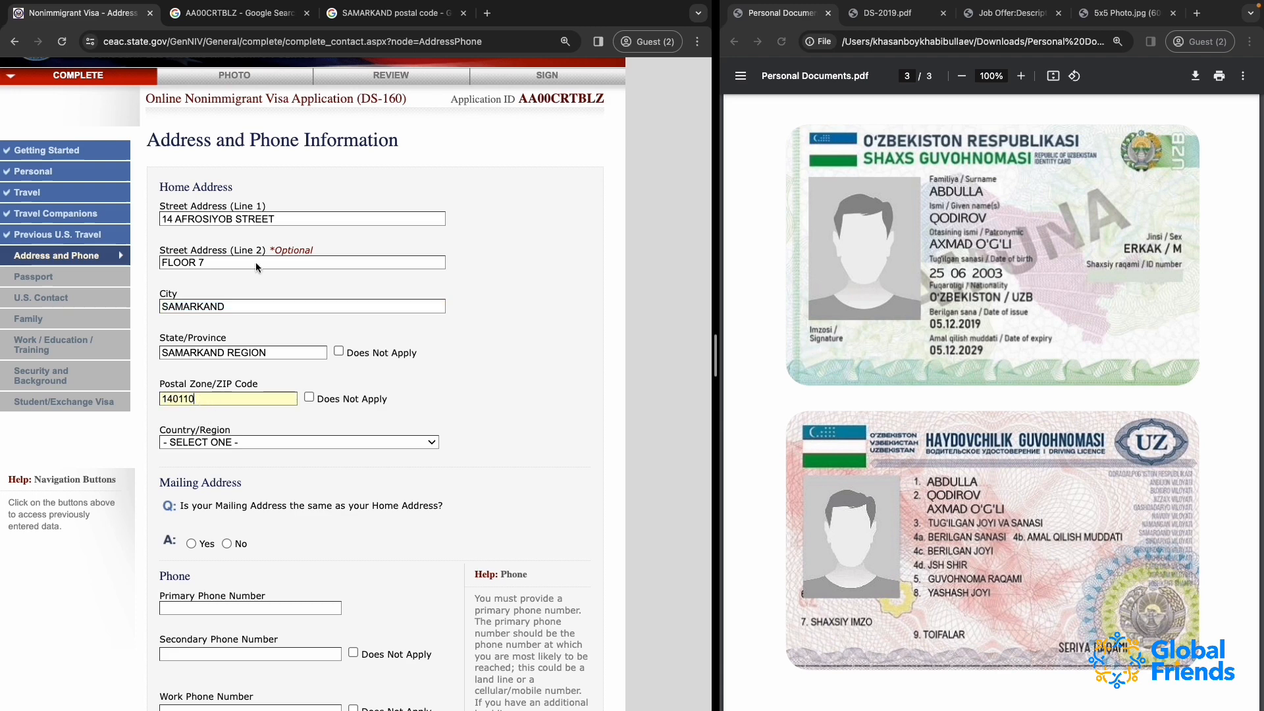
# Close the old application ID search tab and search the web for the application ID copied from the form in the postal code tab
pyautogui.click(307, 14)
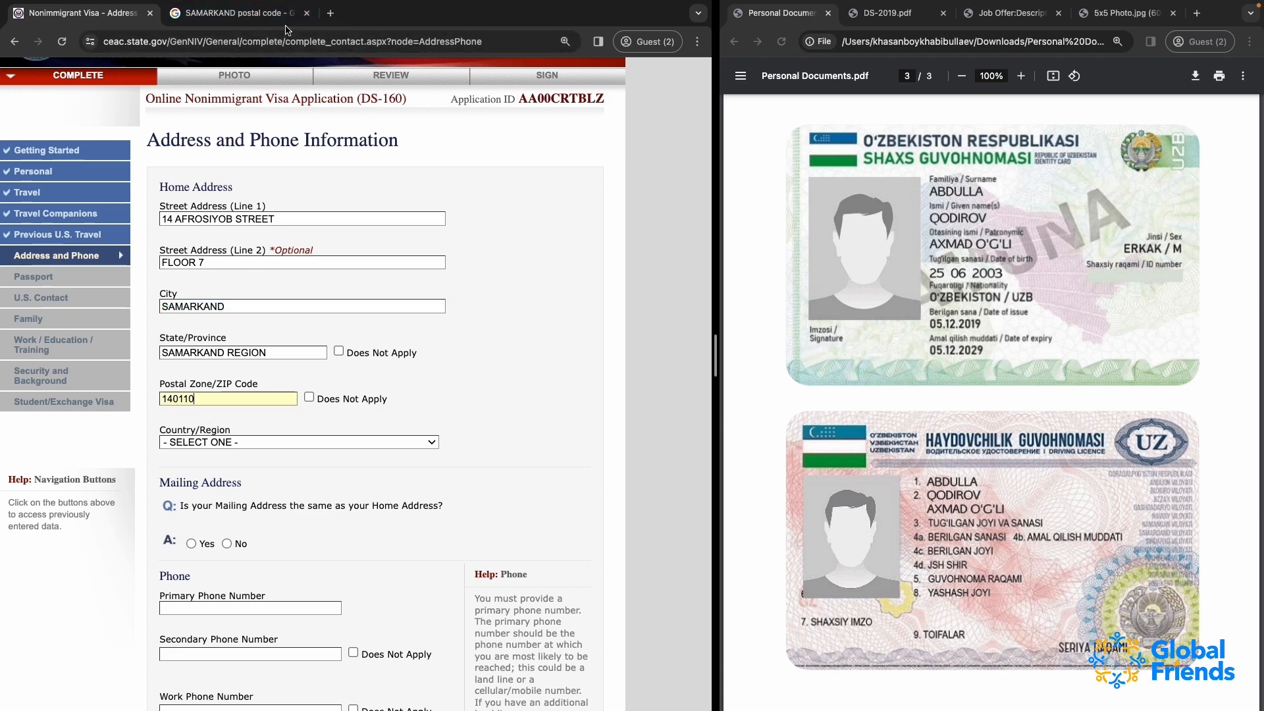
pyautogui.doubleClick(556, 99)
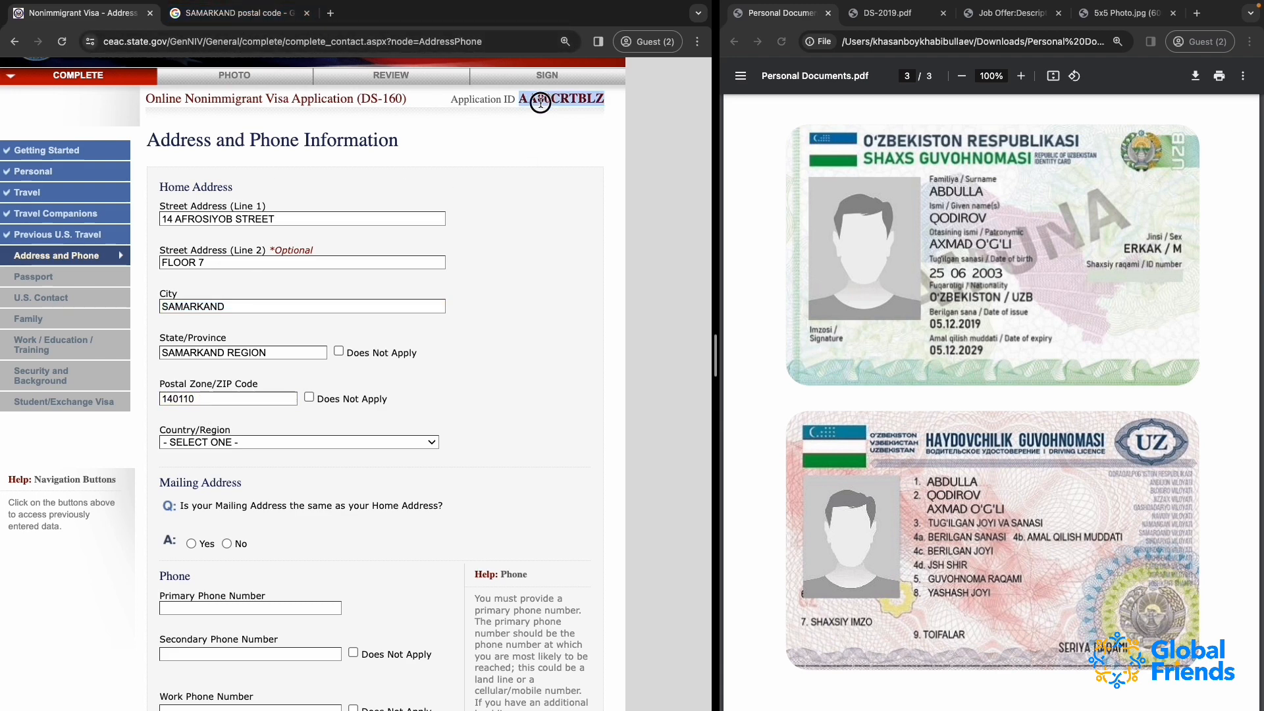
pyautogui.press('super+c')
pyautogui.click(237, 14)
pyautogui.click(212, 41)
pyautogui.press('super+v')
pyautogui.press('Return')
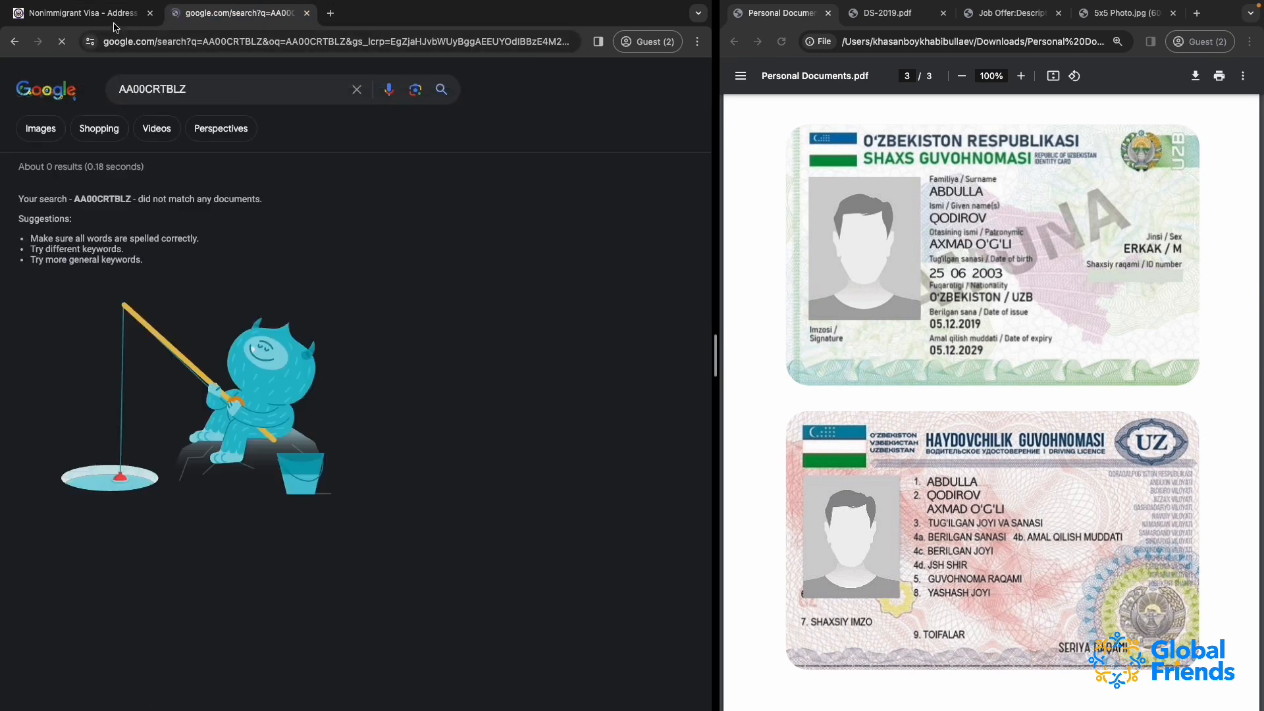
# Return to the visa application and set the home address's country/region to UZBEKISTAN
pyautogui.press('super+1')
pyautogui.click(214, 443)
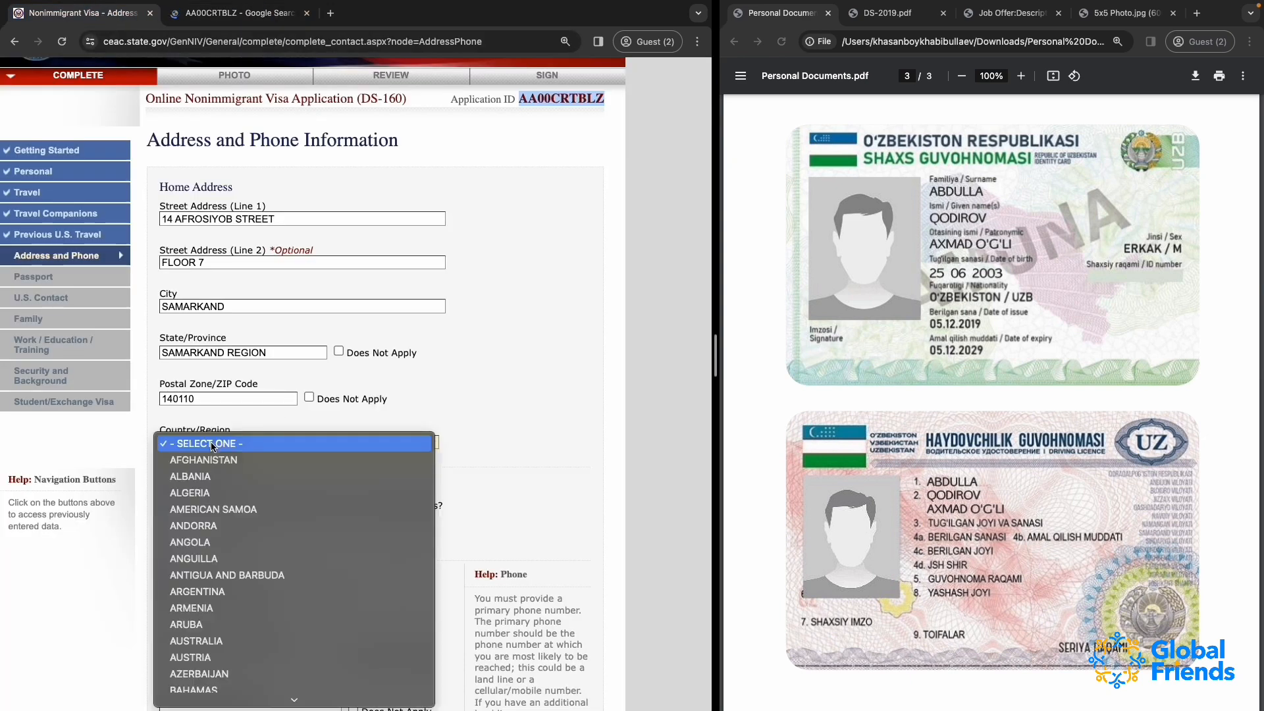
pyautogui.write('uzb')
pyautogui.press('Return')
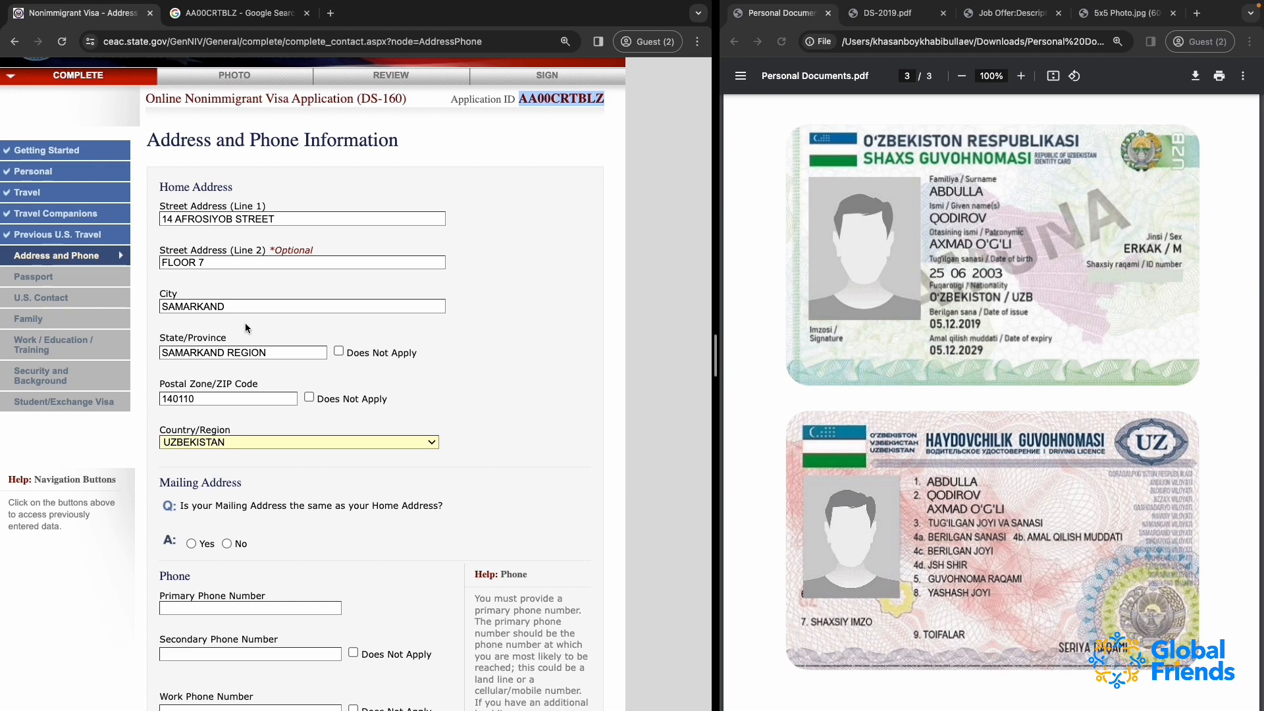
# Try CHINA and LATVIA as the home address's country/region, and set it back to UZBEKISTAN
pyautogui.click(212, 444)
pyautogui.write('china')
pyautogui.press('Return')
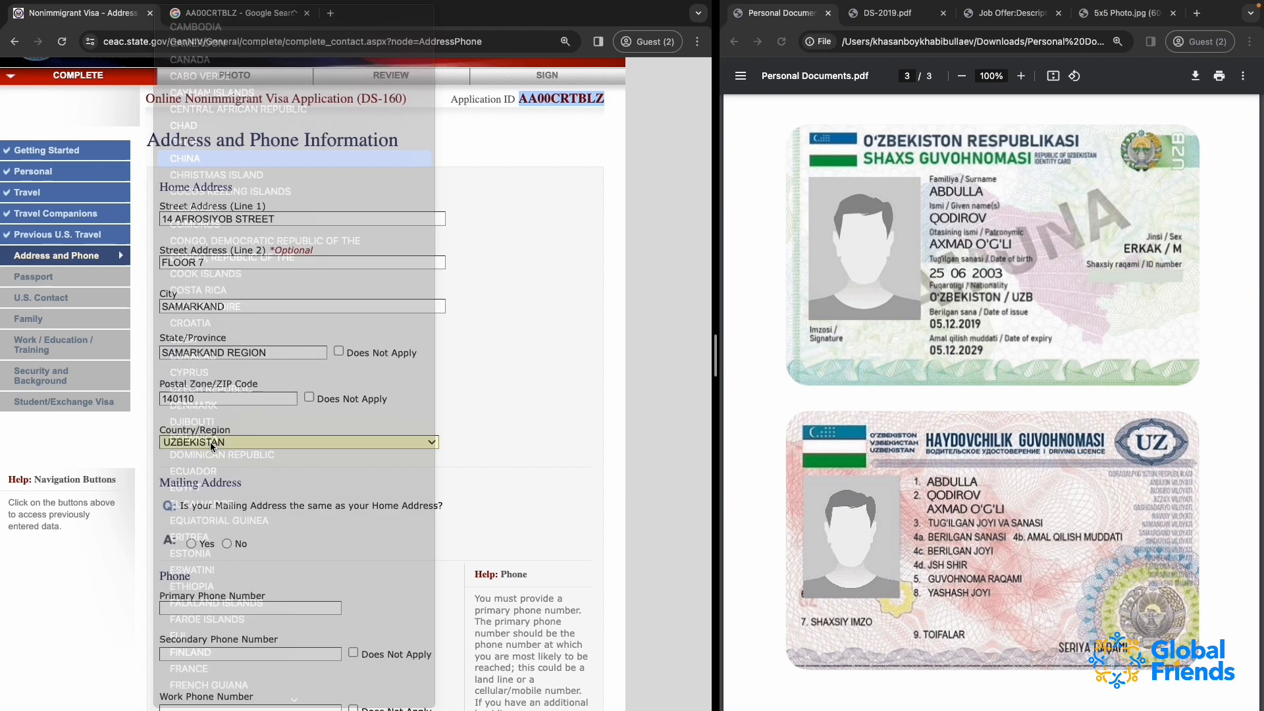
pyautogui.click(210, 441)
pyautogui.write('lat')
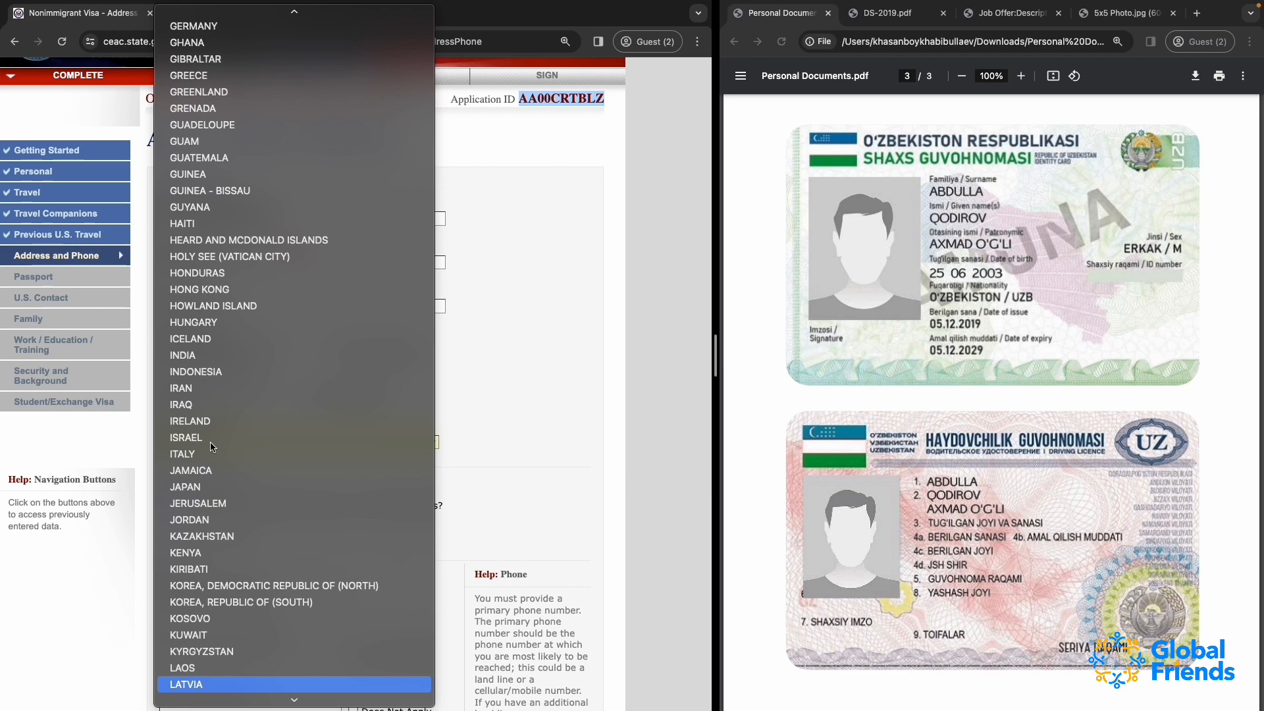
pyautogui.press('Return')
pyautogui.click(211, 441)
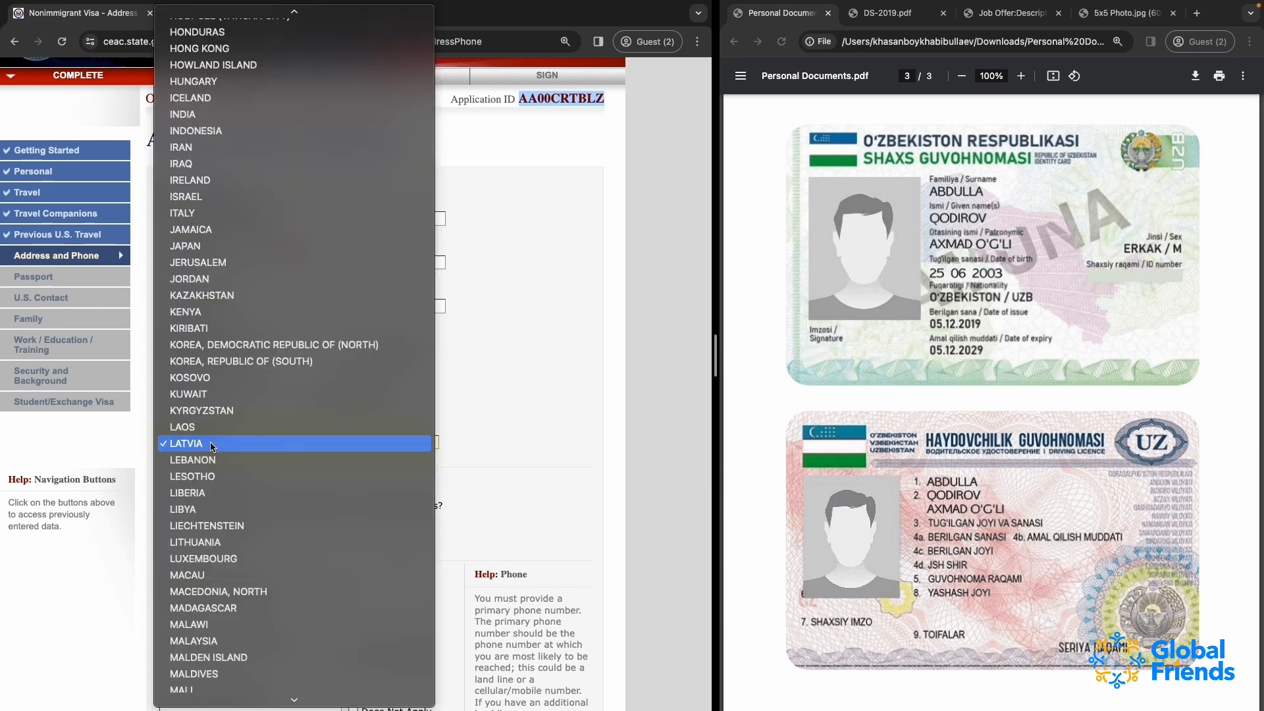
pyautogui.write('china')
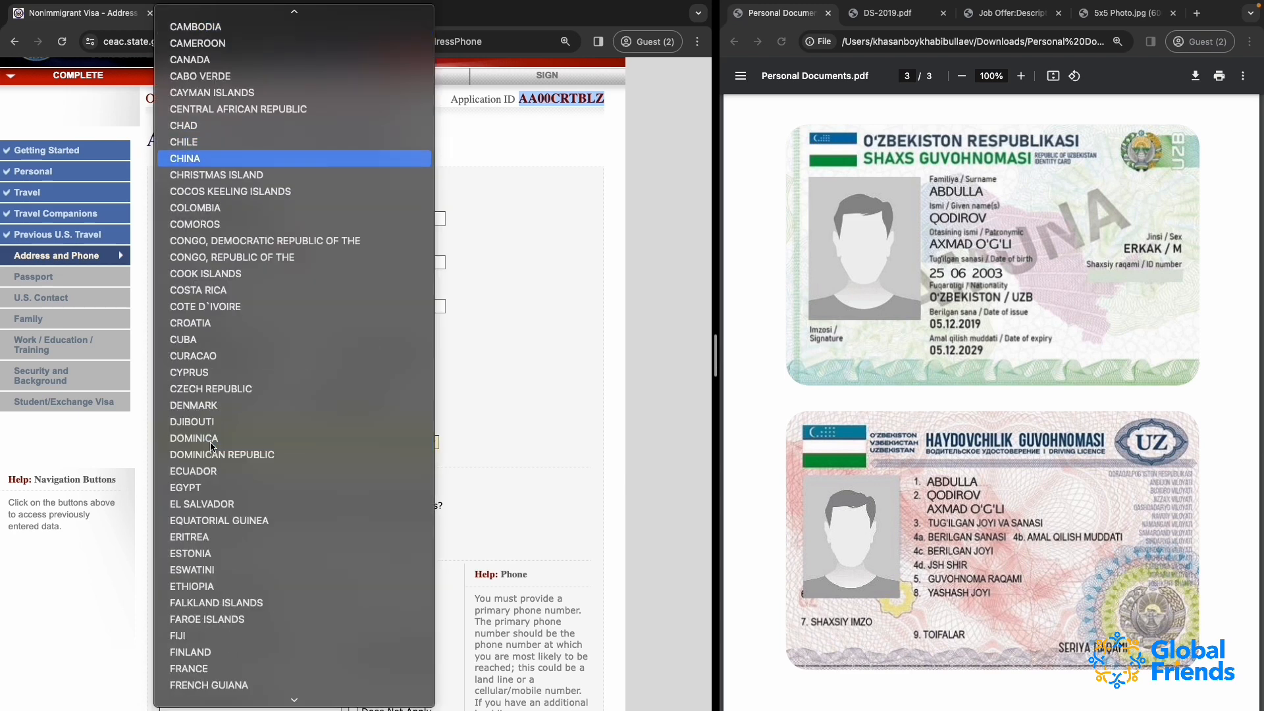
pyautogui.write('uzb')
pyautogui.press('Return')
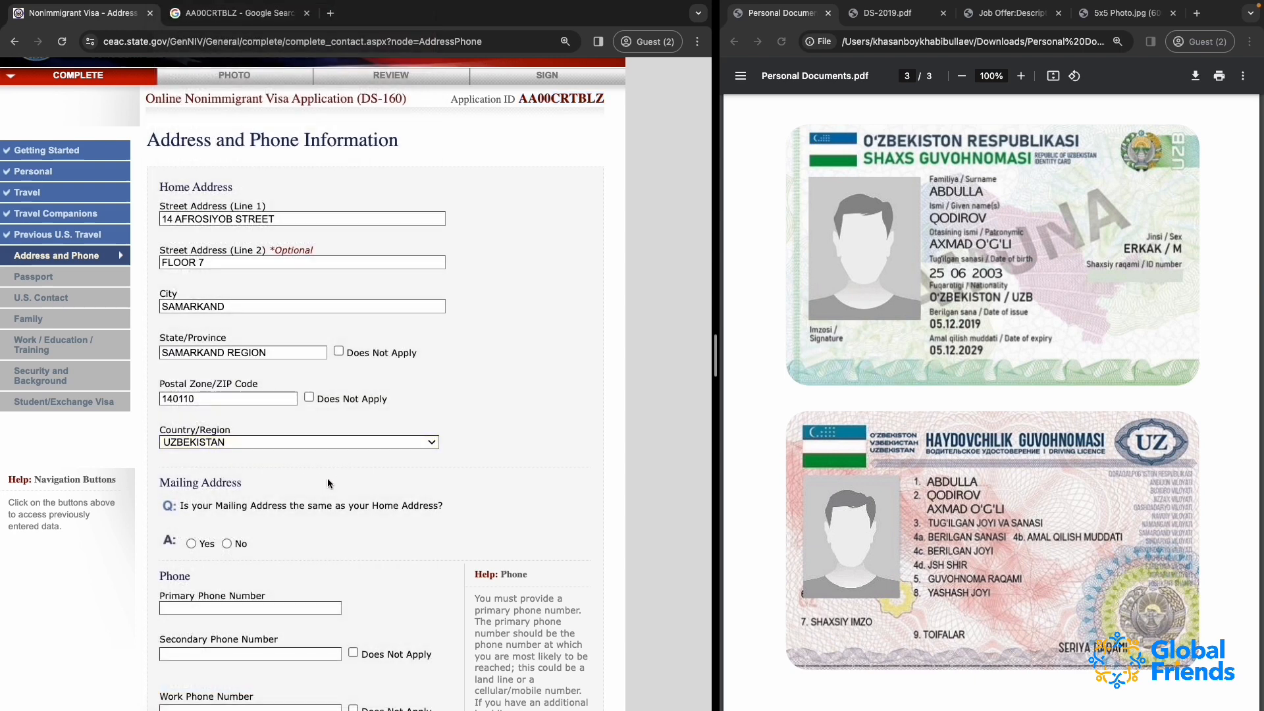
# Look over the mailing address fields offered for a No answer, and mark the mailing address as the same as the home address
pyautogui.scroll(-5, 327, 484)
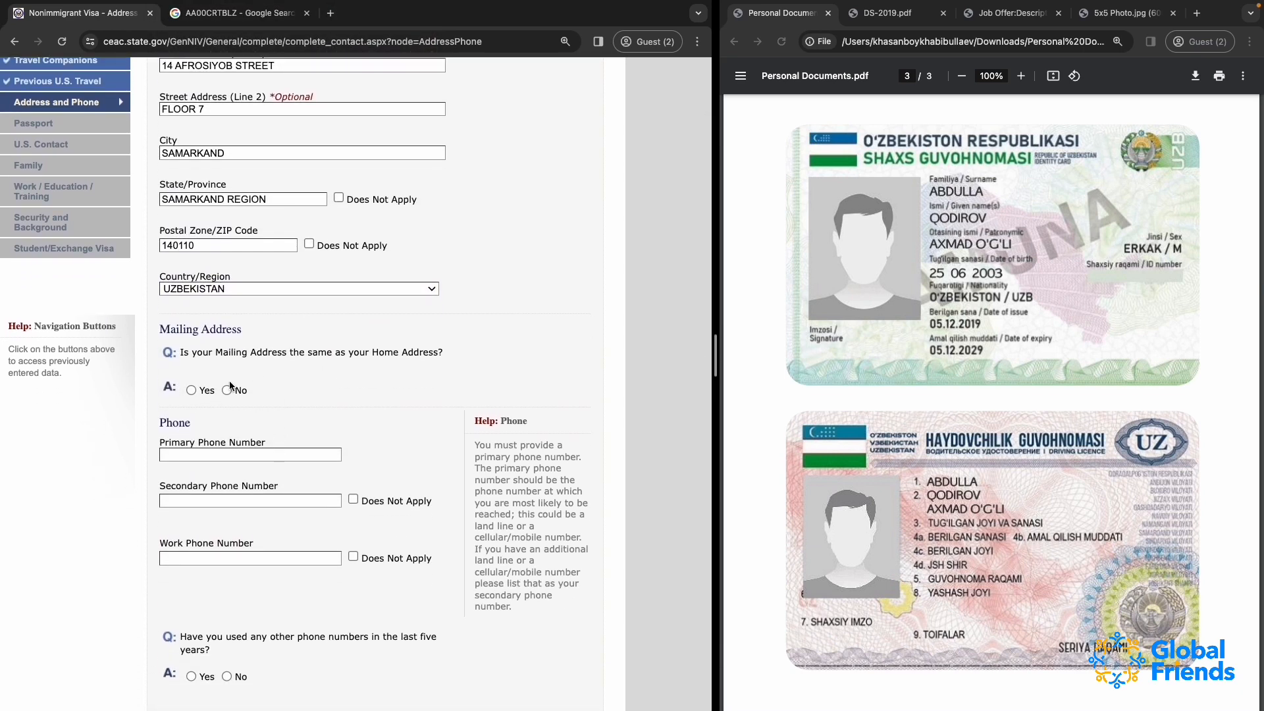
pyautogui.click(190, 390)
pyautogui.scroll(-5, 314, 471)
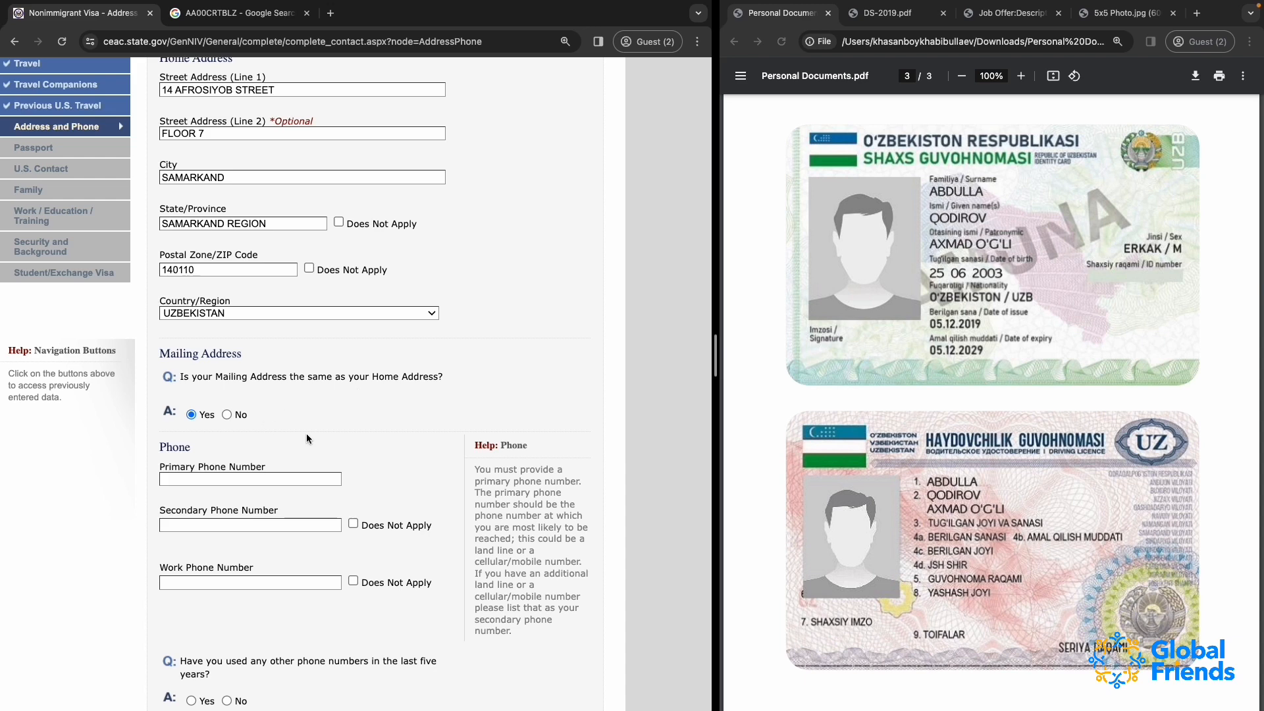
pyautogui.scroll(-1, 307, 439)
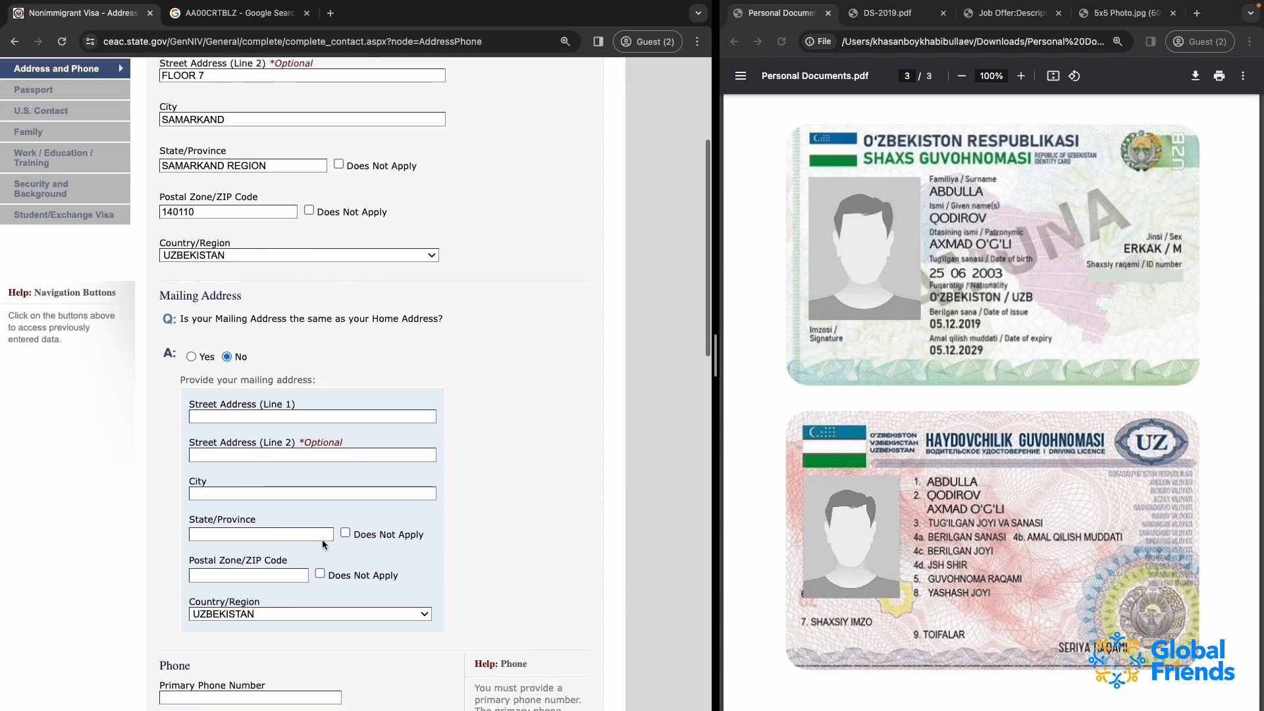
pyautogui.scroll(-3, 322, 543)
pyautogui.scroll(2, 322, 543)
pyautogui.click(192, 313)
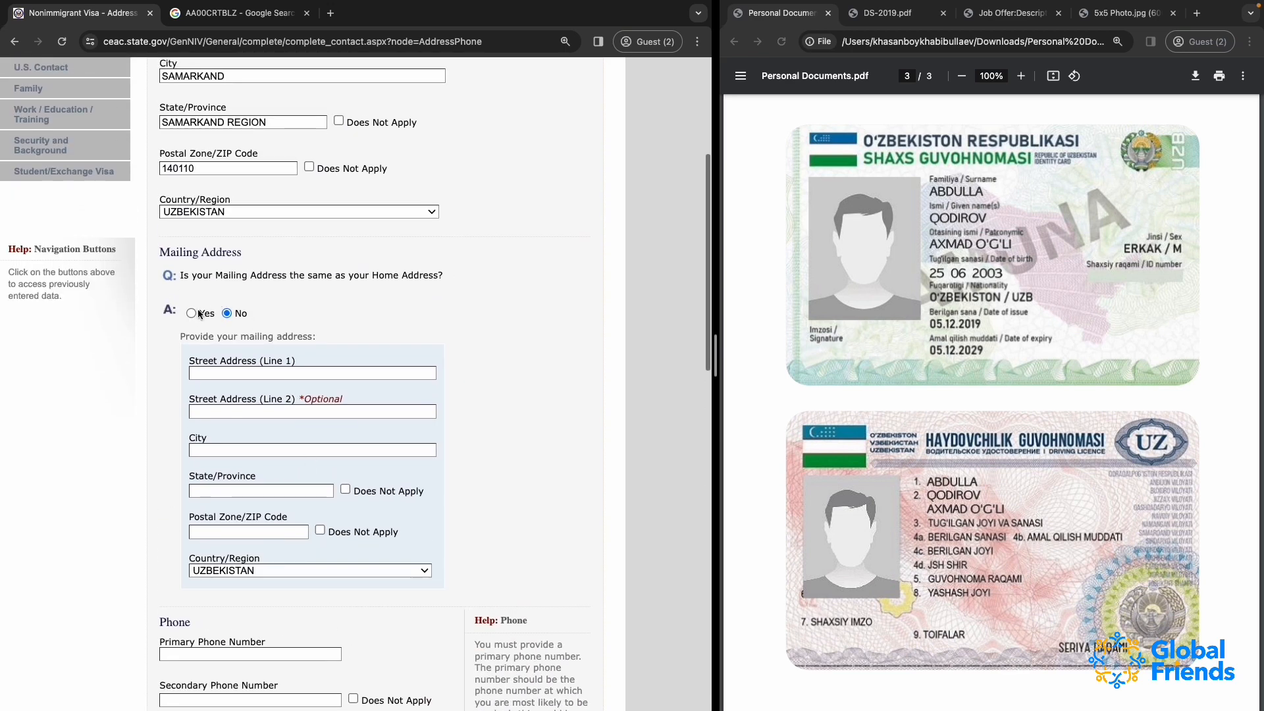
# Enter the applicant's primary phone number with the Uzbekistan country code and mark the secondary phone number as Does Not Apply
pyautogui.scroll(-1, 267, 436)
pyautogui.click(235, 410)
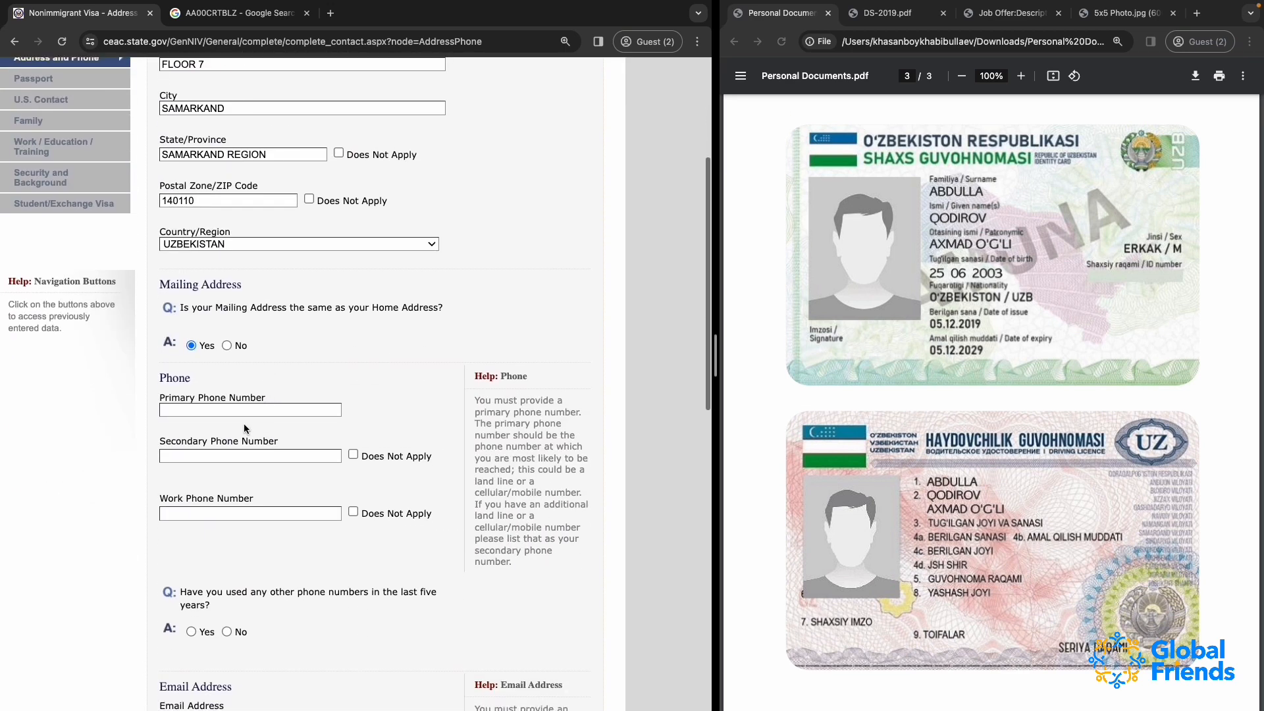
pyautogui.write('+998')
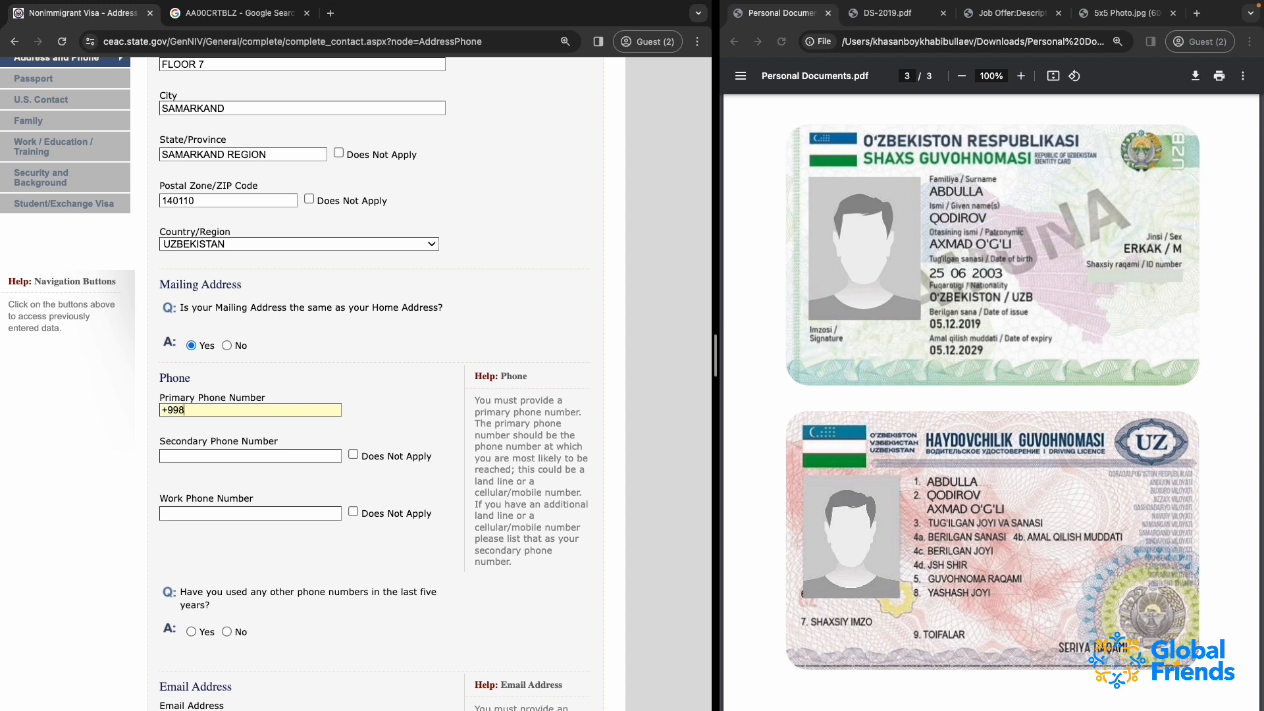
pyautogui.write('912345678')
pyautogui.click(204, 456)
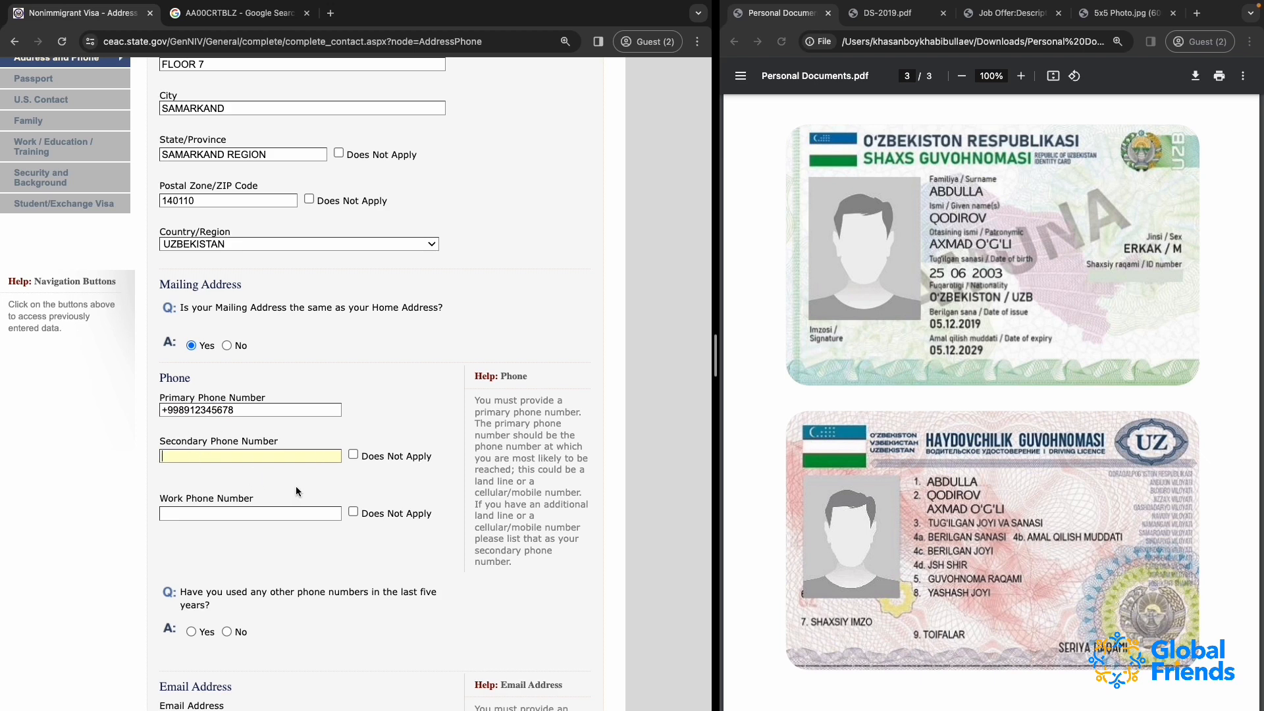
pyautogui.click(353, 456)
# Enter the applicant's work phone number with the Uzbekistan country code
pyautogui.scroll(-2, 357, 510)
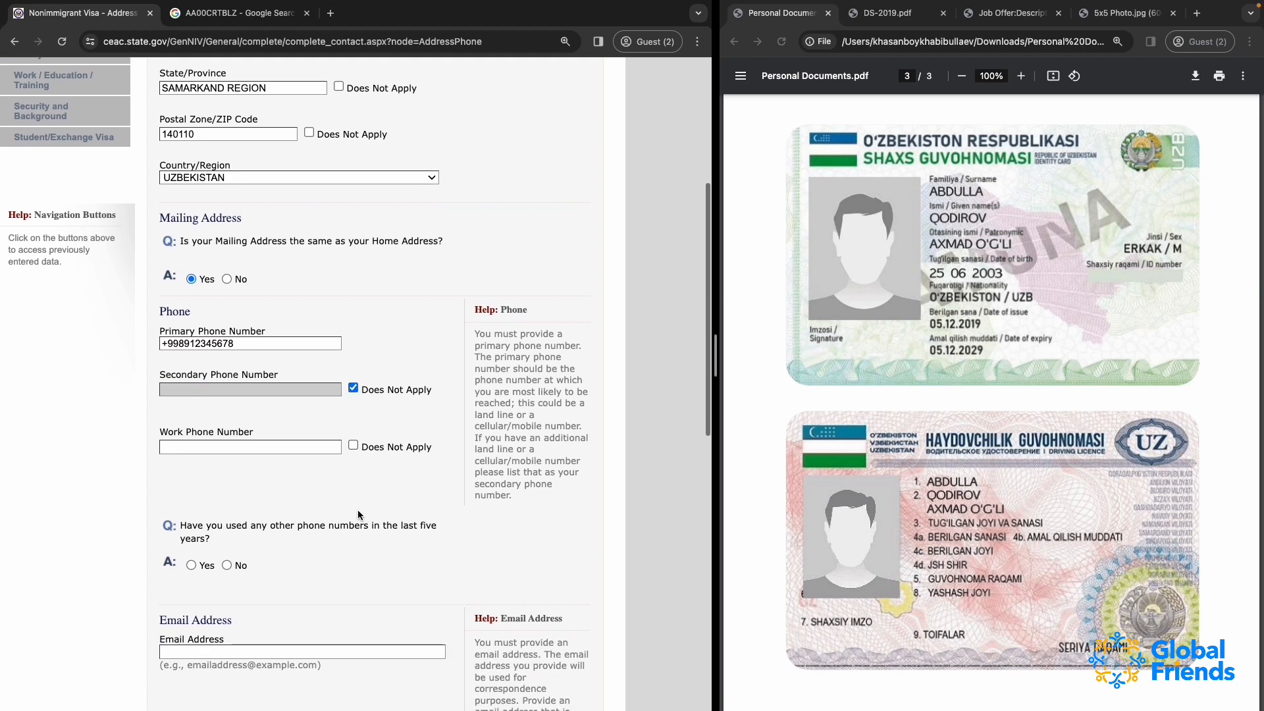
pyautogui.click(267, 446)
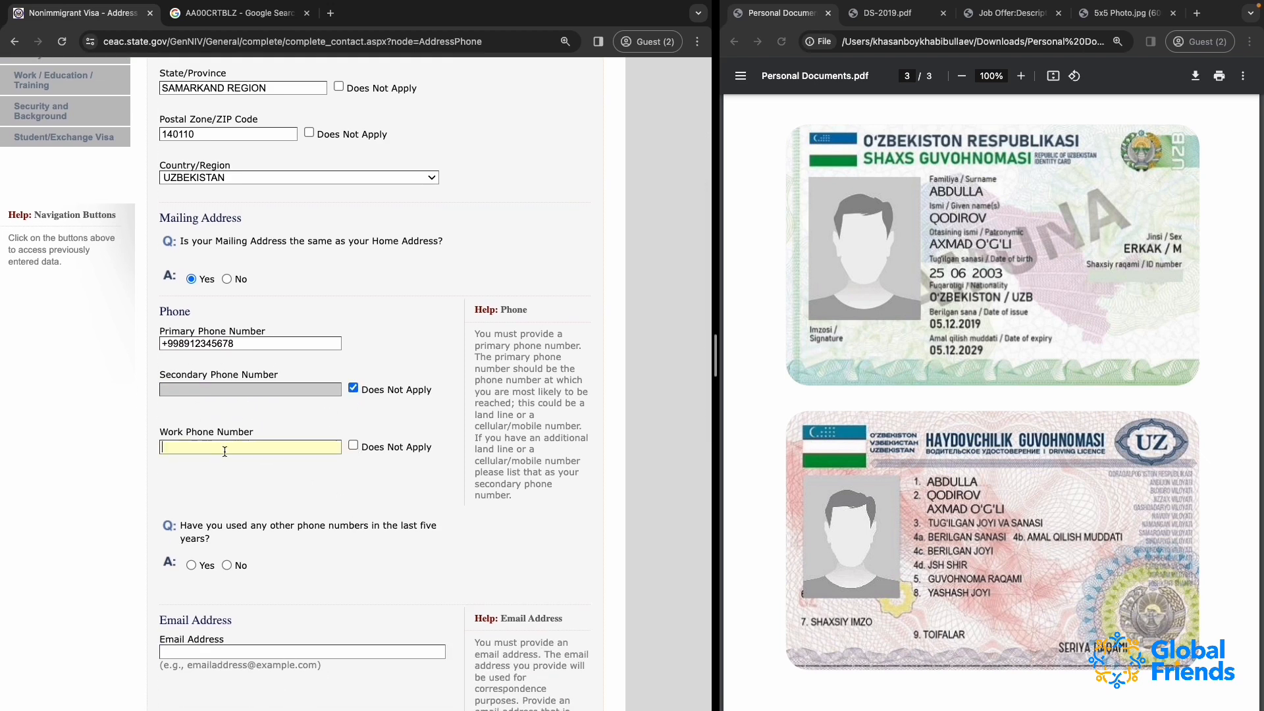
# Try Yes for other phone numbers used in the last five years, and set the answer to No
pyautogui.scroll(-3, 297, 505)
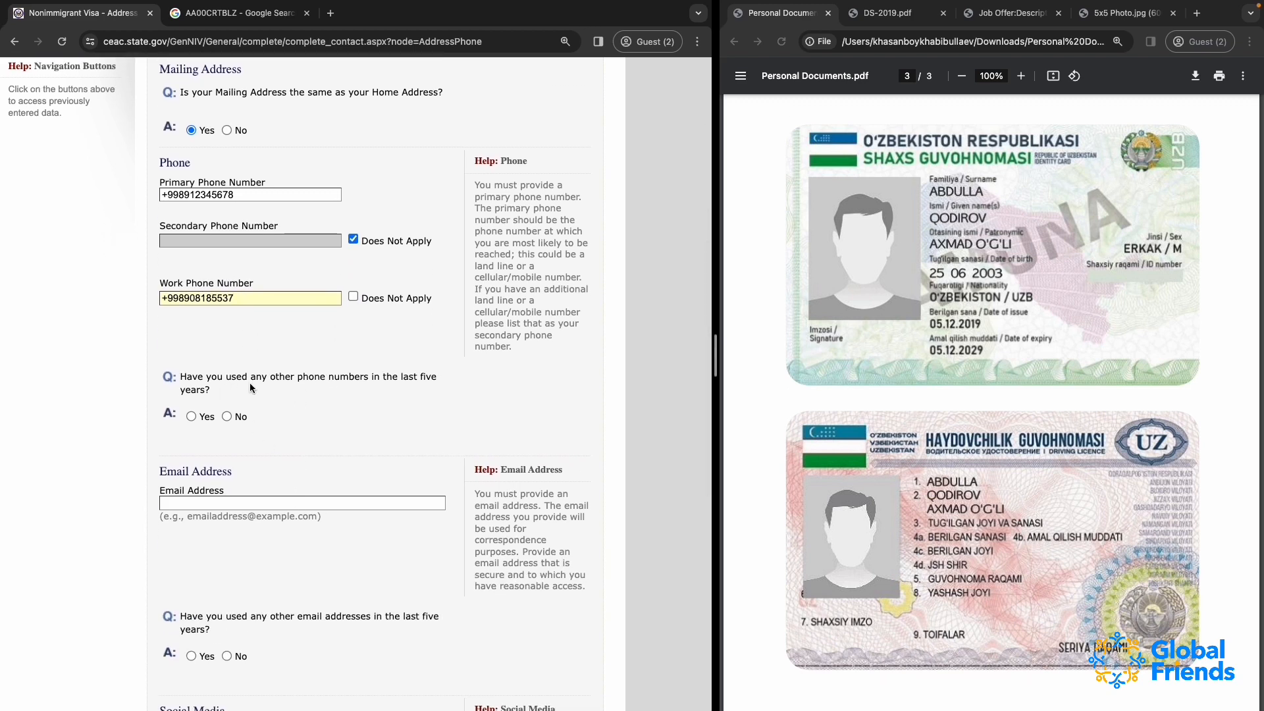
pyautogui.click(192, 416)
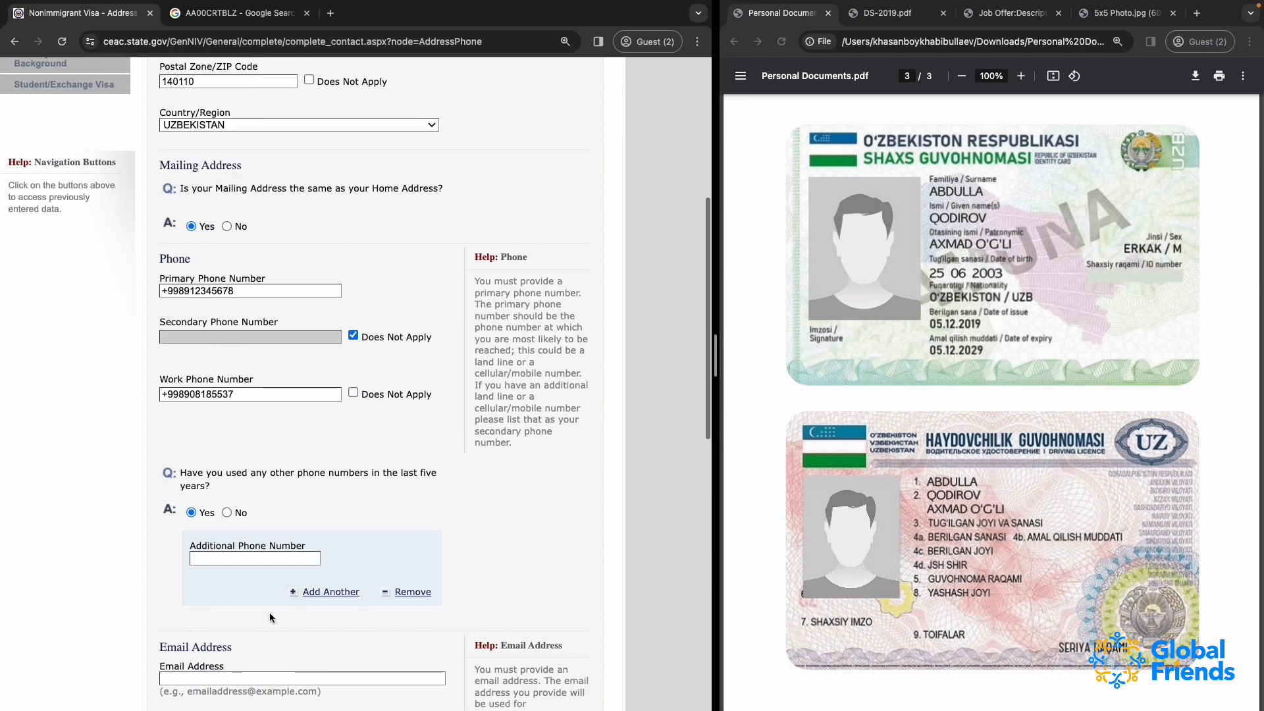
pyautogui.click(227, 513)
# Fill in the applicant's Gmail address as the main email address
pyautogui.scroll(-5, 377, 504)
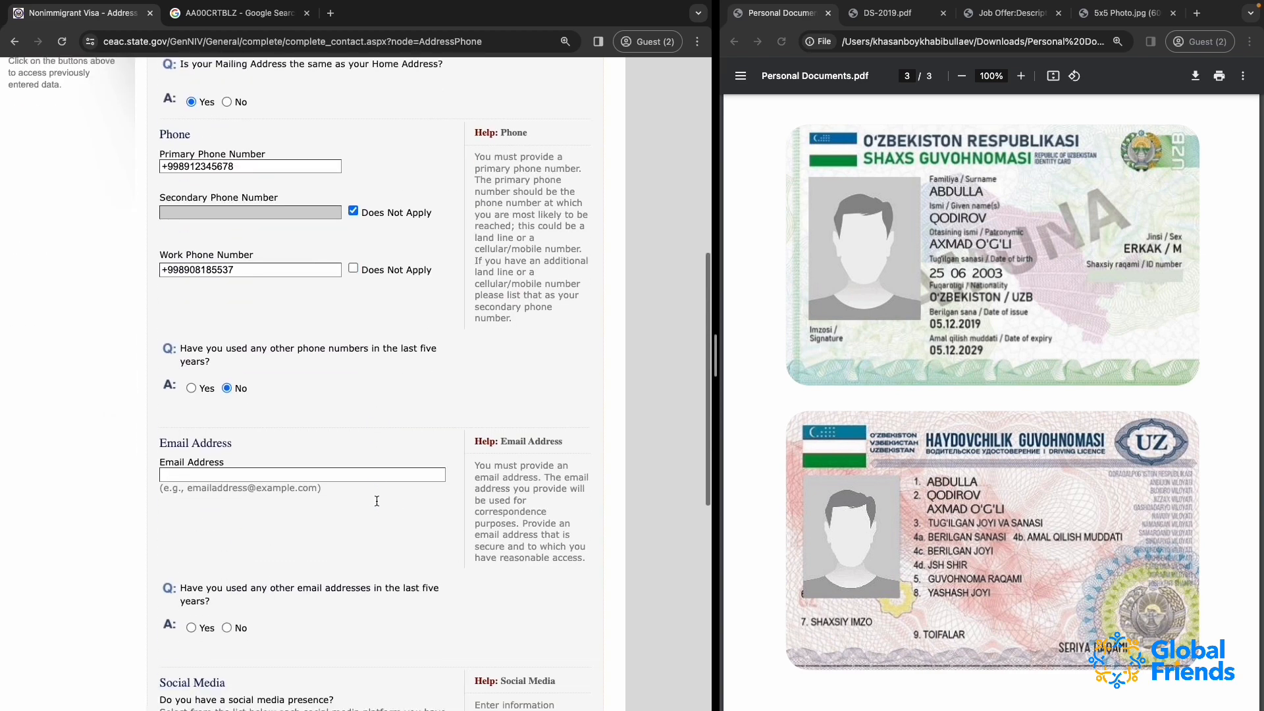
pyautogui.click(198, 391)
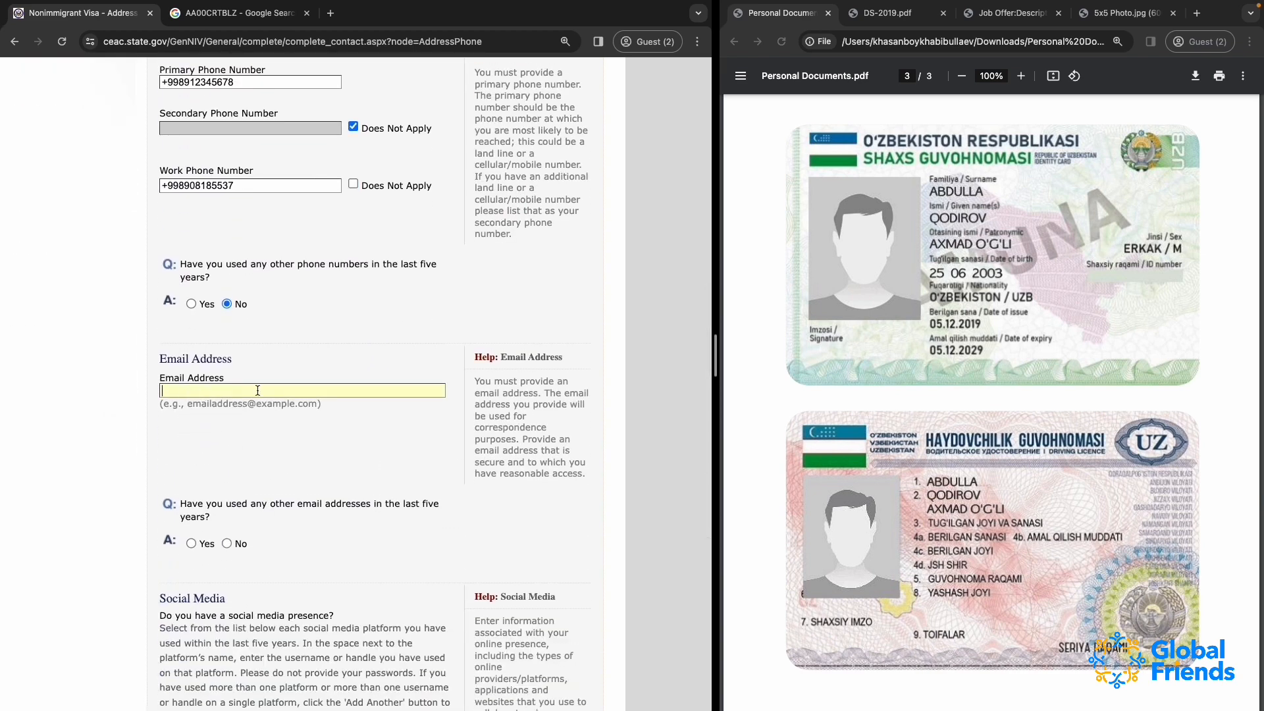
# Answer Yes to having used other email addresses in the last five years
pyautogui.scroll(-3, 221, 466)
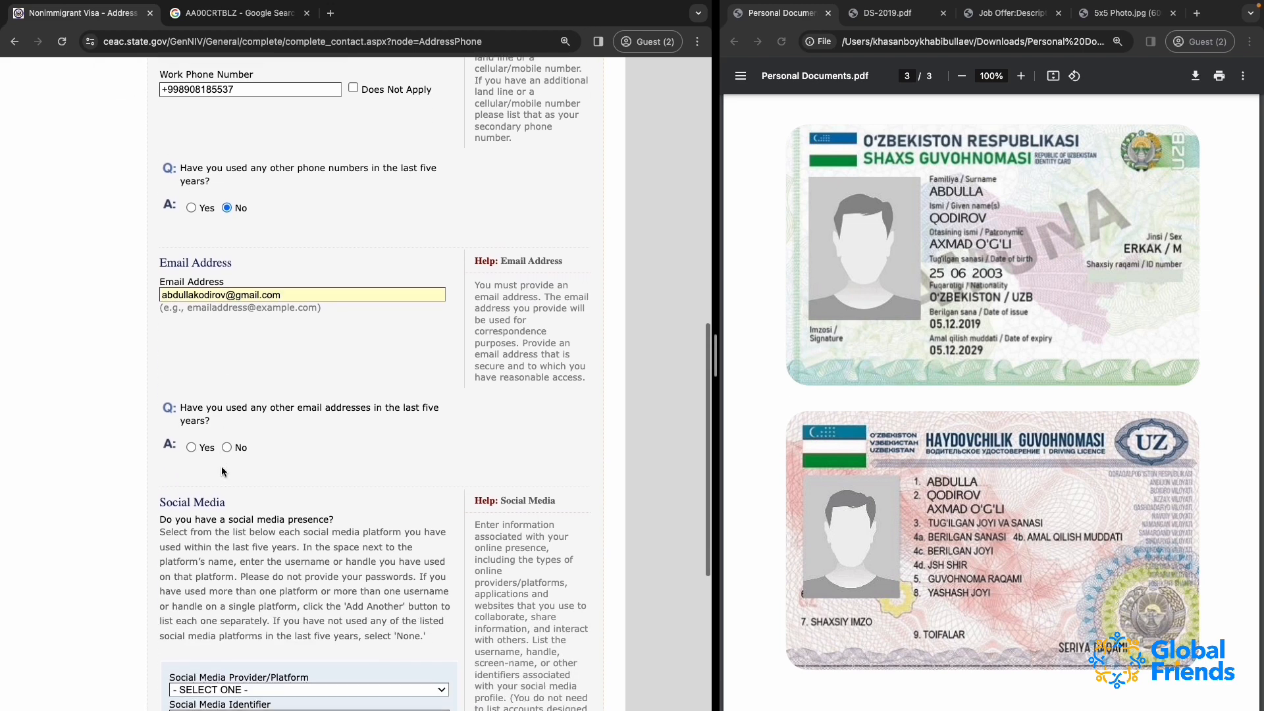
pyautogui.scroll(-2, 221, 466)
pyautogui.click(212, 293)
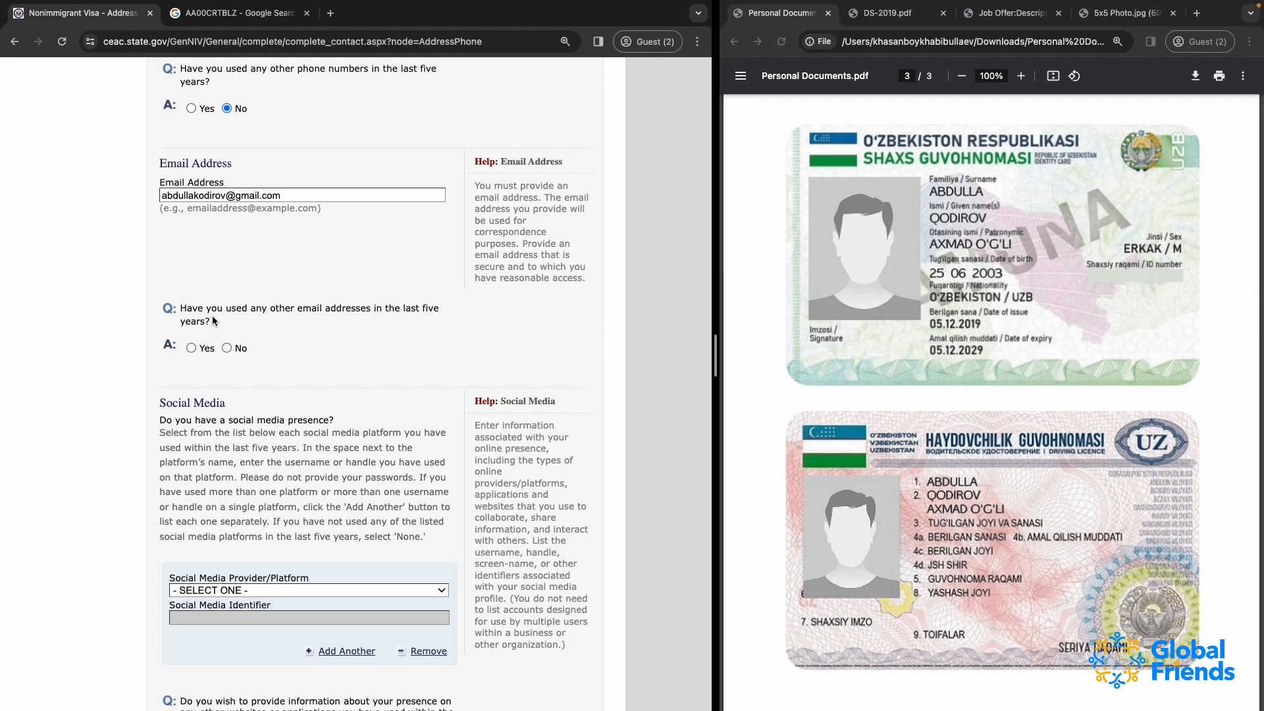
pyautogui.click(191, 348)
# Fill in the applicant's university student email as the additional email address
pyautogui.scroll(-3, 293, 512)
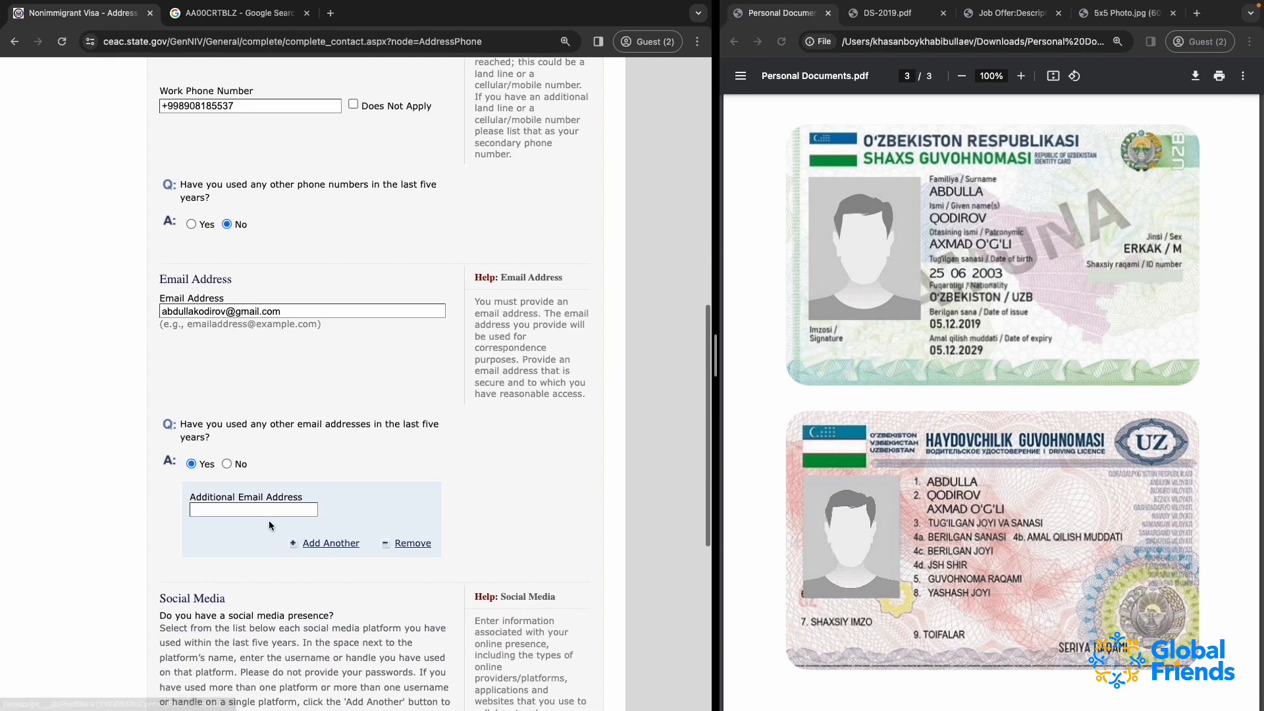
pyautogui.click(267, 512)
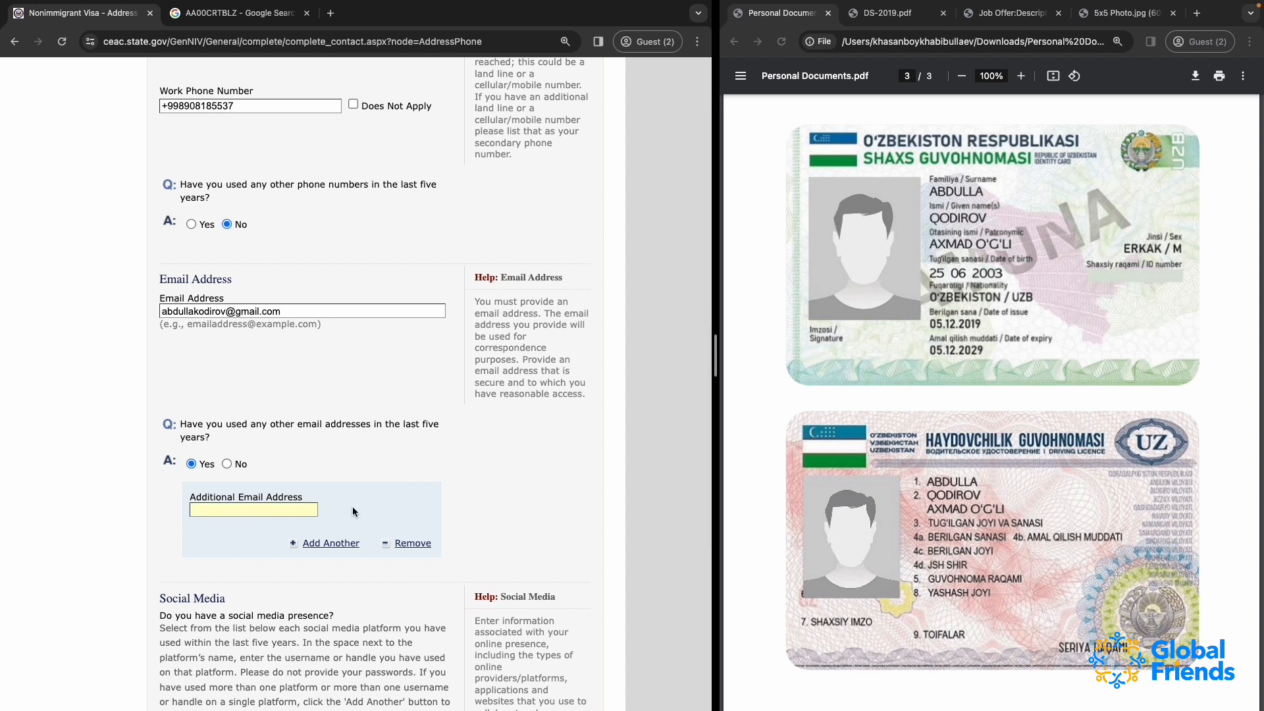
pyautogui.write('KODIRO')
pyautogui.press('BackSpace')
pyautogui.press('BackSpace')
pyautogui.press('BackSpace')
pyautogui.press('BackSpace')
pyautogui.press('BackSpace')
pyautogui.press('BackSpace')
# Check the additional email address from its beginning and add a second additional email address entry
pyautogui.hscroll(-2, 239, 513)
pyautogui.doubleClick(238, 513)
pyautogui.write('UZ')
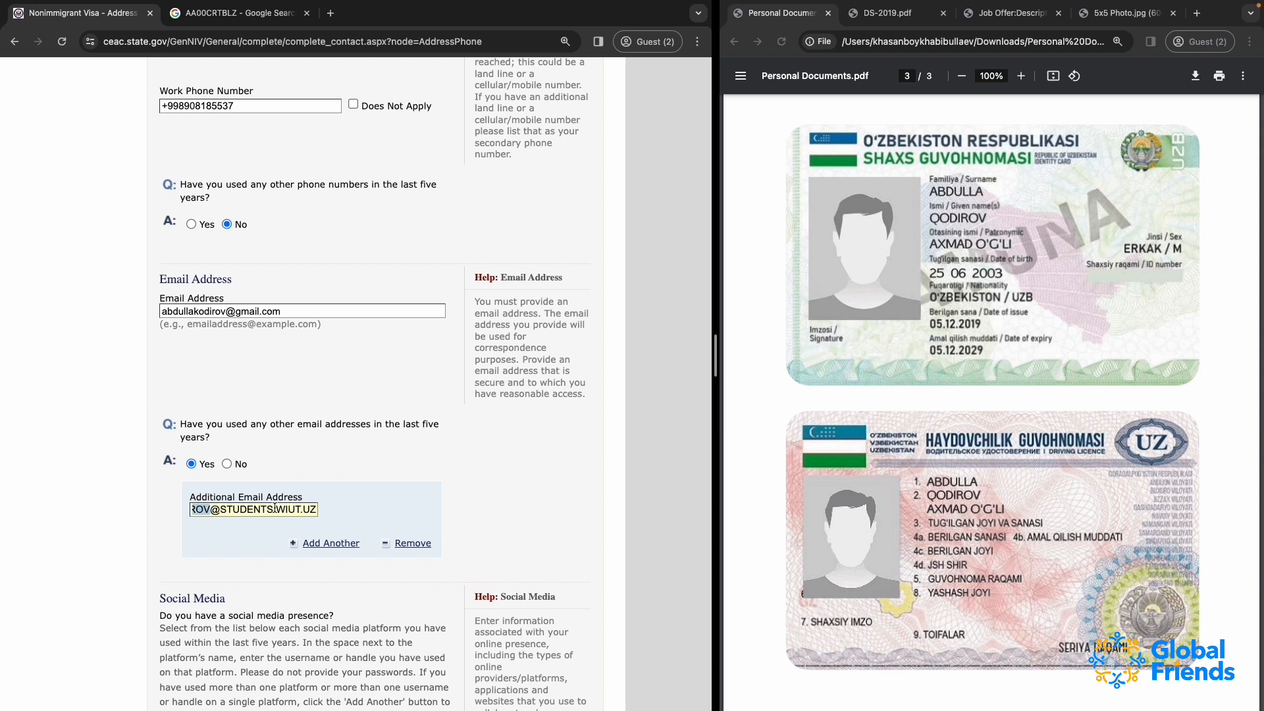
pyautogui.hscroll(-1, 240, 510)
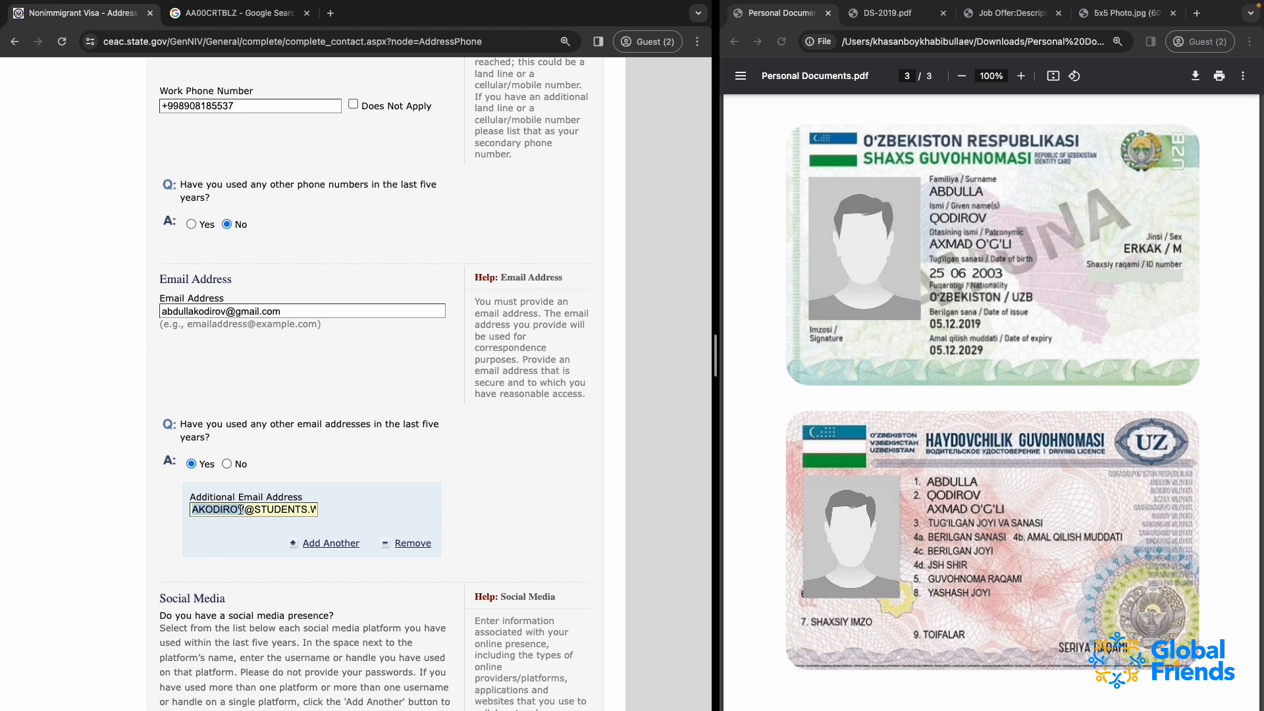
pyautogui.click(295, 544)
pyautogui.scroll(3, 244, 563)
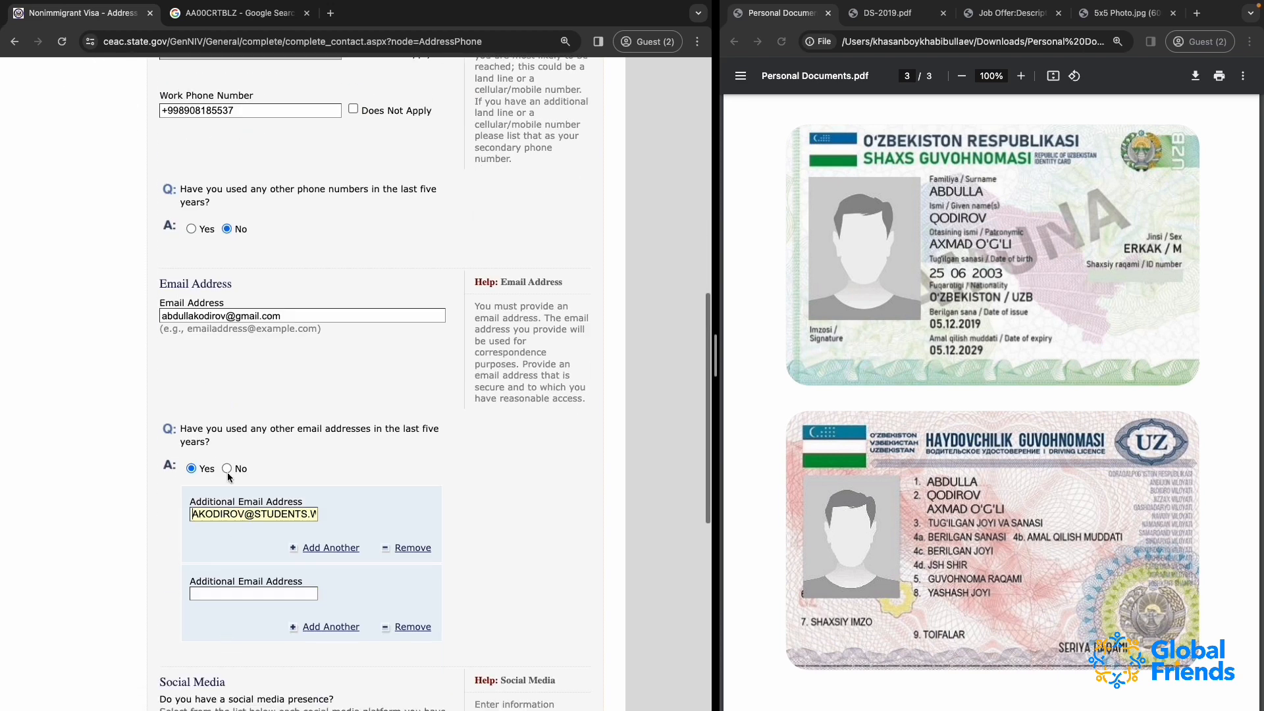
# Fill in the applicant's work email address, based on the main address with the WORK.UZ domain, as the second additional email address
pyautogui.click(228, 315)
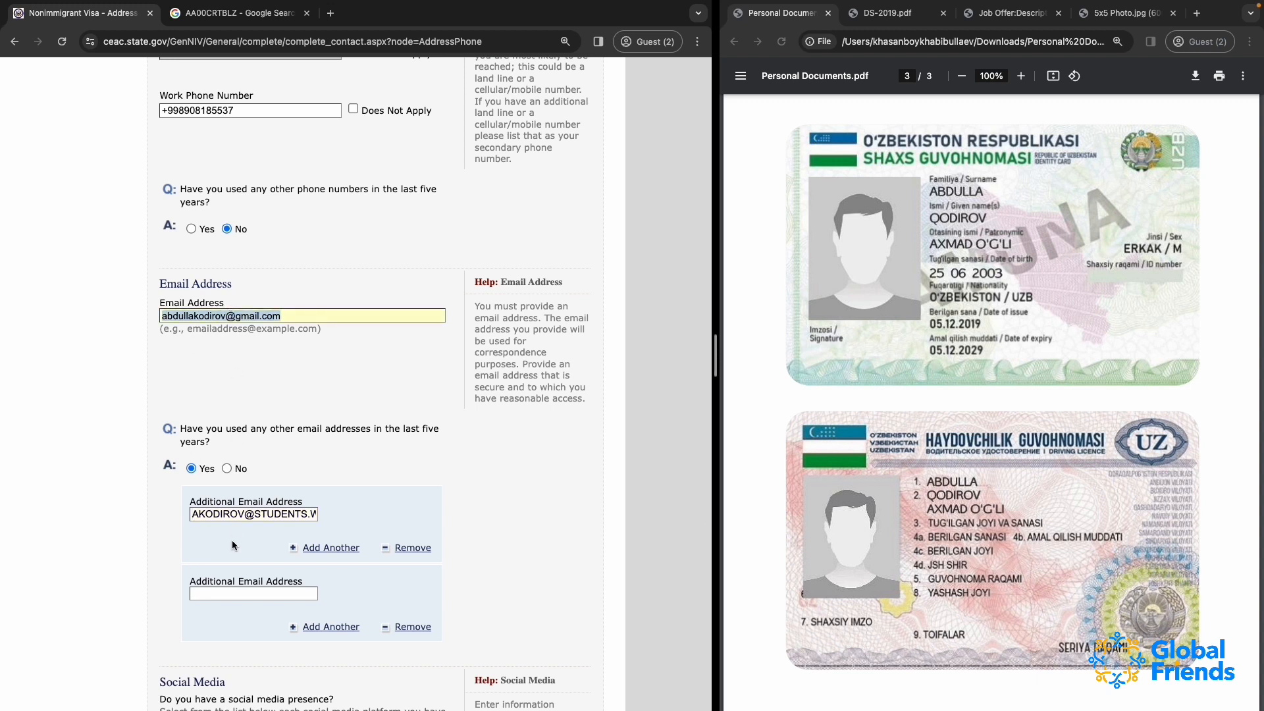
pyautogui.click(216, 592)
pyautogui.press('super+v')
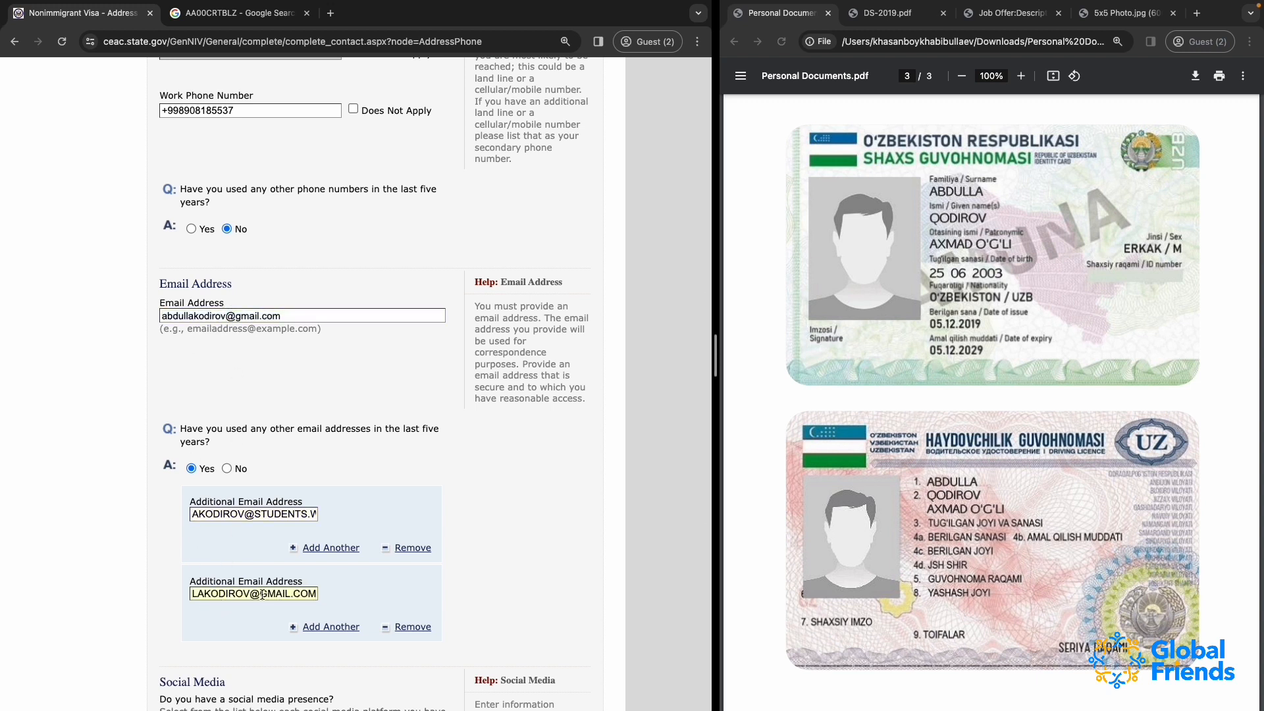
pyautogui.moveTo(260, 594); pyautogui.dragTo(336, 595)
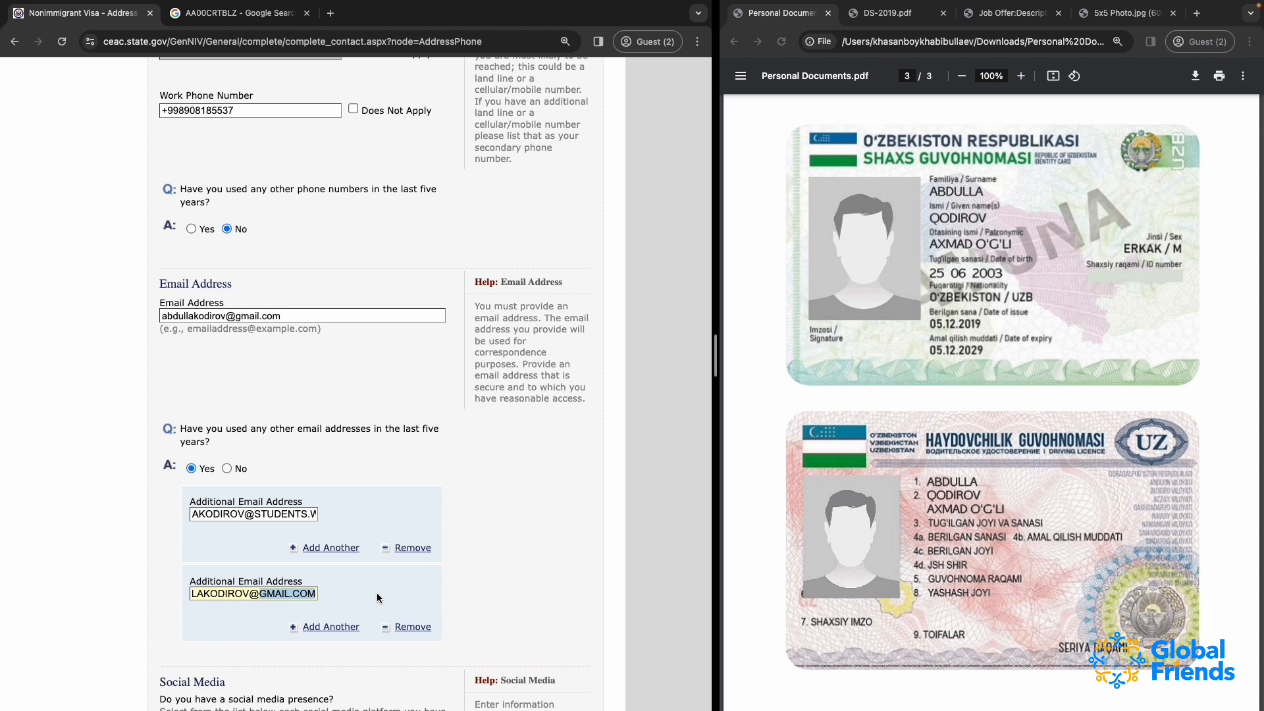
pyautogui.write('WORK.UZ')
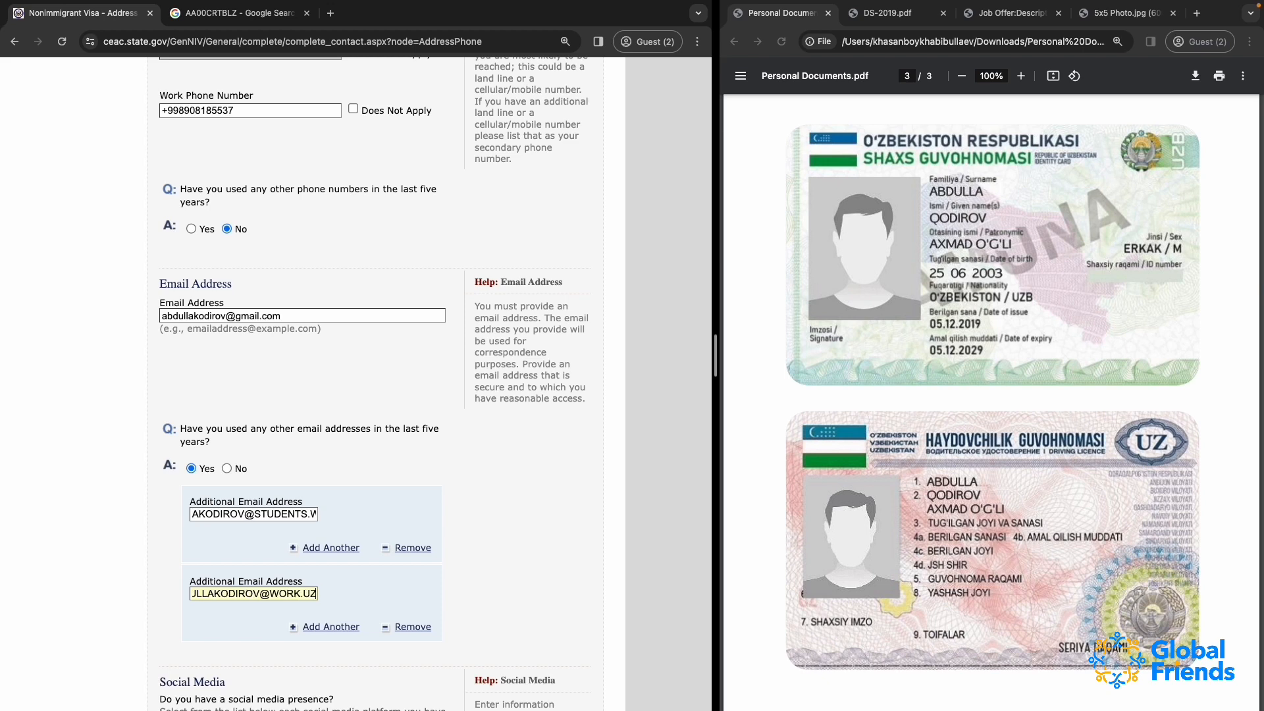
pyautogui.hscroll(-1, 249, 590)
# Select Facebook as the first social media platform and fill in the applicant's username as its identifier
pyautogui.scroll(-2, 249, 588)
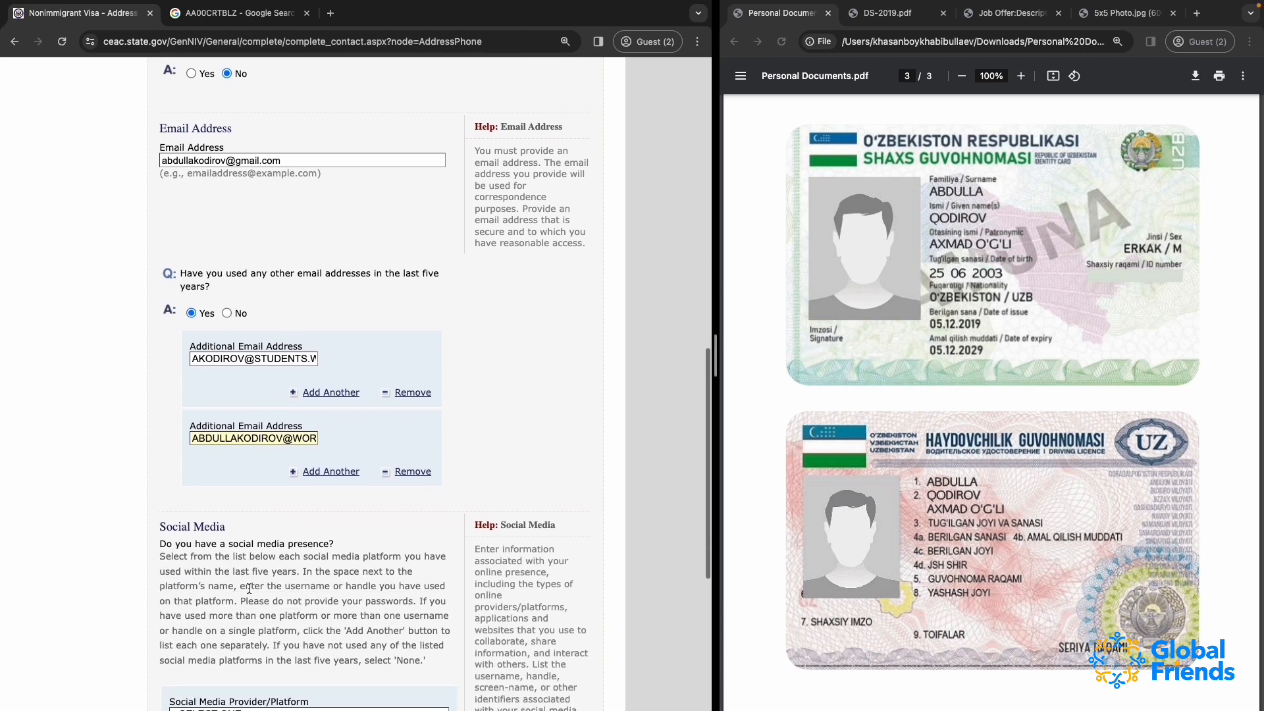
pyautogui.scroll(-4, 258, 503)
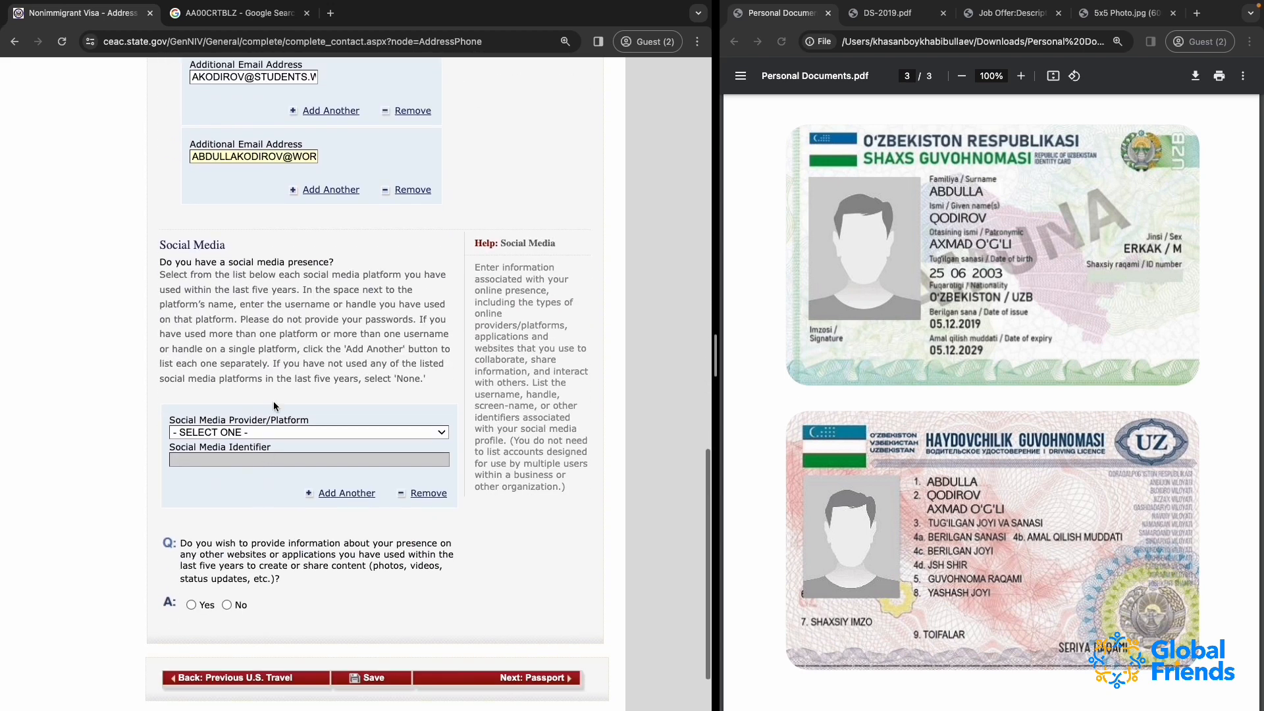
pyautogui.moveTo(166, 245); pyautogui.dragTo(270, 252)
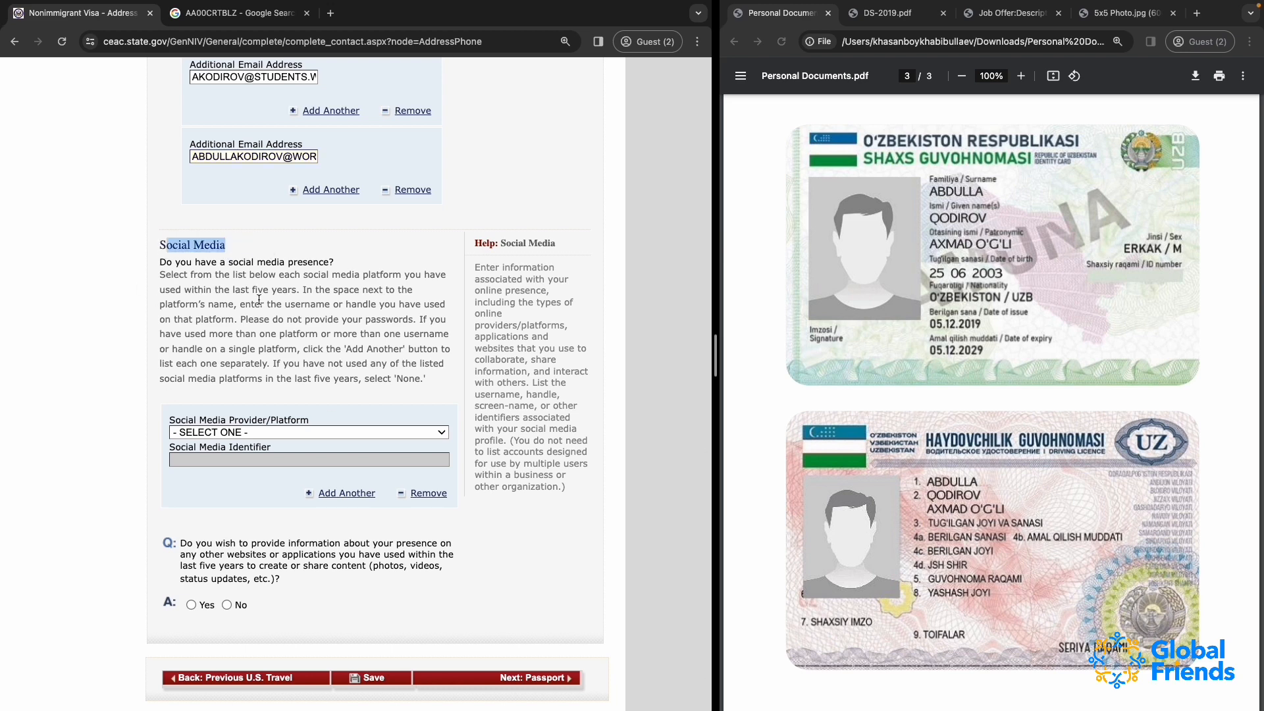
pyautogui.click(241, 353)
pyautogui.click(237, 432)
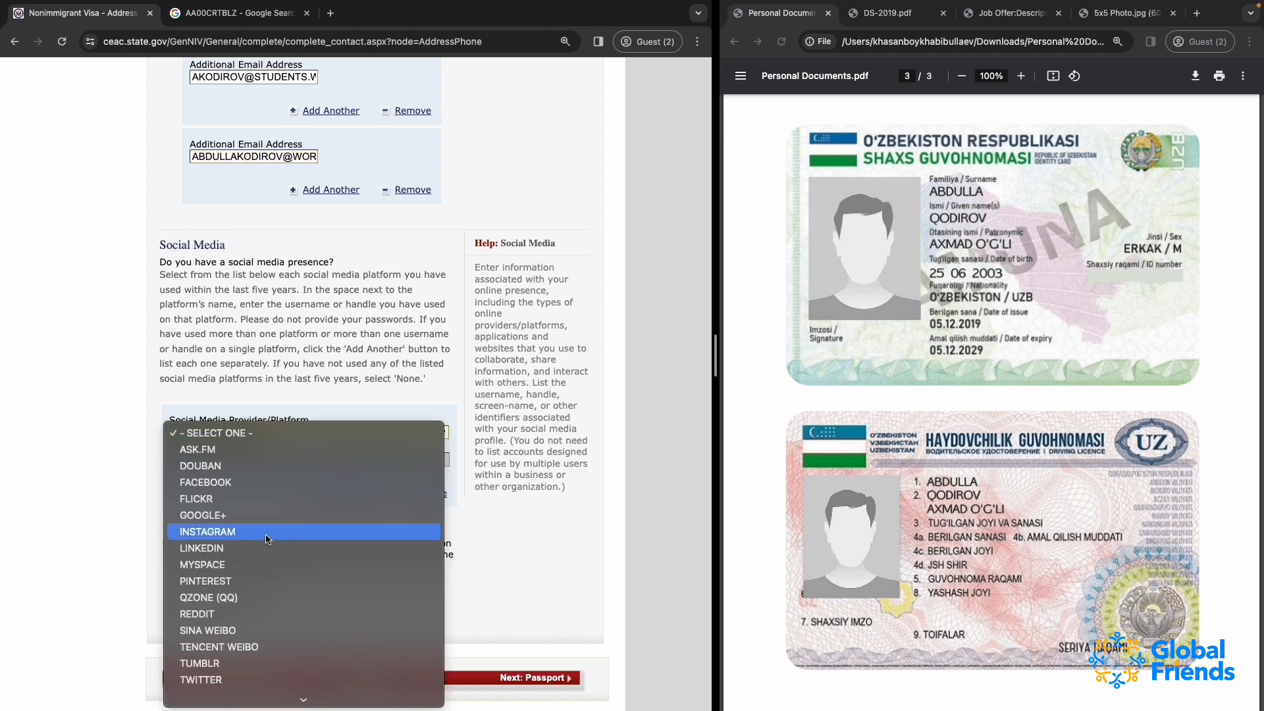
pyautogui.scroll(-1, 268, 538)
pyautogui.click(218, 451)
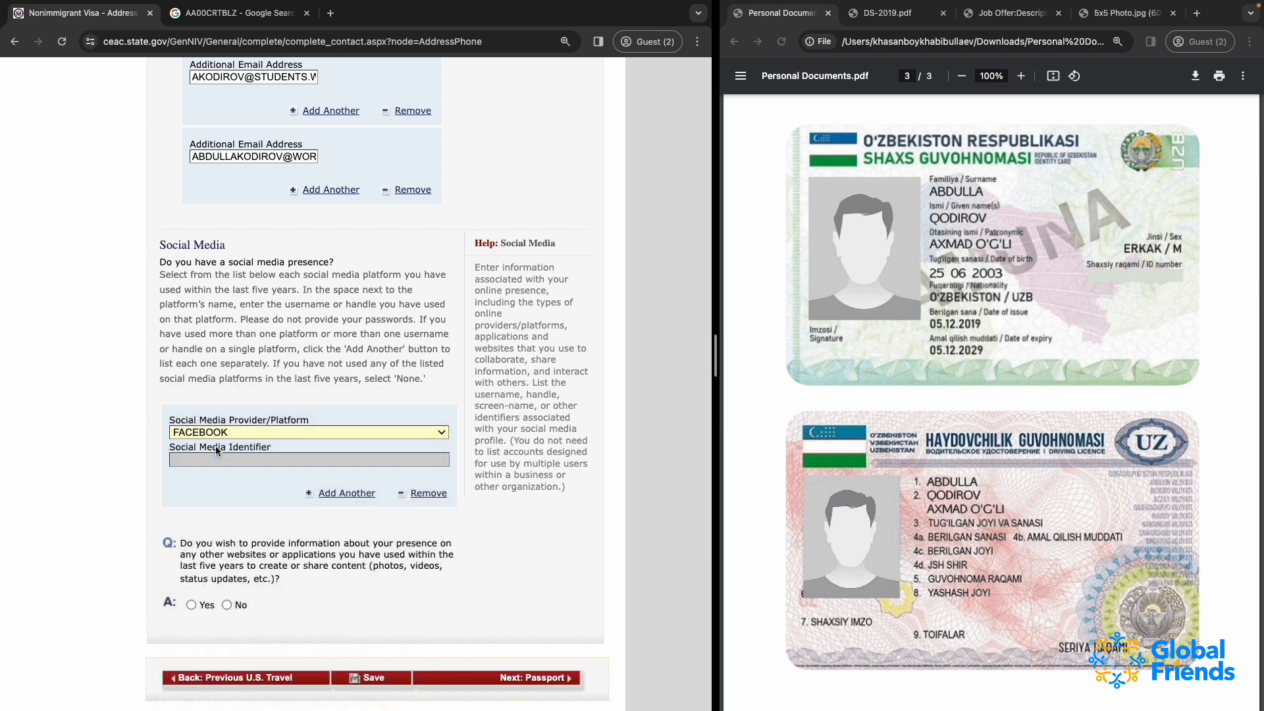
pyautogui.scroll(5, 218, 451)
pyautogui.scroll(-4, 224, 500)
pyautogui.click(235, 540)
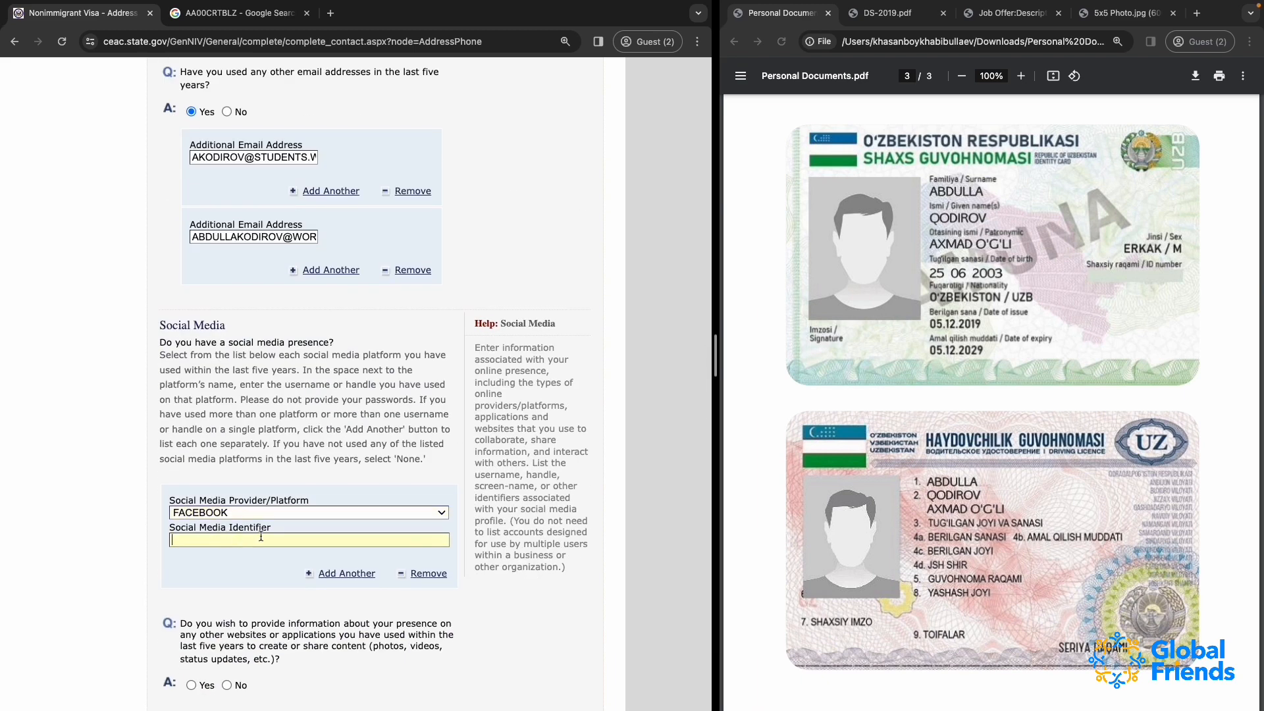
# Add a second social media entry for LinkedIn, reusing the applicant's Facebook username as the identifier
pyautogui.scroll(-1, 264, 543)
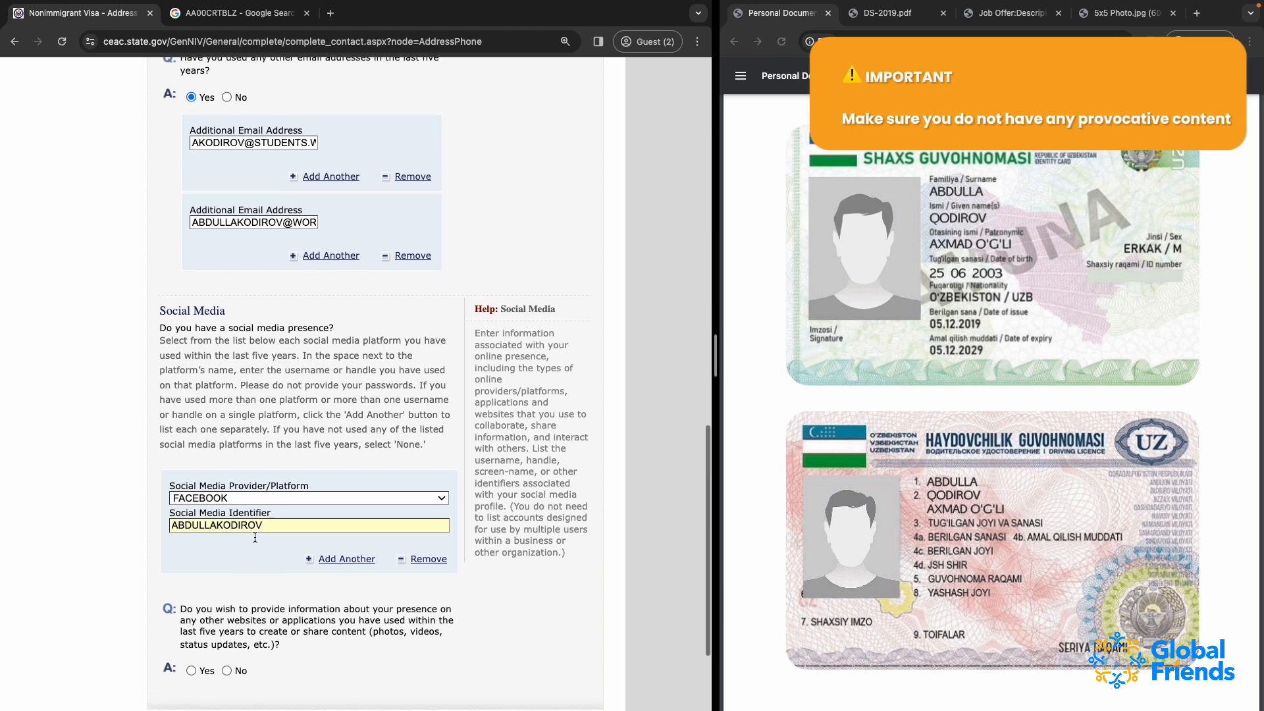
pyautogui.click(313, 551)
pyautogui.scroll(-6, 247, 556)
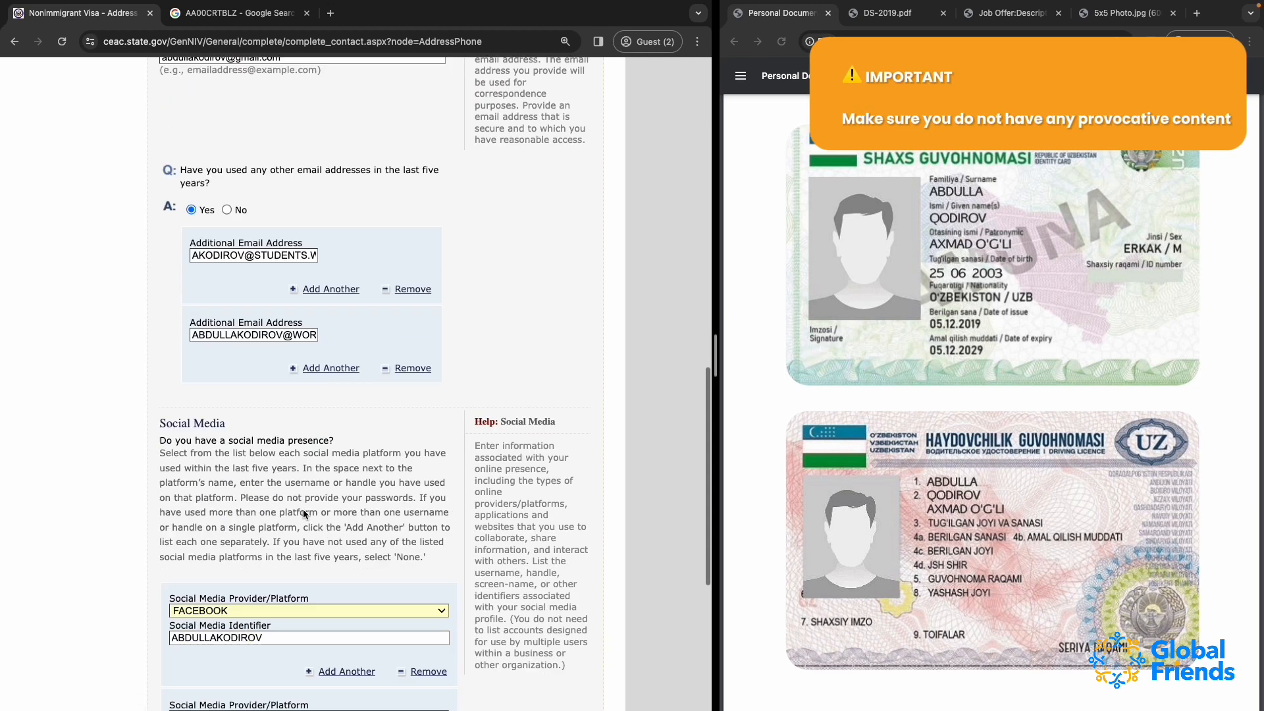
pyautogui.click(210, 403)
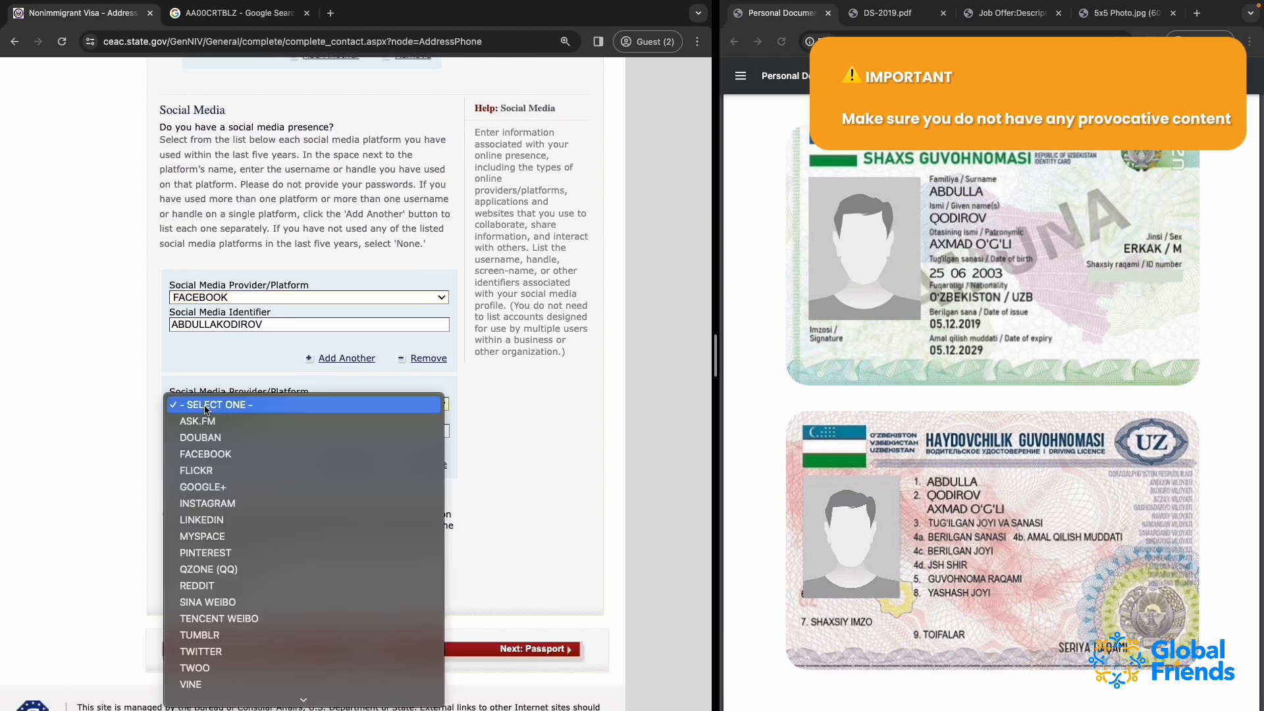
pyautogui.click(217, 516)
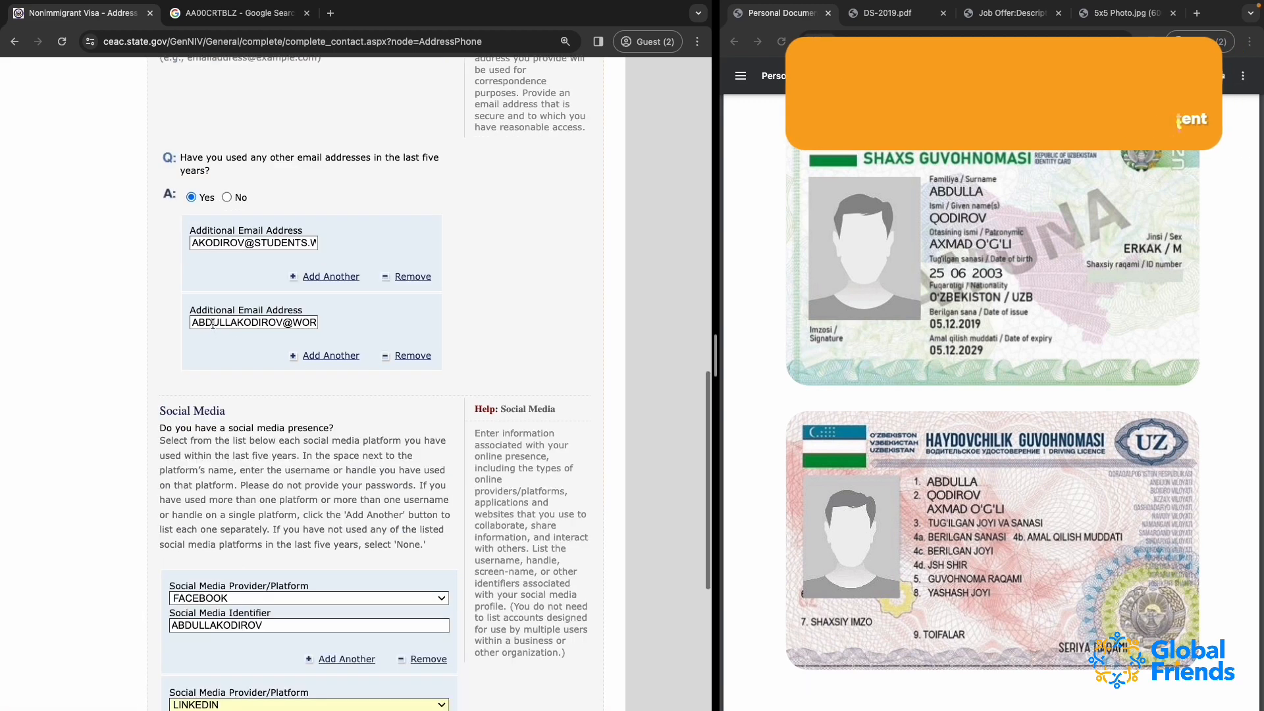
pyautogui.scroll(-5, 219, 232)
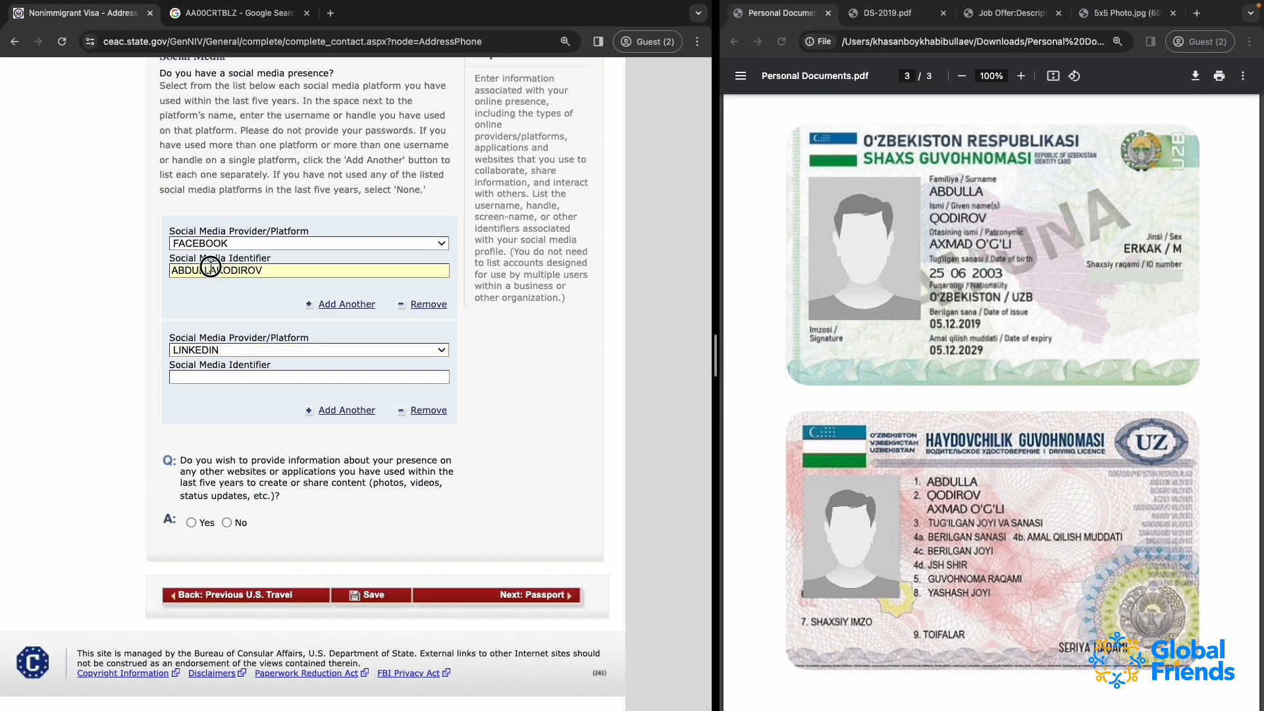
pyautogui.doubleClick(208, 270)
pyautogui.hotkey('ctrl', 'c')
pyautogui.click(215, 376)
pyautogui.hotkey('ctrl', 'v')
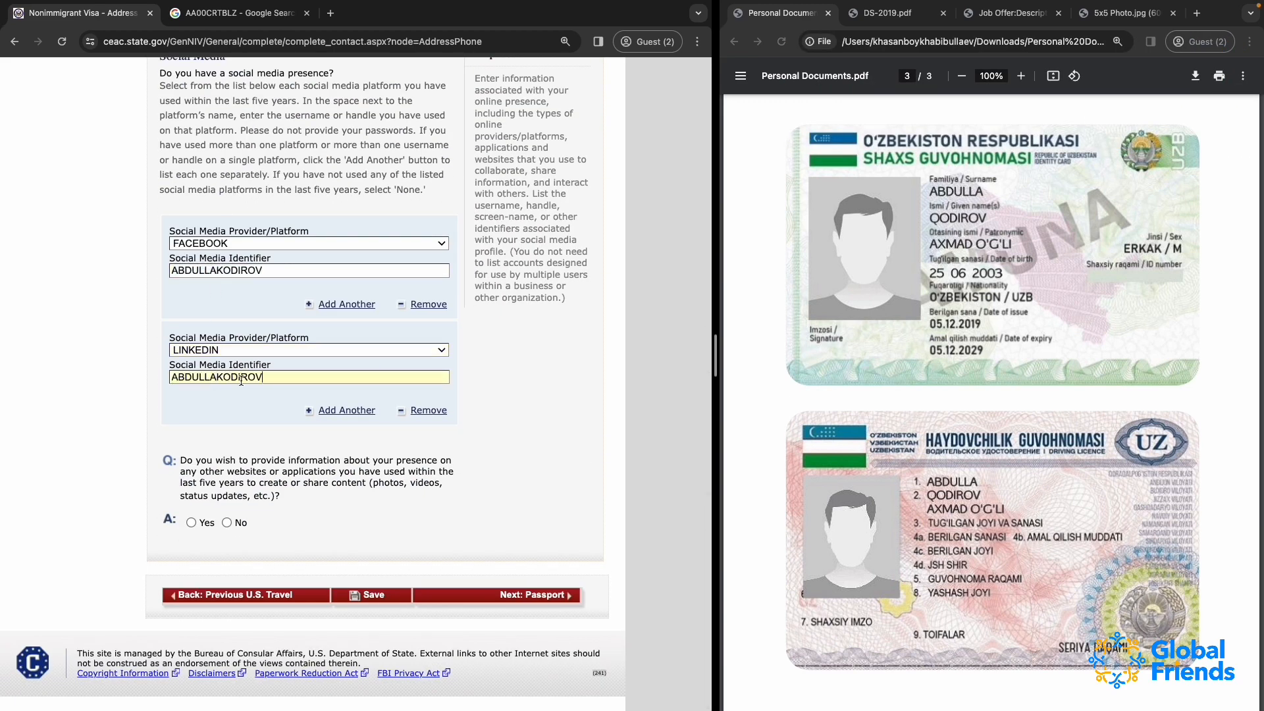
# Add a Twitter entry with the applicant's username ending in 21, and append 21 to the LinkedIn identifier as well
pyautogui.click(312, 413)
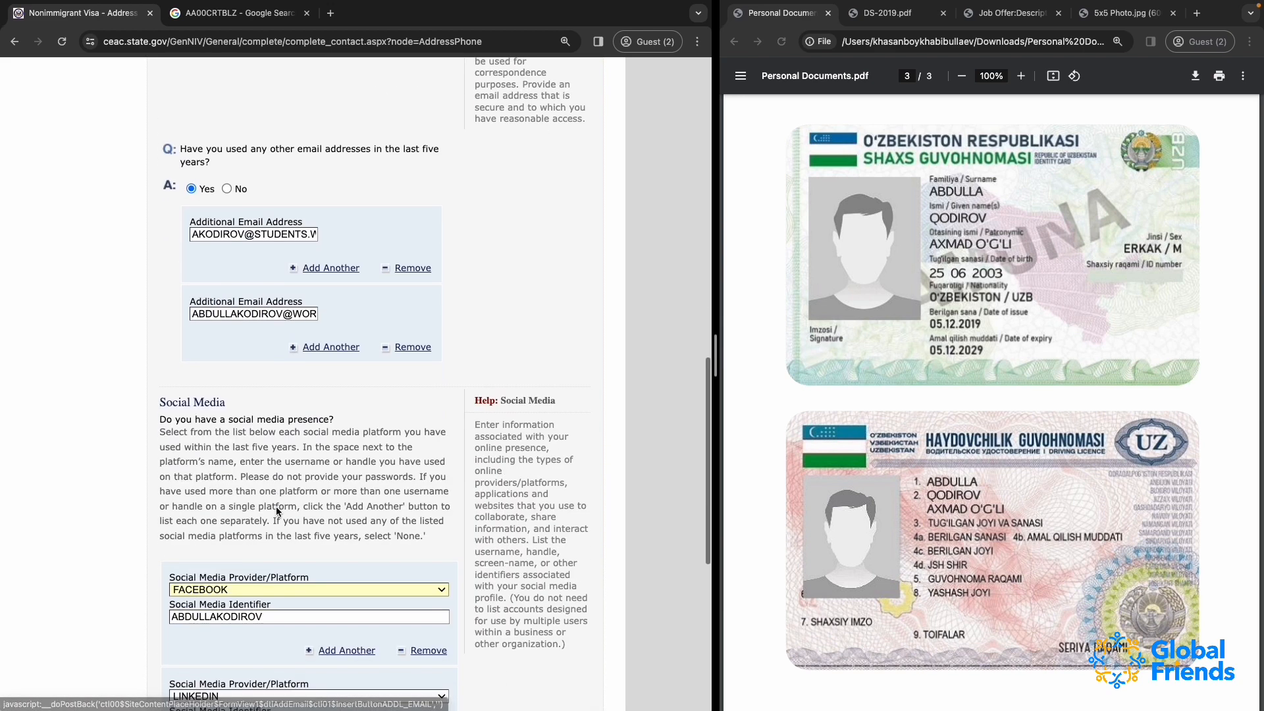
pyautogui.scroll(-3, 276, 507)
pyautogui.click(211, 631)
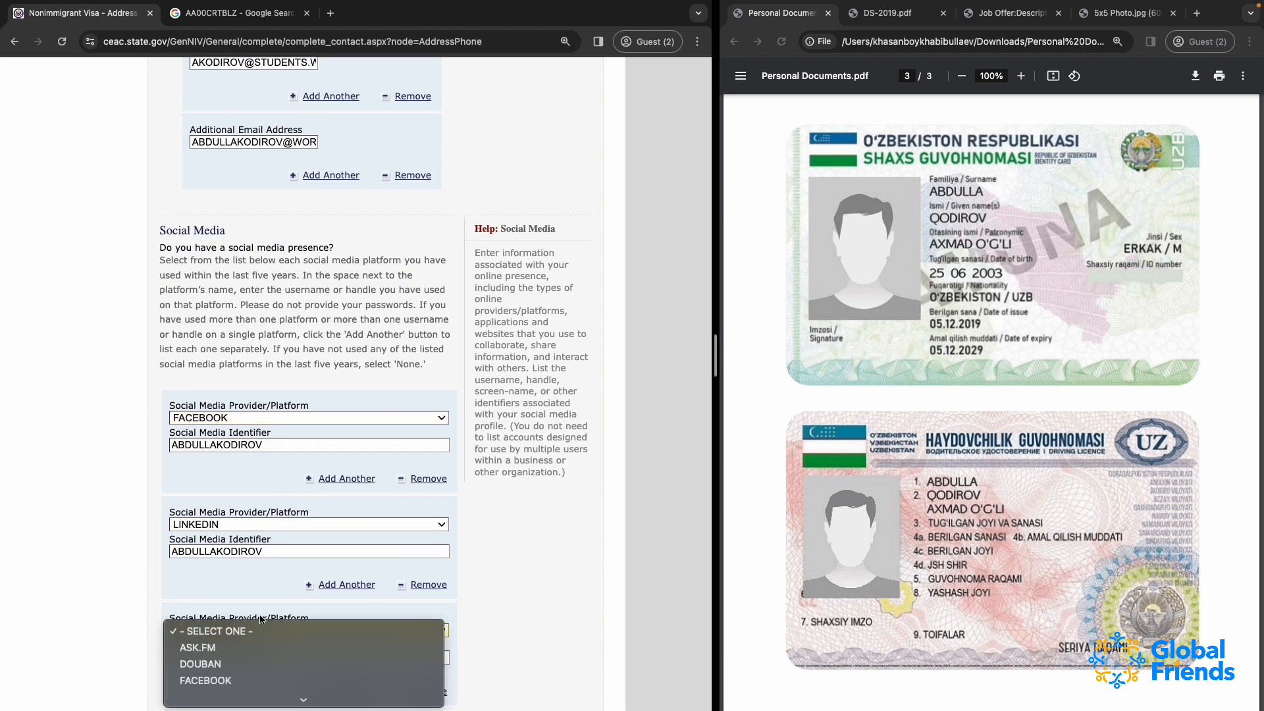
pyautogui.scroll(-5, 302, 666)
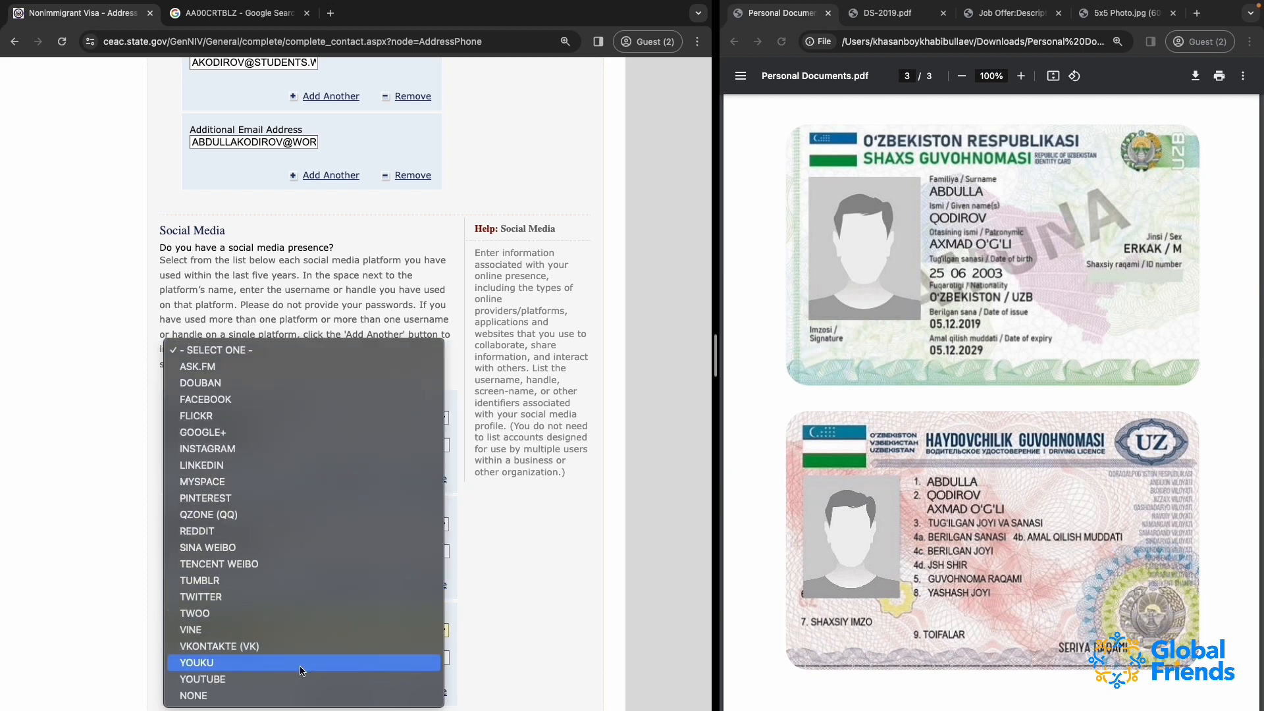
pyautogui.click(302, 597)
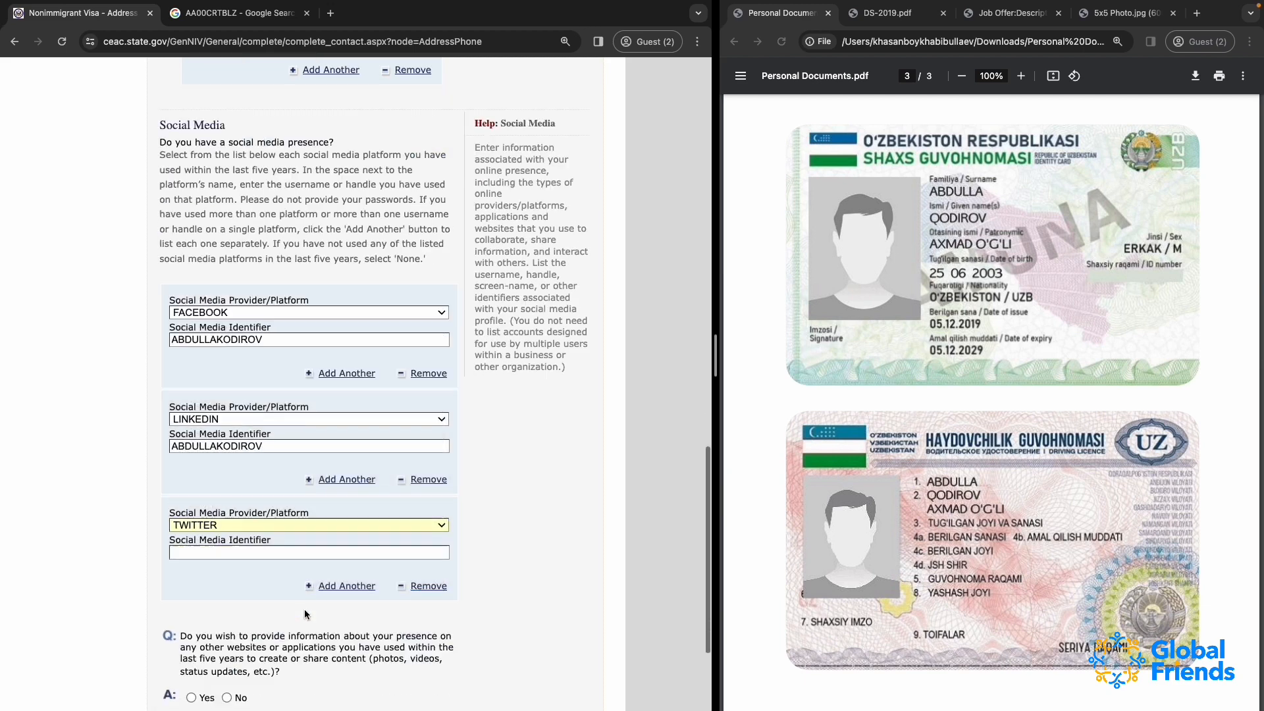
pyautogui.doubleClick(209, 518)
pyautogui.scroll(-4, 209, 518)
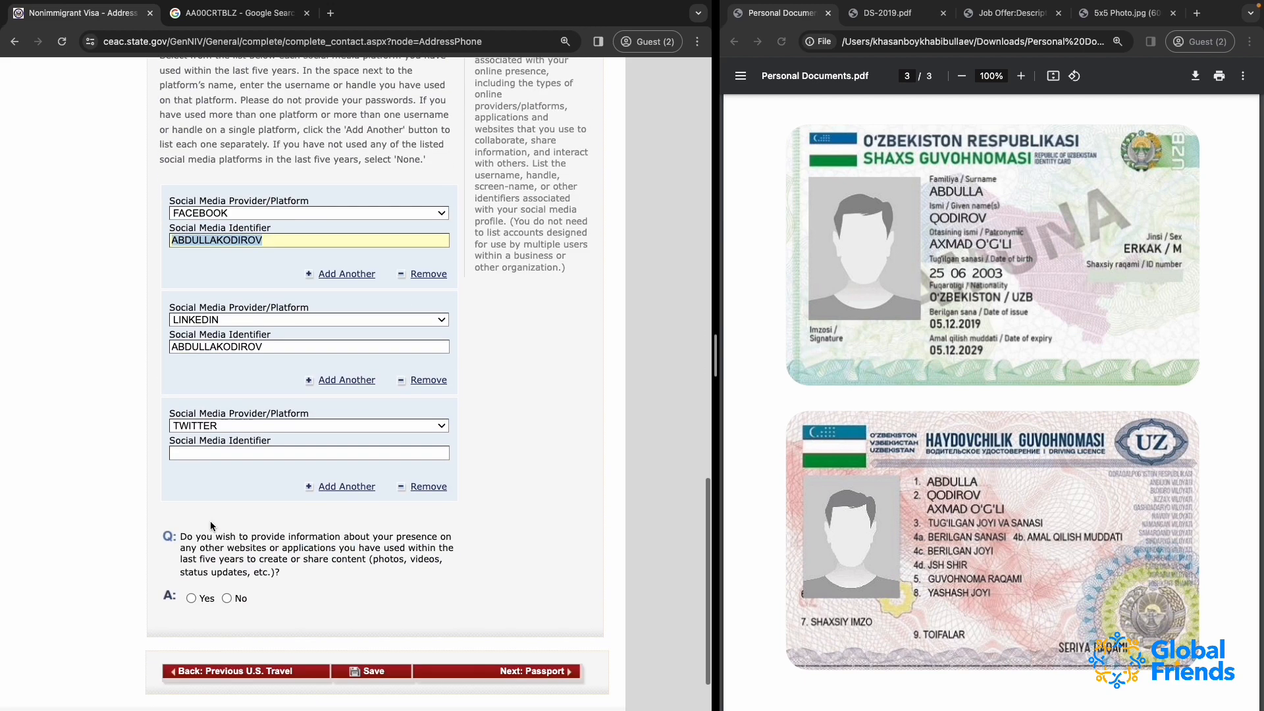
pyautogui.click(193, 453)
pyautogui.hotkey('ctrl', 'v')
pyautogui.write('21')
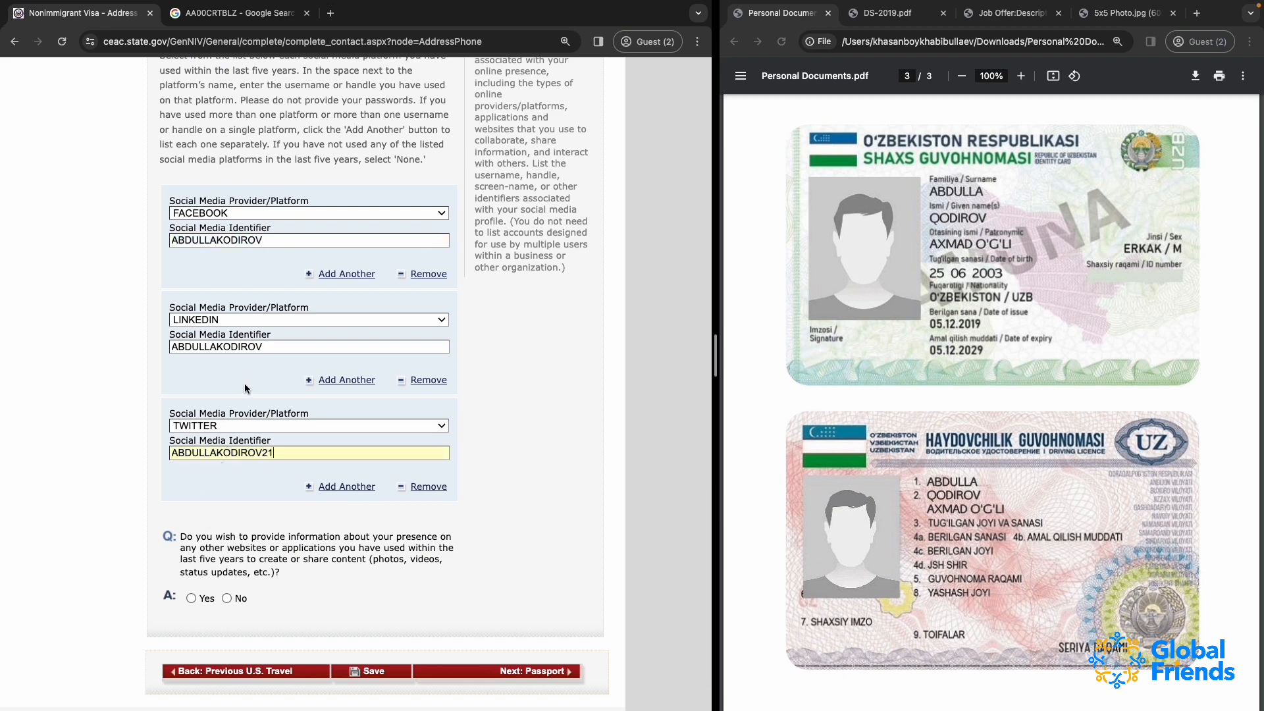
pyautogui.write('2003')
# Answer Yes to providing information about other websites or applications, and check the WhatsApp exclusion note and the predefined platform options
pyautogui.scroll(-2, 405, 414)
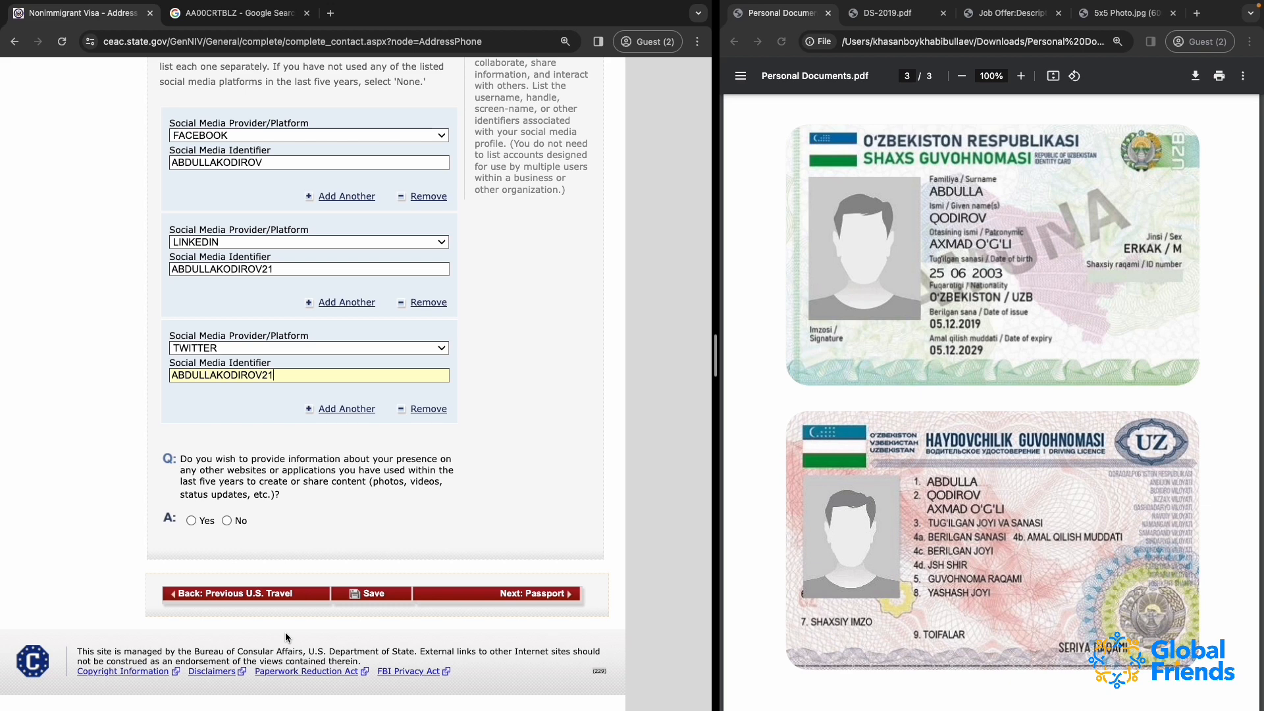
pyautogui.click(192, 520)
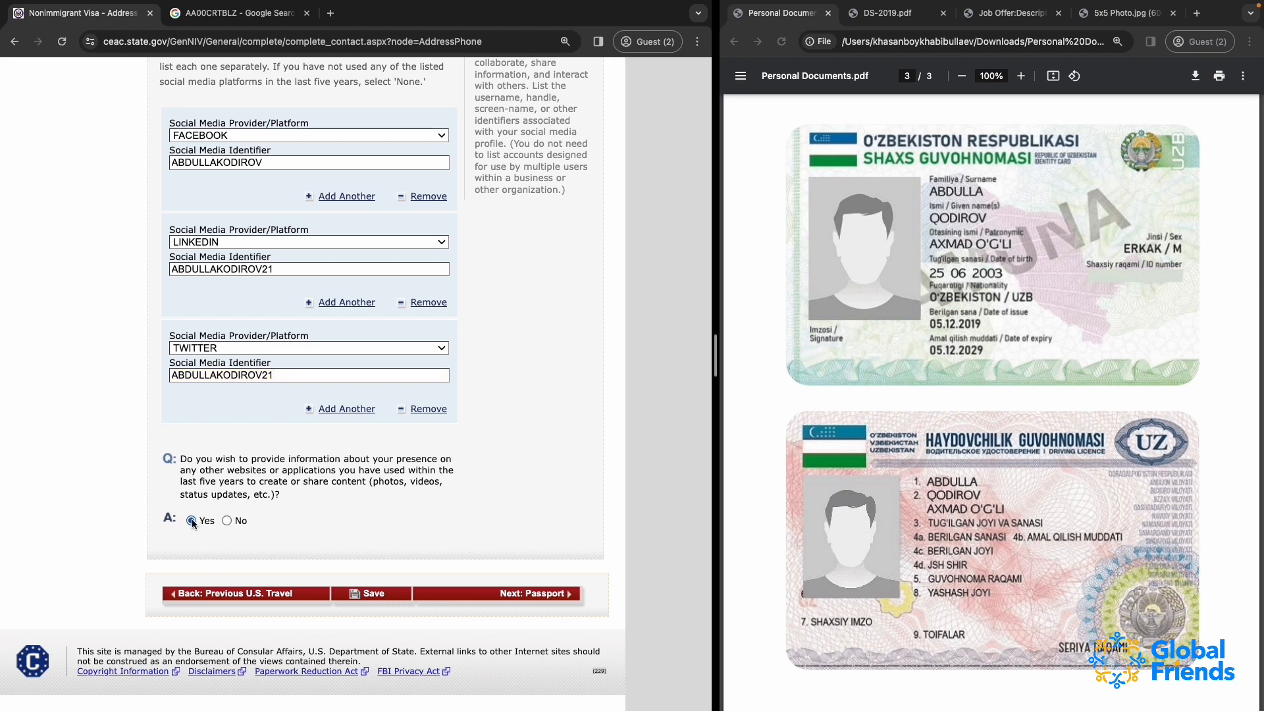
pyautogui.scroll(-3, 275, 543)
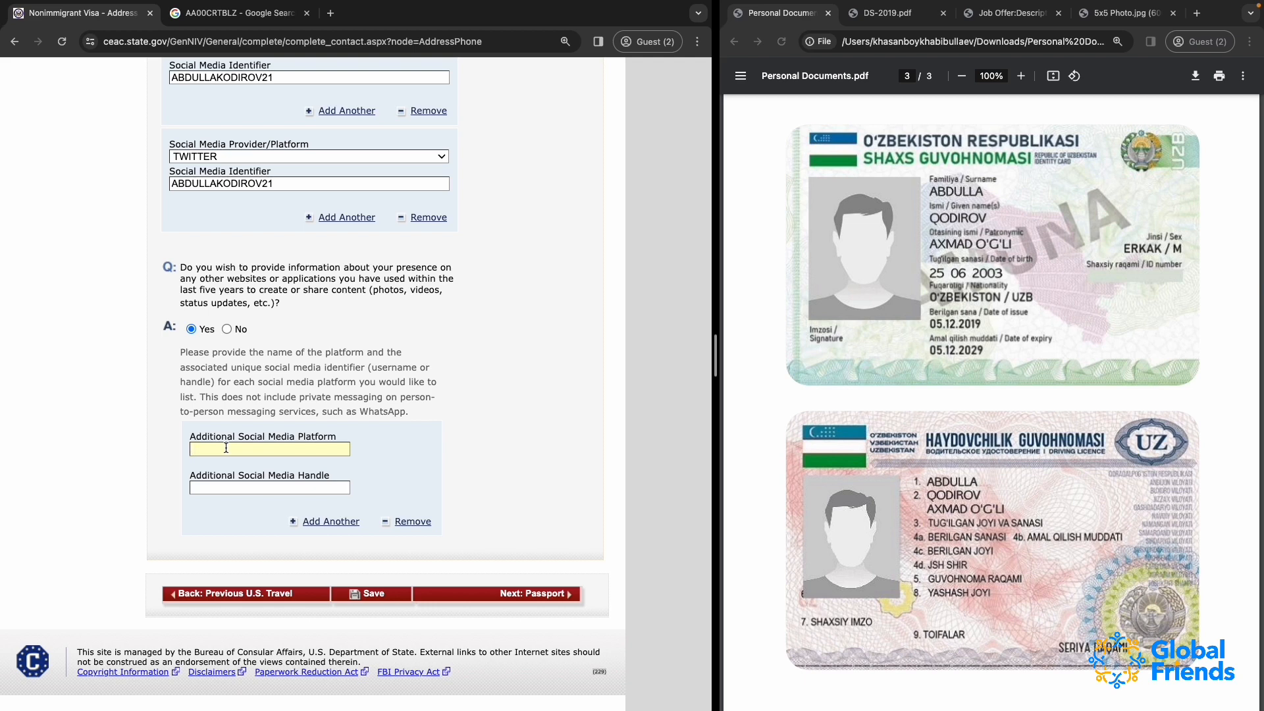
pyautogui.moveTo(349, 411); pyautogui.dragTo(432, 414)
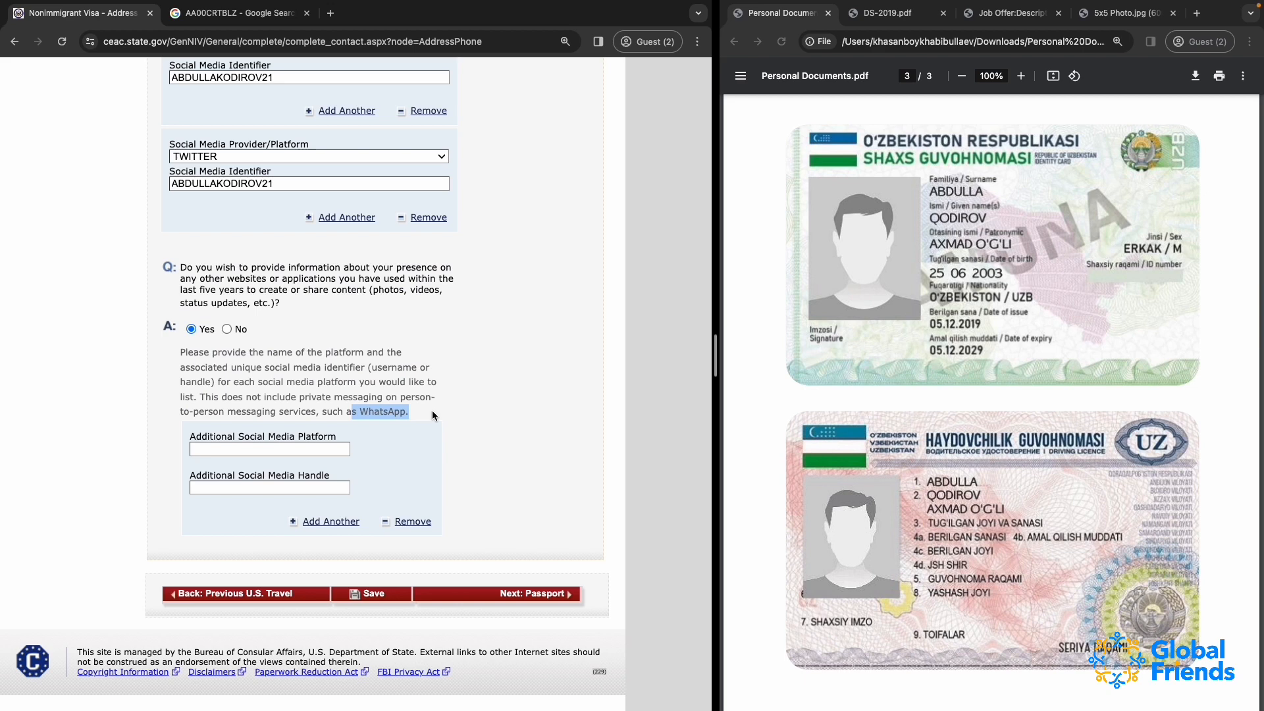
pyautogui.scroll(5, 432, 409)
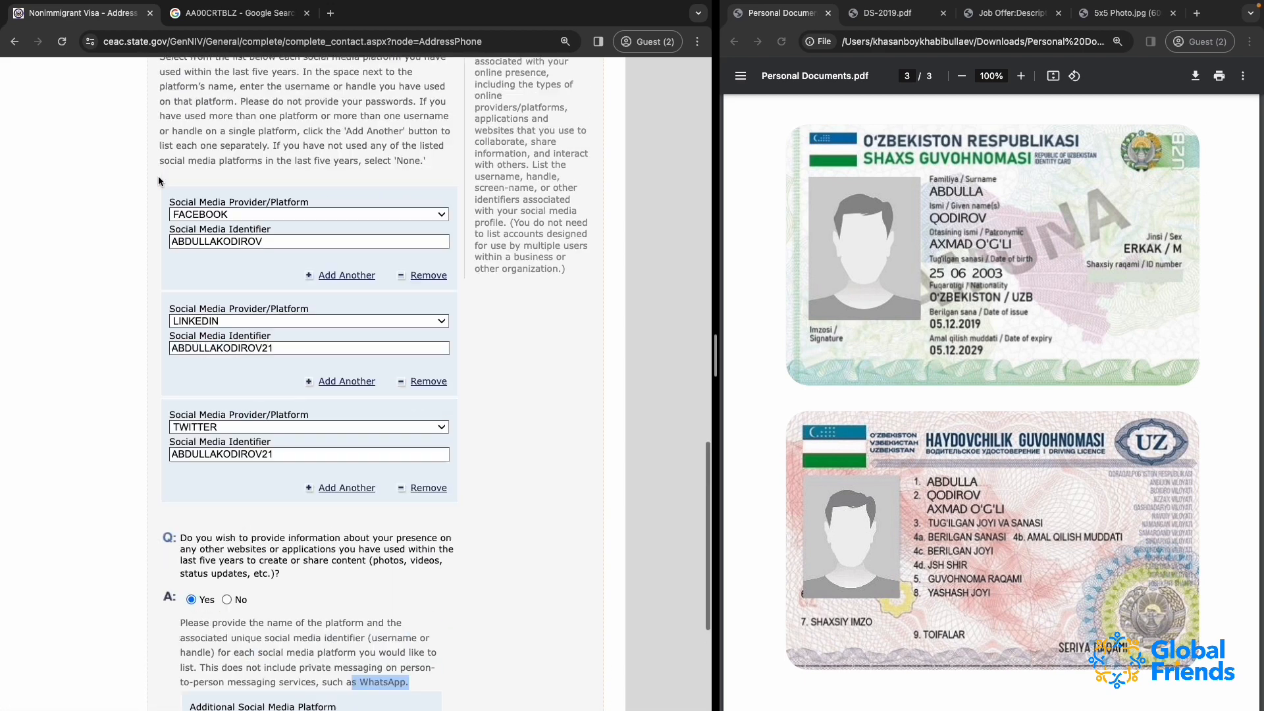
pyautogui.scroll(-1, 271, 500)
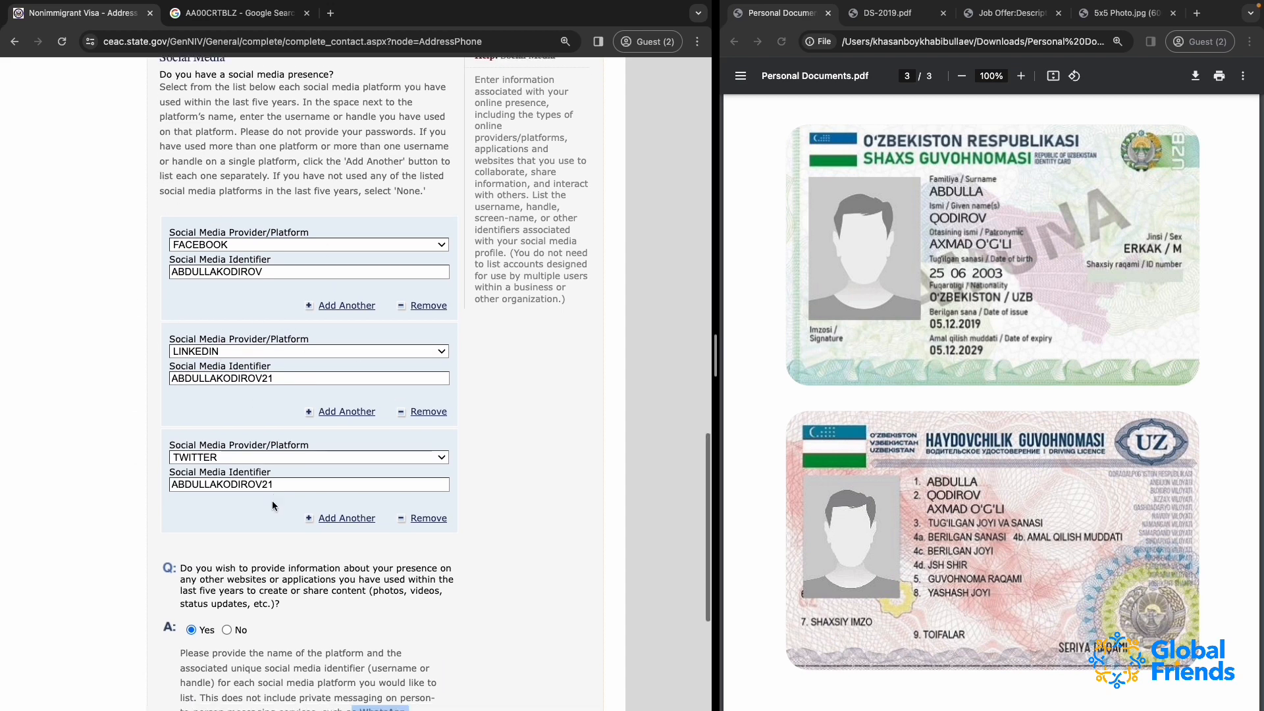
pyautogui.click(221, 408)
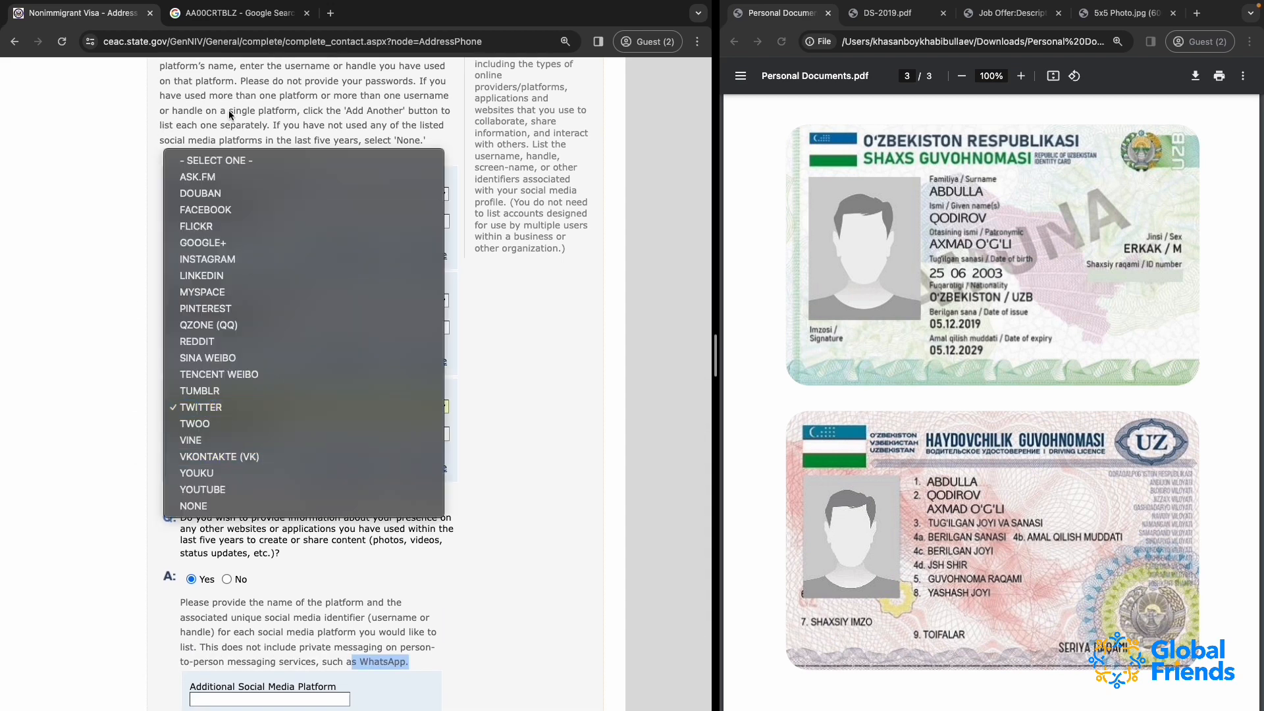
pyautogui.click(493, 488)
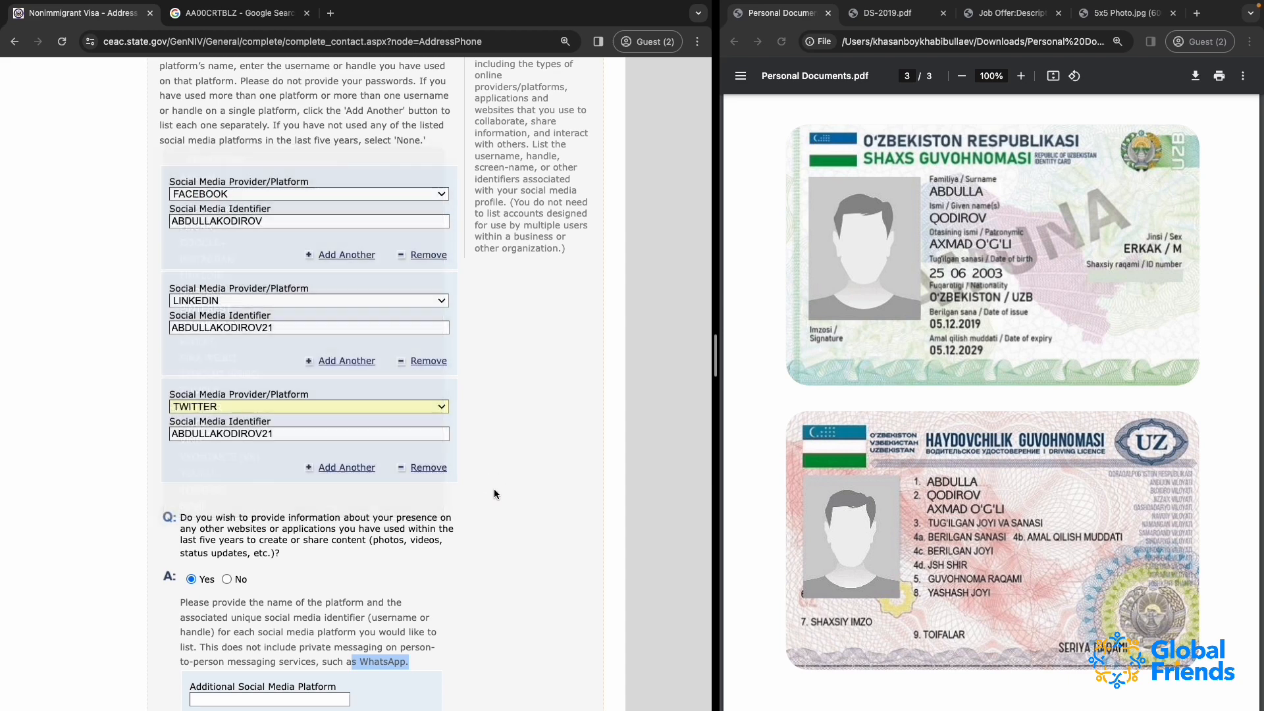
# Enter TIKTOK as the additional social media platform, reusing the applicant's Twitter username as its handle
pyautogui.scroll(-1, 155, 599)
pyautogui.scroll(-2, 156, 599)
pyautogui.click(211, 553)
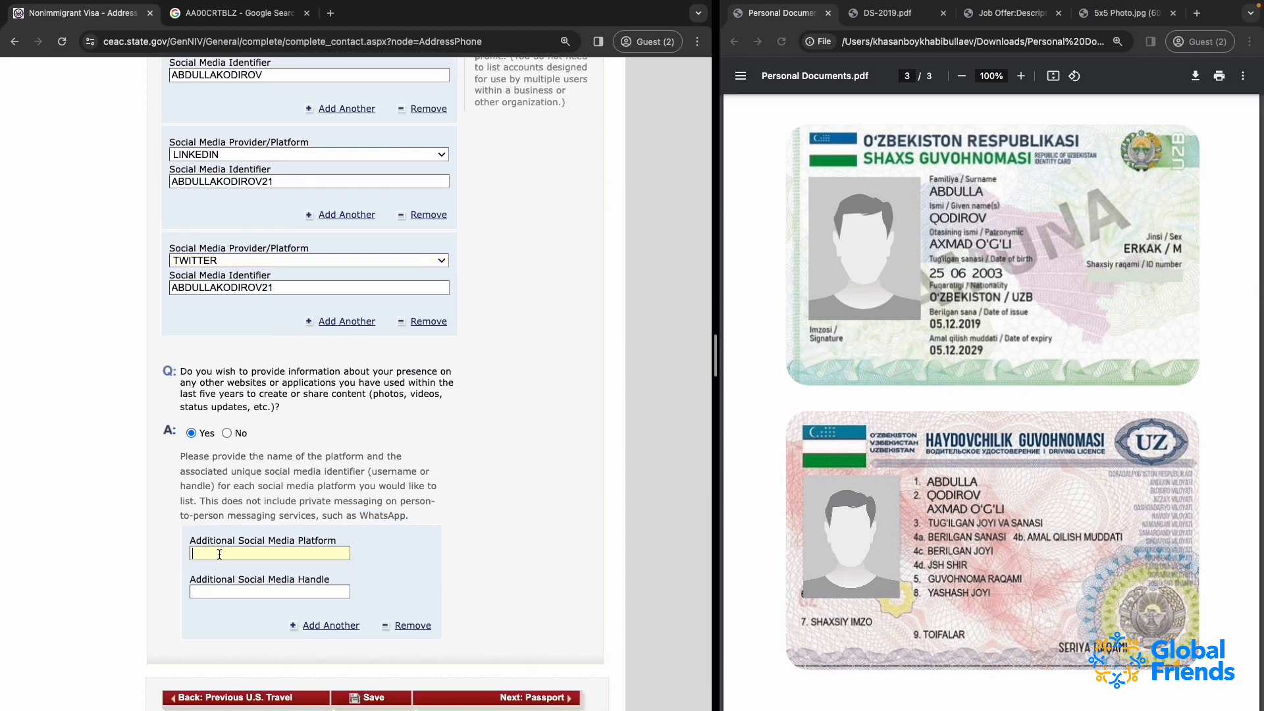
pyautogui.write('TIKTOK')
pyautogui.doubleClick(208, 282)
pyautogui.press('super+c')
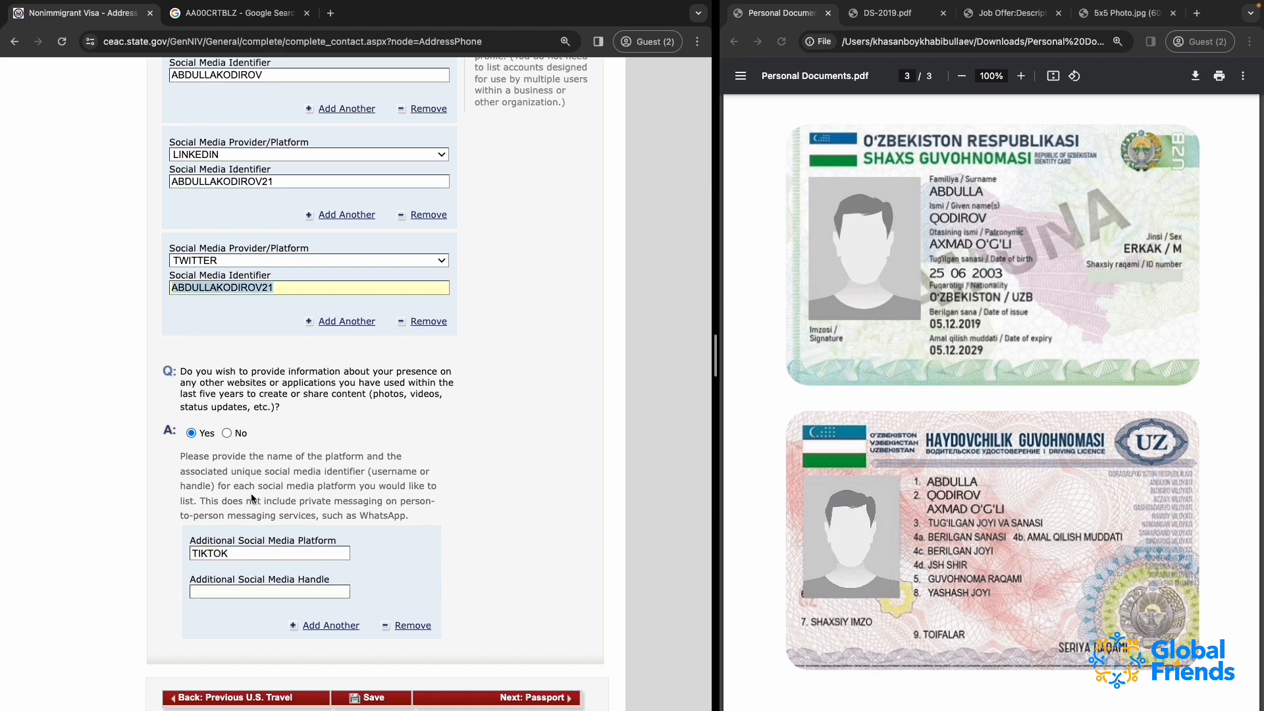
pyautogui.click(254, 592)
pyautogui.press('super+v')
# Add GITHUB as a second additional platform with the applicant's handle ending in DEV instead of 21, plus a blank third entry
pyautogui.click(293, 626)
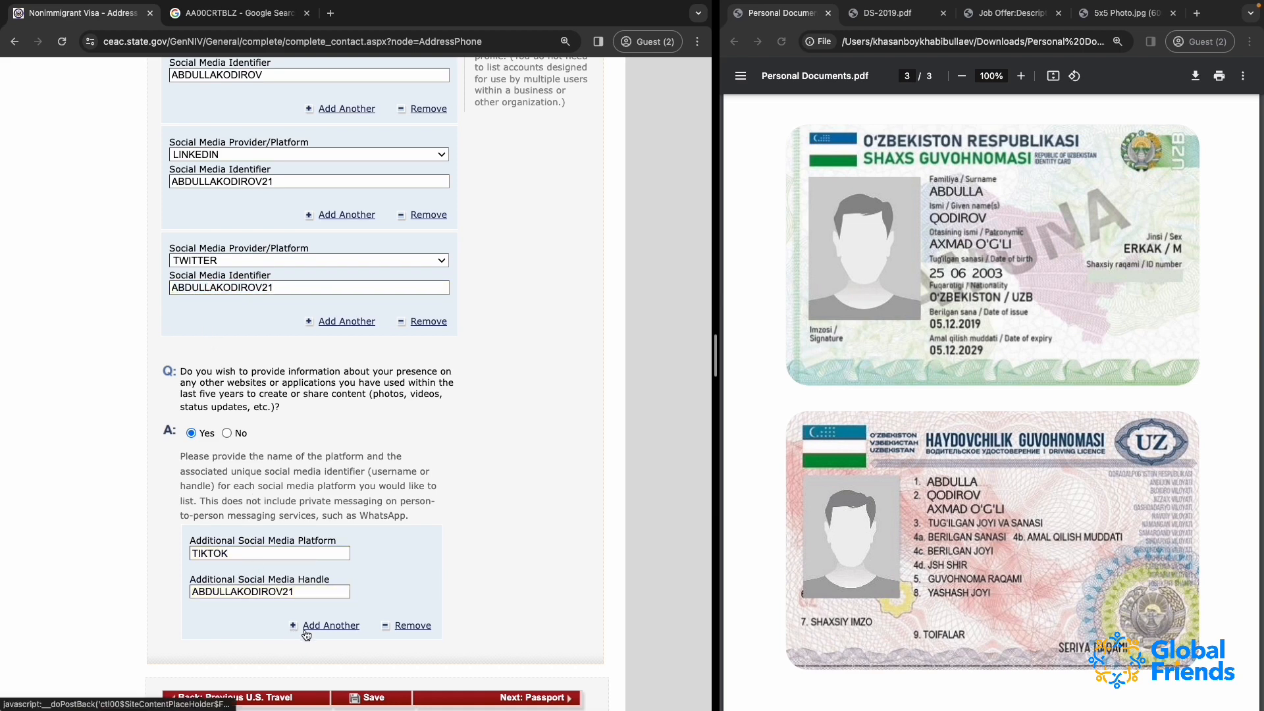
pyautogui.click(213, 582)
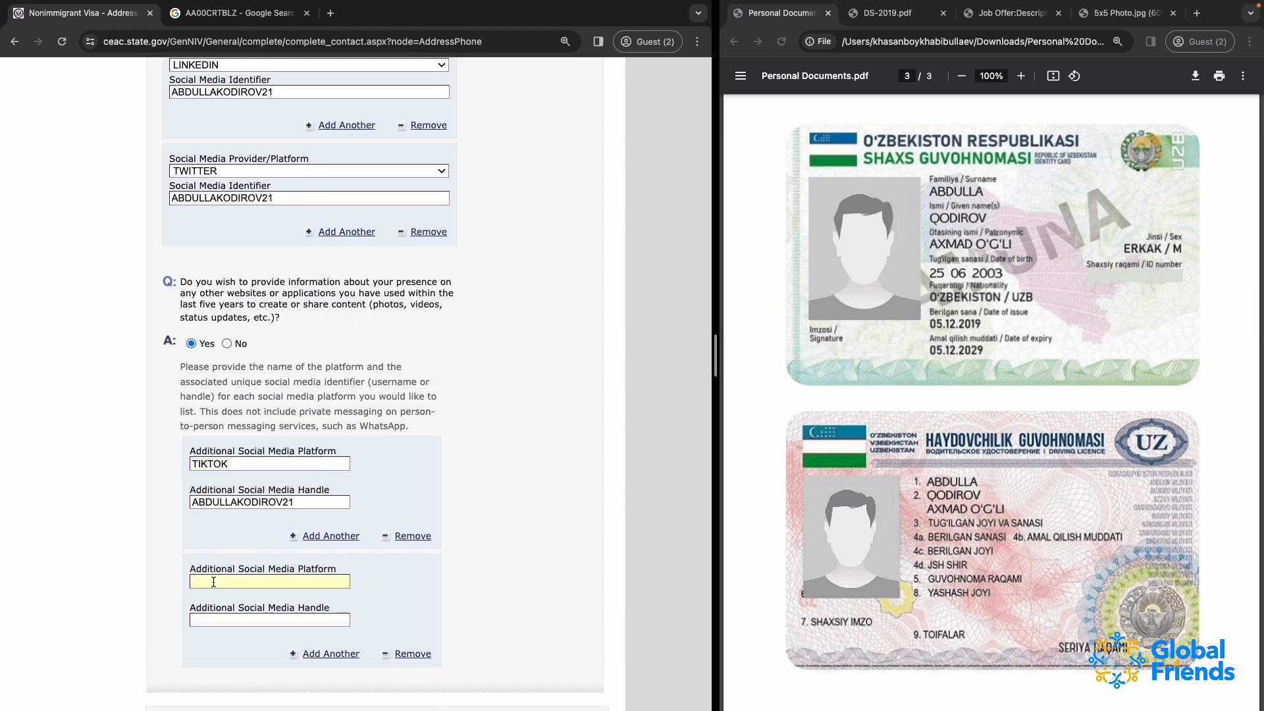
pyautogui.write('GITHUB')
pyautogui.doubleClick(239, 501)
pyautogui.press('super+c')
pyautogui.click(224, 621)
pyautogui.press('super+v')
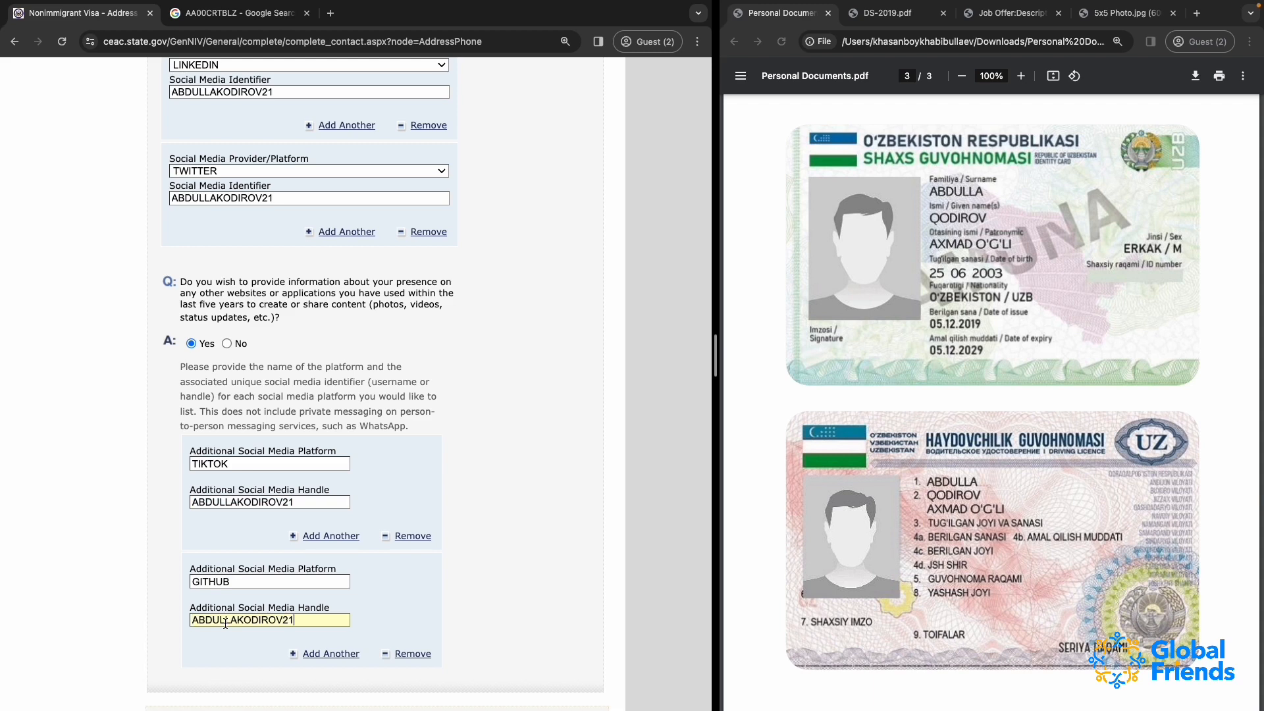
pyautogui.press('BackSpace')
pyautogui.press('BackSpace')
pyautogui.write('DEV')
pyautogui.click(294, 654)
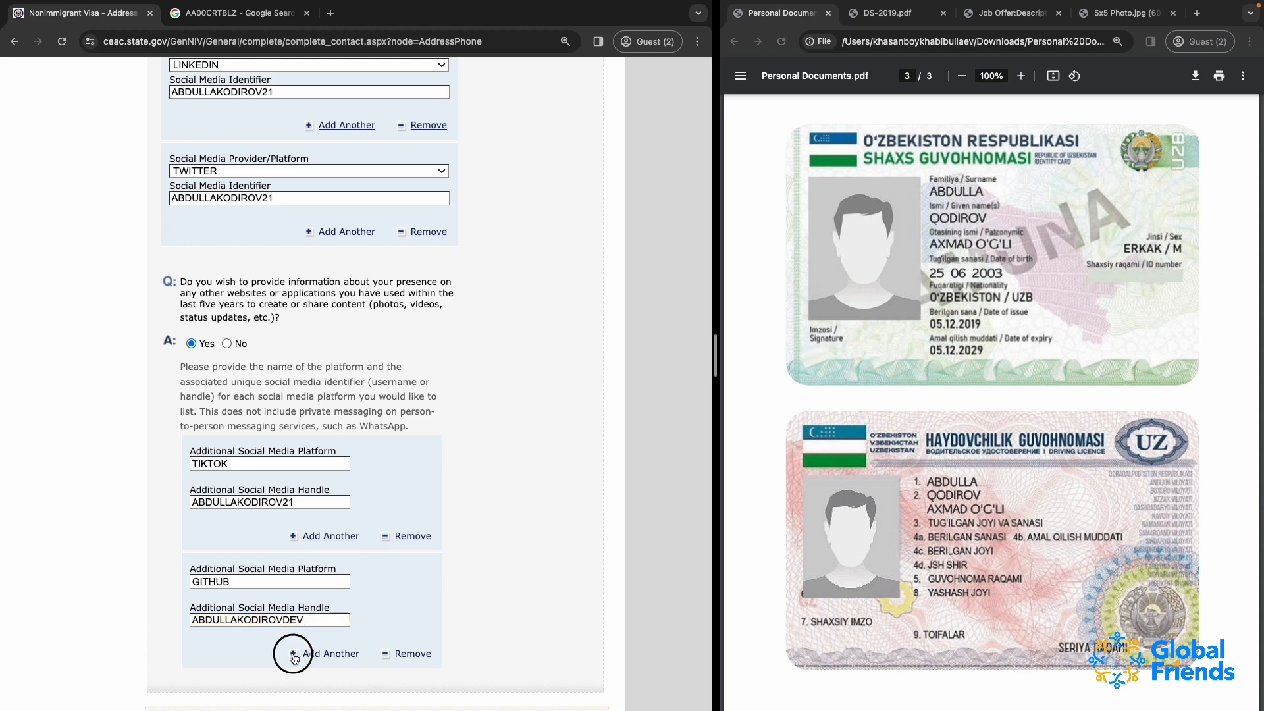
pyautogui.scroll(-5, 282, 584)
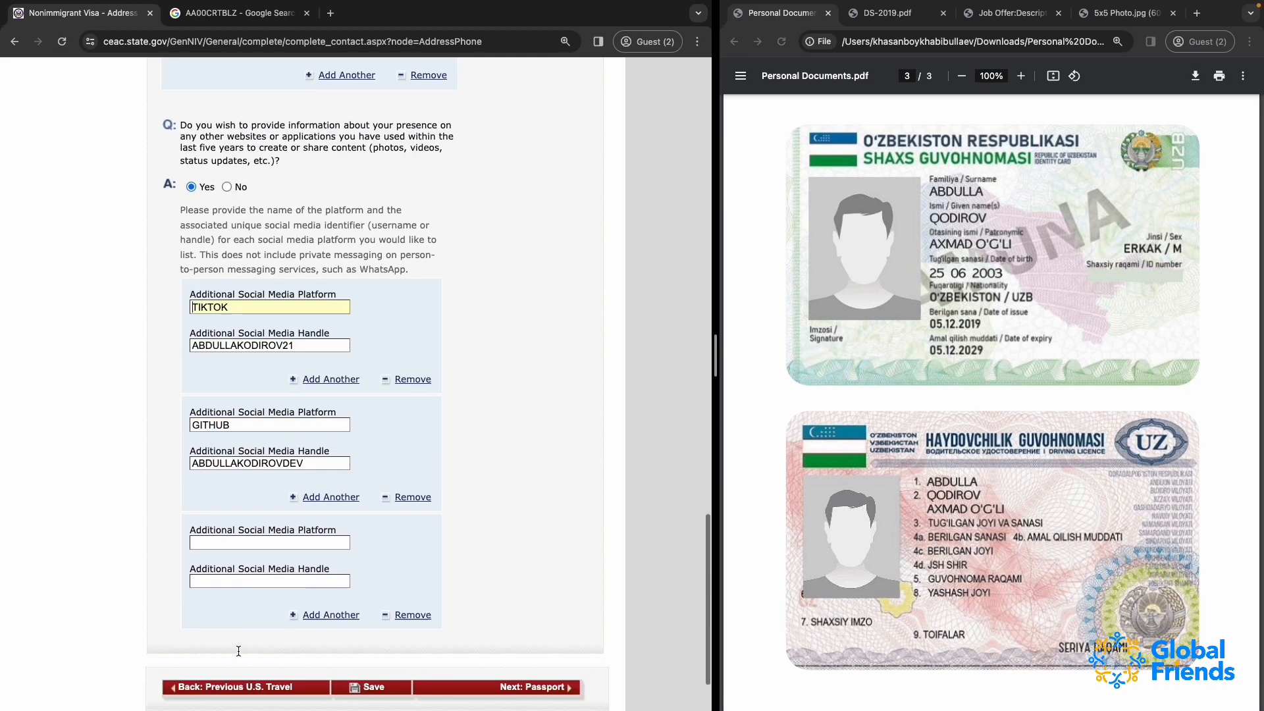
# Enter BEHANCE as the third additional social media platform, with the applicant's GitHub handle reused but ending in DES instead of DEV
pyautogui.click(214, 506)
pyautogui.write('BEHANCE')
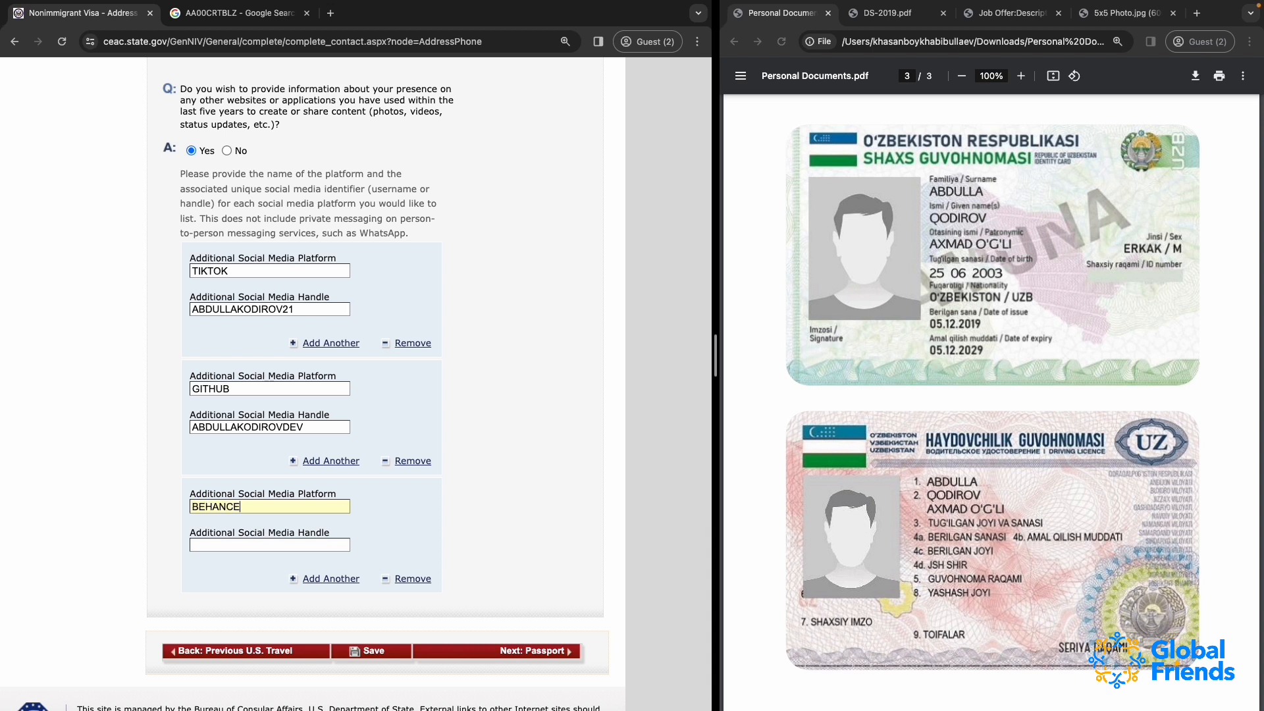
pyautogui.click(223, 424)
pyautogui.doubleClick(223, 425)
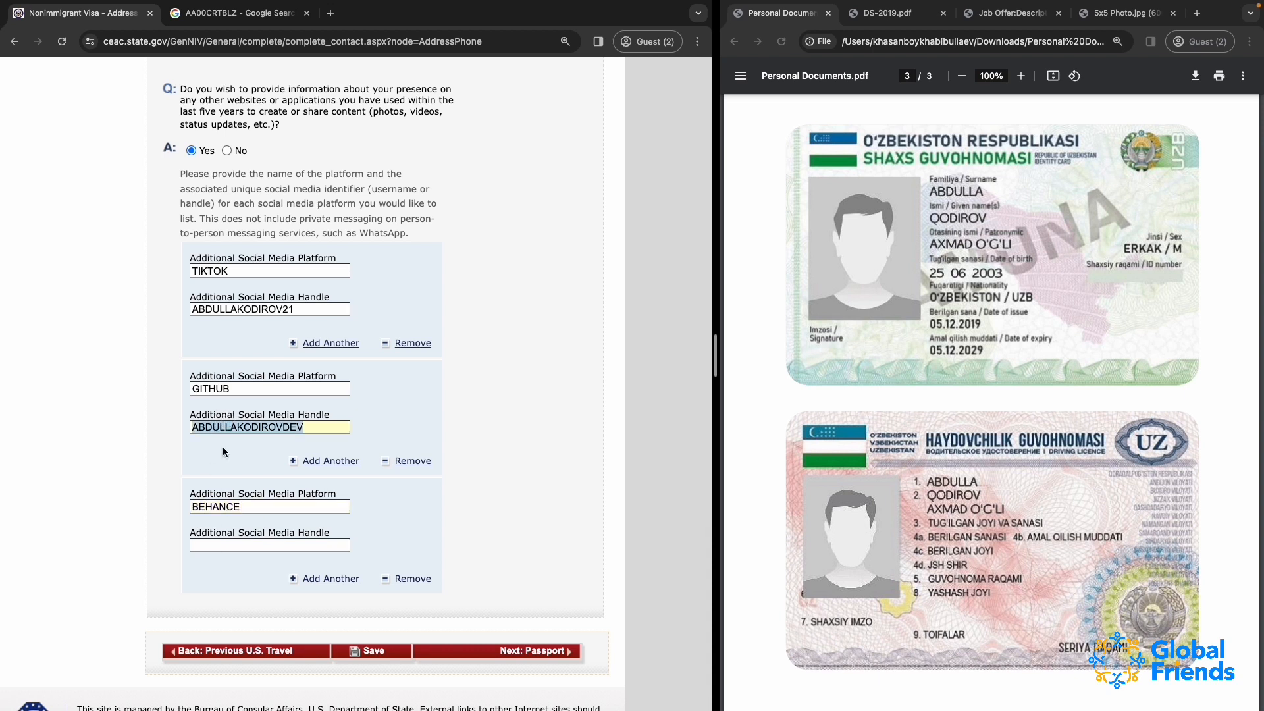
pyautogui.click(222, 545)
pyautogui.hotkey('ctrl', 'v')
pyautogui.press('BackSpace')
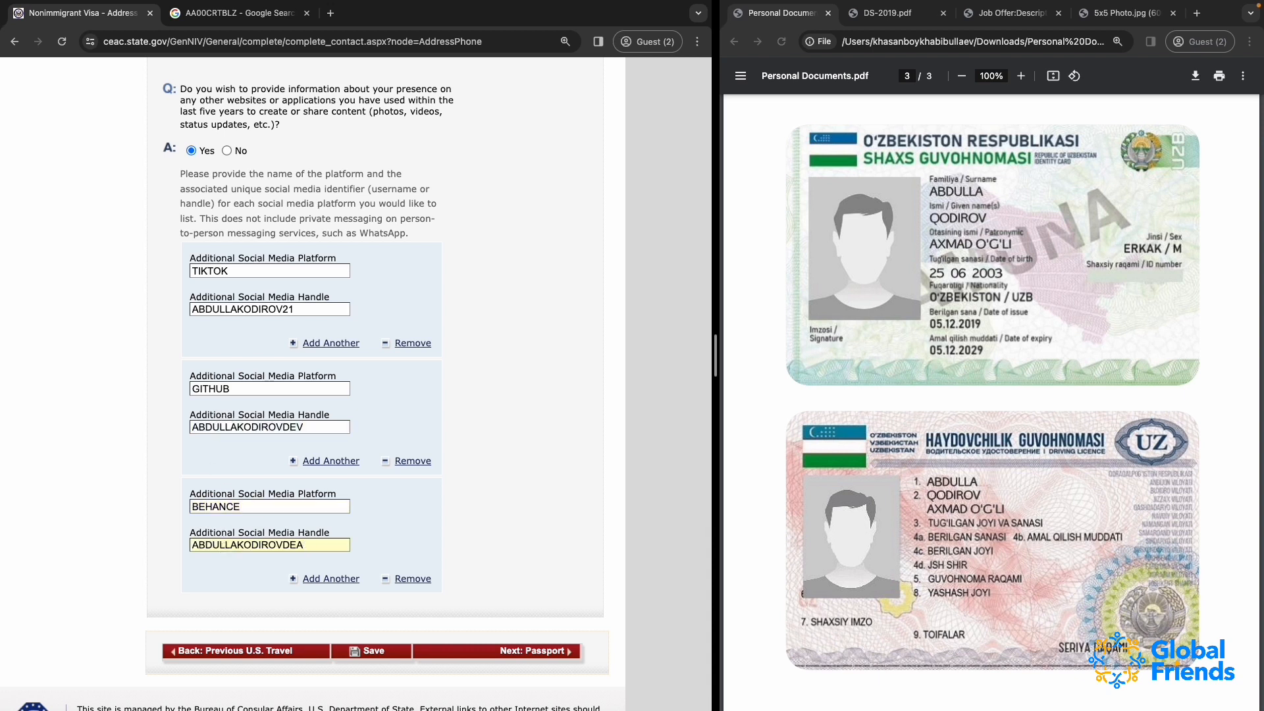
pyautogui.write('S')
# Review the social media entries, save the application, and continue it through to the Passport Information page
pyautogui.scroll(-1, 413, 538)
pyautogui.scroll(3, 329, 500)
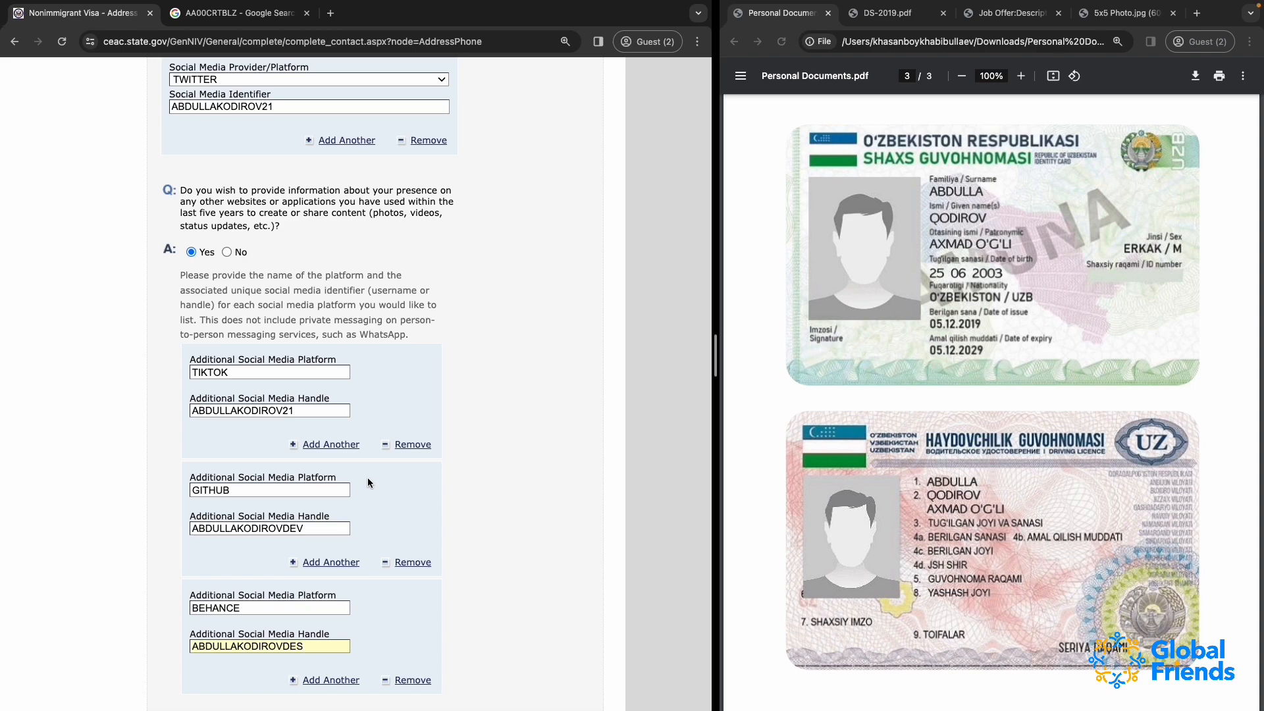
pyautogui.scroll(6, 368, 476)
pyautogui.scroll(5, 368, 476)
pyautogui.scroll(-14, 367, 477)
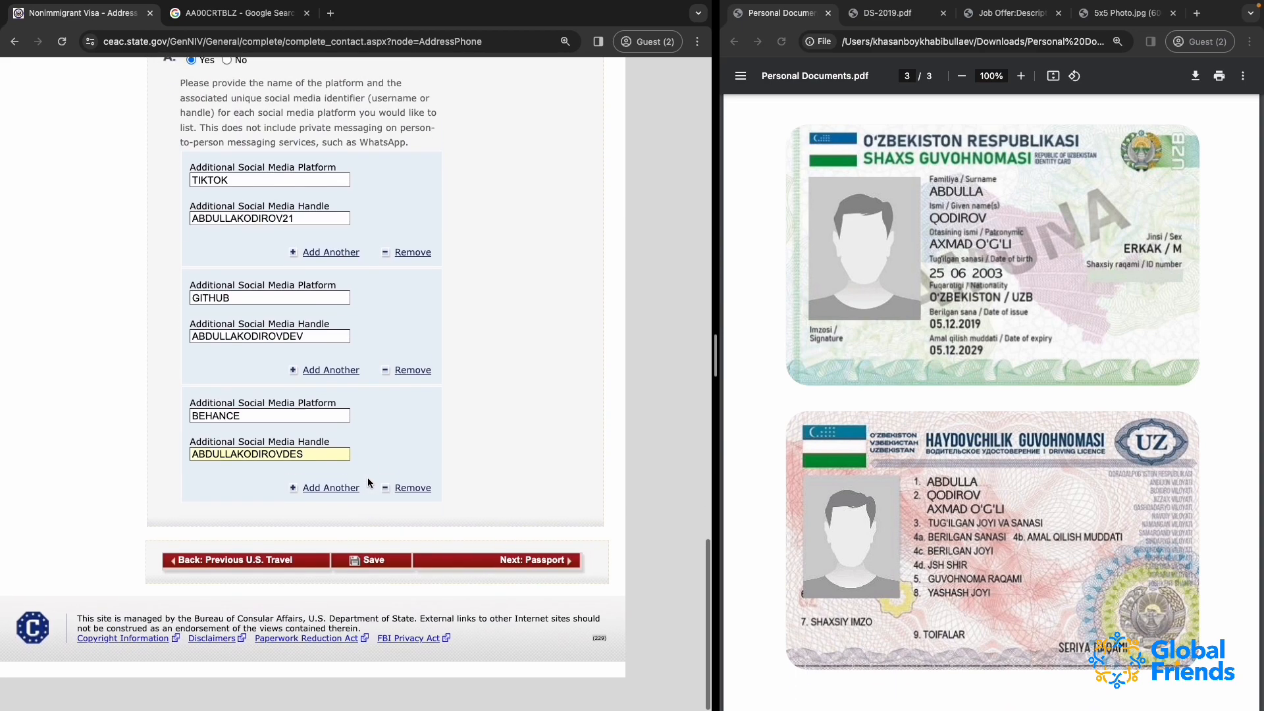
pyautogui.scroll(1, 367, 476)
pyautogui.click(377, 597)
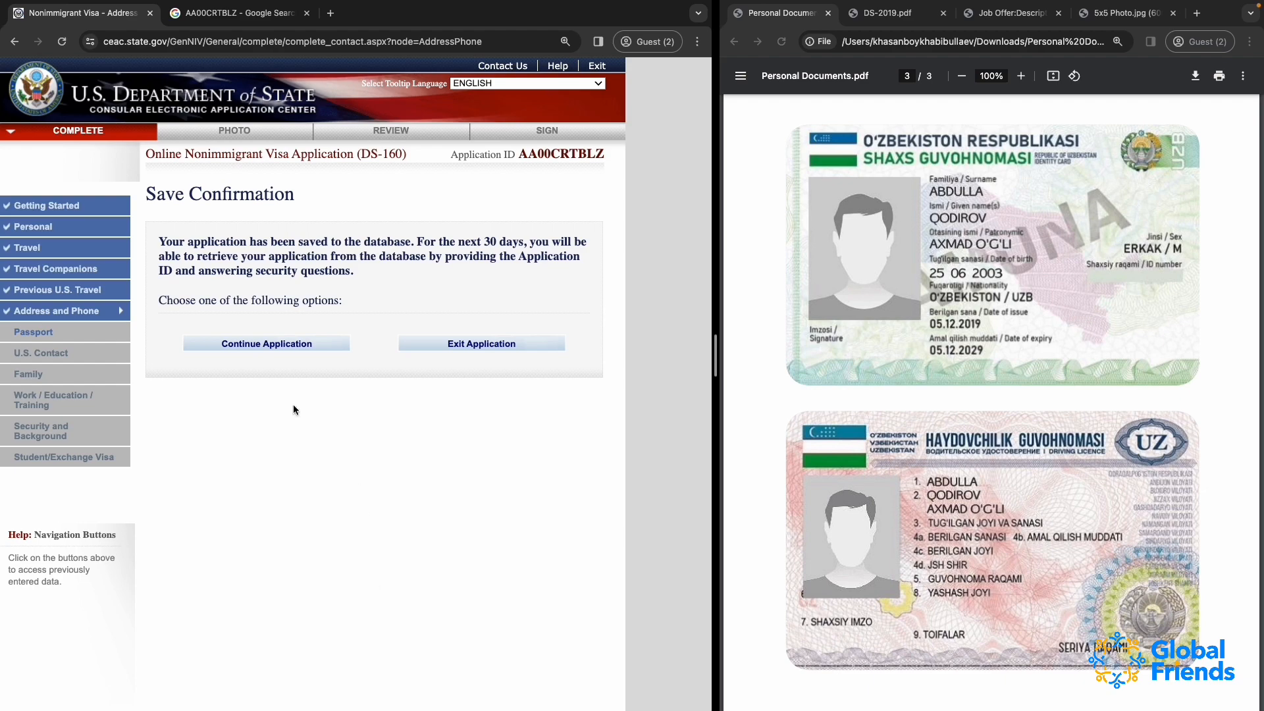
pyautogui.click(249, 344)
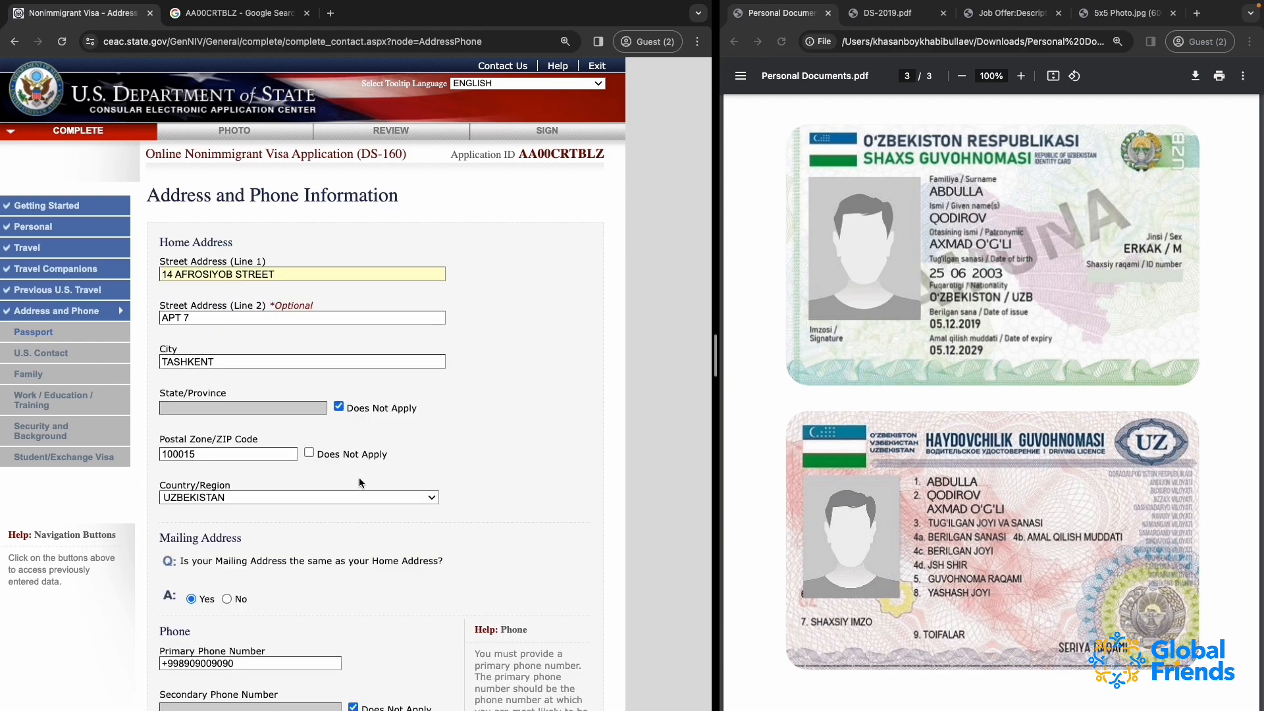
pyautogui.scroll(-15, 358, 483)
pyautogui.click(529, 594)
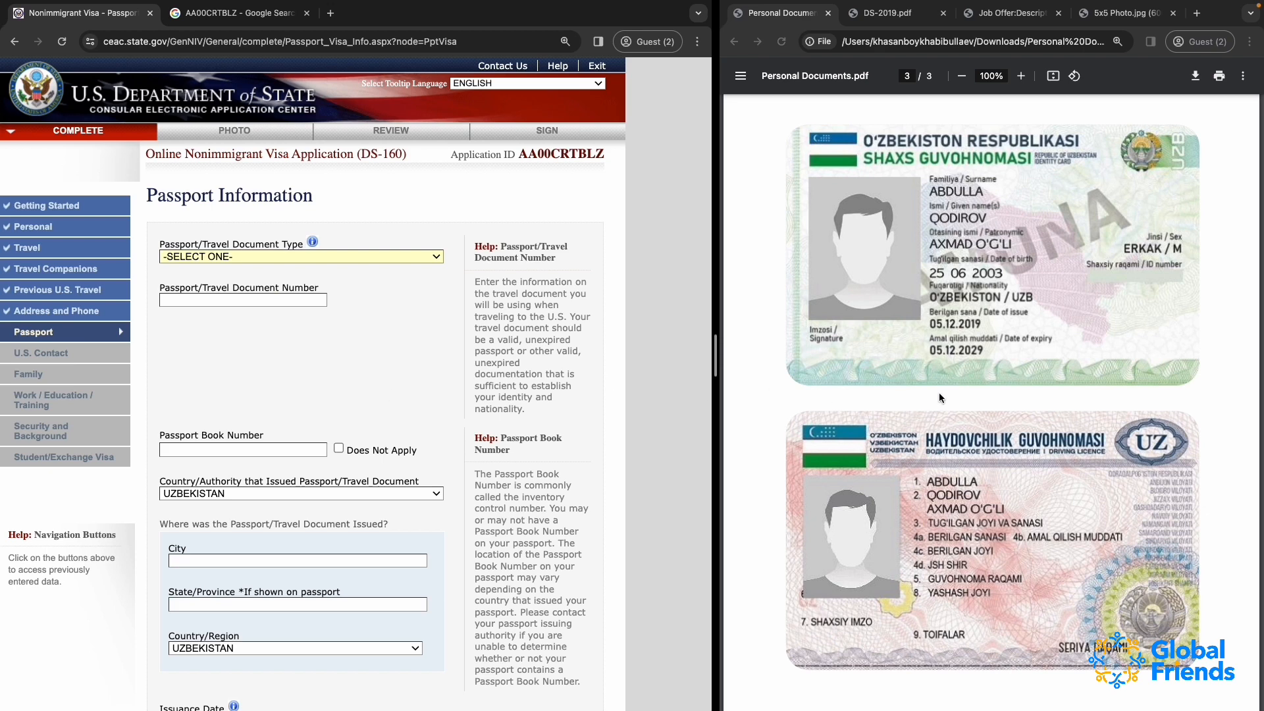
# Look through the passport and ID scans in the personal documents, and set the passport document type to REGULAR
pyautogui.scroll(20, 932, 320)
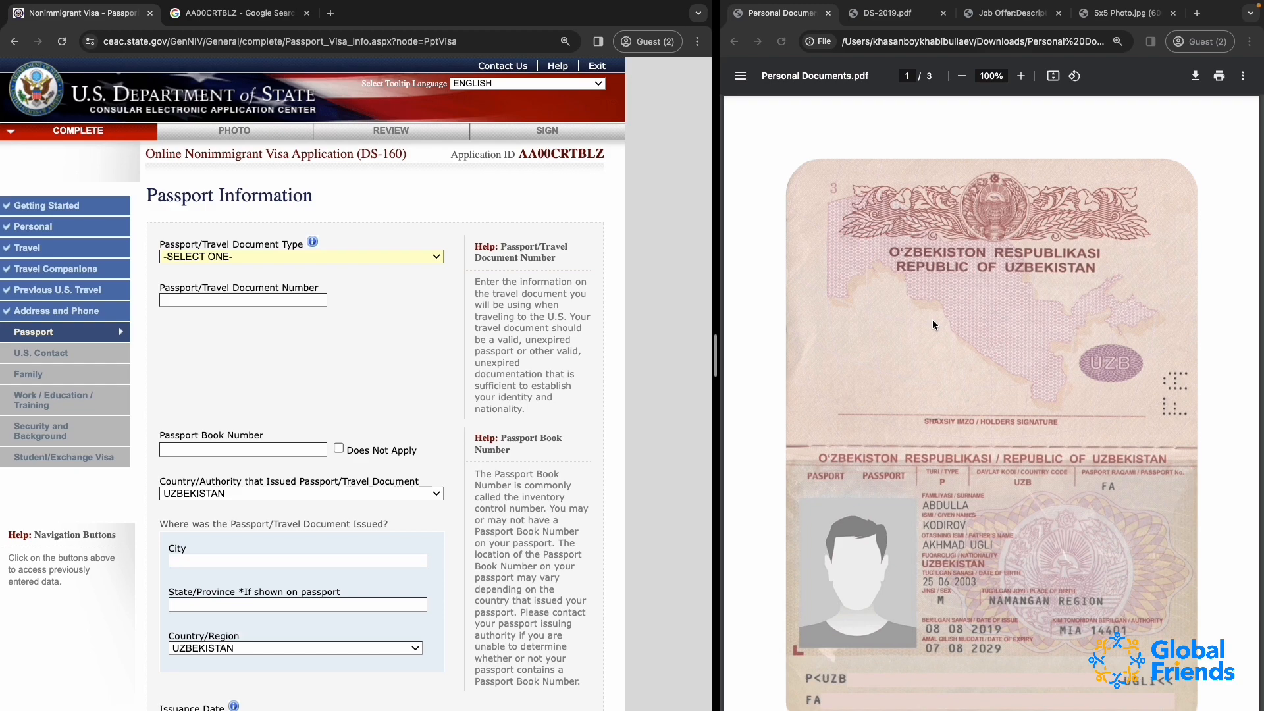
pyautogui.scroll(-10, 915, 484)
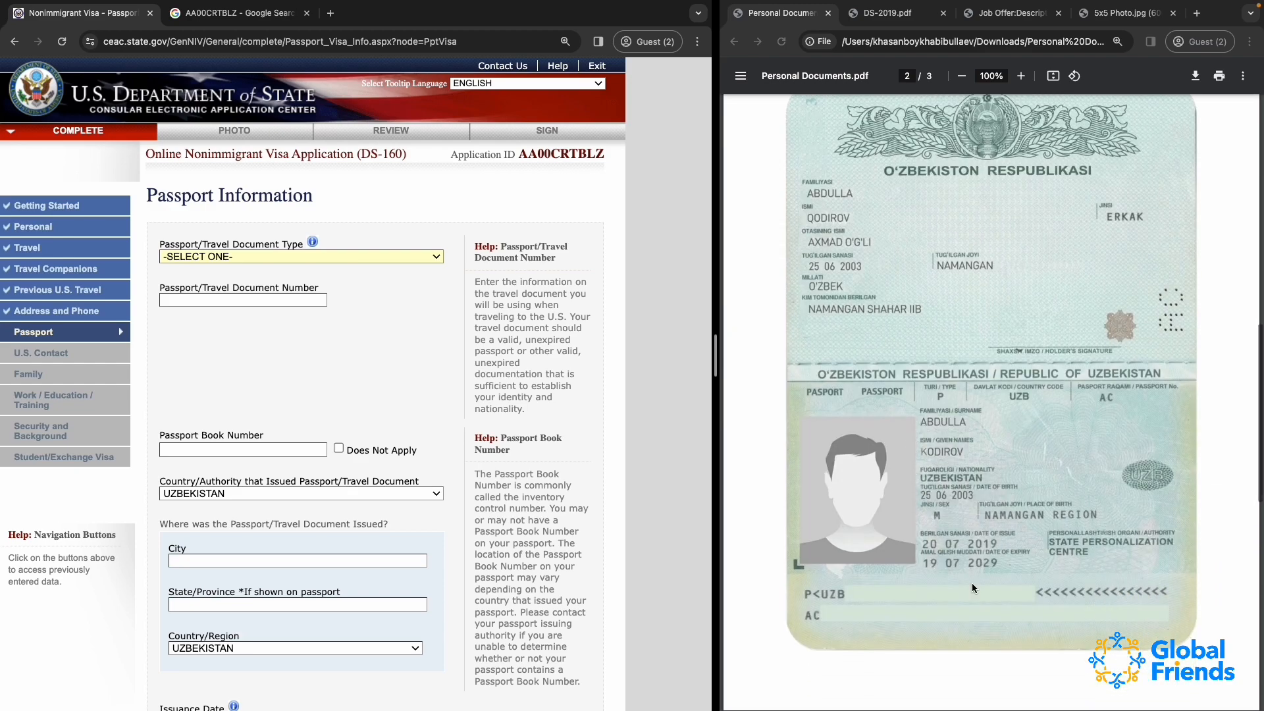
pyautogui.scroll(-10, 914, 607)
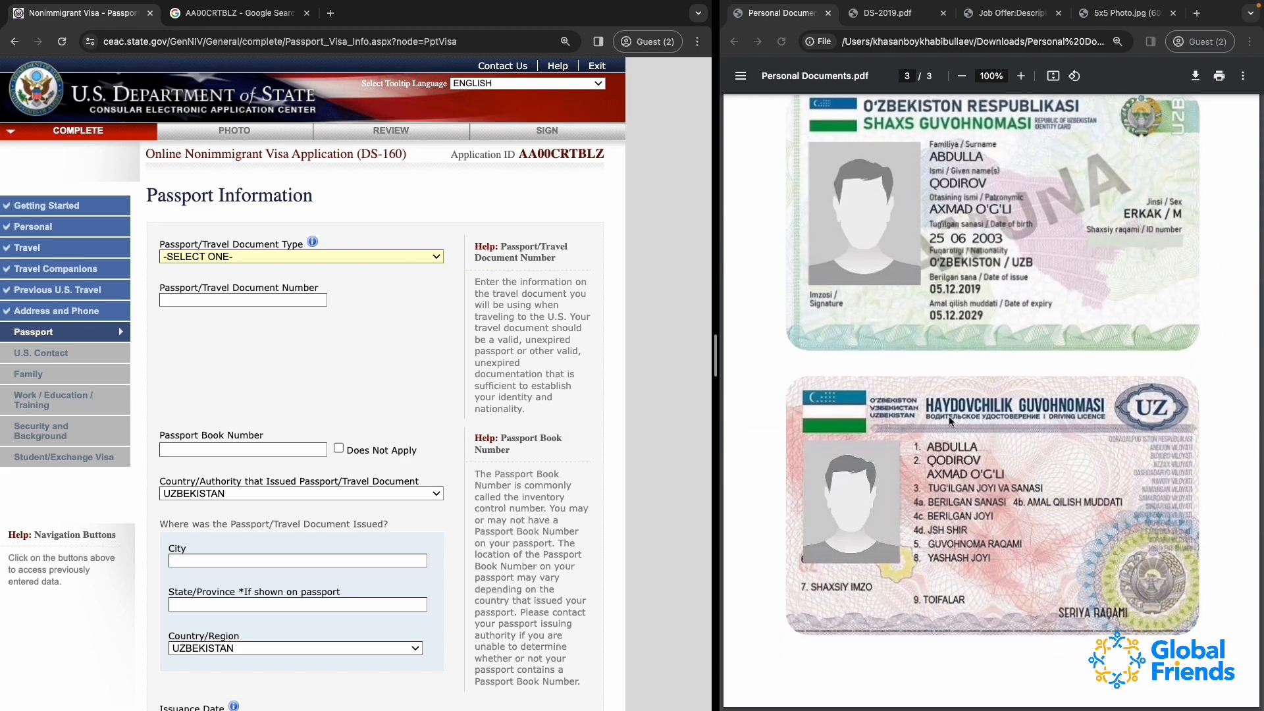
pyautogui.scroll(20, 949, 416)
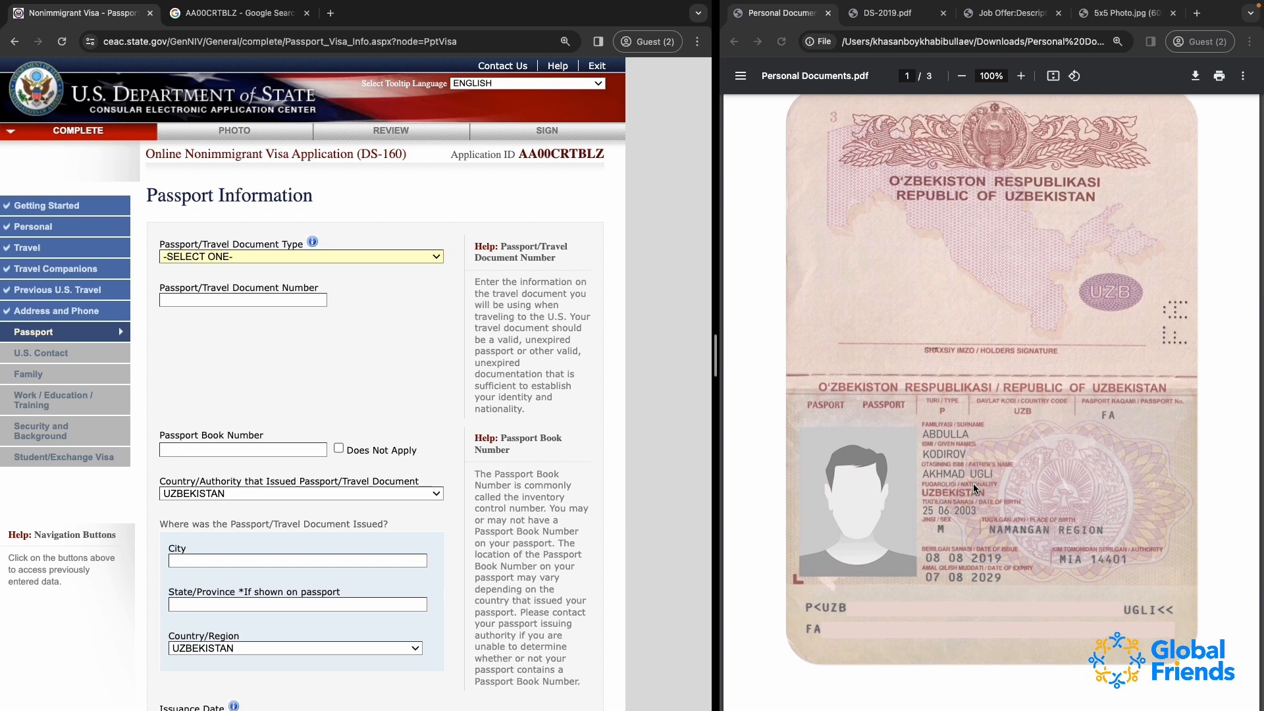
pyautogui.click(212, 257)
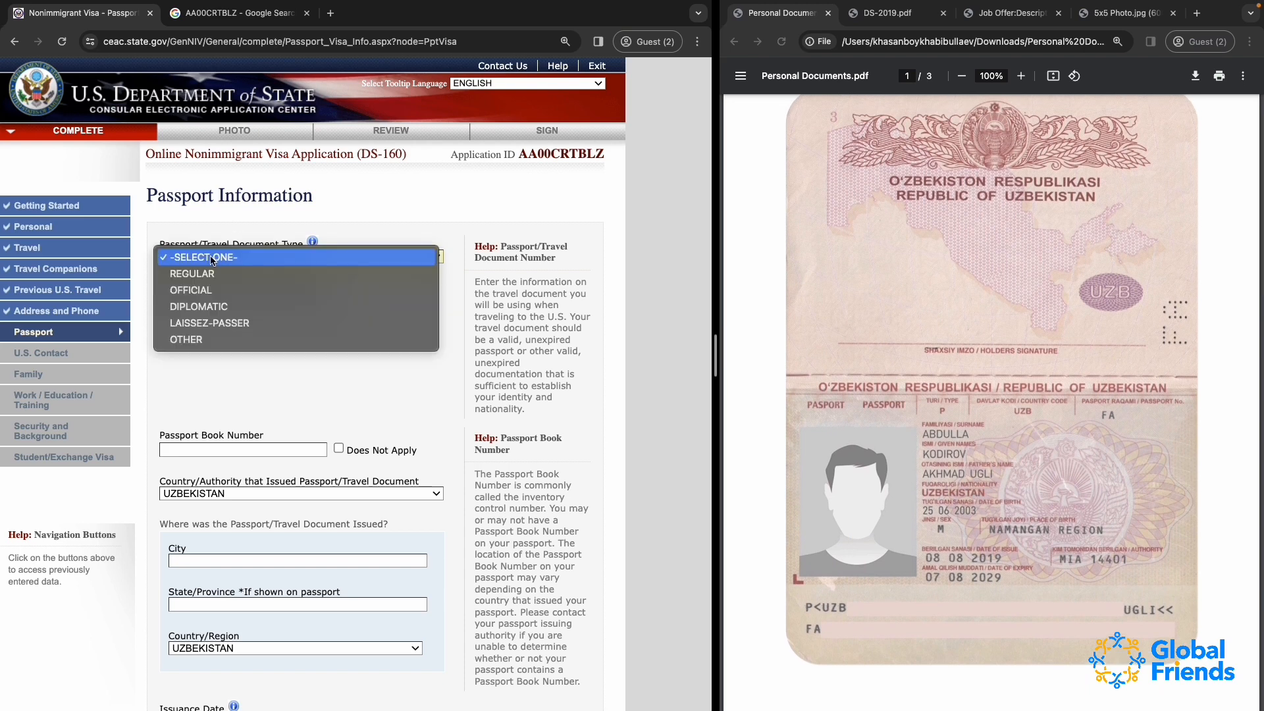
pyautogui.click(208, 279)
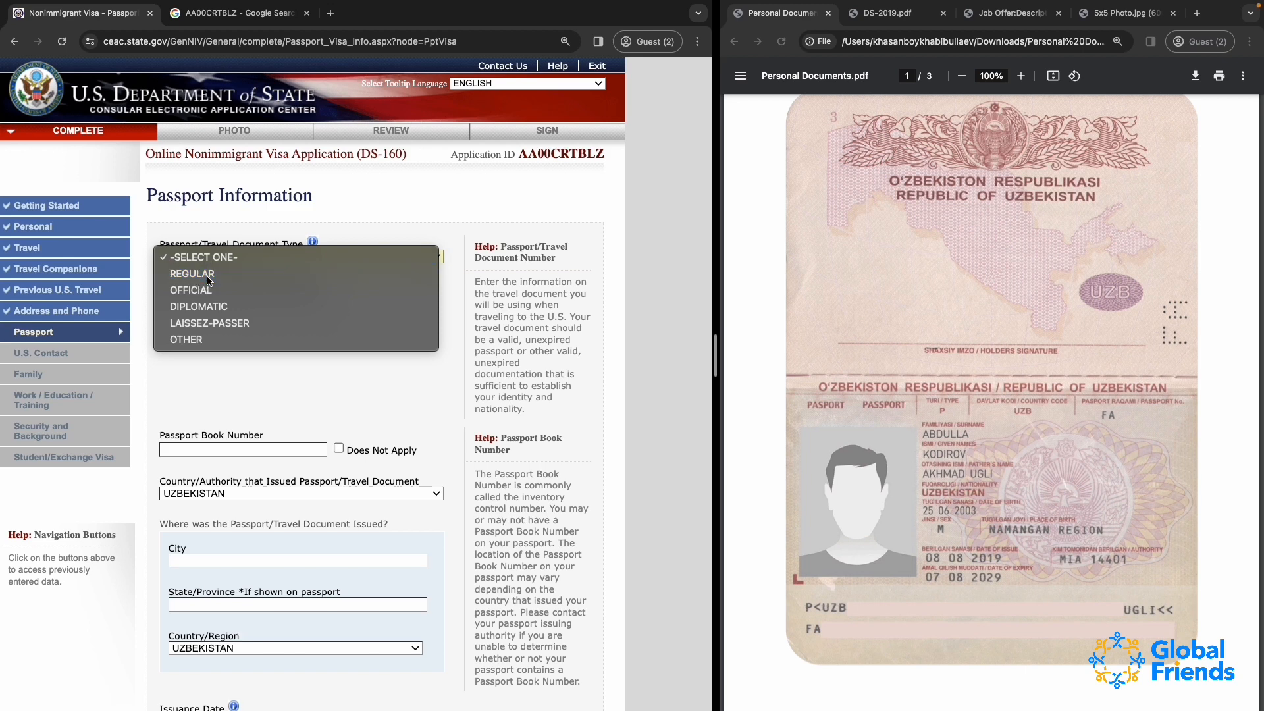
pyautogui.click(193, 257)
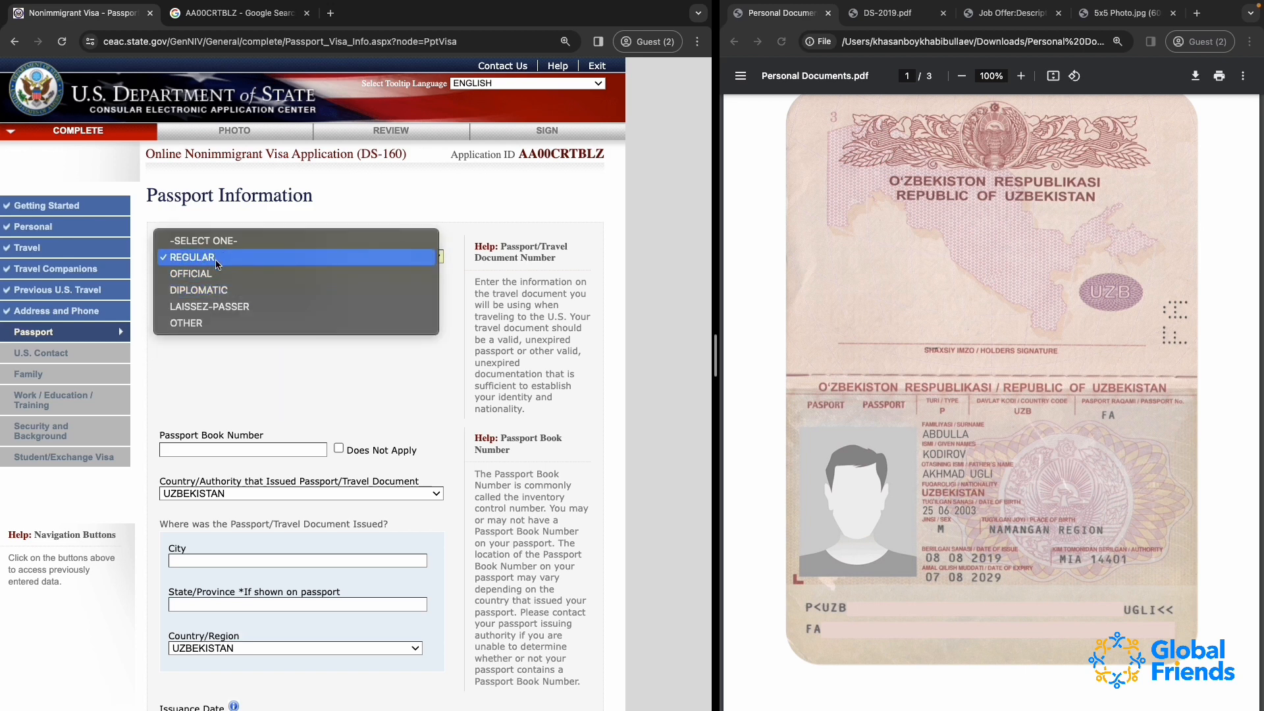
pyautogui.click(217, 262)
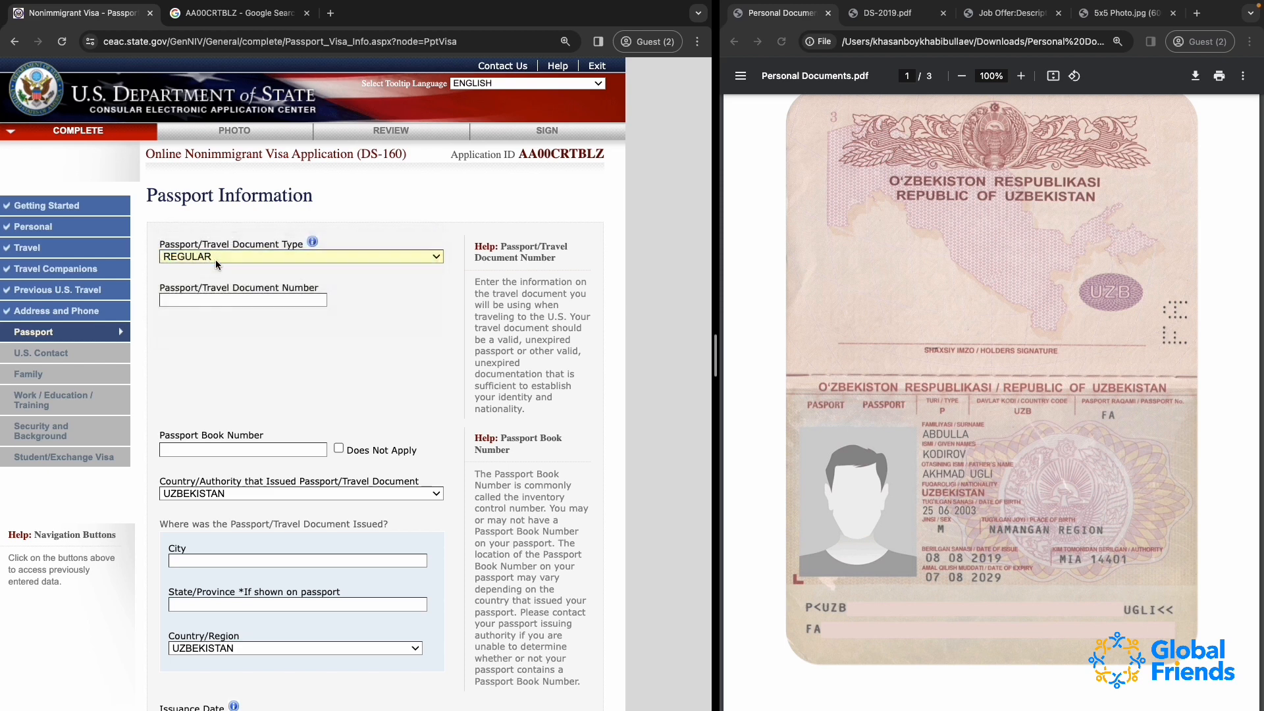
# Enter the applicant's passport number starting with FA, and mark the passport book number as Does Not Apply
pyautogui.click(250, 302)
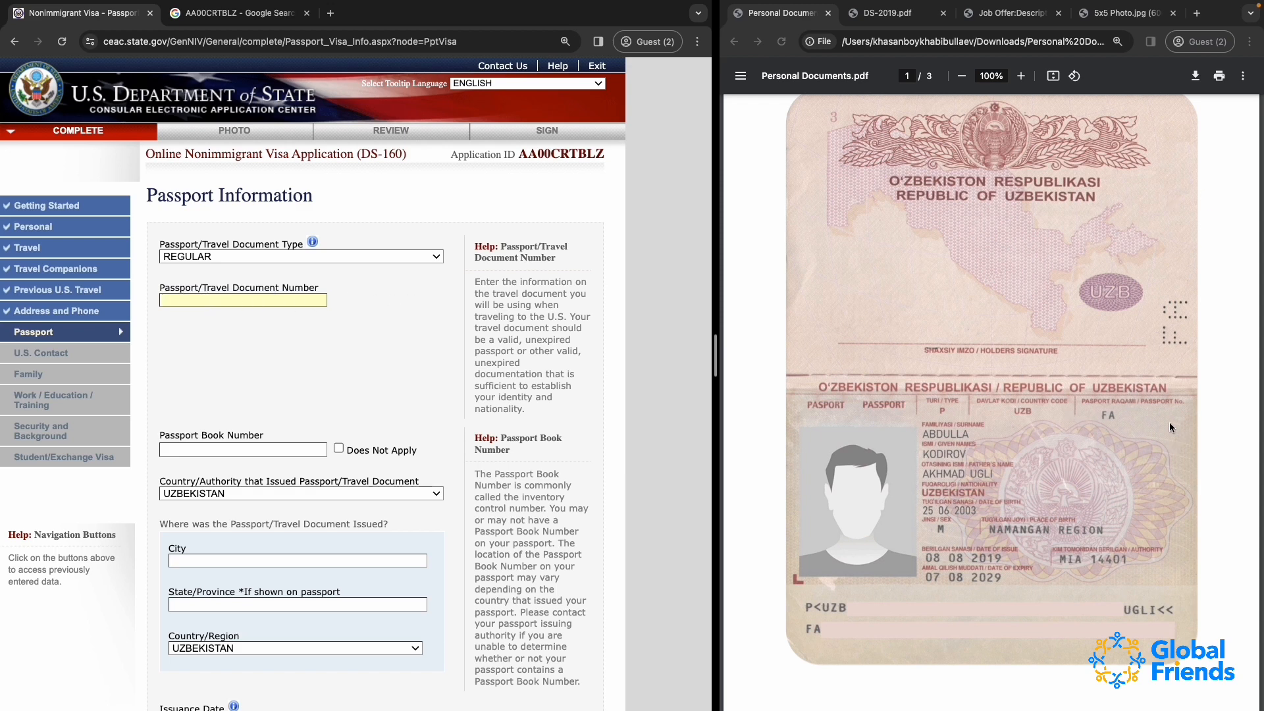
pyautogui.scroll(-2, 211, 372)
pyautogui.click(239, 379)
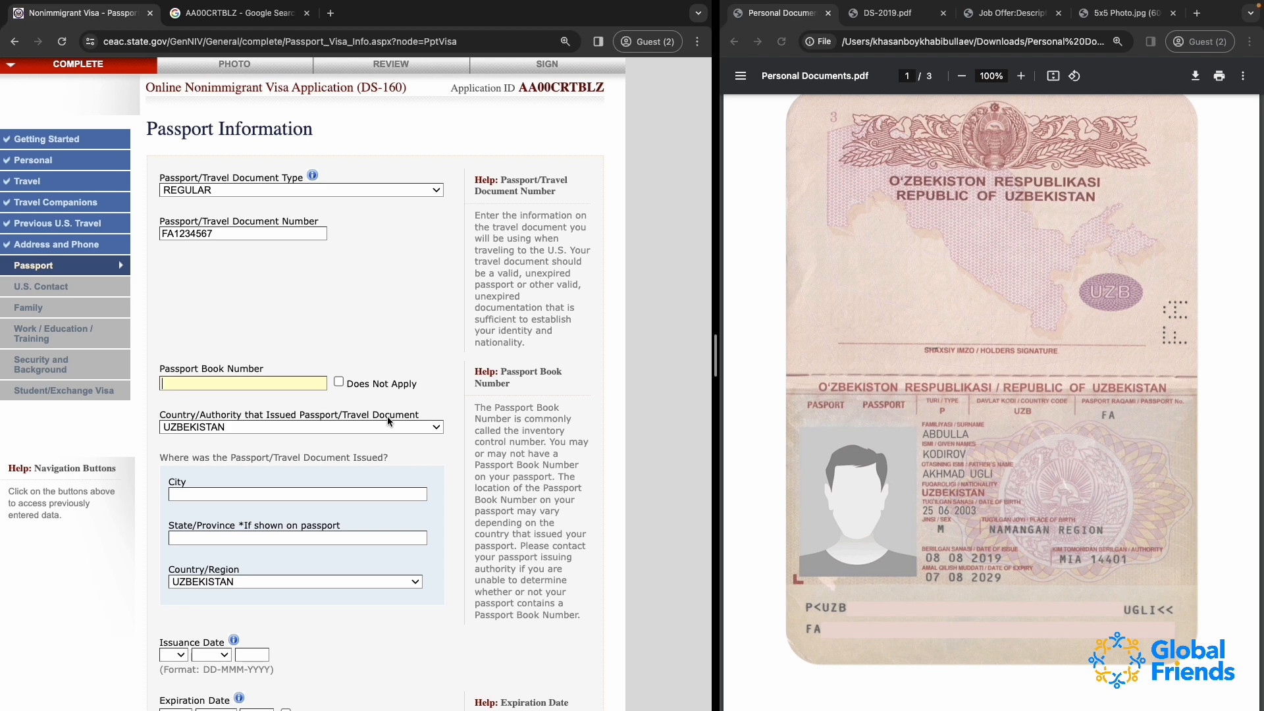
pyautogui.click(340, 382)
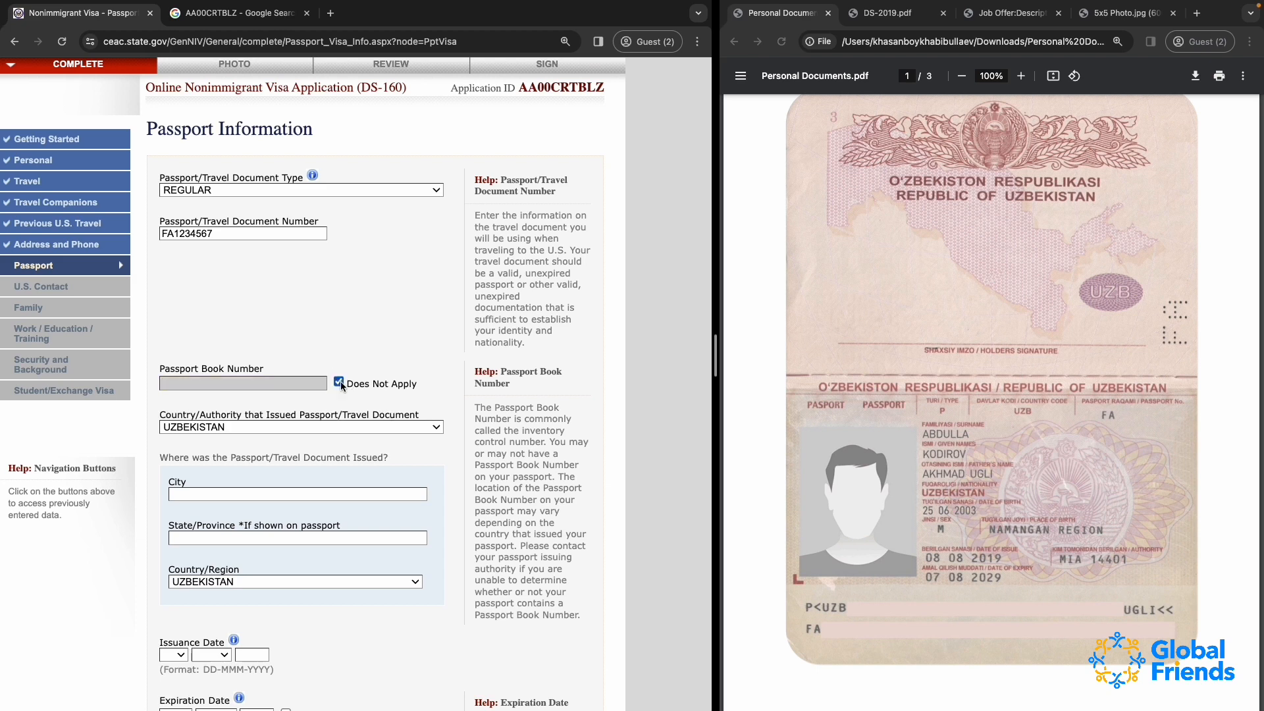
# Check the passport's issuing country, and enter NAMANGAN as the city and NAMANGAN REGION as the state or province of issue
pyautogui.scroll(-2, 361, 444)
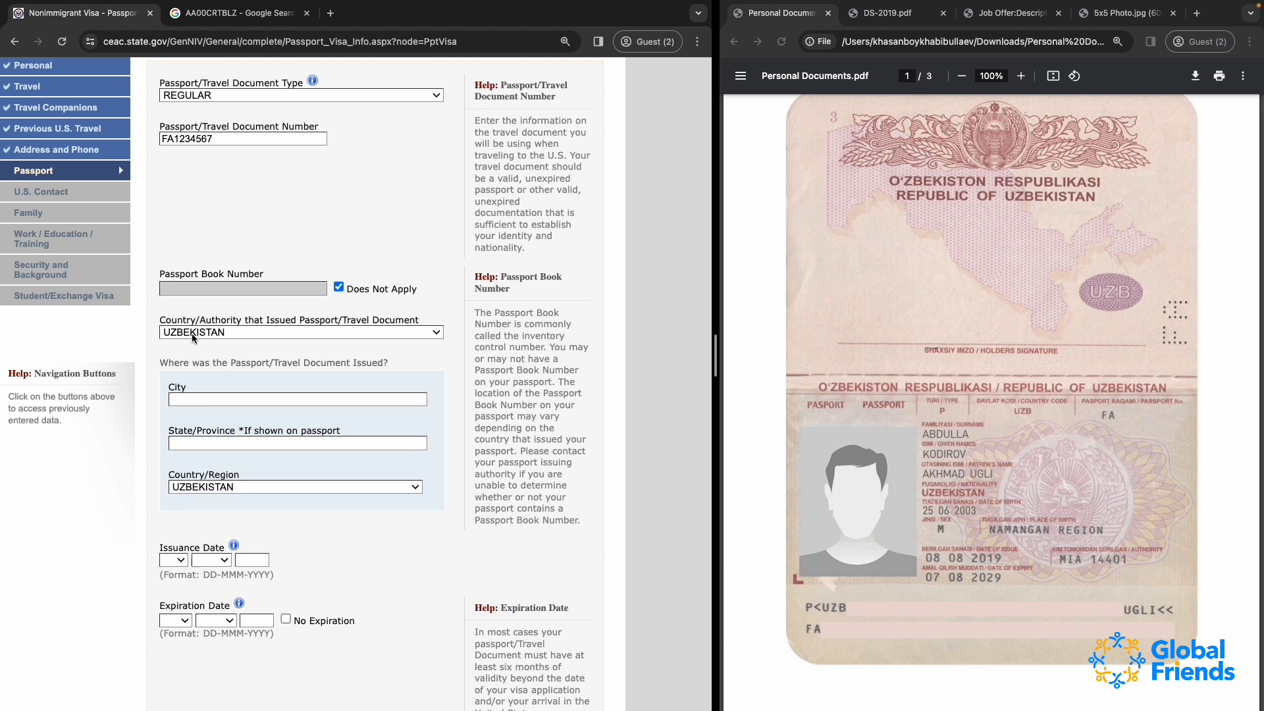
pyautogui.click(193, 337)
pyautogui.click(453, 279)
pyautogui.scroll(-1, 309, 385)
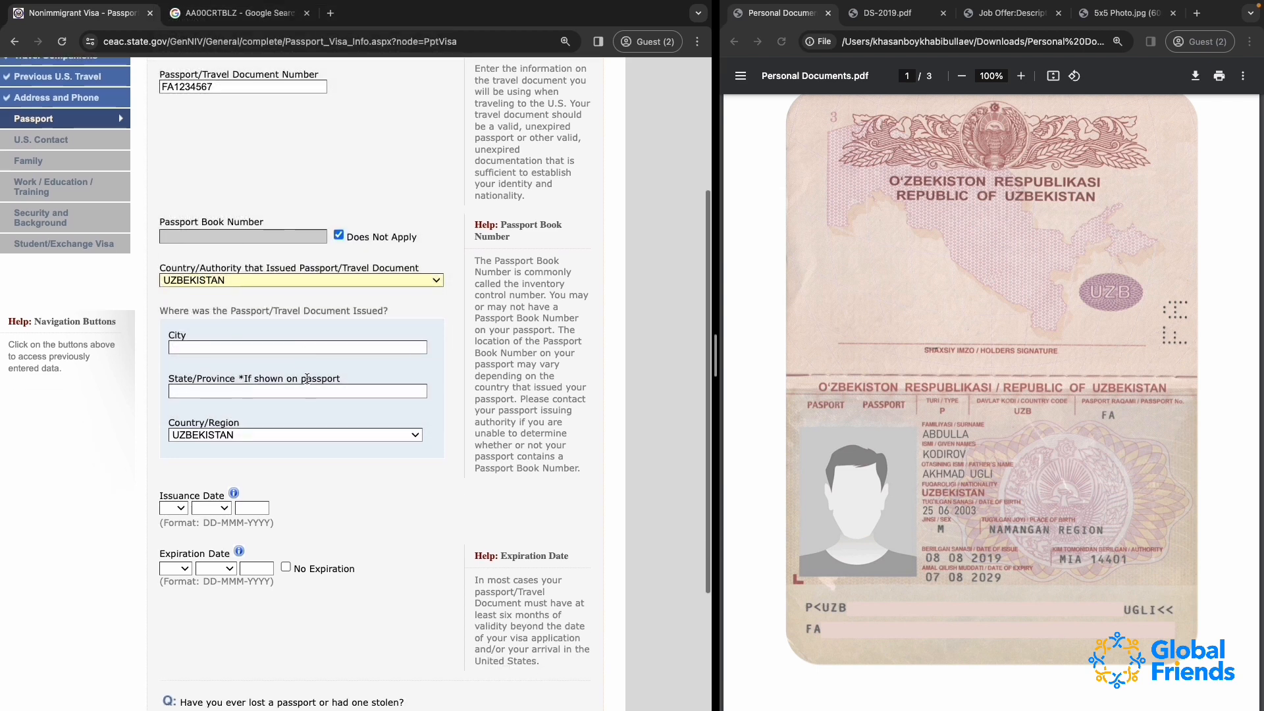
pyautogui.click(235, 351)
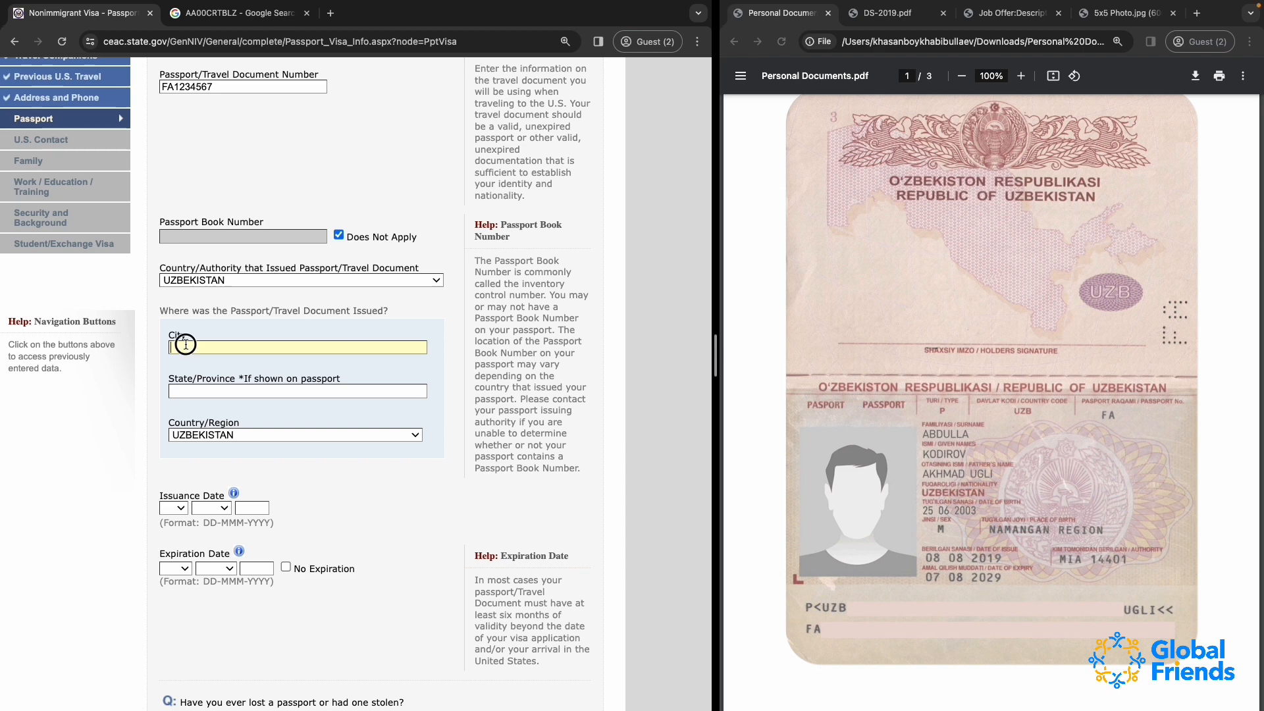
pyautogui.write('NAMANGAN')
pyautogui.click(210, 393)
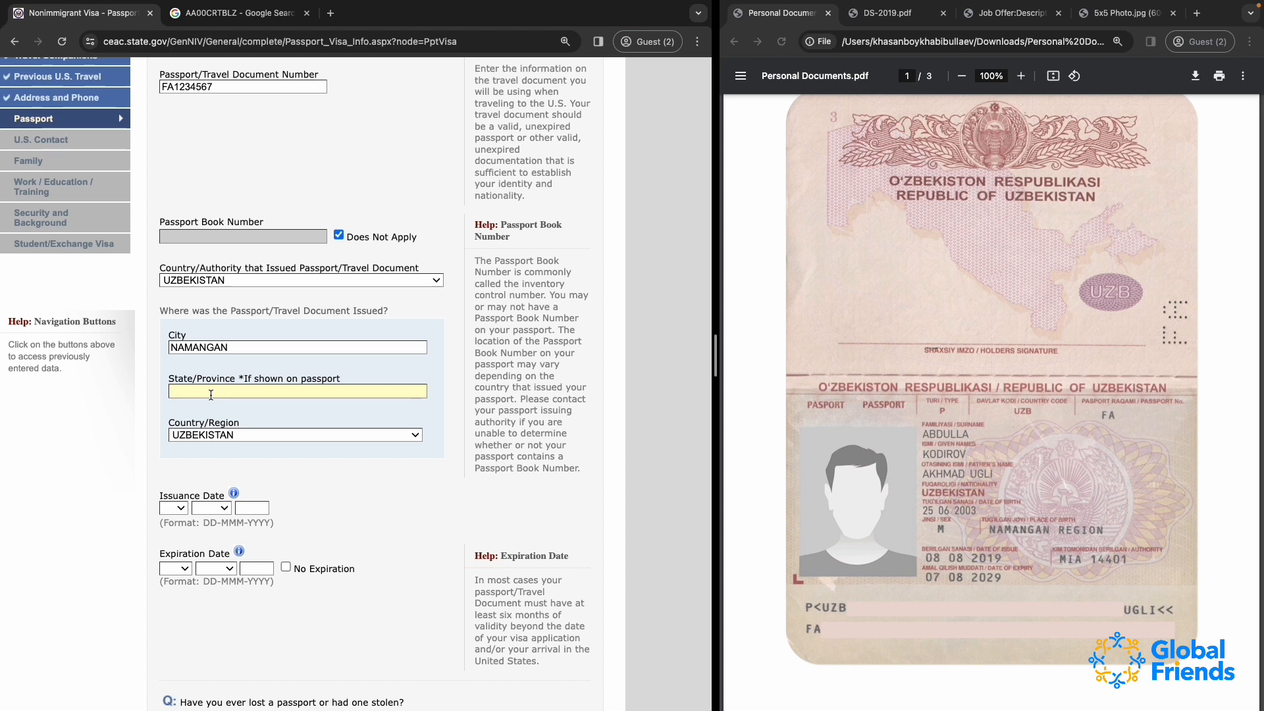
pyautogui.write('NAMANGAN REGION')
# Set the passport's issuance date to 08 AUG 2019
pyautogui.scroll(-3, 222, 447)
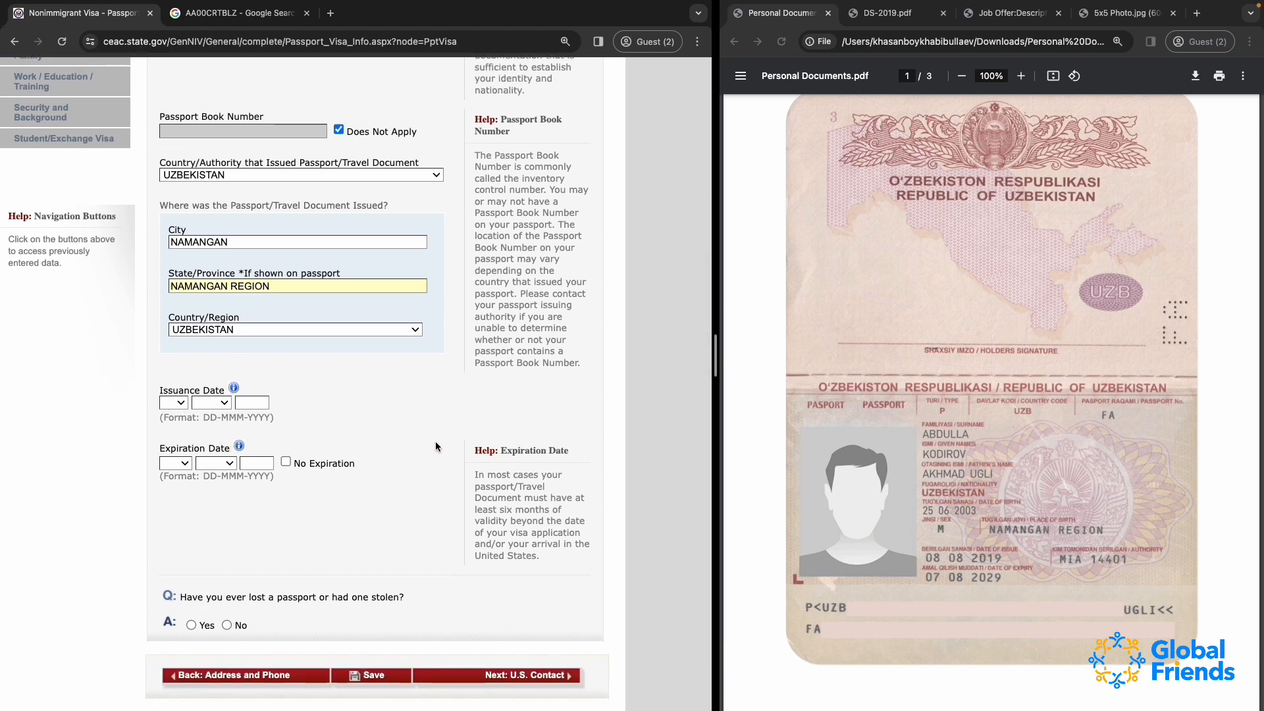
pyautogui.click(175, 403)
pyautogui.scroll(-5, 175, 407)
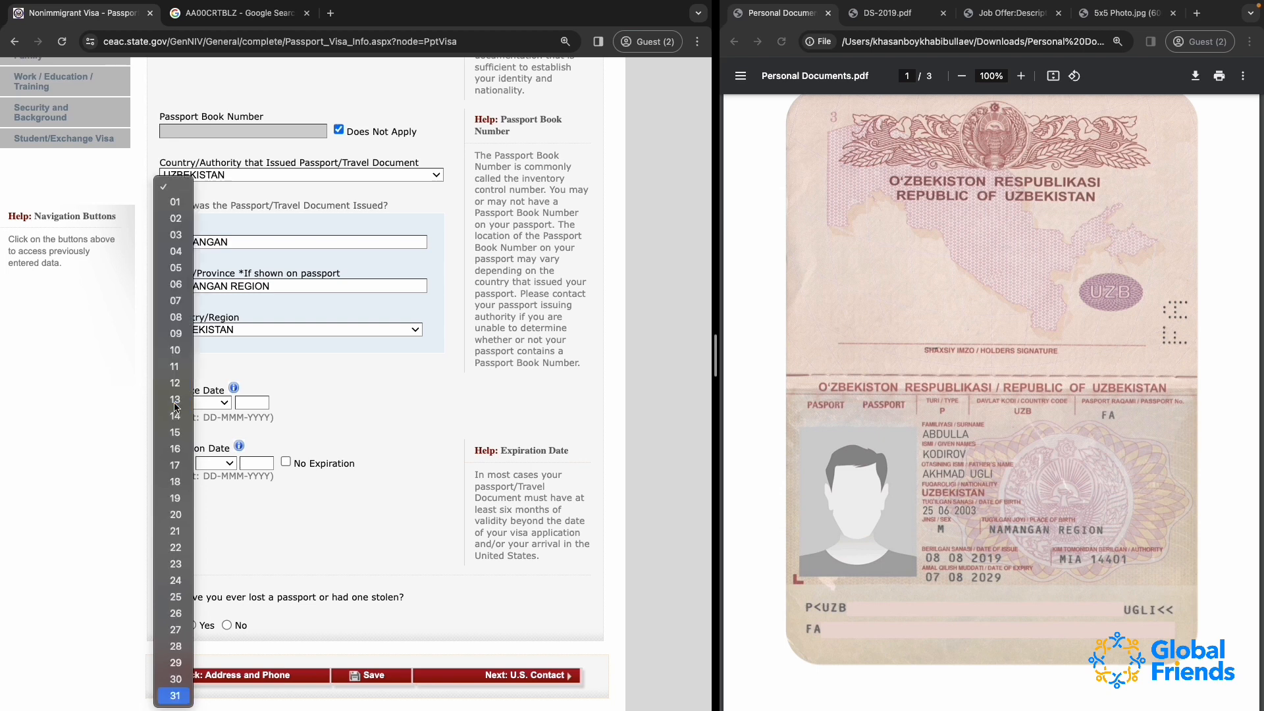
pyautogui.click(175, 317)
pyautogui.click(211, 403)
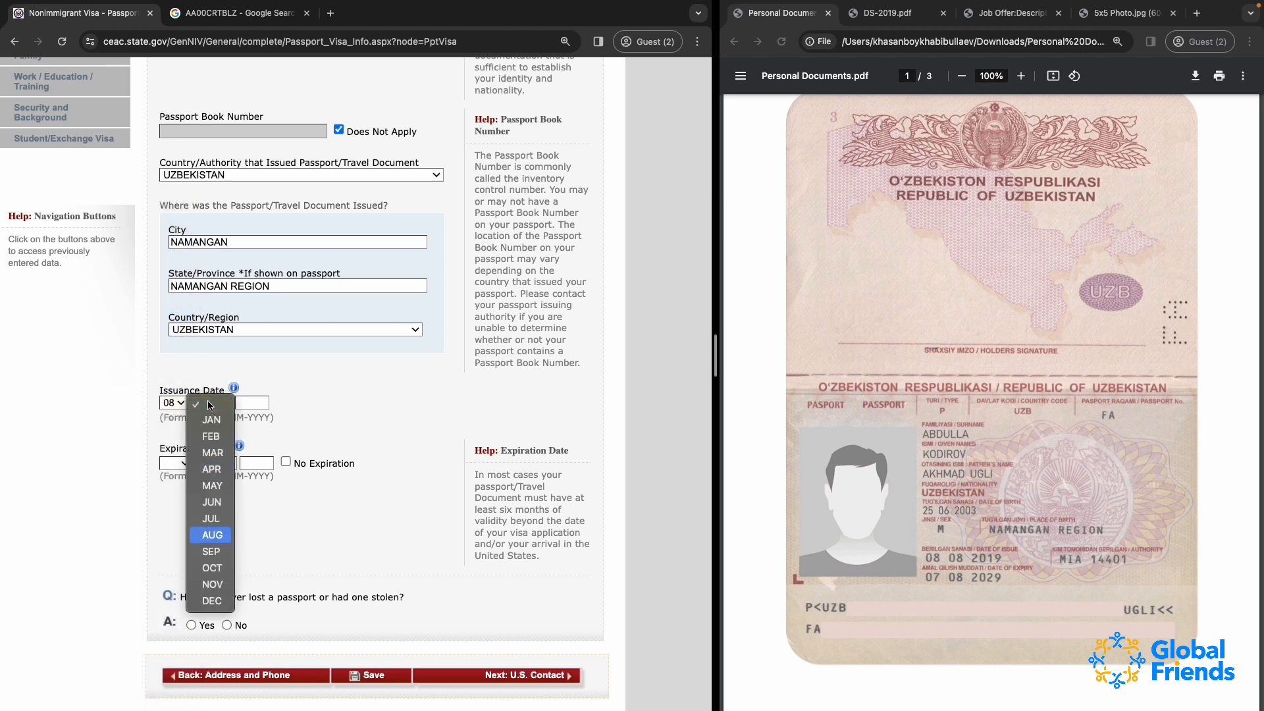
pyautogui.press('Return')
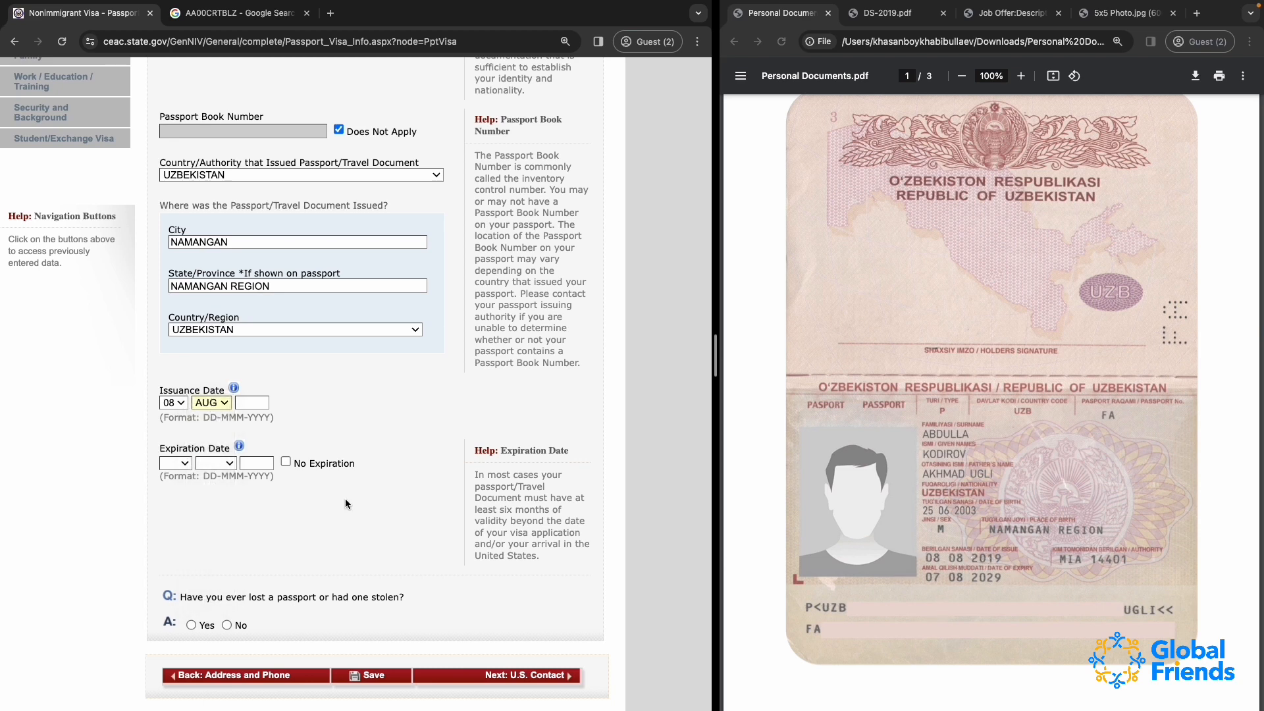
pyautogui.click(255, 403)
pyautogui.write('2019')
# Set the passport's expiration date to 07 AUG 2029
pyautogui.click(179, 464)
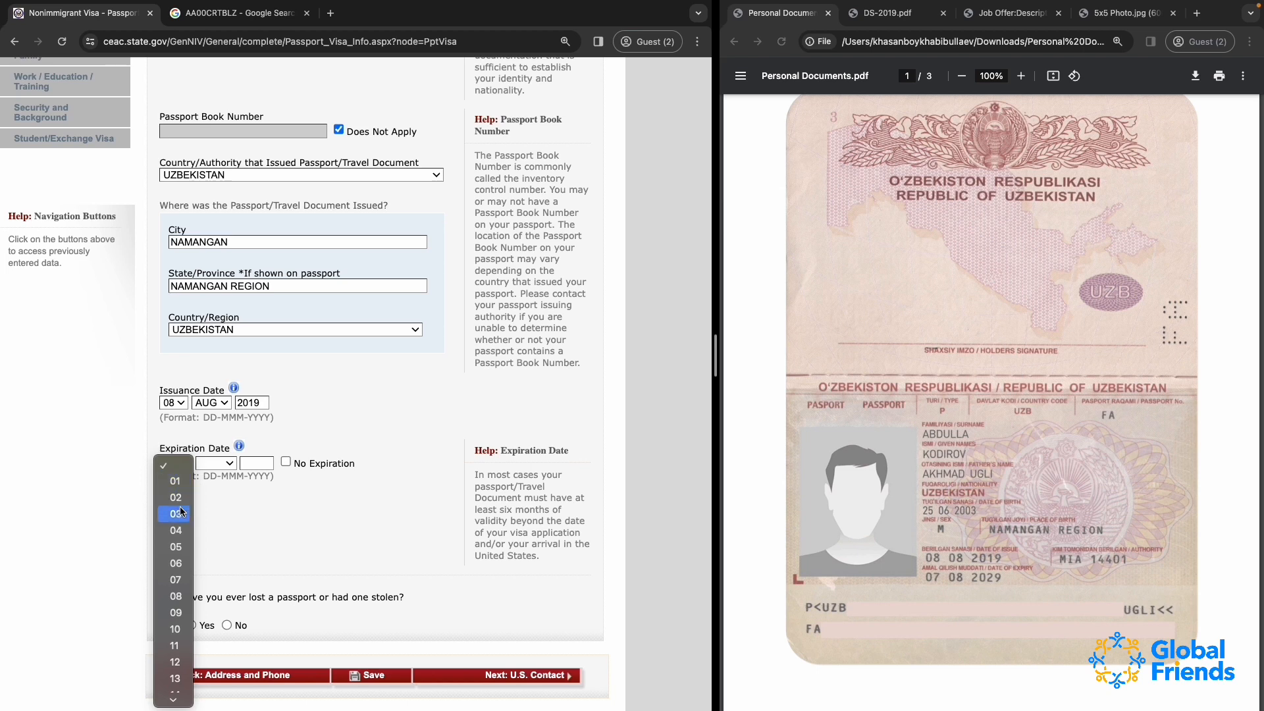
pyautogui.click(175, 579)
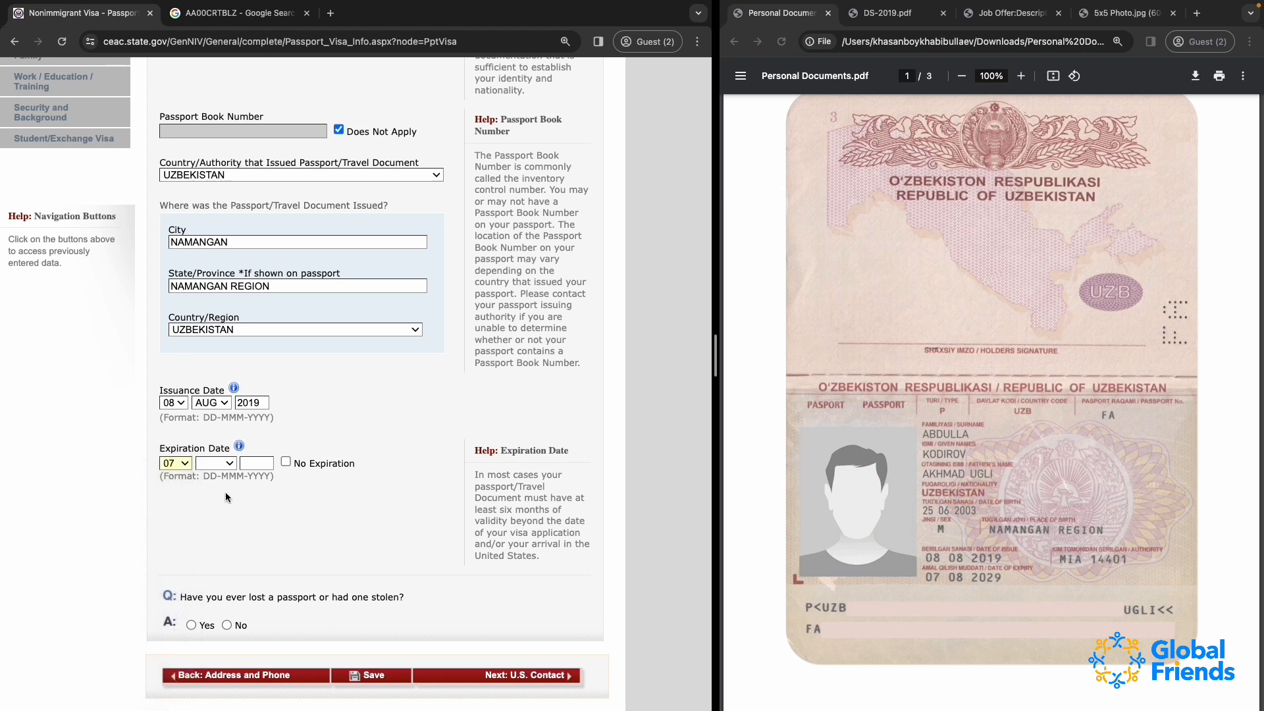
pyautogui.click(224, 464)
pyautogui.press('u')
pyautogui.press('Return')
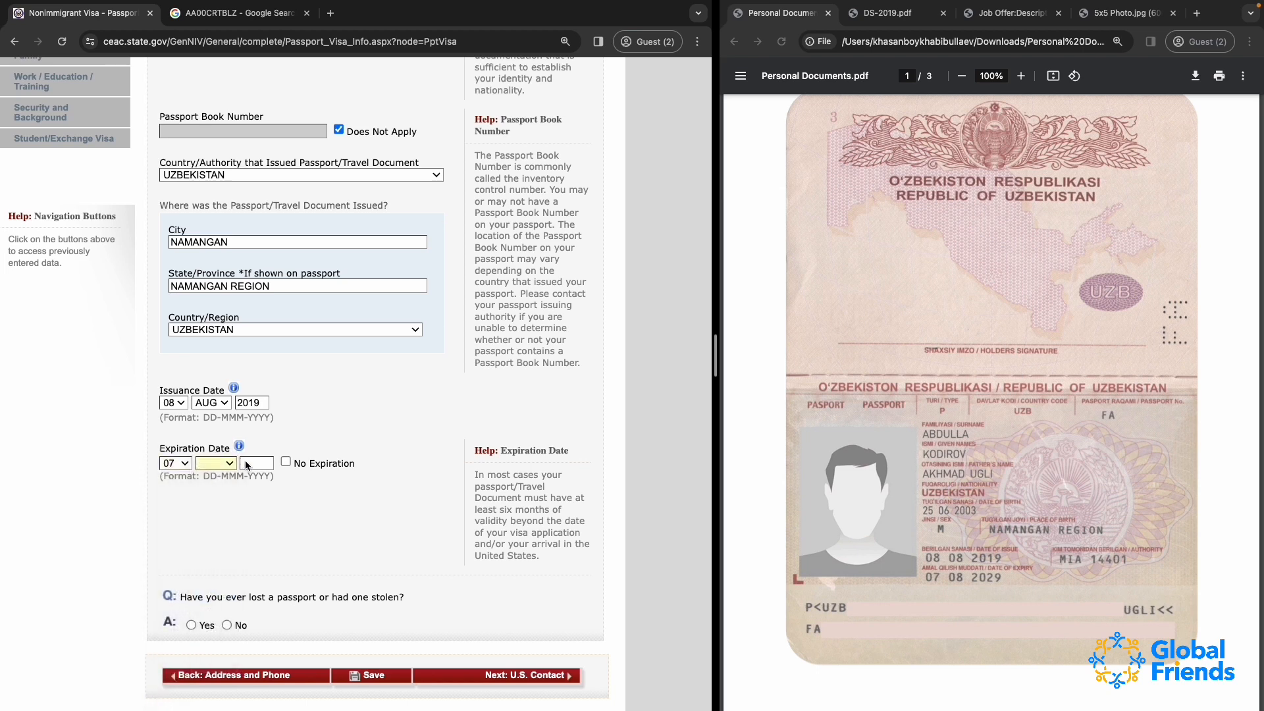
pyautogui.write('2029')
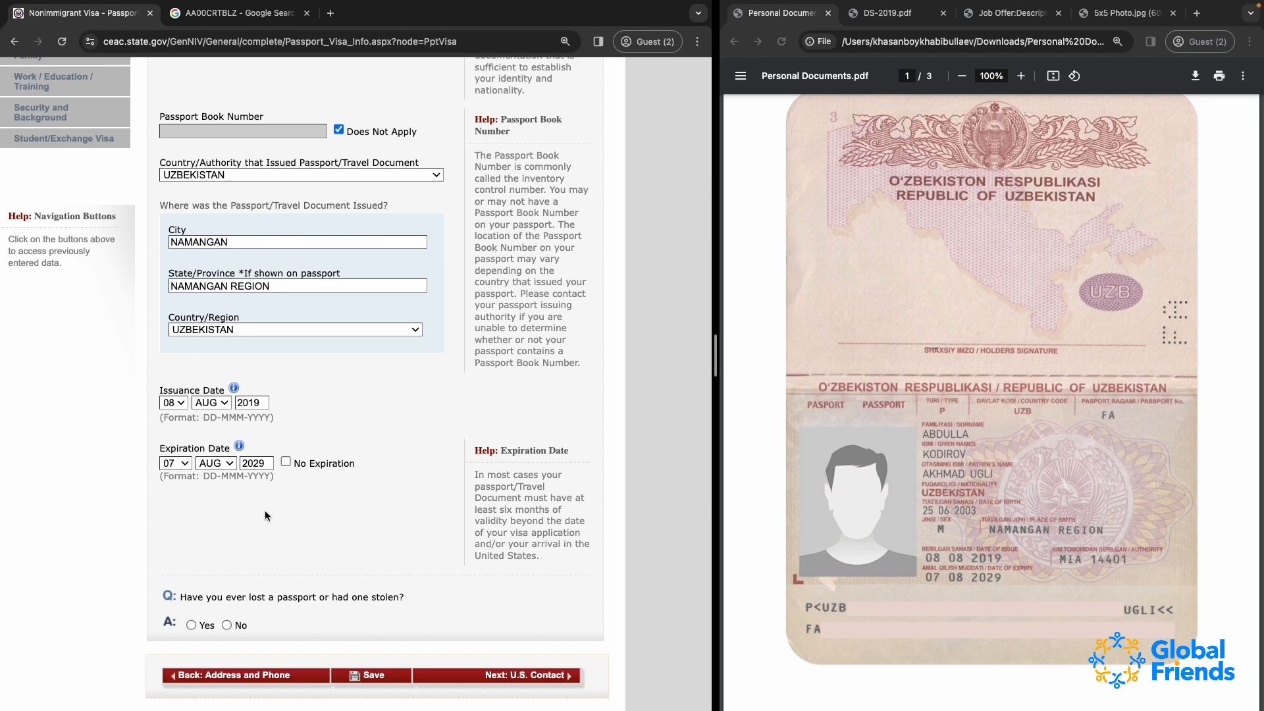
# Answer No to ever having lost a passport or had one stolen, and save the application before proceeding to the U.S. Contact section
pyautogui.scroll(-2, 264, 511)
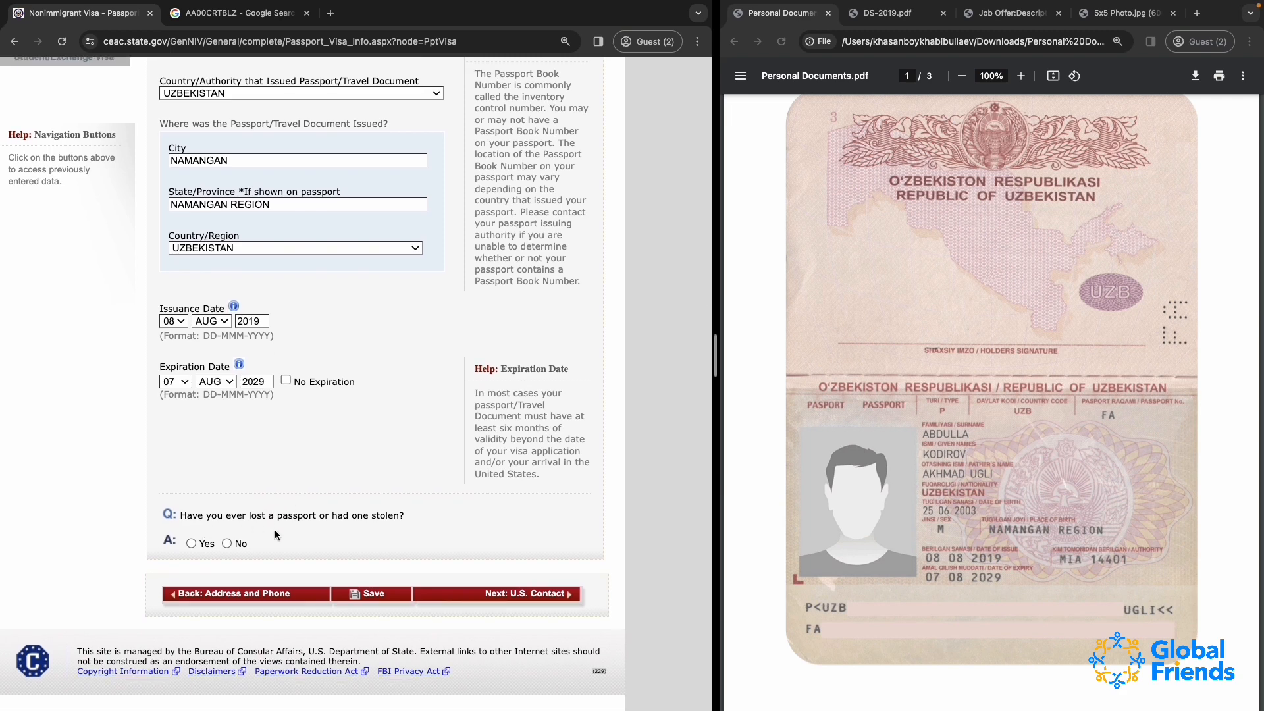
pyautogui.click(227, 544)
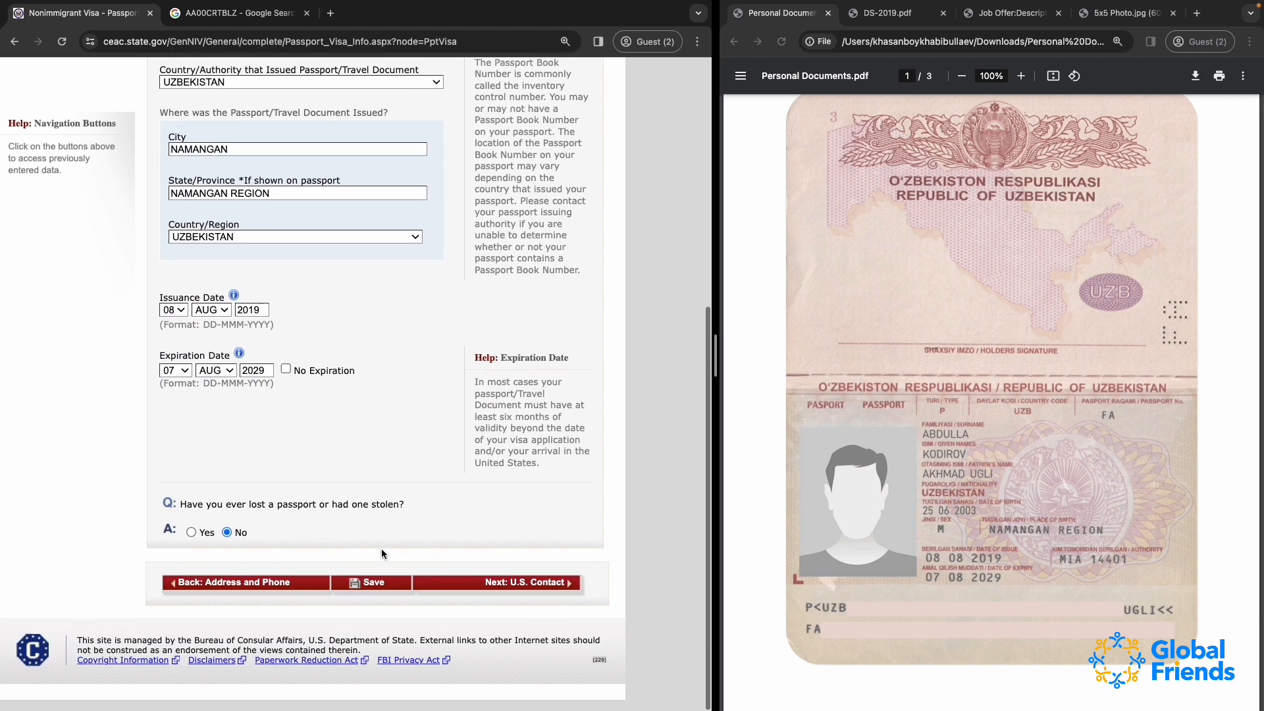
pyautogui.click(371, 596)
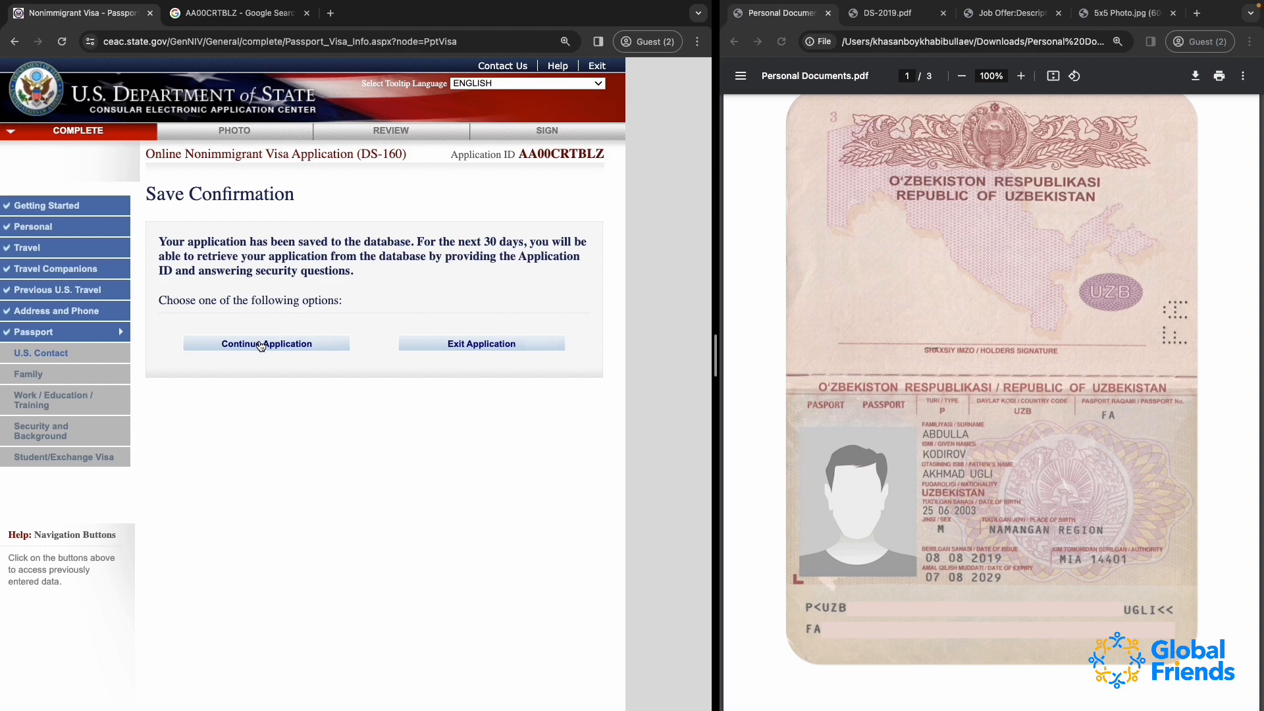
pyautogui.click(262, 344)
pyautogui.scroll(-6, 387, 365)
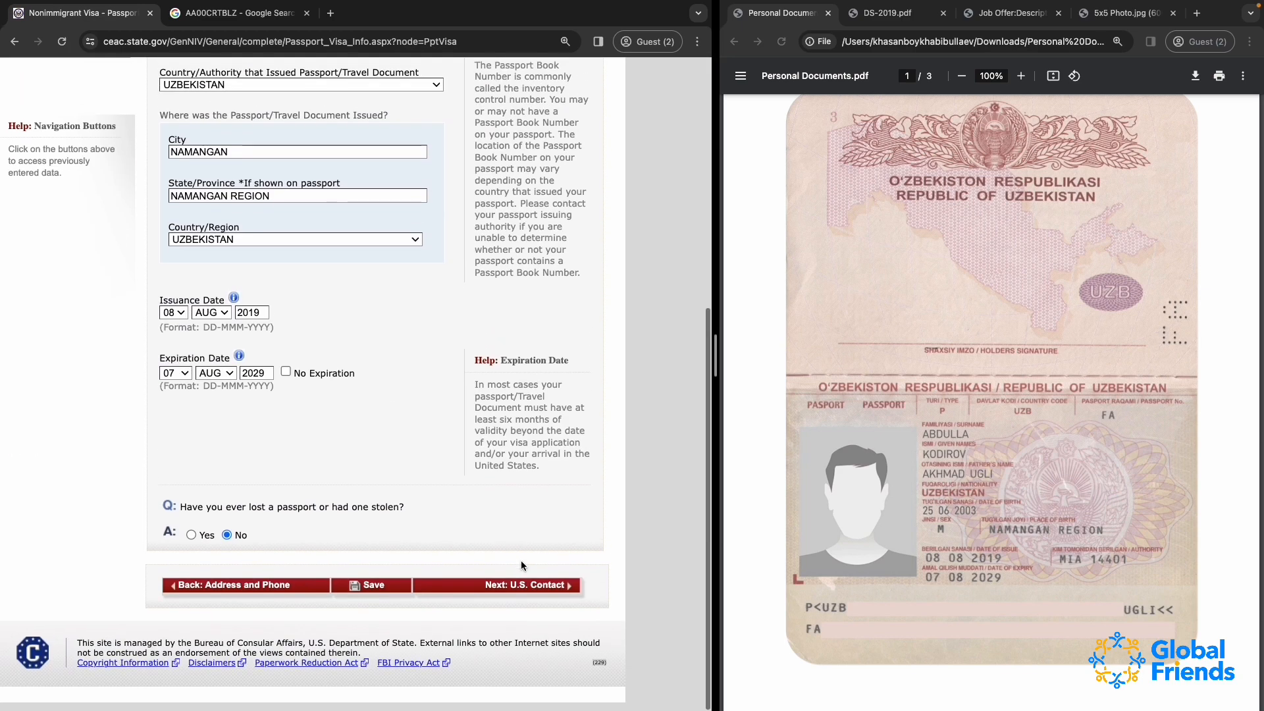
pyautogui.click(522, 592)
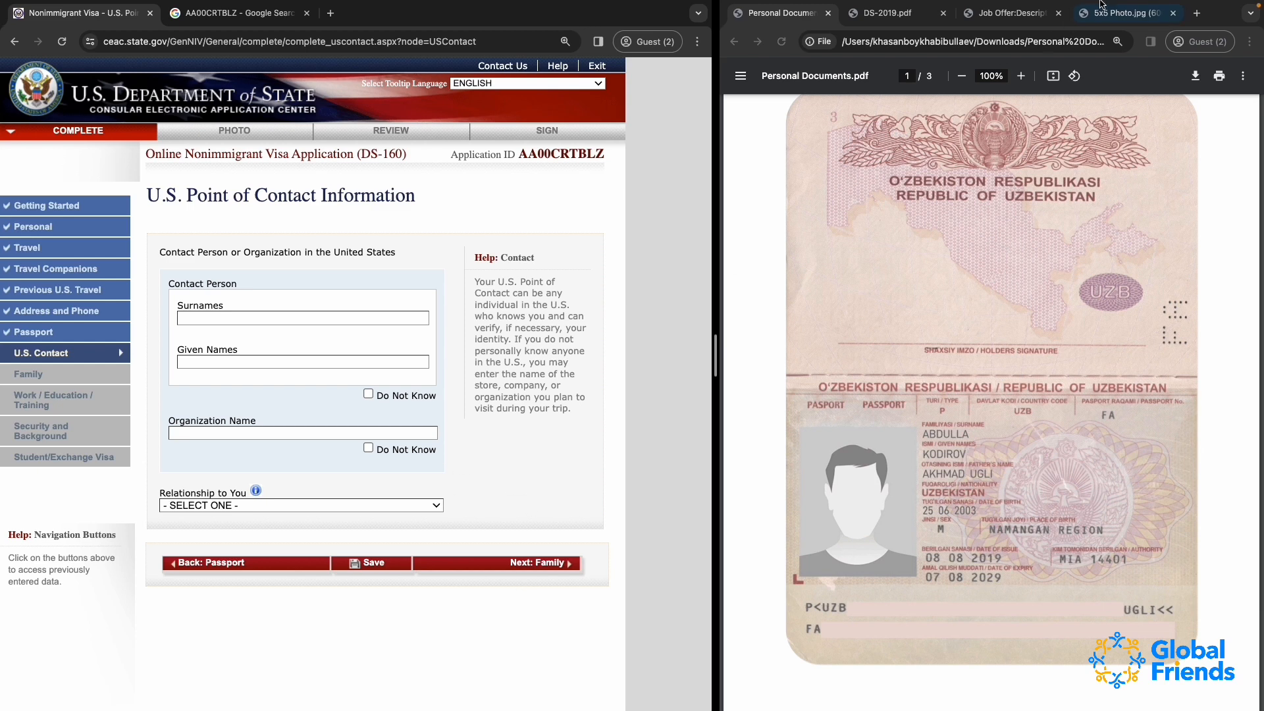
# Open the job offer agreement and examine its host entity information, including the entity name and primary contact
pyautogui.click(1010, 13)
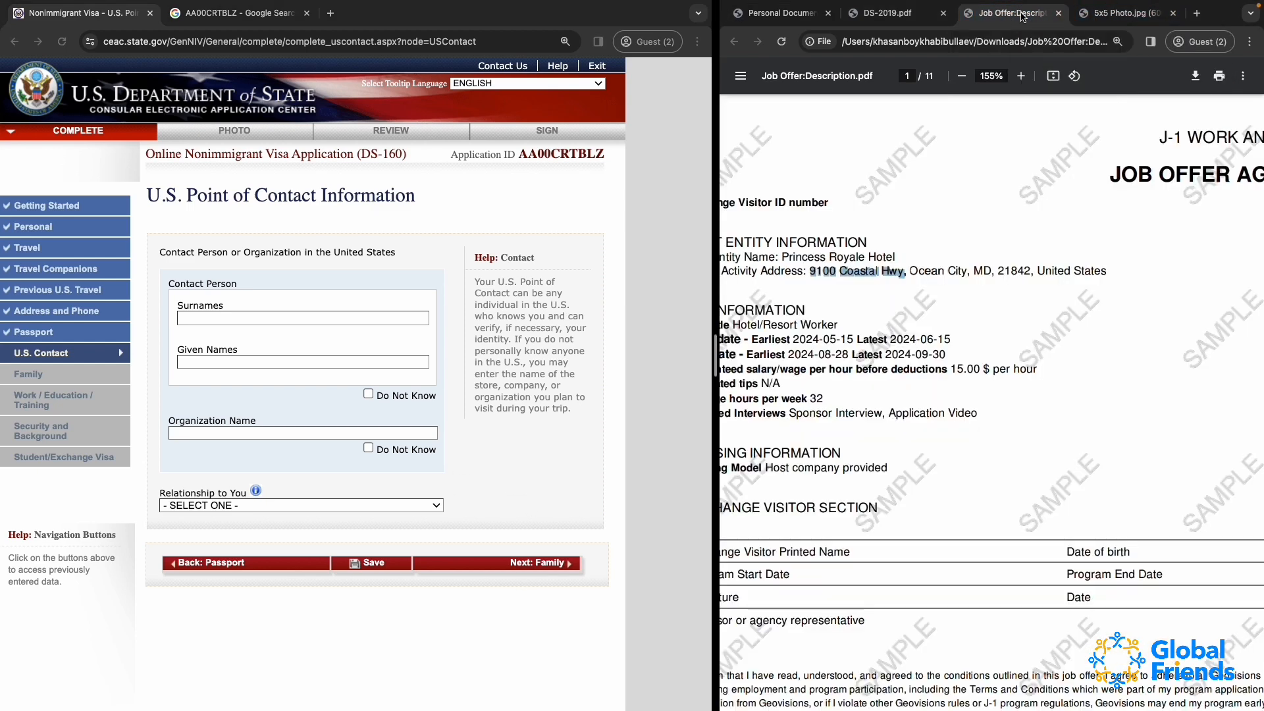
pyautogui.hscroll(-3, 844, 370)
pyautogui.scroll(-5, 844, 370)
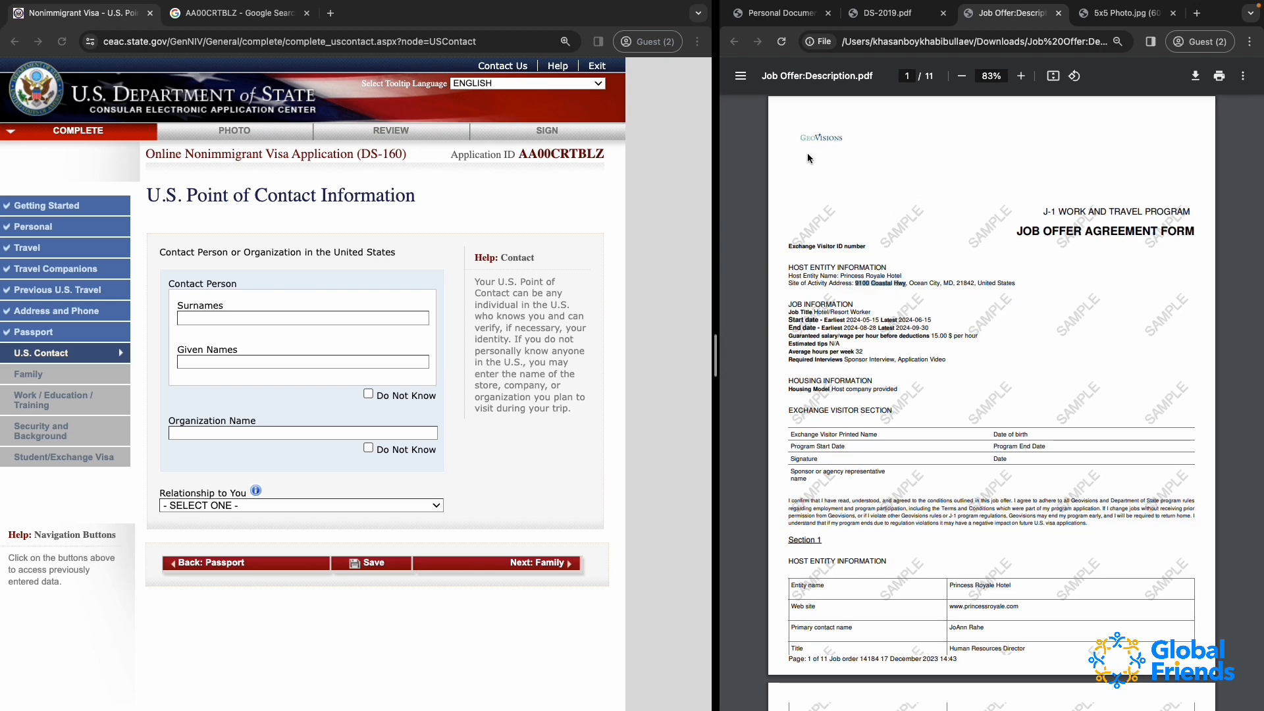
pyautogui.scroll(-2, 905, 354)
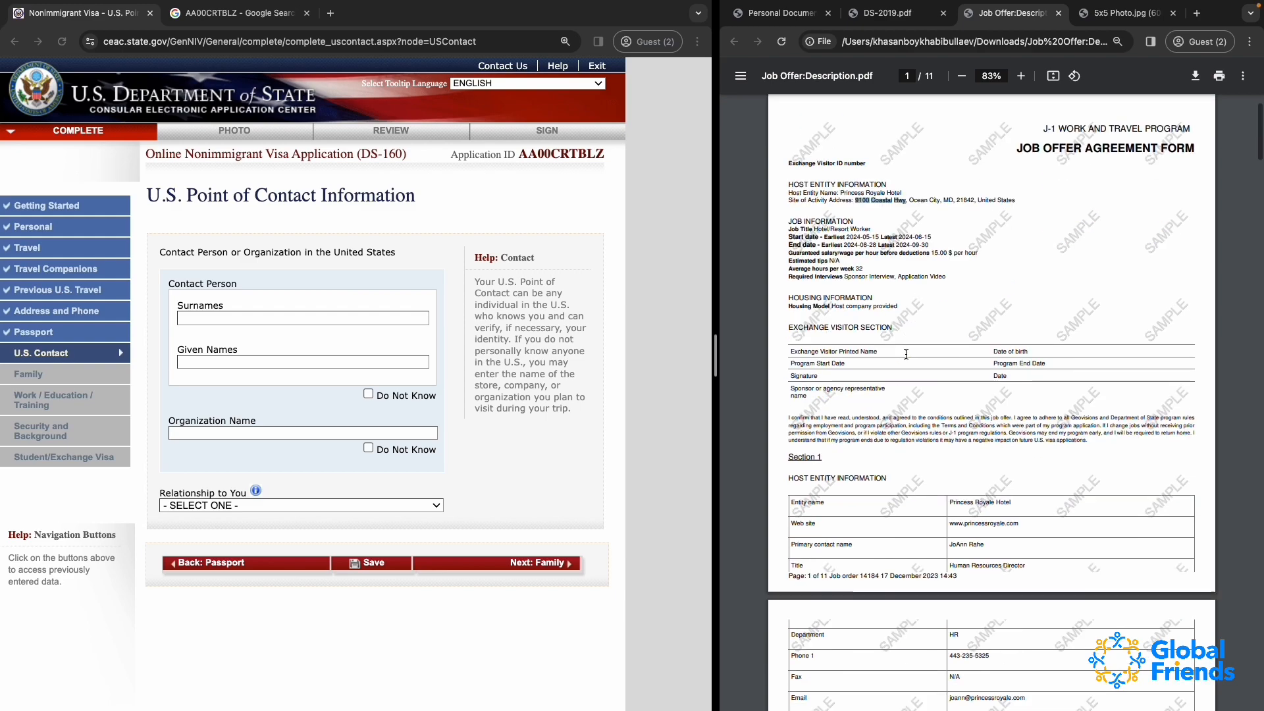
pyautogui.scroll(3, 906, 354)
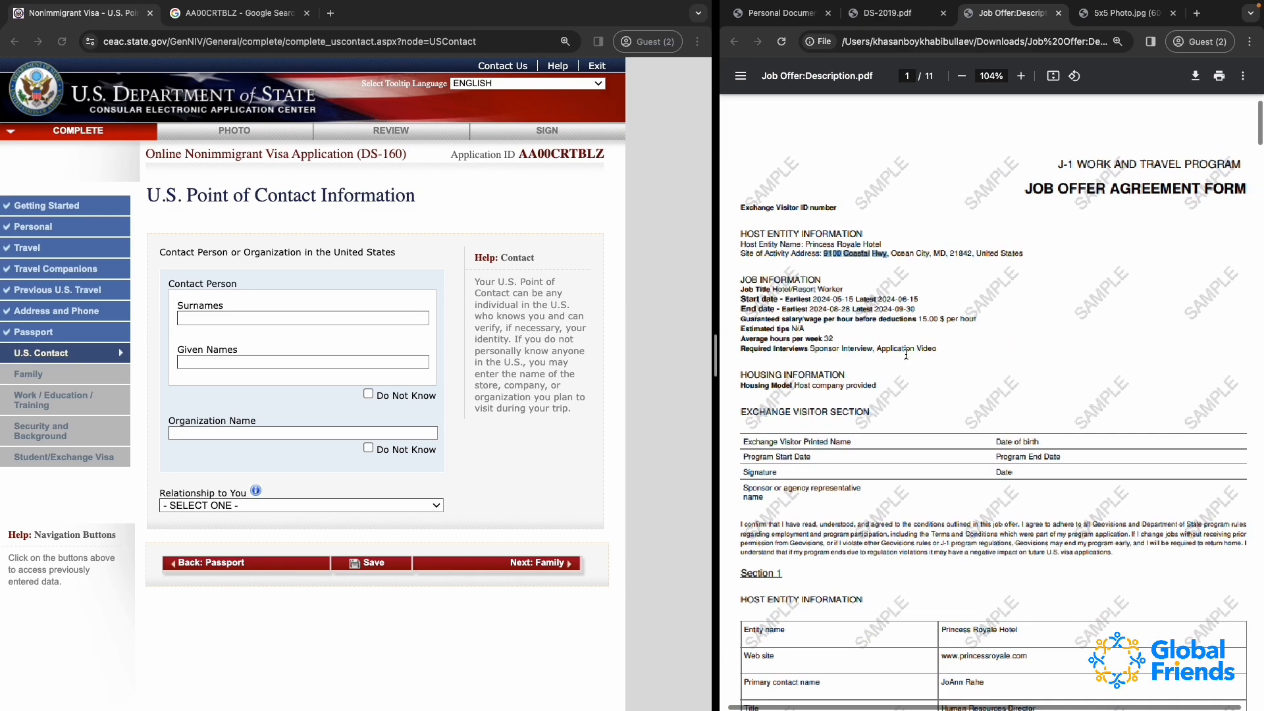
pyautogui.scroll(-3, 905, 354)
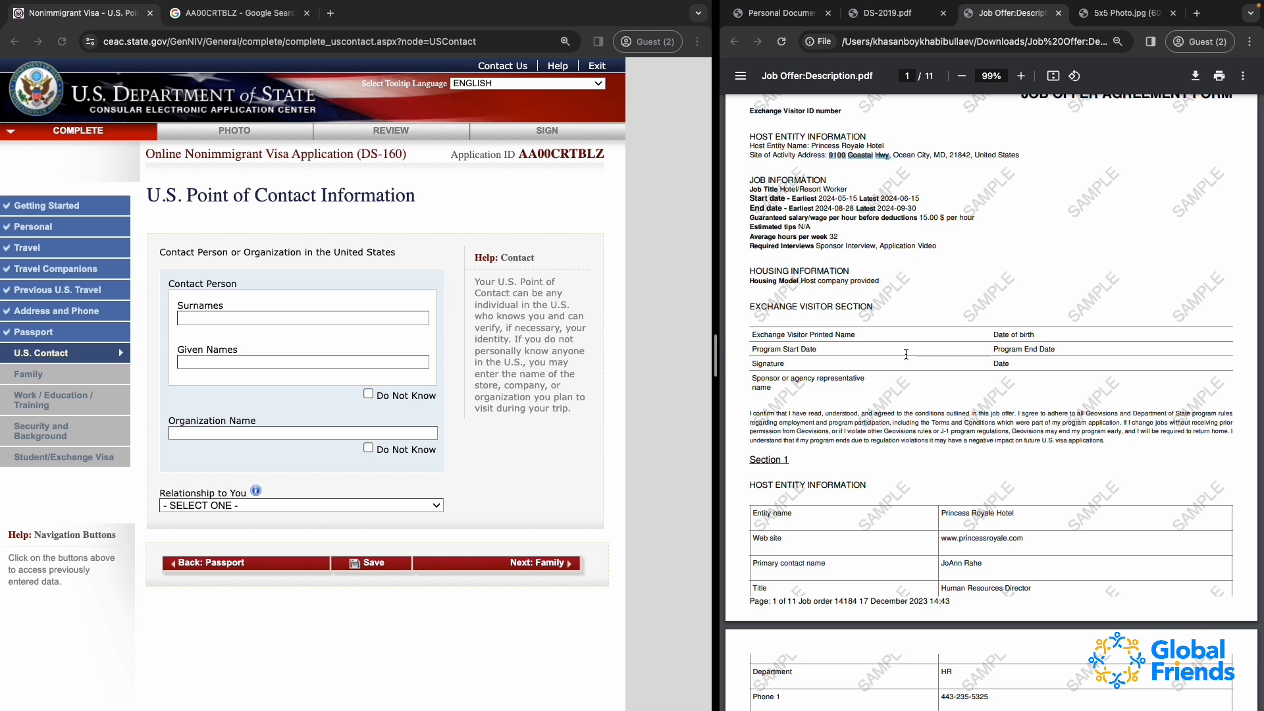
pyautogui.scroll(-4, 905, 354)
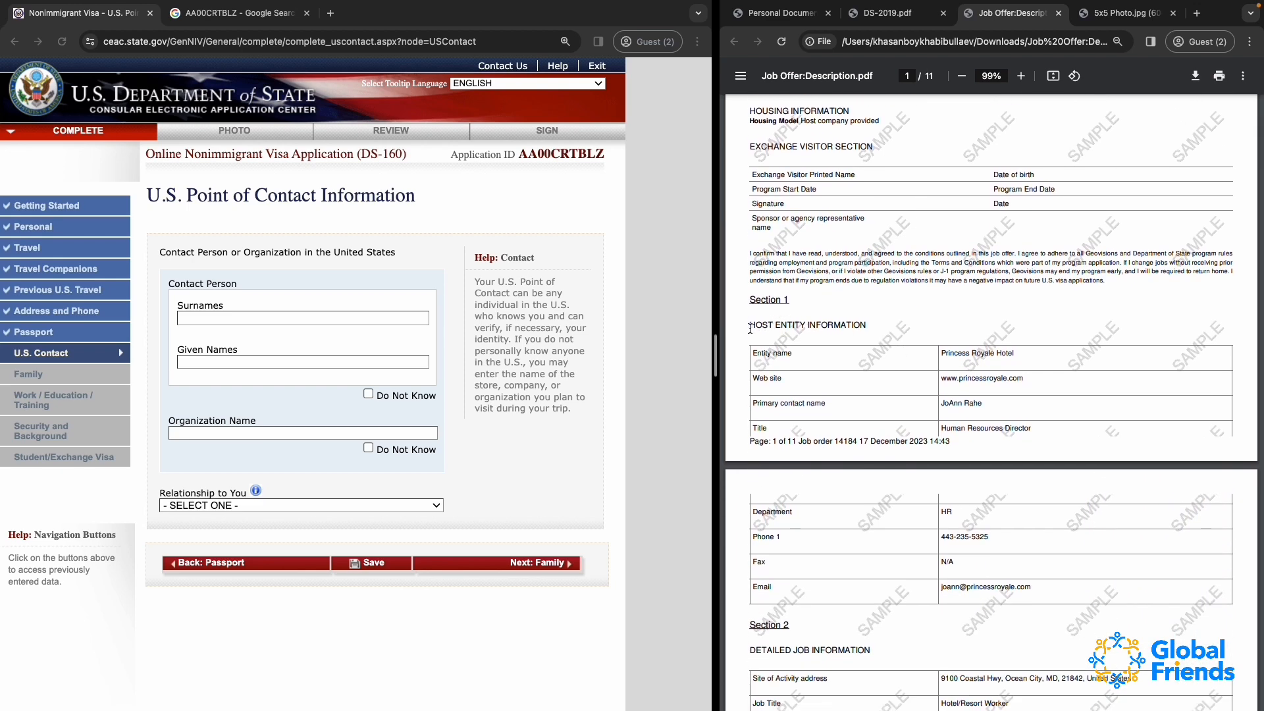
pyautogui.click(750, 327)
pyautogui.moveTo(751, 328); pyautogui.dragTo(863, 325)
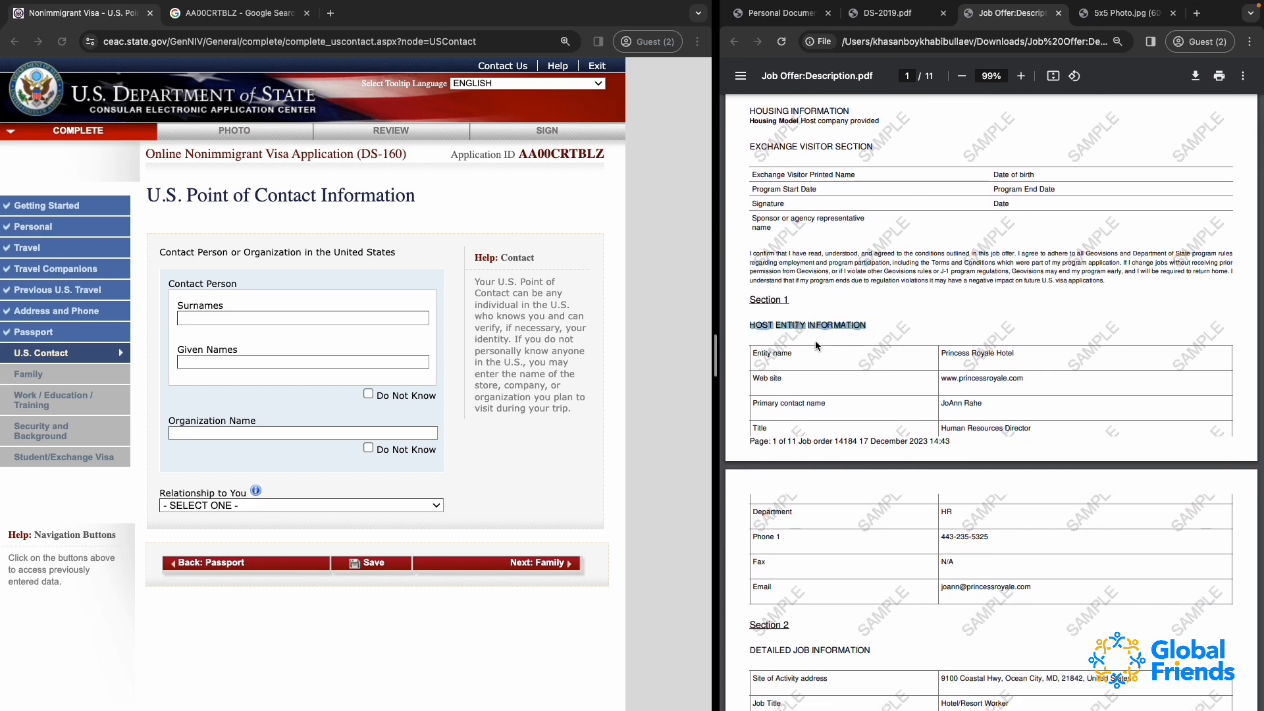
pyautogui.moveTo(777, 353); pyautogui.dragTo(1008, 349)
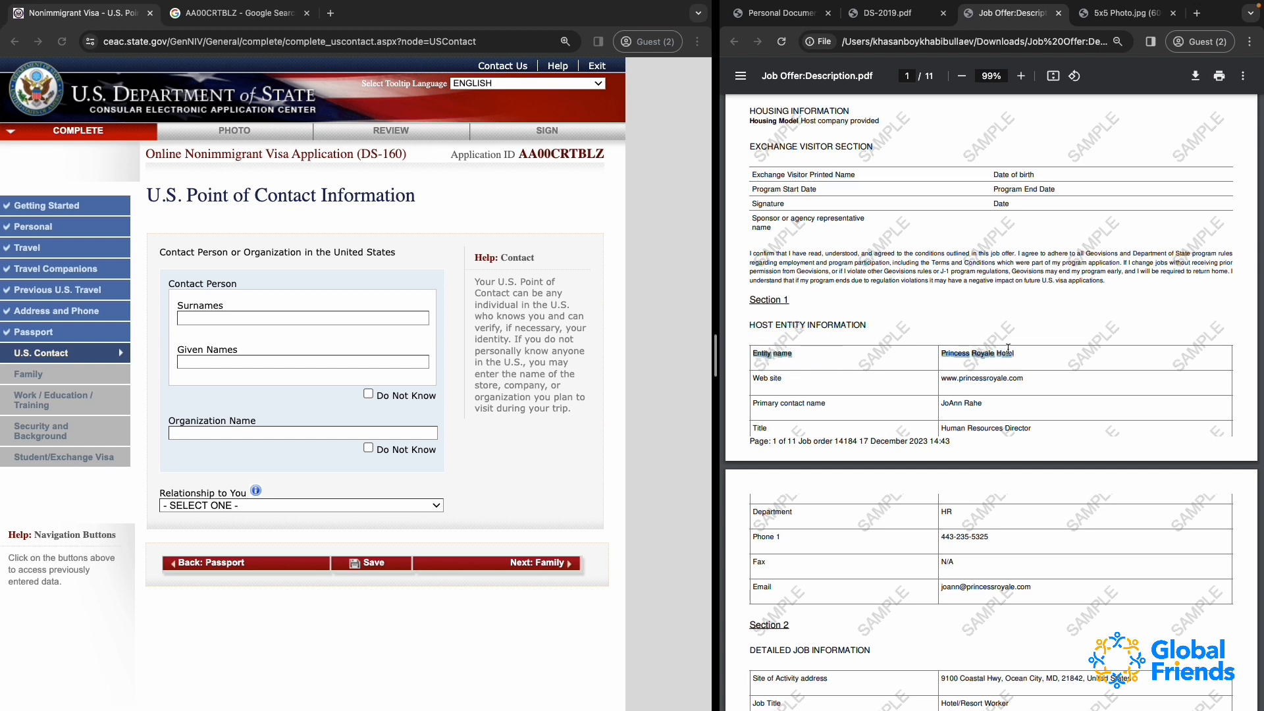
pyautogui.click(891, 356)
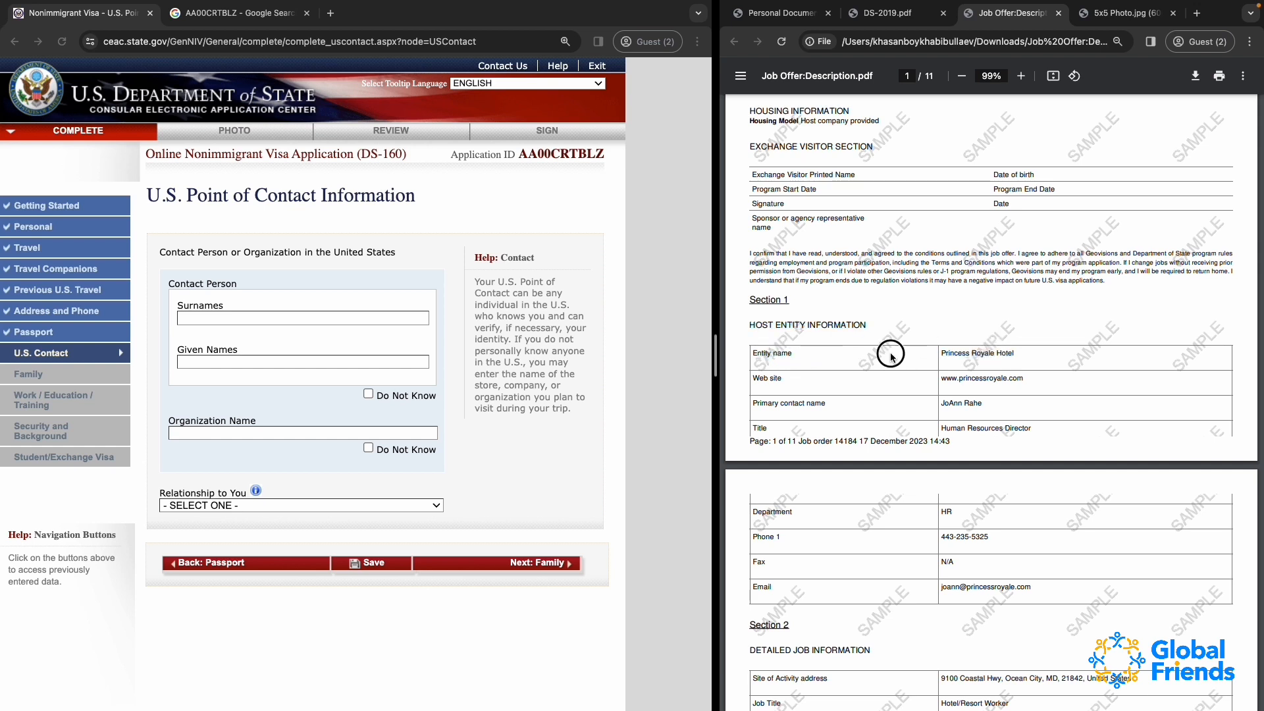
pyautogui.moveTo(940, 356); pyautogui.dragTo(1024, 356)
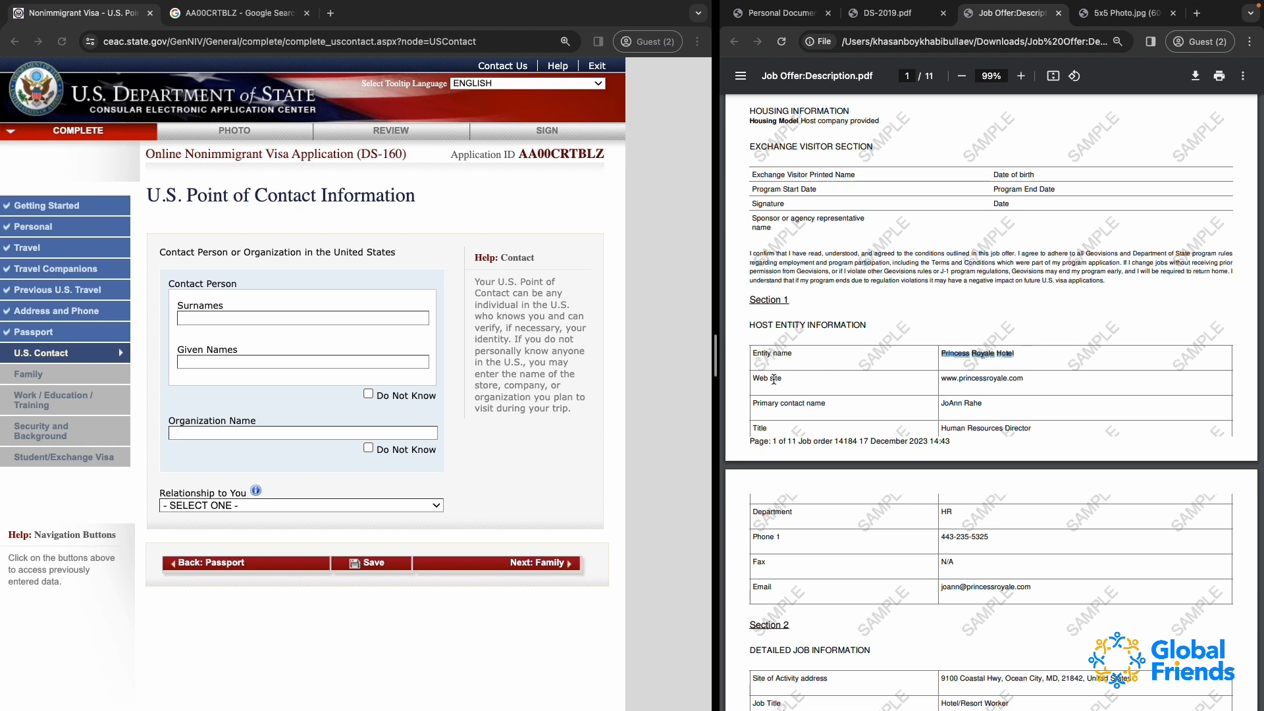
pyautogui.moveTo(756, 406); pyautogui.dragTo(831, 407)
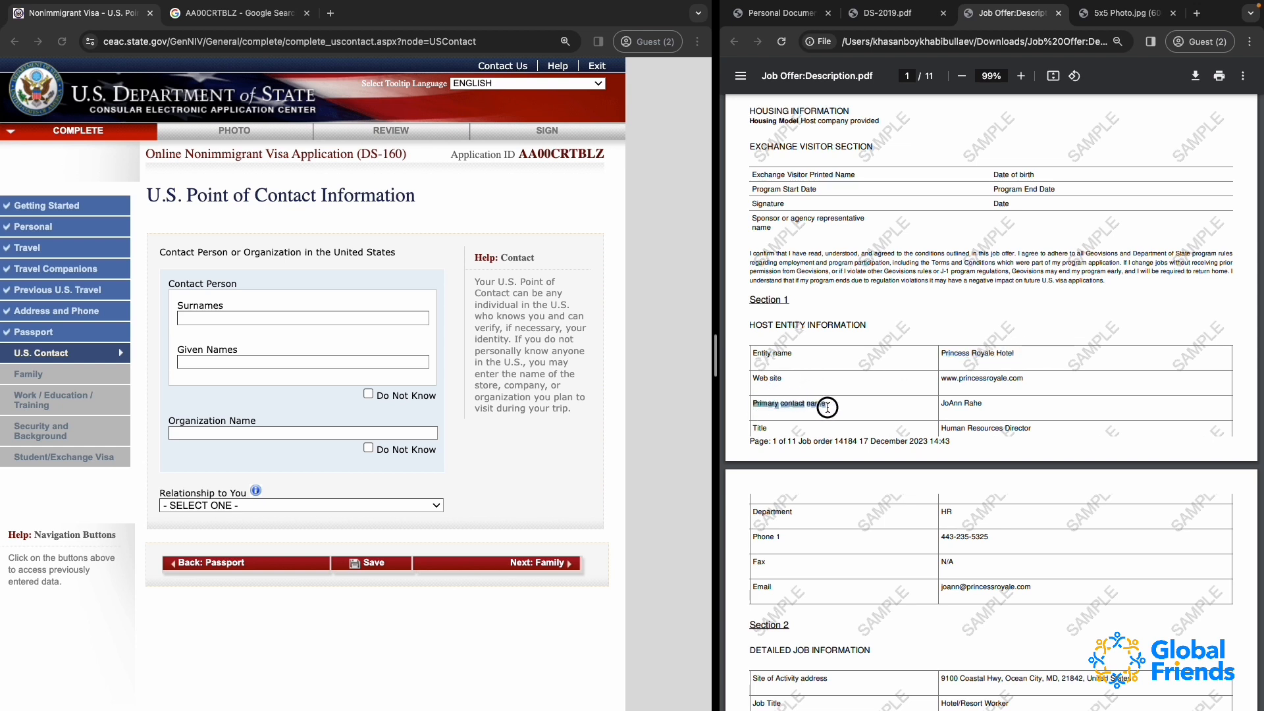
pyautogui.click(948, 406)
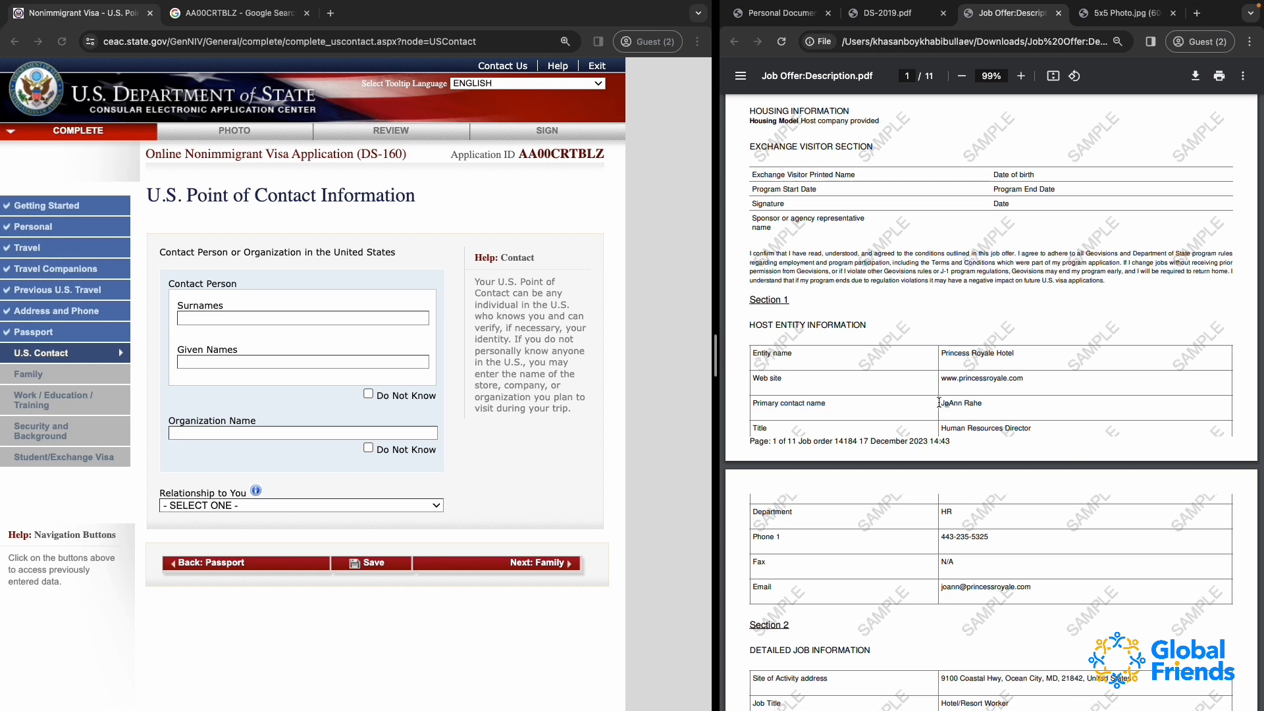
# Copy the host's primary contact from the job offer and split the name into the contact person's given names and surnames
pyautogui.moveTo(939, 404); pyautogui.dragTo(983, 404)
pyautogui.click(217, 320)
pyautogui.click(205, 364)
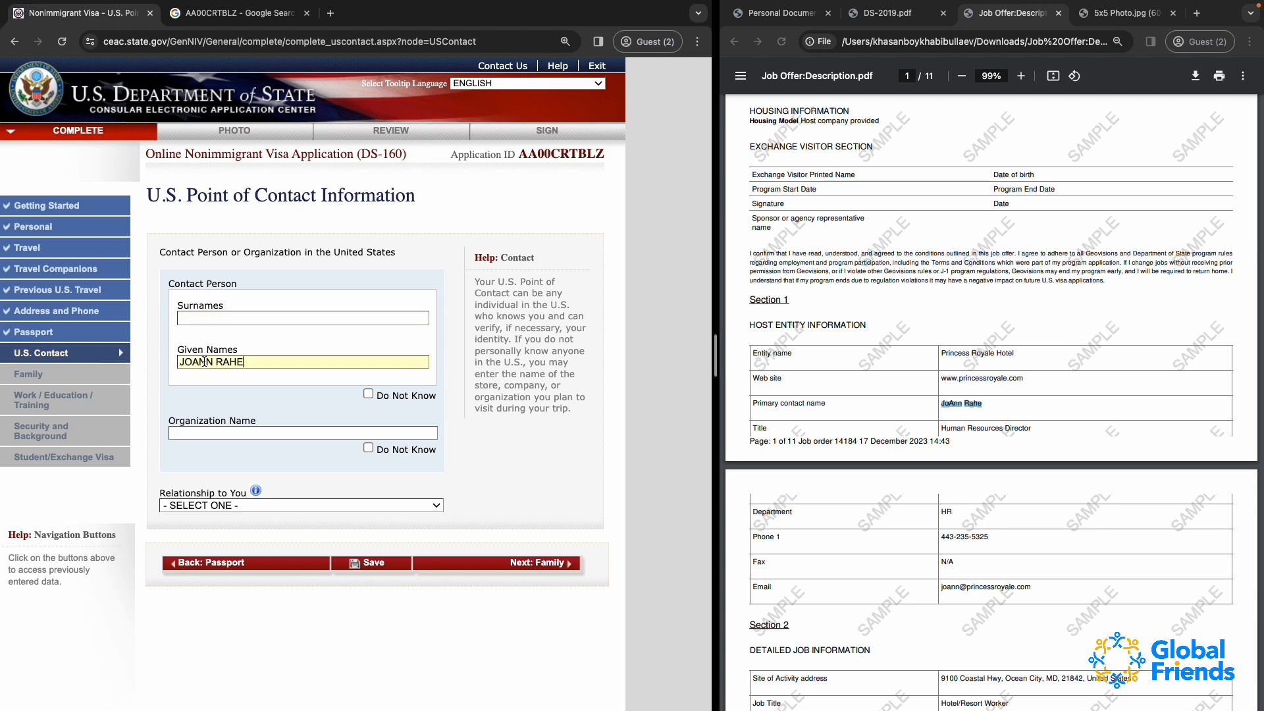
pyautogui.moveTo(216, 364); pyautogui.dragTo(286, 364)
pyautogui.press('super+x')
pyautogui.click(227, 319)
pyautogui.press('super+v')
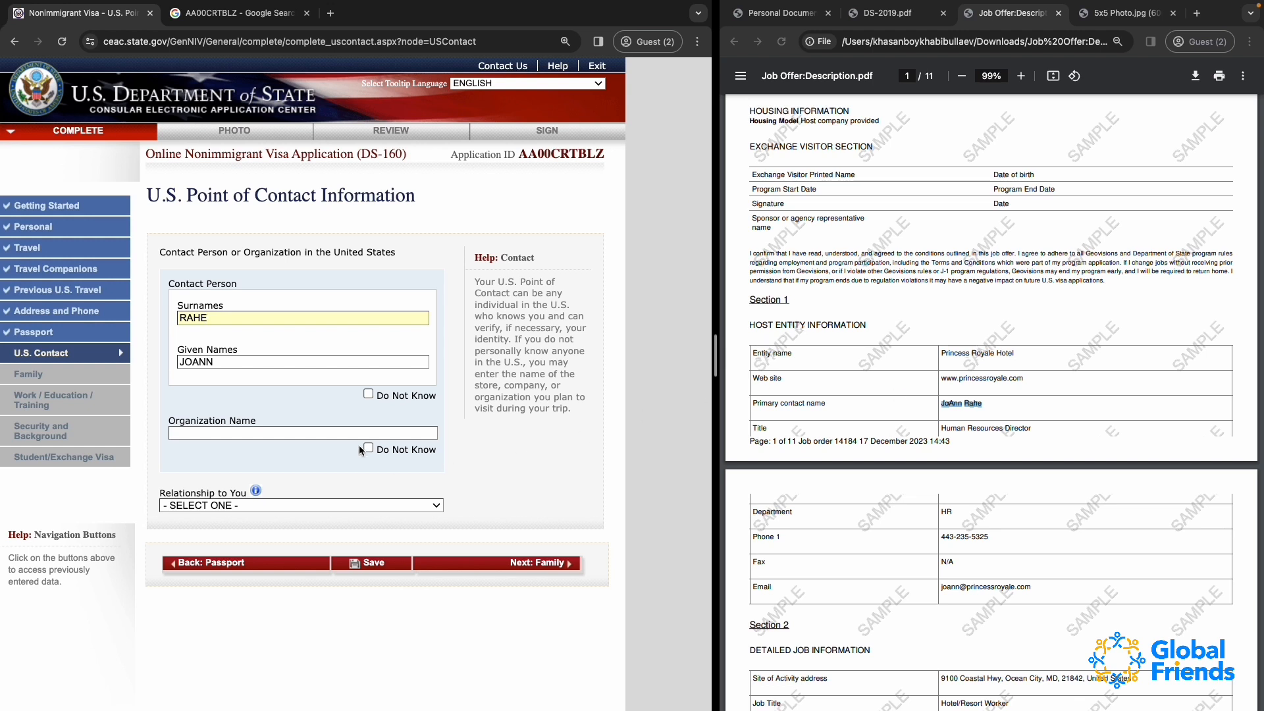
# Mark the contact person as Do Not Know and enter PRINCESS ROYALE HOTEL as the organization name
pyautogui.click(368, 395)
pyautogui.click(249, 433)
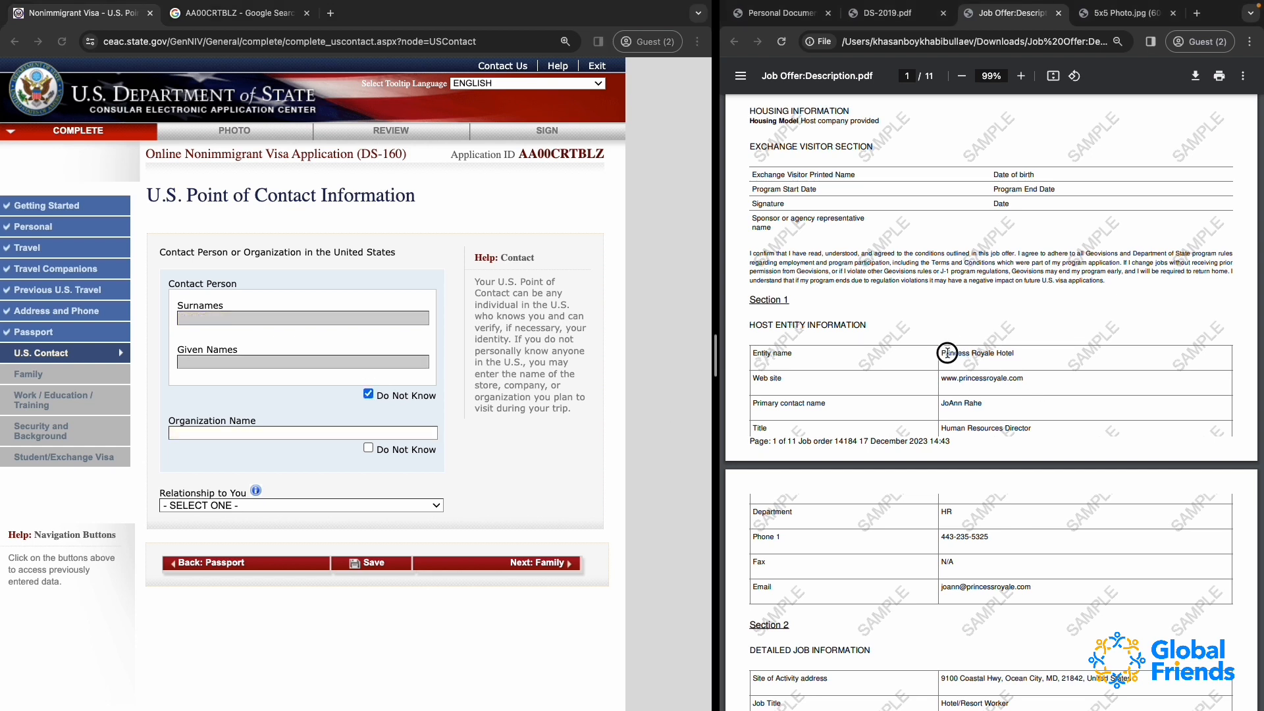
pyautogui.moveTo(942, 354); pyautogui.dragTo(1040, 353)
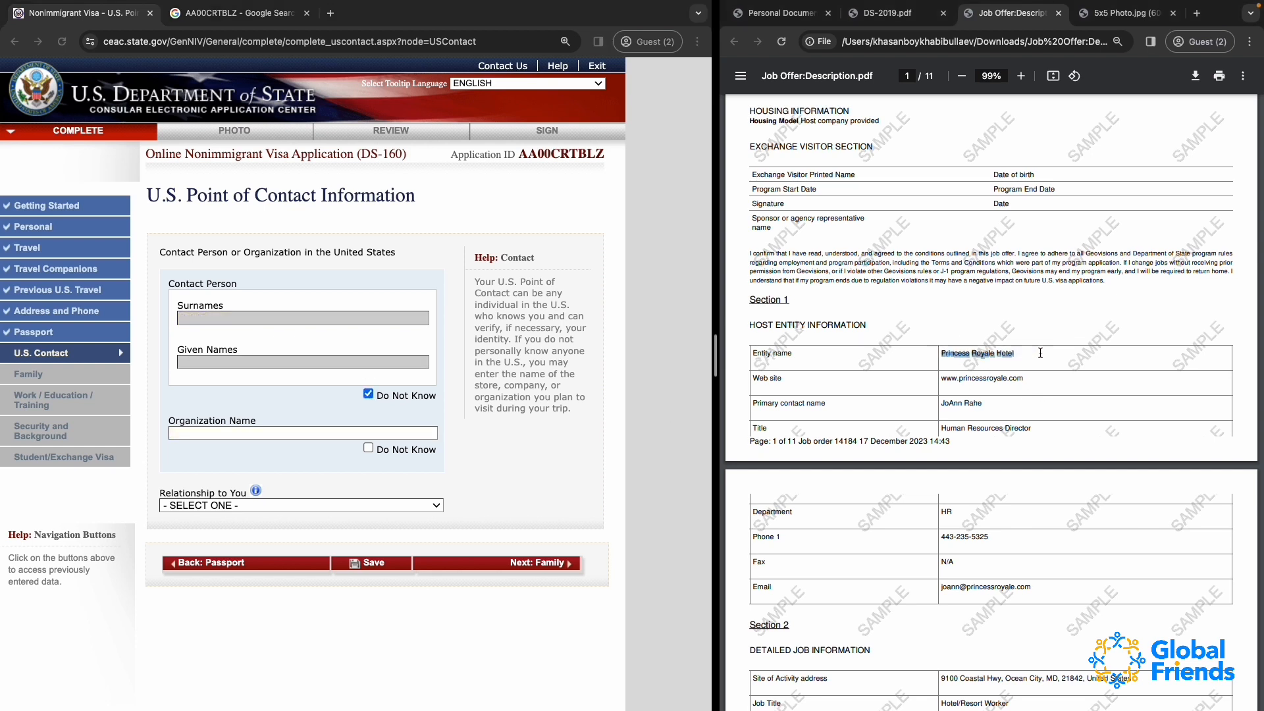
pyautogui.click(209, 437)
pyautogui.press('super+v')
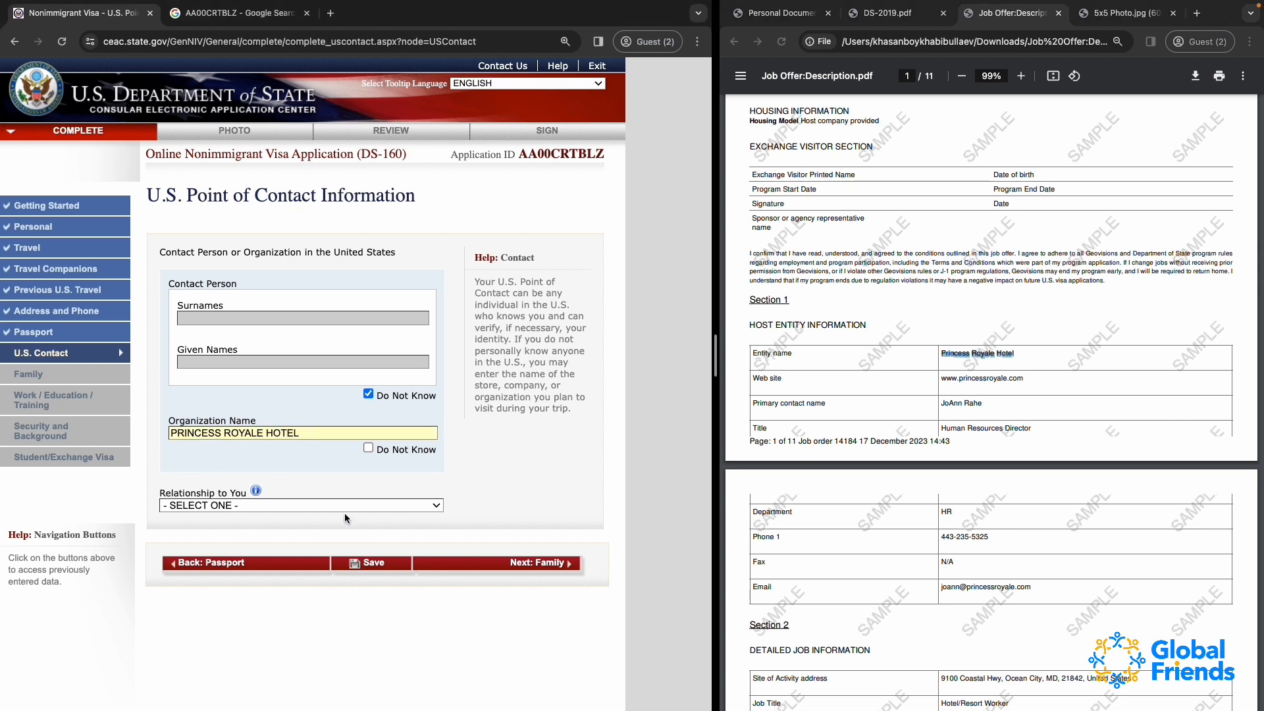
# Set the contact's relationship to EMPLOYER and copy the site of activity's street address from the job offer into street address line 1
pyautogui.click(209, 506)
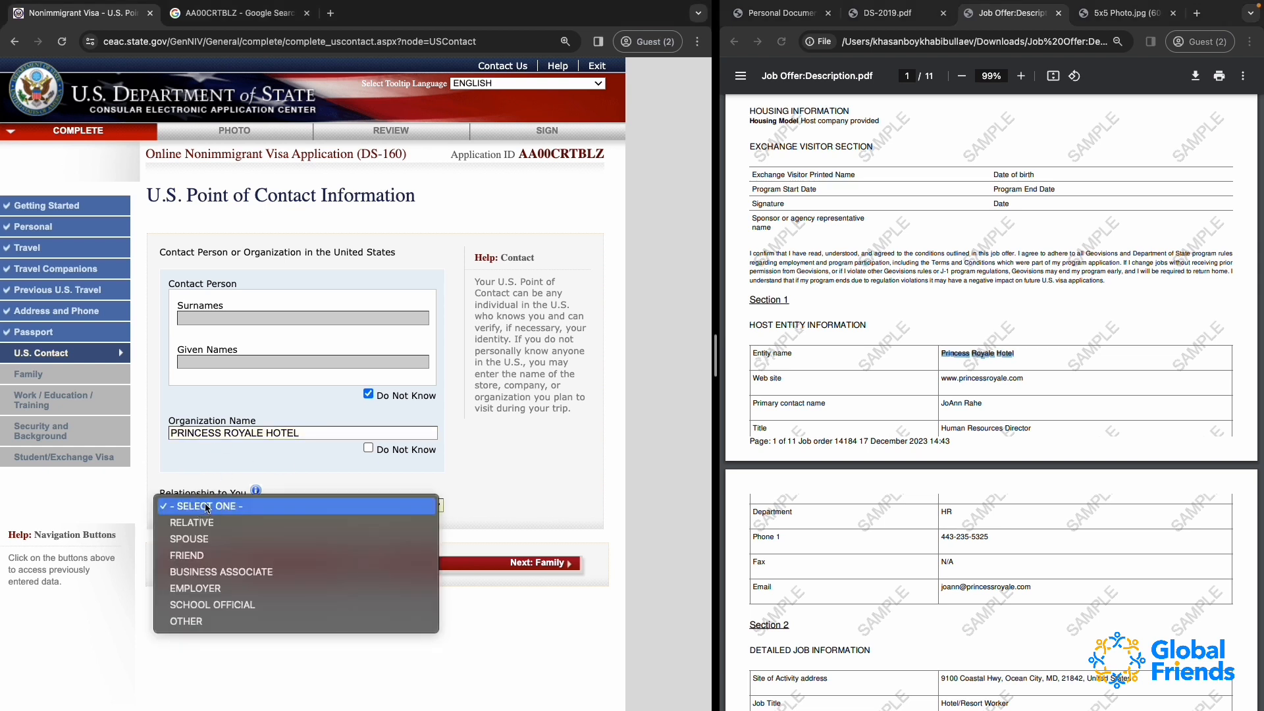
pyautogui.click(216, 588)
pyautogui.scroll(-3, 217, 591)
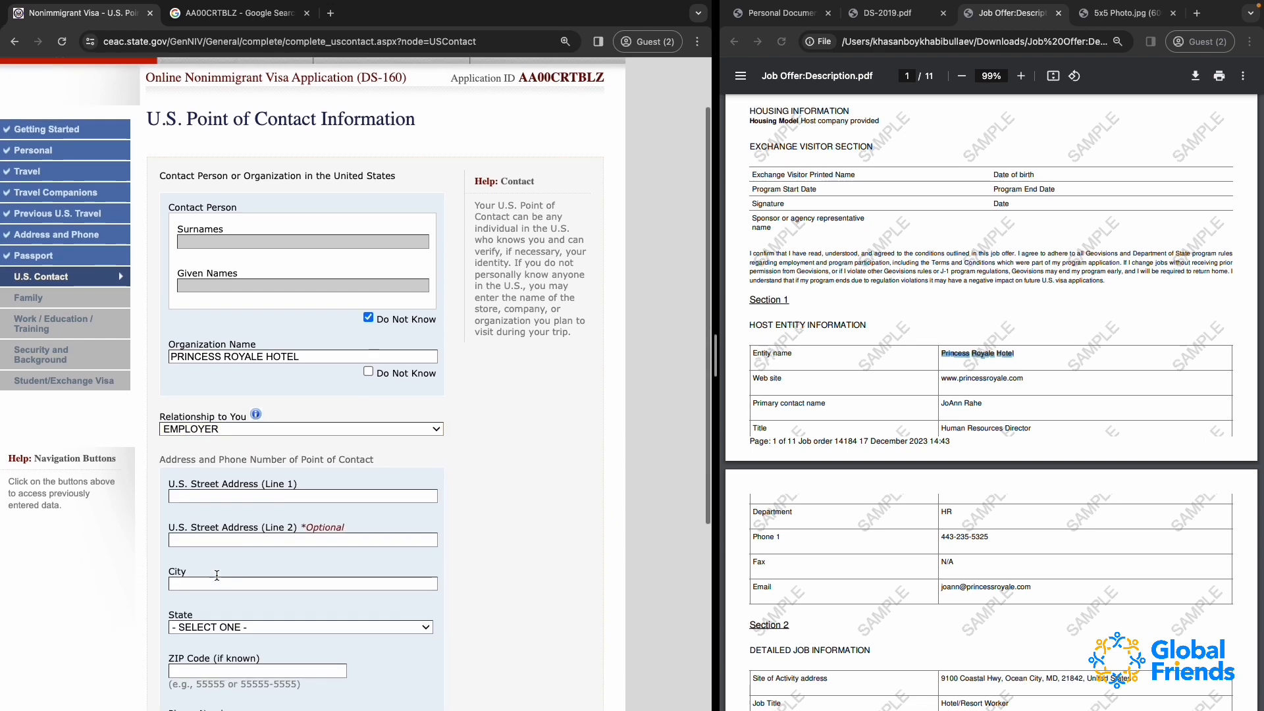
pyautogui.scroll(1, 889, 288)
pyautogui.scroll(5, 888, 287)
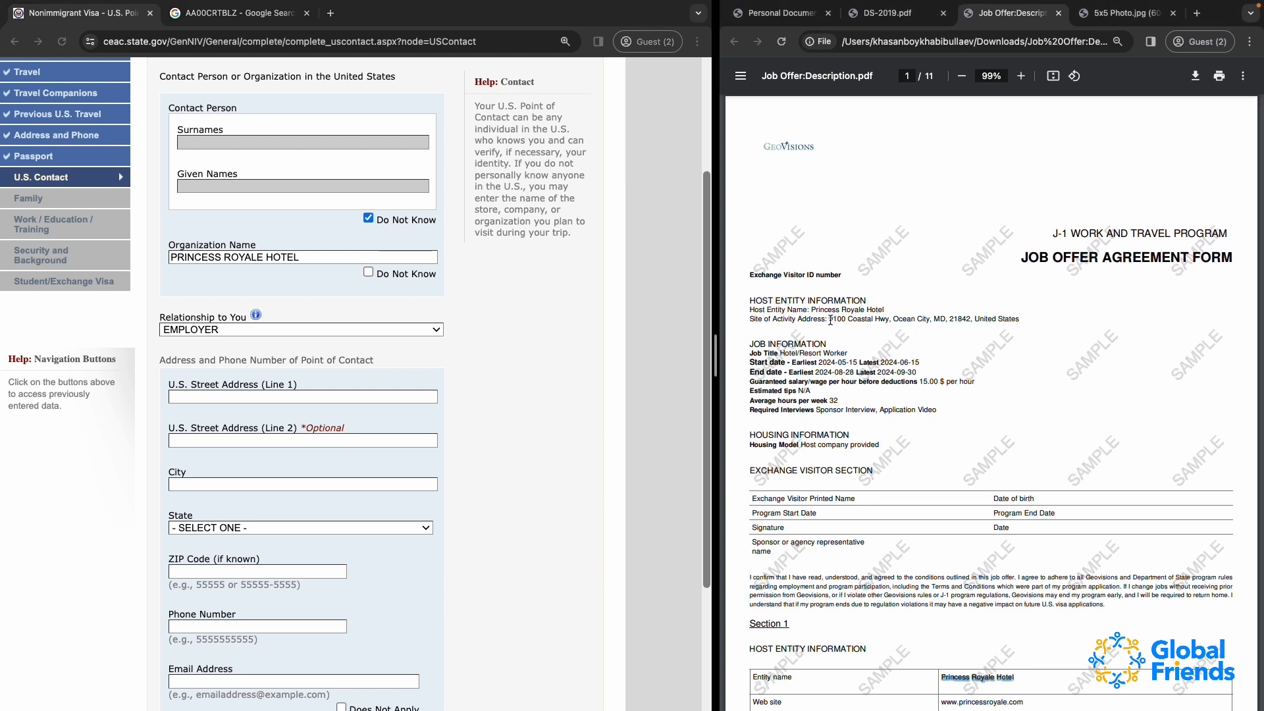
pyautogui.moveTo(830, 320); pyautogui.dragTo(887, 316)
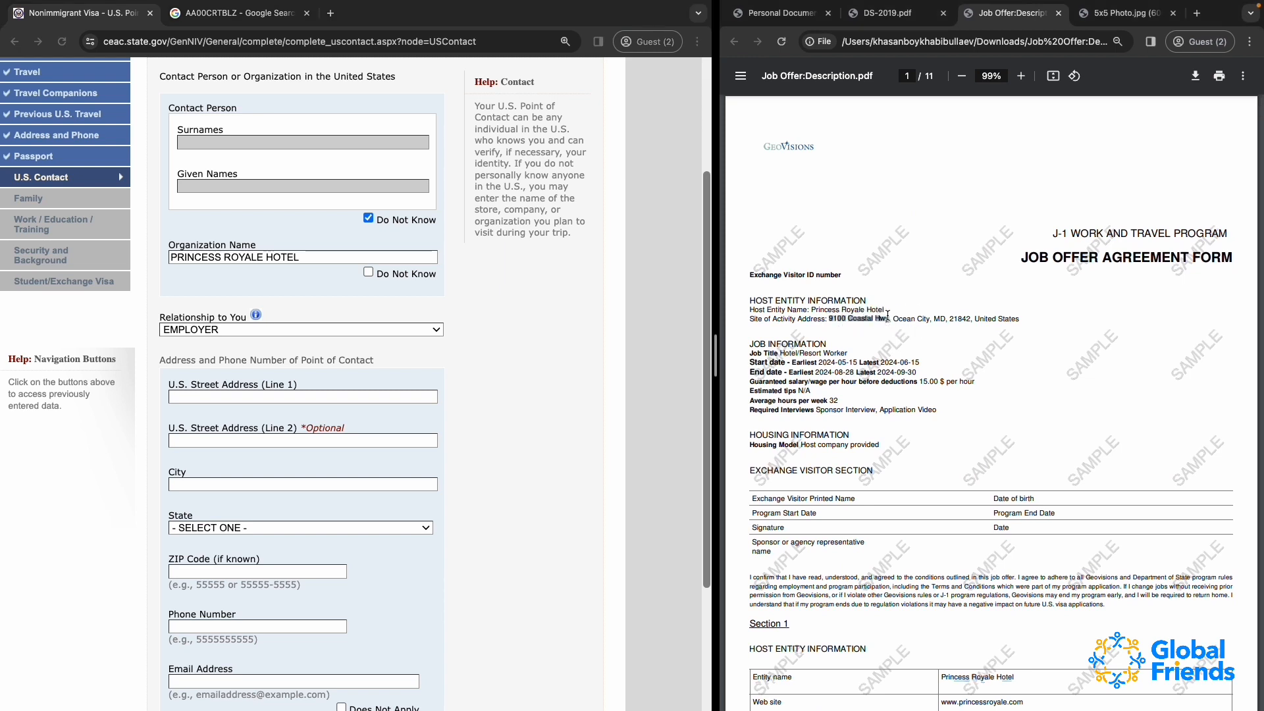
pyautogui.click(219, 397)
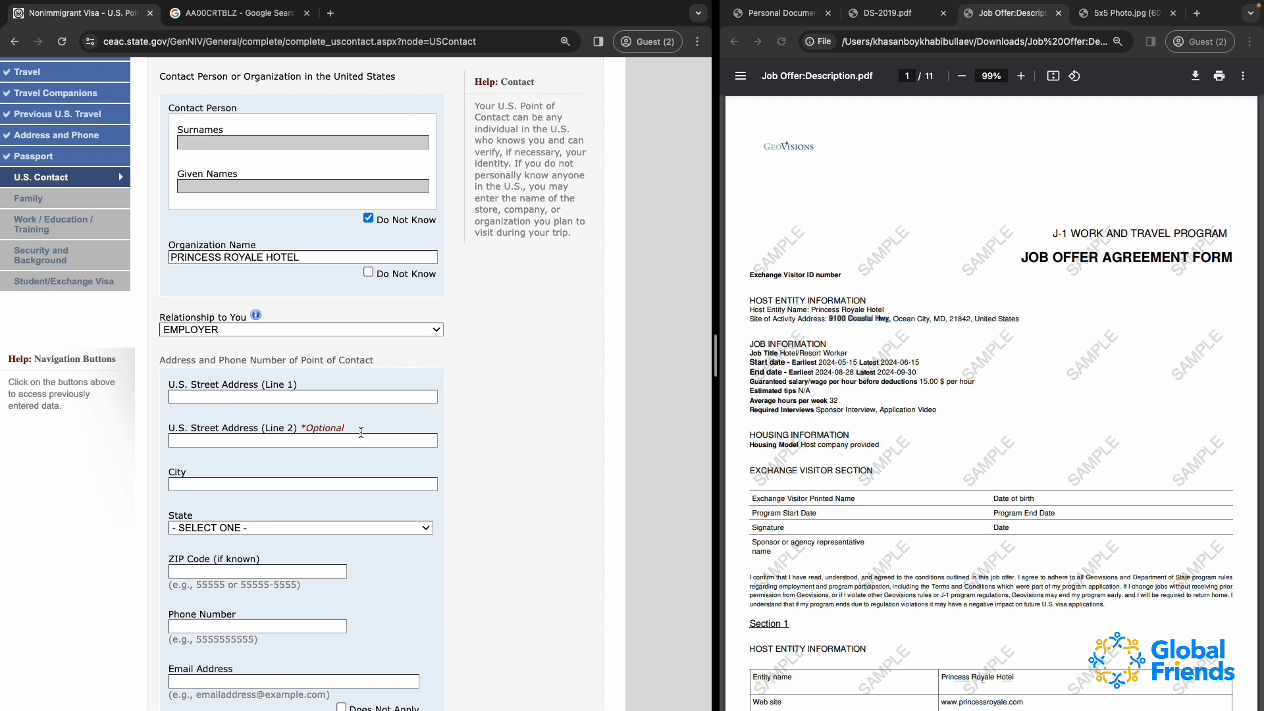
pyautogui.press('super+v')
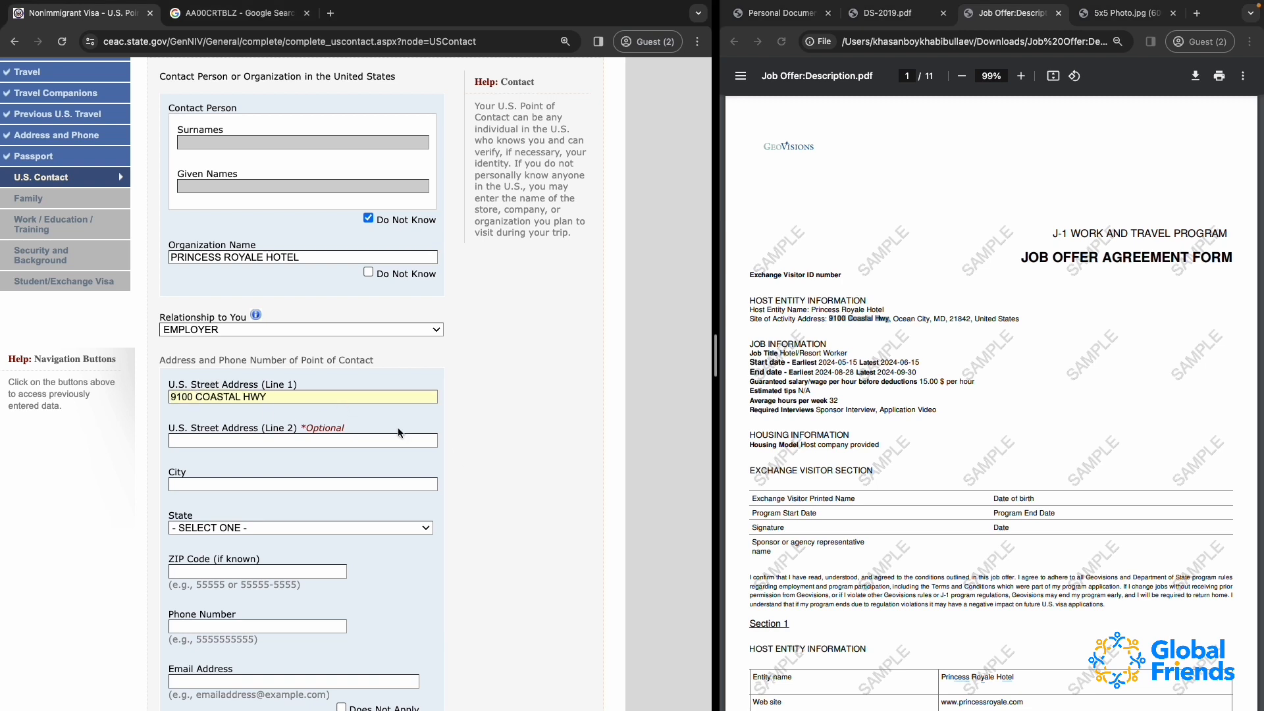
# Complete the point of contact's address with OCEAN CITY as the city, MARYLAND as the state, and the ZIP code from the job offer
pyautogui.click(354, 442)
pyautogui.click(197, 486)
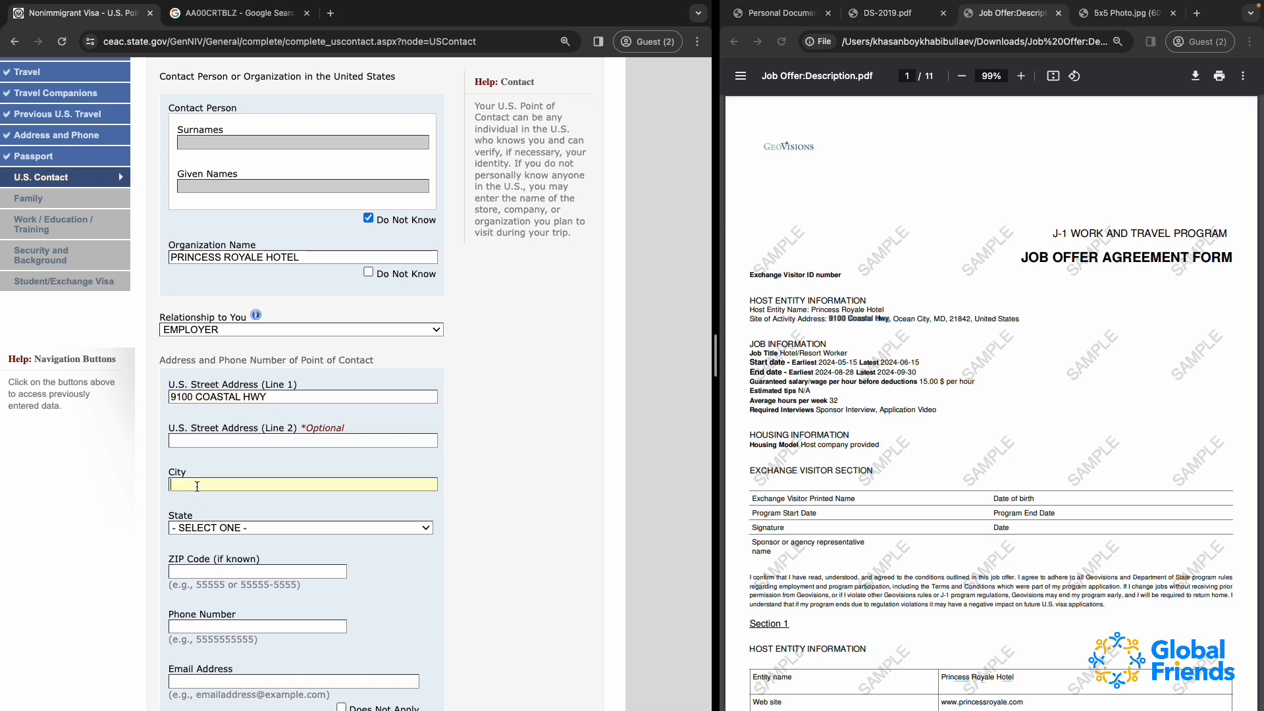
pyautogui.write('OCEAN CITY')
pyautogui.click(217, 527)
pyautogui.write('mar')
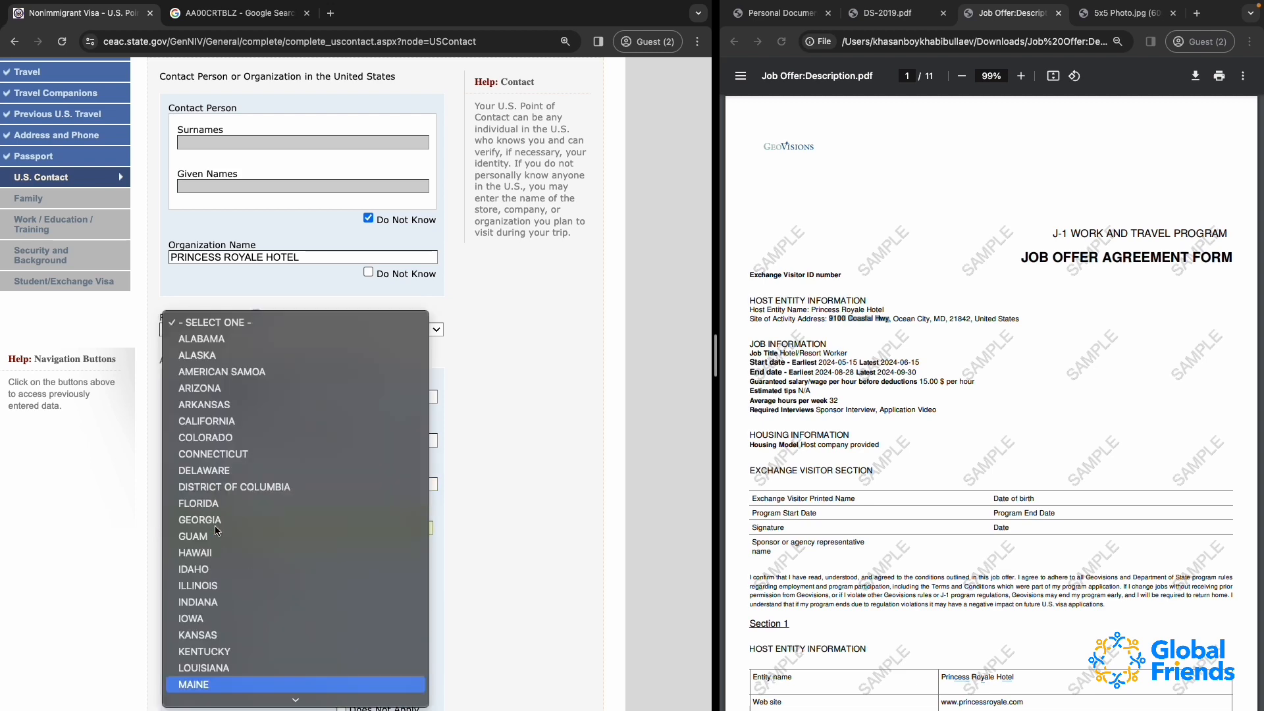
pyautogui.press('Return')
pyautogui.scroll(-1, 230, 533)
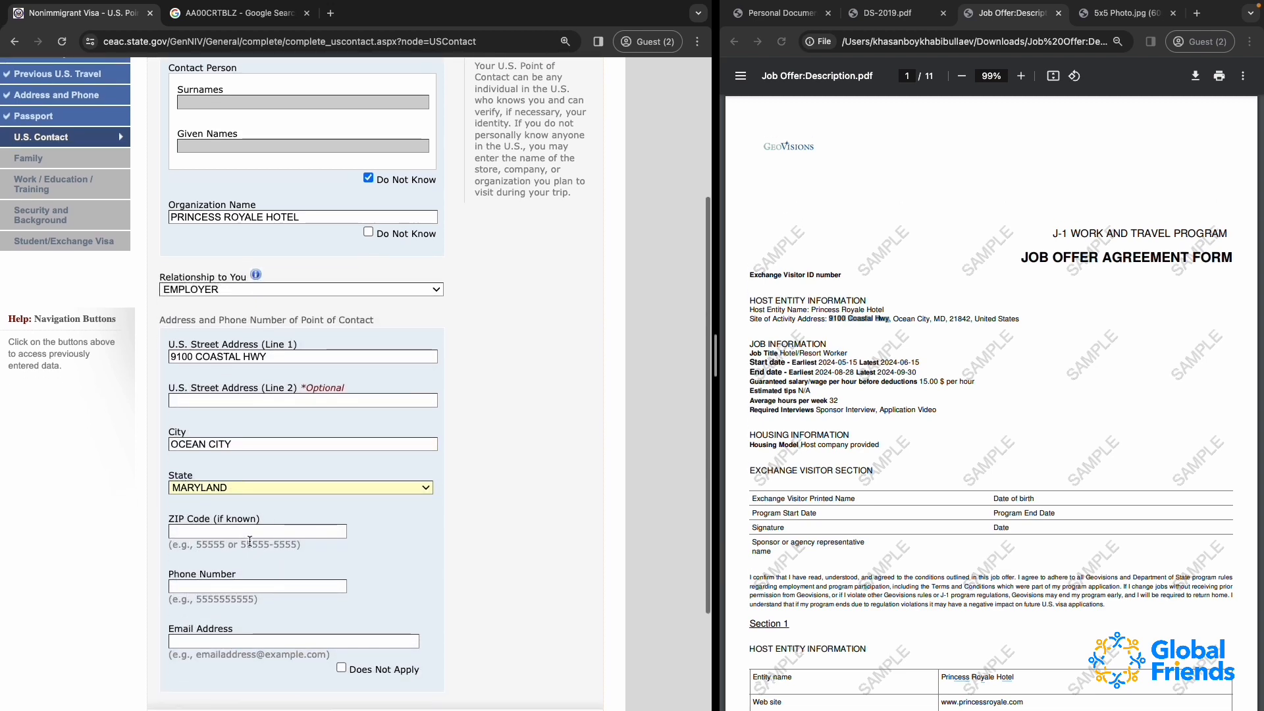
pyautogui.click(252, 534)
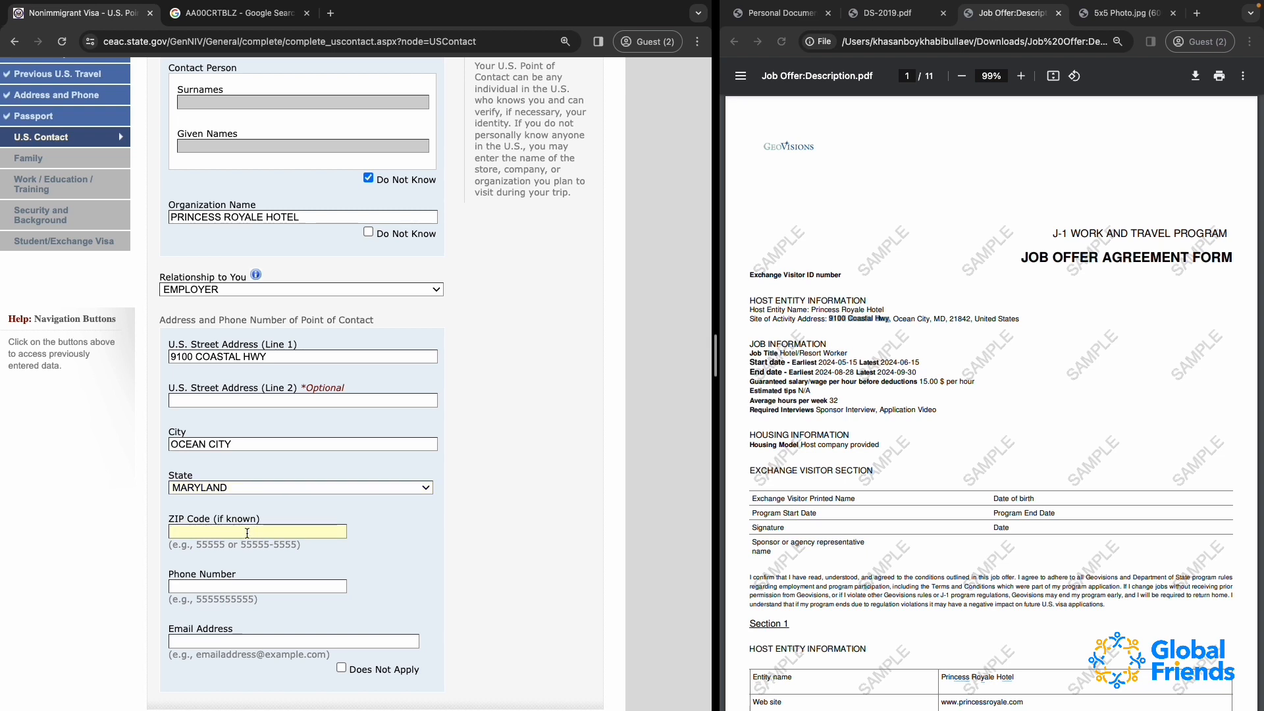
pyautogui.write('21842')
# Copy the host entity's phone number from the job offer into the point of contact's phone number
pyautogui.scroll(-2, 221, 514)
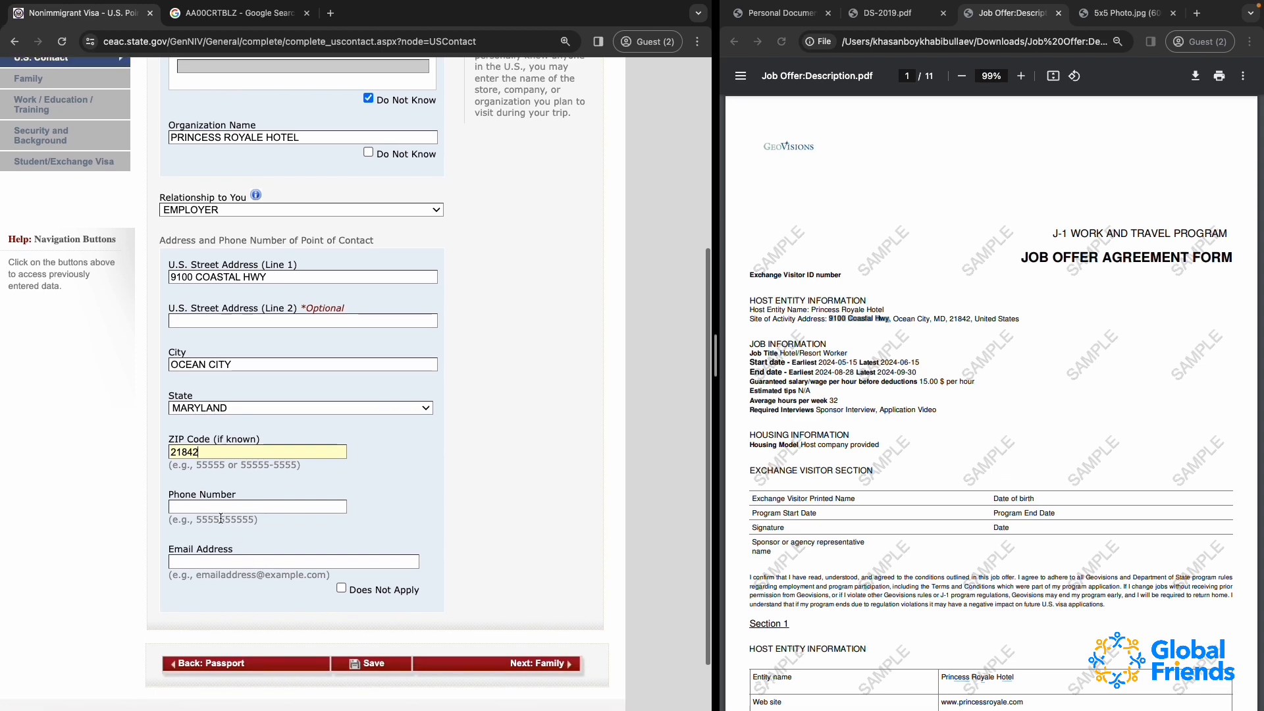
pyautogui.scroll(-2, 1021, 510)
pyautogui.scroll(-7, 1021, 509)
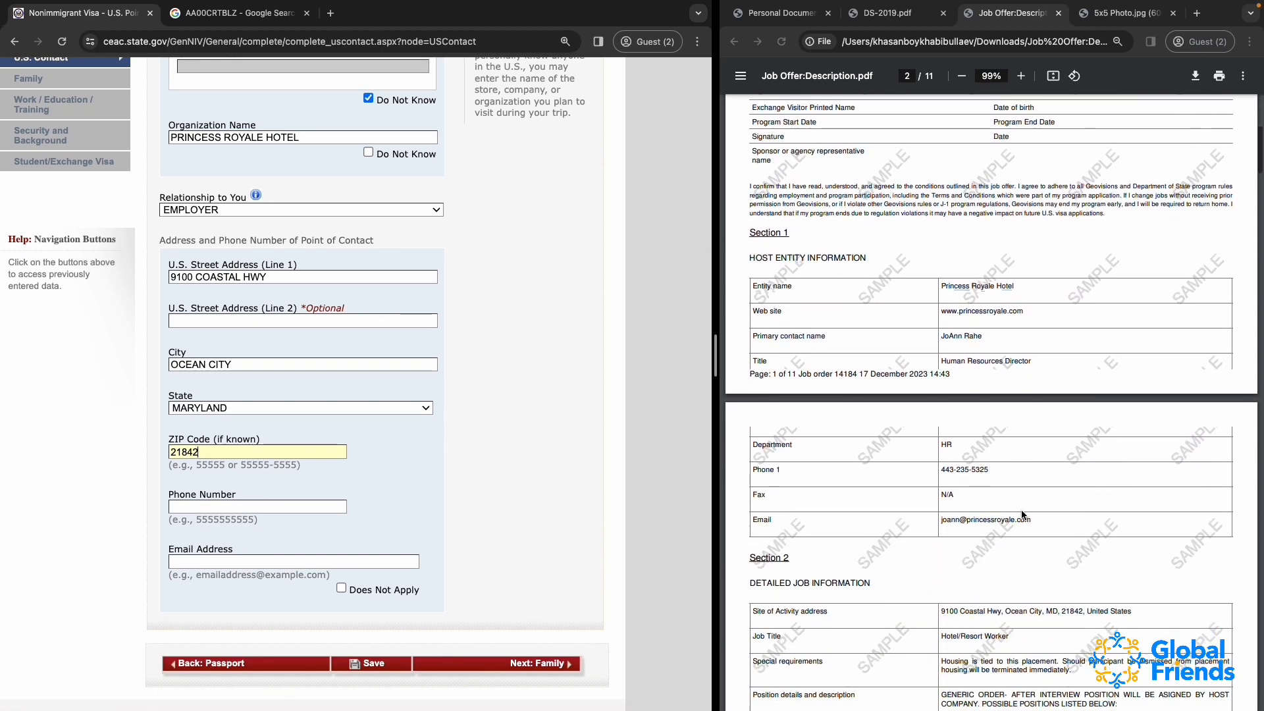
pyautogui.click(946, 469)
pyautogui.moveTo(943, 470); pyautogui.dragTo(1001, 470)
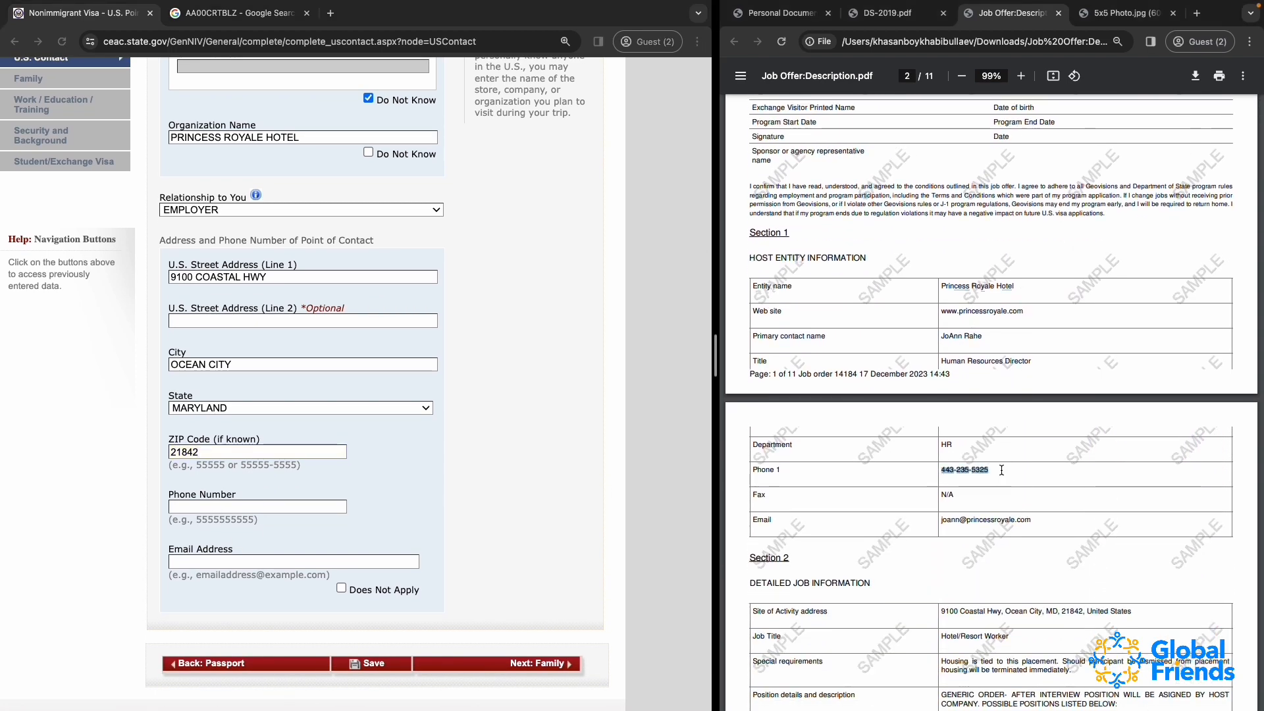
pyautogui.click(191, 507)
pyautogui.hotkey('ctrl', 'v')
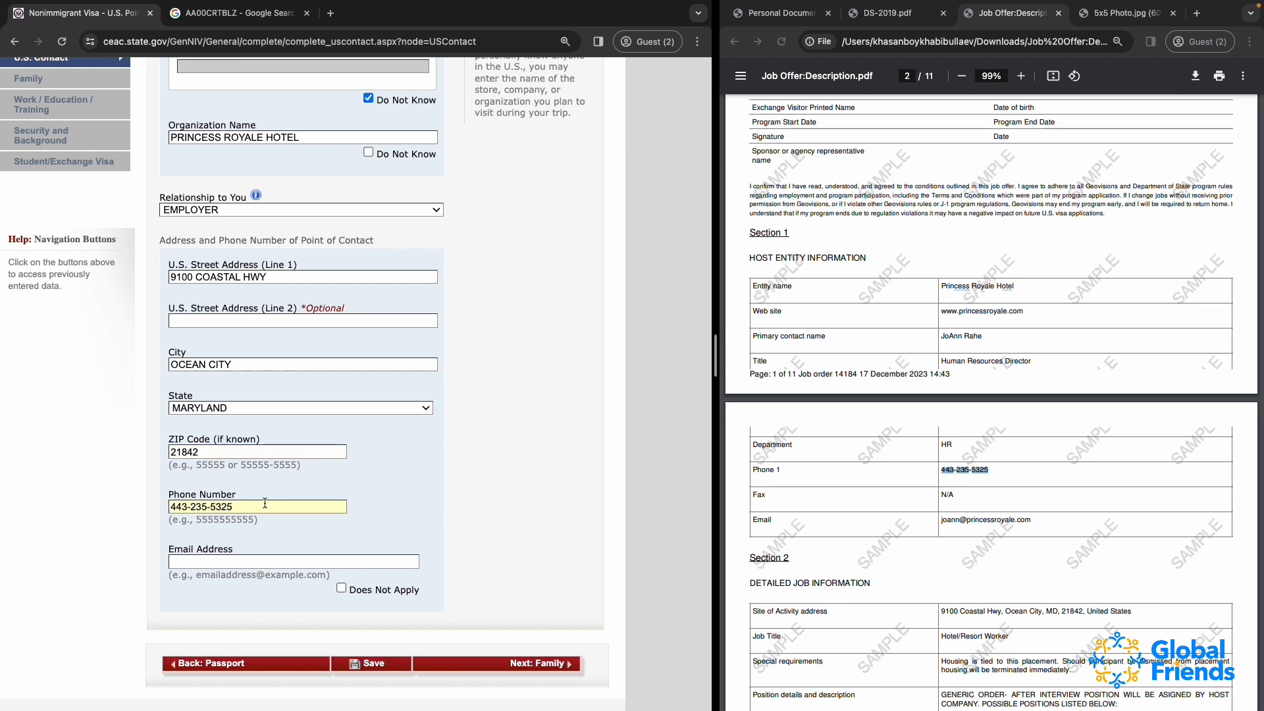
# Copy the host entity's email from the job offer into the point of contact's email address
pyautogui.click(944, 525)
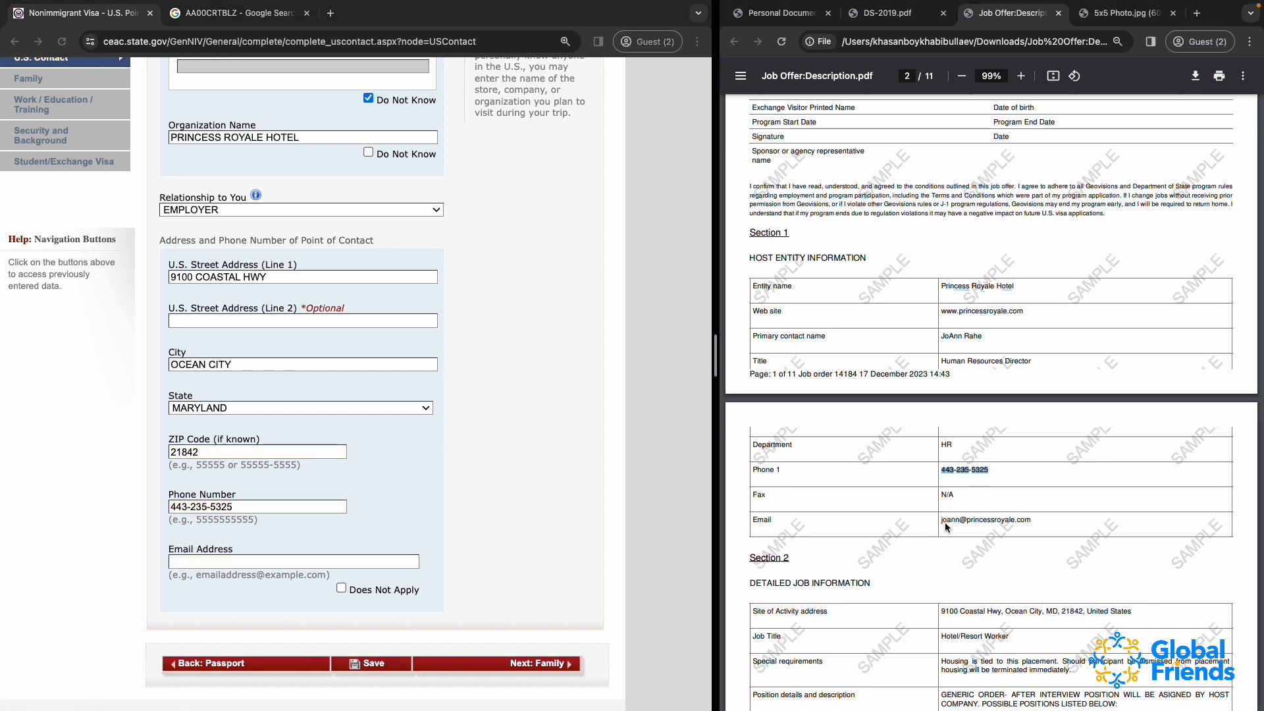
pyautogui.click(942, 520)
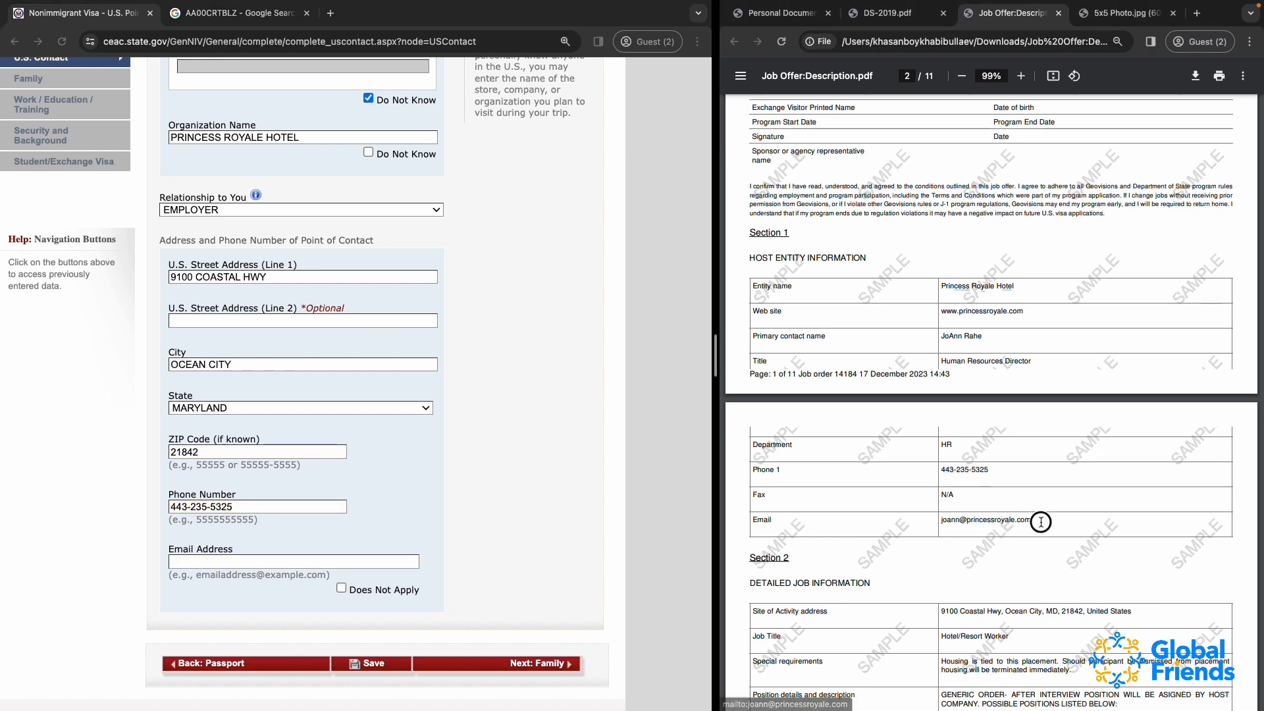
pyautogui.moveTo(1039, 521); pyautogui.dragTo(938, 523)
pyautogui.press('super+c')
pyautogui.click(389, 563)
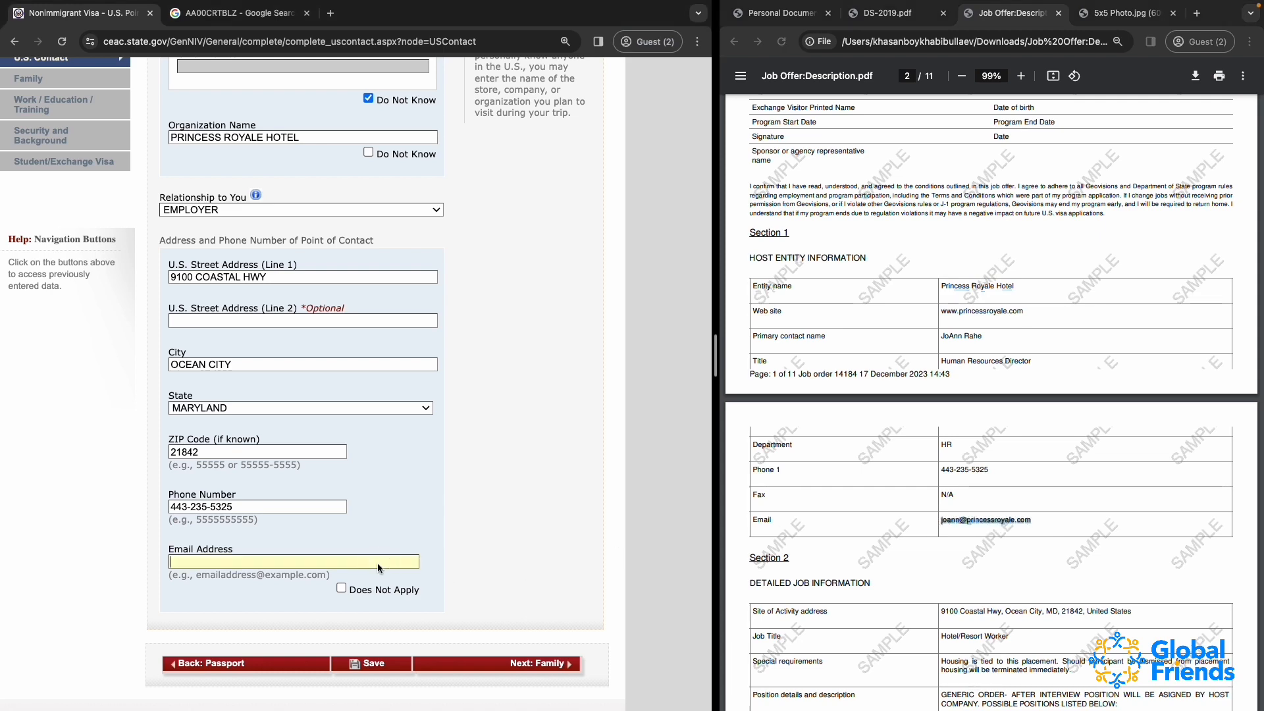
pyautogui.press('super+v')
# Mark the organization name as Do Not Know and copy the primary contact's name from the job offer into the given names
pyautogui.scroll(3, 403, 410)
pyautogui.click(368, 283)
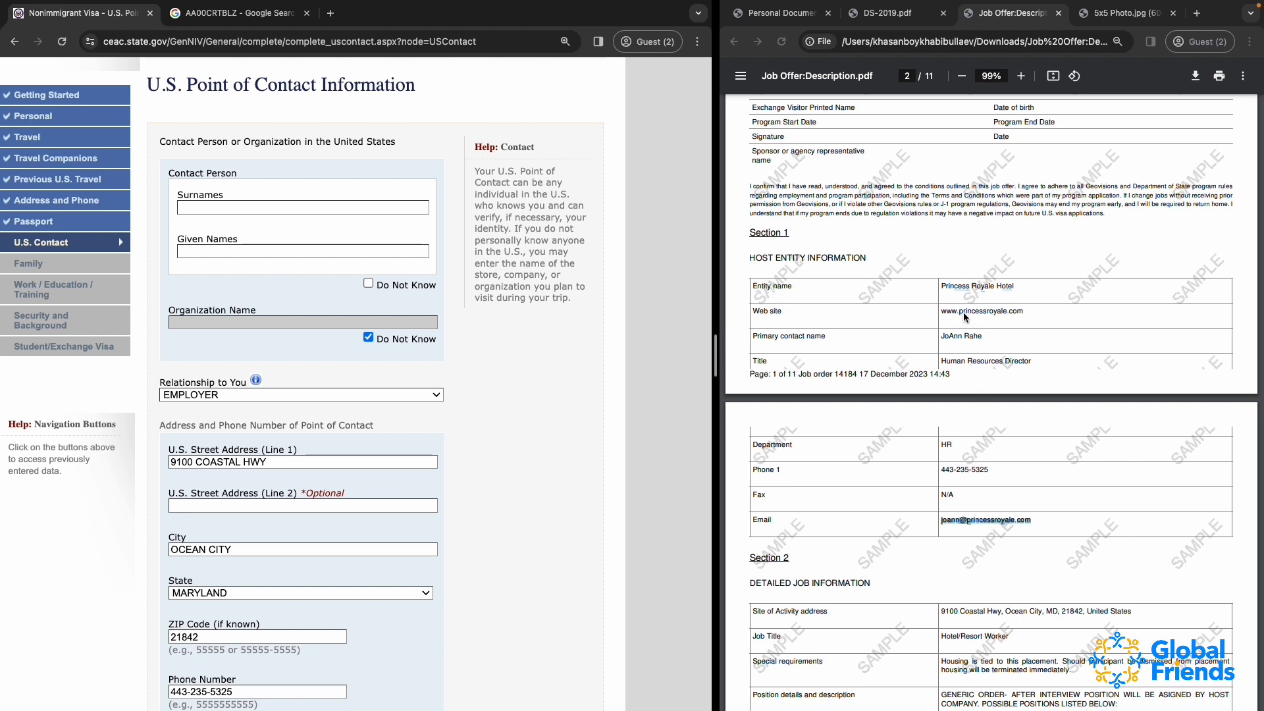
pyautogui.click(947, 345)
pyautogui.moveTo(942, 336); pyautogui.dragTo(982, 337)
pyautogui.click(226, 255)
pyautogui.press('super+v')
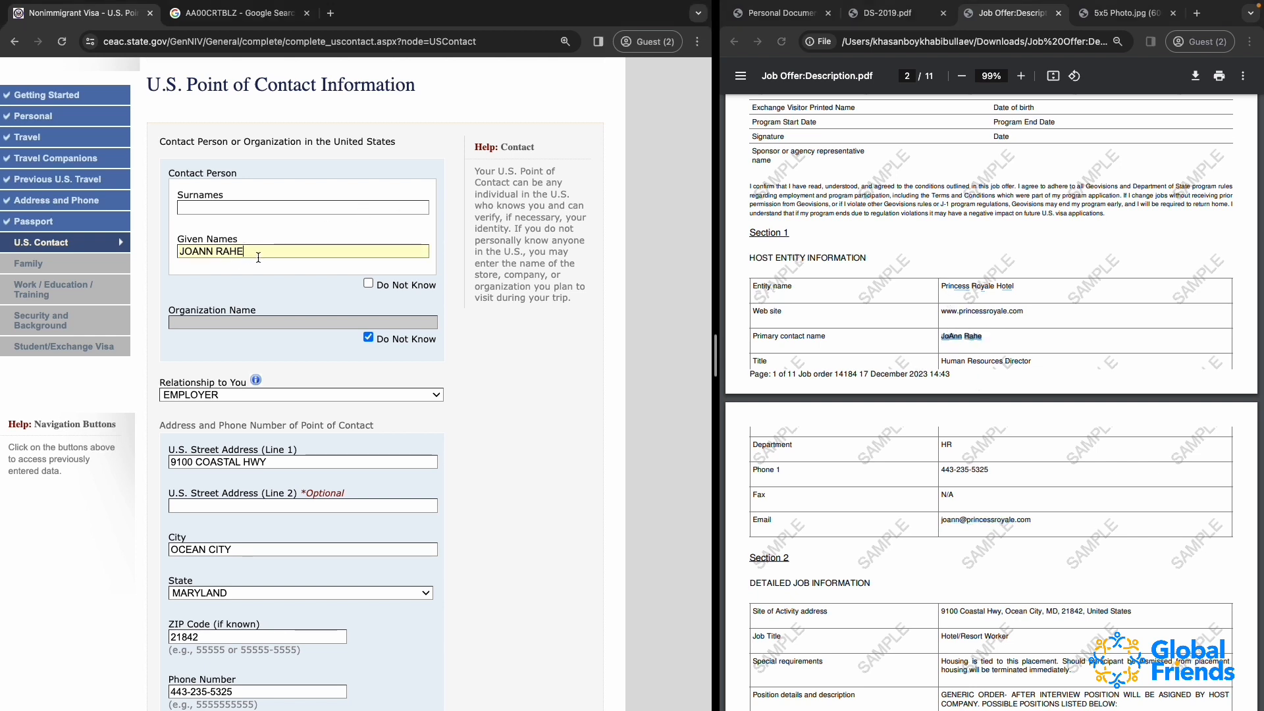
# Split the contact's name between given names and surnames, and mark the contact person as Do Not Know
pyautogui.moveTo(260, 255); pyautogui.dragTo(217, 255)
pyautogui.press('BackSpace')
pyautogui.press('BackSpace')
pyautogui.press('BackSpace')
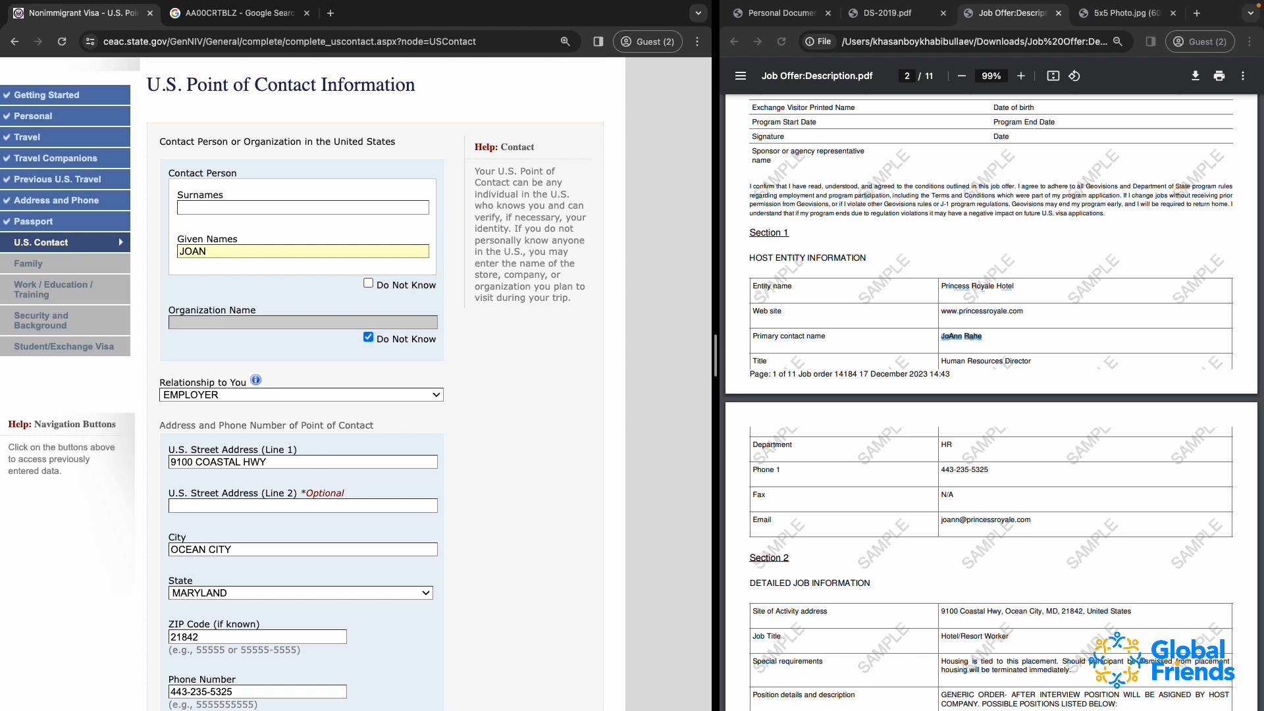
pyautogui.write('N')
pyautogui.click(198, 205)
pyautogui.press('super+v')
pyautogui.scroll(-2, 335, 355)
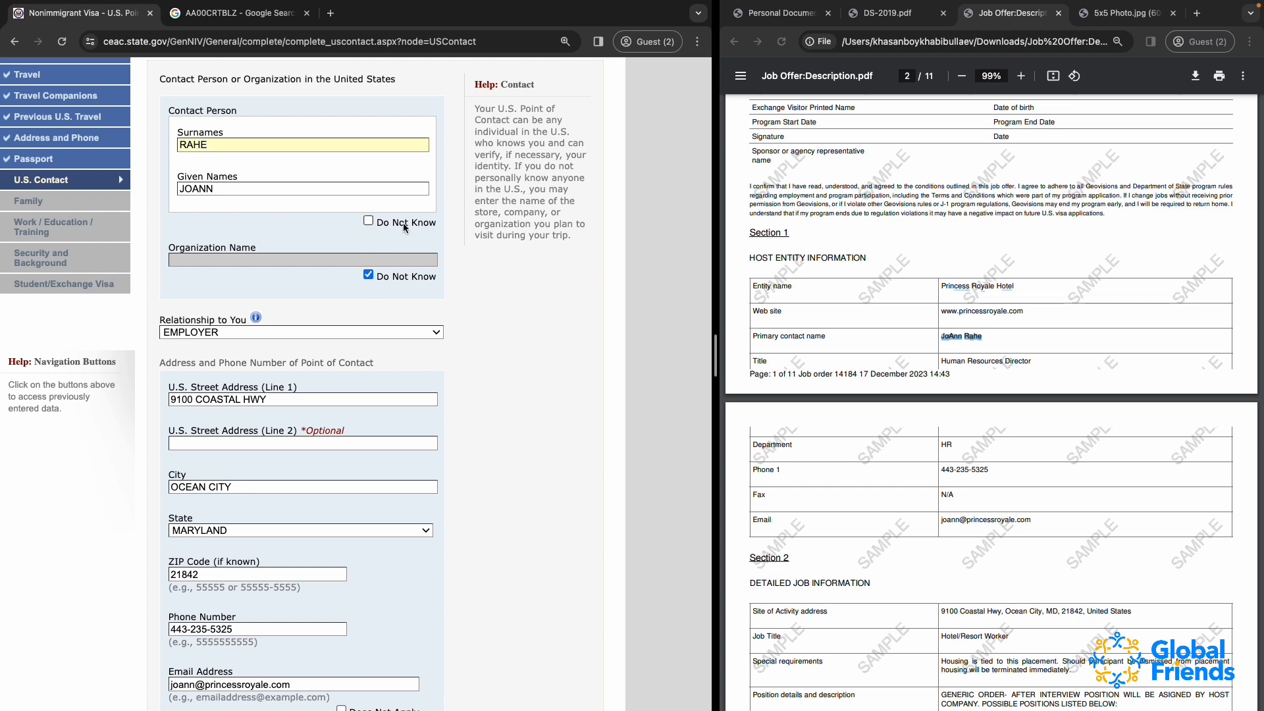
pyautogui.click(368, 221)
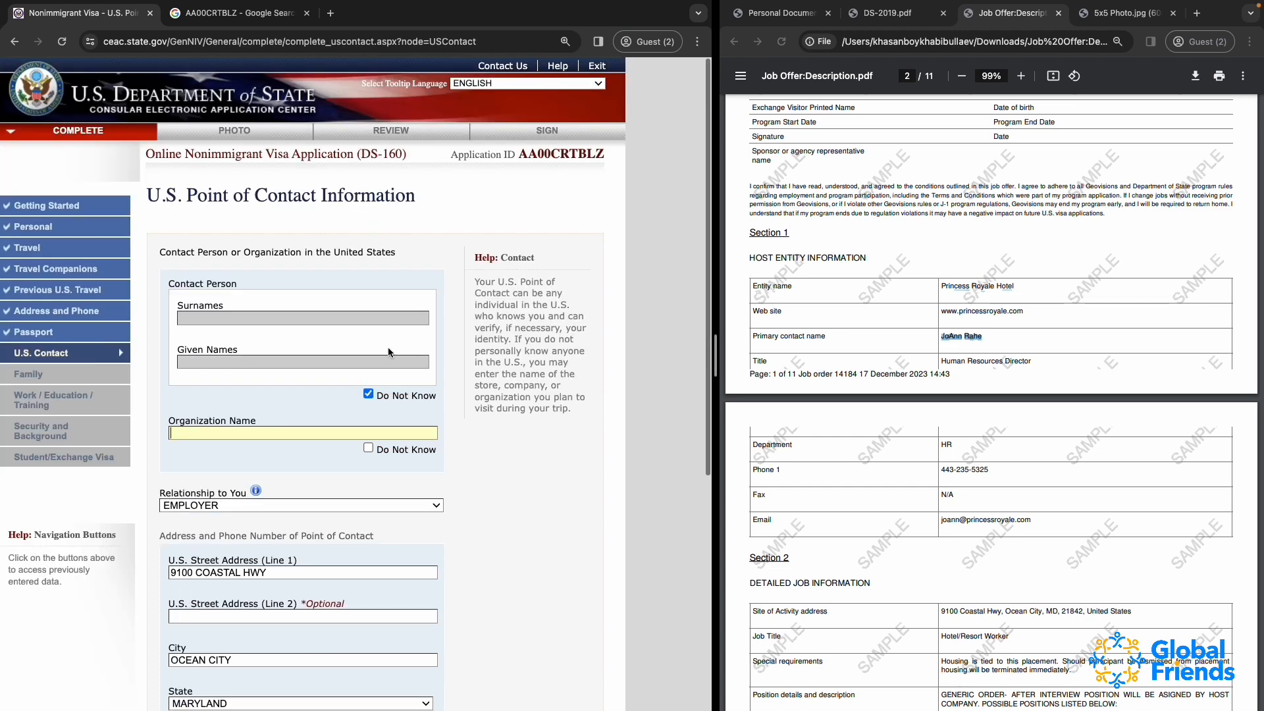
pyautogui.click(302, 410)
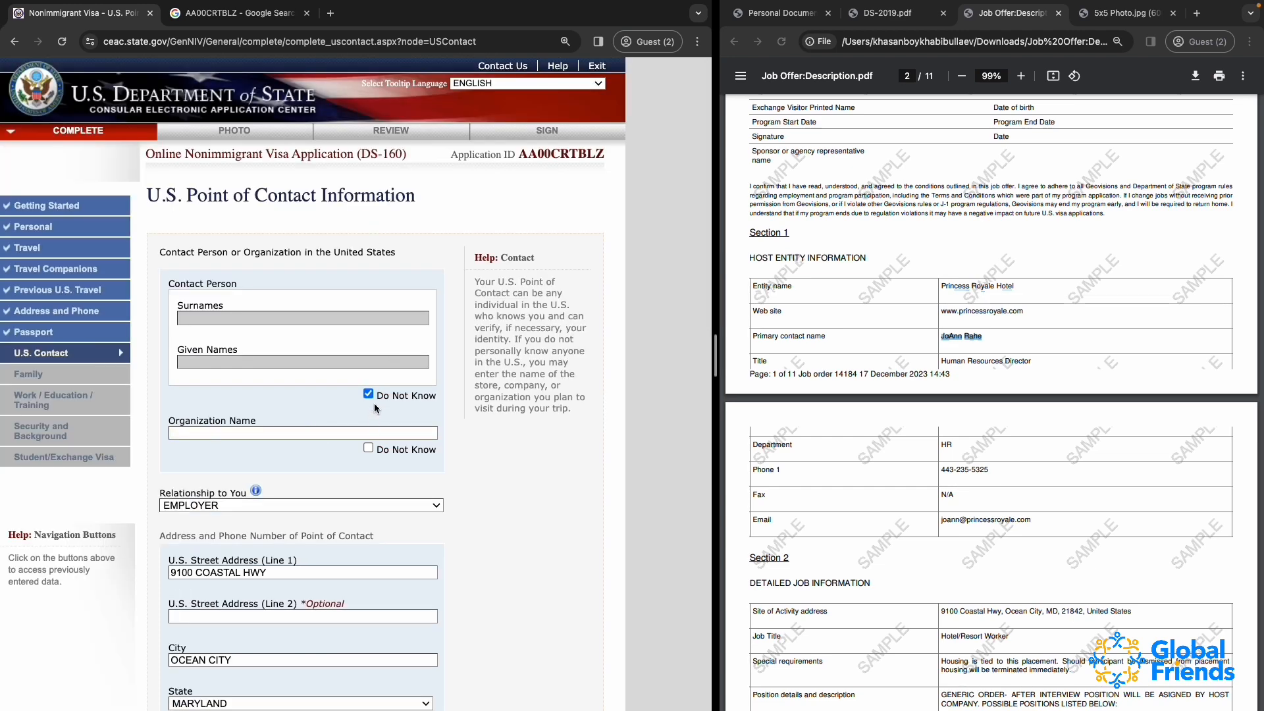
# Mark the organization name as Do Not Know and enter the primary contact's surname and given name from the job offer
pyautogui.click(368, 449)
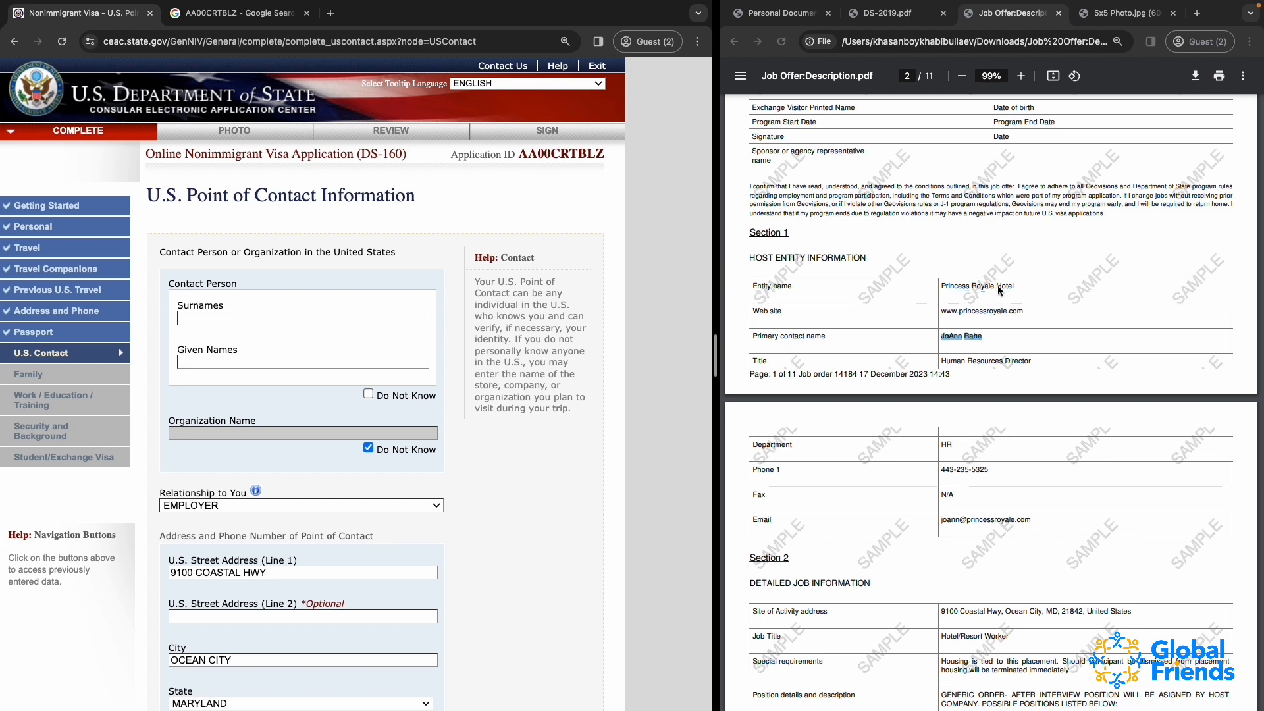
pyautogui.scroll(1, 1005, 329)
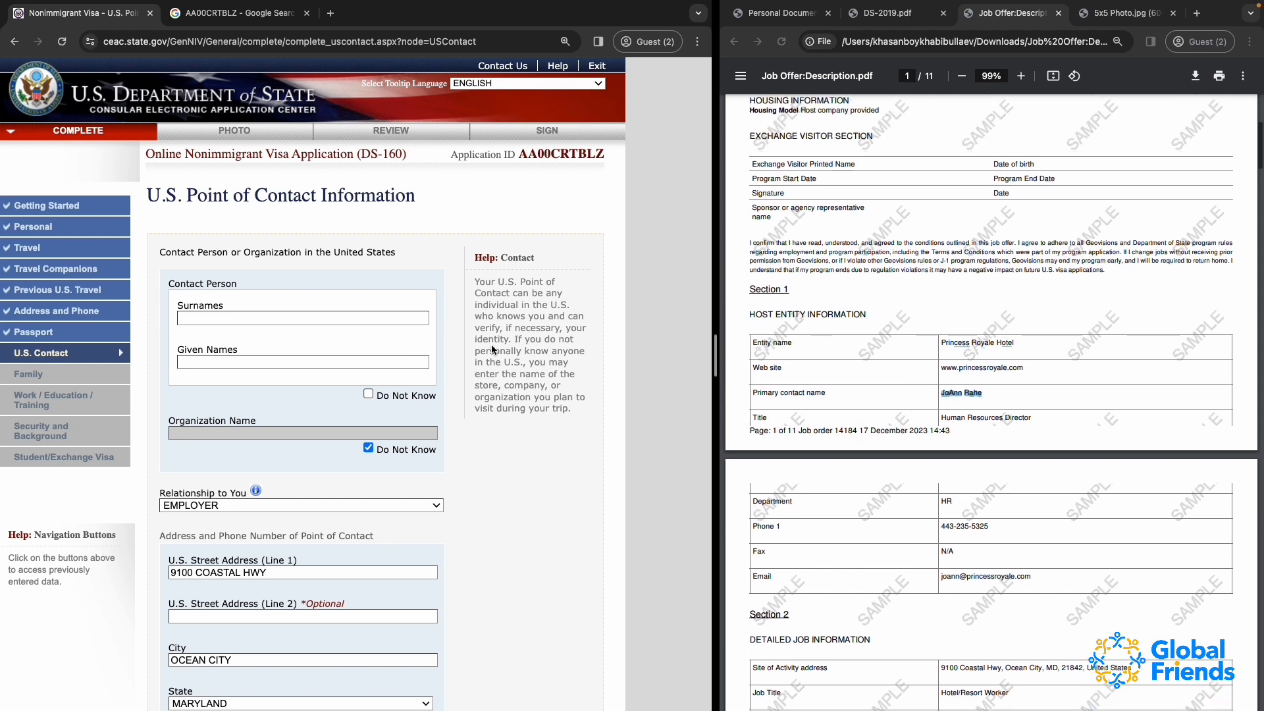
pyautogui.click(943, 393)
pyautogui.moveTo(942, 393); pyautogui.dragTo(1005, 398)
pyautogui.click(294, 319)
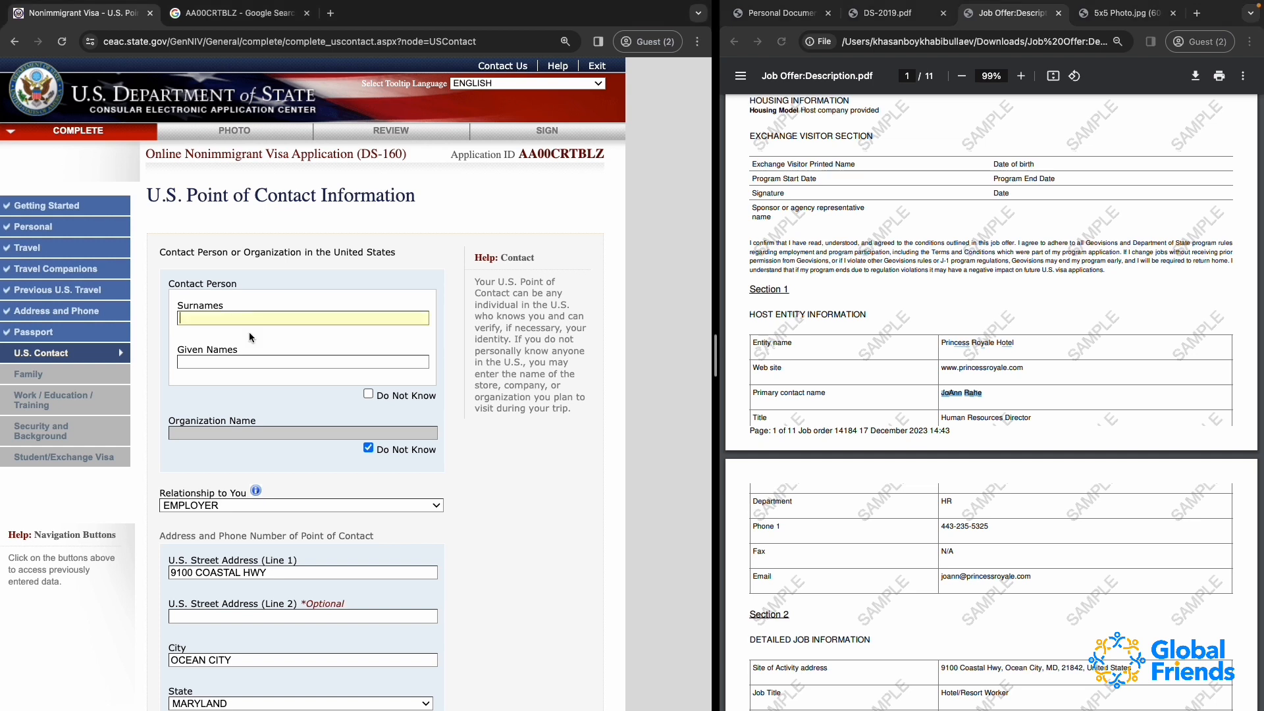
pyautogui.hotkey('ctrl', 'v')
pyautogui.doubleClick(227, 362)
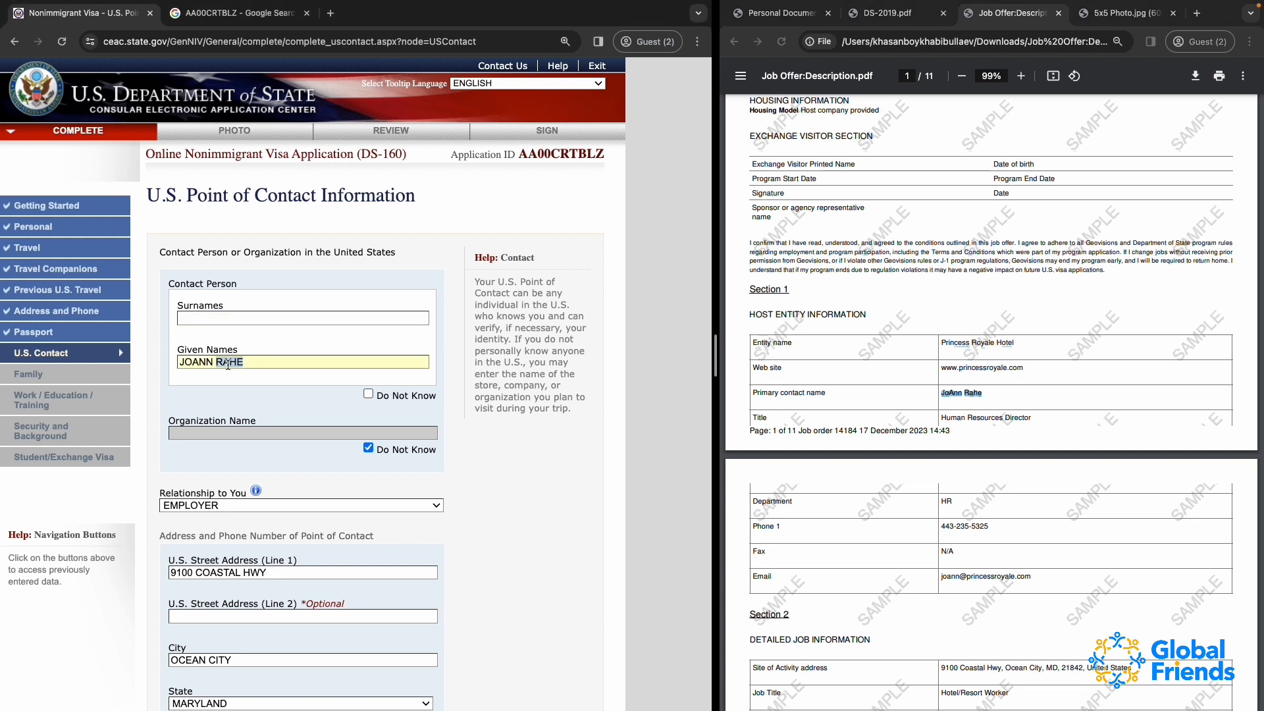
pyautogui.hotkey('ctrl', 'x')
pyautogui.hotkey('ctrl', 'v')
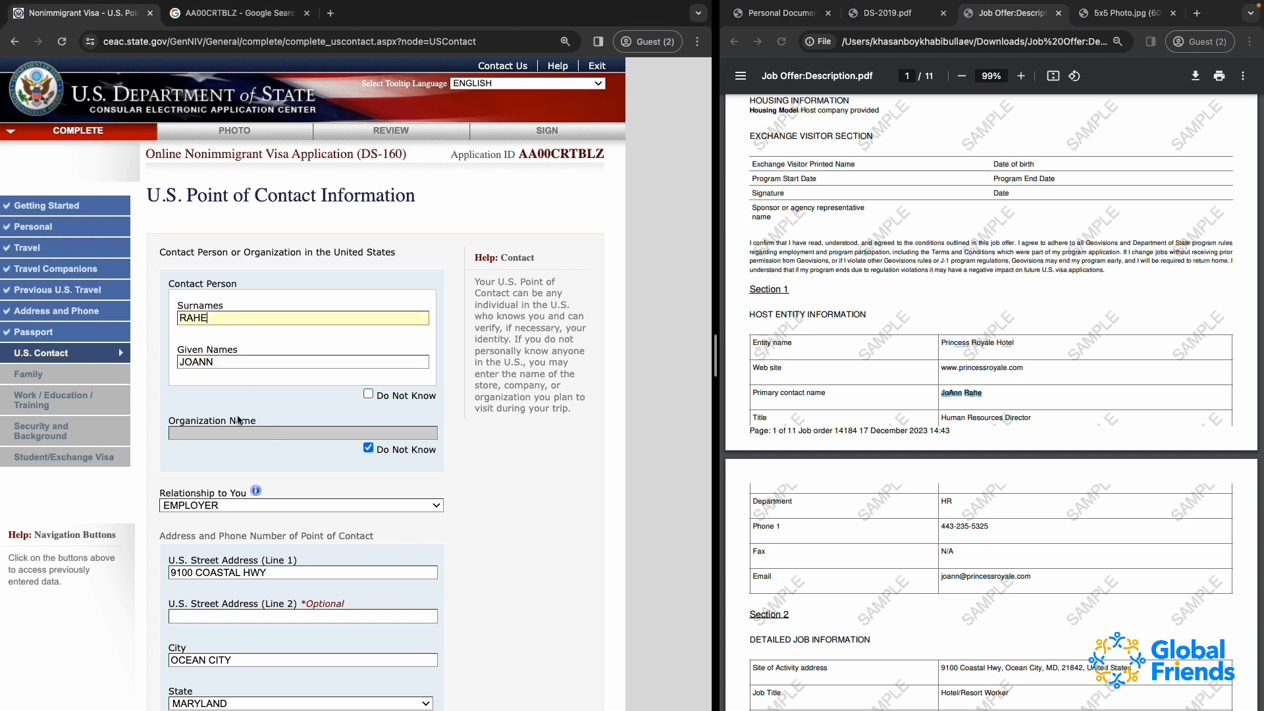
# Try to save the U.S. point of contact page and examine the reported validation errors
pyautogui.scroll(-3, 424, 556)
pyautogui.scroll(-3, 424, 556)
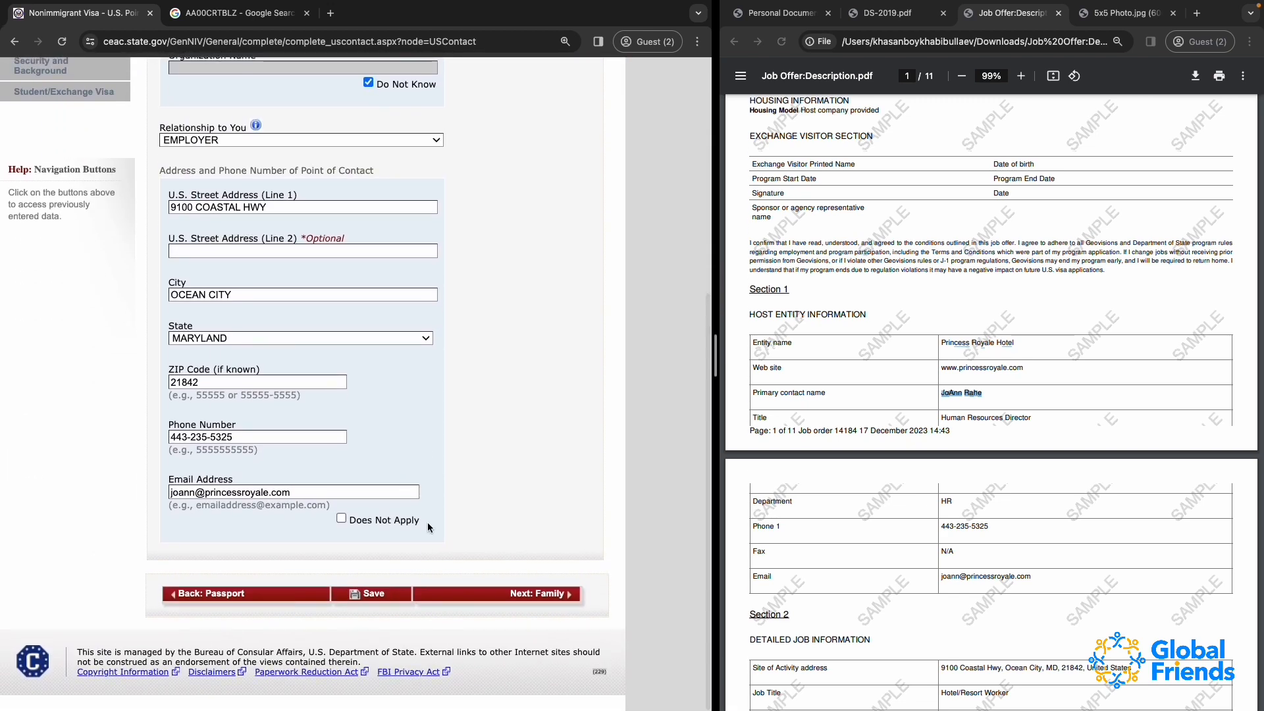
pyautogui.click(368, 594)
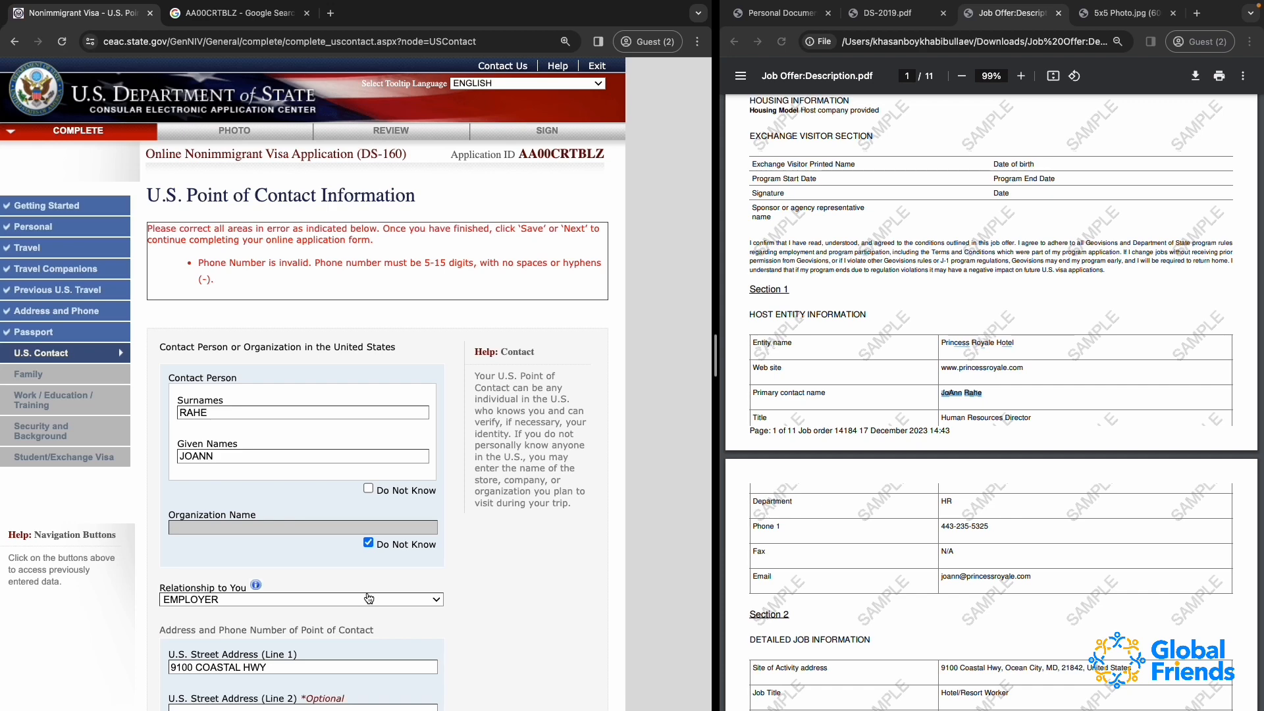
pyautogui.scroll(-1, 273, 345)
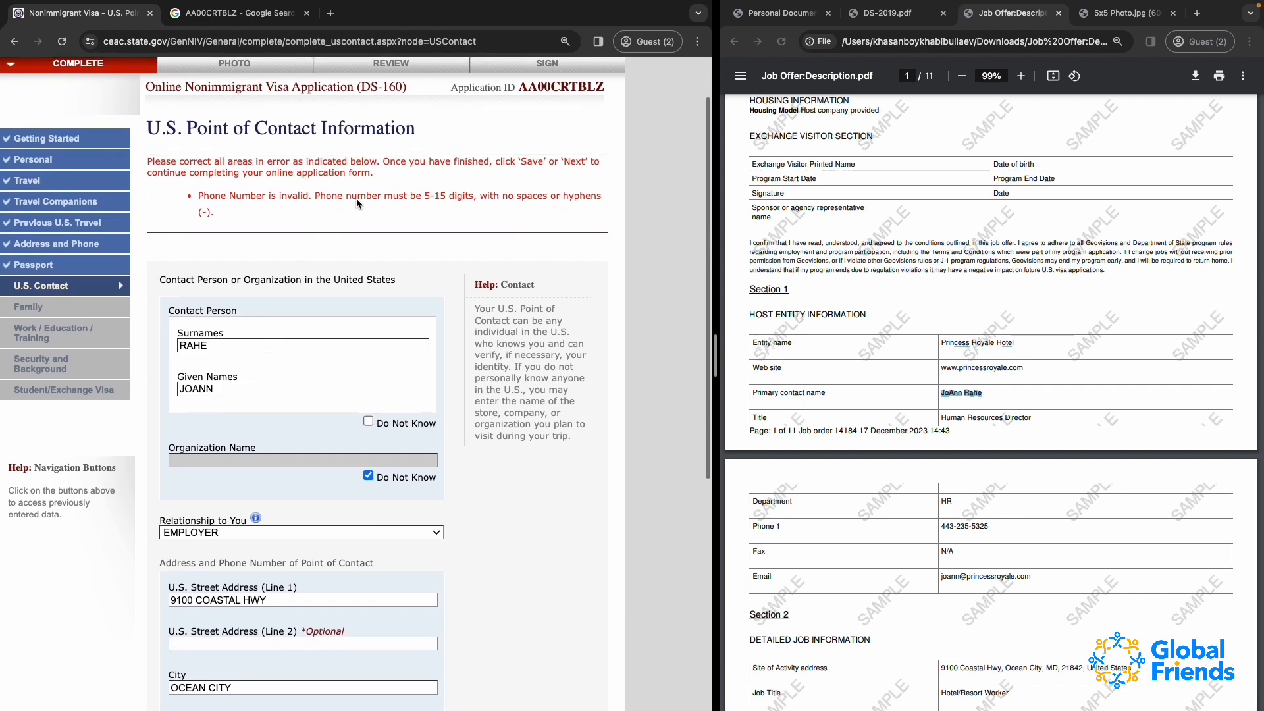
pyautogui.scroll(-1, 327, 220)
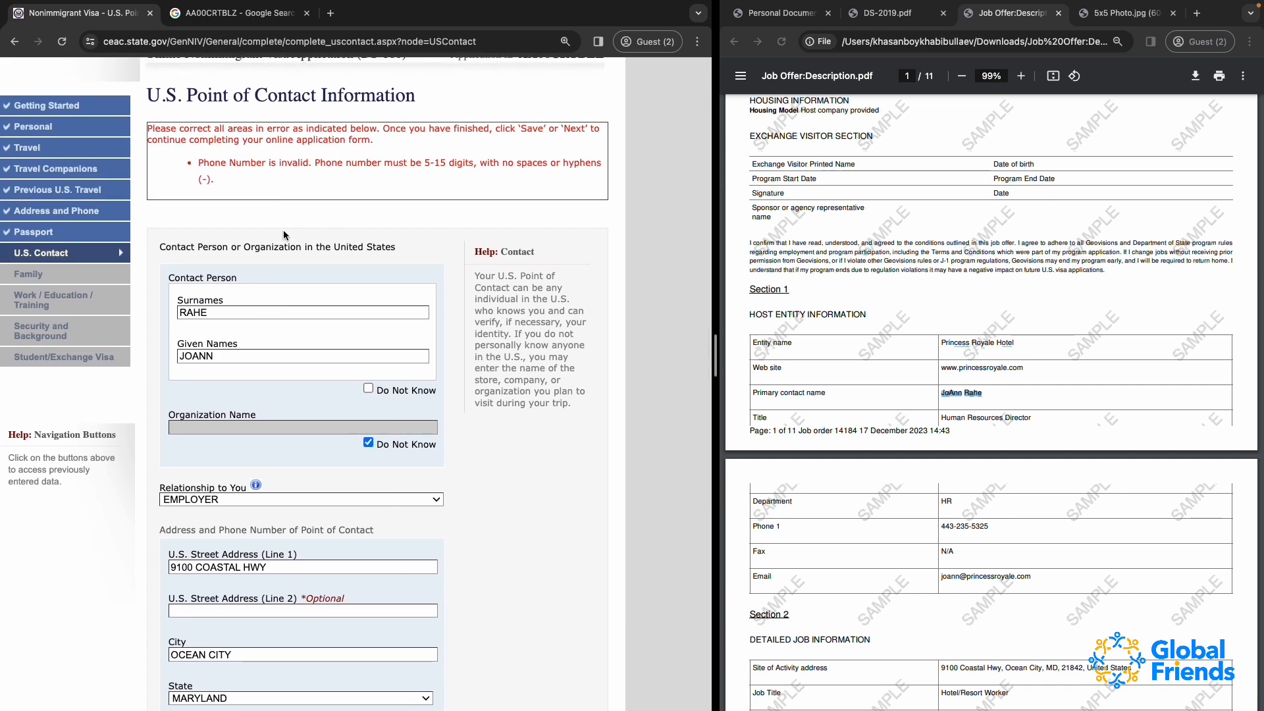
pyautogui.scroll(3, 284, 235)
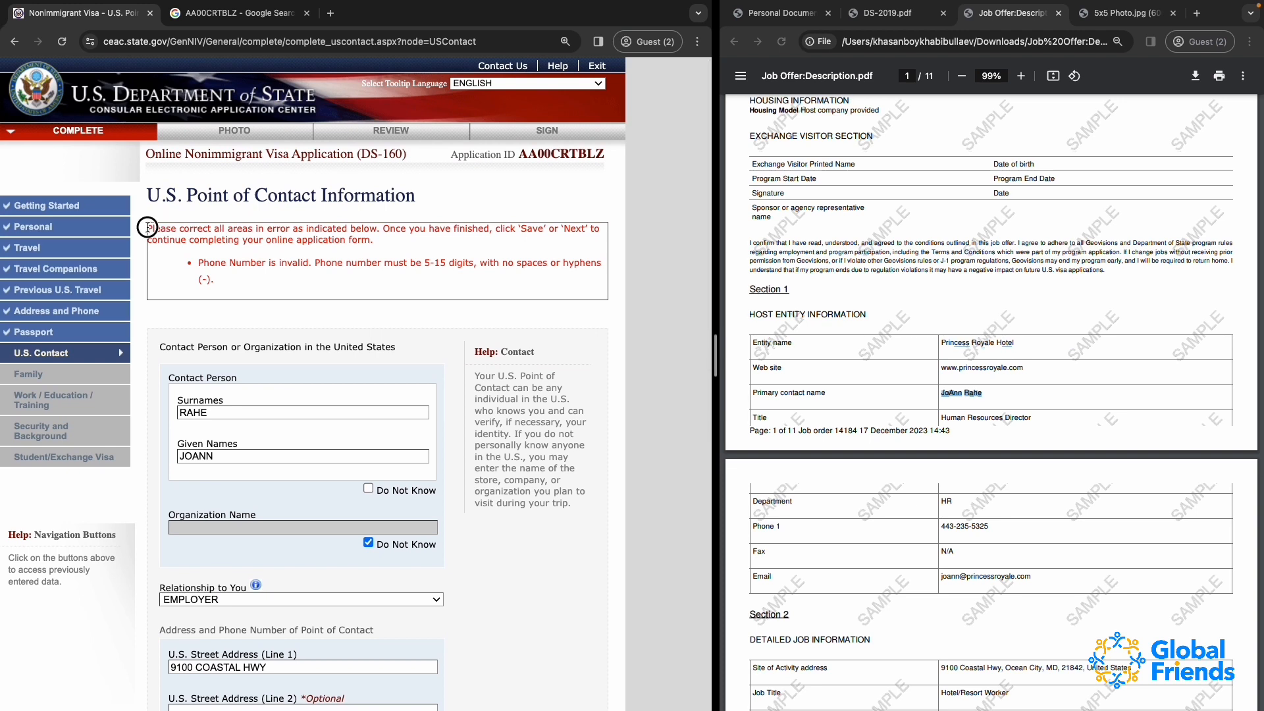
pyautogui.moveTo(147, 227); pyautogui.dragTo(323, 285)
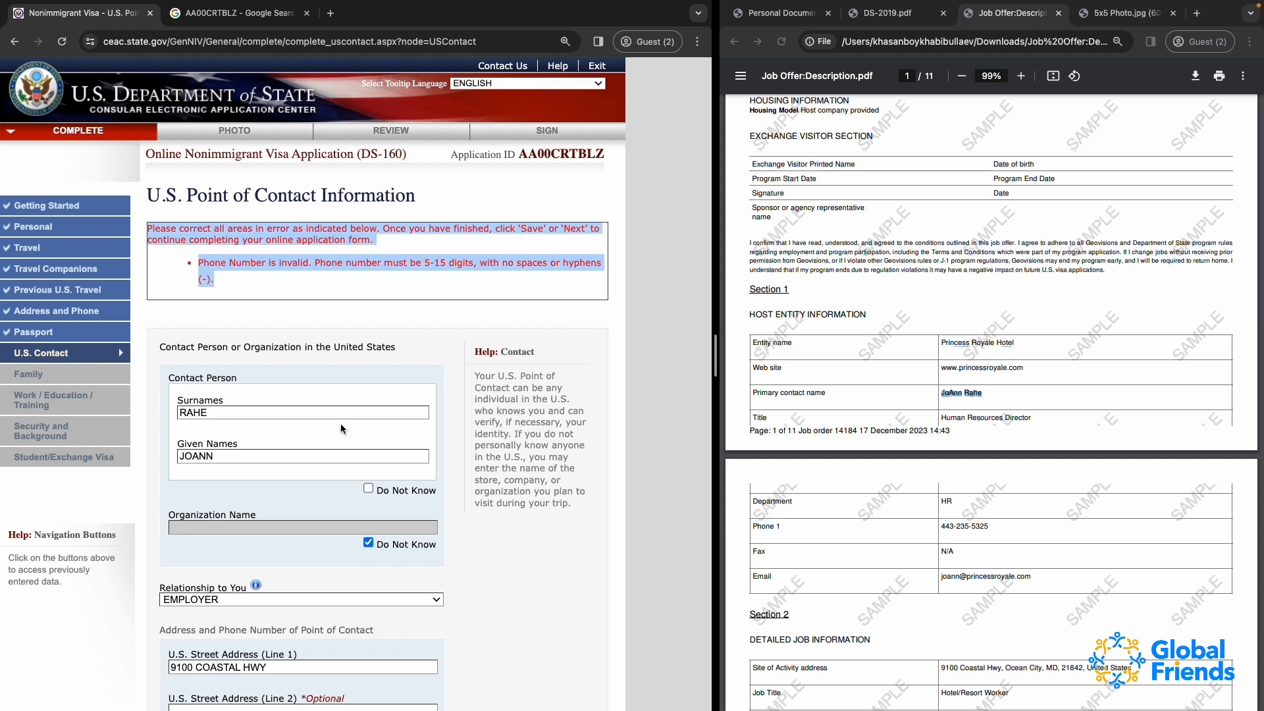
pyautogui.click(250, 275)
pyautogui.click(209, 264)
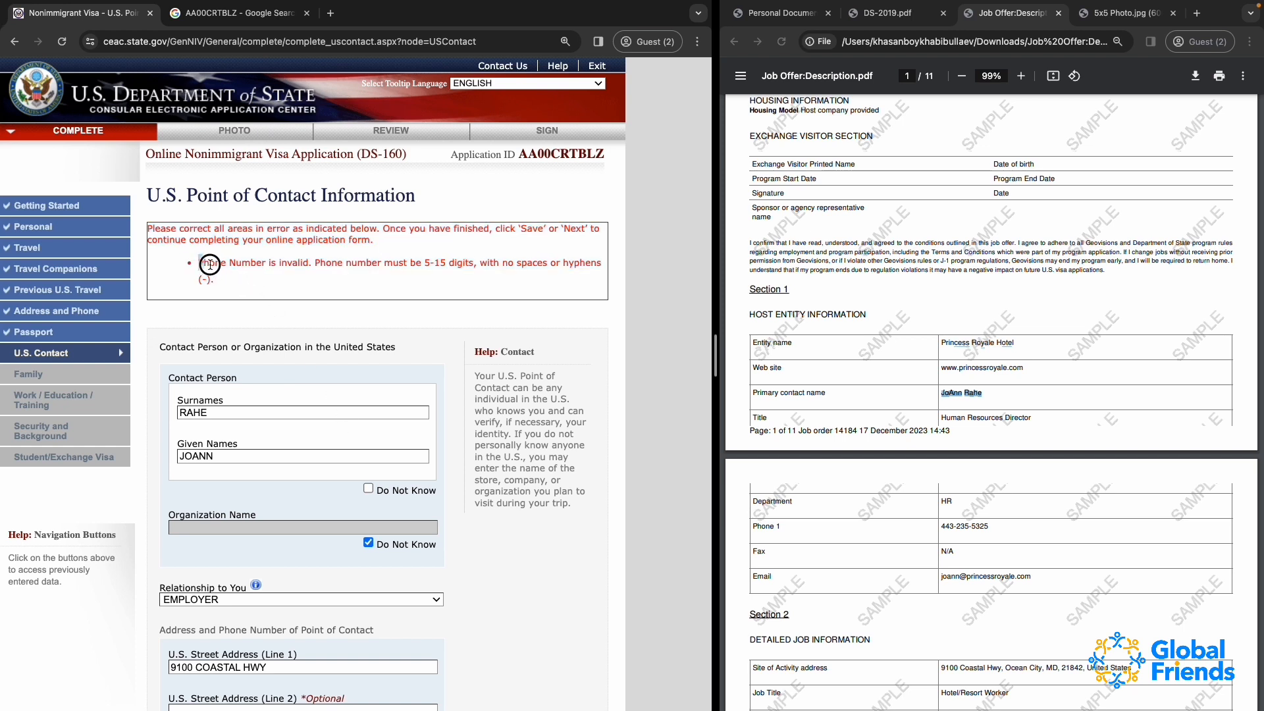
pyautogui.tripleClick(210, 264)
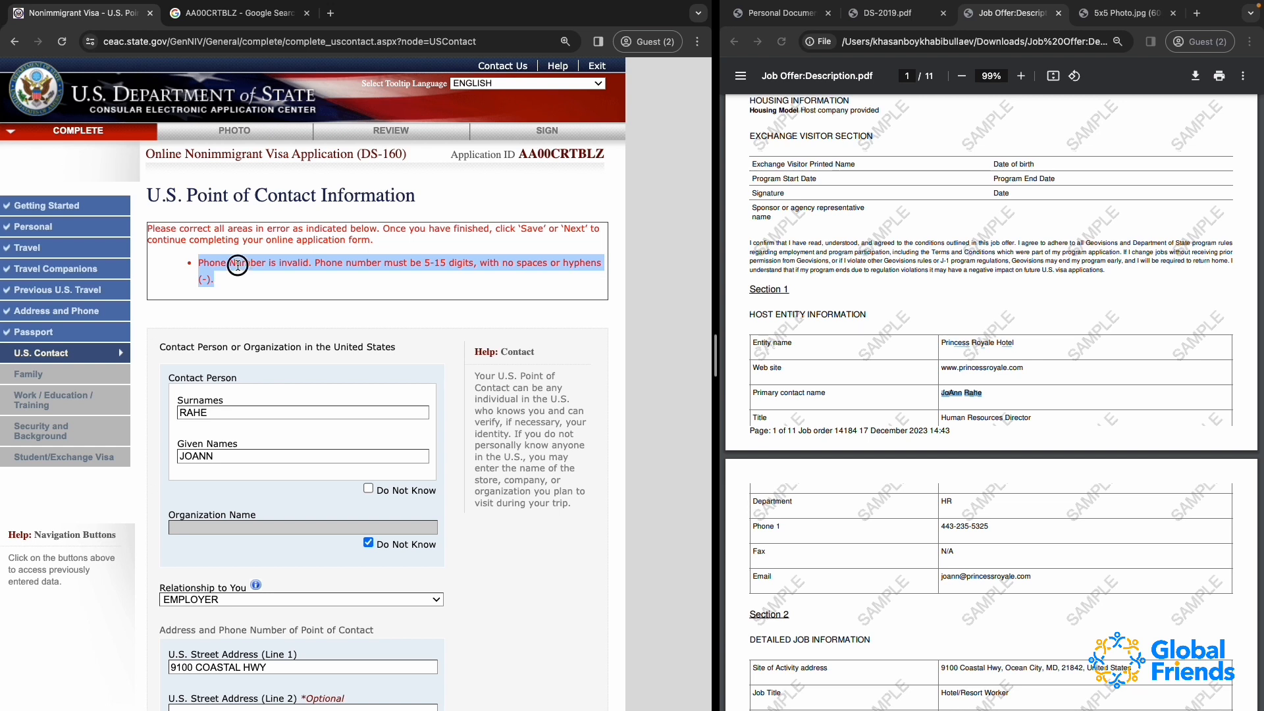
pyautogui.click(238, 266)
pyautogui.moveTo(328, 261); pyautogui.dragTo(487, 285)
pyautogui.click(523, 280)
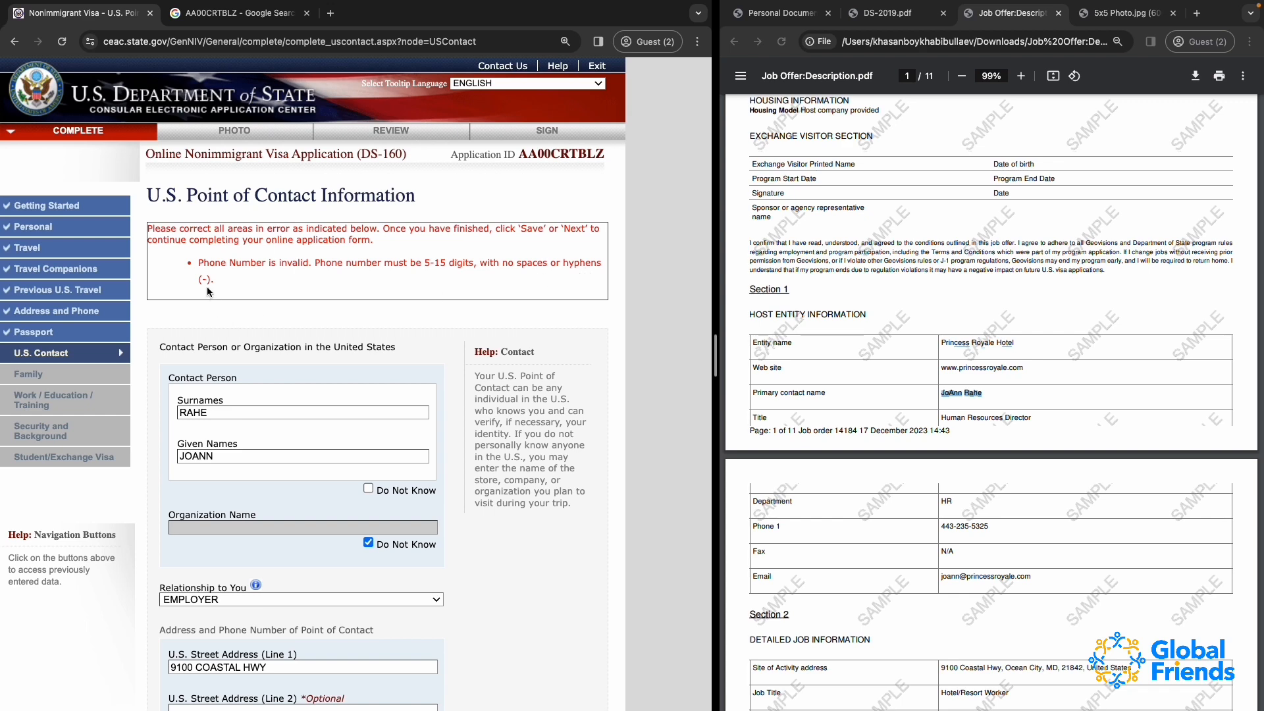
pyautogui.moveTo(203, 281); pyautogui.dragTo(206, 283)
# Remove the hyphens from the point of contact's phone number
pyautogui.scroll(-6, 235, 290)
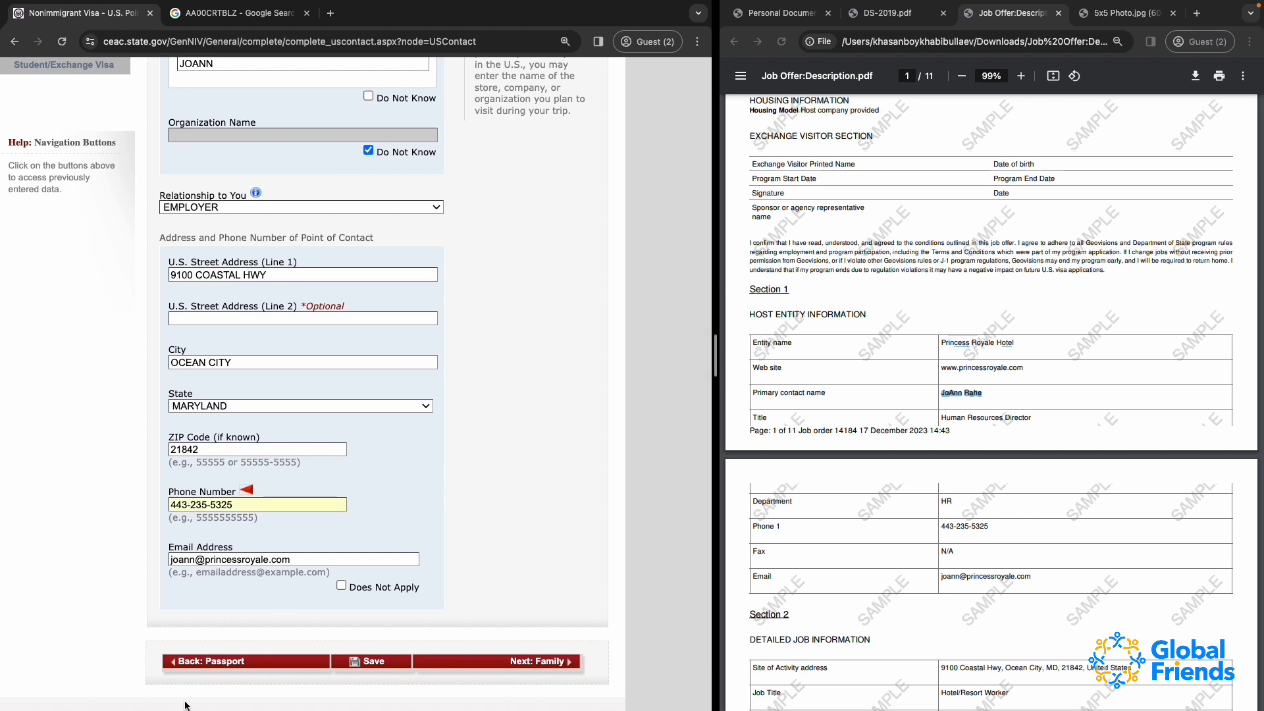
pyautogui.press('BackSpace')
pyautogui.press('Right')
pyautogui.press('Right')
pyautogui.press('BackSpace')
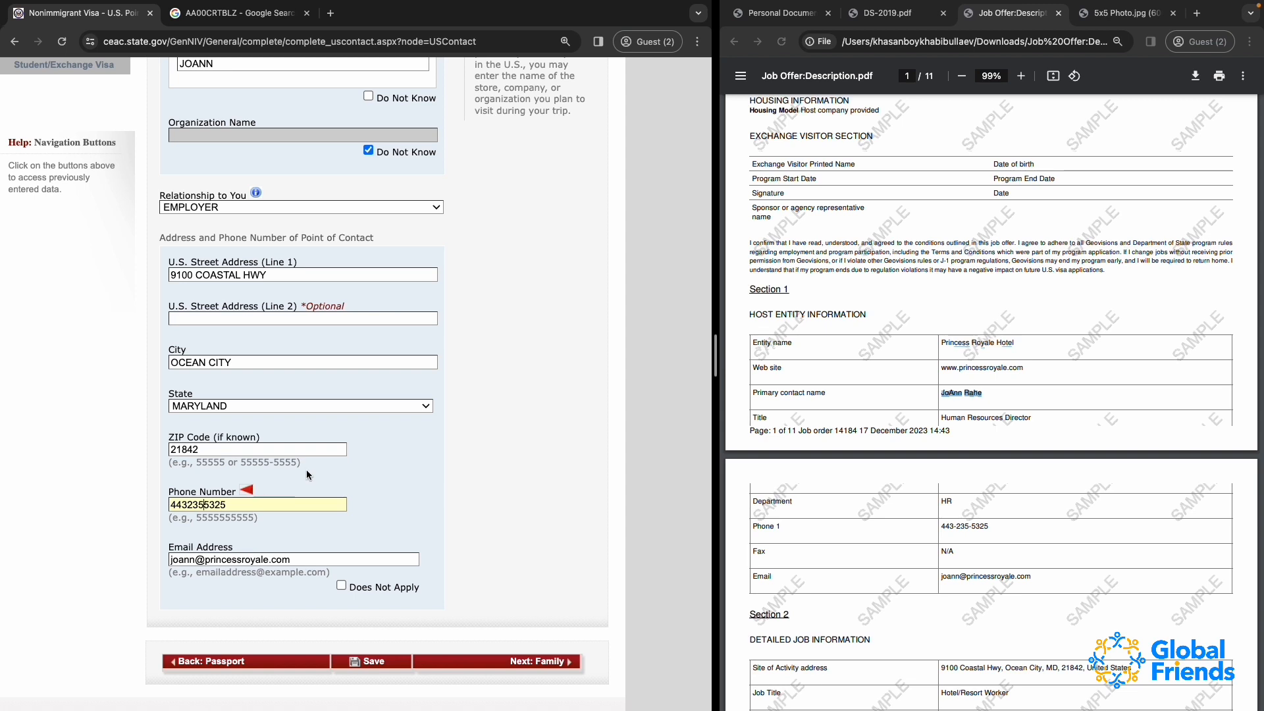
# Save the application and continue to the Family section
pyautogui.scroll(1, 307, 474)
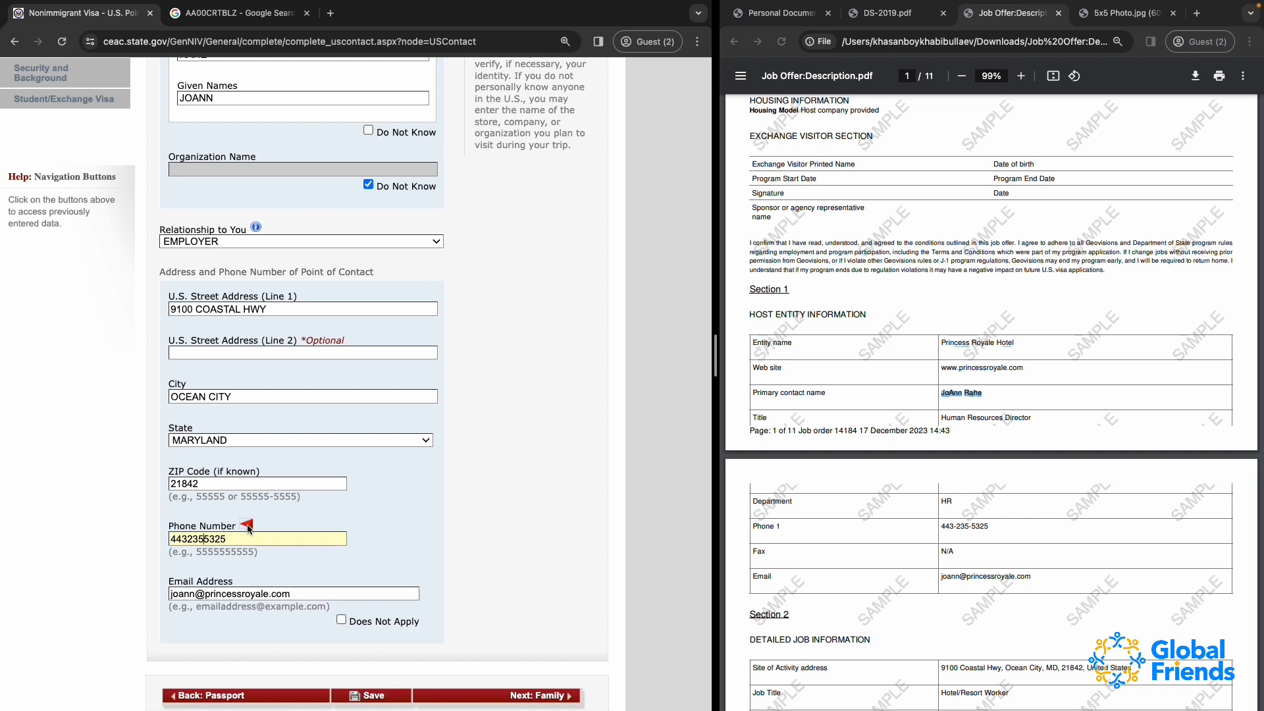
pyautogui.scroll(-3, 250, 553)
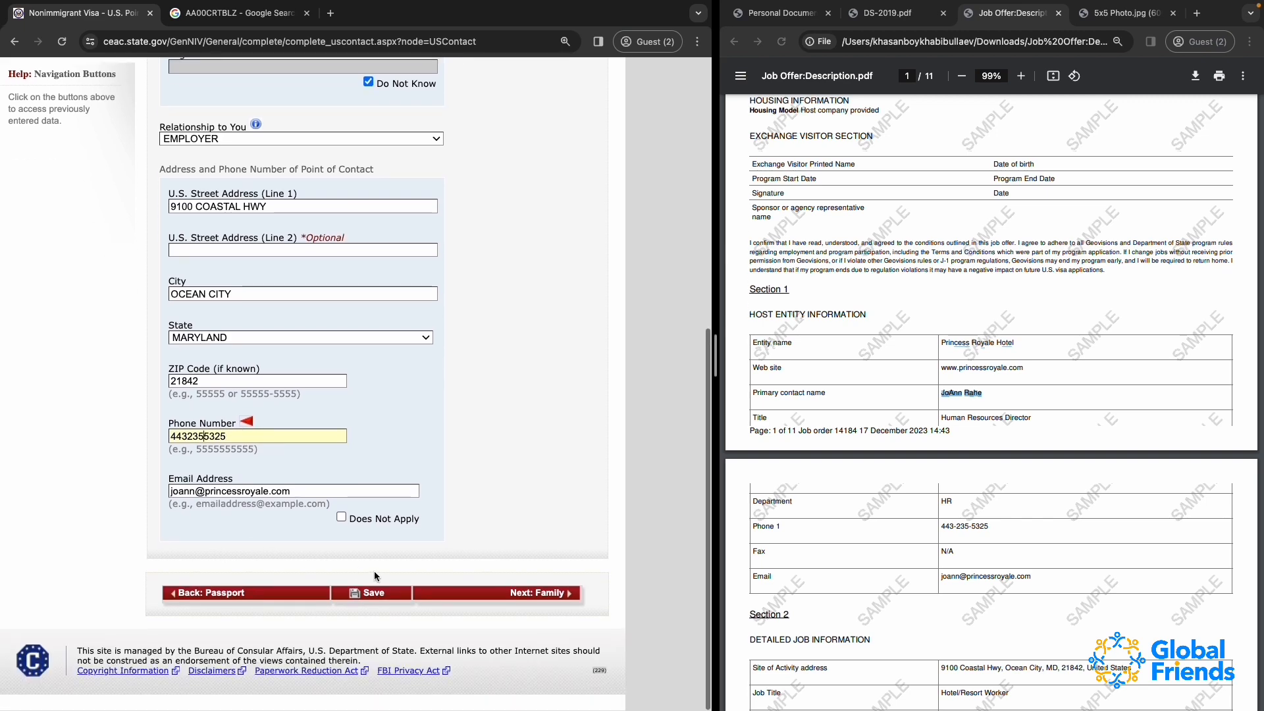
pyautogui.click(372, 595)
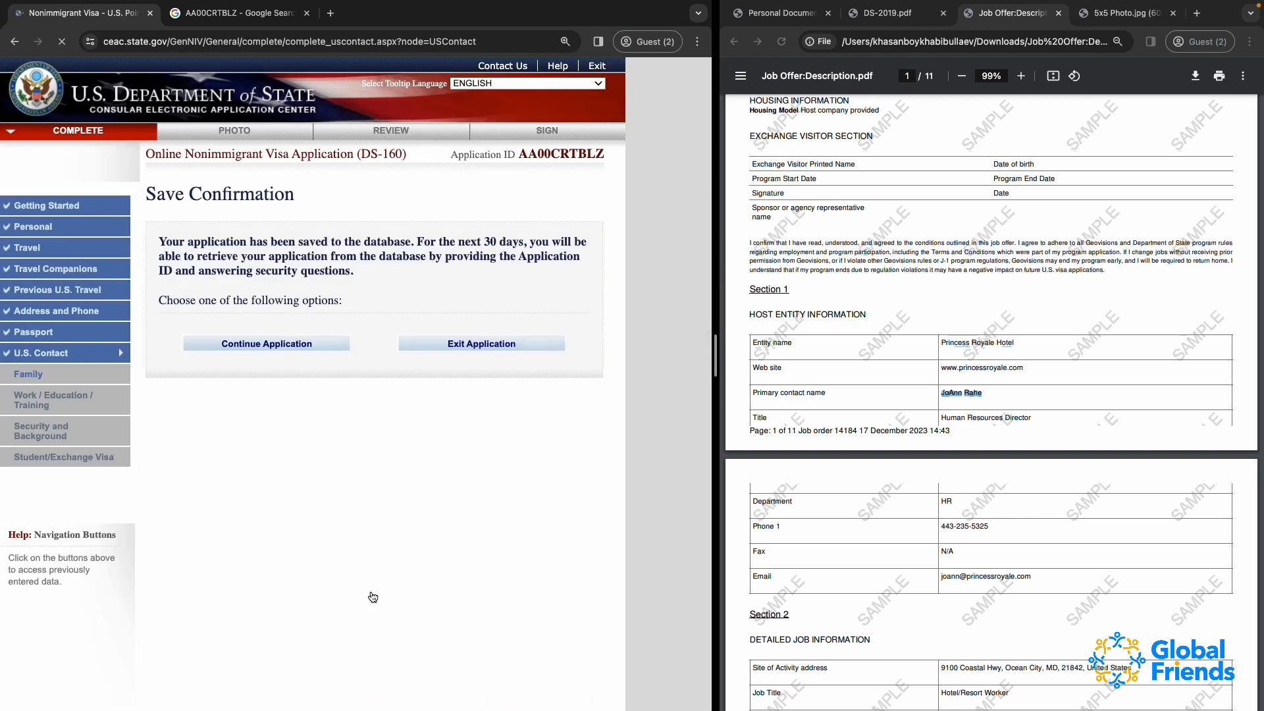
pyautogui.click(300, 349)
pyautogui.scroll(-5, 302, 349)
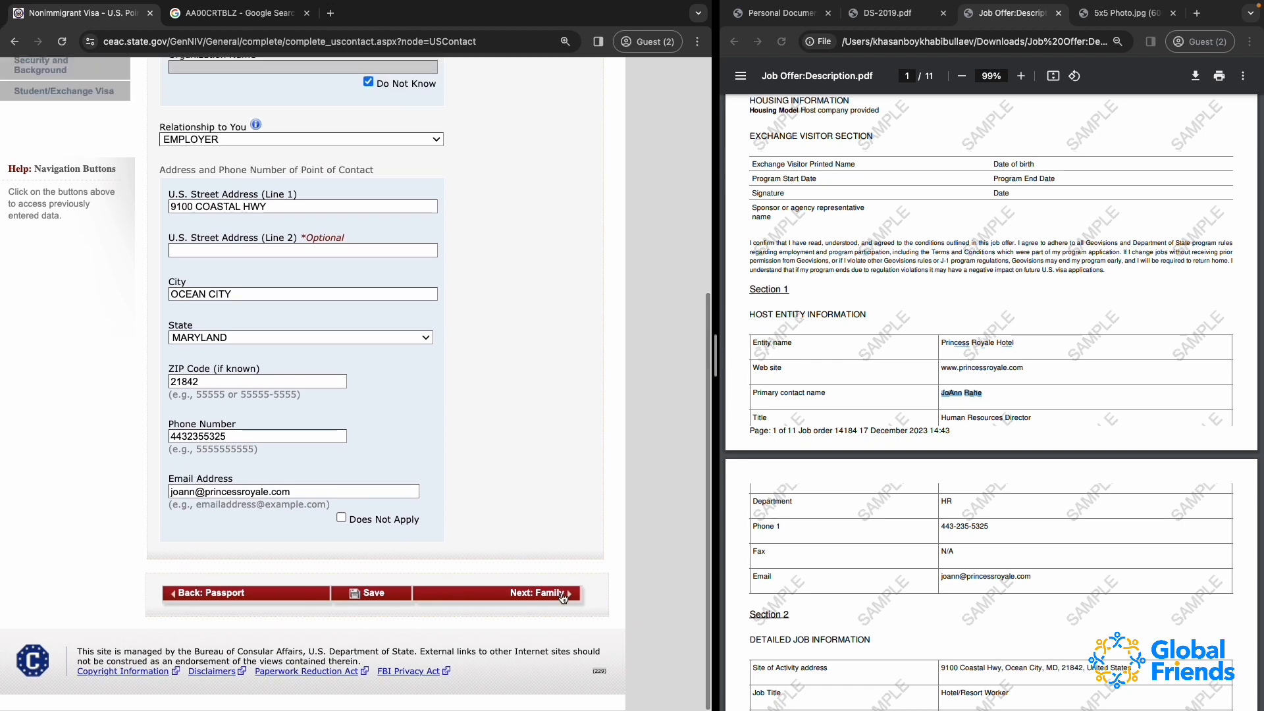
pyautogui.click(555, 599)
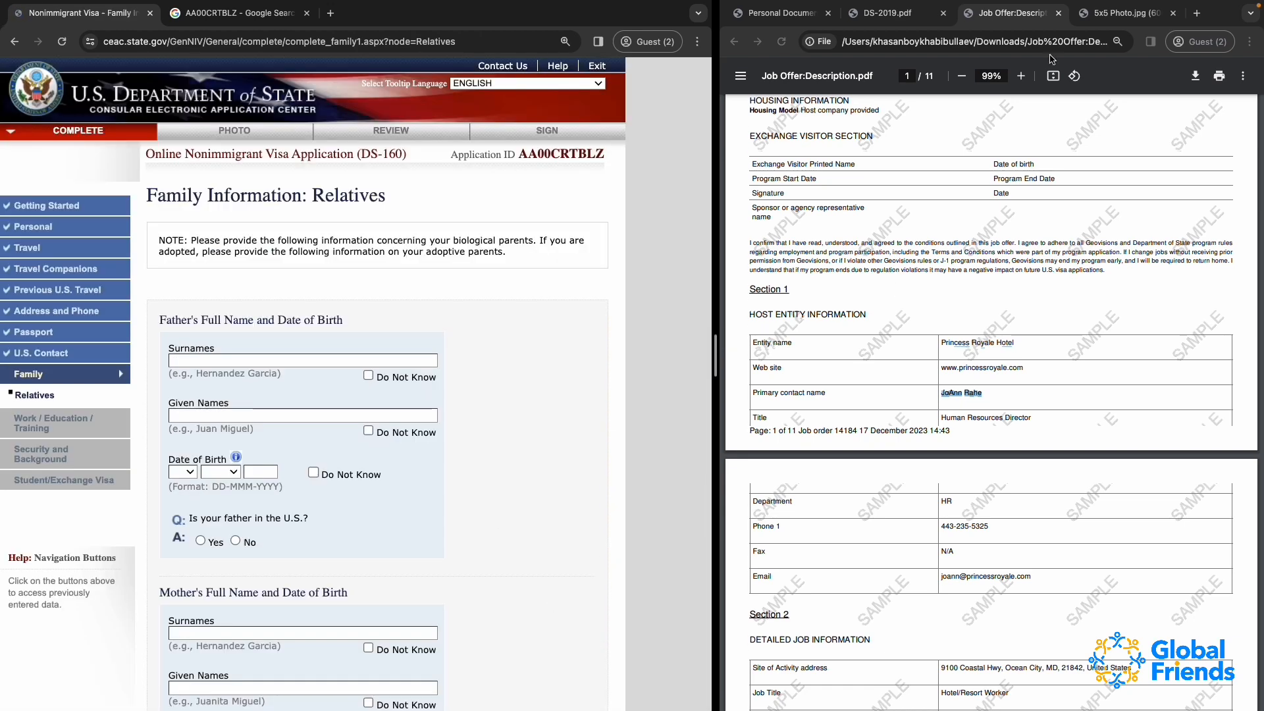
# Open Personal Documents.pdf and fill the father's surnames with the example shown beneath the field, without its prefix and brackets
pyautogui.click(780, 13)
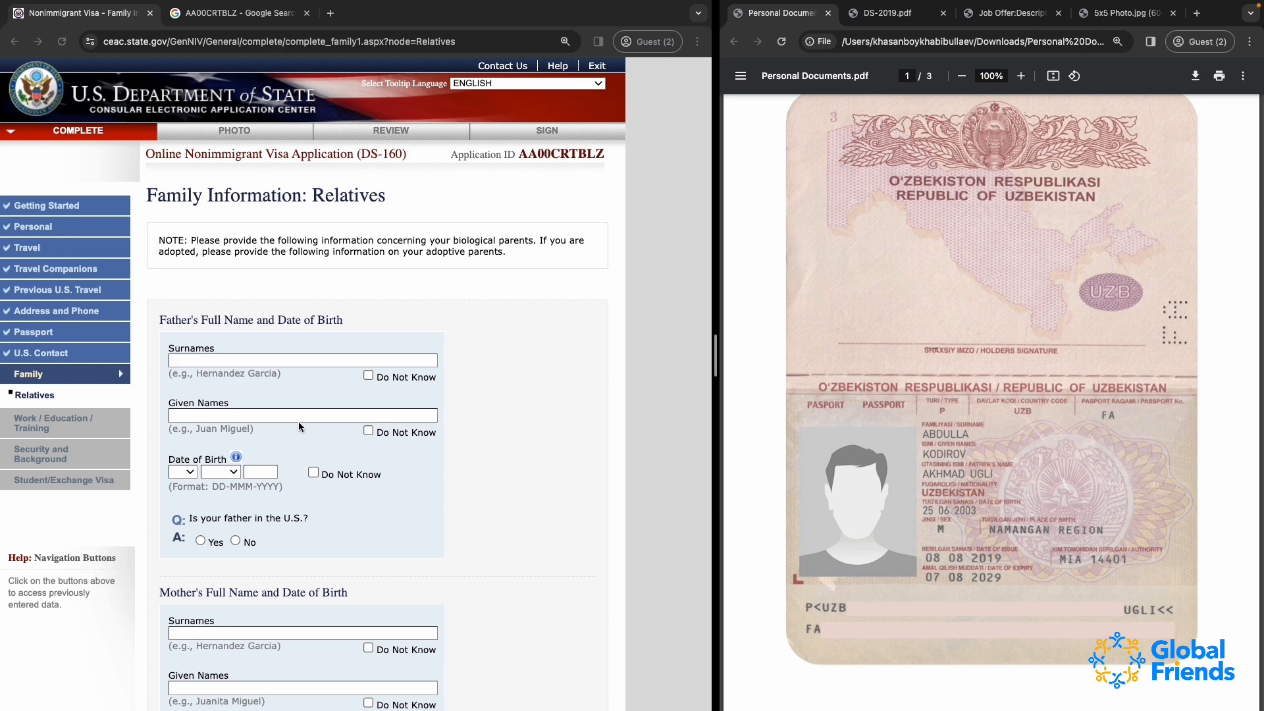
pyautogui.click(211, 361)
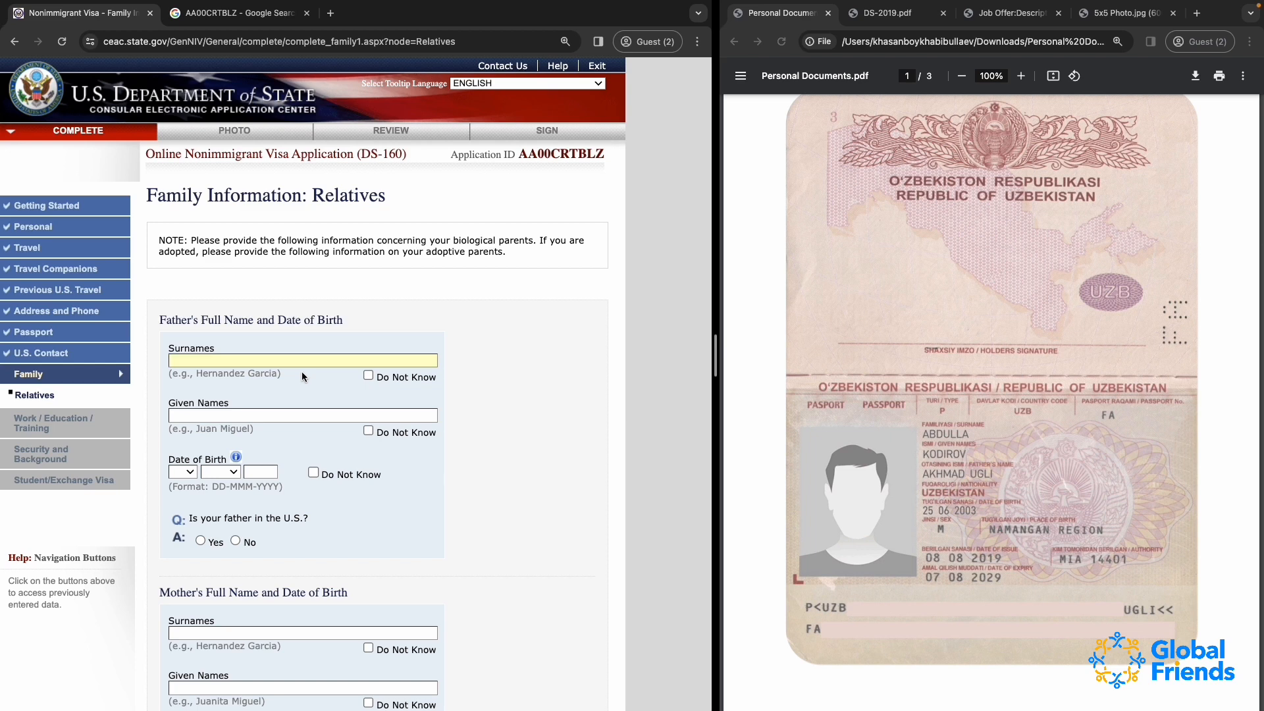
pyautogui.click(201, 372)
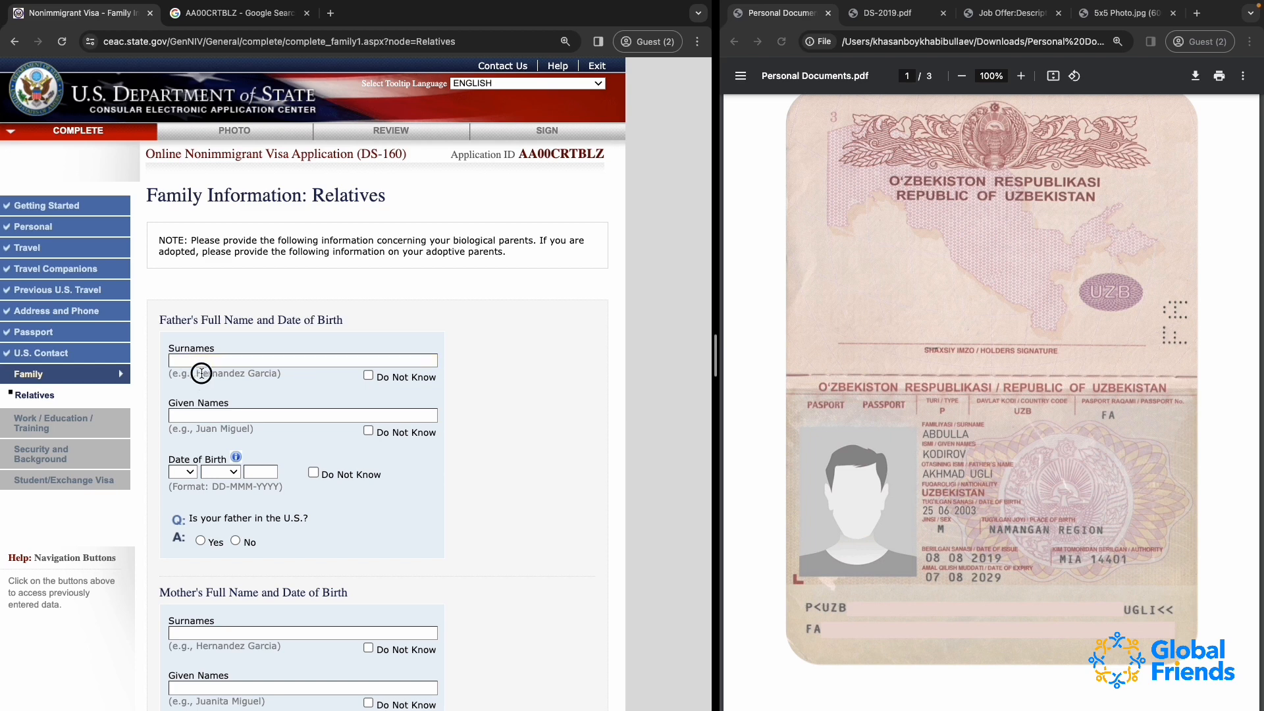
pyautogui.doubleClick(273, 373)
pyautogui.click(283, 377)
pyautogui.tripleClick(265, 373)
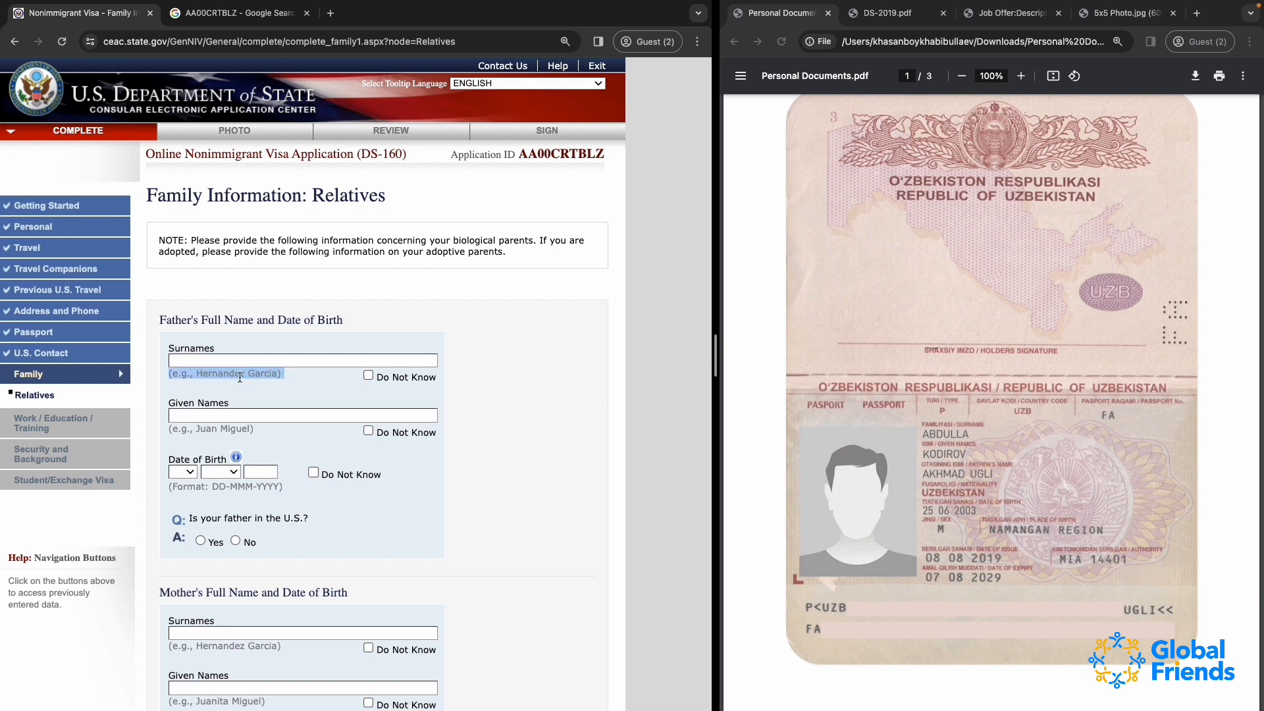
pyautogui.click(218, 361)
pyautogui.write('(E.G., HERNANDEZ GARCIA)')
pyautogui.moveTo(200, 360); pyautogui.dragTo(101, 358)
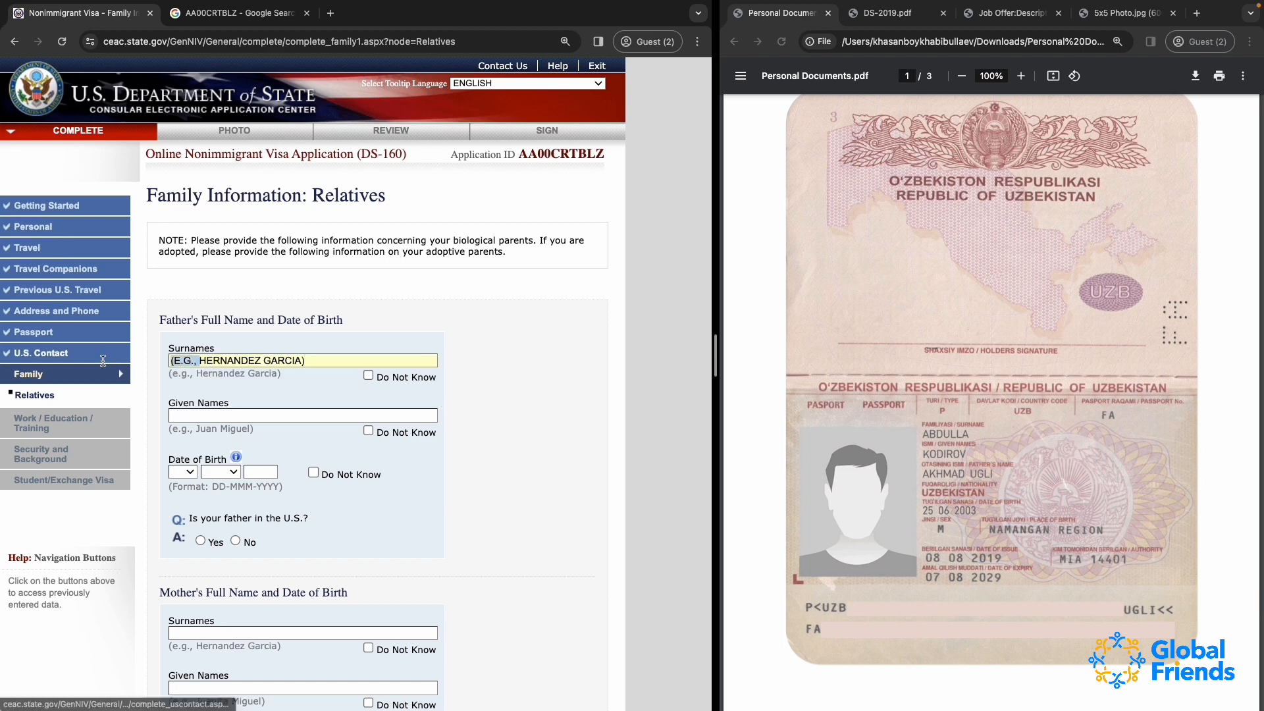
pyautogui.press('BackSpace')
pyautogui.click(309, 362)
pyautogui.press('BackSpace')
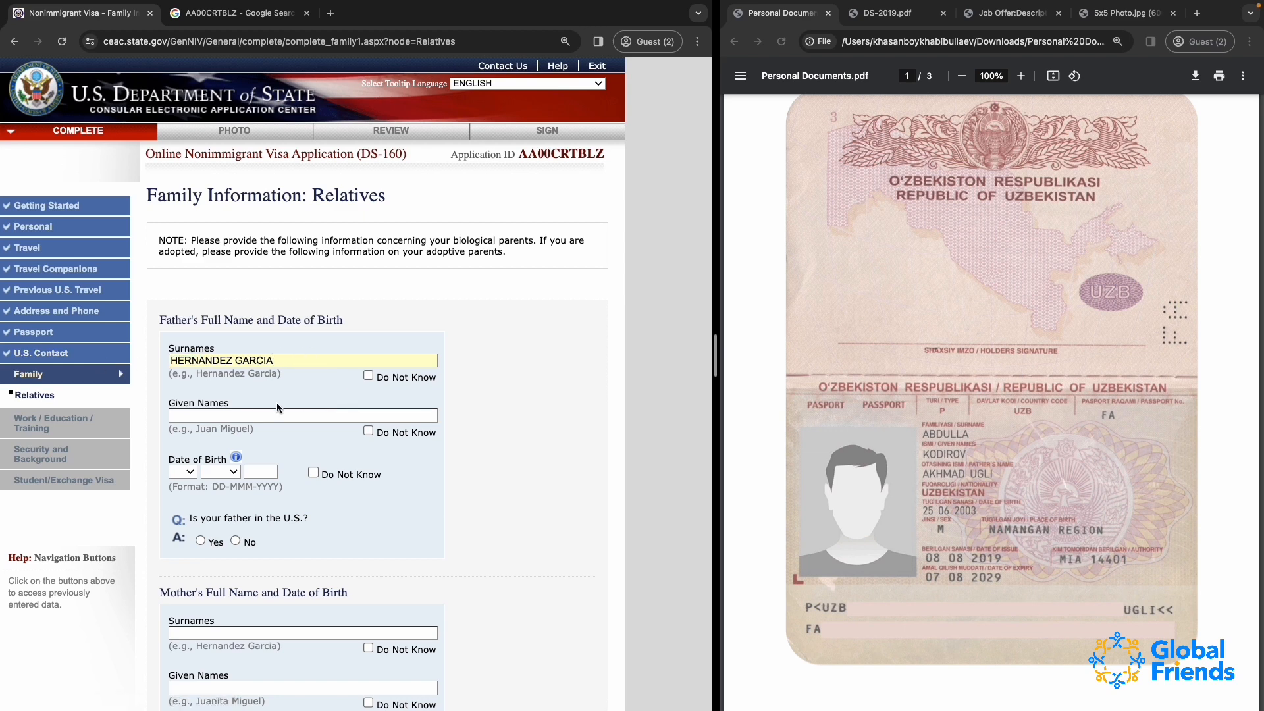
# Fill the father's given names with the example shown beneath the field, without its prefix and brackets
pyautogui.tripleClick(199, 429)
pyautogui.press('super+c')
pyautogui.click(196, 415)
pyautogui.press('super+v')
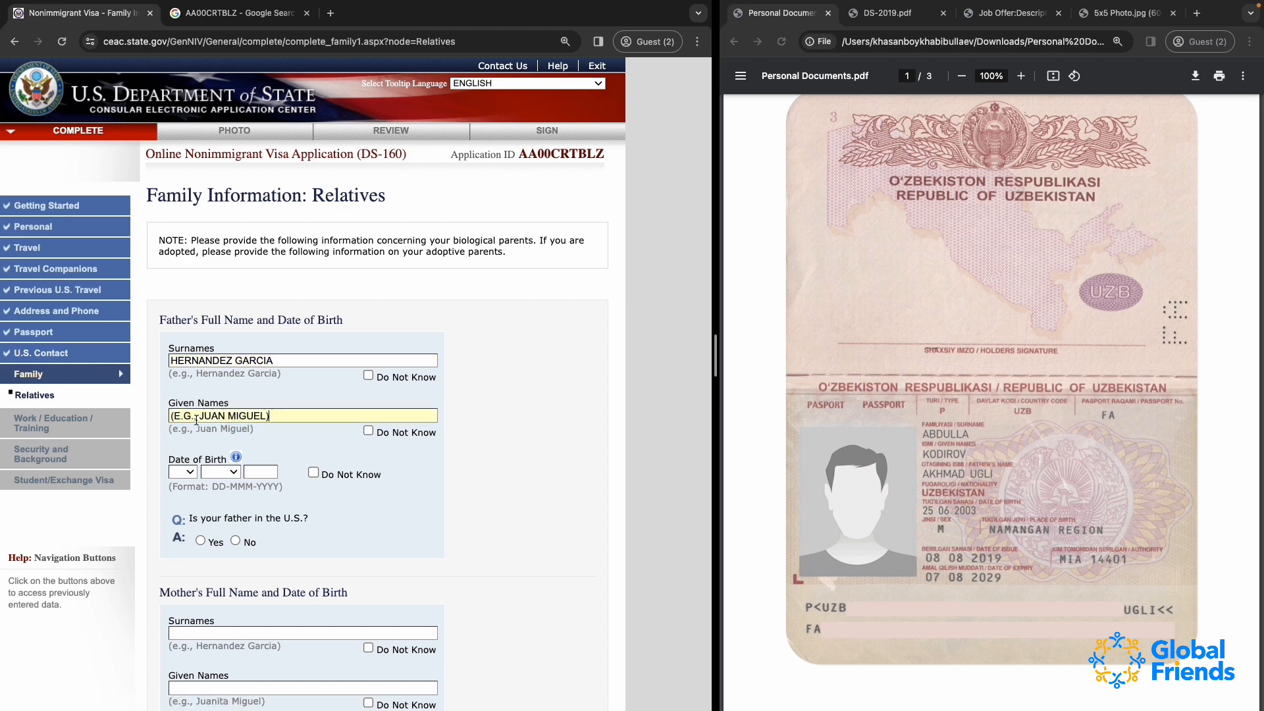
pyautogui.moveTo(198, 416); pyautogui.dragTo(130, 417)
pyautogui.press('BackSpace')
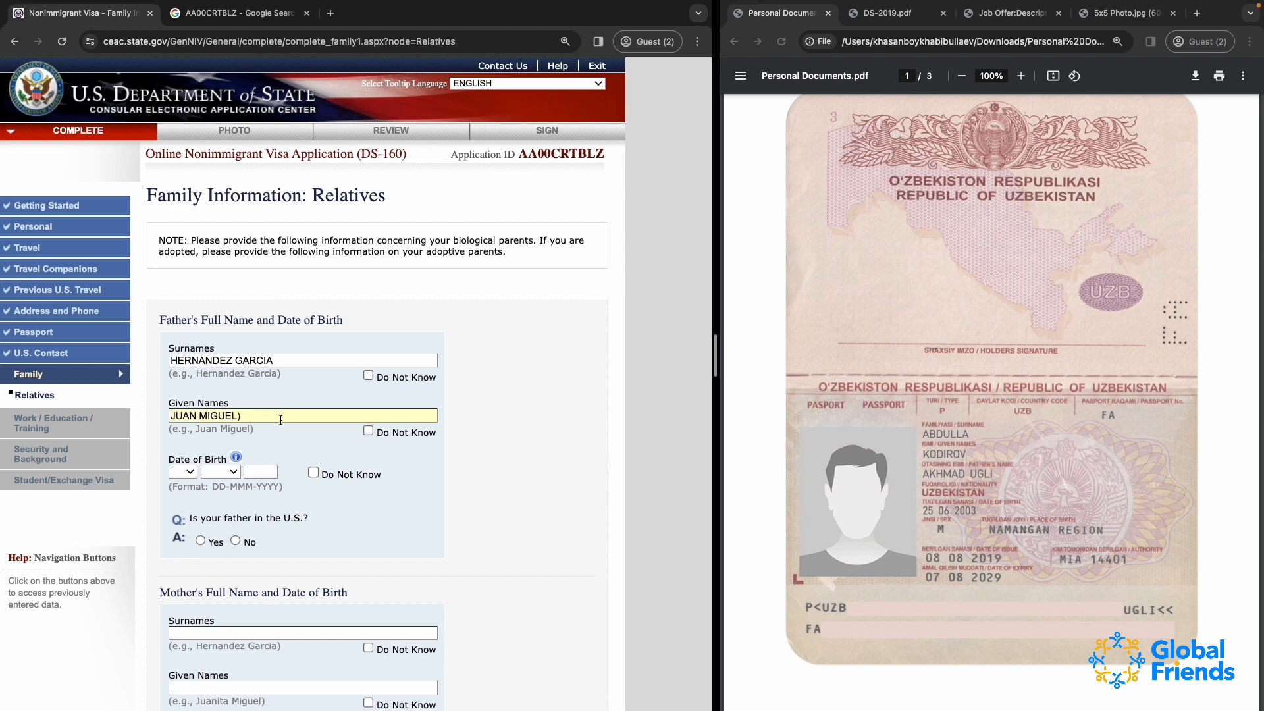
pyautogui.click(282, 416)
pyautogui.press('BackSpace')
# Enter the father's date of birth with its day, month and year
pyautogui.scroll(-2, 299, 446)
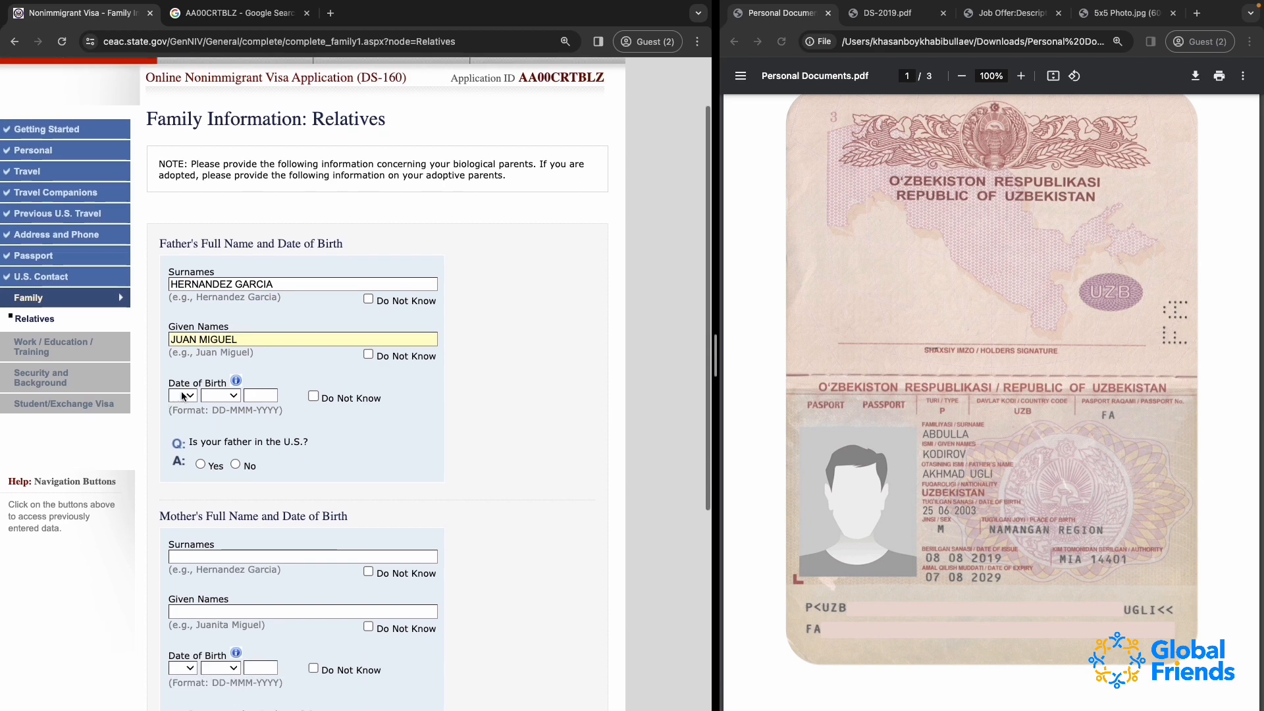
pyautogui.moveTo(182, 395); pyautogui.dragTo(185, 432)
pyautogui.click(220, 395)
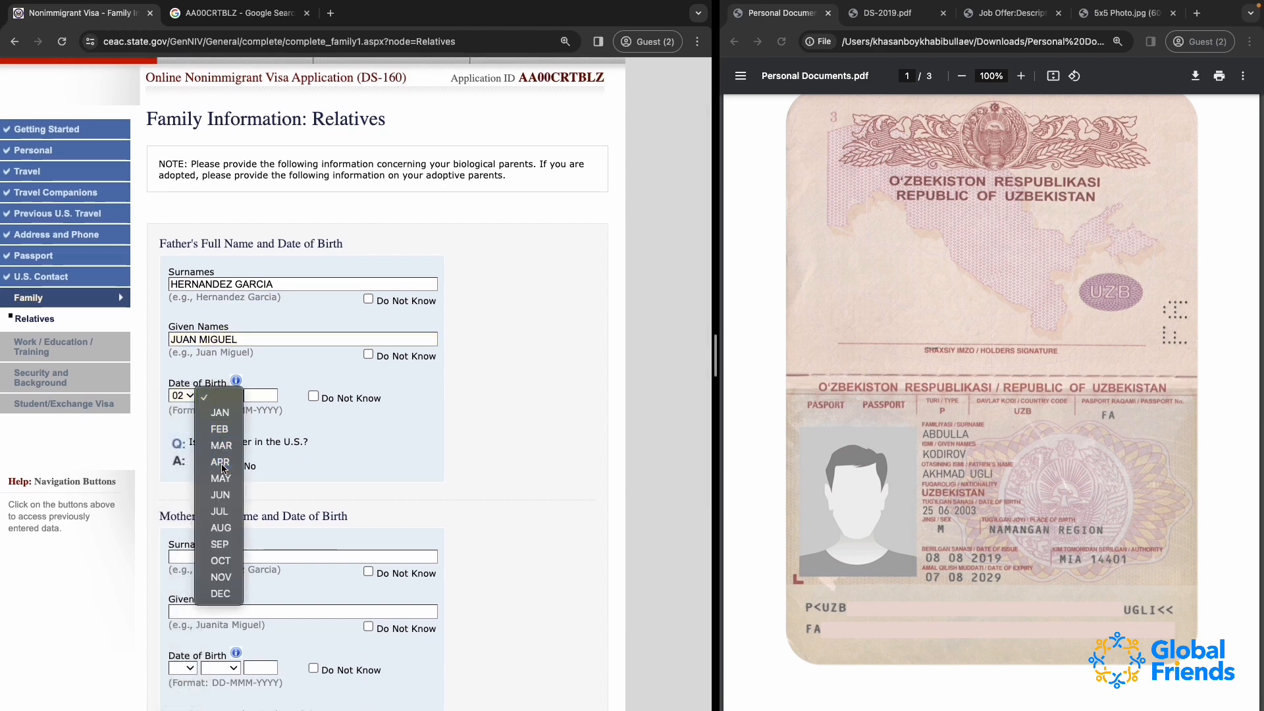
pyautogui.click(225, 464)
pyautogui.click(269, 402)
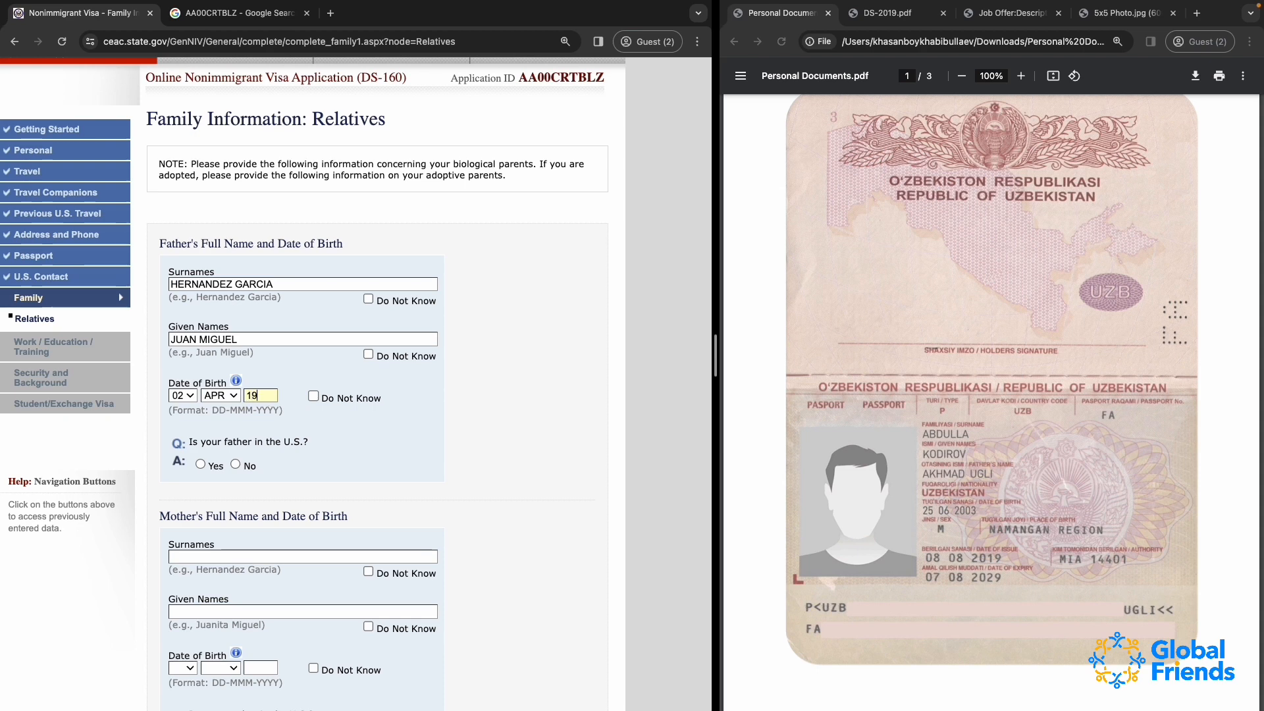
# Check the father's status options offered for a Yes answer, and answer No to whether the father is in the U.S
pyautogui.scroll(-2, 361, 409)
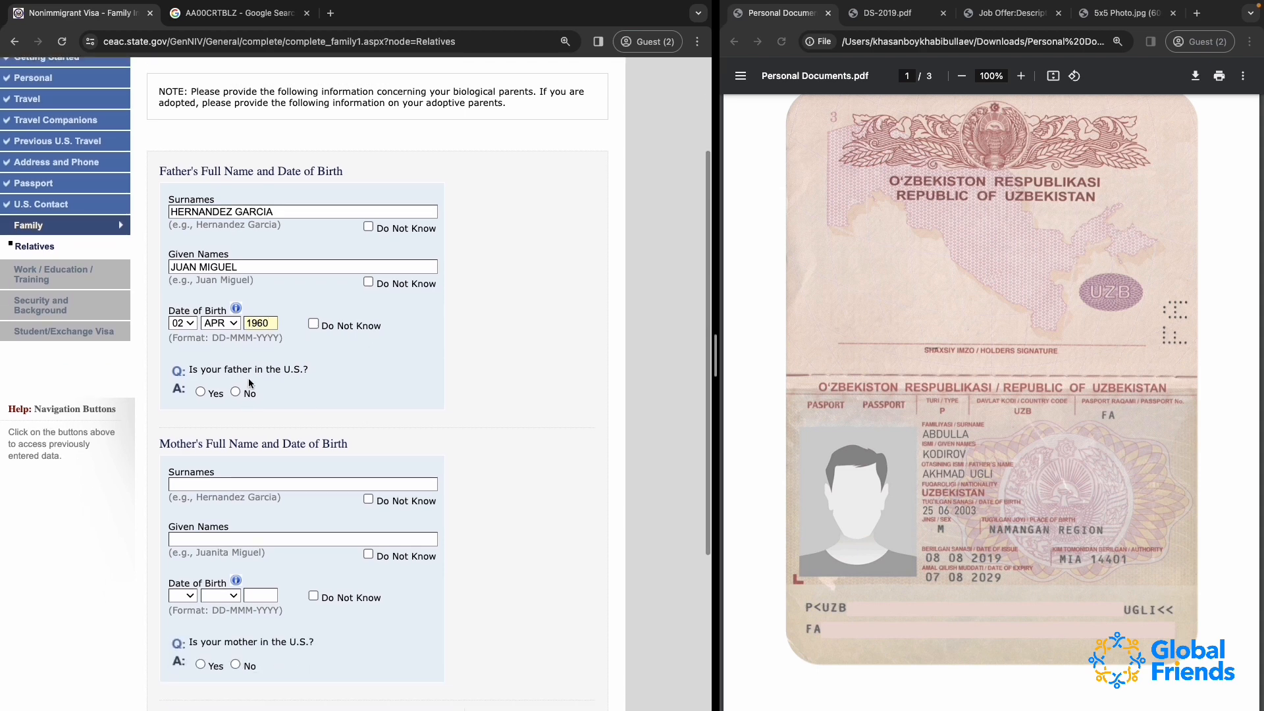
pyautogui.click(276, 371)
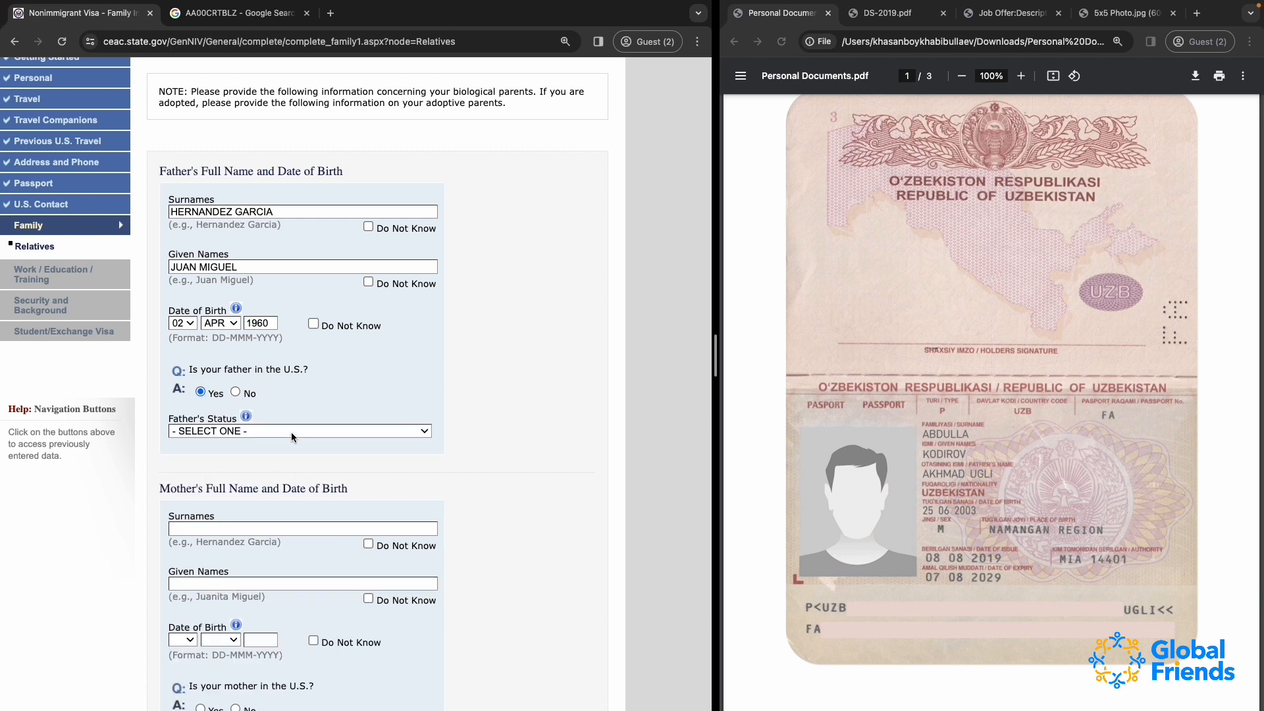
pyautogui.click(211, 431)
pyautogui.click(354, 369)
pyautogui.click(235, 392)
# Copy the father's surnames and given names into the matching fields of the mother's section
pyautogui.scroll(-3, 216, 372)
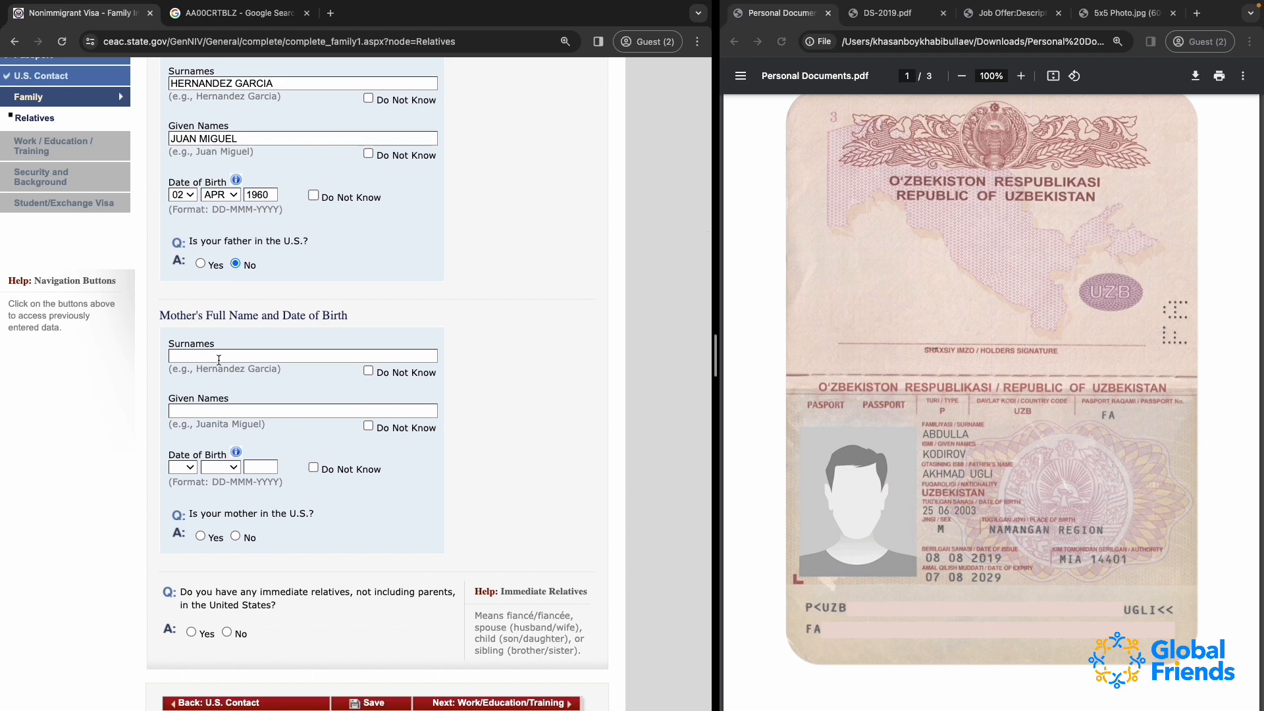
pyautogui.tripleClick(246, 83)
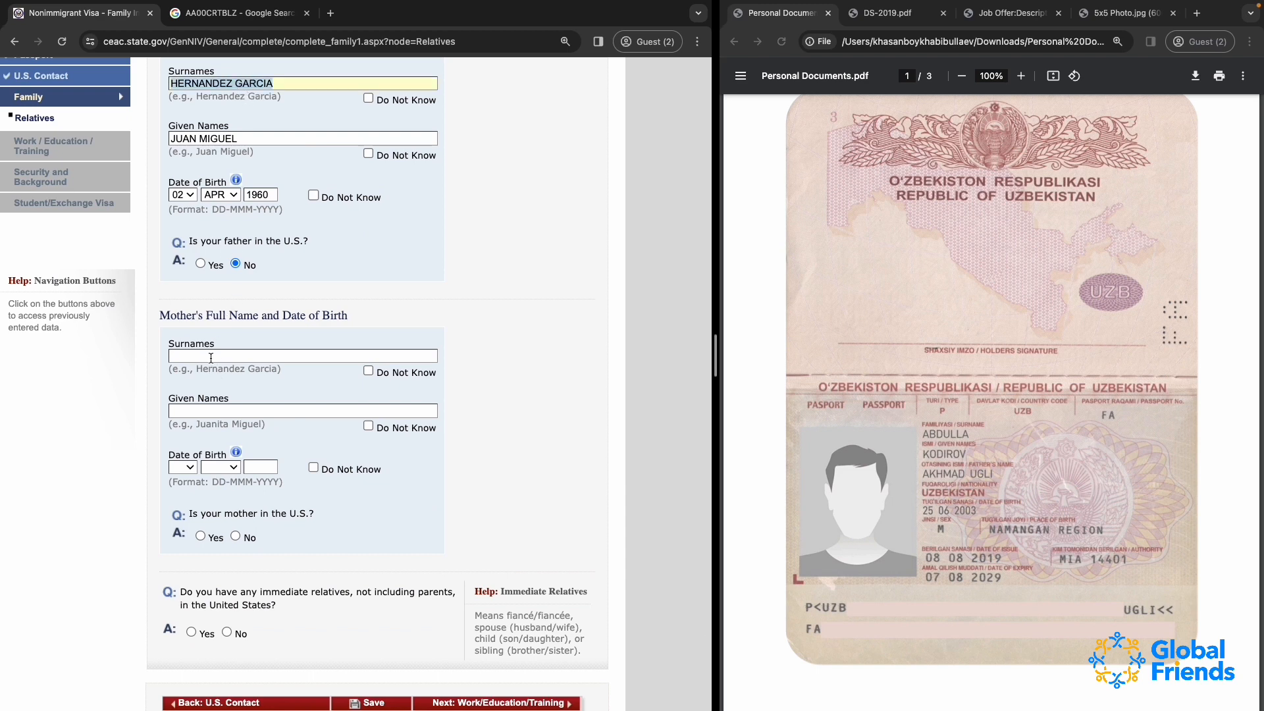
pyautogui.click(210, 357)
pyautogui.hotkey('ctrl', 'v')
pyautogui.scroll(3, 210, 358)
pyautogui.tripleClick(209, 263)
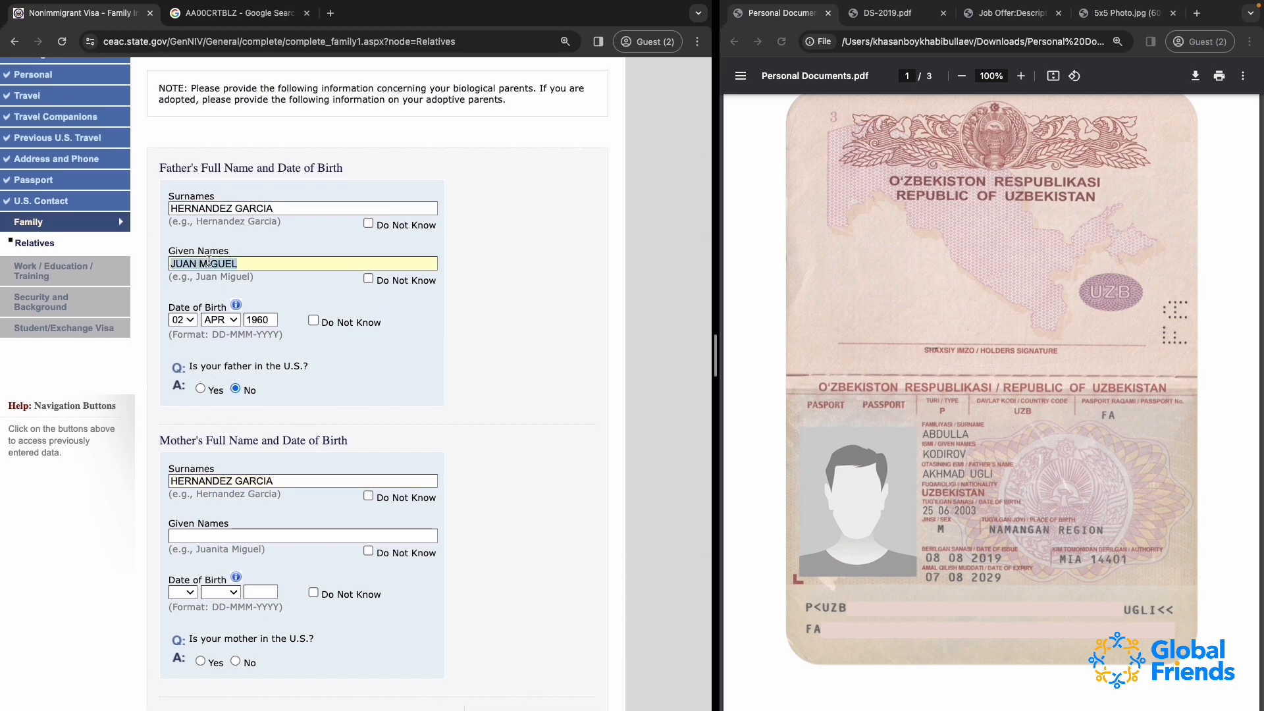
pyautogui.hotkey('ctrl', 'c')
pyautogui.click(227, 536)
pyautogui.hotkey('ctrl', 'v')
# Enter the mother's date of birth and answer No to whether she is in the U.S
pyautogui.click(183, 592)
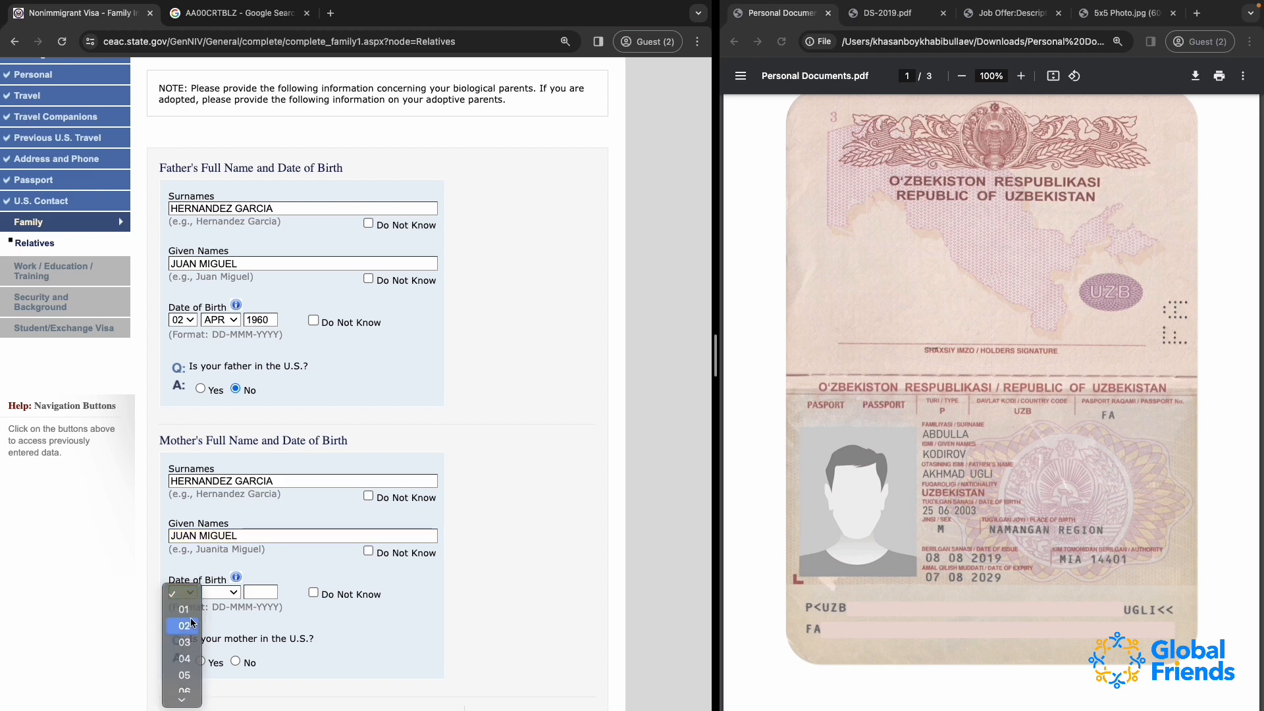
pyautogui.click(186, 625)
pyautogui.click(224, 592)
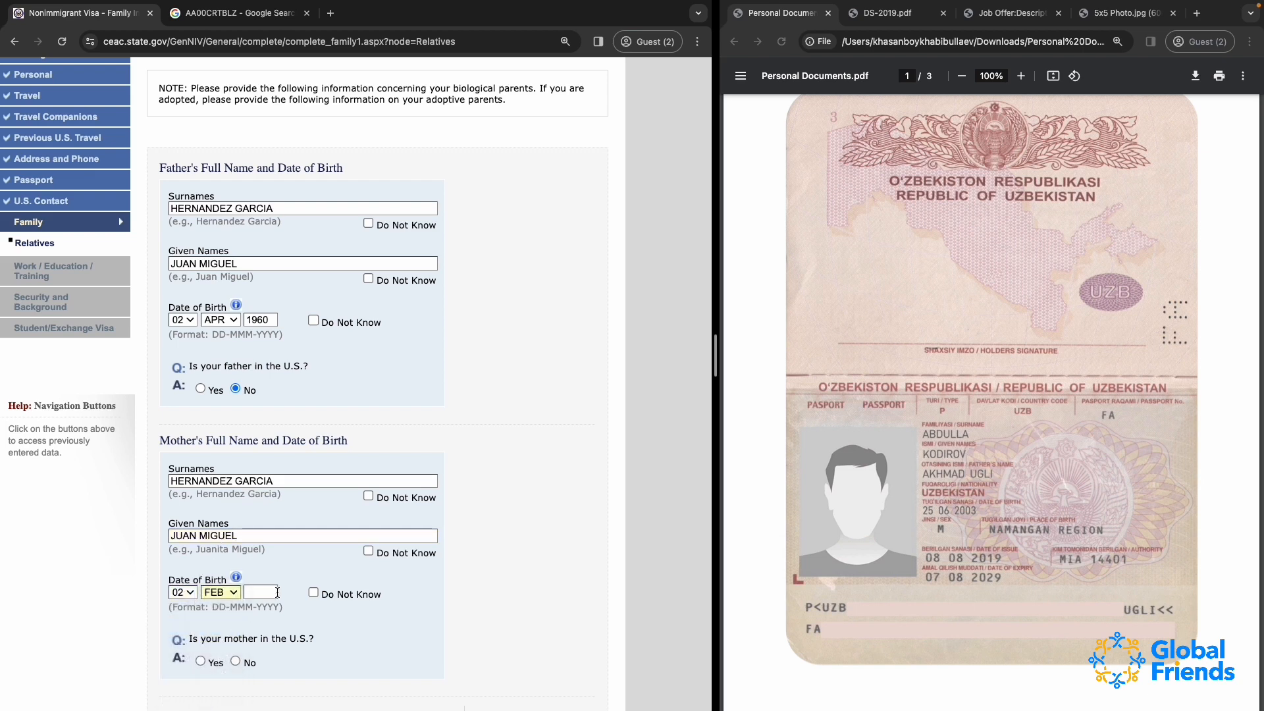
pyautogui.press('Tab')
pyautogui.write('1965')
pyautogui.scroll(-1, 362, 638)
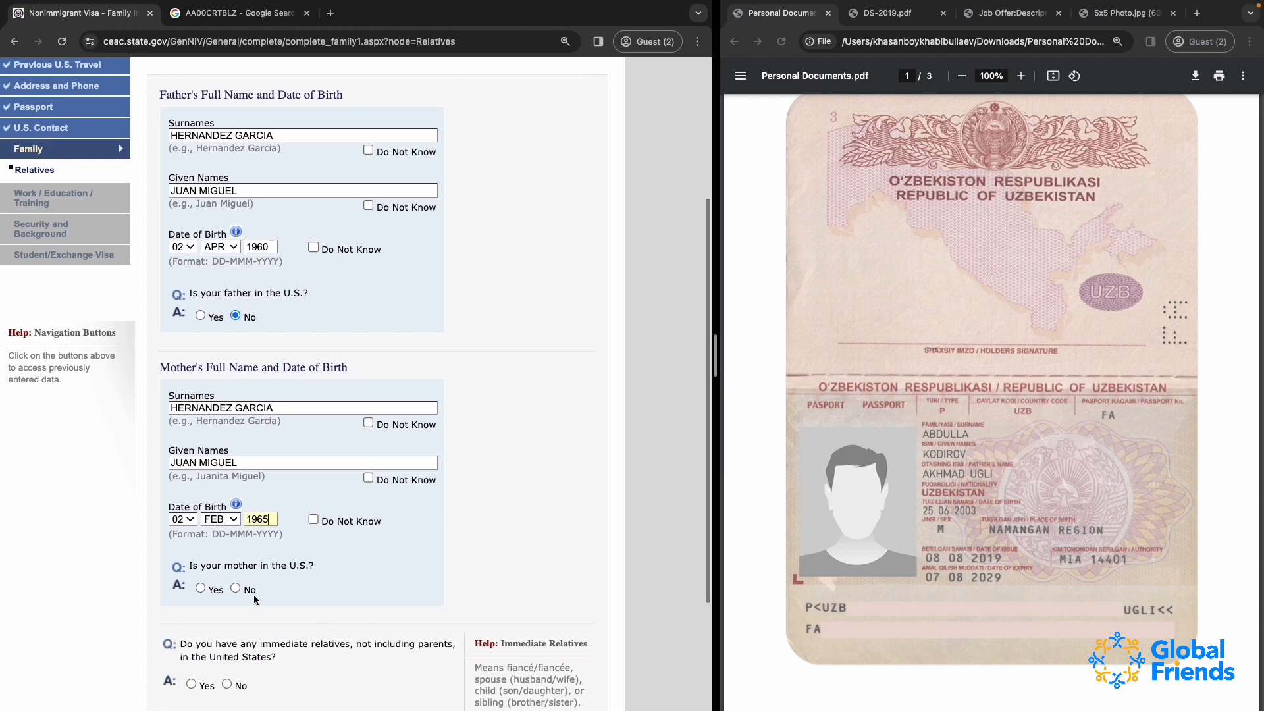
pyautogui.click(235, 588)
# Answer No to having immediate relatives and No to having any other relatives in the United States
pyautogui.scroll(-3, 294, 480)
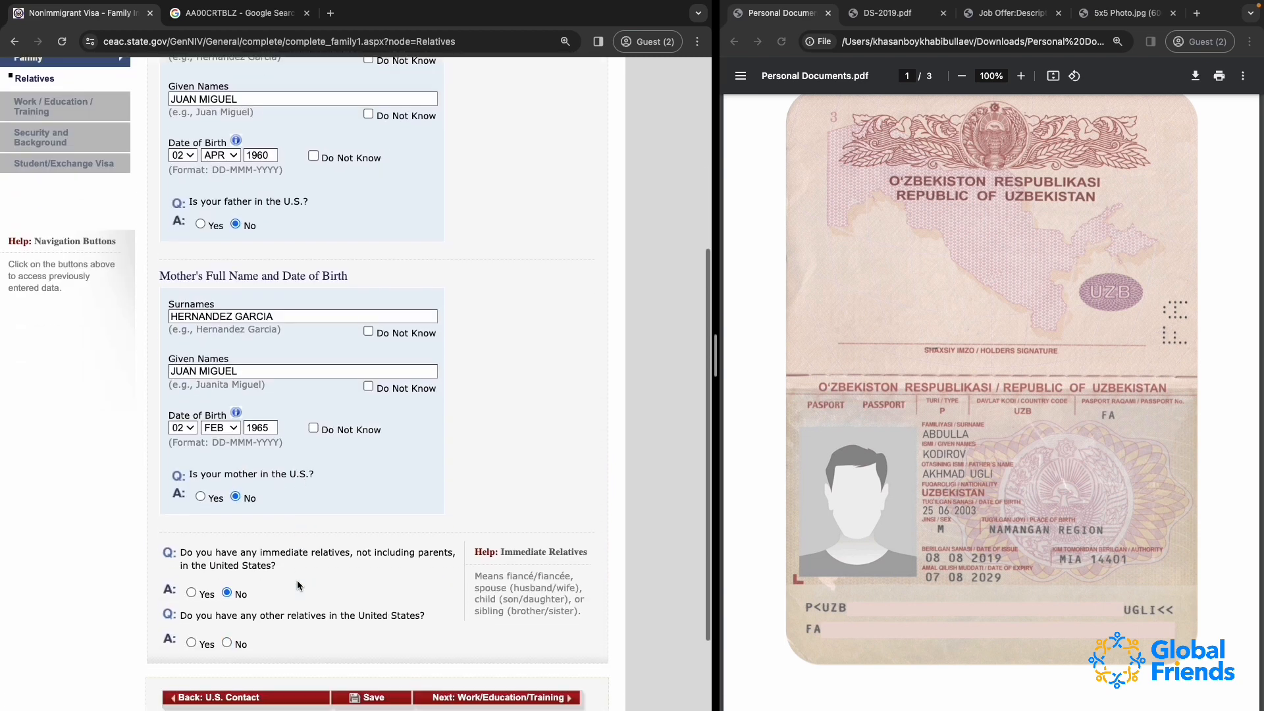
pyautogui.scroll(-2, 298, 579)
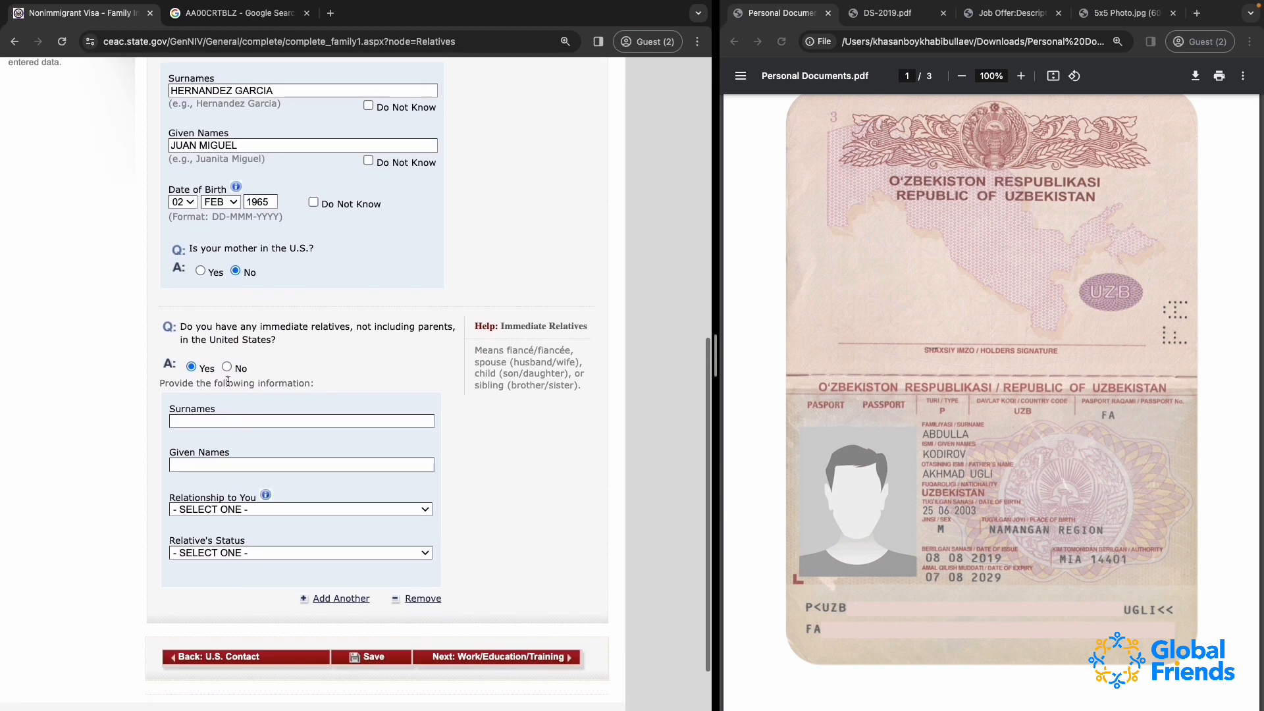
pyautogui.click(226, 366)
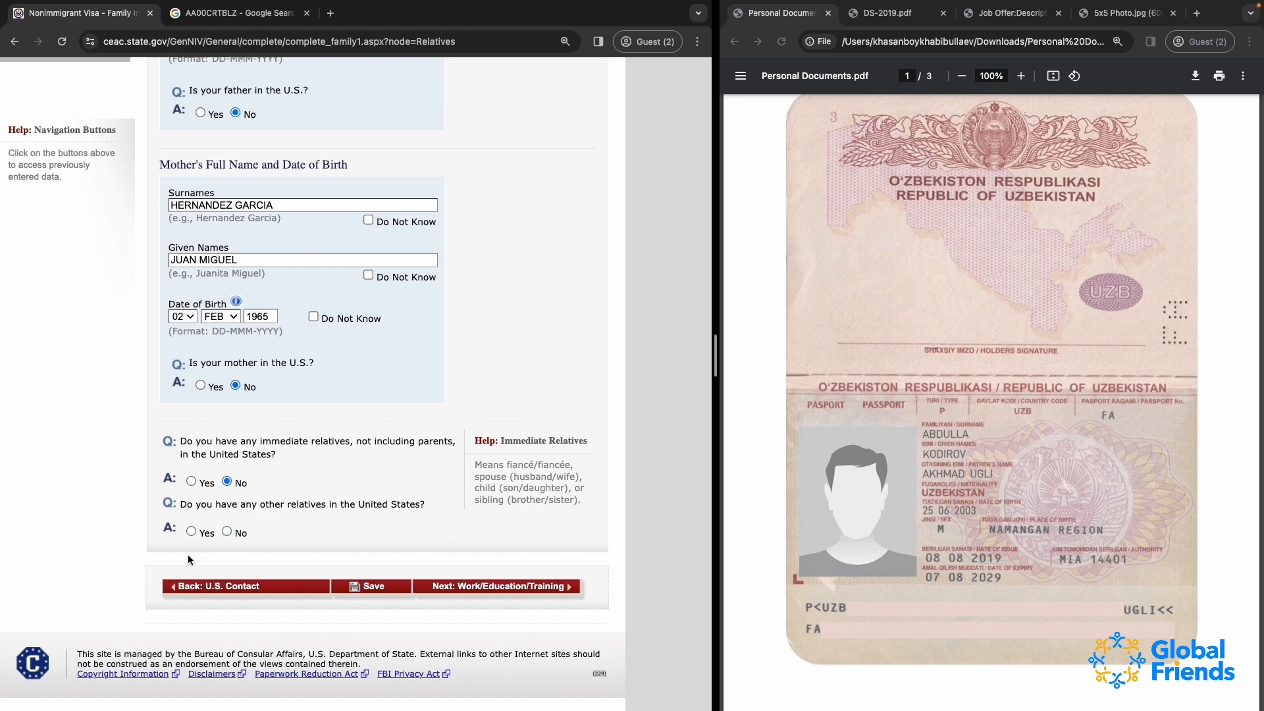
pyautogui.click(192, 531)
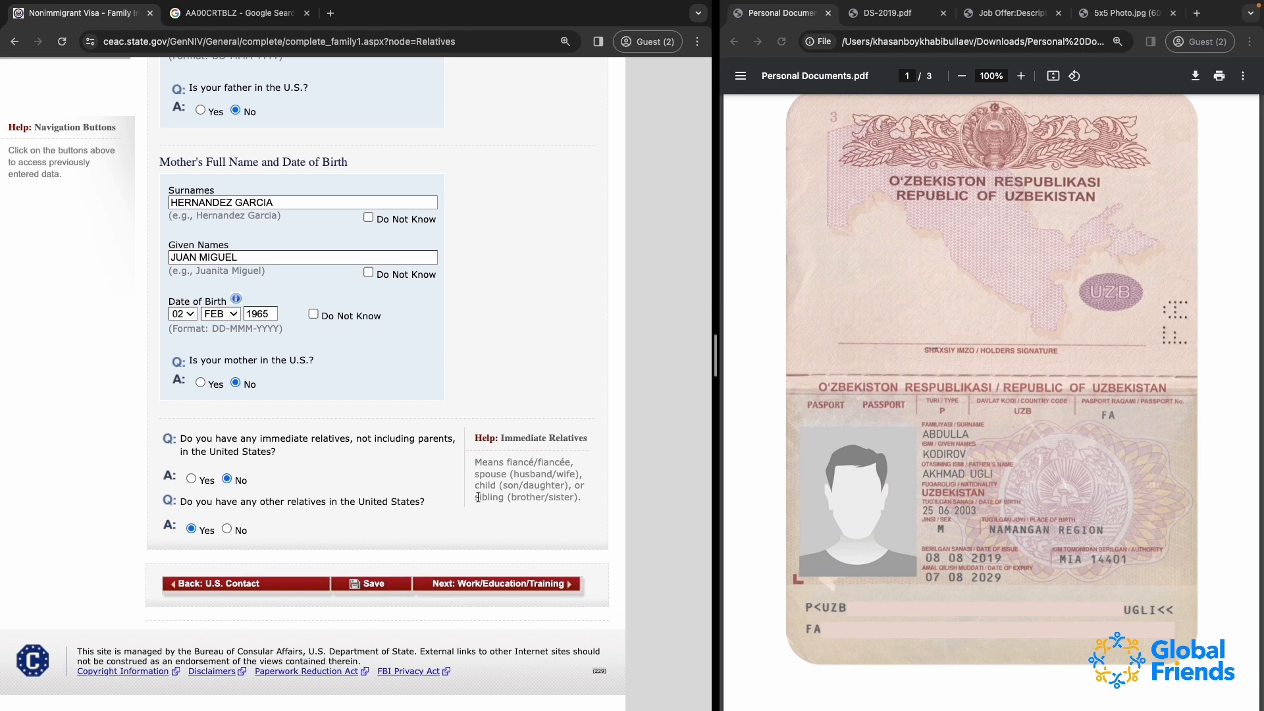
pyautogui.click(228, 529)
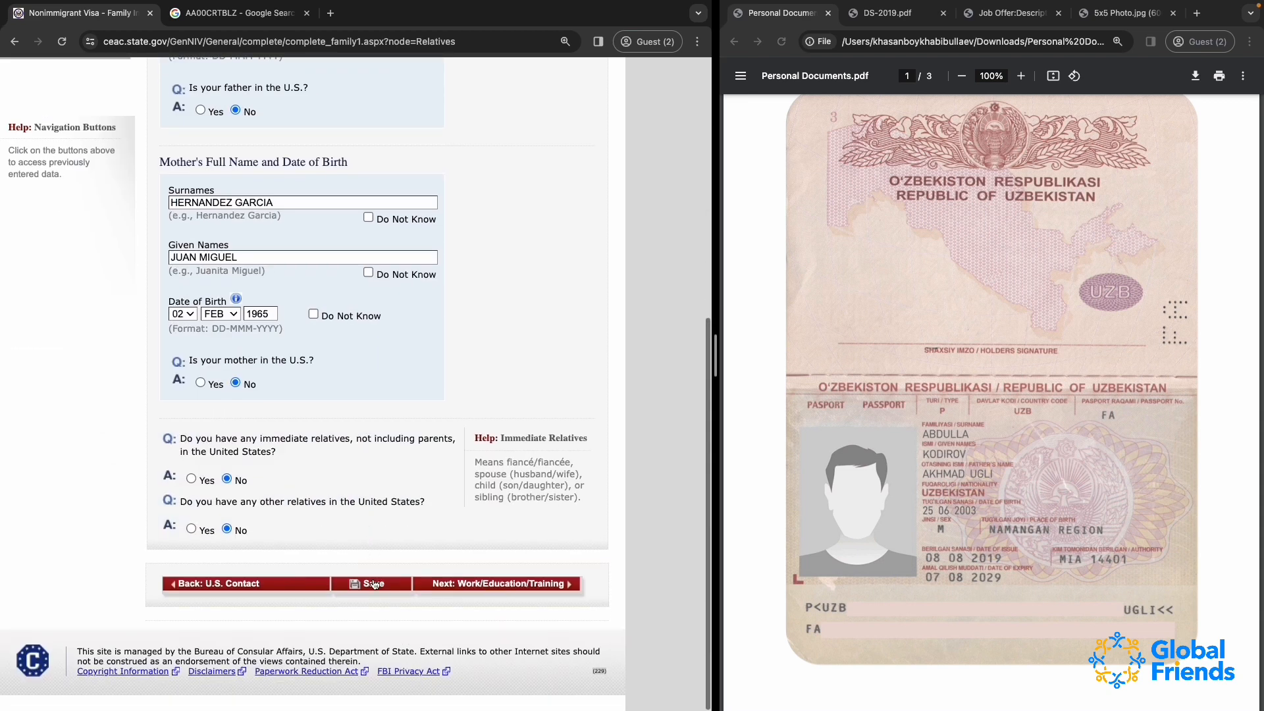
# Save the relatives page and continue to the Work/Education/Training section
pyautogui.click(377, 585)
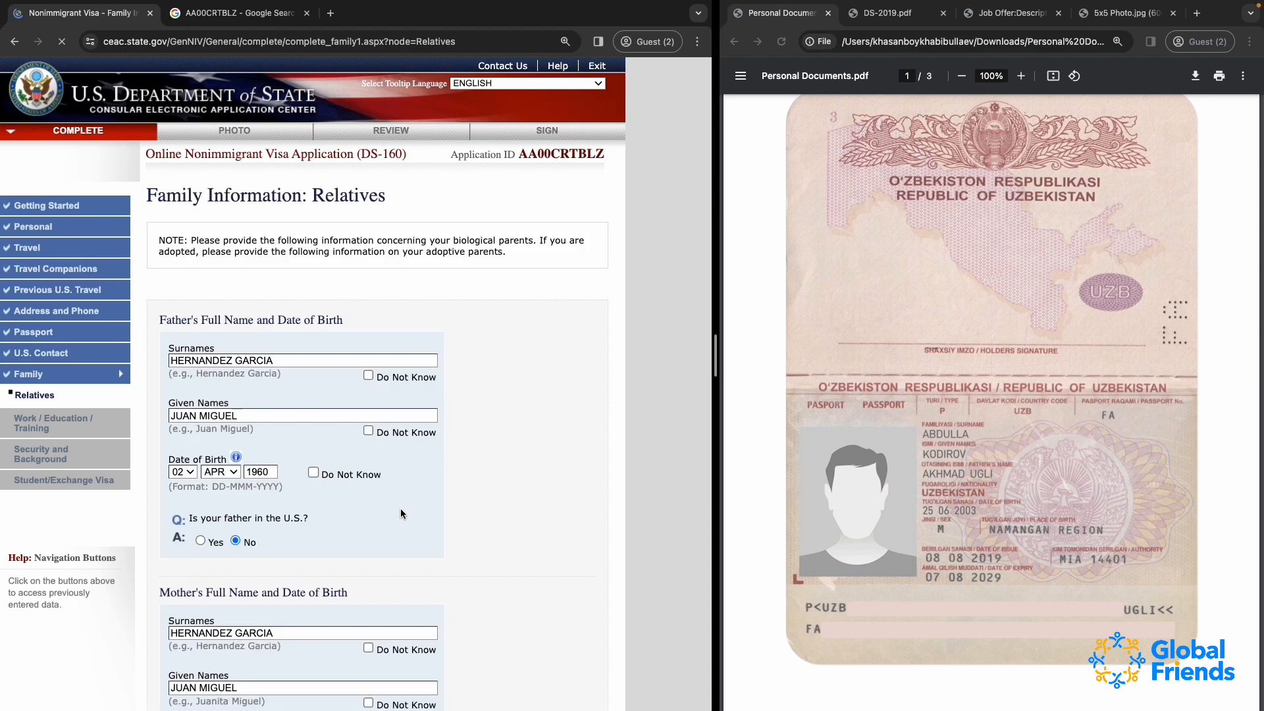
pyautogui.click(501, 581)
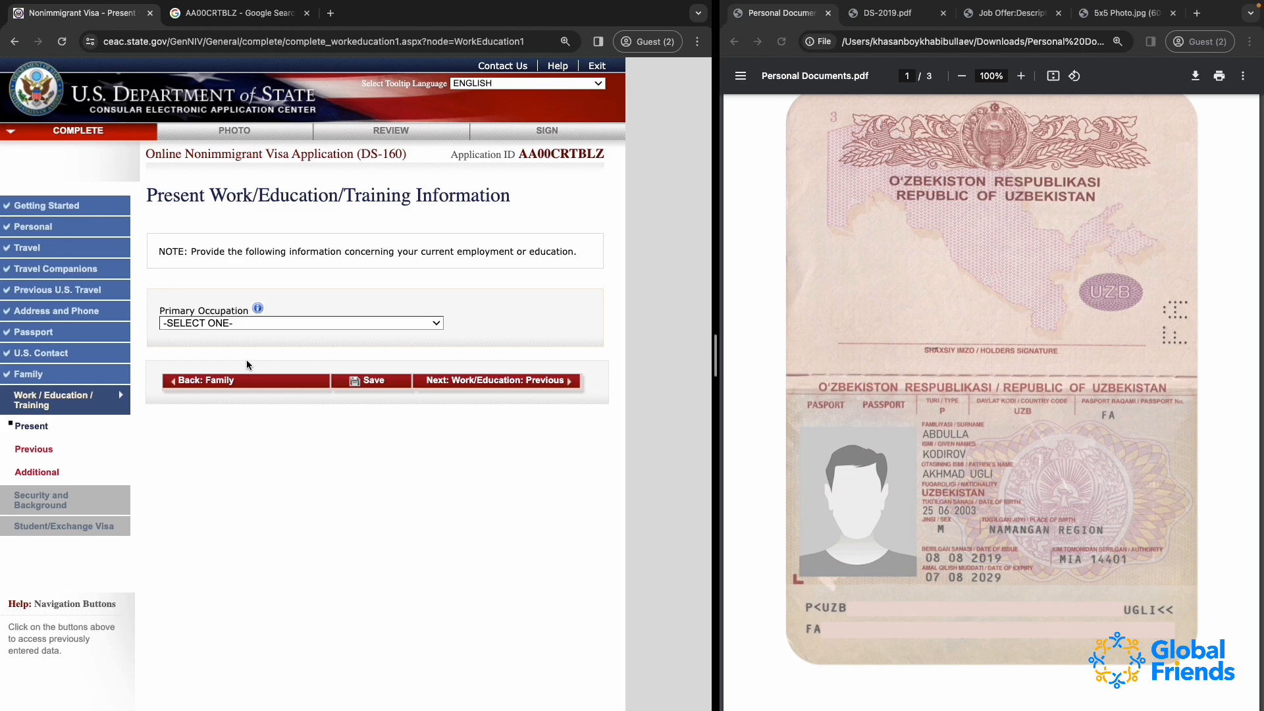
# Set the primary occupation to STUDENT
pyautogui.click(209, 324)
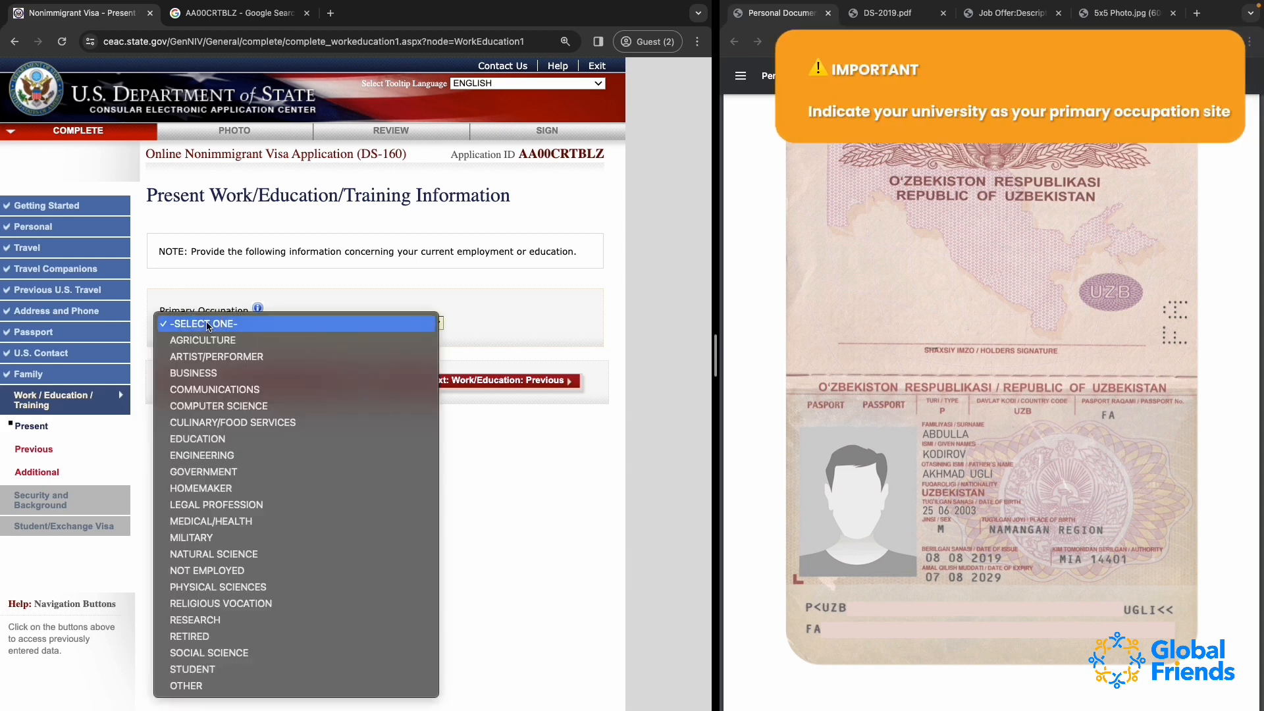
pyautogui.write('st')
pyautogui.press('Return')
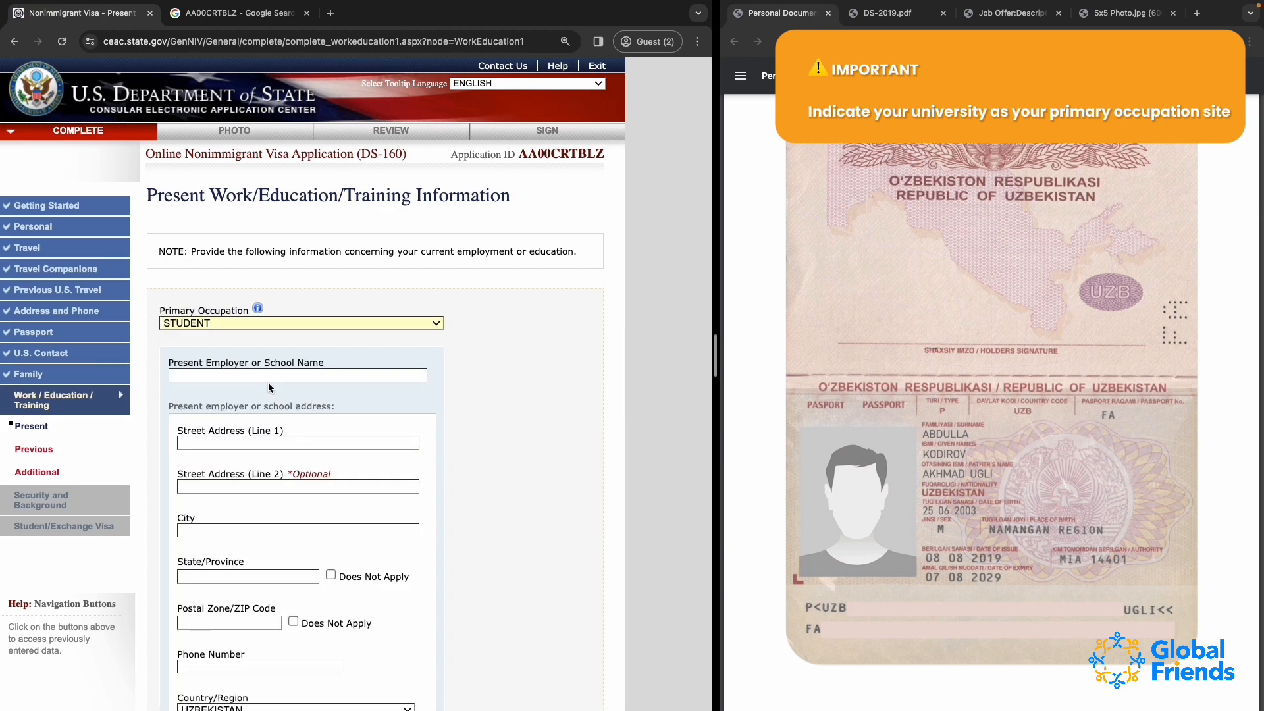
pyautogui.click(255, 376)
pyautogui.click(170, 362)
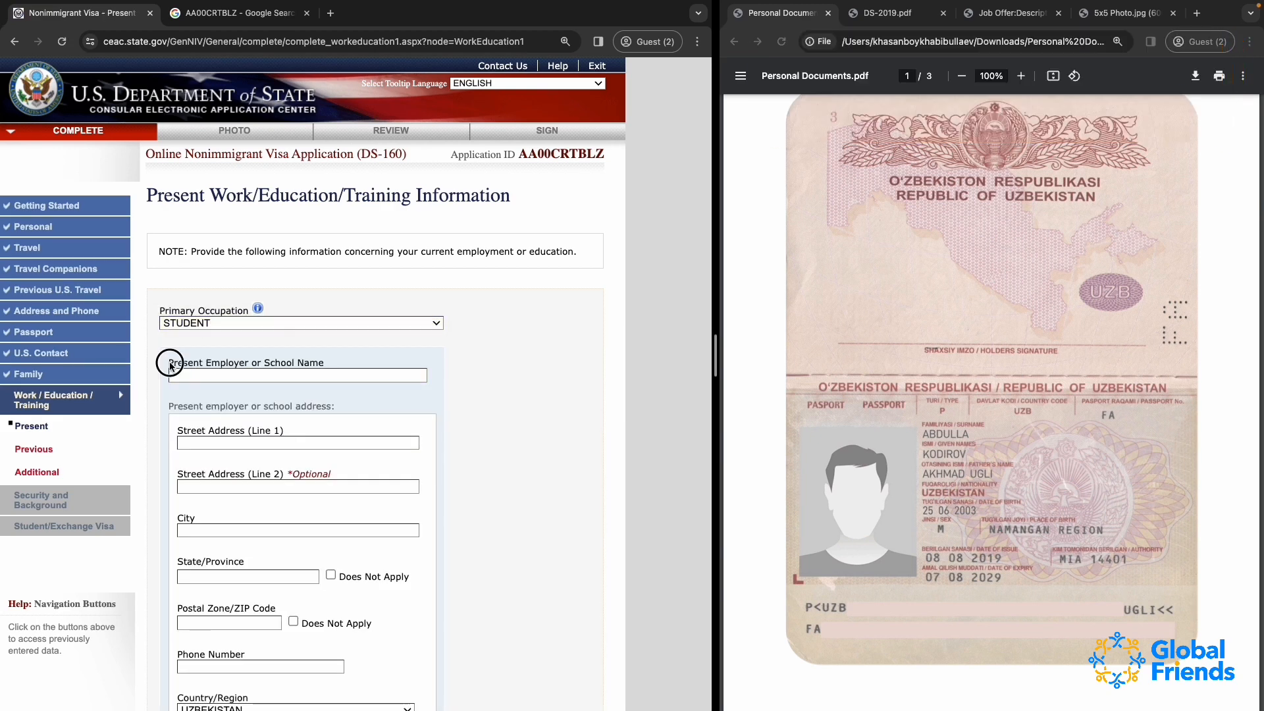
pyautogui.moveTo(169, 363); pyautogui.dragTo(247, 369)
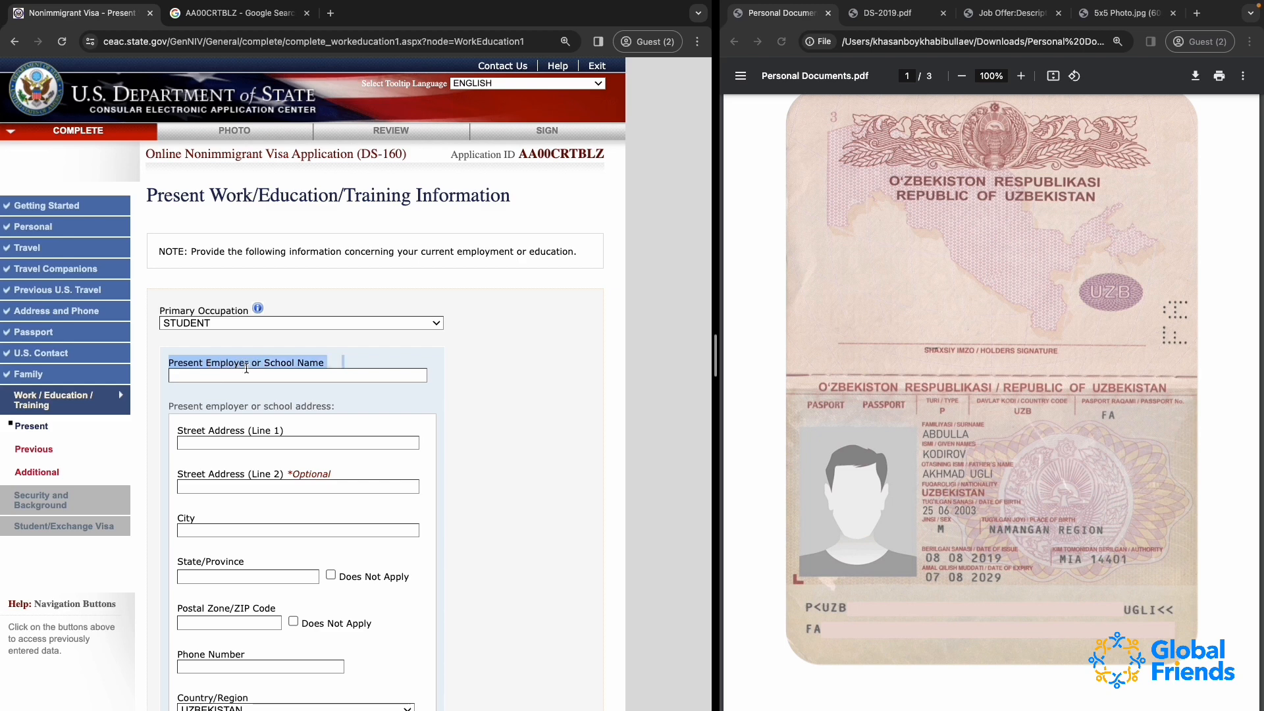
pyautogui.tripleClick(228, 365)
pyautogui.tripleClick(228, 364)
pyautogui.tripleClick(232, 364)
pyautogui.click(276, 362)
pyautogui.moveTo(265, 364); pyautogui.dragTo(408, 364)
pyautogui.click(271, 367)
pyautogui.click(254, 364)
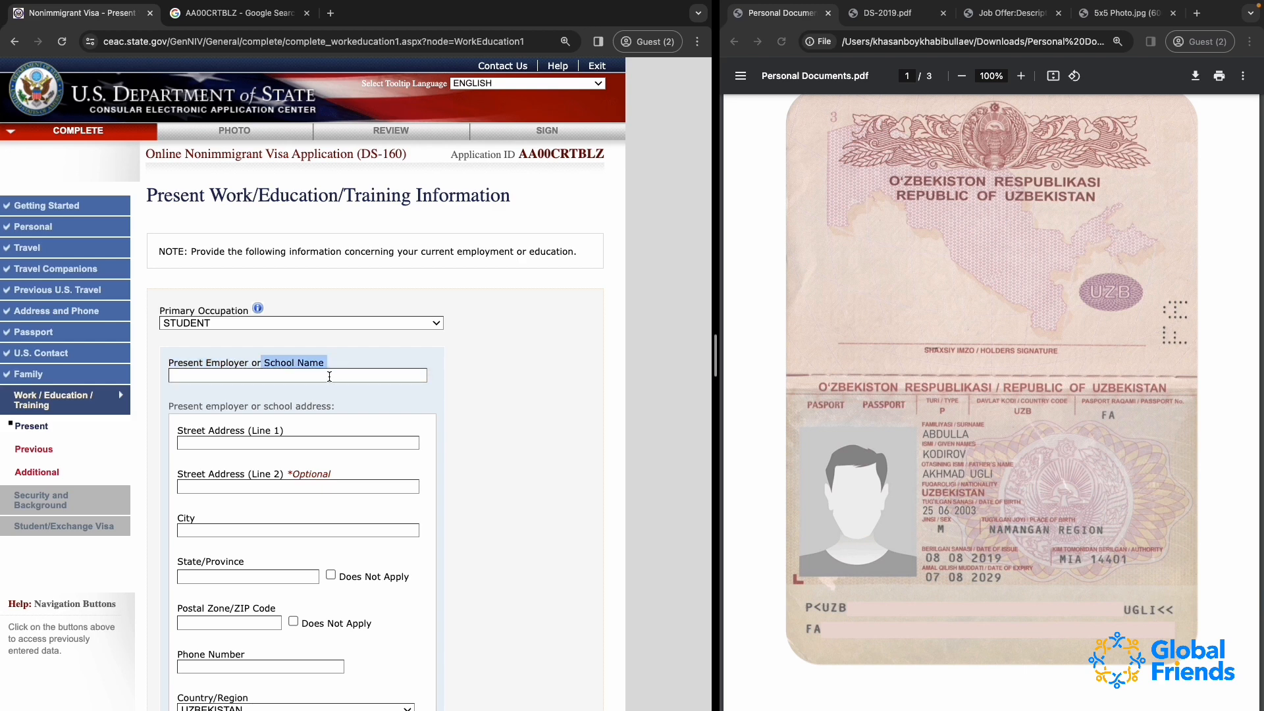
# Enter WESTMINSTER INTERNATIONAL UNIVERSITY IN TASHKENT as the present employer or school name
pyautogui.click(283, 375)
pyautogui.write('W')
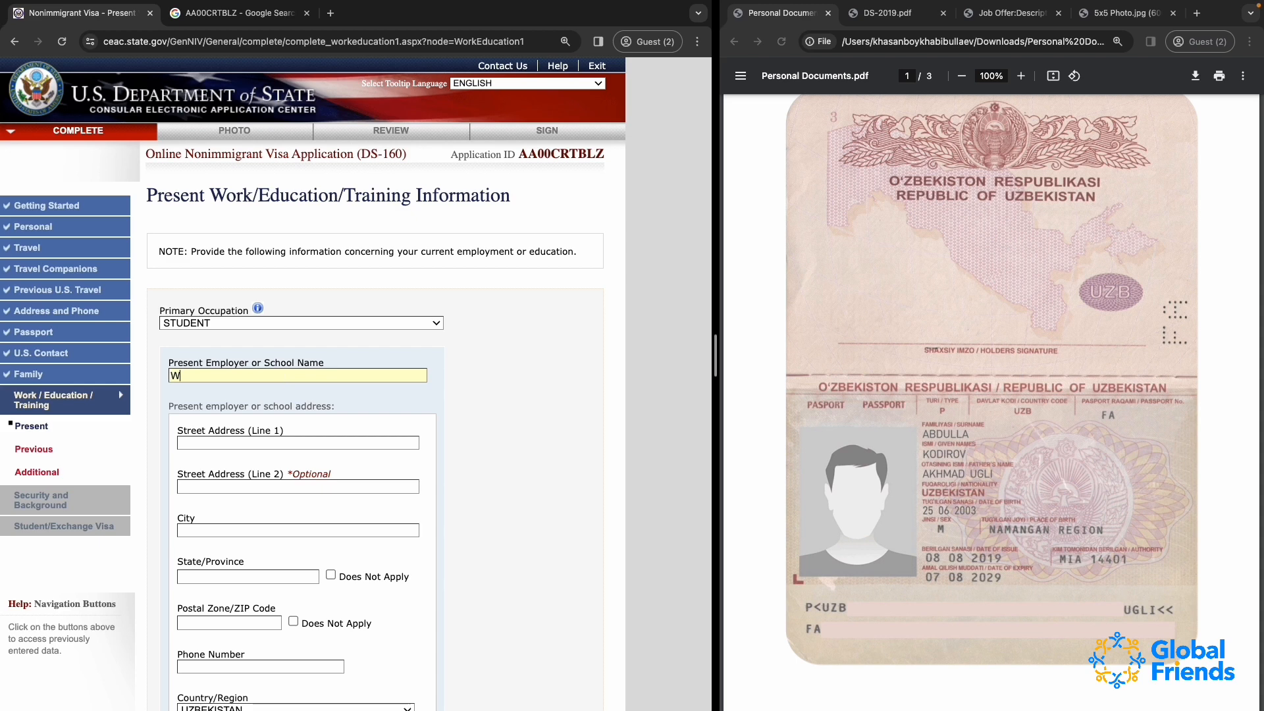
pyautogui.write('ESTMINSTER INTERNATIONAL ')
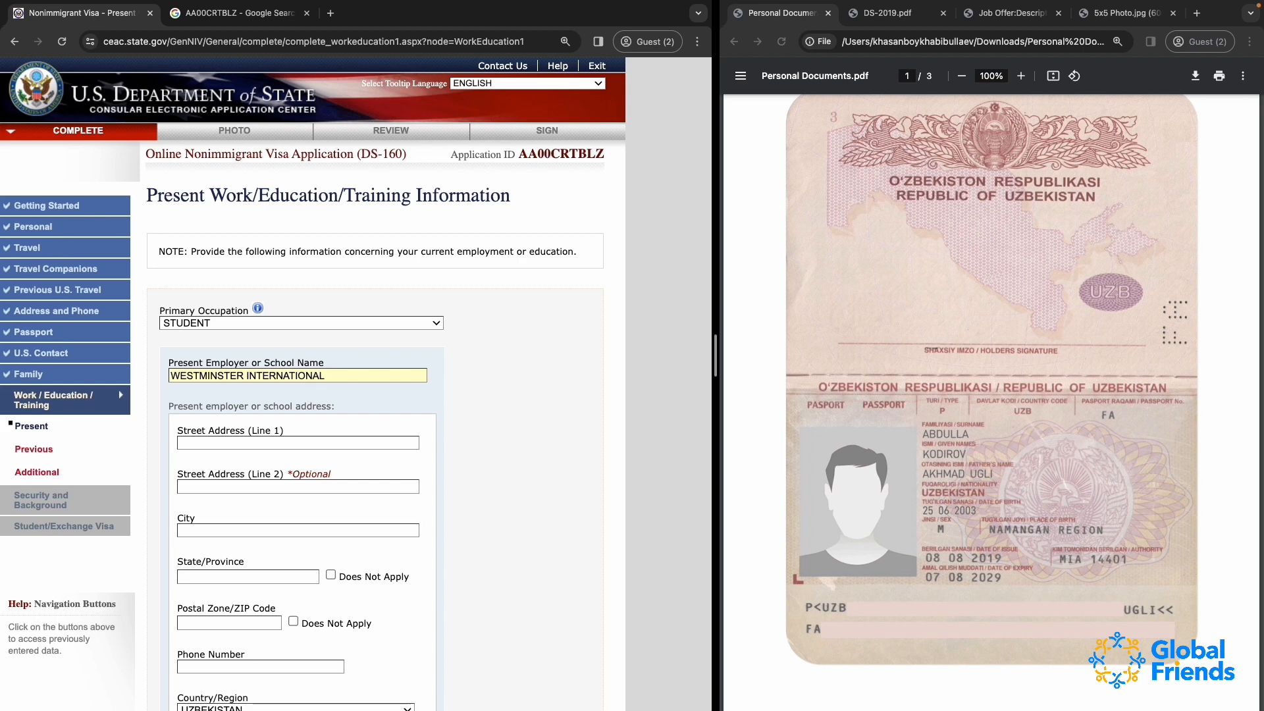
pyautogui.write('UNIVERSITY IN TASHKENT')
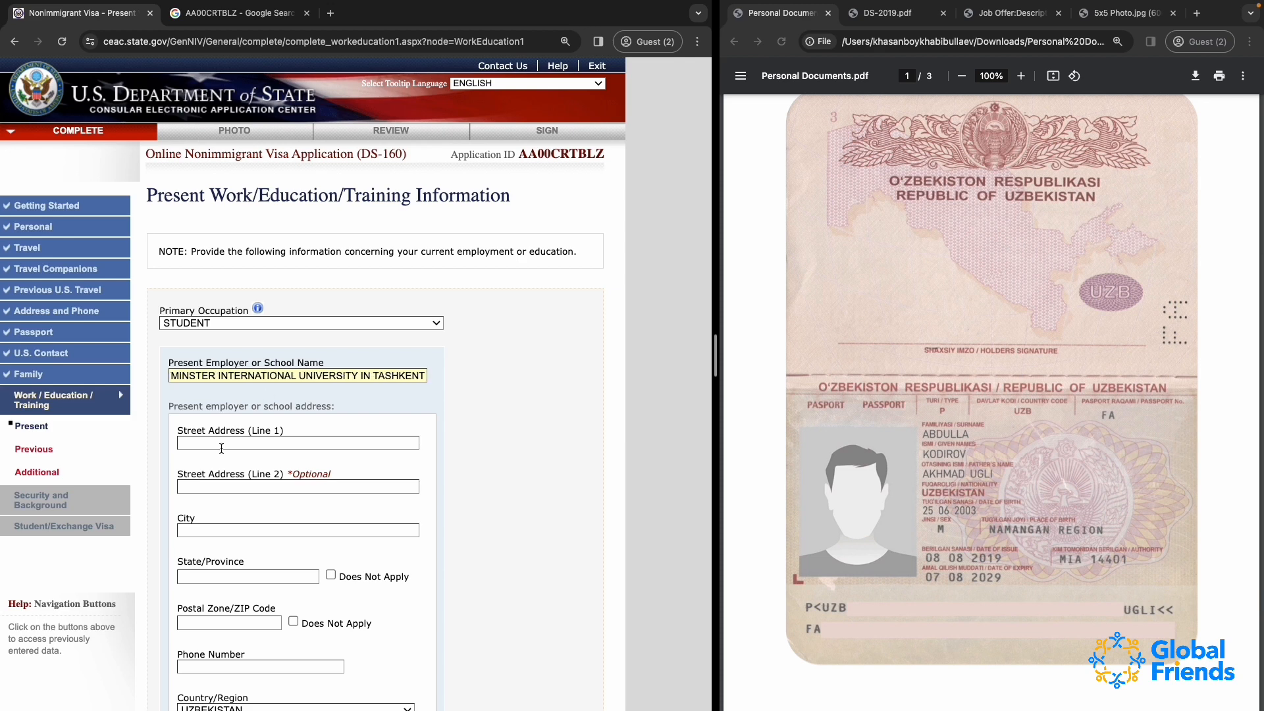
# Copy the school name and search Google for it with the word "address" in a new tab
pyautogui.click(209, 447)
pyautogui.click(245, 381)
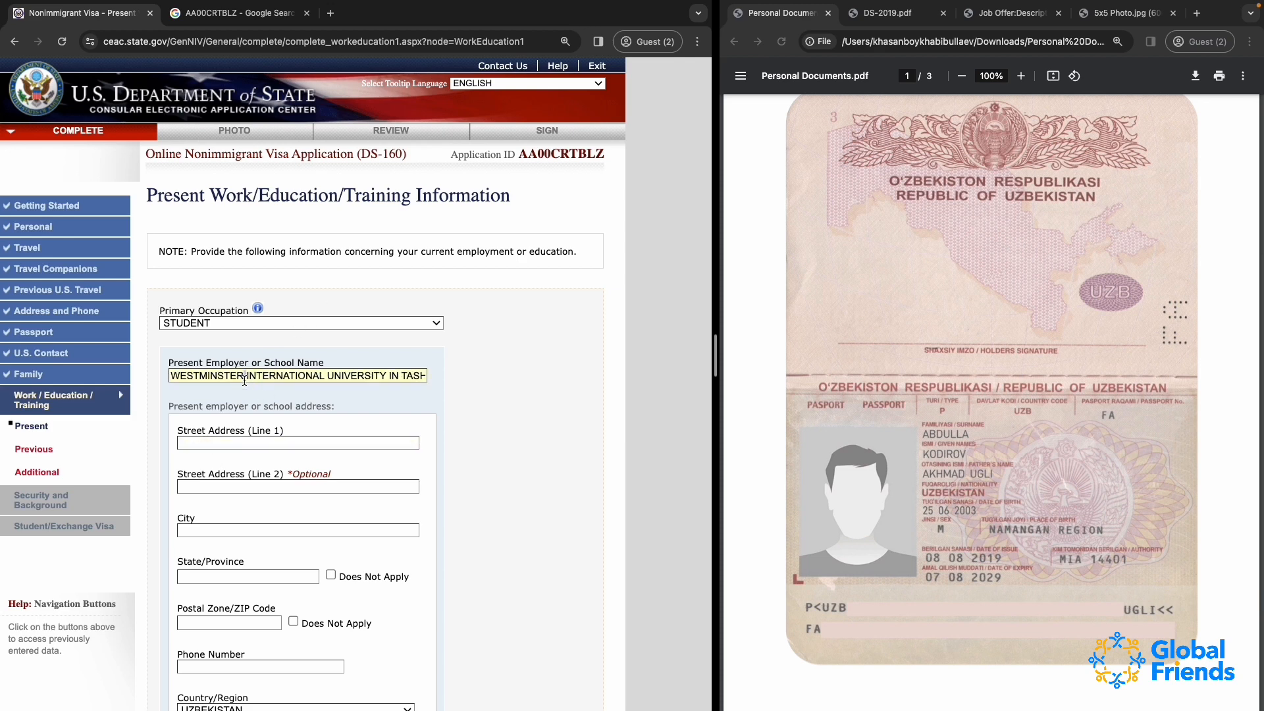
pyautogui.press('super+a')
pyautogui.press('super+c')
pyautogui.click(331, 14)
pyautogui.press('super+v')
pyautogui.write('add')
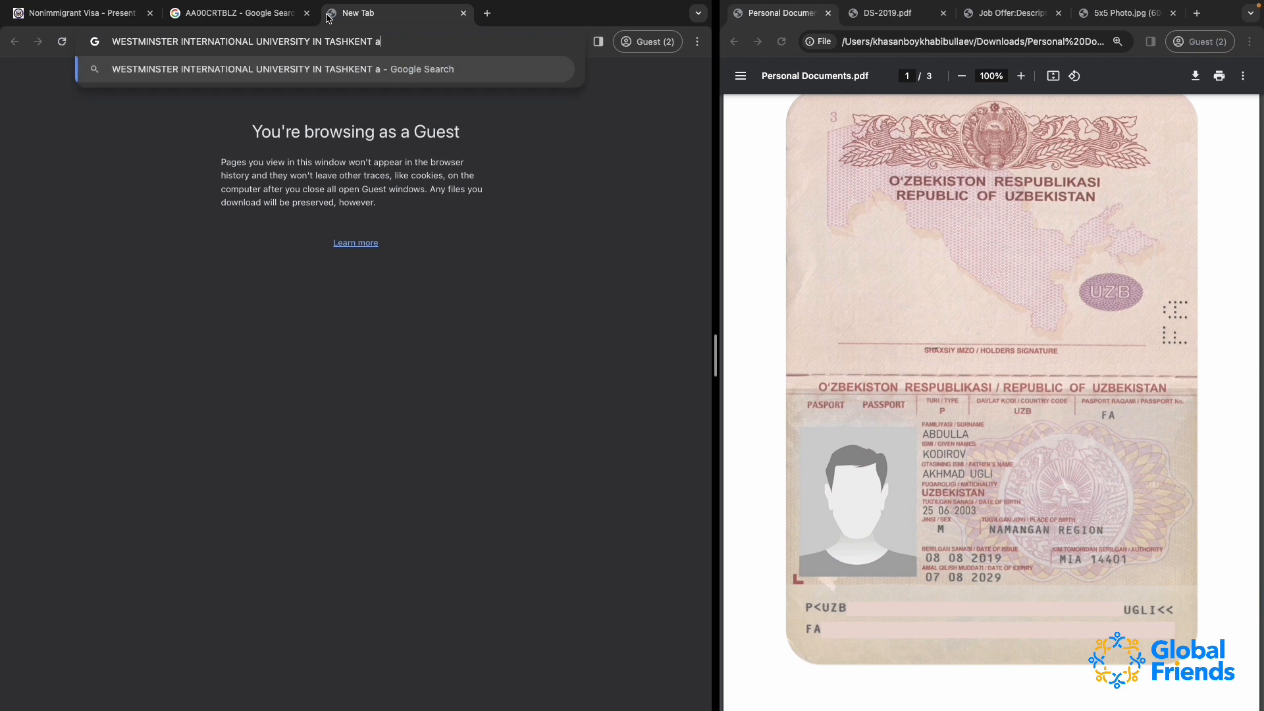
pyautogui.write('ress')
pyautogui.press('Return')
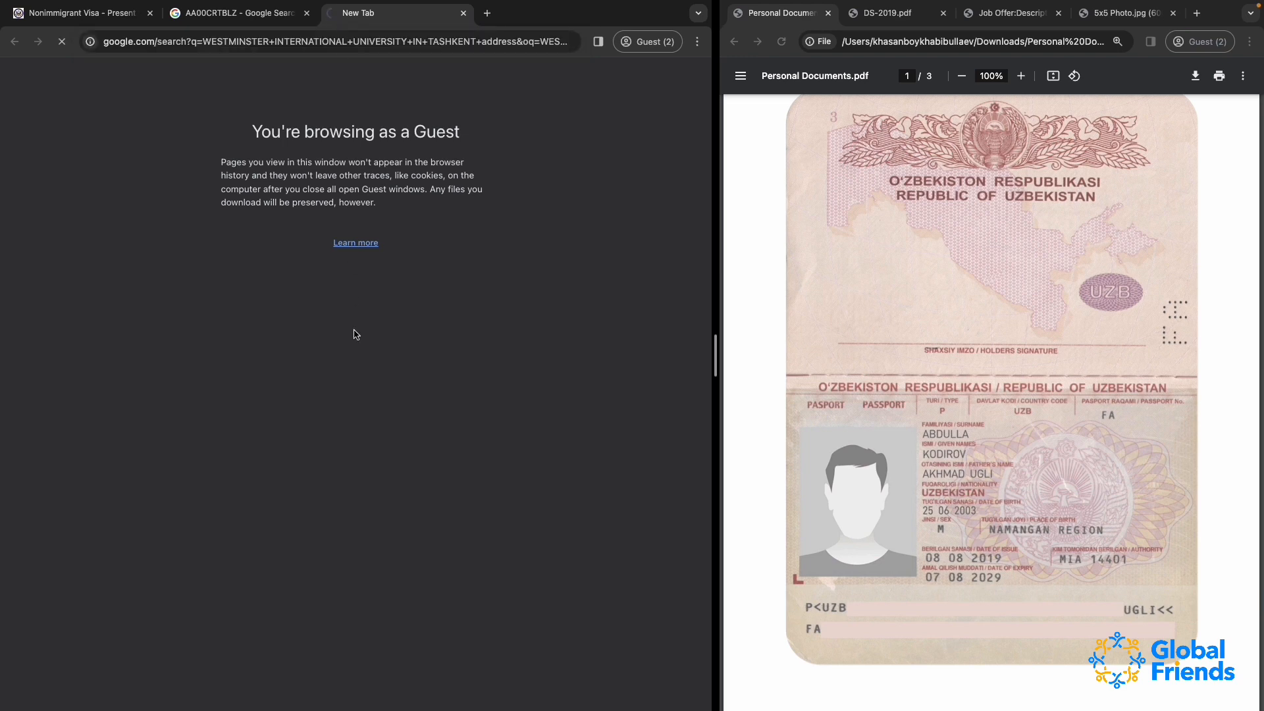
# Copy the university's address from the search results into Street Address (Line 1) of the present school
pyautogui.scroll(-1, 552, 435)
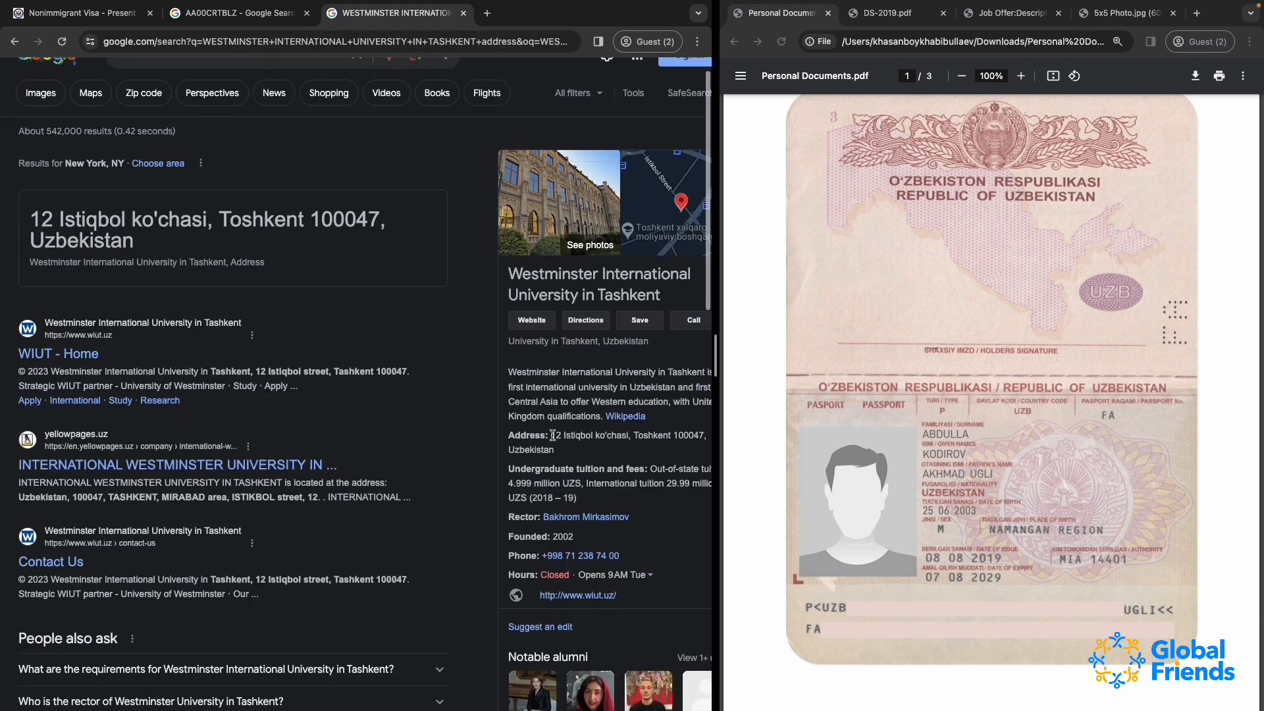
pyautogui.moveTo(552, 436); pyautogui.dragTo(555, 449)
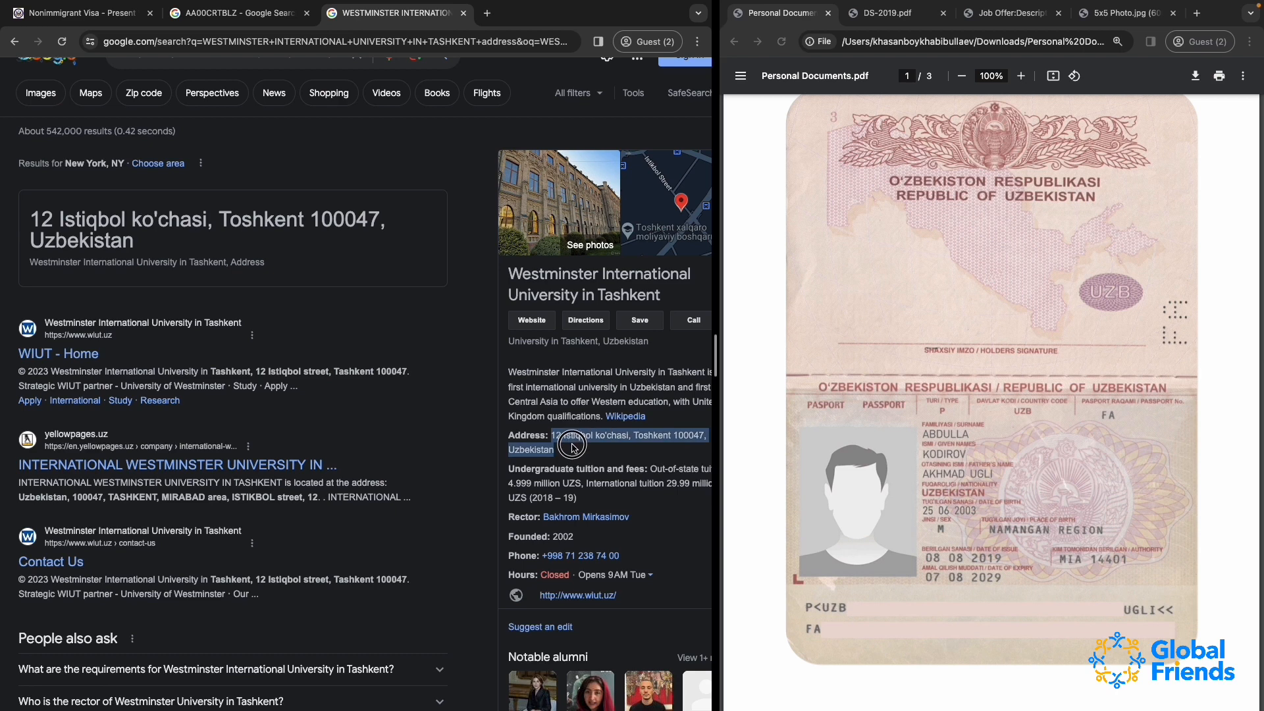
pyautogui.click(75, 12)
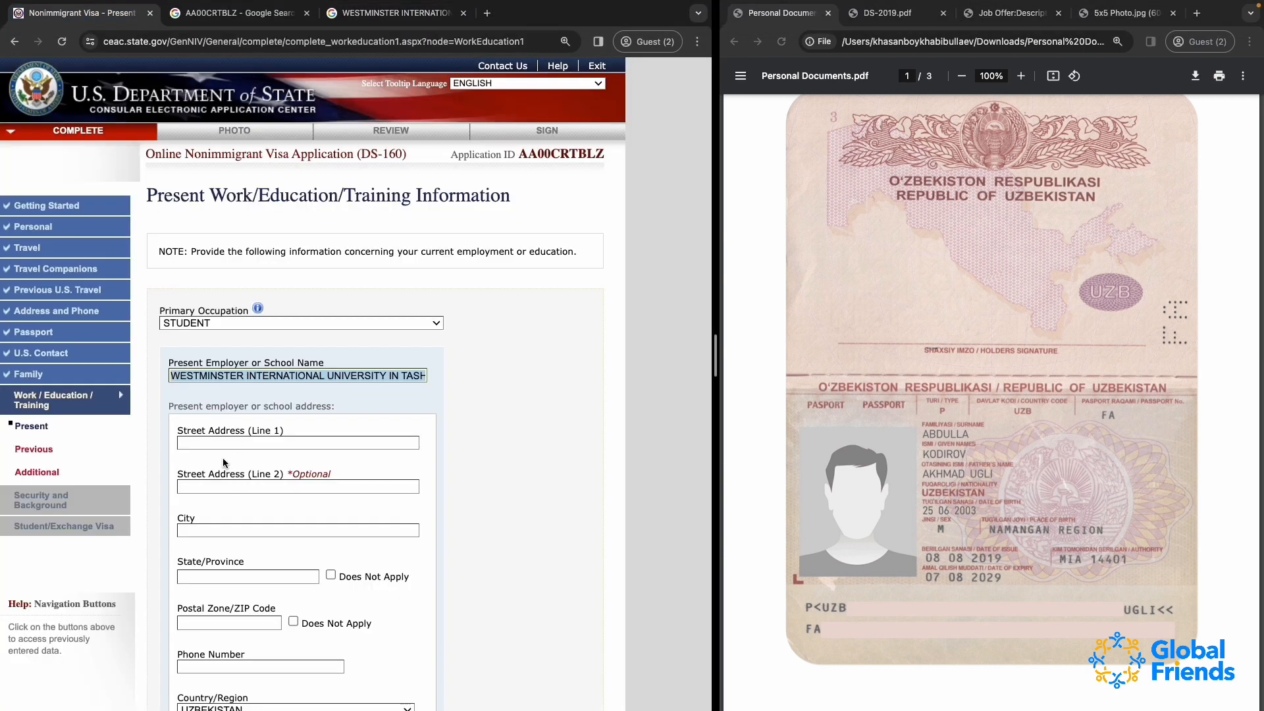
pyautogui.click(209, 443)
pyautogui.press('cmd+v')
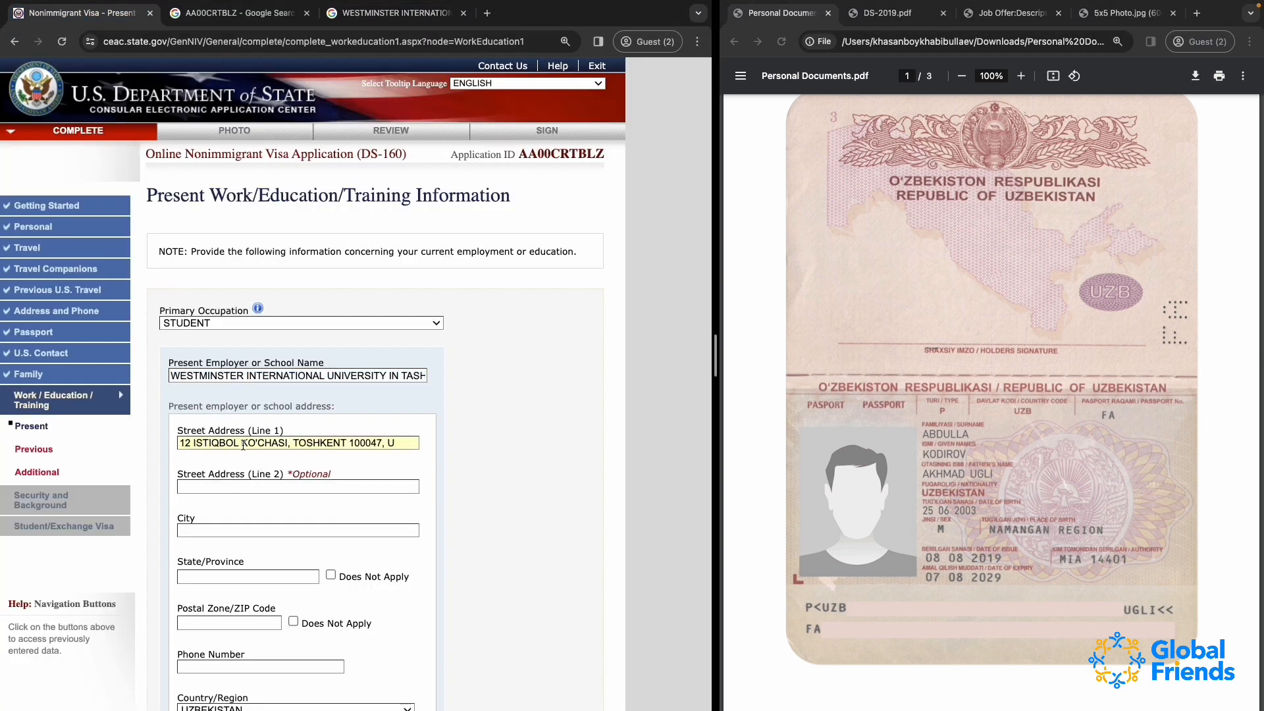
# Shorten Street Address (Line 1) to the building number and street name ending in STREET, removing the city, postal code and country
pyautogui.moveTo(241, 443); pyautogui.dragTo(290, 443)
pyautogui.write('STR')
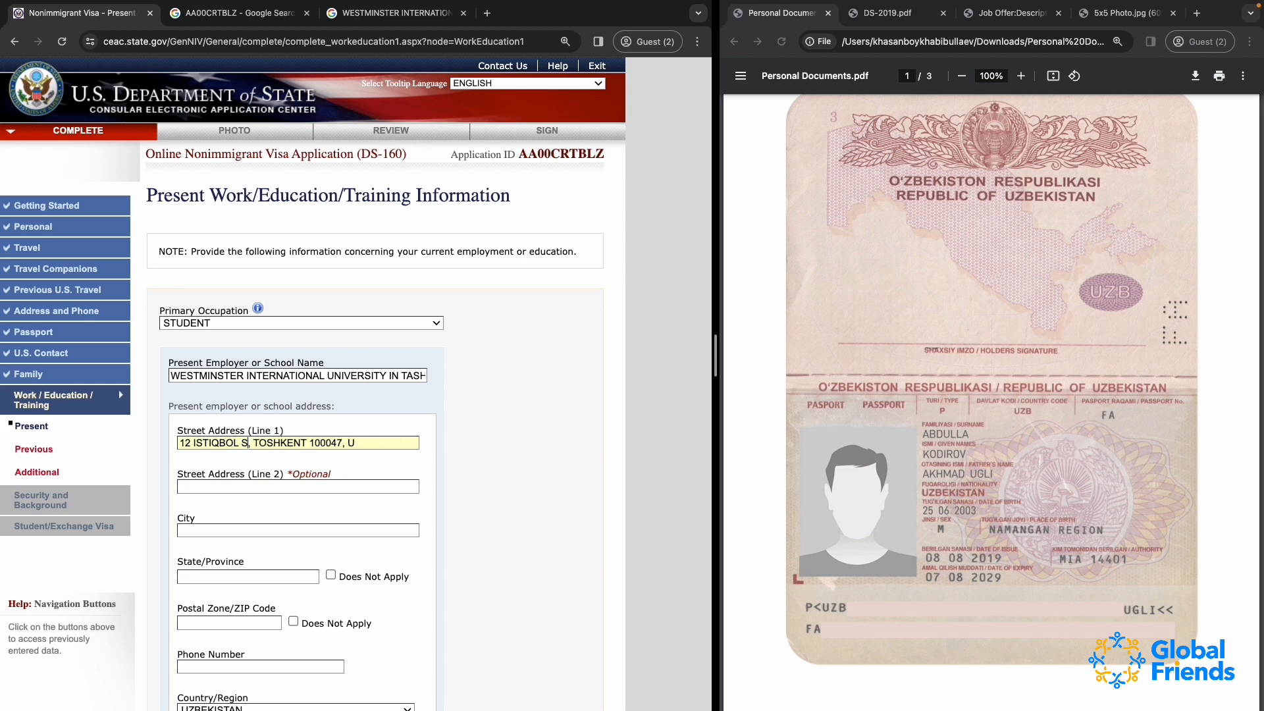
pyautogui.write('EET')
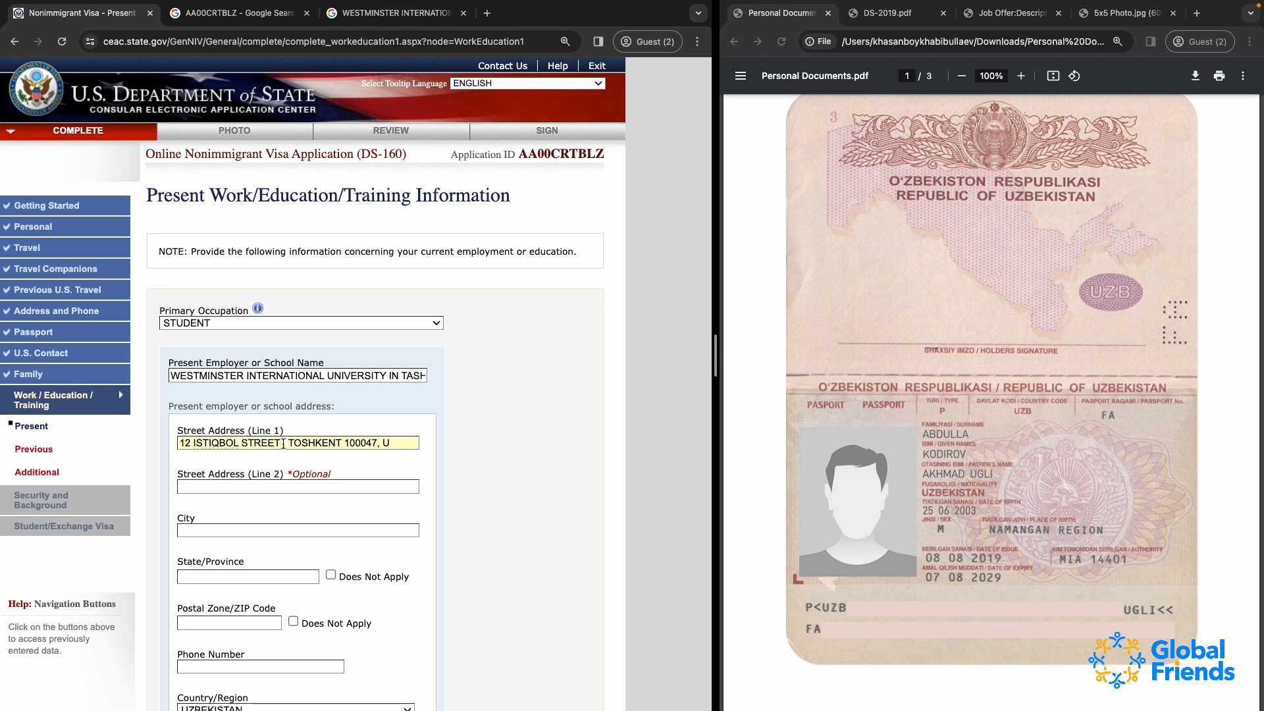
pyautogui.moveTo(283, 444)
pyautogui.mouseDown()
pyautogui.moveTo(343, 444)
pyautogui.moveTo(285, 441)
pyautogui.mouseUp()
pyautogui.press('BackSpace')
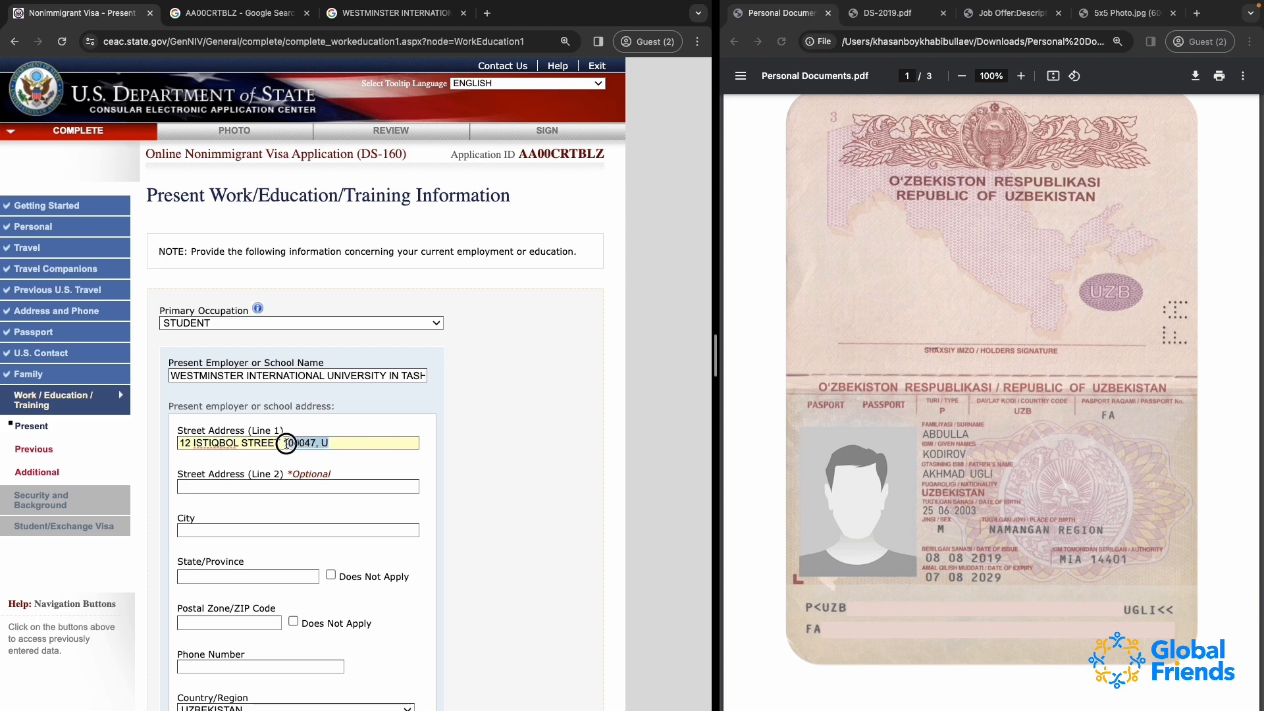
pyautogui.press('BackSpace')
# Enter TASHKENT as the school's city and mark its State/Province as Does Not Apply
pyautogui.click(207, 487)
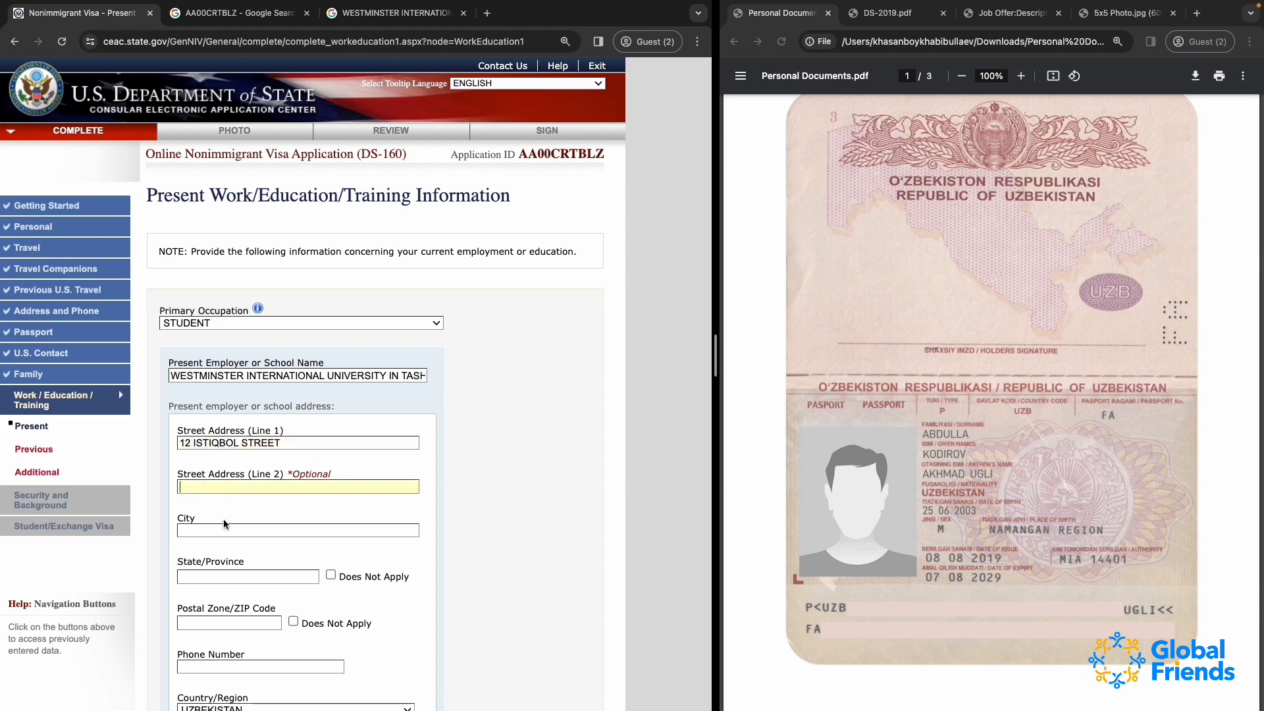
pyautogui.click(235, 532)
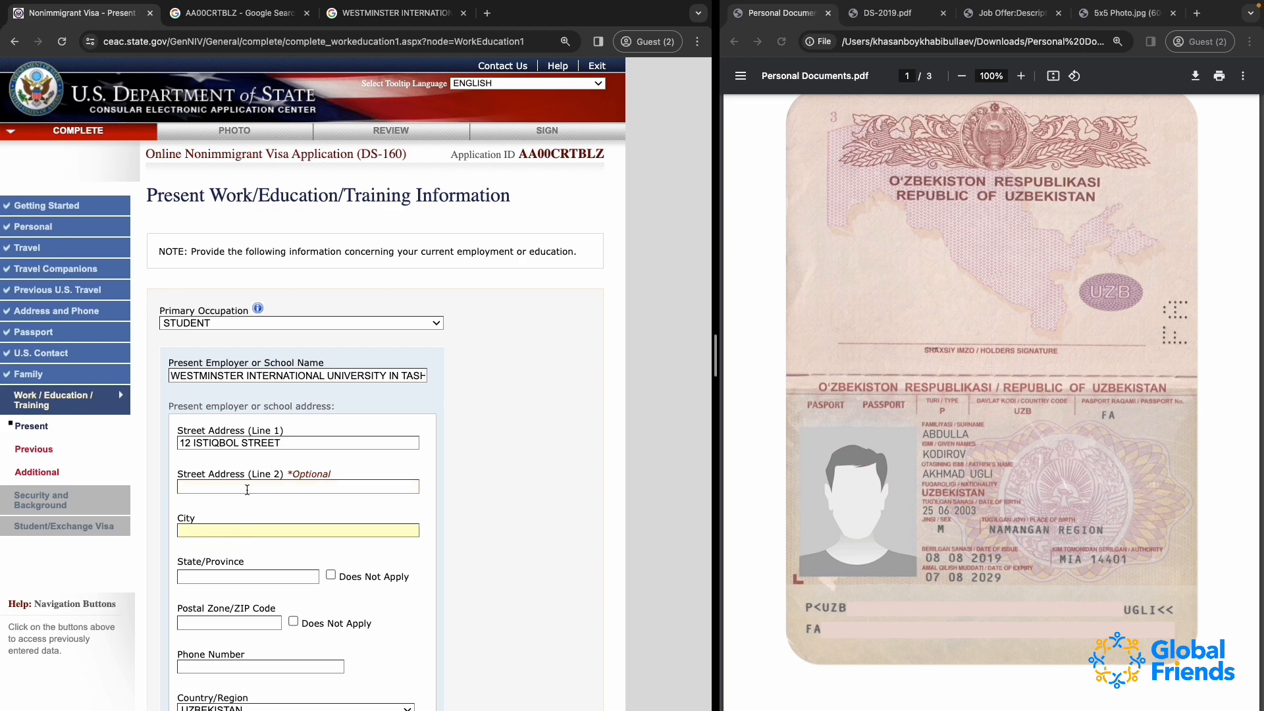
pyautogui.write('TASHKENT')
pyautogui.click(302, 576)
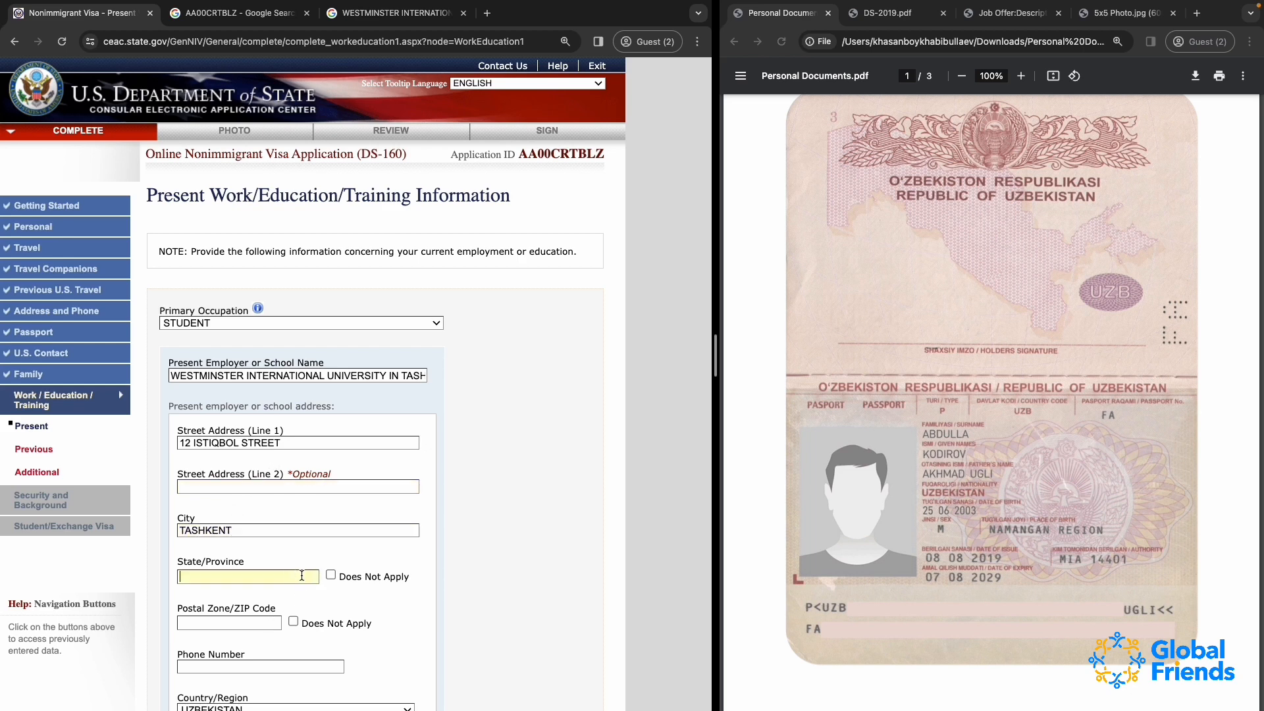
pyautogui.scroll(-3, 301, 576)
pyautogui.click(331, 489)
# Enter the school's postal code from its address in Postal Zone/ZIP Code
pyautogui.scroll(-2, 249, 539)
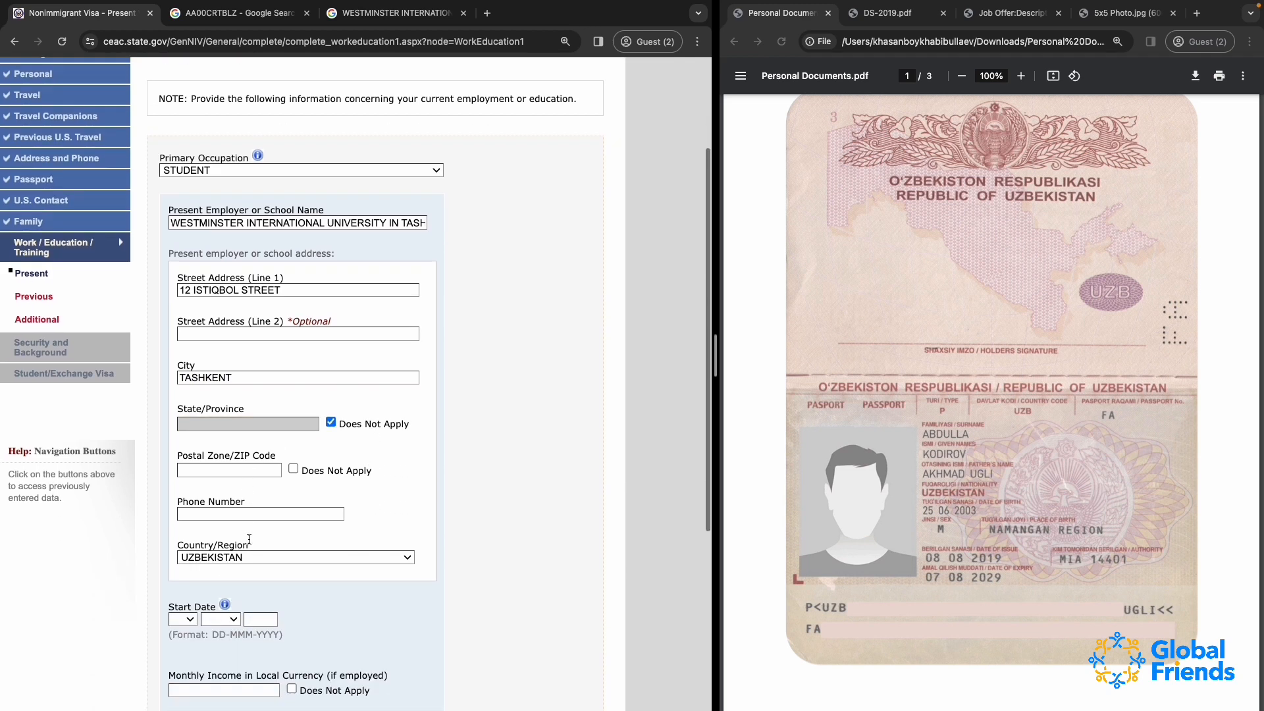
pyautogui.scroll(-1, 248, 539)
pyautogui.click(217, 457)
pyautogui.write('1000')
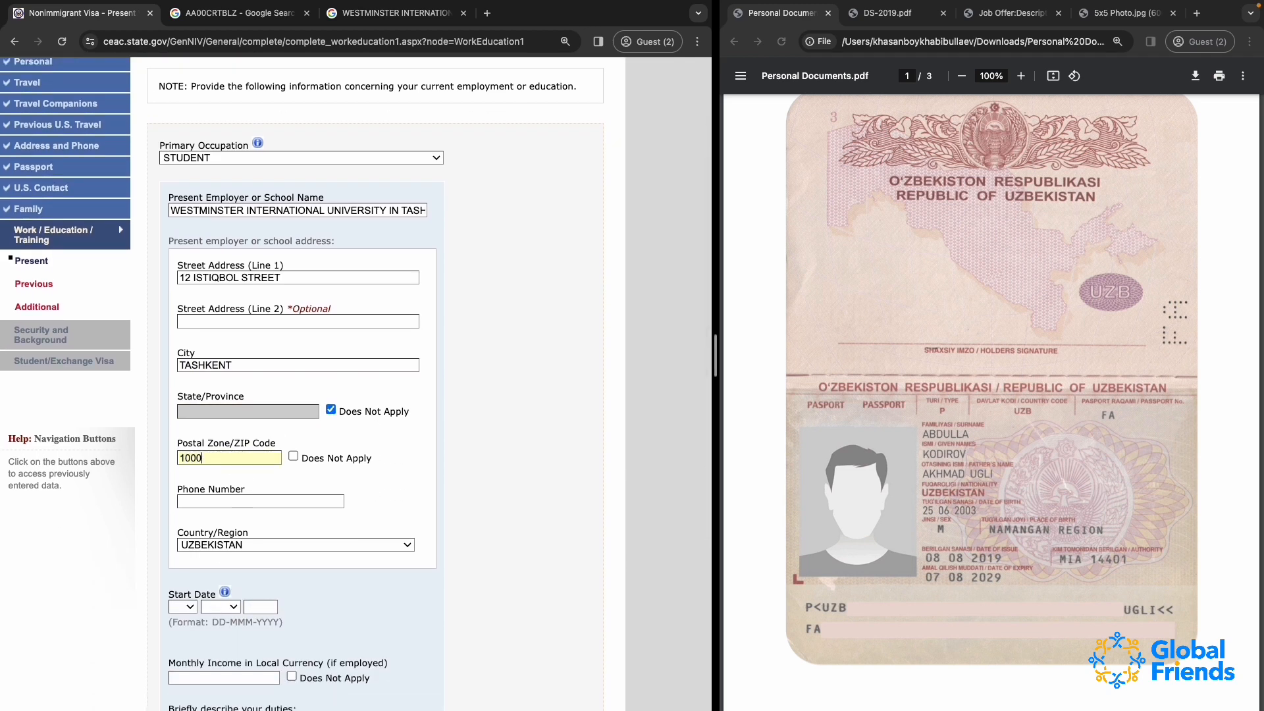
pyautogui.write('47')
# Copy the university's phone number from the Google results into the school's Phone Number field
pyautogui.click(218, 502)
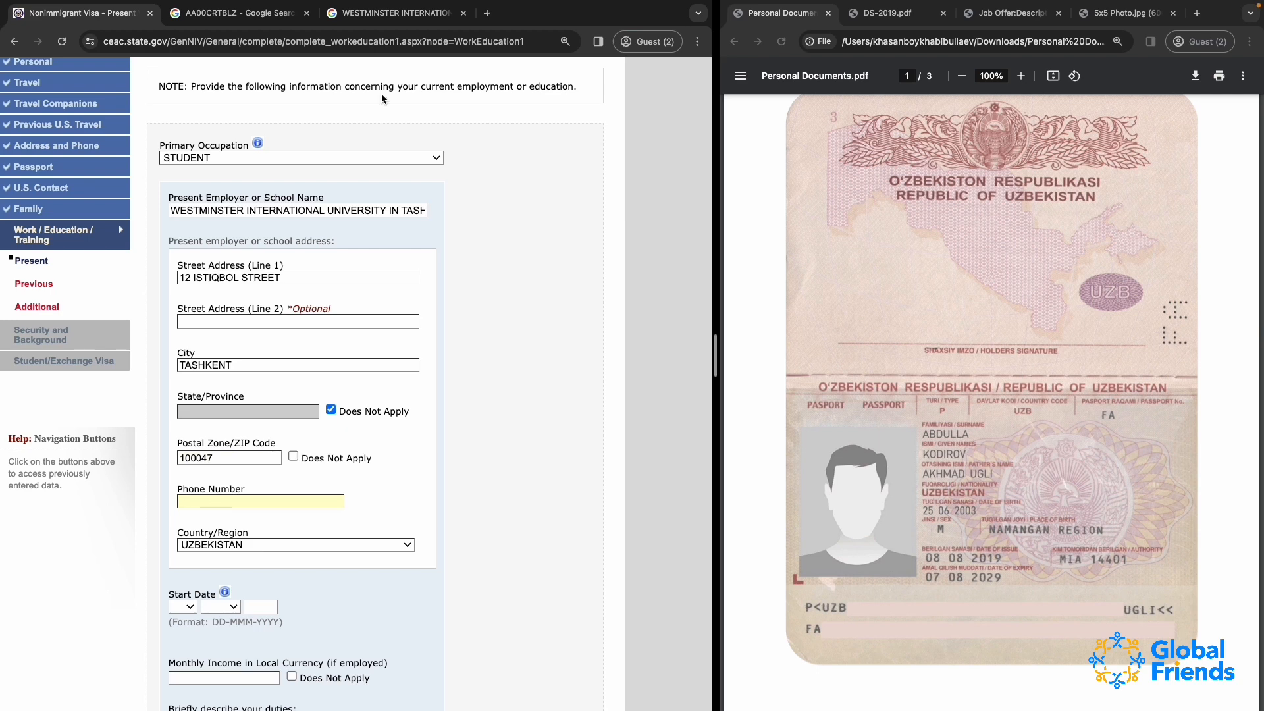
pyautogui.click(355, 22)
pyautogui.scroll(-2, 574, 433)
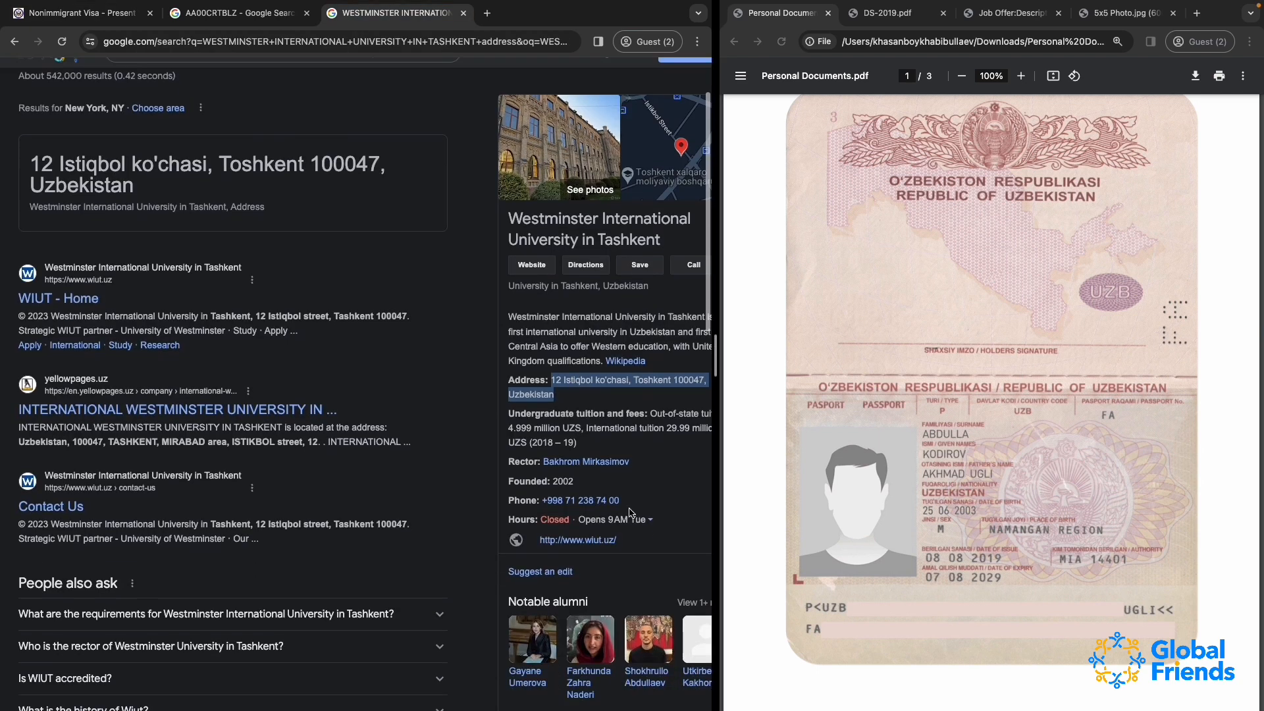
pyautogui.moveTo(620, 501); pyautogui.dragTo(543, 504)
pyautogui.click(64, 9)
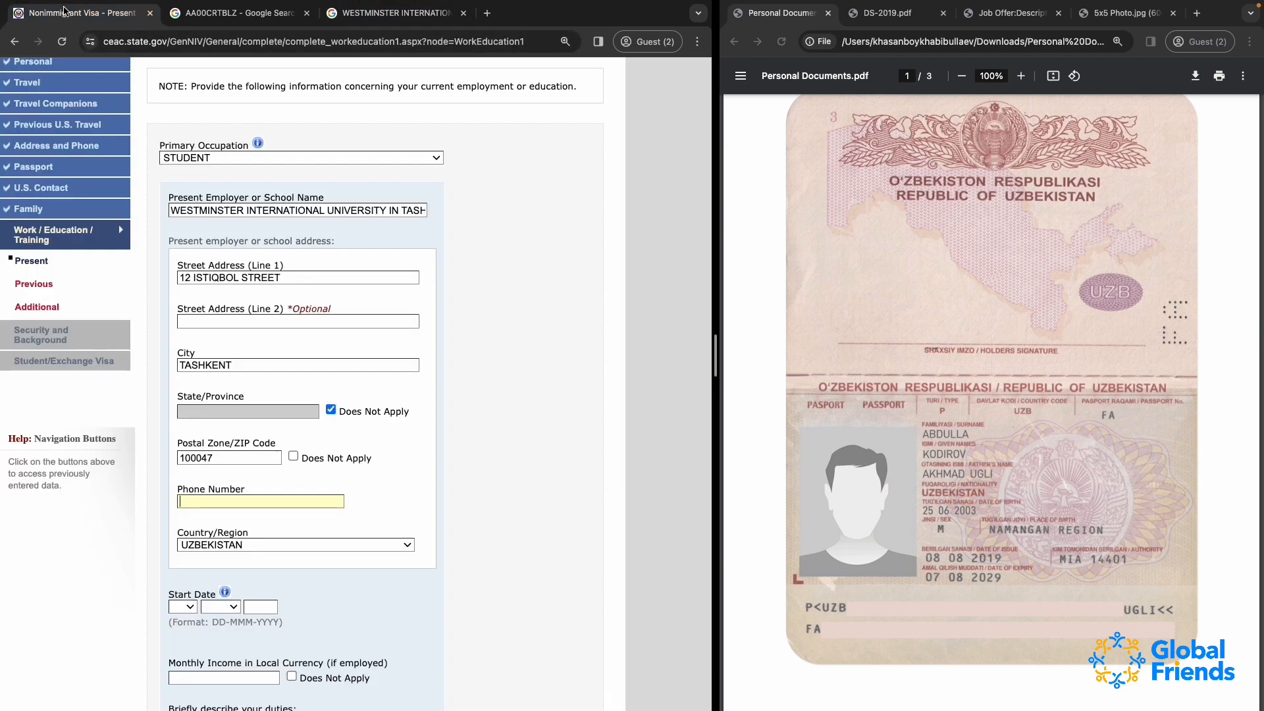
pyautogui.press('super+v')
pyautogui.scroll(-2, 287, 505)
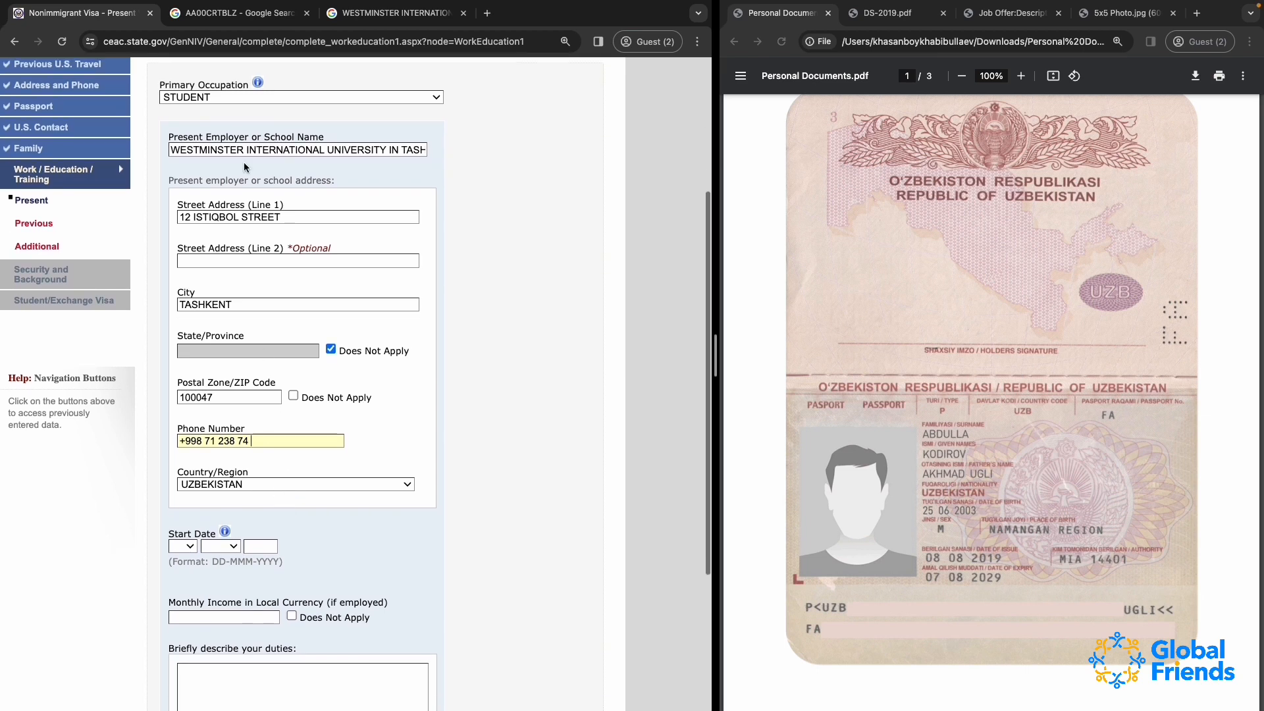
# Correct the school's phone number to the complete number without spaces, and keep UZBEKISTAN as its country
pyautogui.click(352, 18)
pyautogui.click(79, 13)
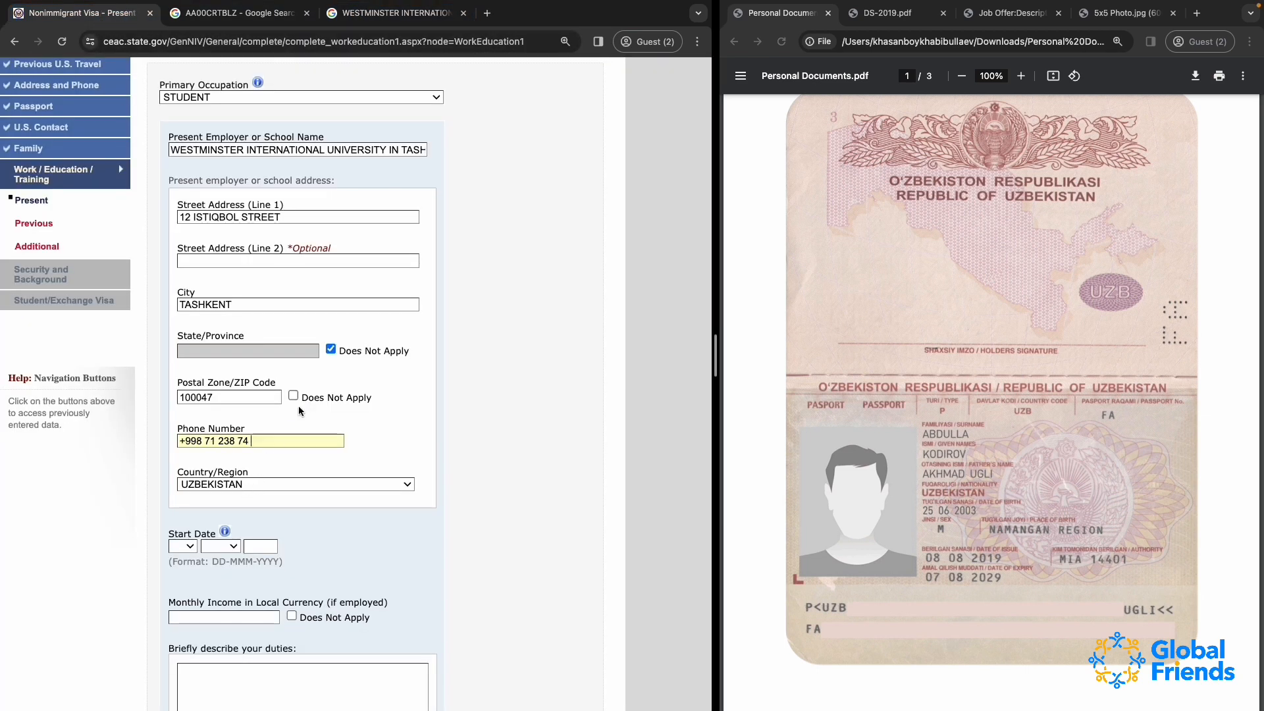
pyautogui.click(204, 441)
pyautogui.press('BackSpace')
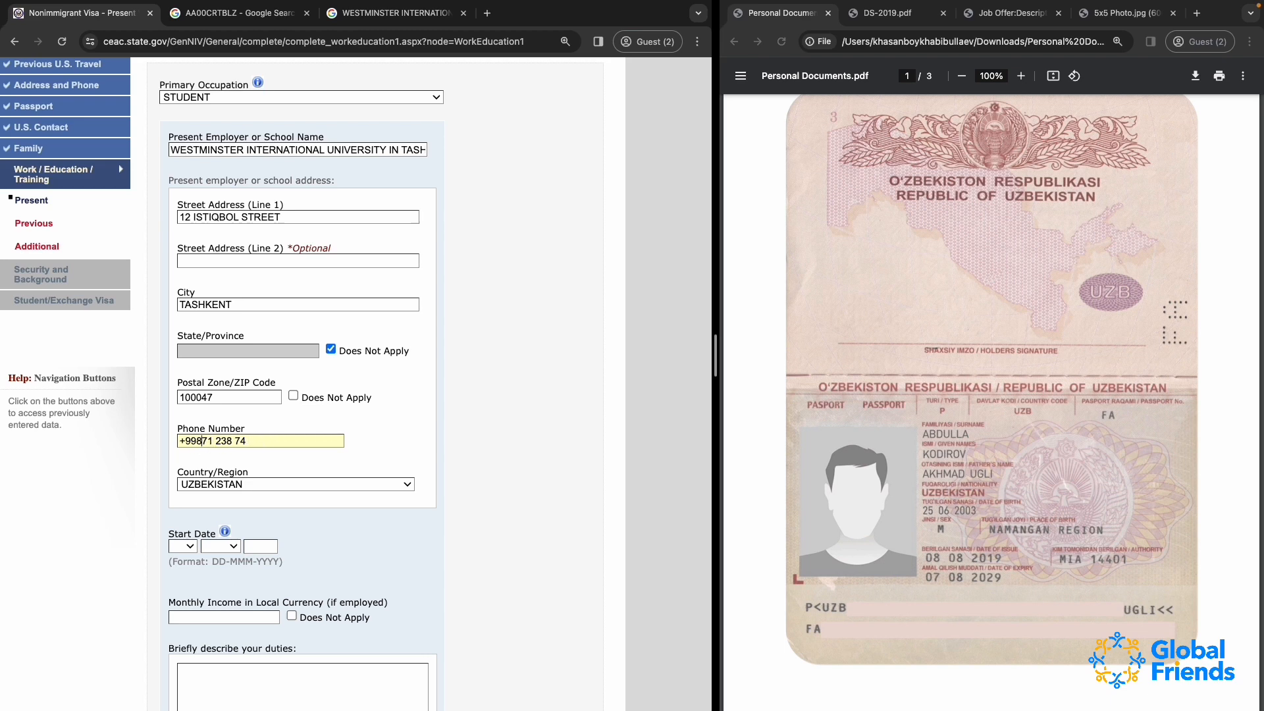
pyautogui.click(218, 442)
pyautogui.press('BackSpace')
pyautogui.click(232, 441)
pyautogui.press('BackSpace')
pyautogui.click(262, 436)
pyautogui.click(221, 484)
pyautogui.click(221, 486)
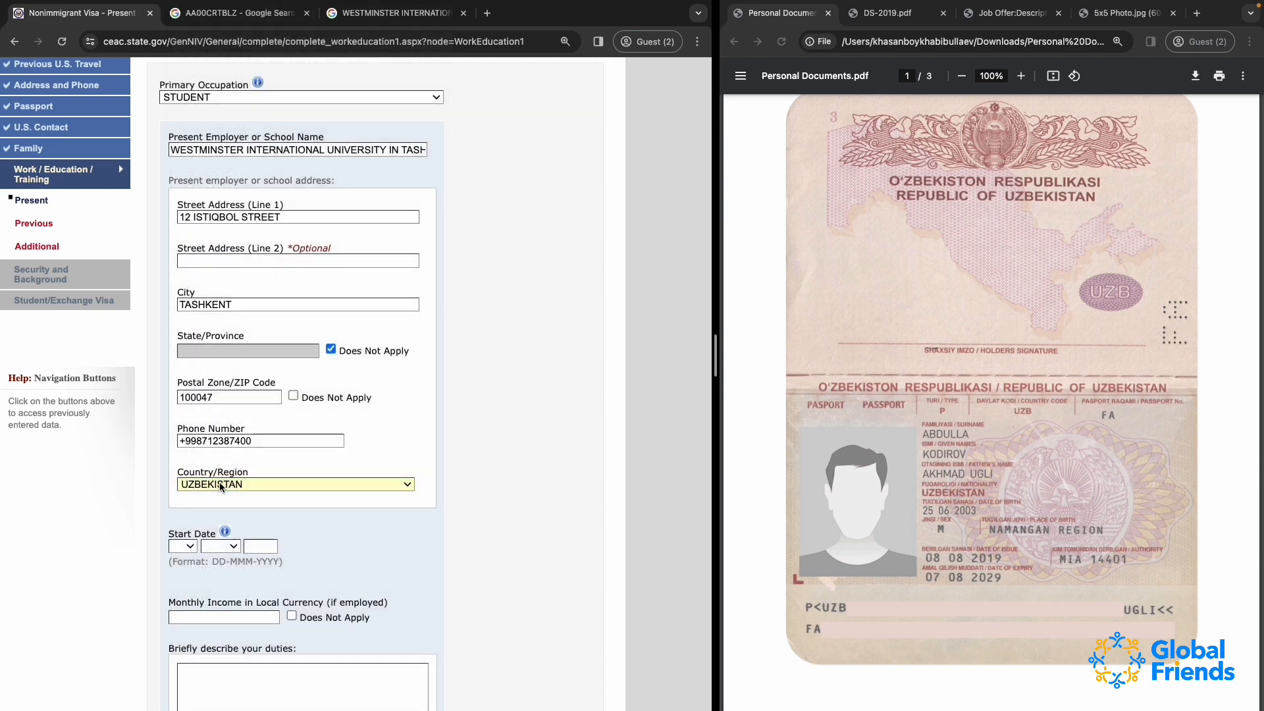
# Set the start date at the present school to 20 AUG 2022
pyautogui.scroll(-5, 219, 482)
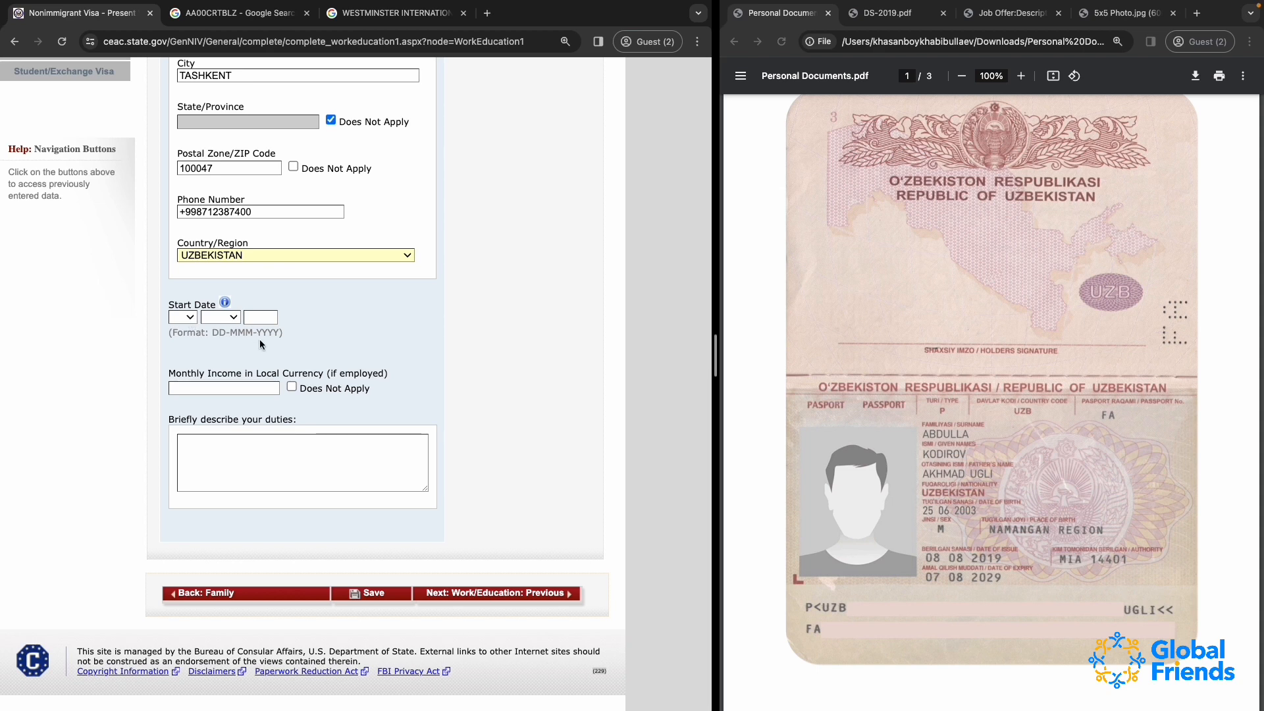
pyautogui.scroll(1, 261, 347)
pyautogui.click(187, 359)
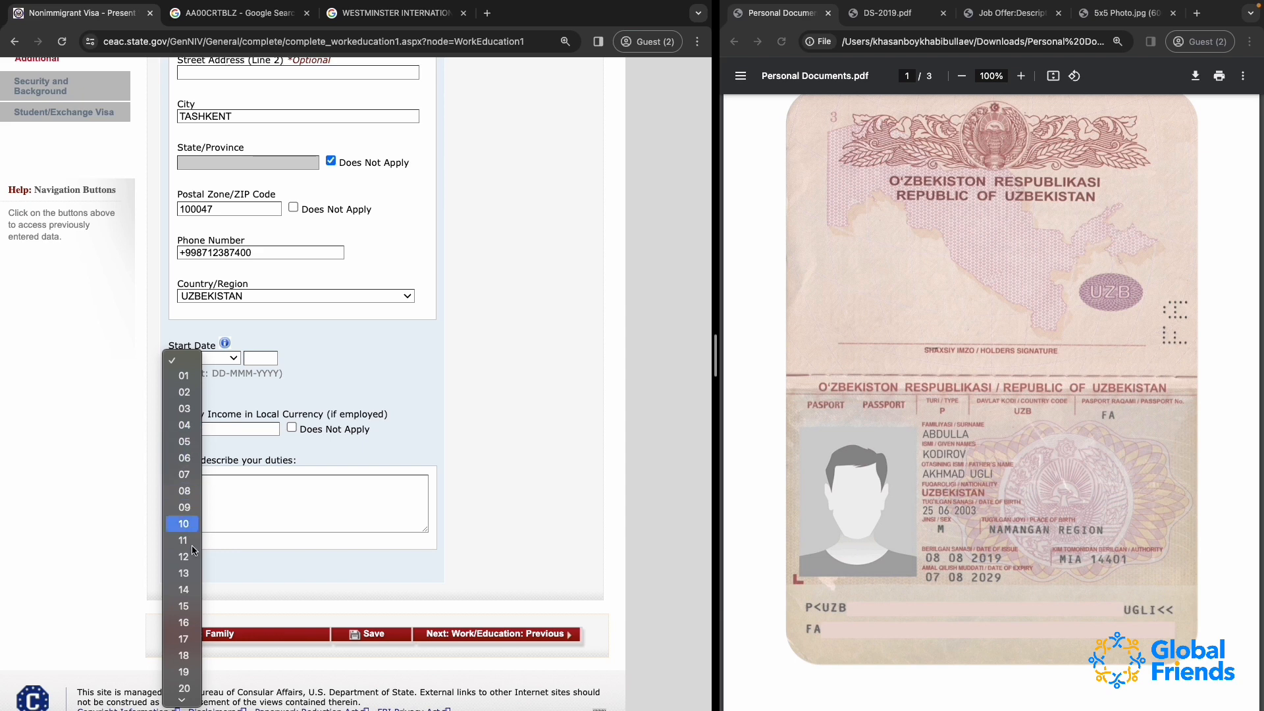
pyautogui.scroll(-1, 191, 656)
pyautogui.click(187, 670)
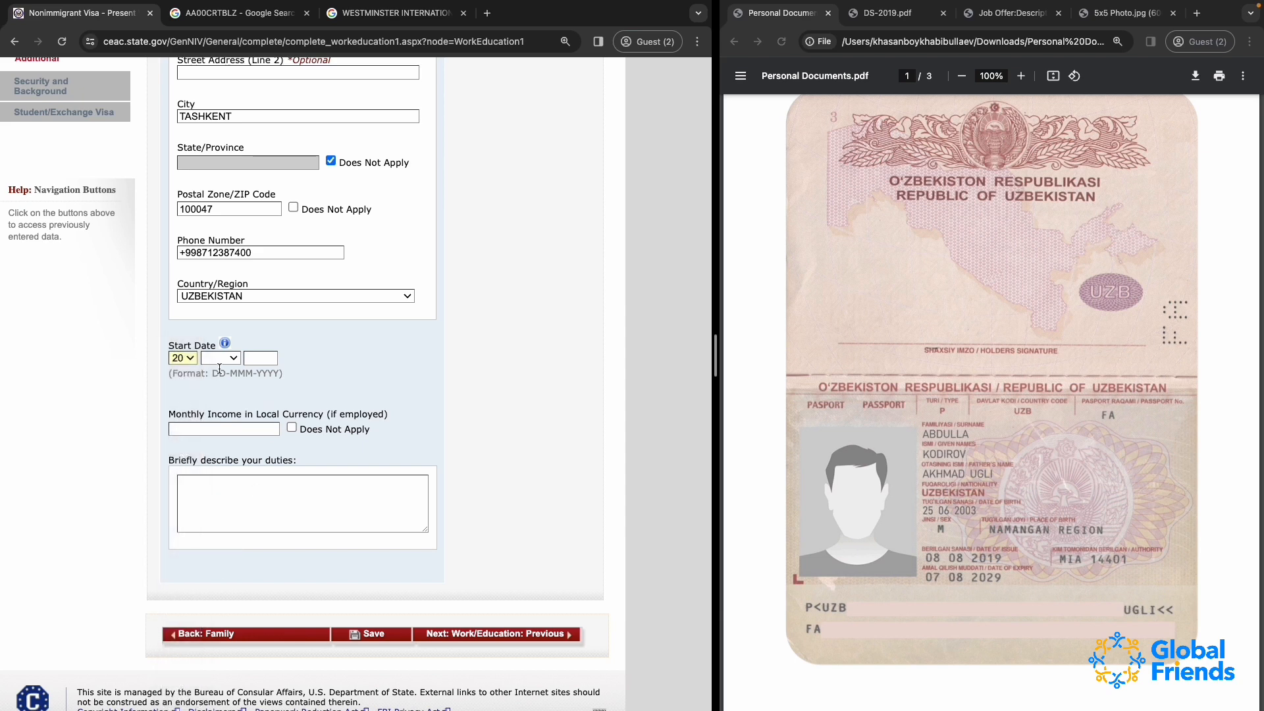
pyautogui.click(222, 359)
pyautogui.press('Down')
pyautogui.press('Down')
pyautogui.press('Down')
pyautogui.press('Down')
pyautogui.press('Down')
pyautogui.press('Down')
pyautogui.press('Down')
pyautogui.press('Down')
pyautogui.press('Down')
pyautogui.press('Down')
pyautogui.press('Down')
pyautogui.press('Down')
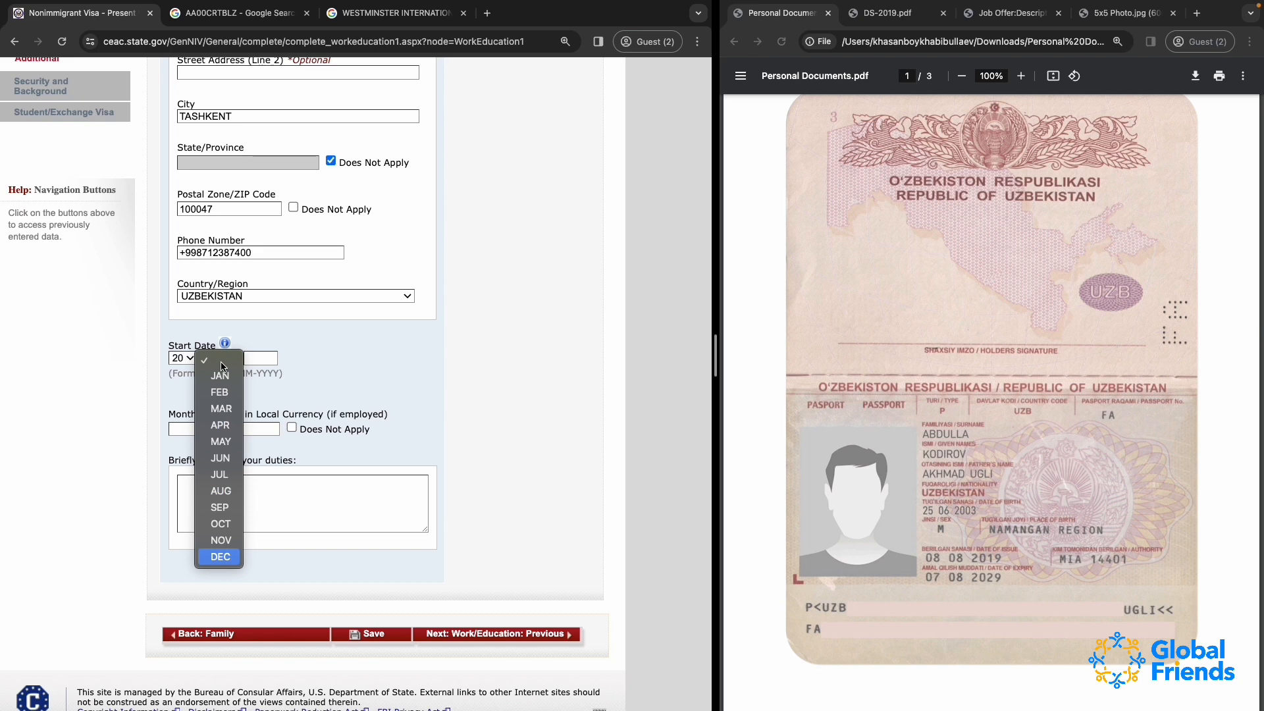
pyautogui.click(228, 491)
pyautogui.write('2022')
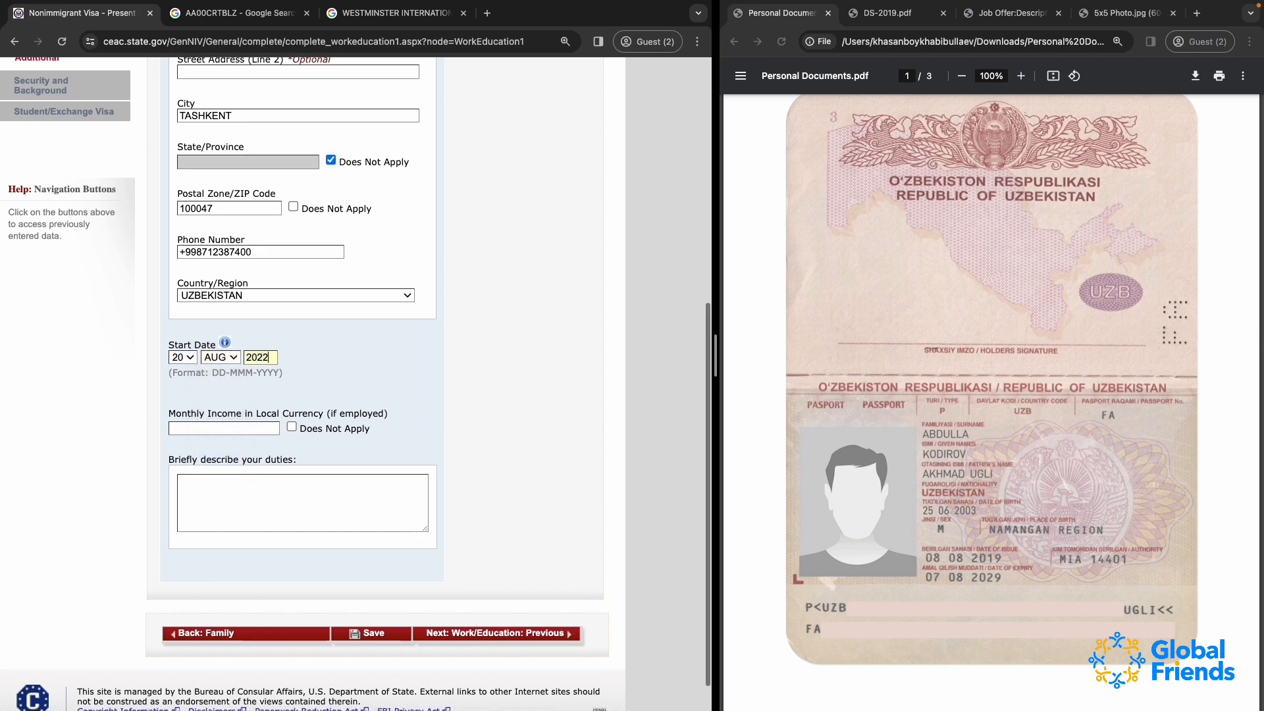
# Mark Monthly Income in Local Currency as Does Not Apply
pyautogui.scroll(-1, 231, 397)
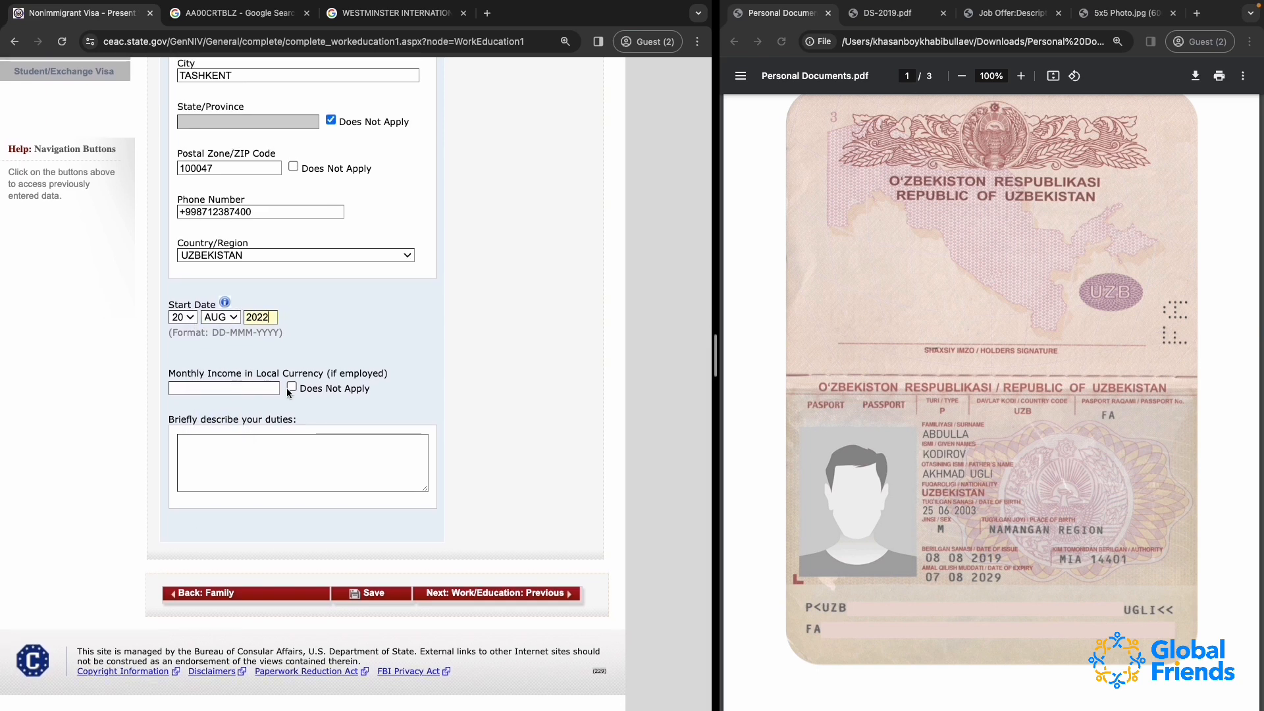
pyautogui.click(251, 388)
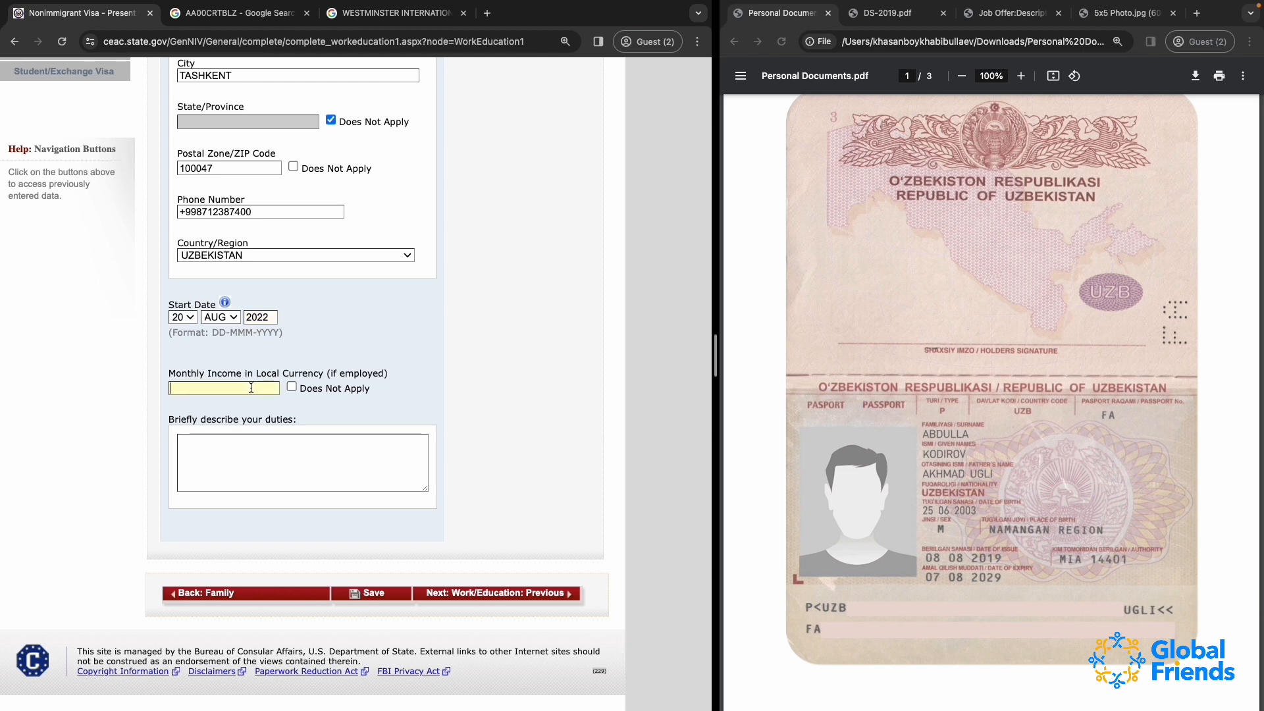
pyautogui.click(290, 388)
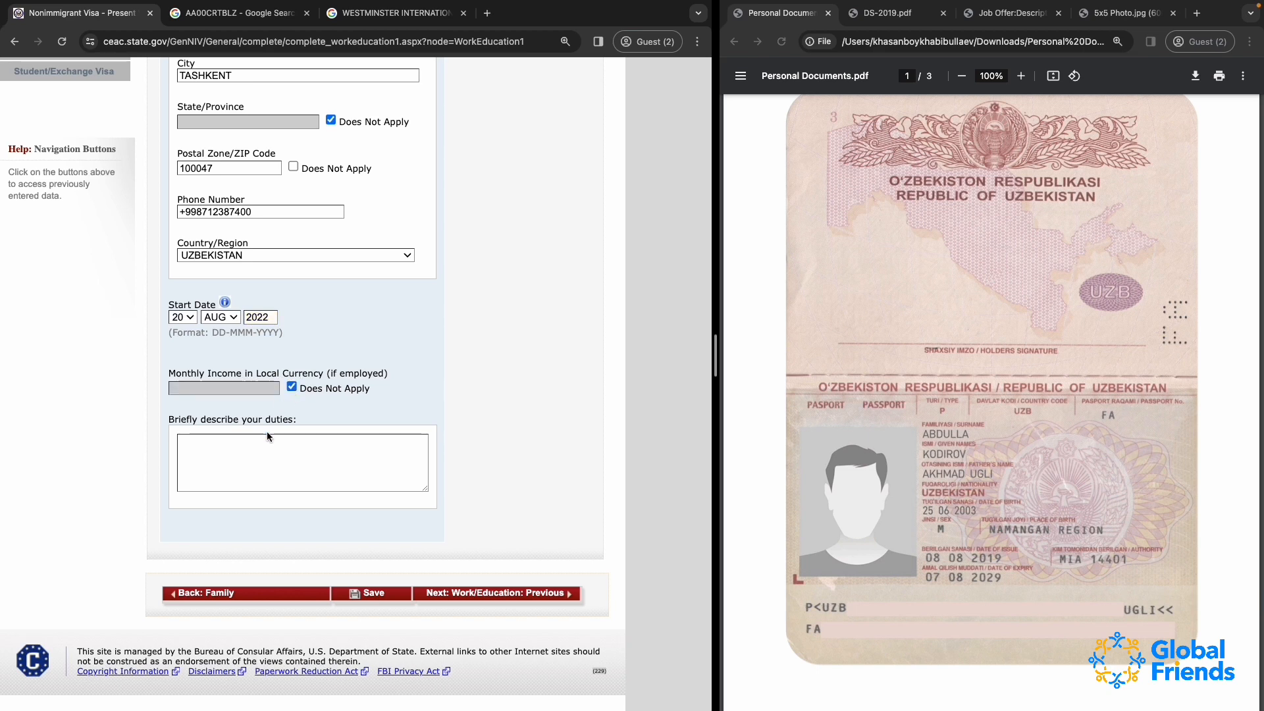
# Describe the present duties as "I AM A FULL TIME STUDENTS MAJORING IN WEB DEVELOPMENT."
pyautogui.click(231, 445)
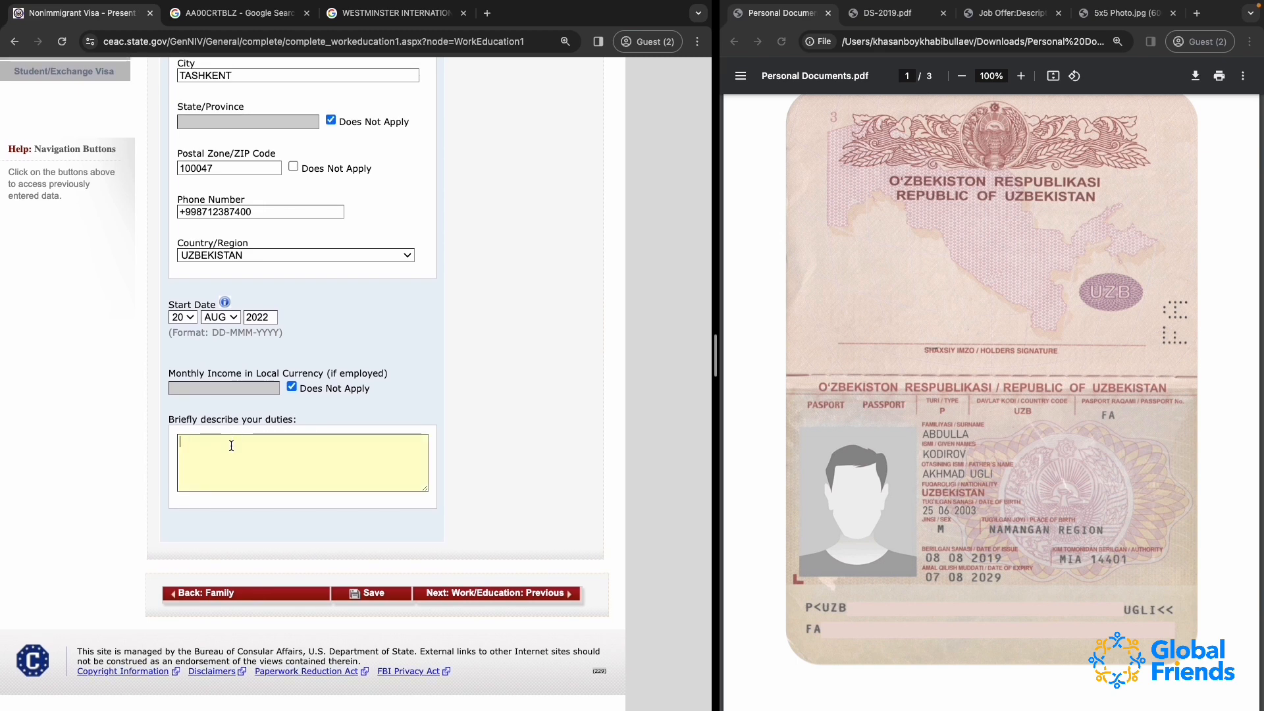
pyautogui.write('I AM A FULL TIME STUDENTS MAJ')
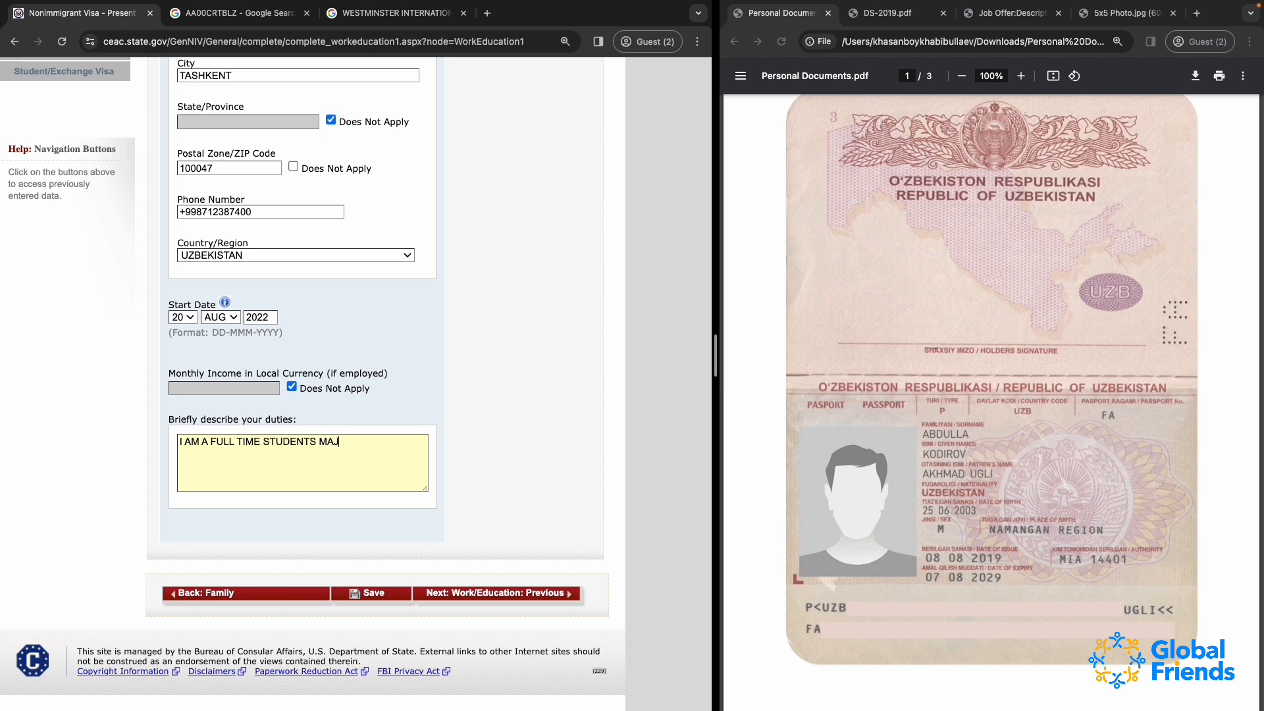
pyautogui.write('ORING IN WEB DEVELOPMENT NA')
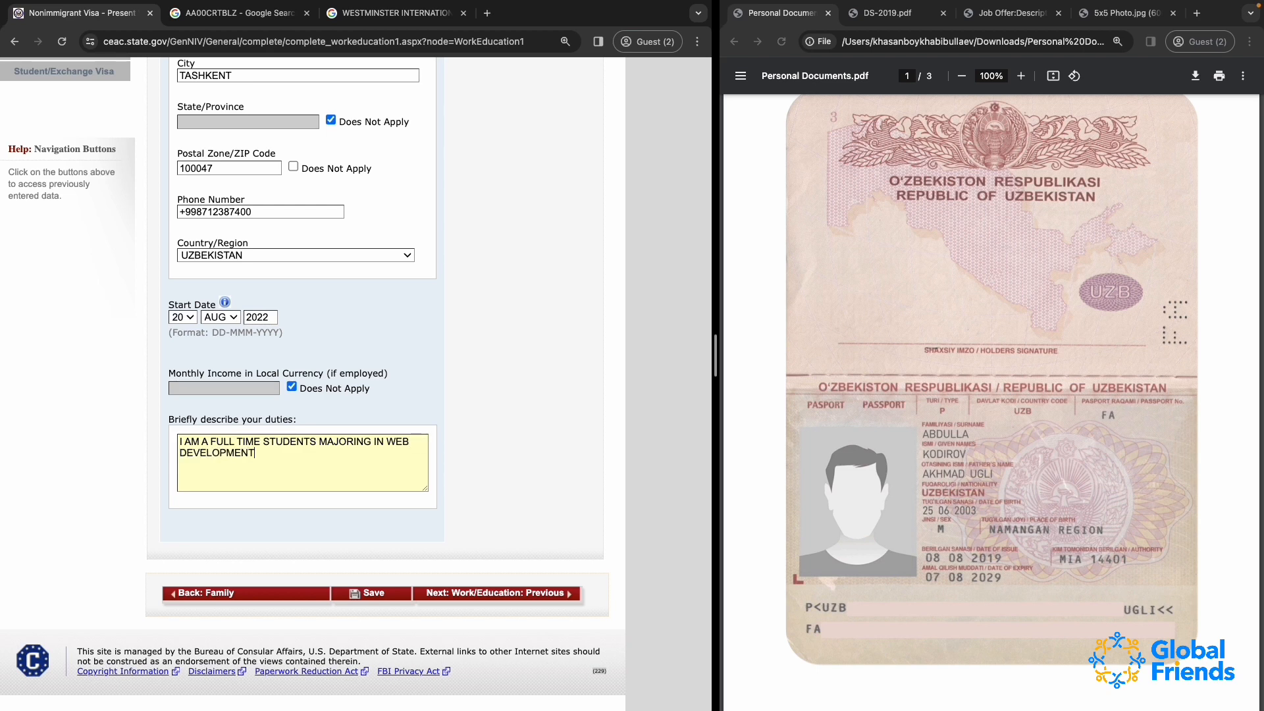
pyautogui.press('BackSpace')
pyautogui.press('BackSpace')
pyautogui.write('. ')
pyautogui.write('I AM ALS')
pyautogui.write('O A DISTINCTION')
pyautogui.write(' STUDENTS')
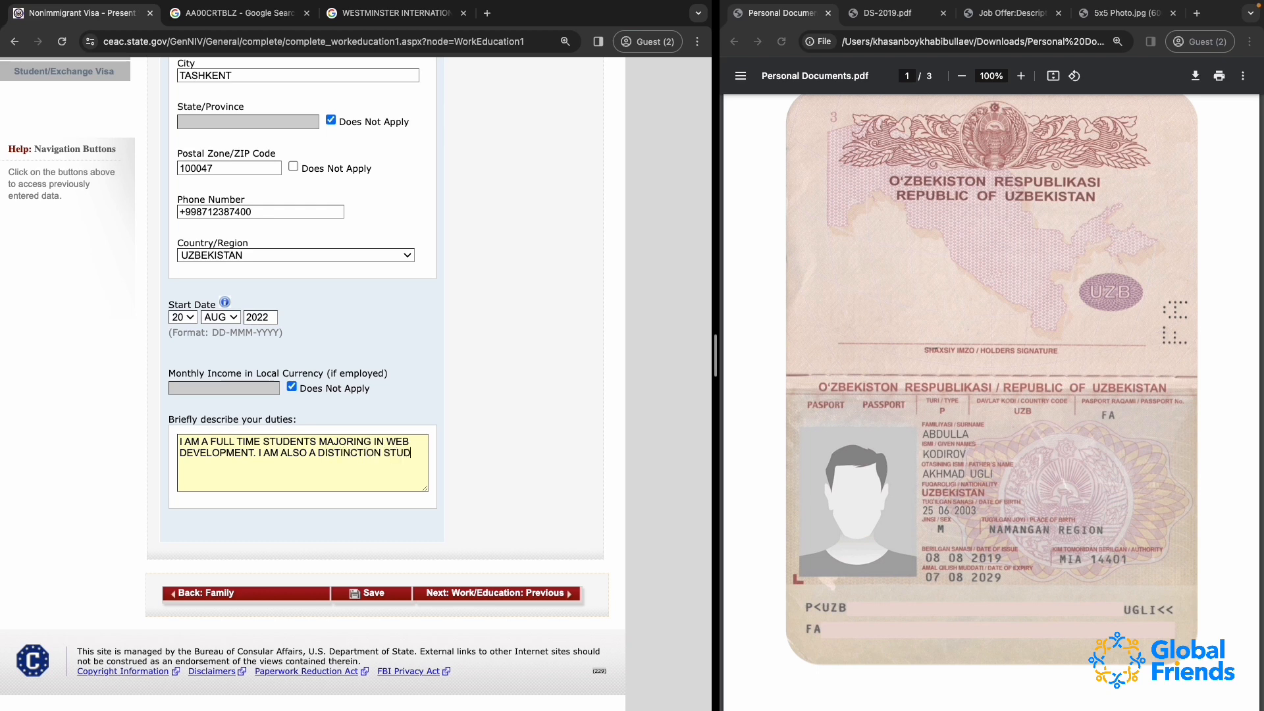
# Add the sentence "I AM ALSO A DISTINCTION STUDENT AND AM INCLUDED IN DEAN'S LIST." to the duties description
pyautogui.press('BackSpace')
pyautogui.write('AND AM INC')
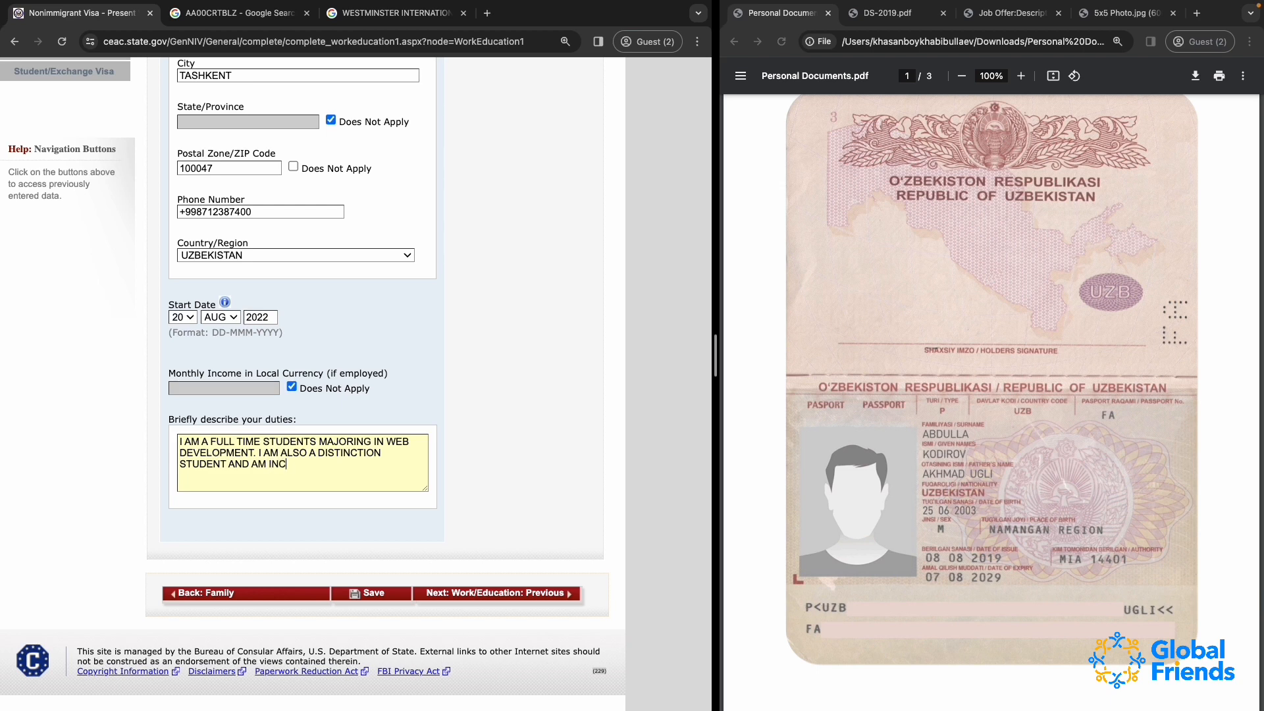
pyautogui.write("LUDED IN DEAN'S LIST.")
# Save the present work/education details, continue the application and proceed to the Previous Work/Education/Training page
pyautogui.scroll(10, 314, 140)
pyautogui.scroll(-10, 314, 140)
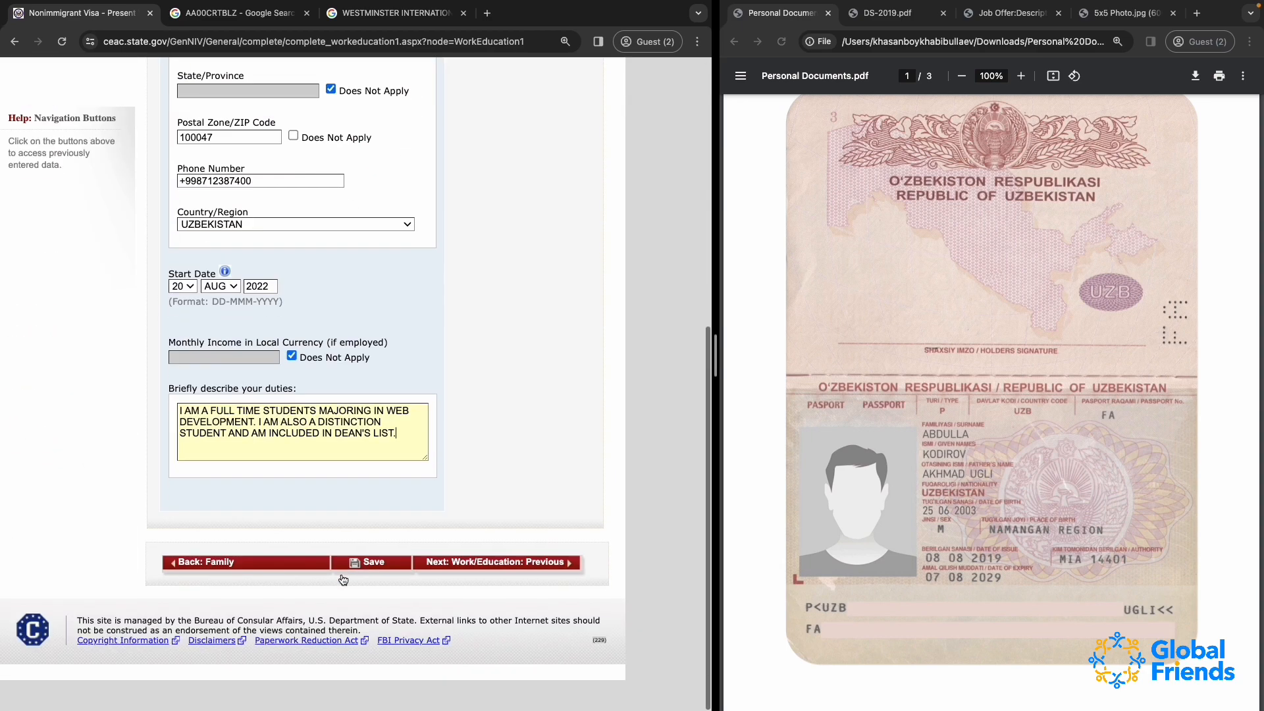
pyautogui.click(372, 594)
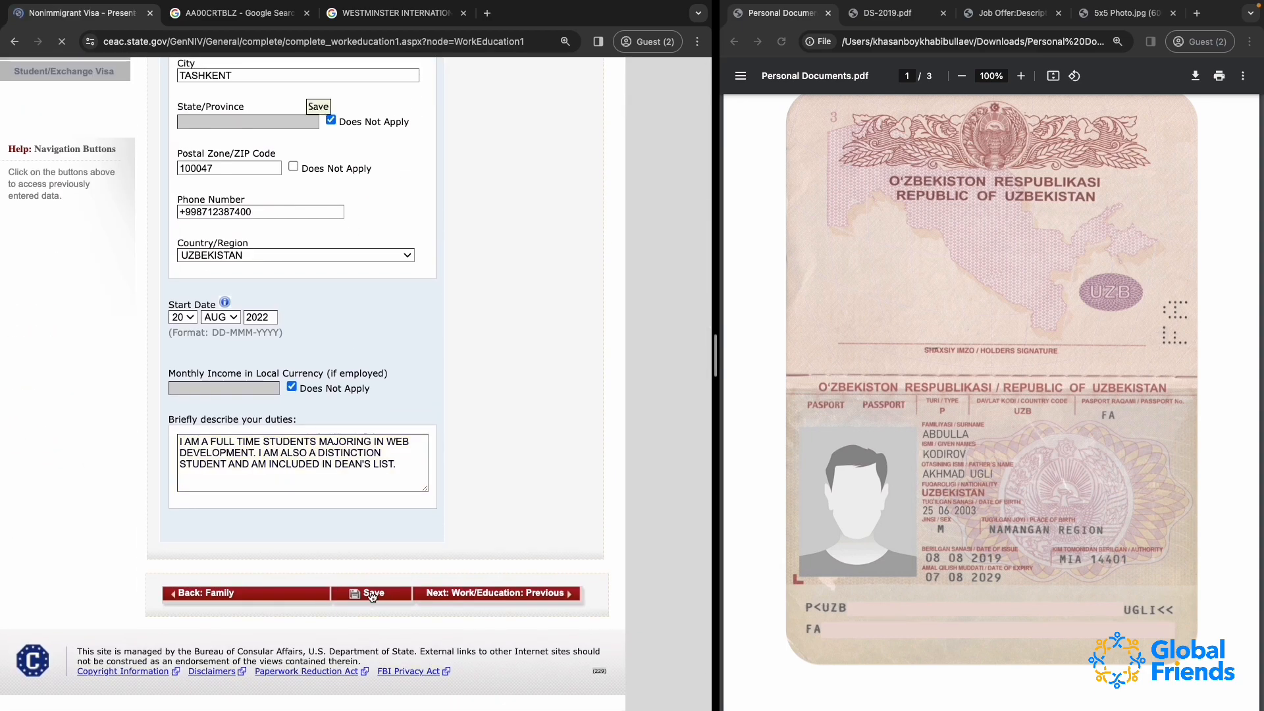
pyautogui.click(295, 351)
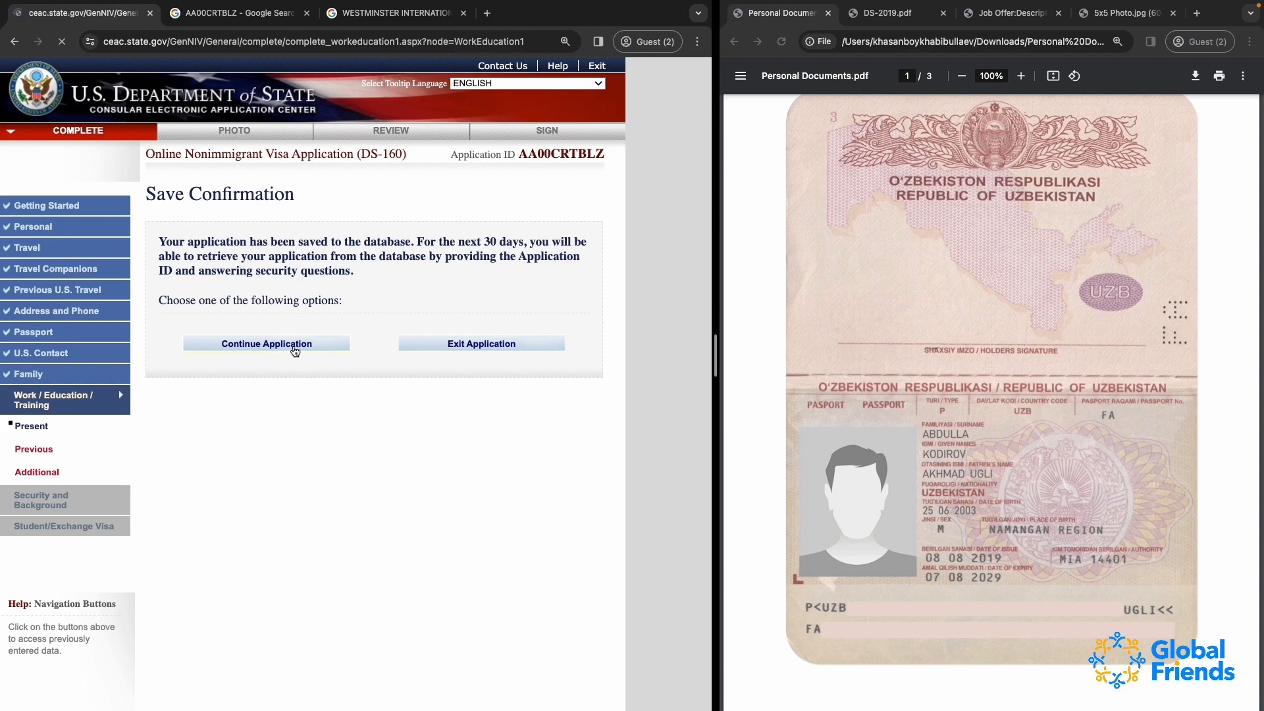
pyautogui.scroll(-7, 396, 547)
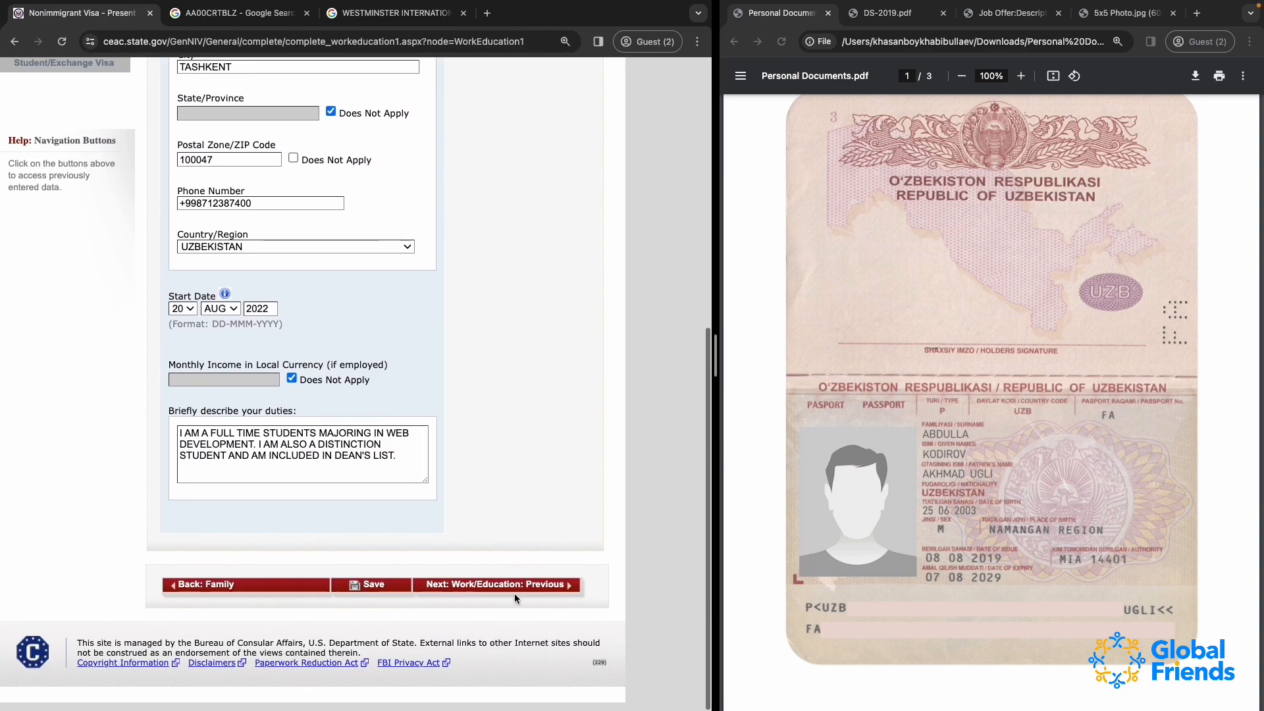
pyautogui.click(519, 591)
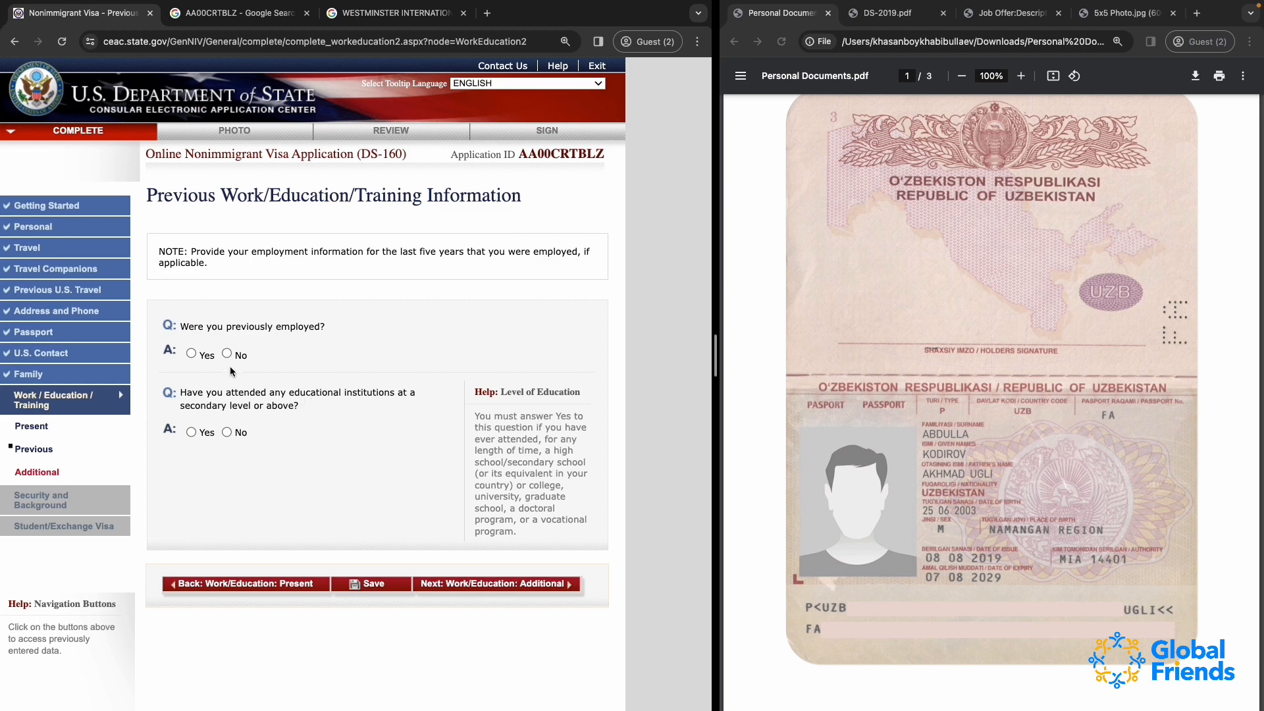
# Answer Yes to having been previously employed and look over the employer name, address and telephone fields
pyautogui.click(191, 354)
pyautogui.scroll(-3, 199, 209)
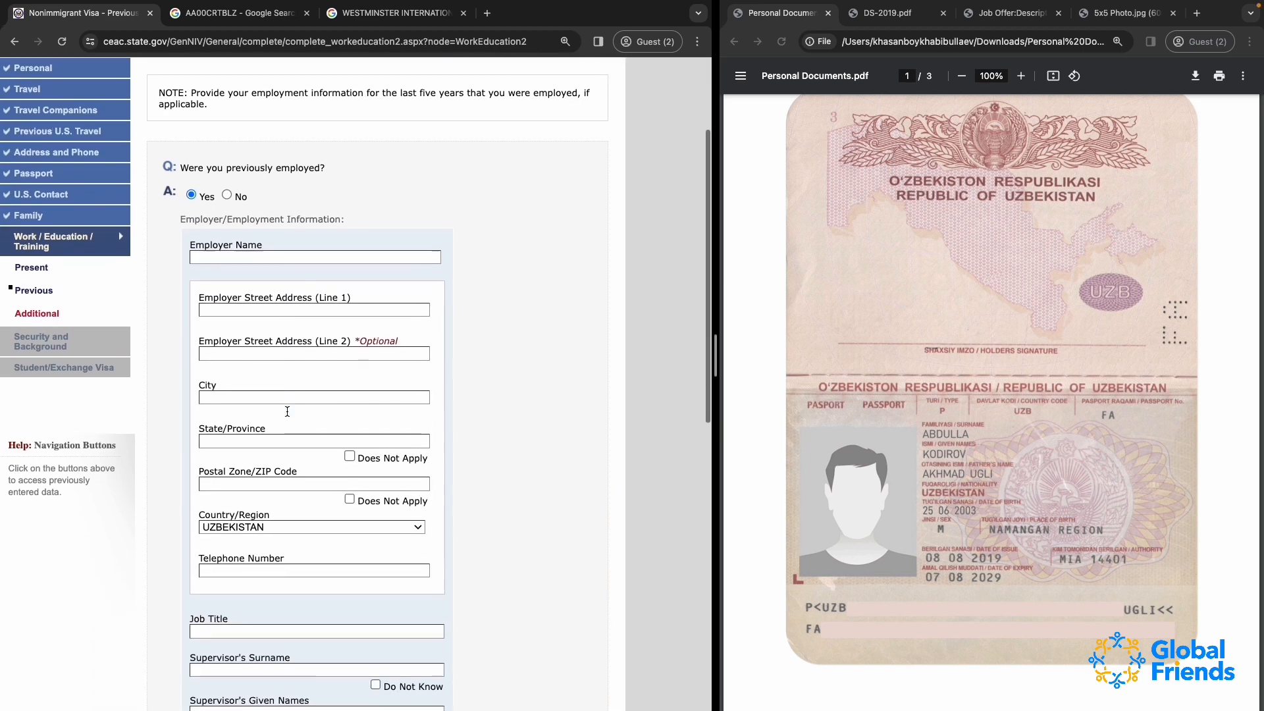
pyautogui.scroll(-3, 298, 526)
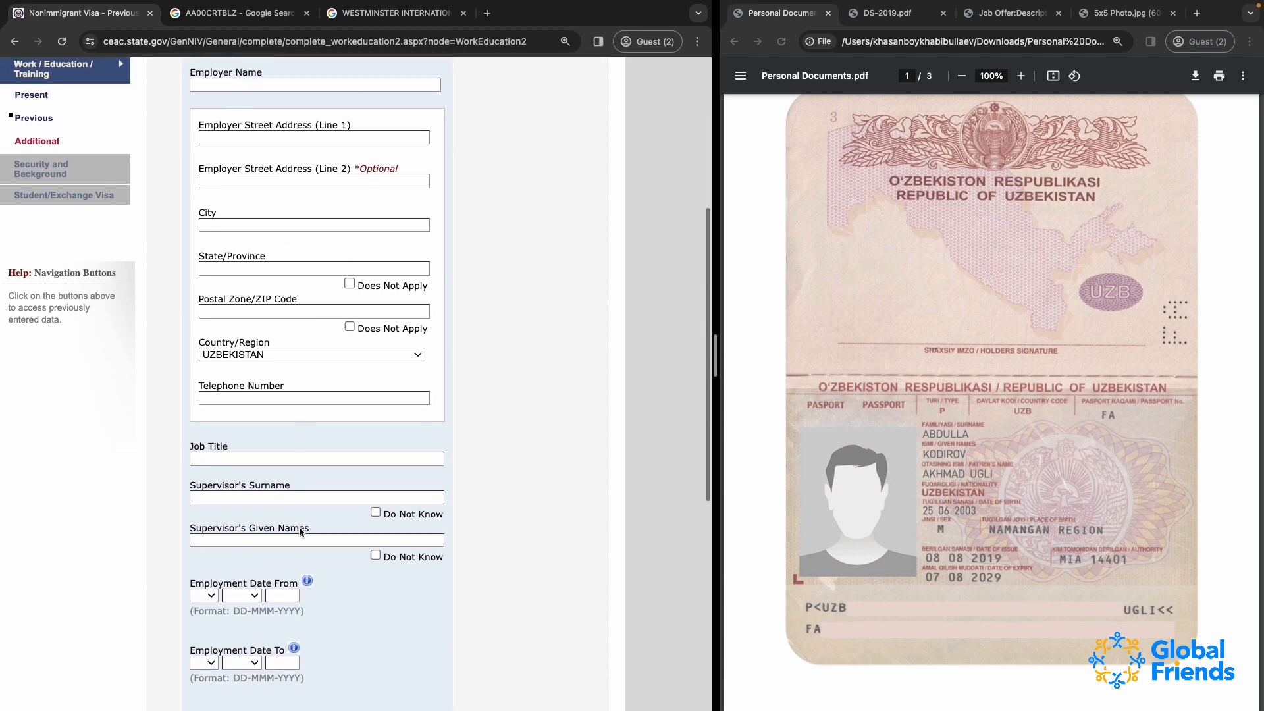
pyautogui.scroll(4, 287, 353)
pyautogui.click(218, 320)
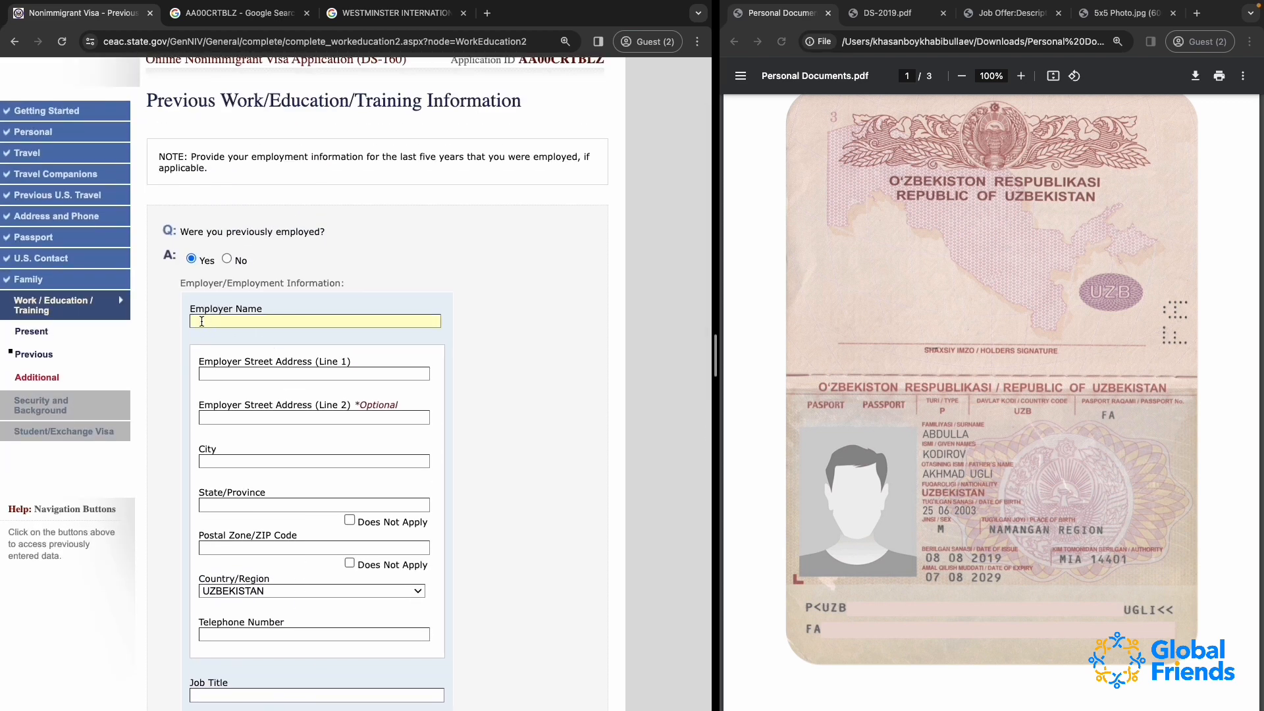
pyautogui.click(241, 374)
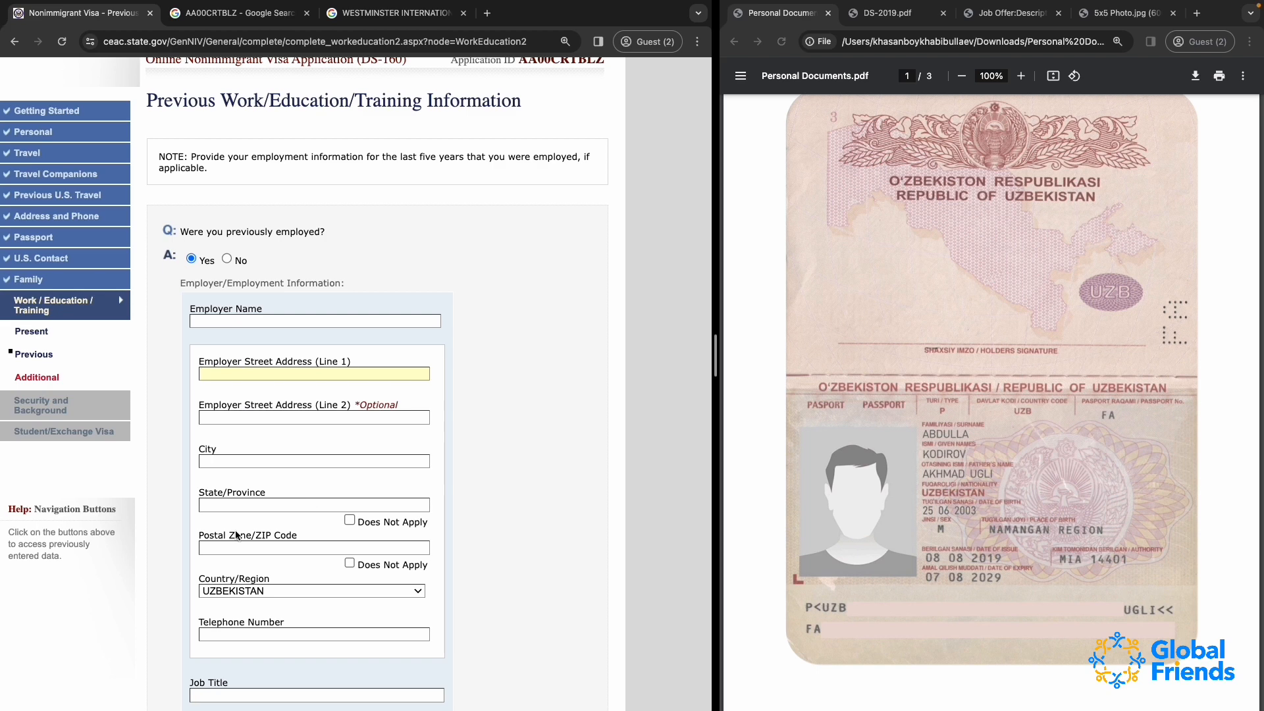
pyautogui.scroll(-2, 239, 526)
pyautogui.scroll(-3, 226, 526)
pyautogui.click(237, 376)
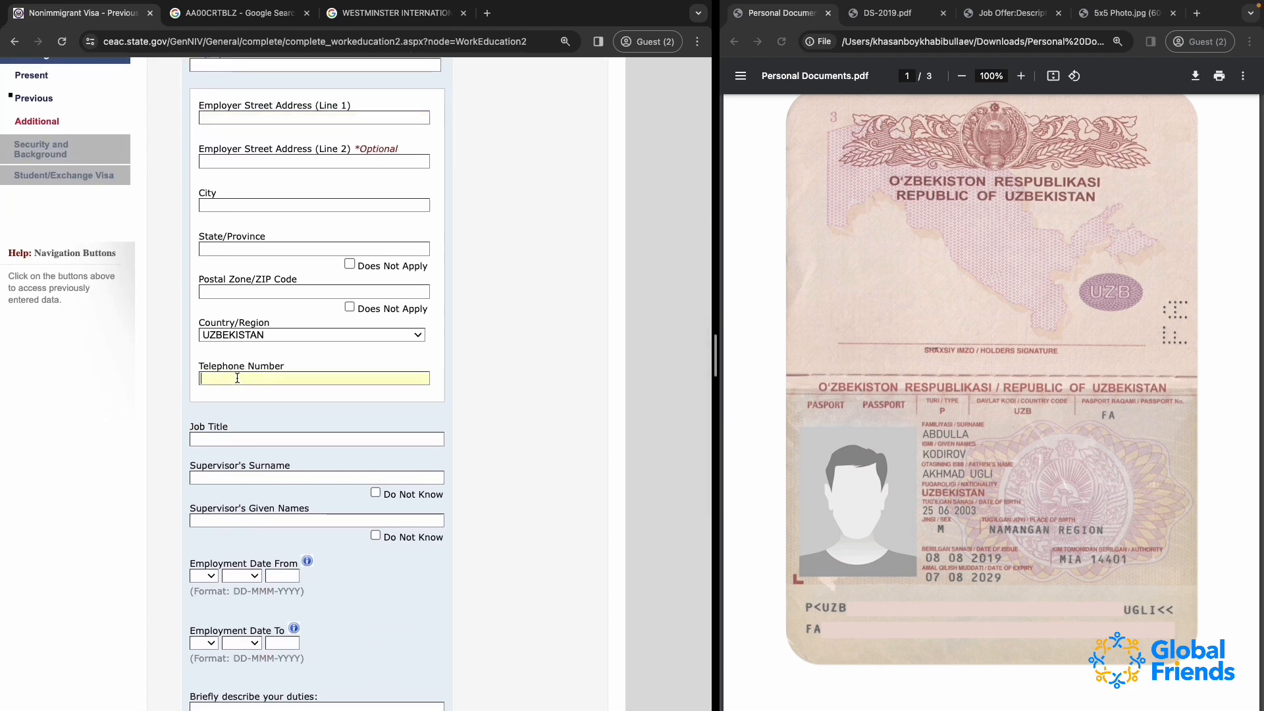
pyautogui.scroll(-1, 286, 414)
pyautogui.scroll(-3, 285, 415)
# Enter DISPATCHER as the previous job title and mark the supervisor's surname as Do Not Know
pyautogui.click(206, 290)
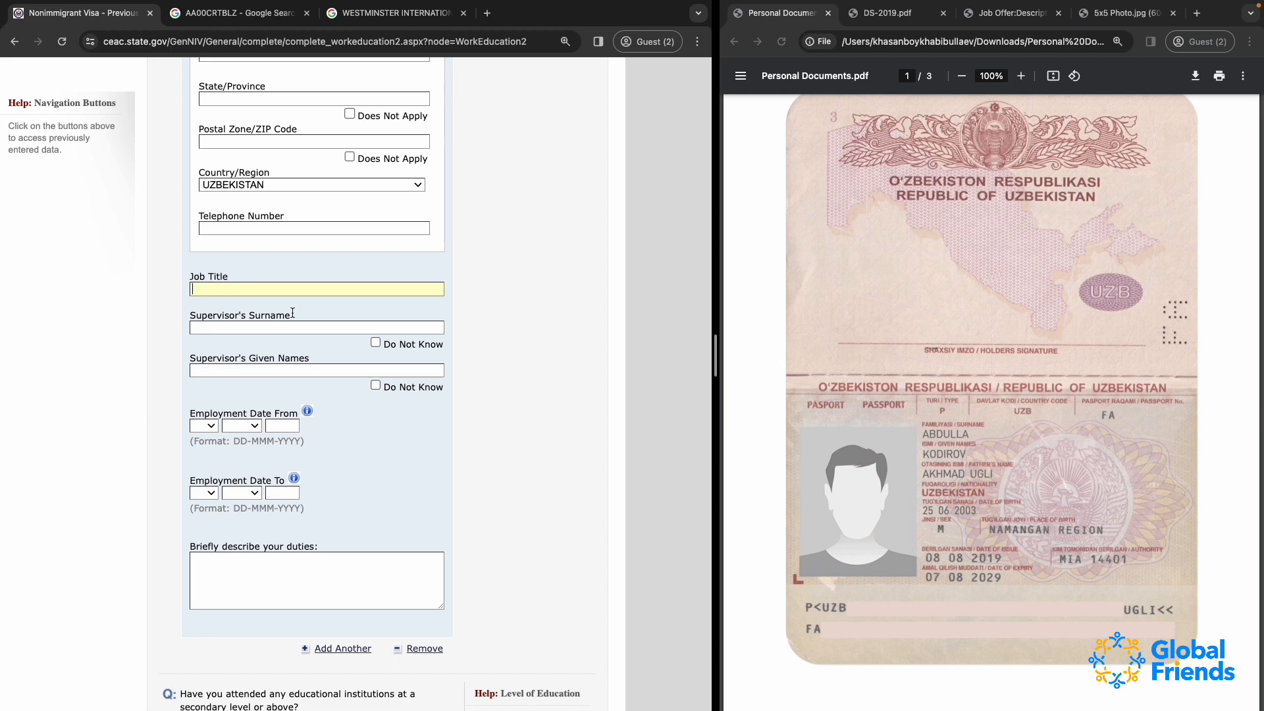
pyautogui.write('L')
pyautogui.write('ISPATCHER')
pyautogui.press('Tab')
pyautogui.scroll(-1, 264, 329)
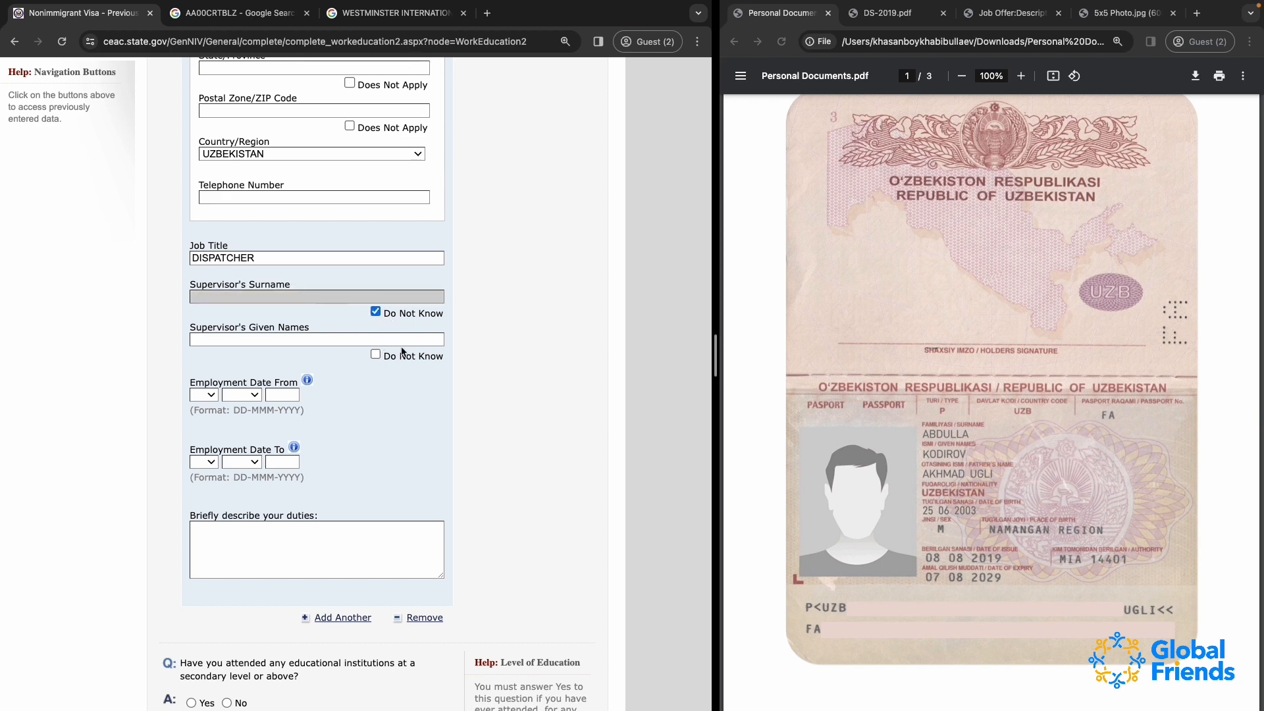
pyautogui.doubleClick(224, 259)
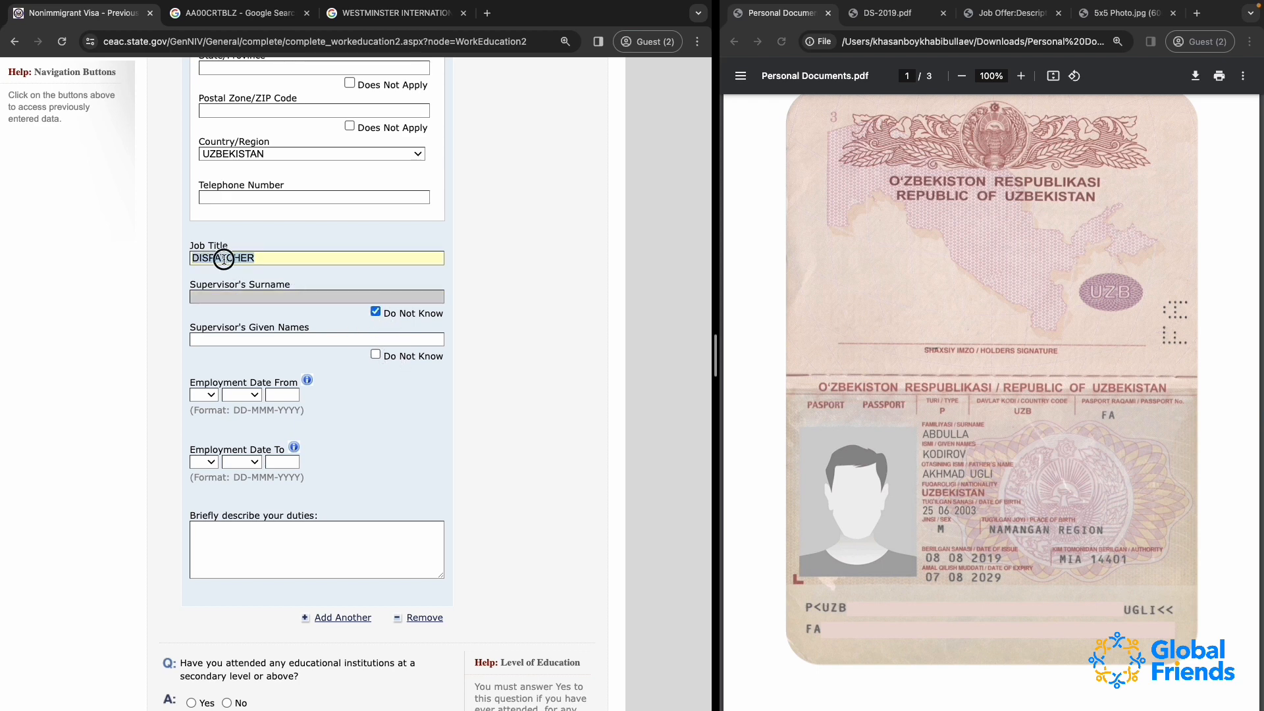
# Replace the previous job title with FREELANCER and mark the supervisor's given names as Do Not Know
pyautogui.write('SELF EMLP')
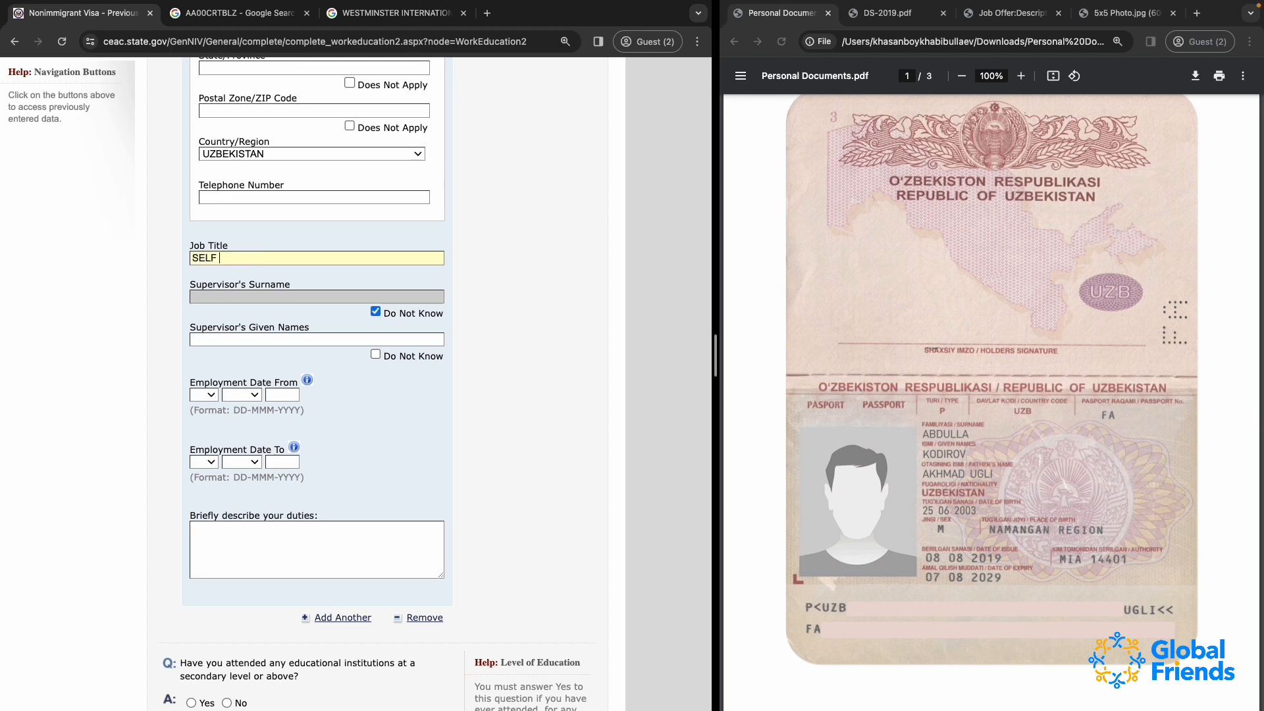
pyautogui.press('BackSpace')
pyautogui.write('OYE')
pyautogui.press('BackSpace')
pyautogui.press('BackSpace')
pyautogui.press('BackSpace')
pyautogui.press('BackSpace')
pyautogui.press('BackSpace')
pyautogui.press('BackSpace')
pyautogui.press('BackSpace')
pyautogui.press('BackSpace')
pyautogui.press('BackSpace')
pyautogui.press('BackSpace')
pyautogui.press('BackSpace')
pyautogui.write('FREELANCER')
pyautogui.click(375, 355)
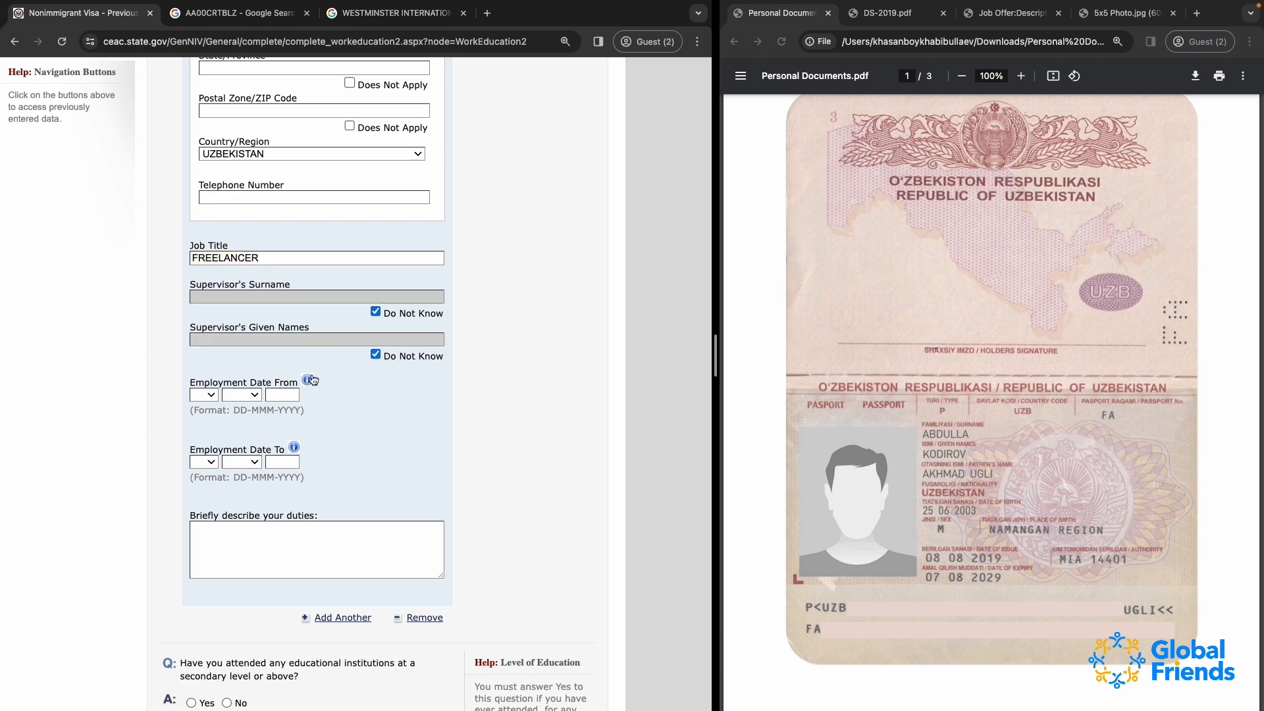
# Describe the previous job's duties as "I MADE WEB SITES"
pyautogui.scroll(-3, 330, 352)
pyautogui.click(204, 306)
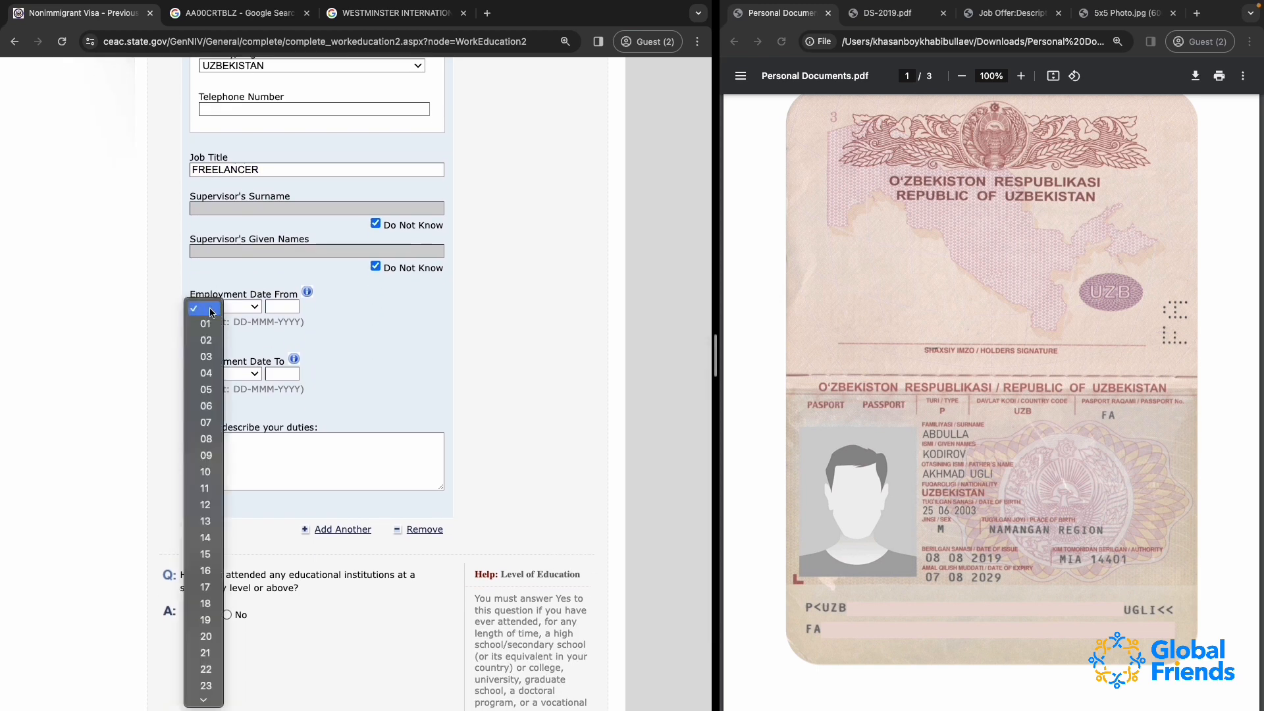
pyautogui.click(323, 325)
pyautogui.scroll(-3, 322, 325)
pyautogui.click(253, 352)
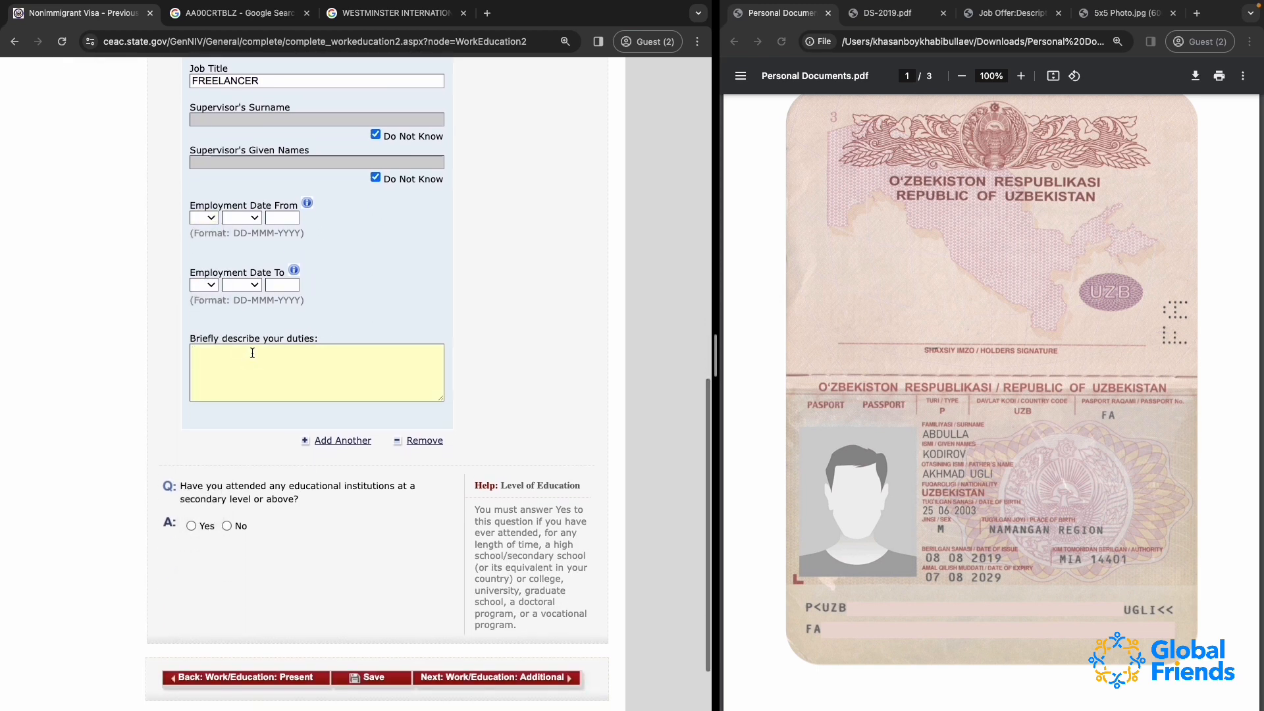
pyautogui.scroll(3, 252, 353)
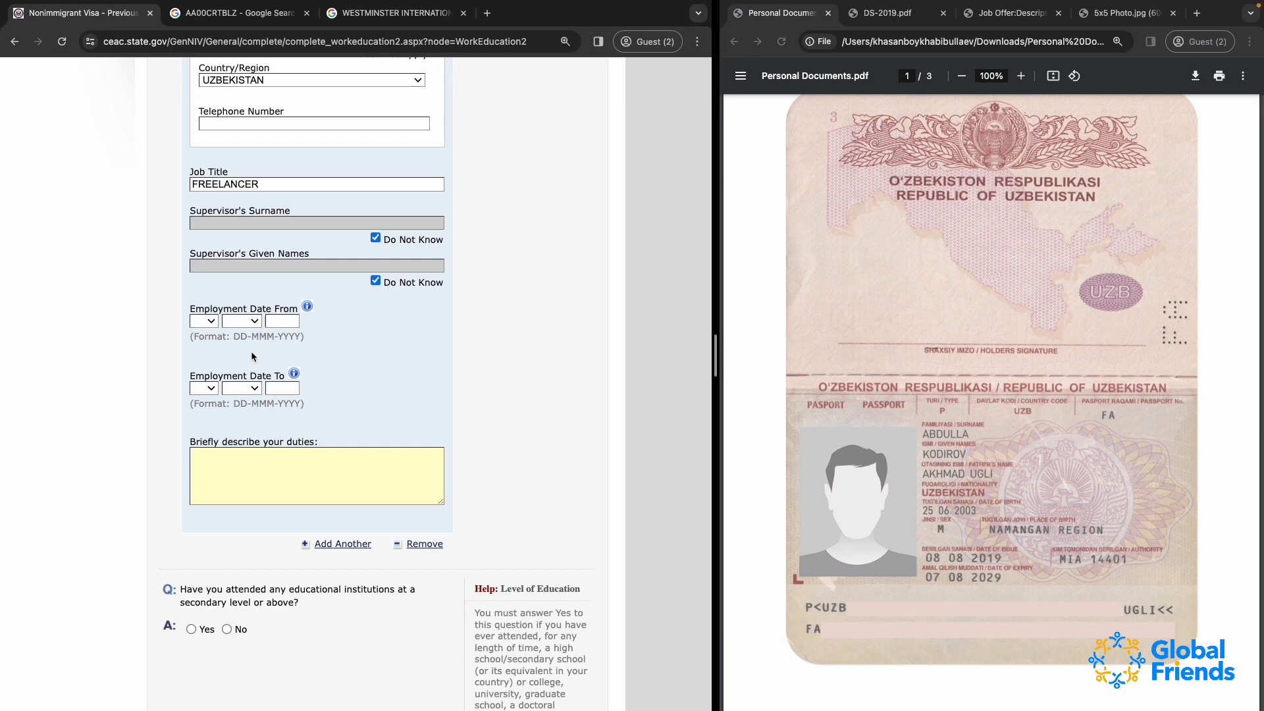
pyautogui.write('I MADE WEB SITES')
pyautogui.scroll(3, 248, 349)
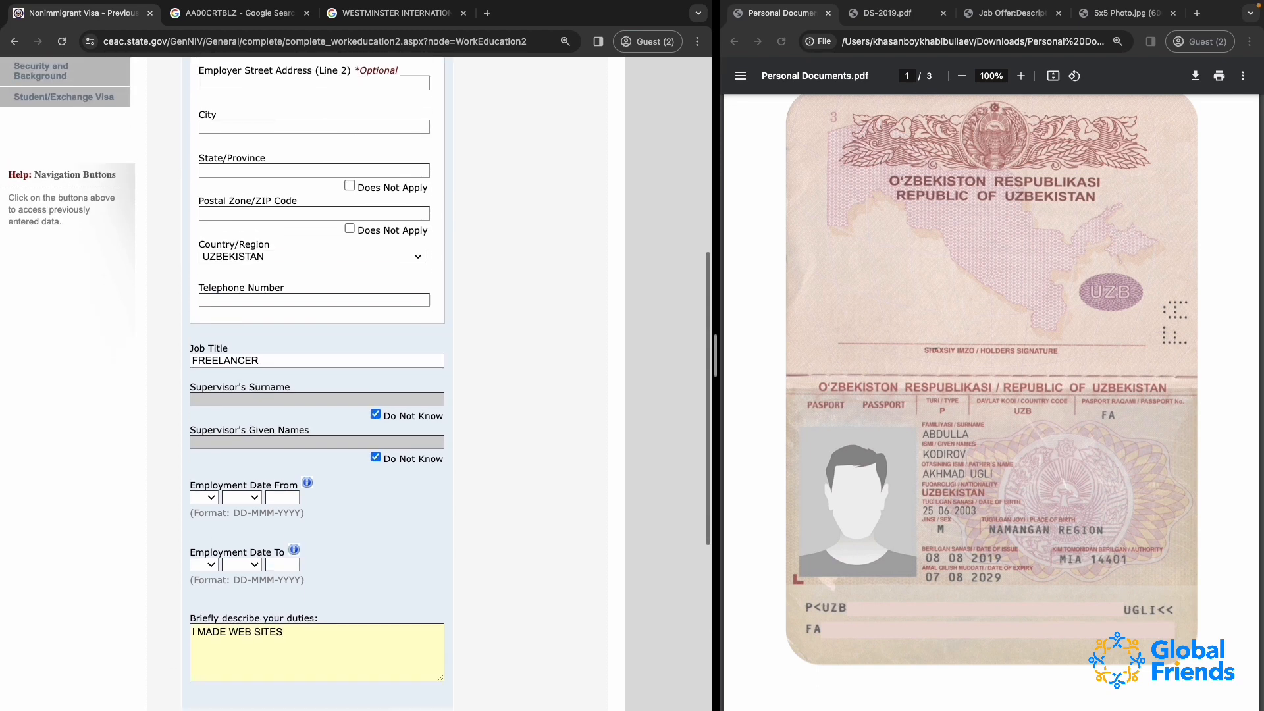
# Change the previous job title to FREELANCE WEB DEVELOPER
pyautogui.scroll(-3, 248, 350)
pyautogui.click(282, 183)
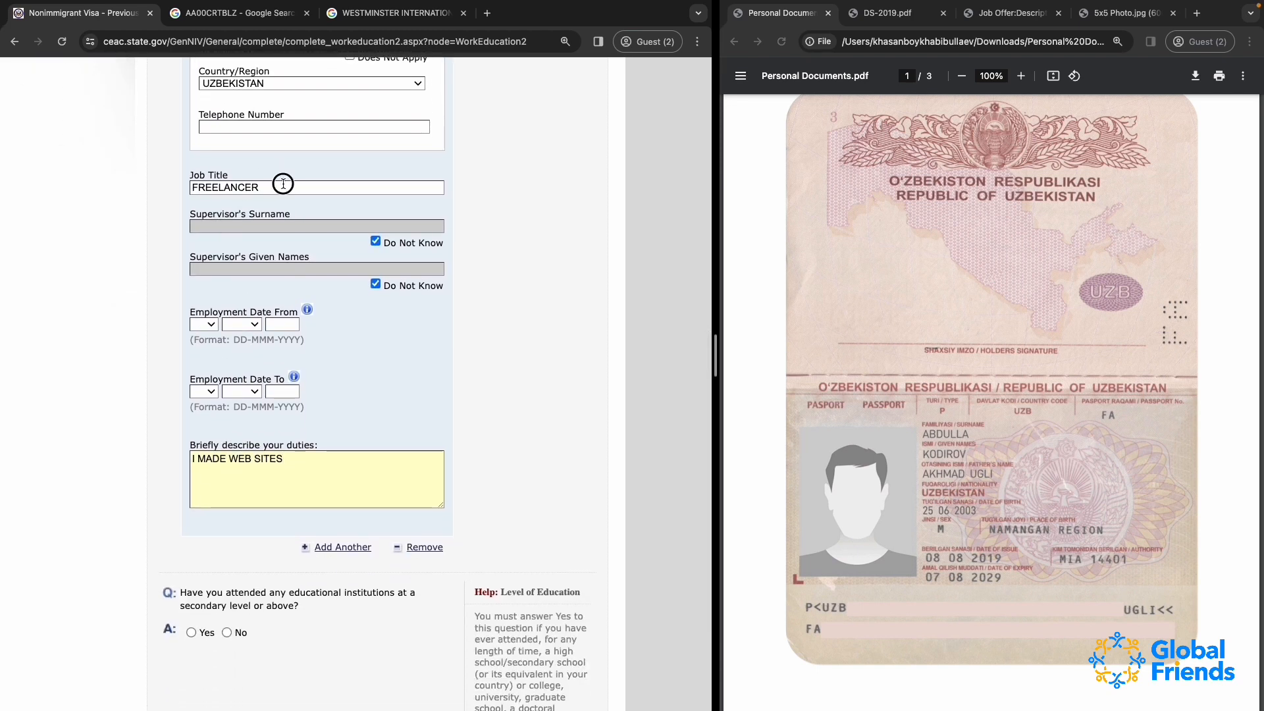
pyautogui.write('WEB DEVELOPER')
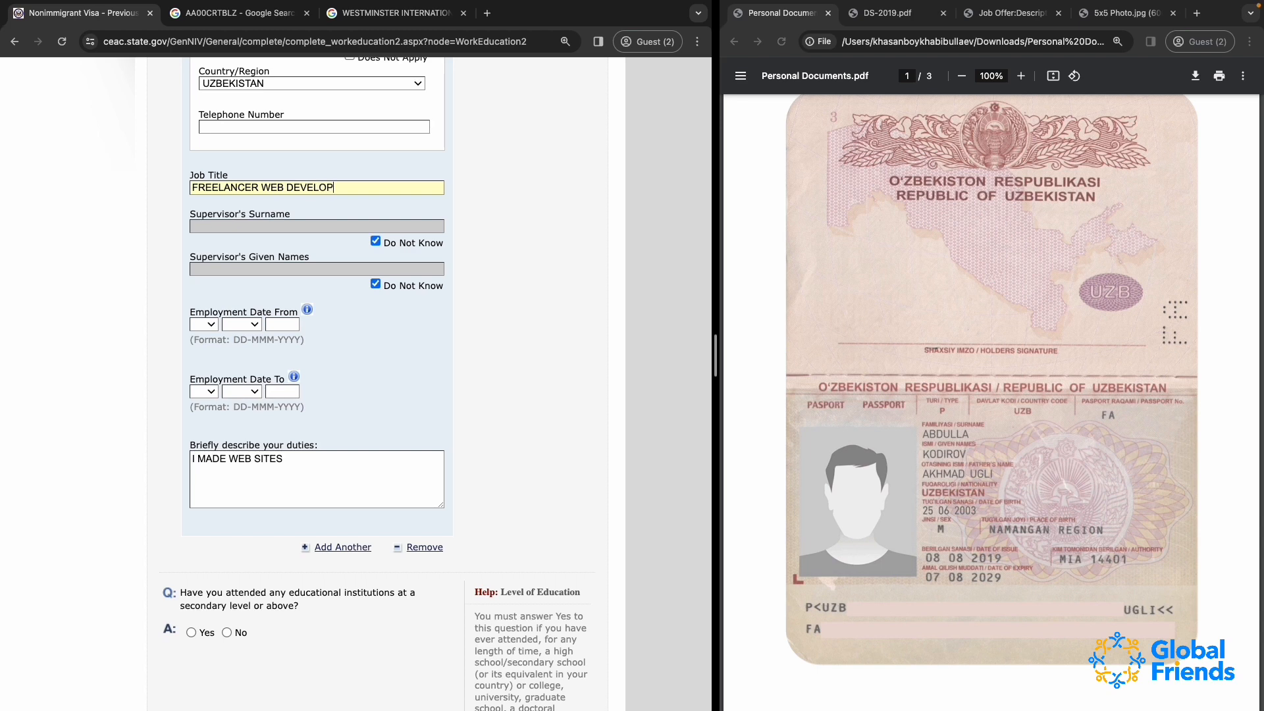
pyautogui.click(259, 184)
pyautogui.press('BackSpace')
pyautogui.press('BackSpace')
pyautogui.click(232, 179)
pyautogui.click(239, 187)
pyautogui.write('E')
# Change the answer to having been previously employed to No
pyautogui.click(251, 462)
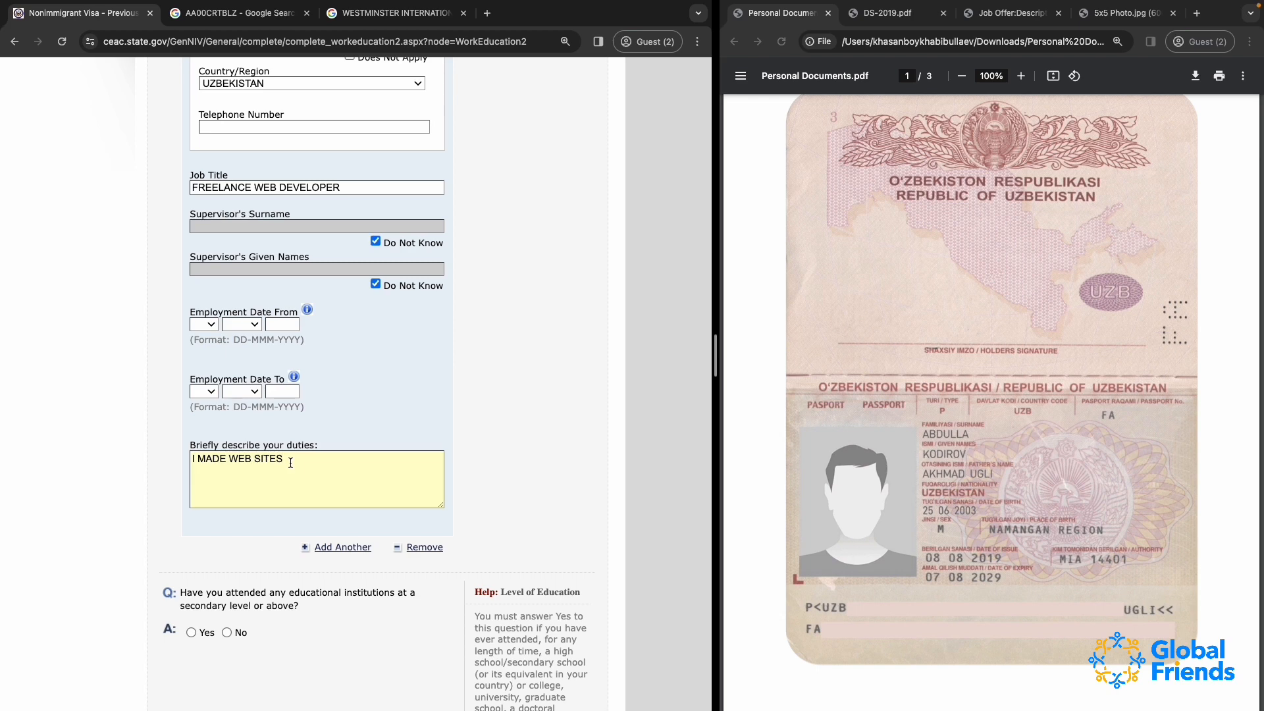
pyautogui.scroll(-3, 290, 462)
pyautogui.scroll(18, 411, 411)
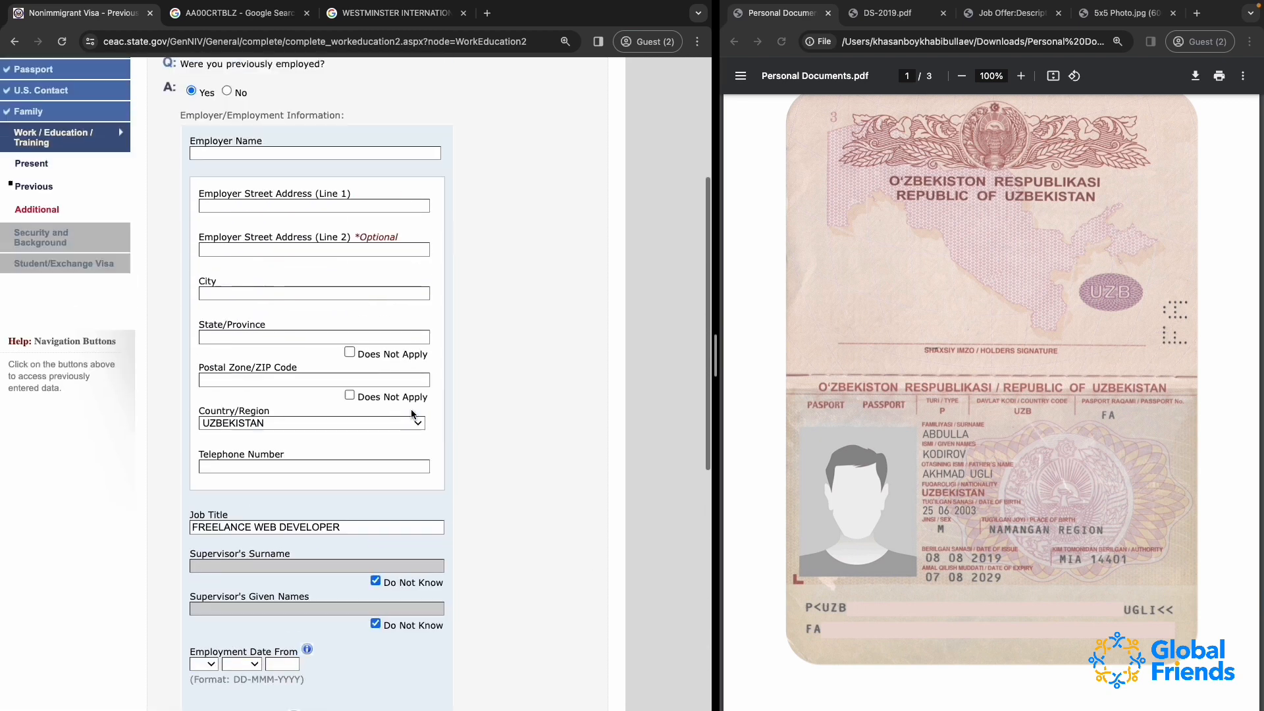
pyautogui.scroll(-3, 411, 409)
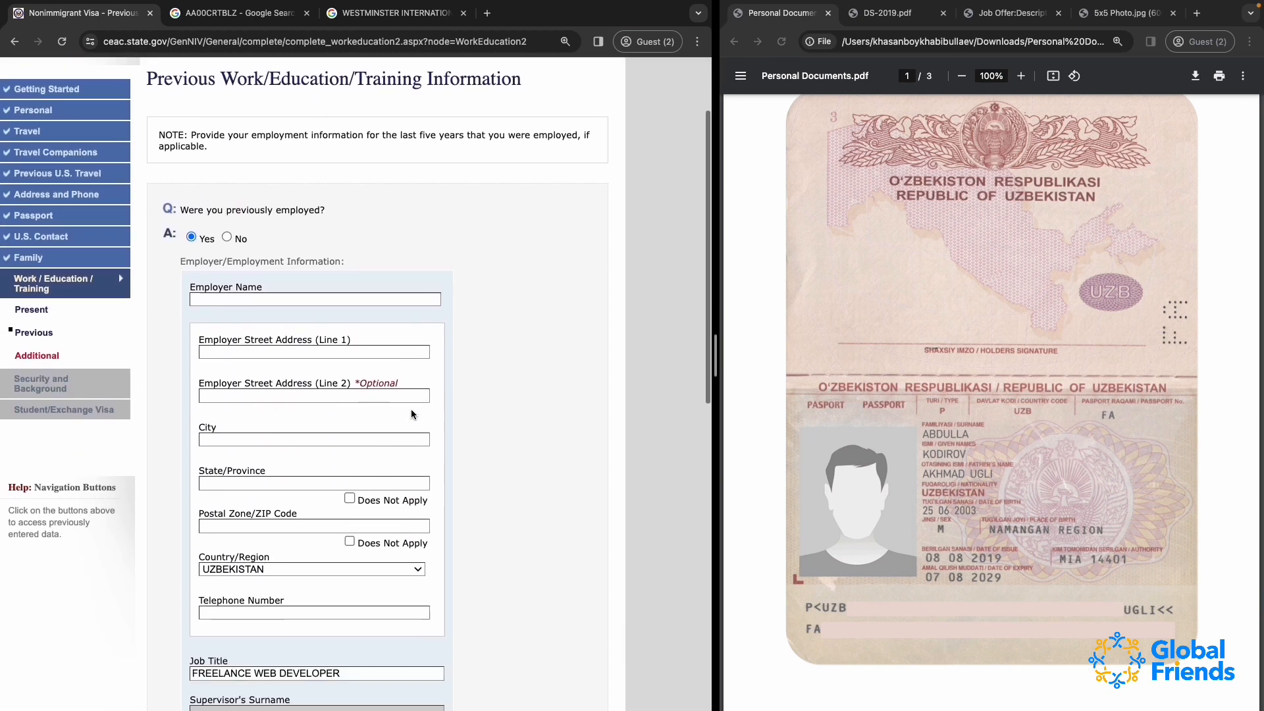
pyautogui.click(227, 237)
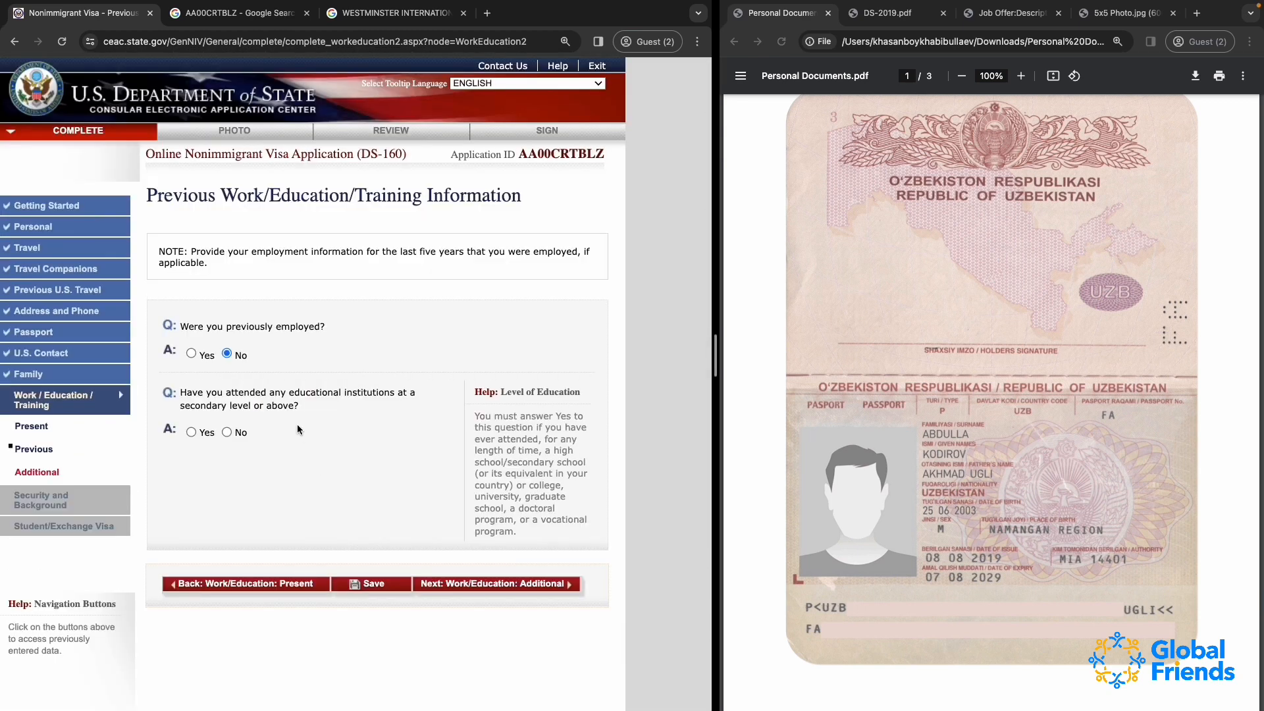
# Try answering Yes to having attended educational institutions at a secondary level or above and look over the institution fields
pyautogui.scroll(-2, 297, 424)
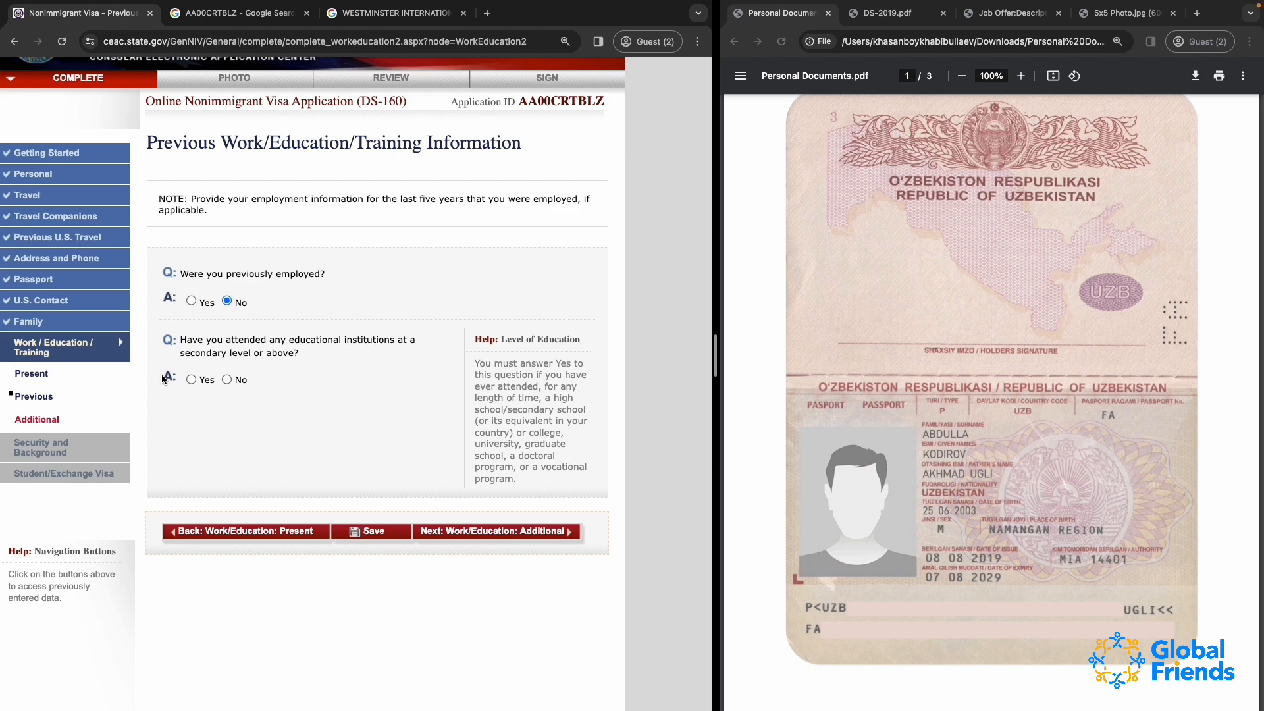
pyautogui.scroll(-1, 290, 419)
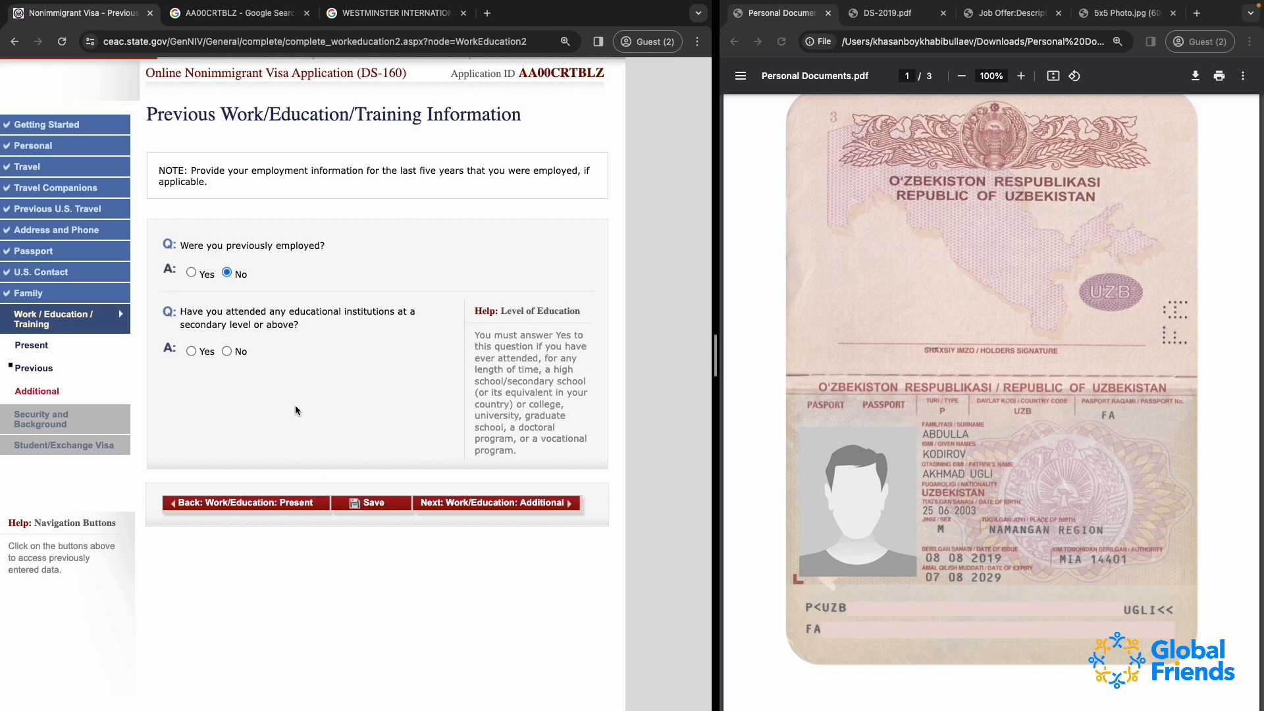
pyautogui.click(191, 351)
pyautogui.scroll(-5, 319, 512)
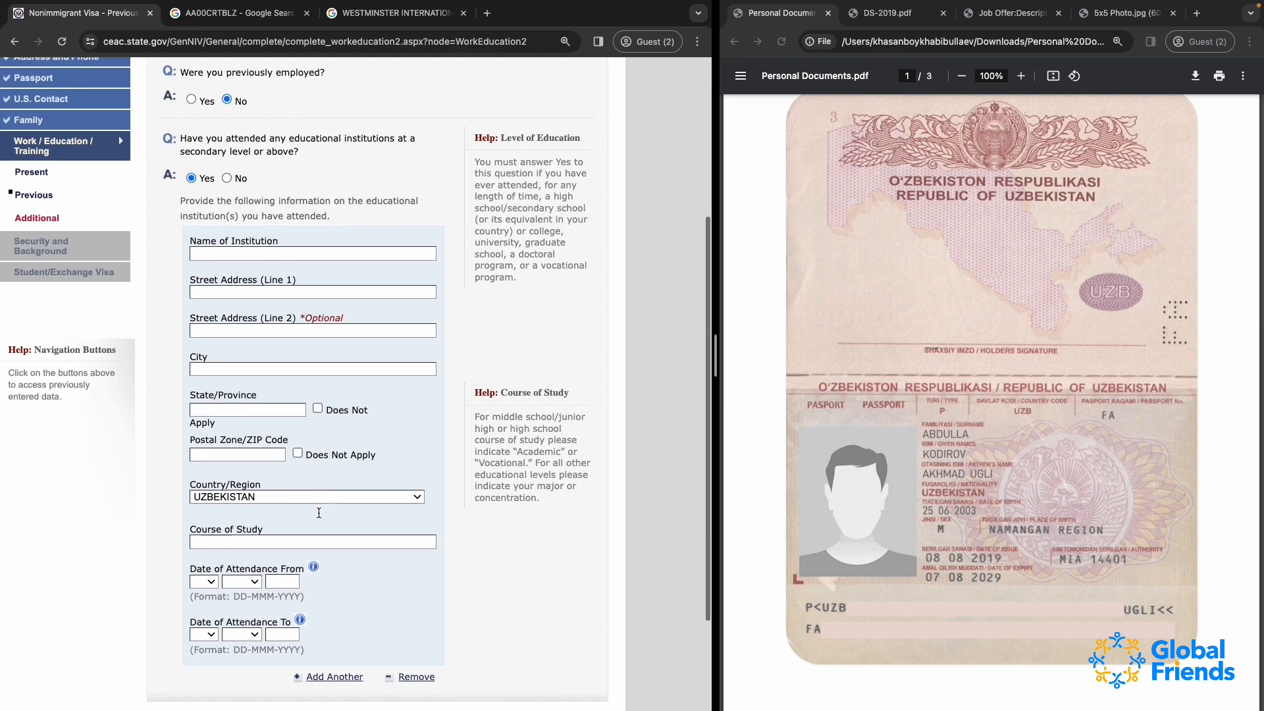
pyautogui.scroll(5, 318, 512)
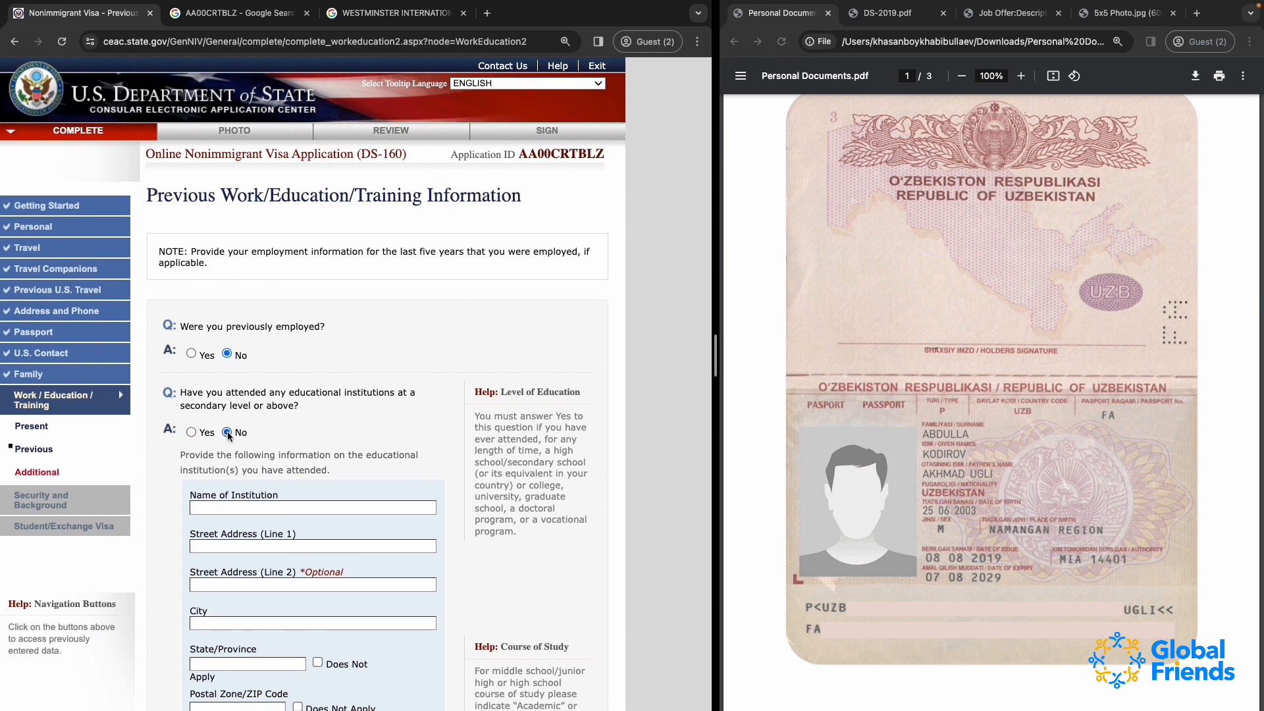
# Answer No to having attended educational institutions, save the application and proceed to the Additional Work/Education/Training page
pyautogui.click(227, 433)
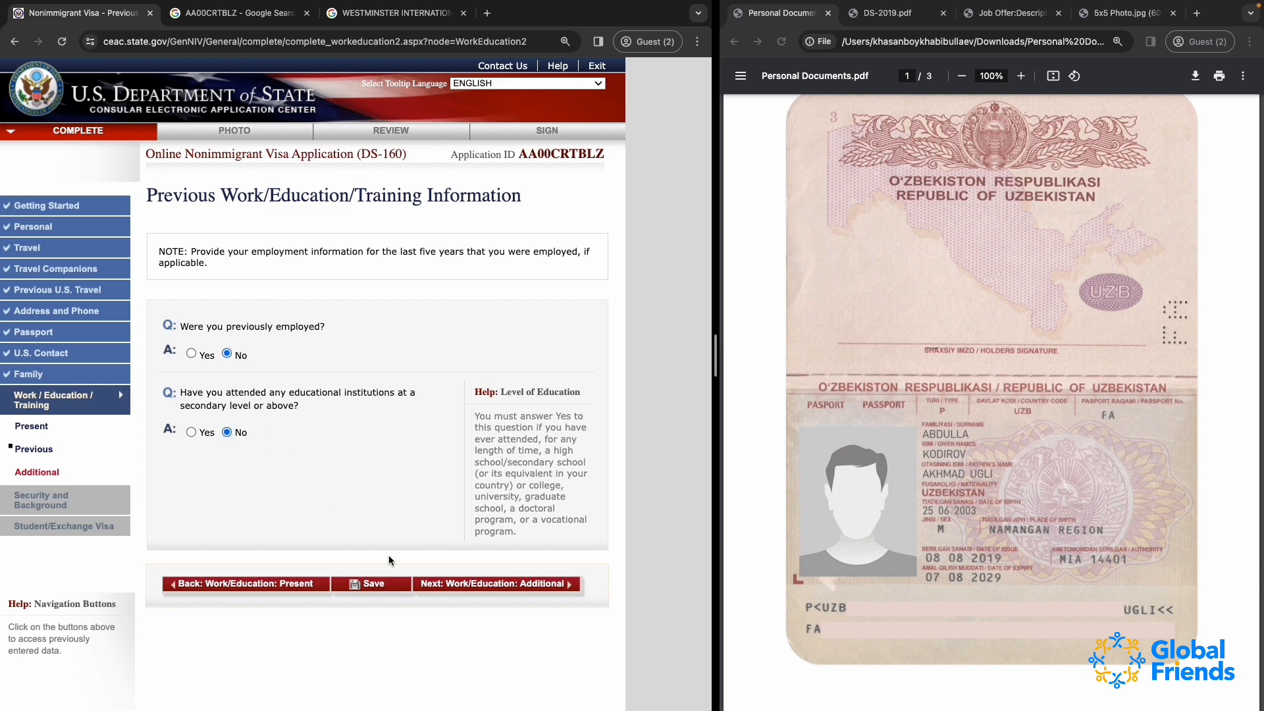
pyautogui.click(377, 582)
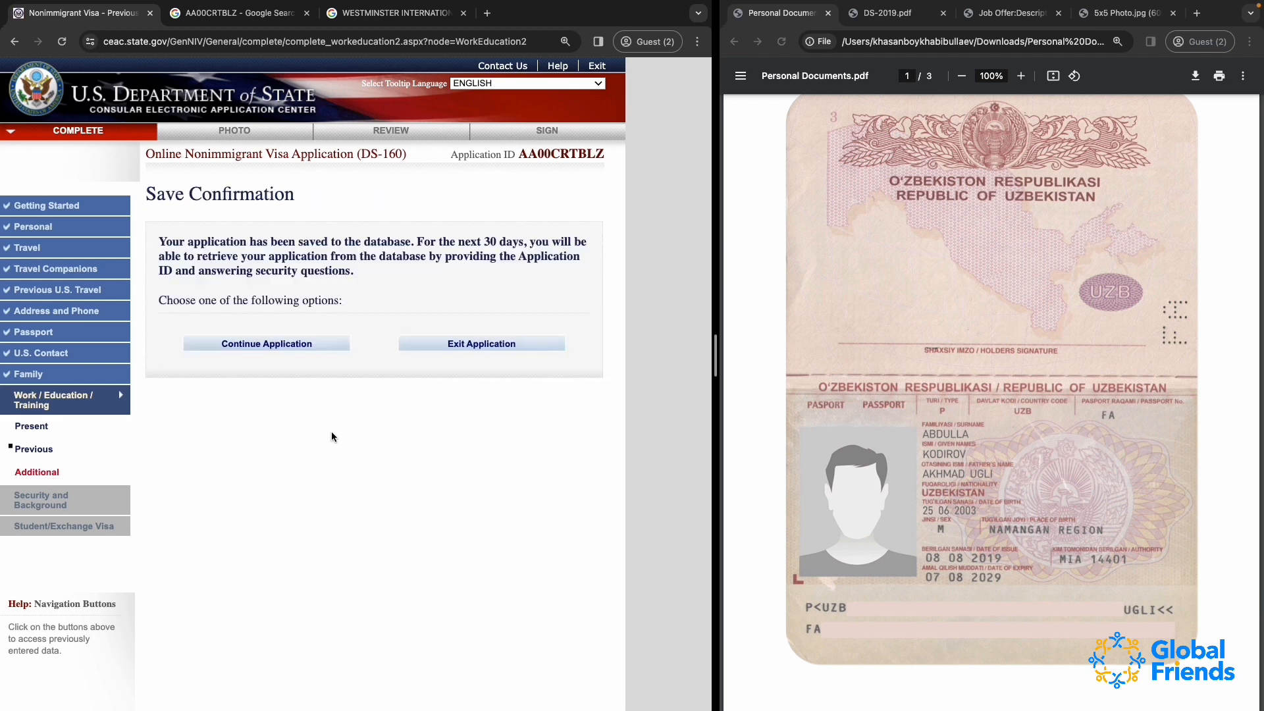
pyautogui.click(278, 349)
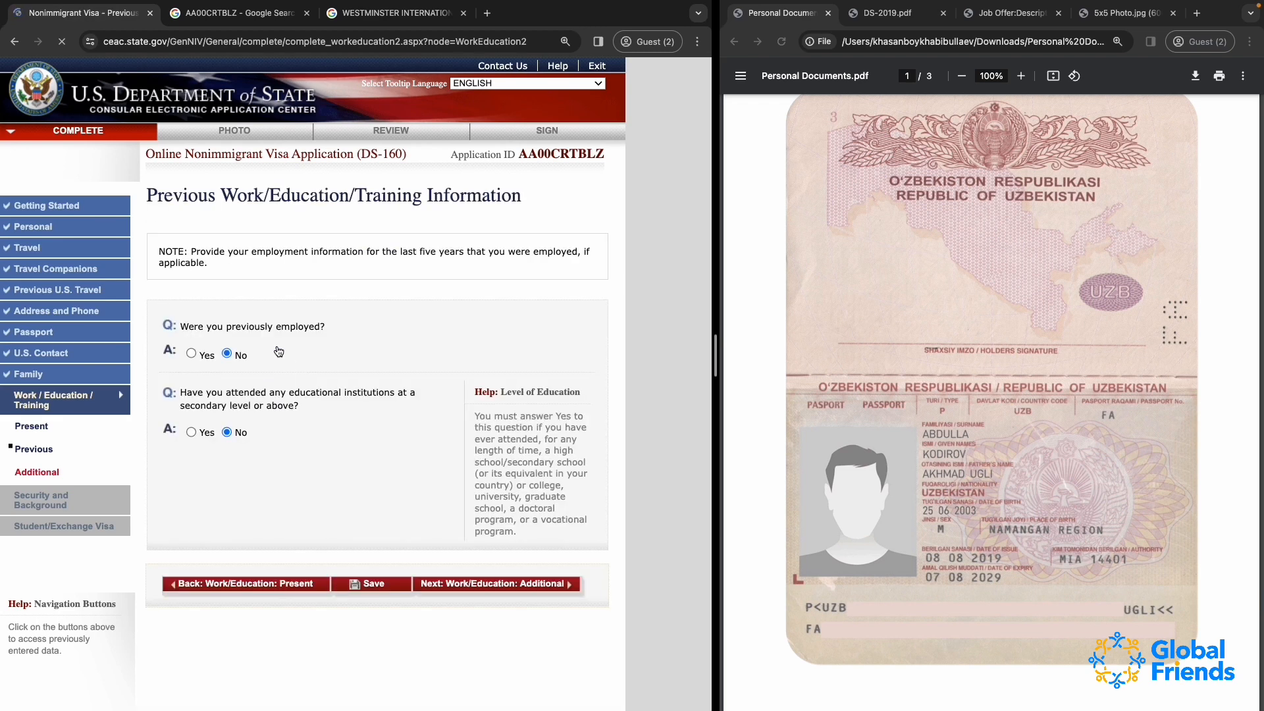
pyautogui.click(495, 585)
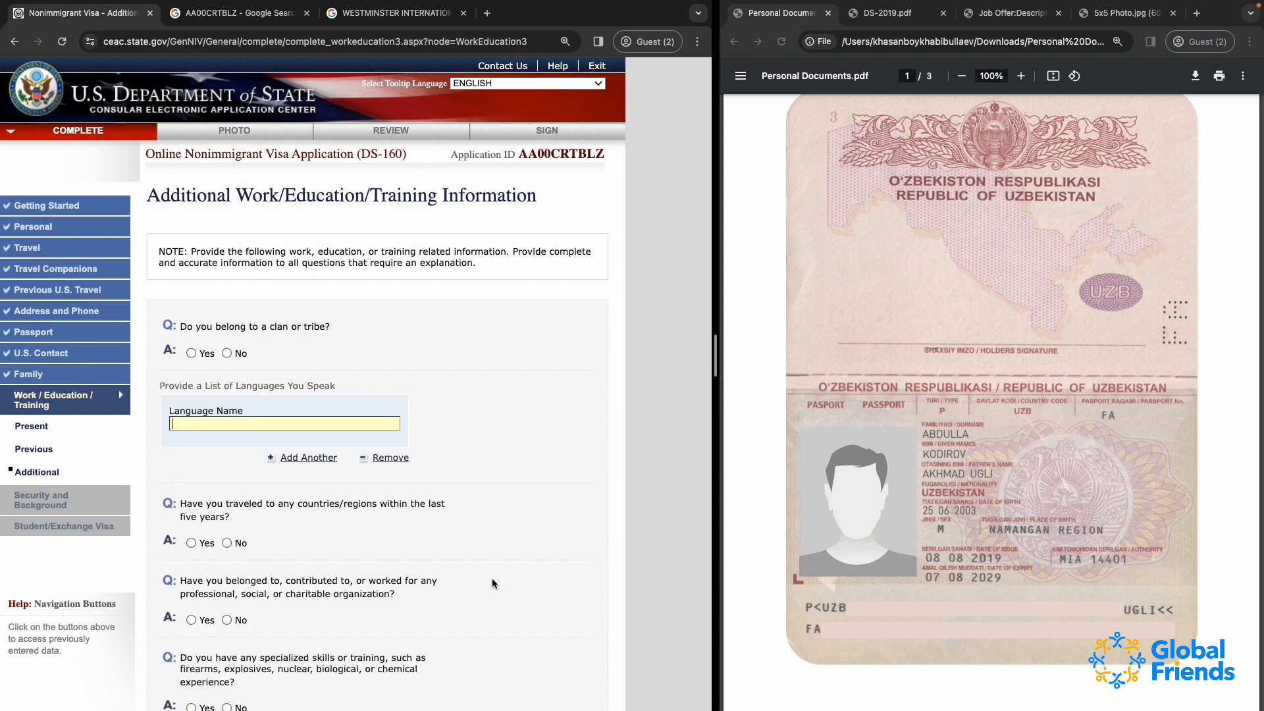
# Look over the additional work and education questions and answer No to belonging to a clan or tribe
pyautogui.click(308, 359)
pyautogui.scroll(-3, 307, 358)
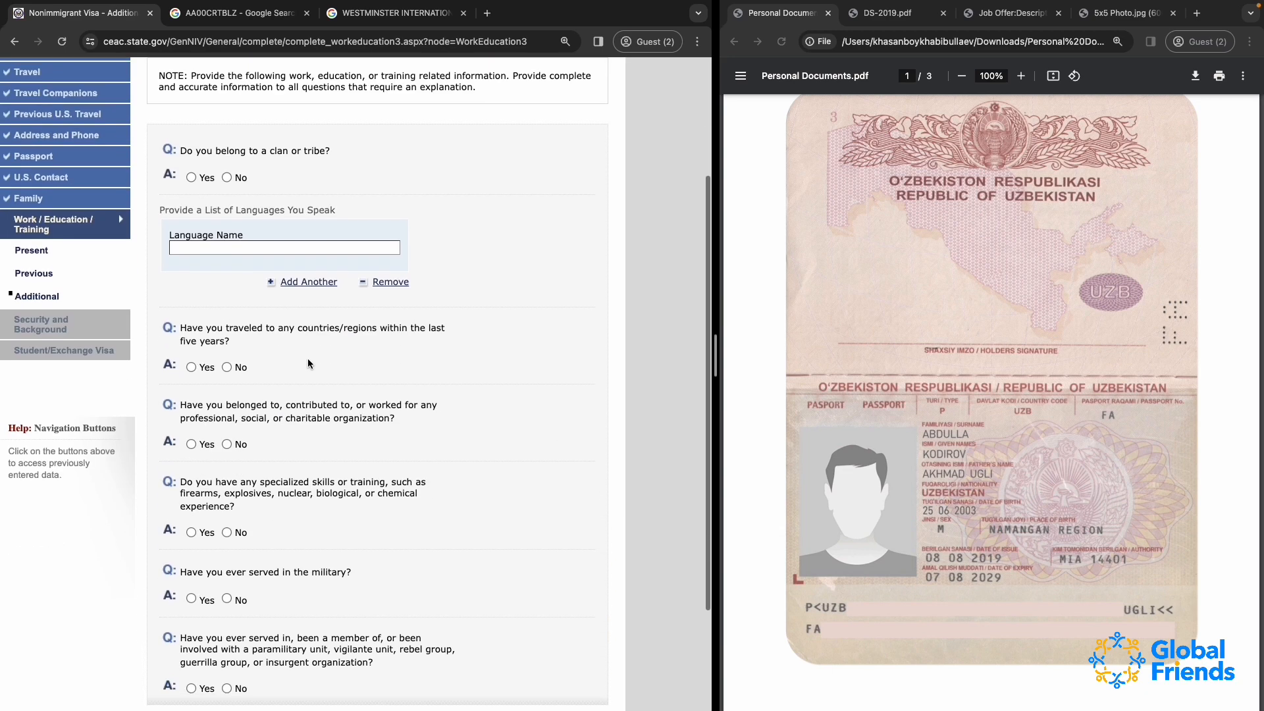
pyautogui.scroll(3, 307, 359)
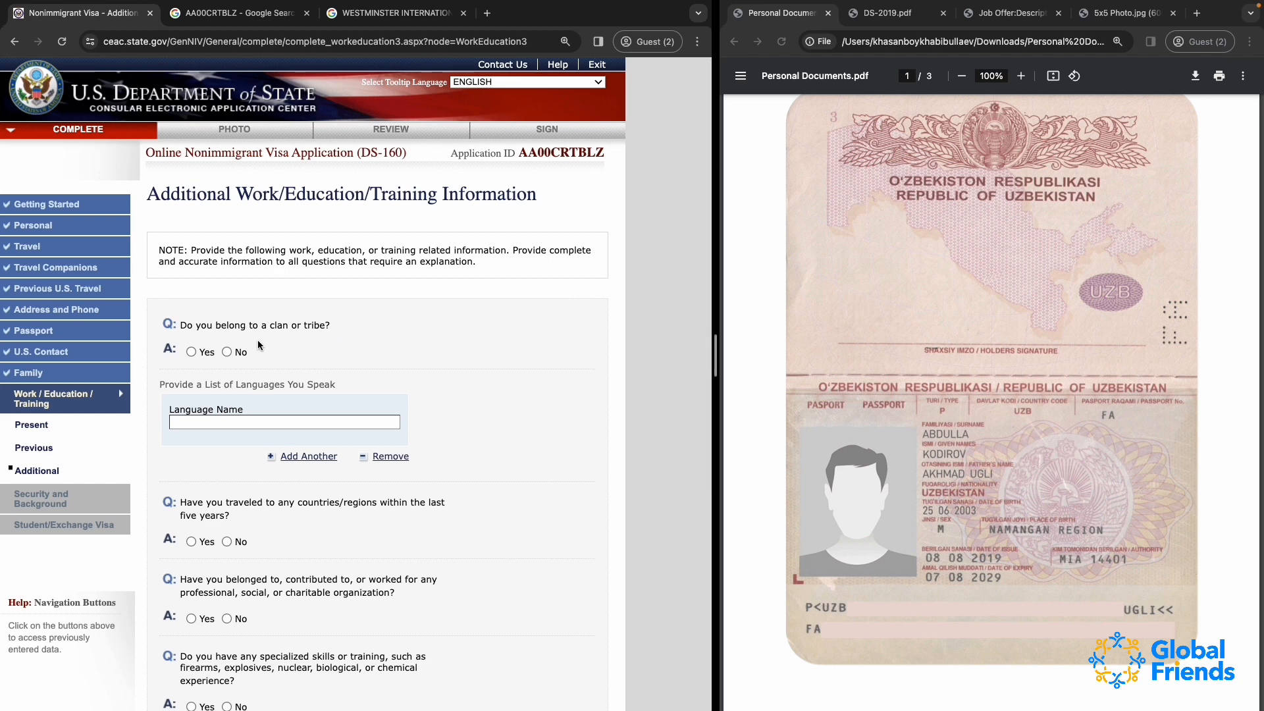
pyautogui.click(227, 353)
# List UZBEK, RUSSIAN and ENGLISH as separate entries under the languages spoken
pyautogui.scroll(-2, 227, 354)
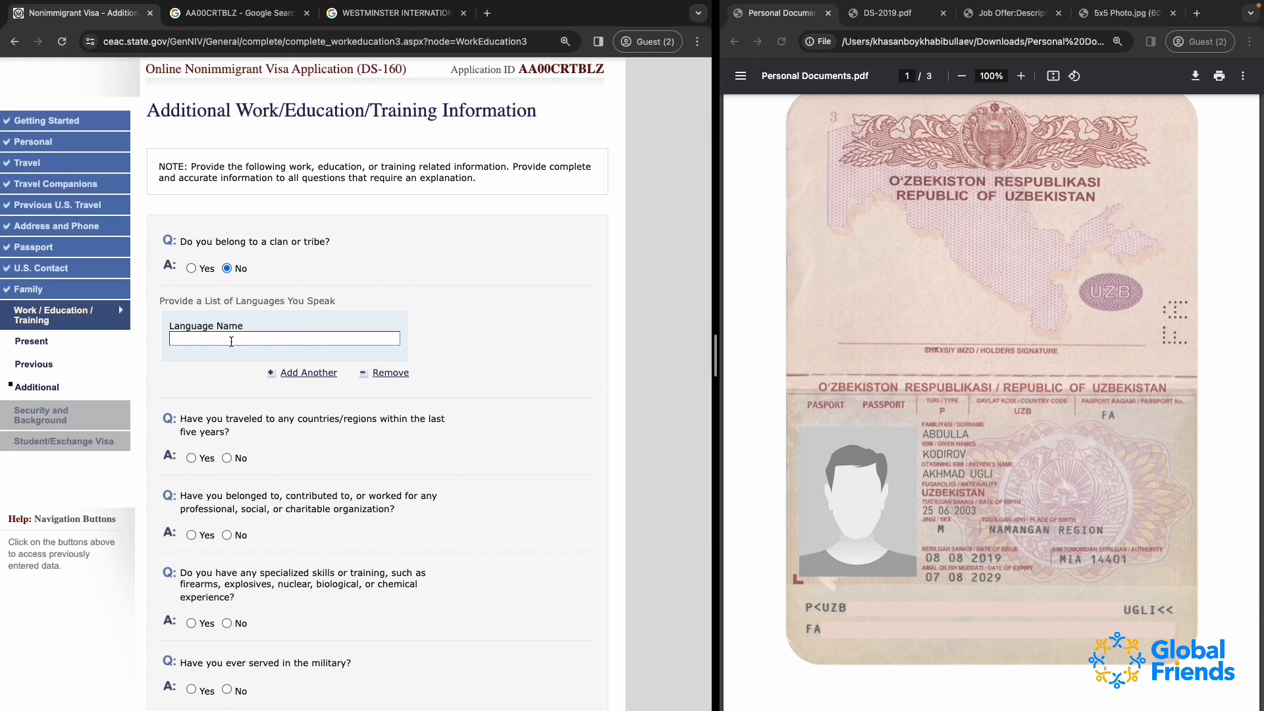
pyautogui.click(231, 341)
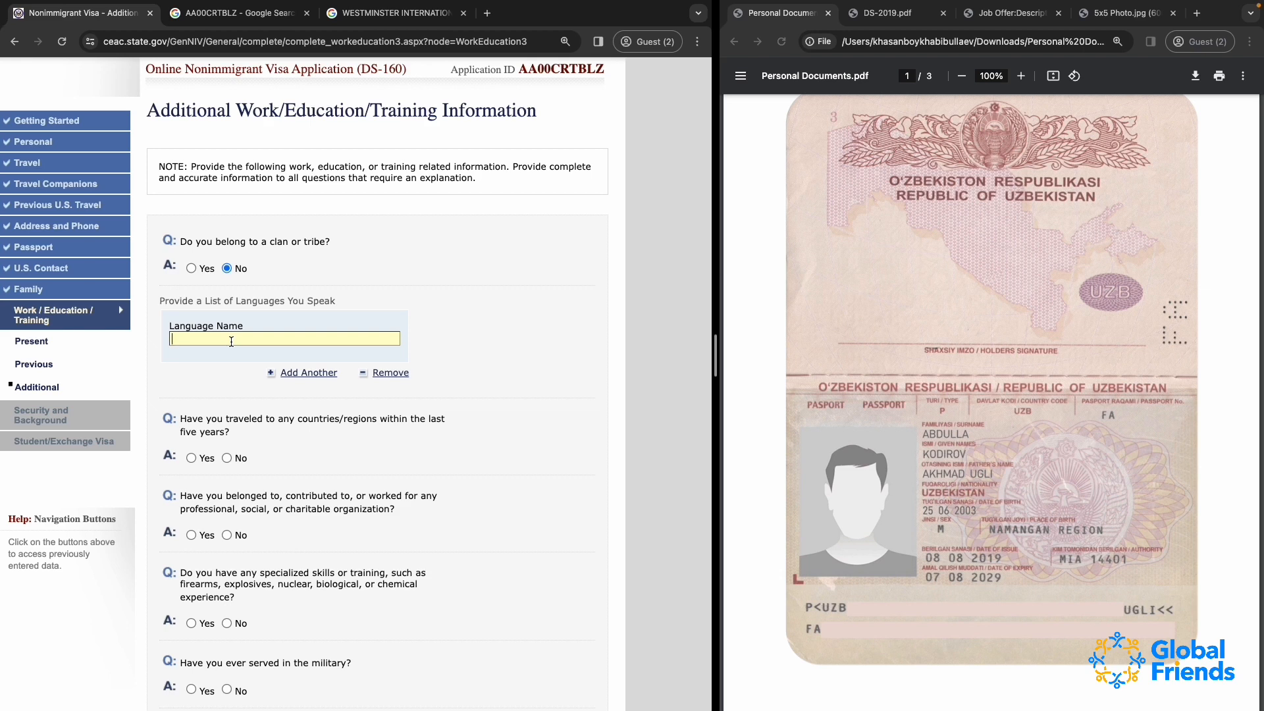
pyautogui.write('UZBEK')
pyautogui.click(309, 373)
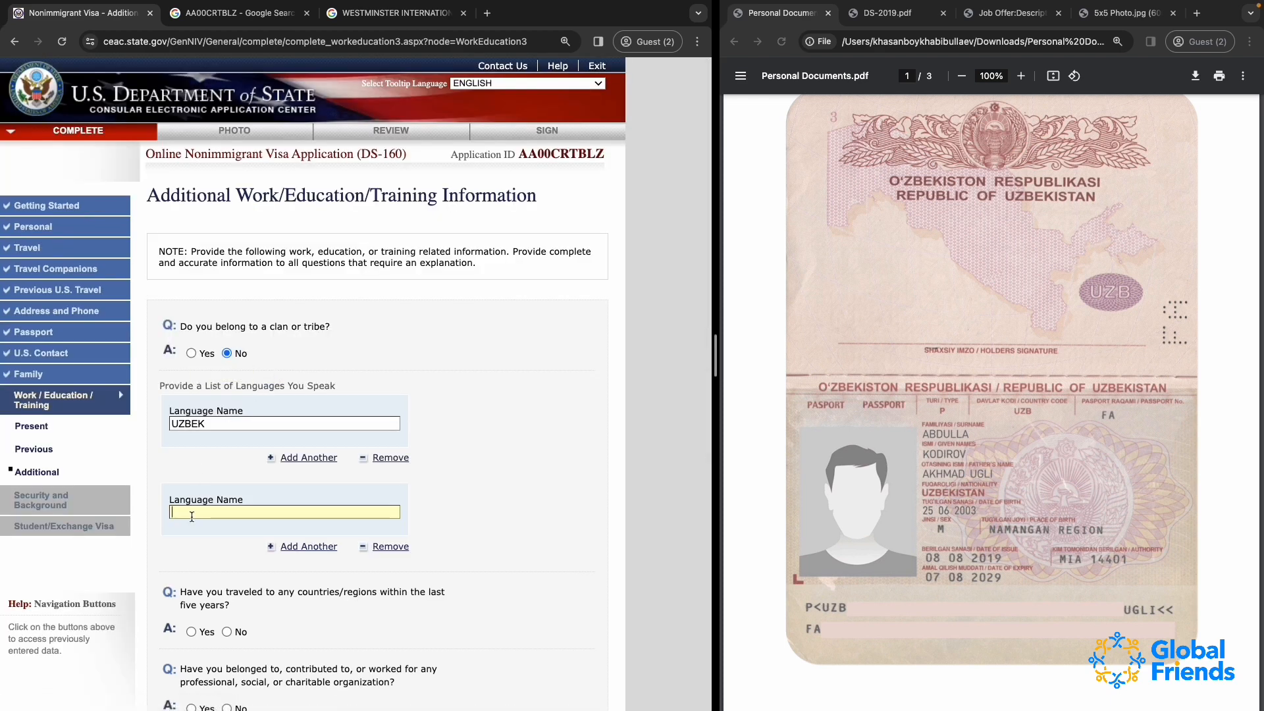
pyautogui.write('RUSSIAN')
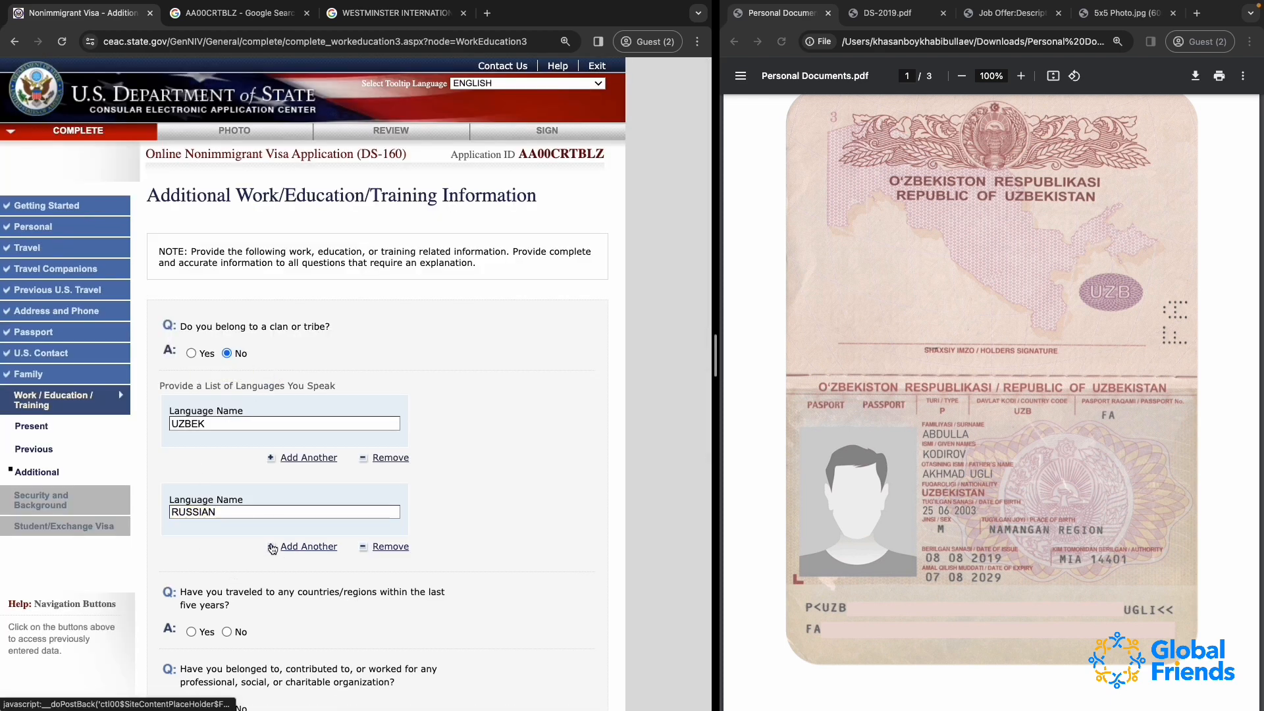
pyautogui.click(272, 548)
pyautogui.write('ENGLISH')
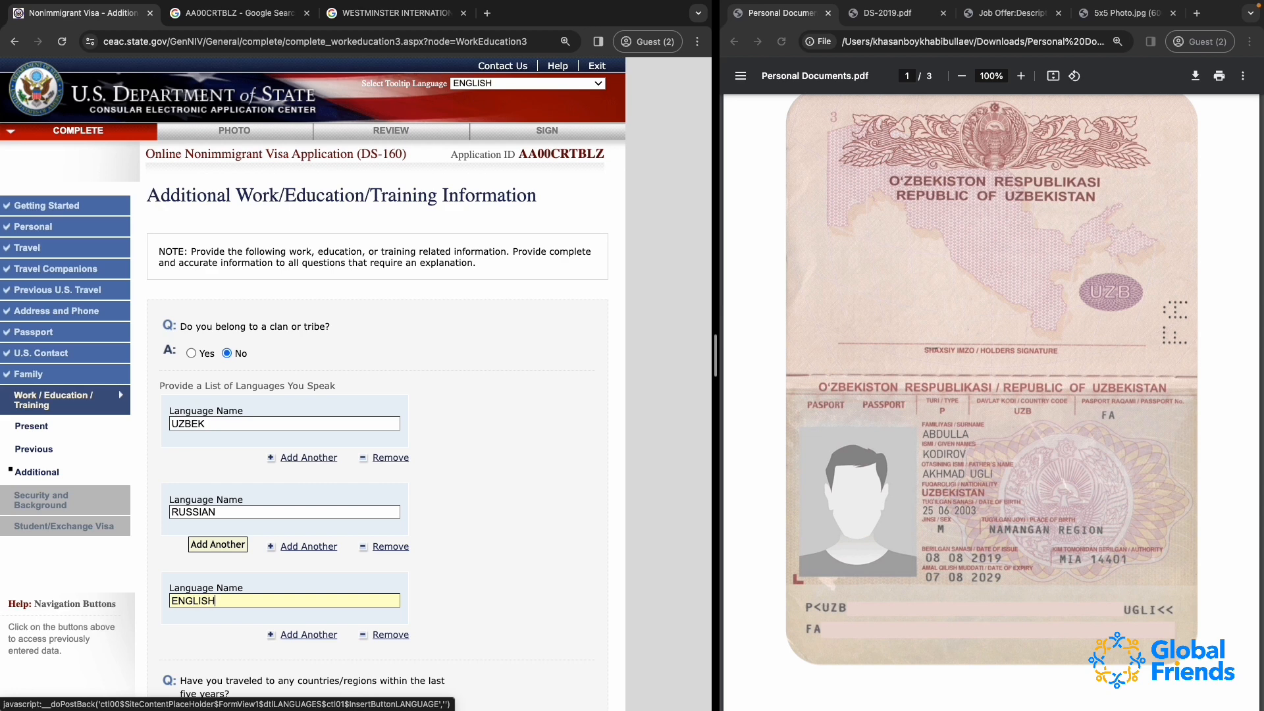
# Answer Yes to having traveled to any countries or regions within the last five years
pyautogui.scroll(-3, 495, 540)
pyautogui.scroll(-3, 499, 527)
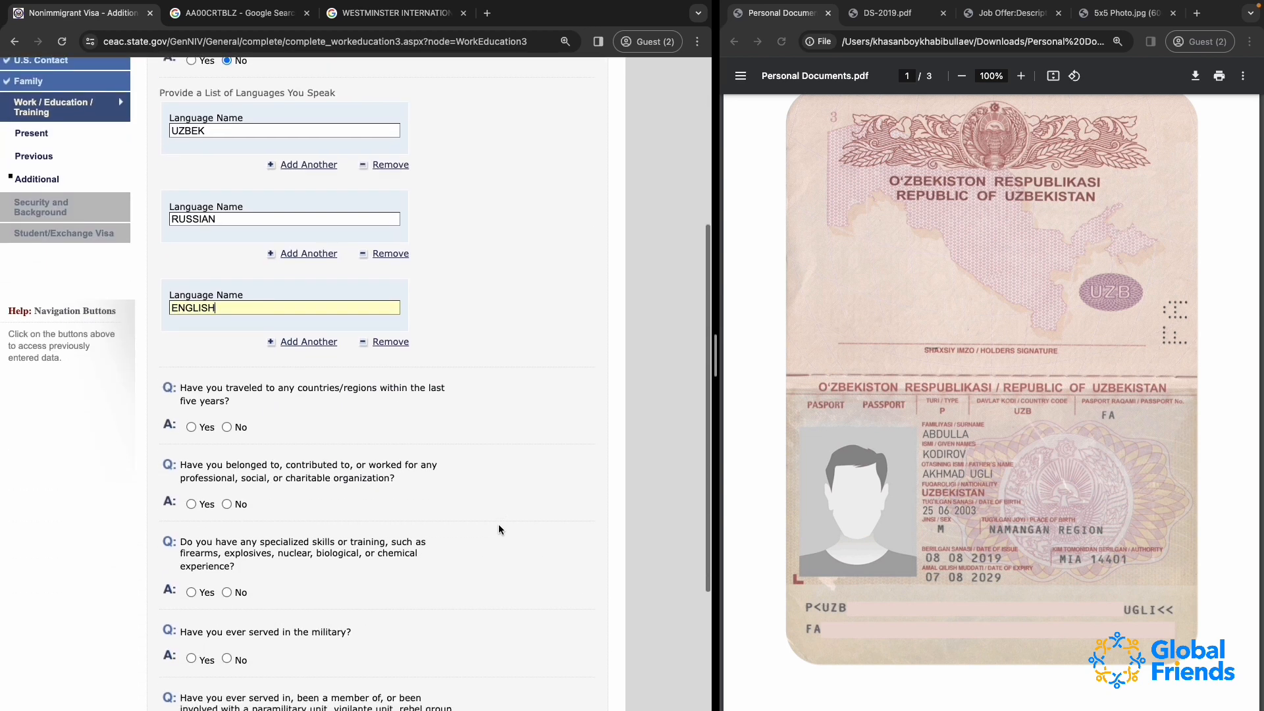
pyautogui.scroll(-2, 316, 432)
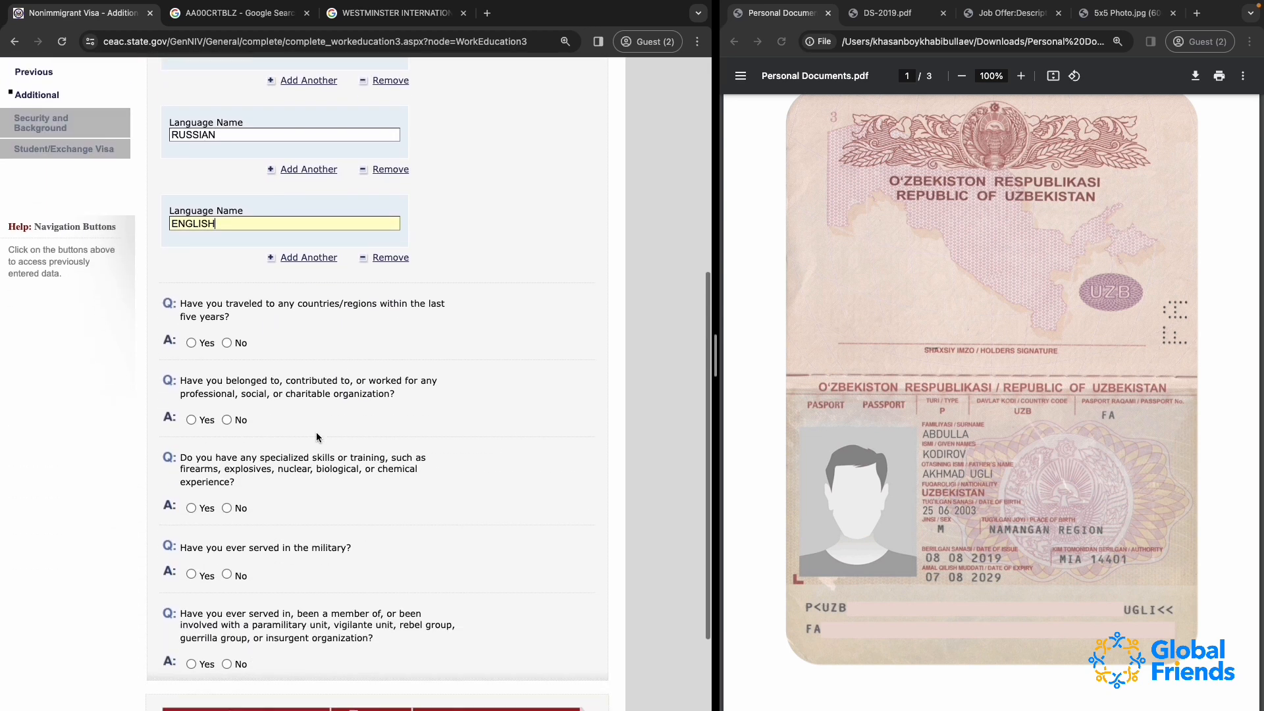
pyautogui.click(222, 313)
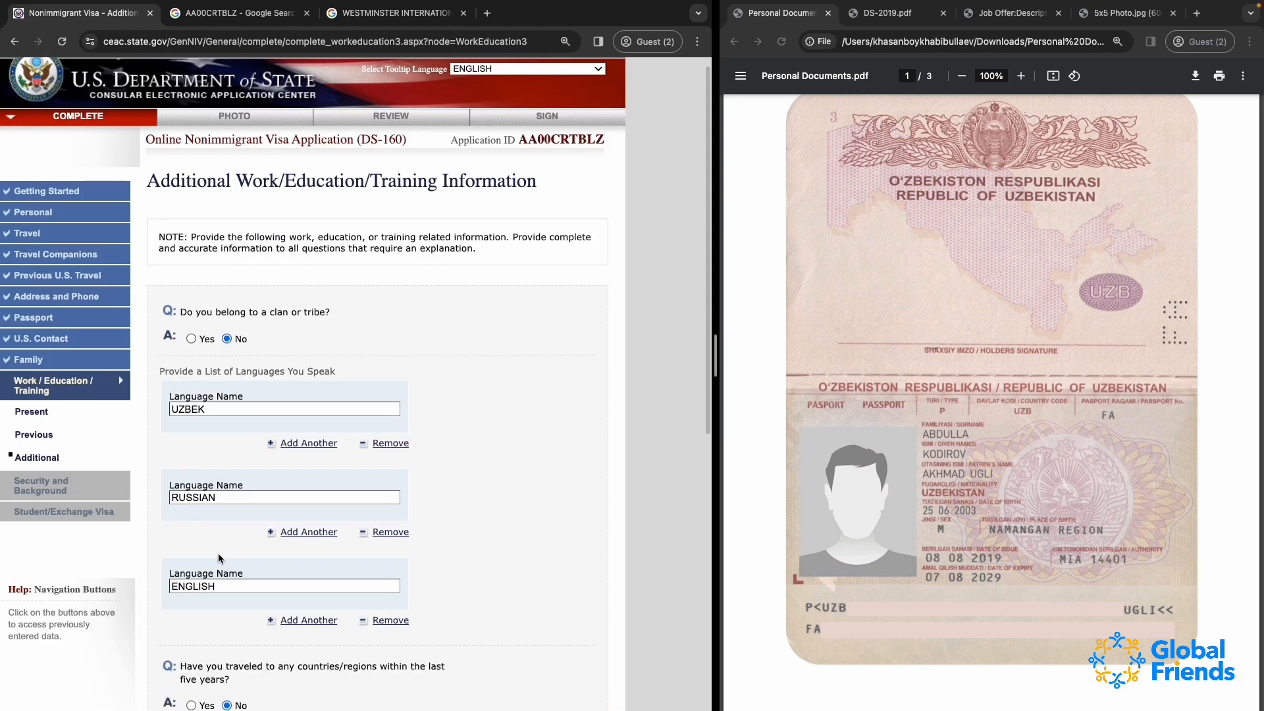
pyautogui.scroll(-4, 198, 461)
pyautogui.click(192, 482)
pyautogui.scroll(-5, 323, 514)
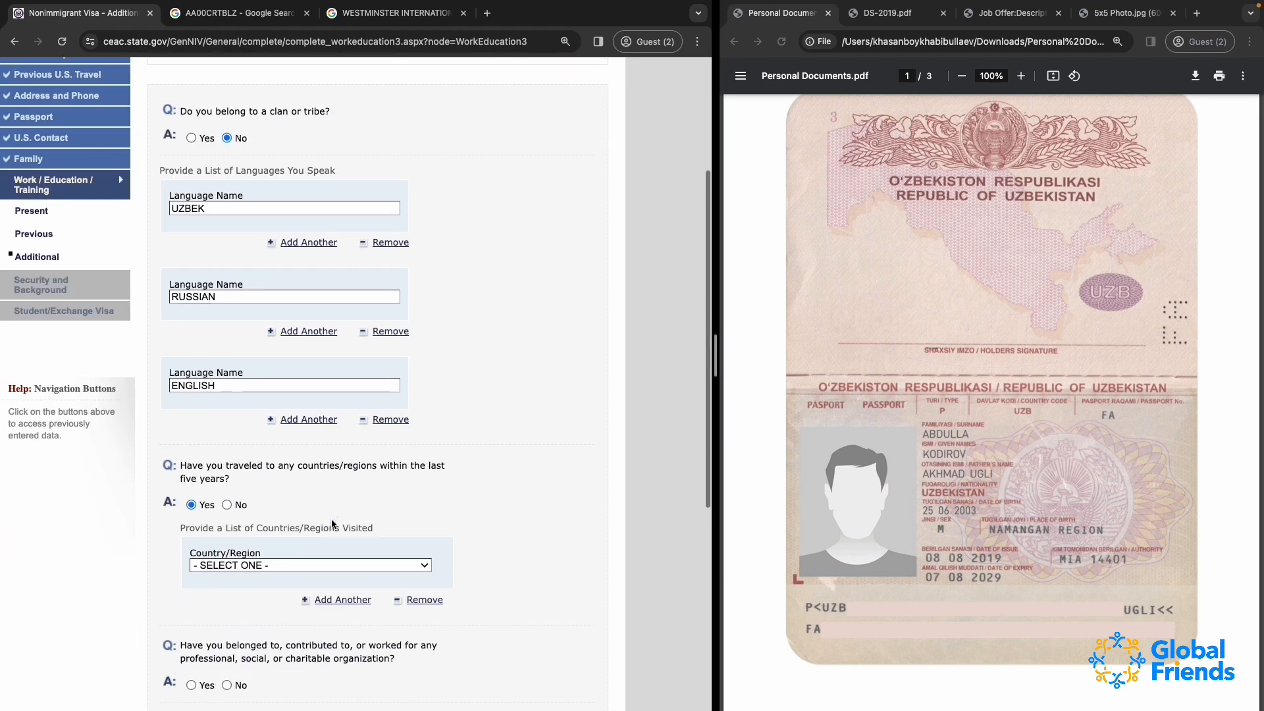
# List KAZAKHSTAN and TURKEY as separate entries under the countries/regions visited
pyautogui.click(269, 499)
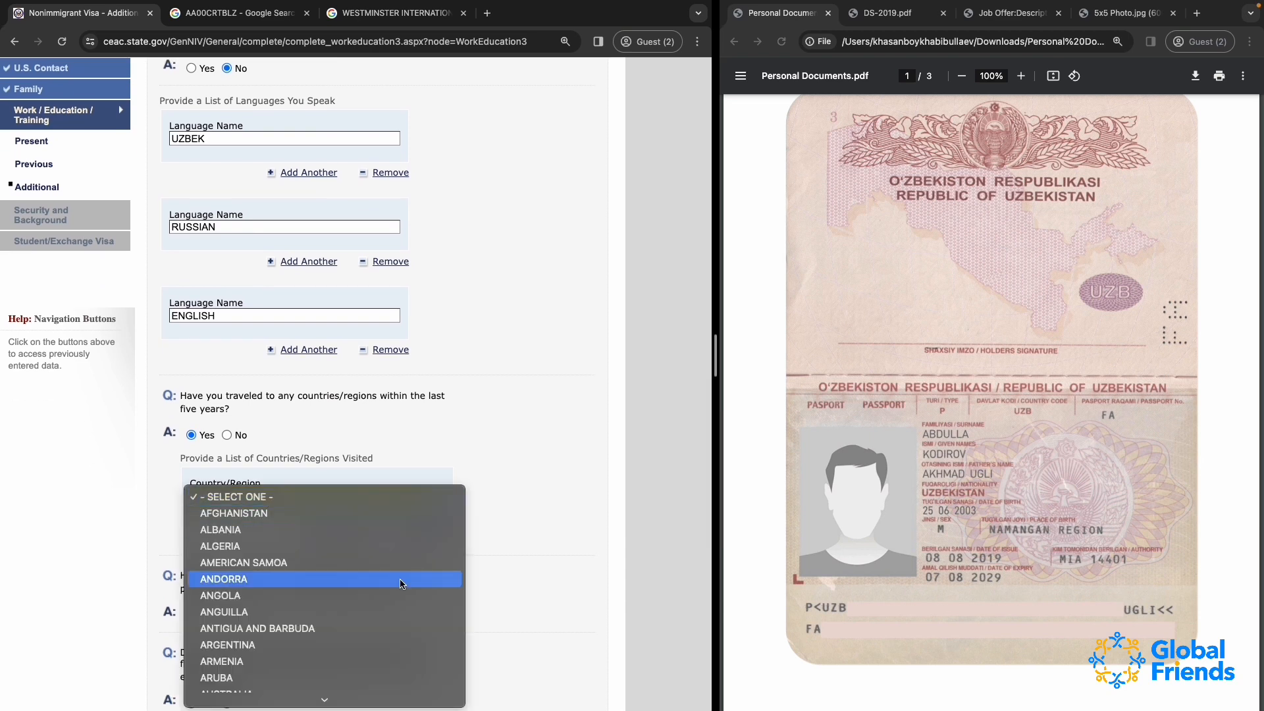
pyautogui.click(504, 434)
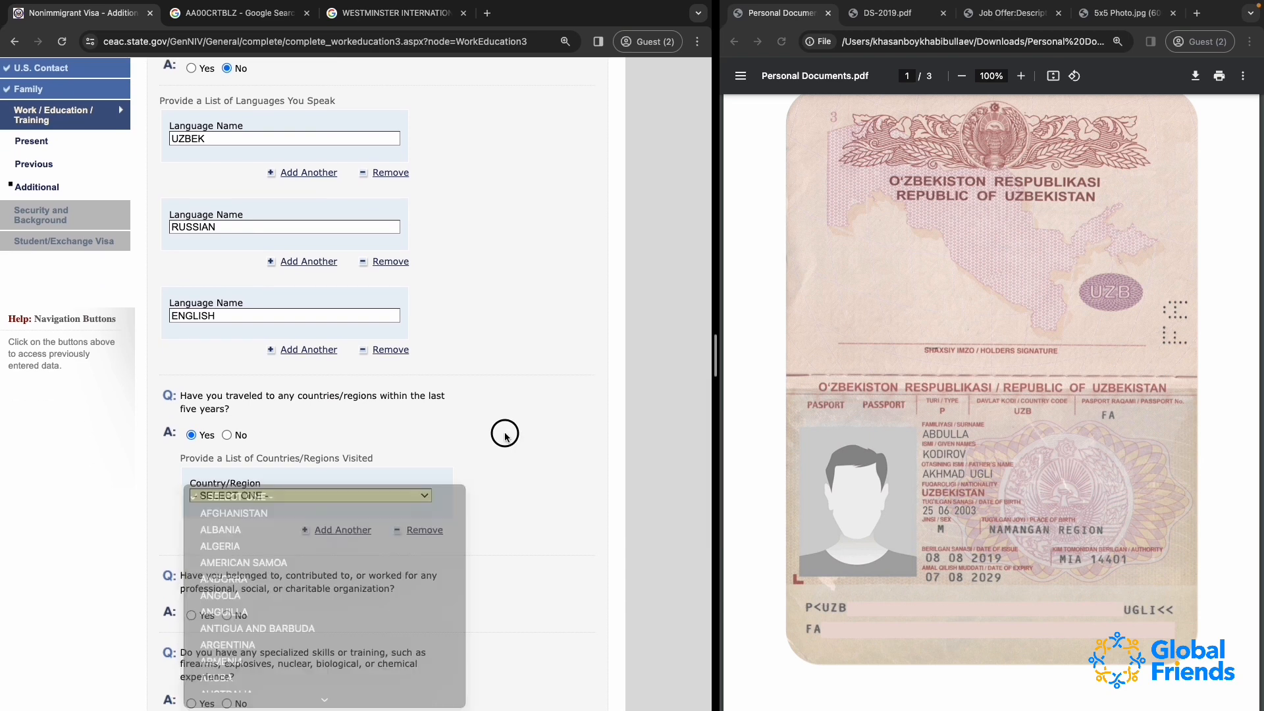
pyautogui.click(224, 499)
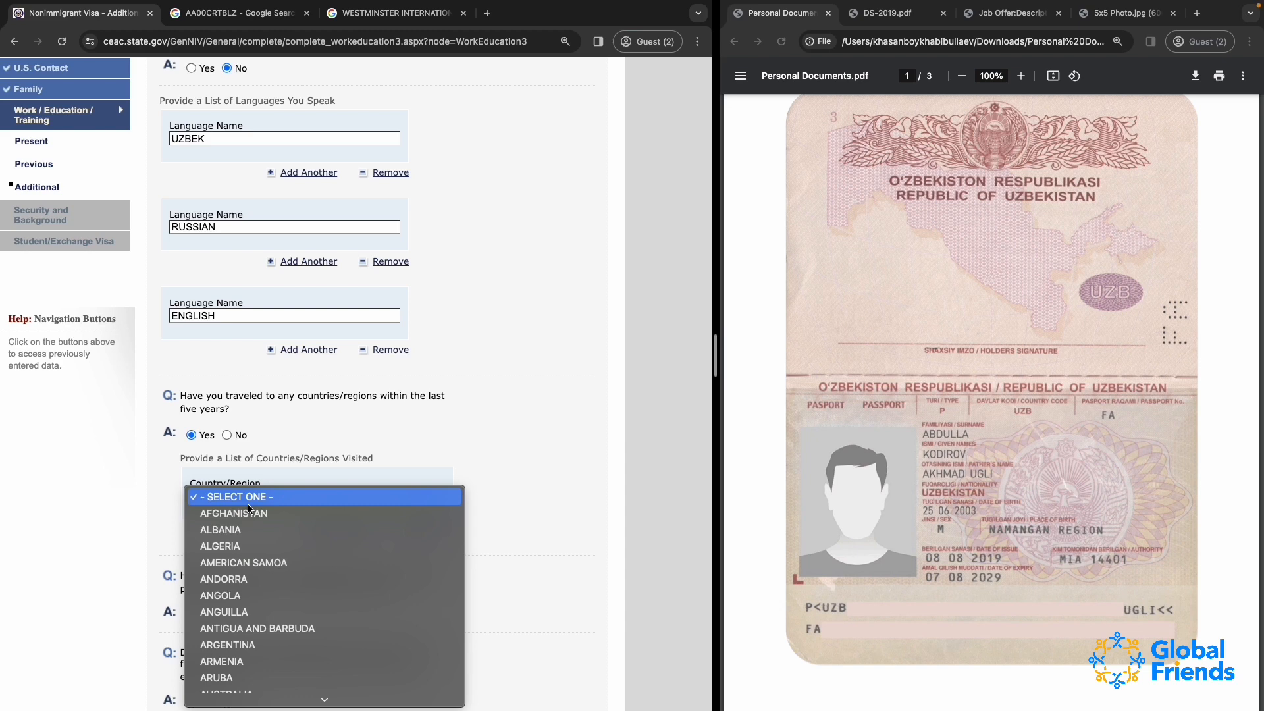
pyautogui.press('k')
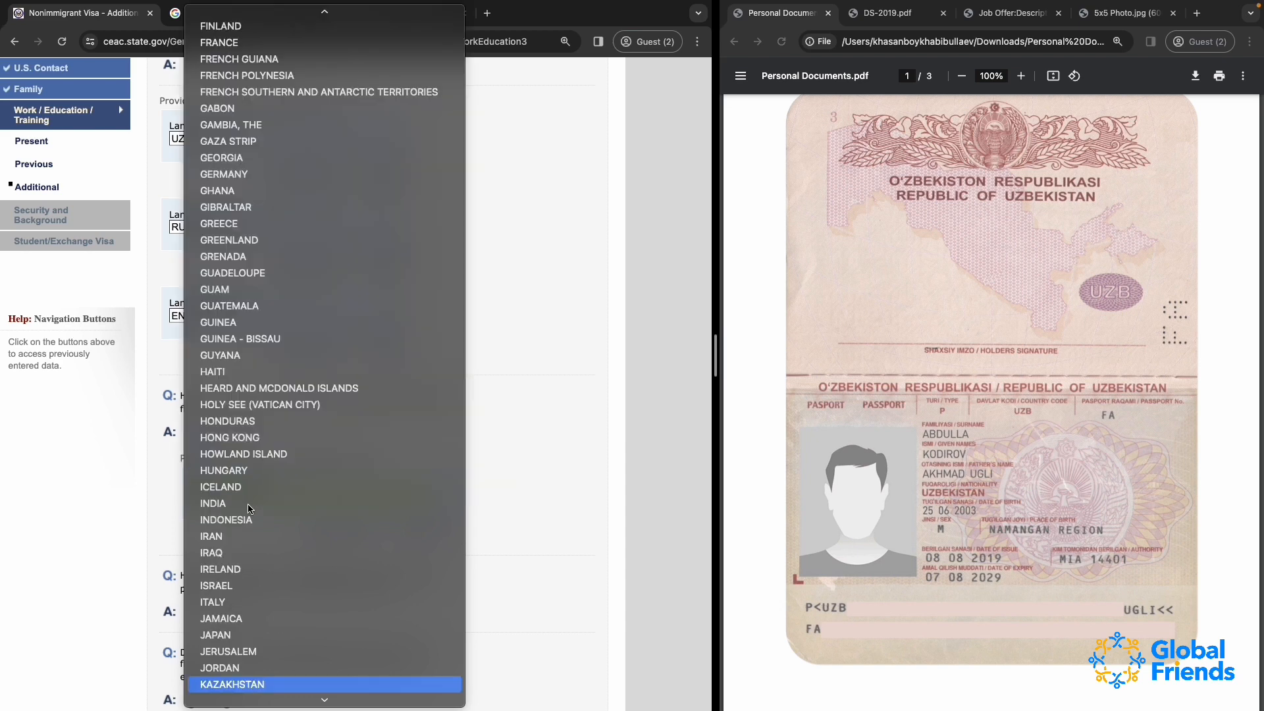
pyautogui.press('Return')
pyautogui.click(310, 528)
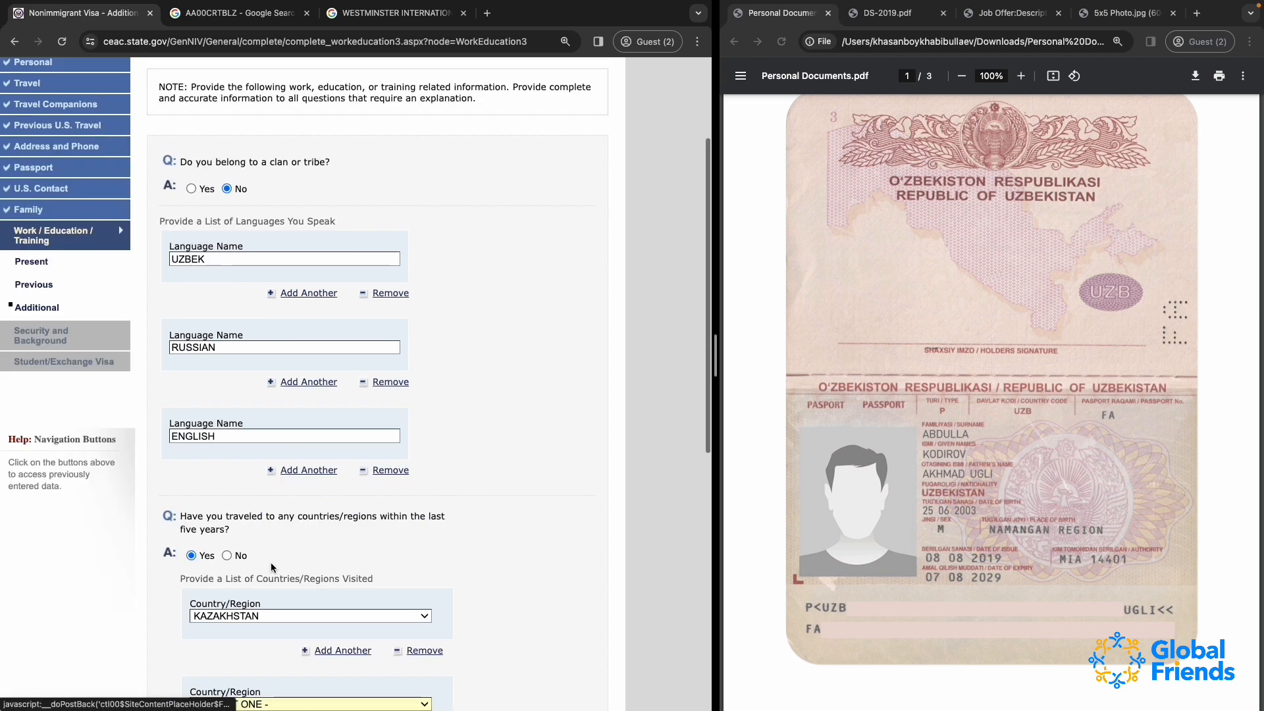
pyautogui.scroll(-2, 272, 568)
pyautogui.click(270, 579)
pyautogui.write('tur')
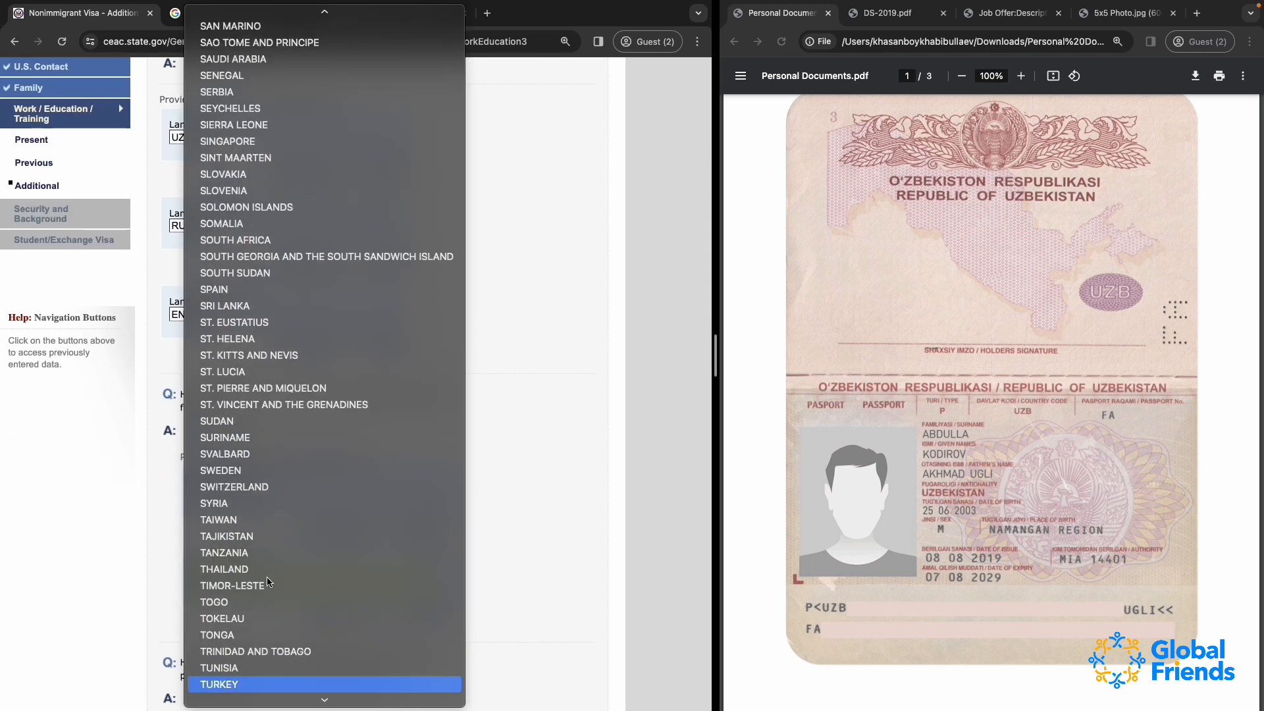
pyautogui.press('Return')
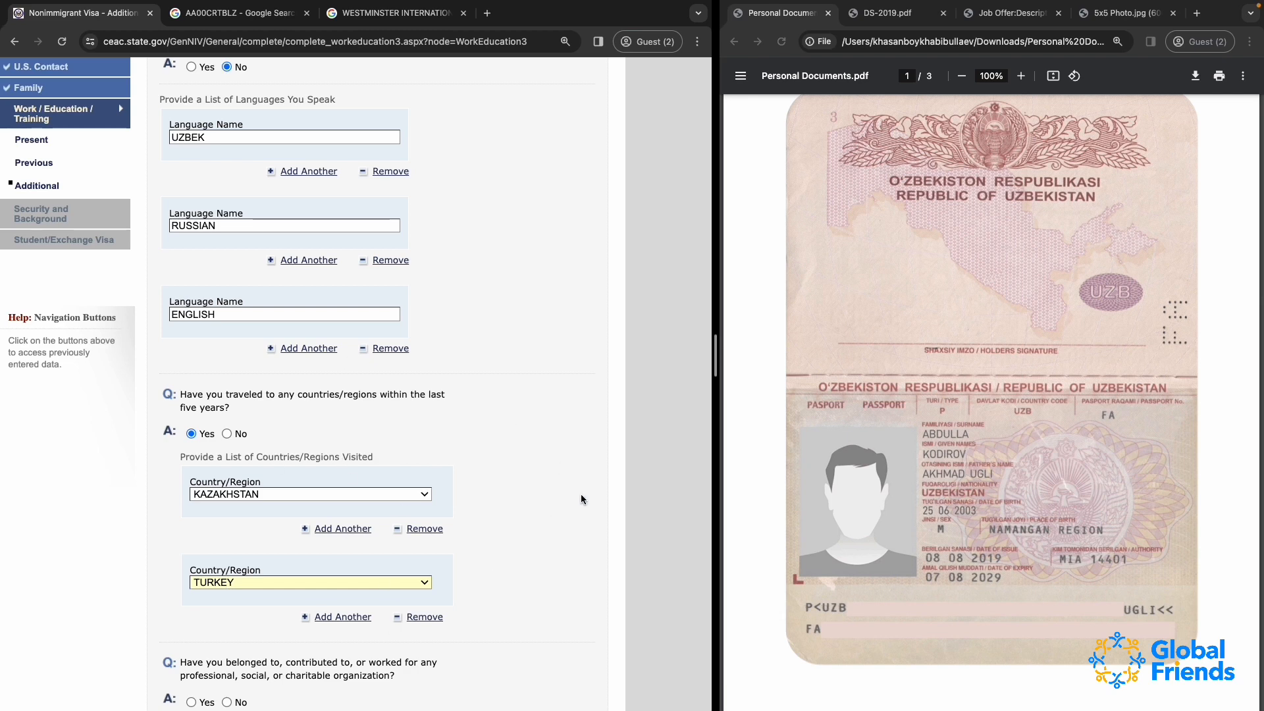
pyautogui.scroll(-3, 581, 494)
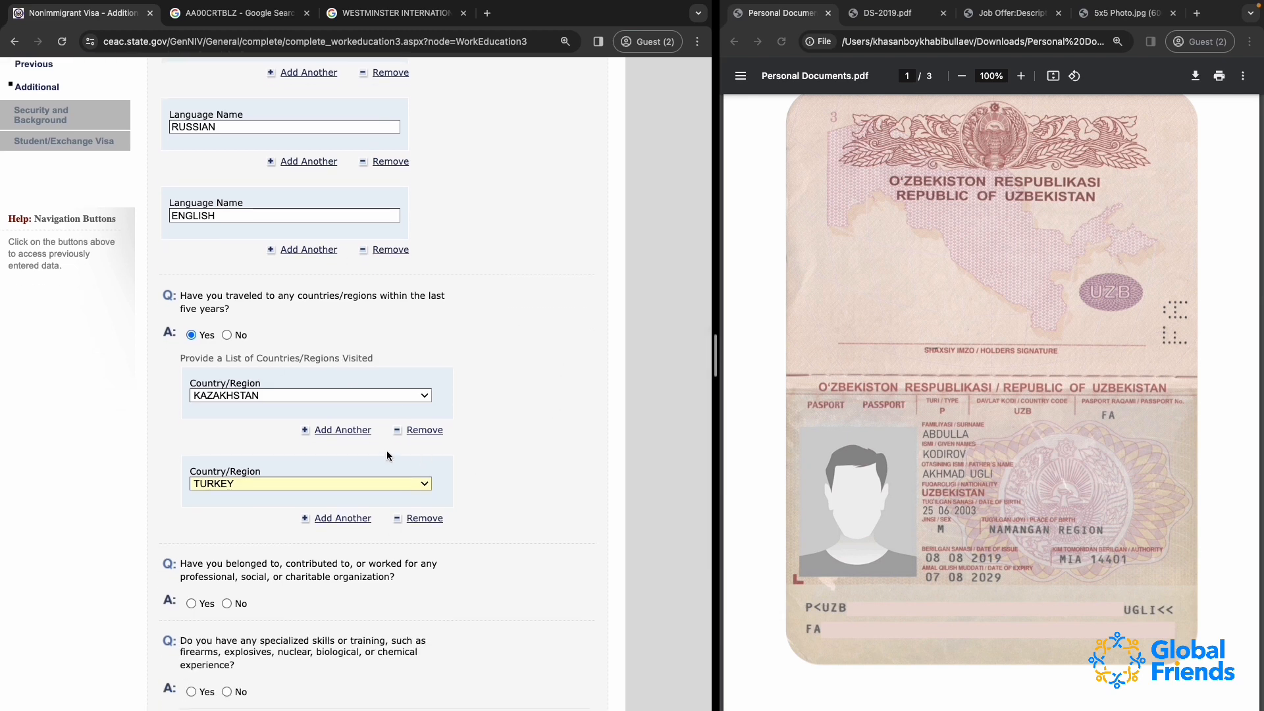
pyautogui.scroll(-3, 386, 451)
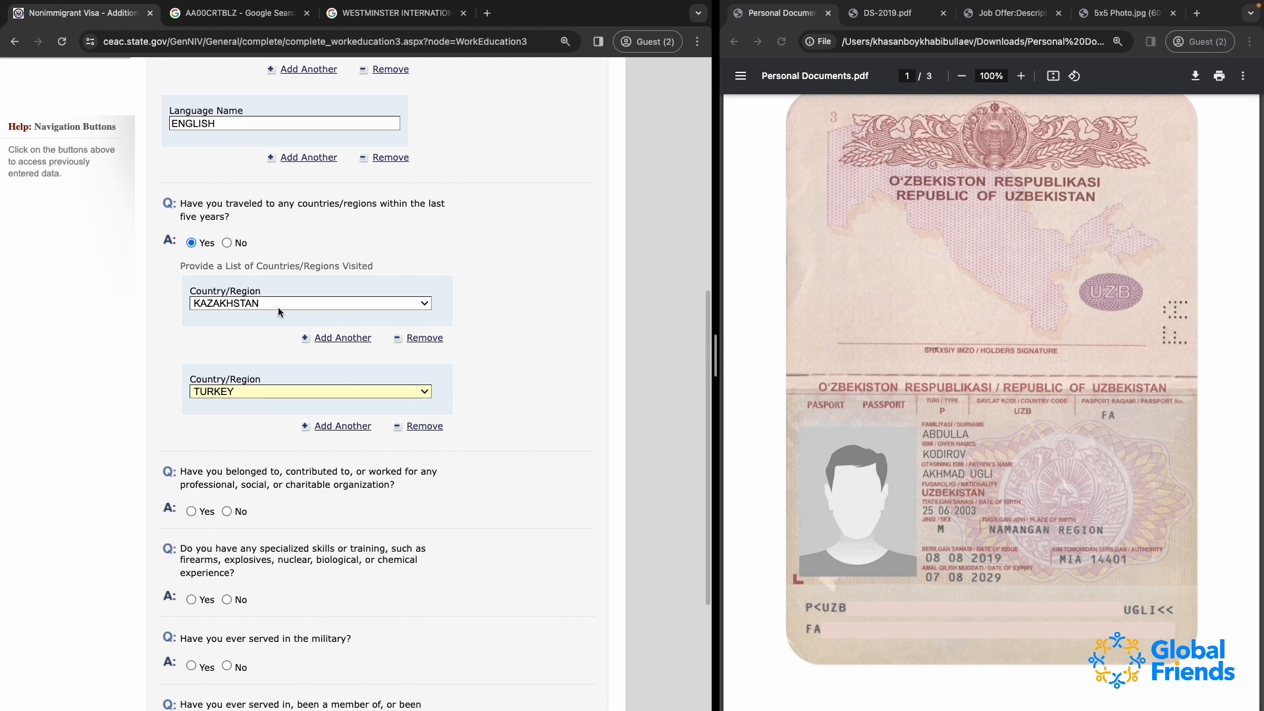
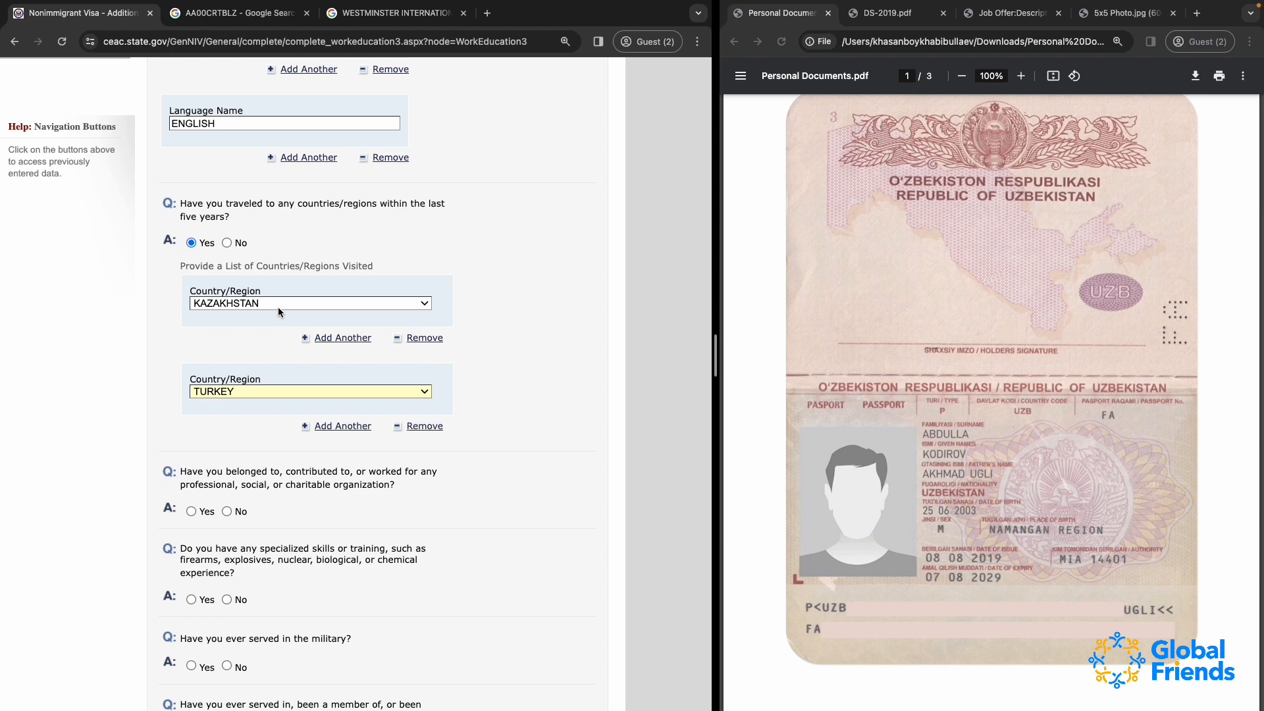
# Answer No to the organization membership, specialized skills, military service and paramilitary or rebel group questions
pyautogui.scroll(-2, 277, 307)
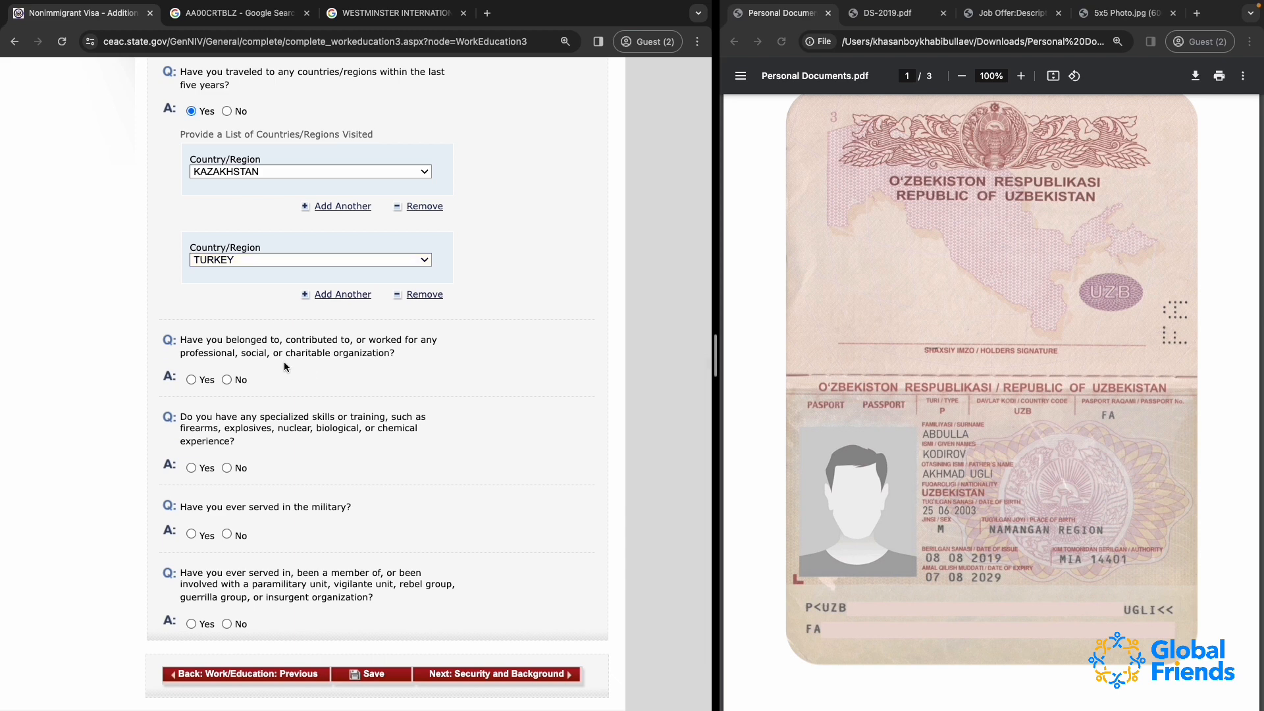
pyautogui.click(226, 380)
pyautogui.scroll(-2, 228, 380)
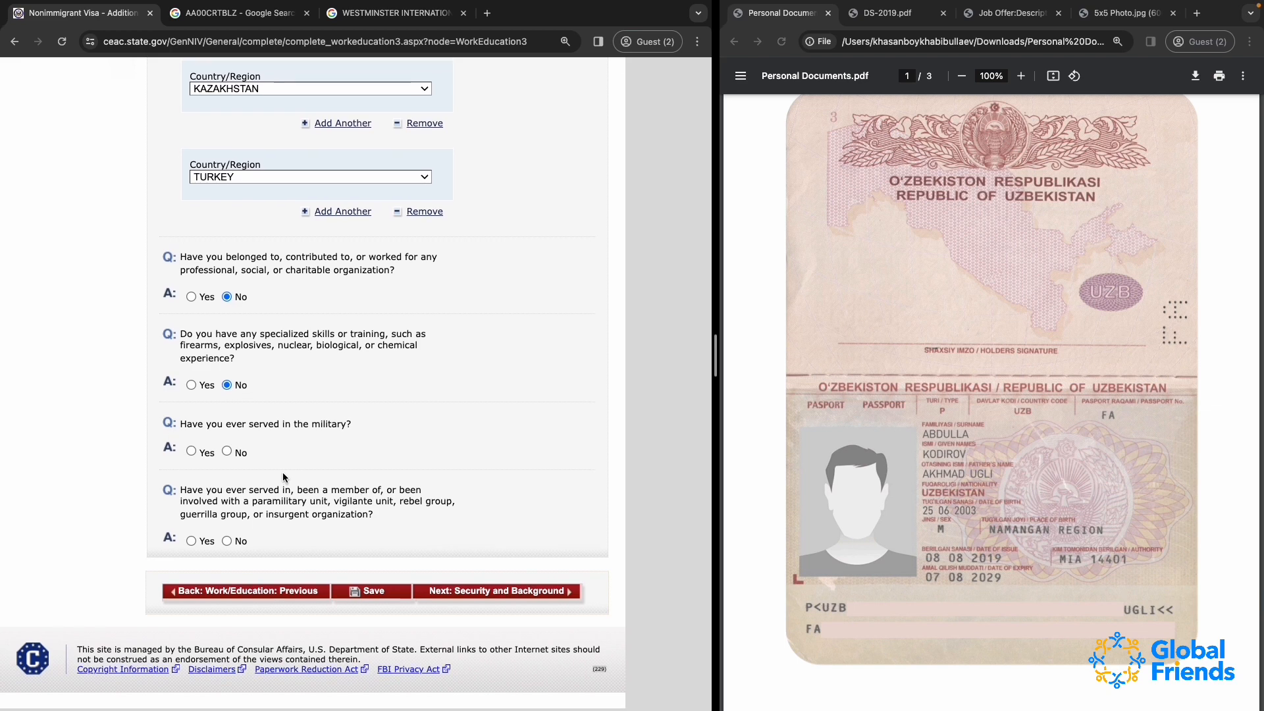
pyautogui.click(226, 452)
pyautogui.scroll(-3, 294, 610)
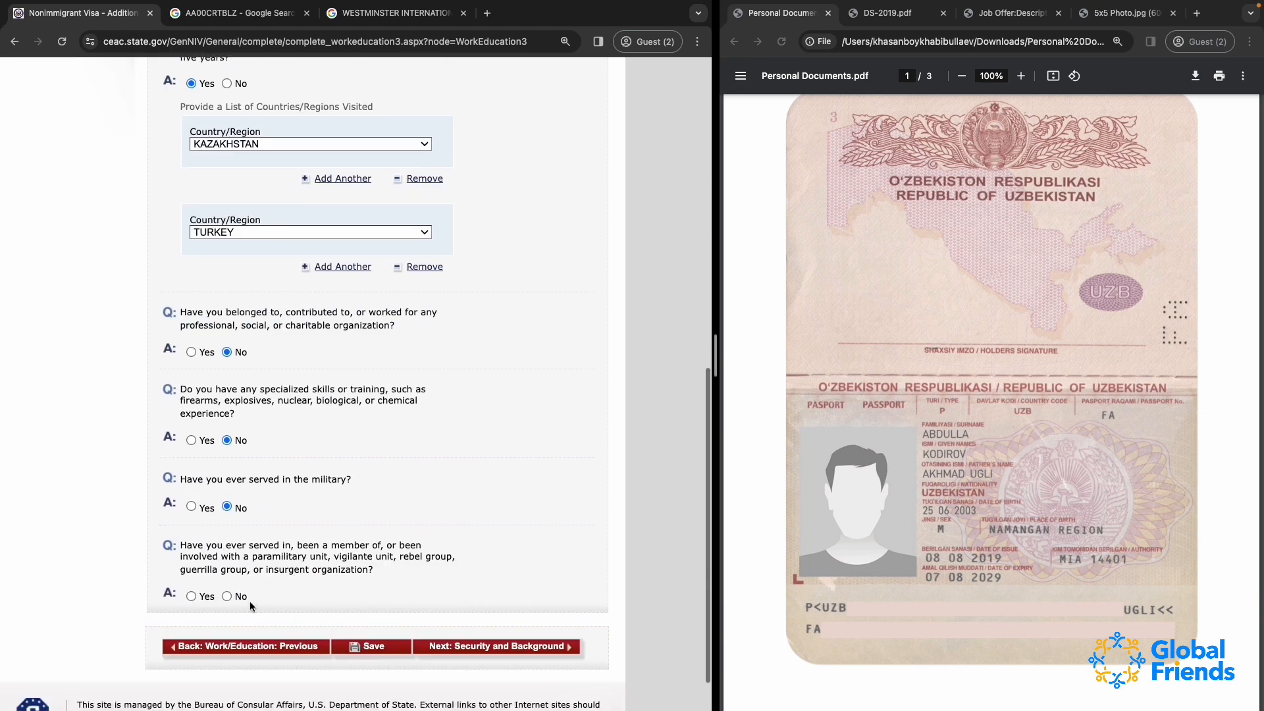
pyautogui.click(230, 597)
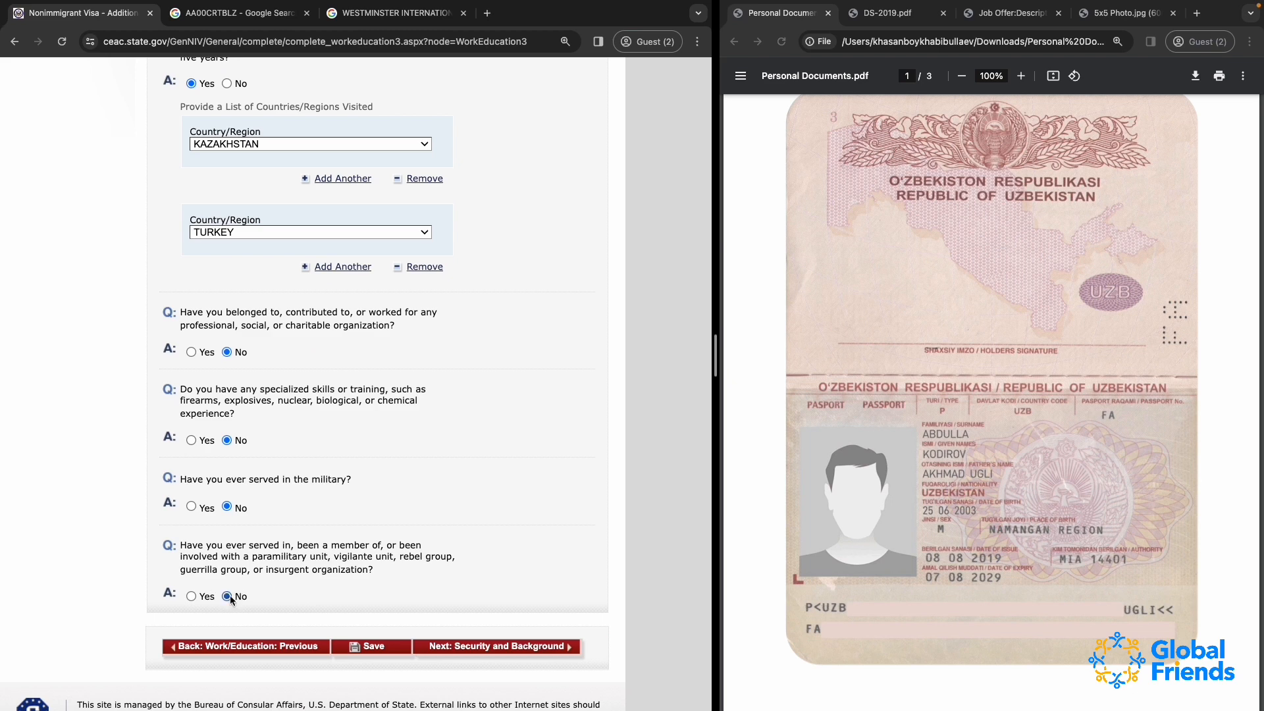
pyautogui.scroll(-1, 335, 536)
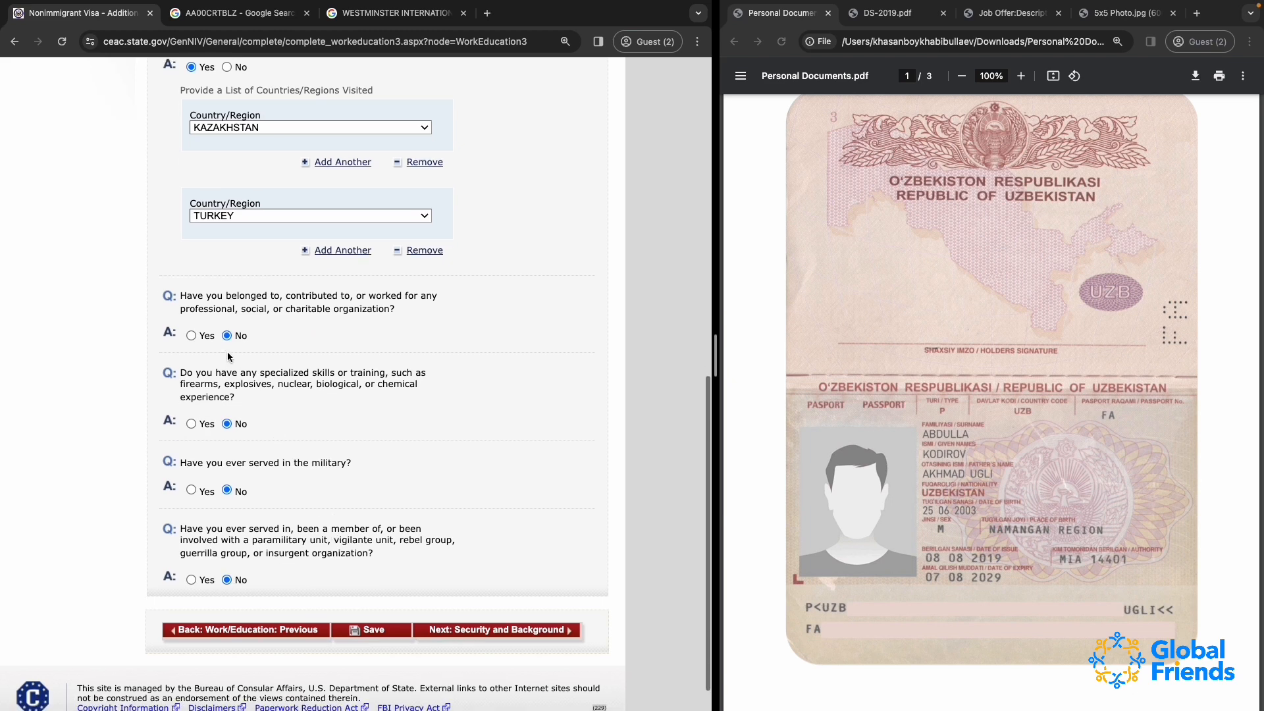
pyautogui.moveTo(182, 301); pyautogui.dragTo(418, 592)
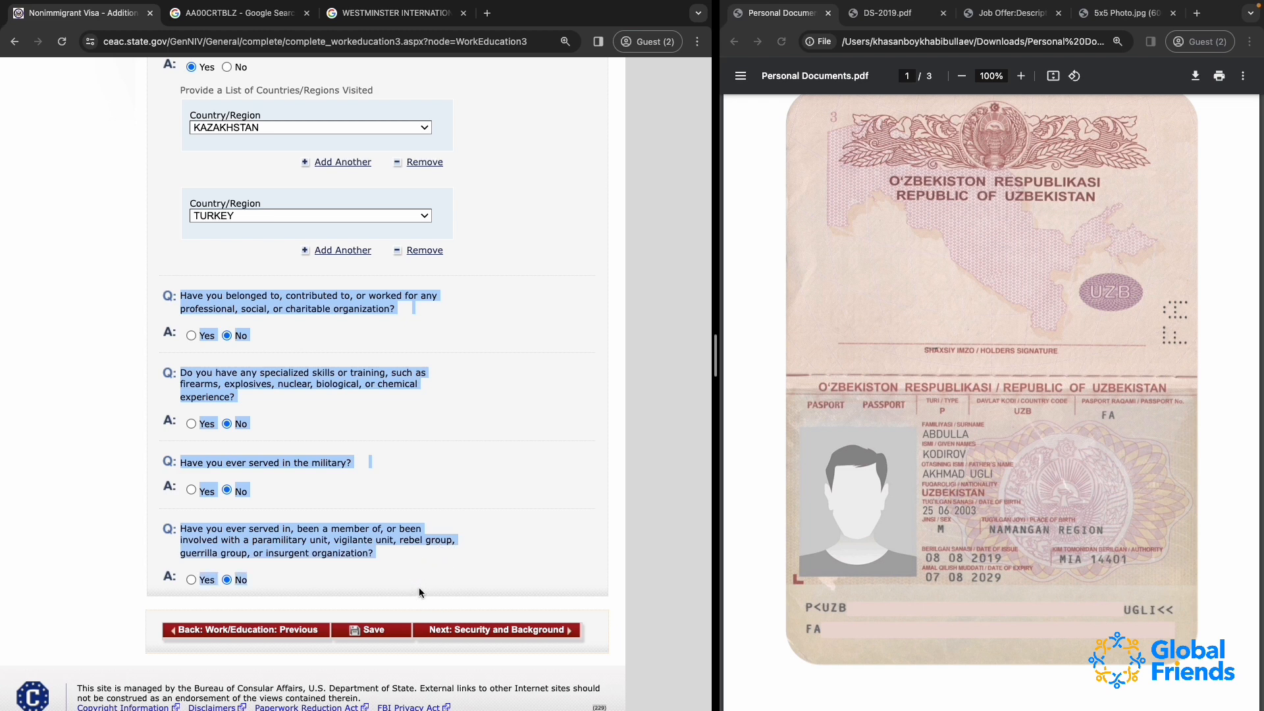
pyautogui.click(317, 486)
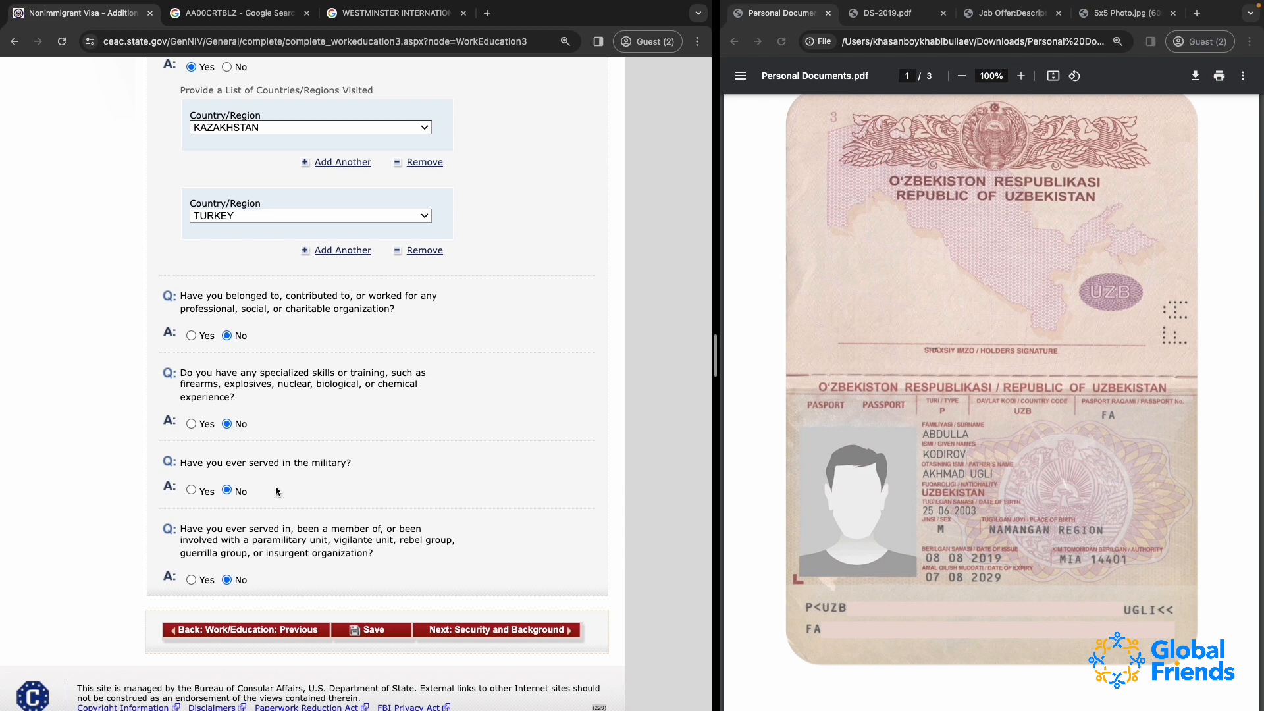
# Save the additional work and education answers, continue the application and proceed to Security and Background Part 1
pyautogui.moveTo(179, 295); pyautogui.dragTo(492, 582)
pyautogui.click(375, 630)
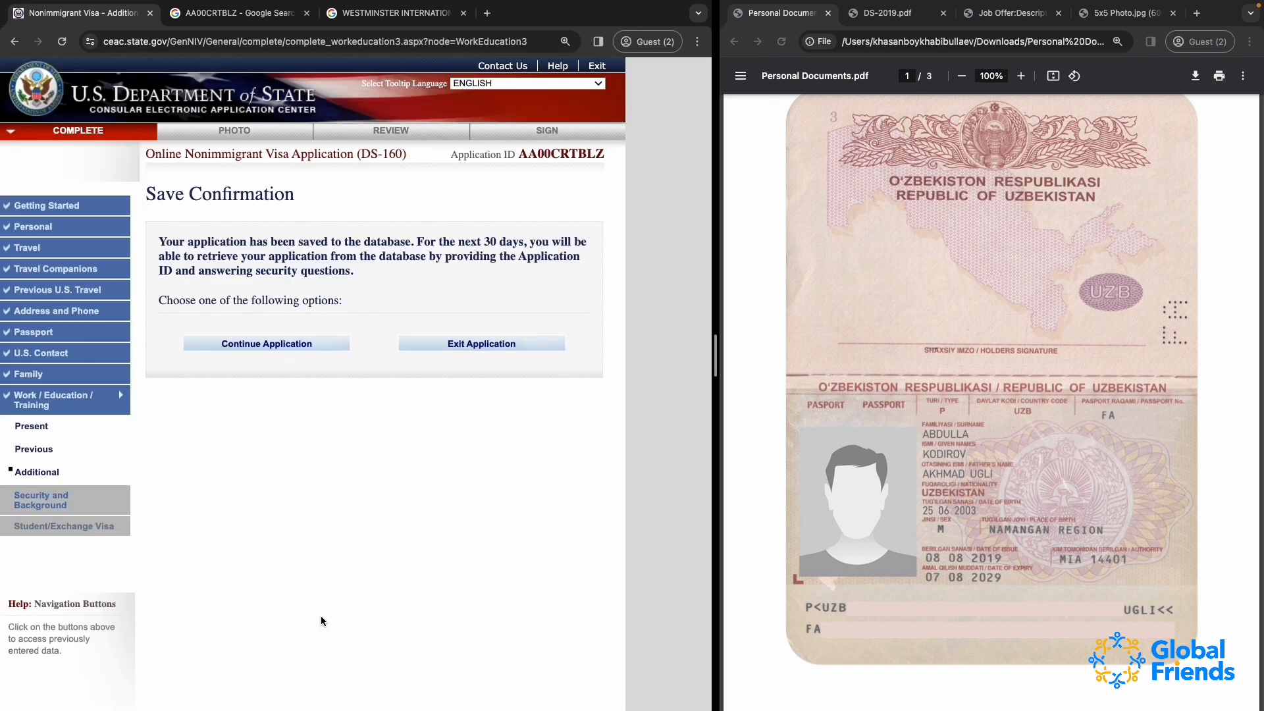
pyautogui.click(282, 347)
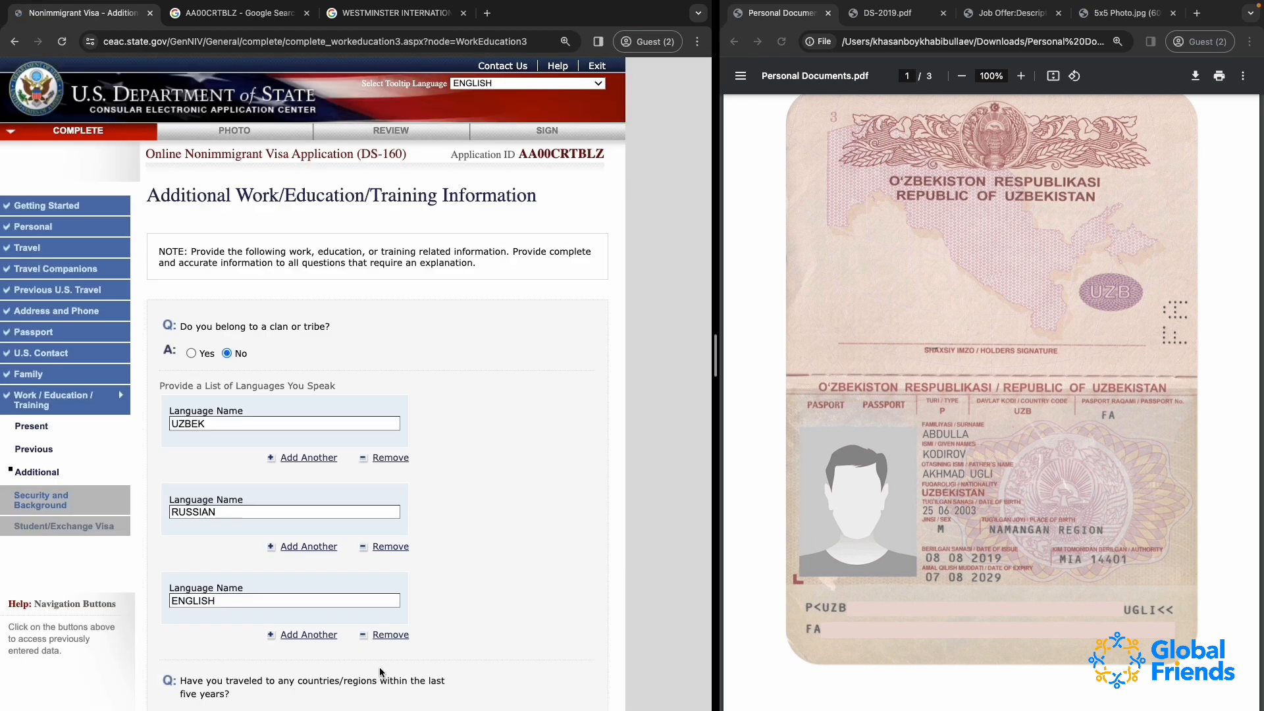
pyautogui.scroll(-5, 380, 600)
pyautogui.scroll(-5, 379, 598)
pyautogui.click(541, 662)
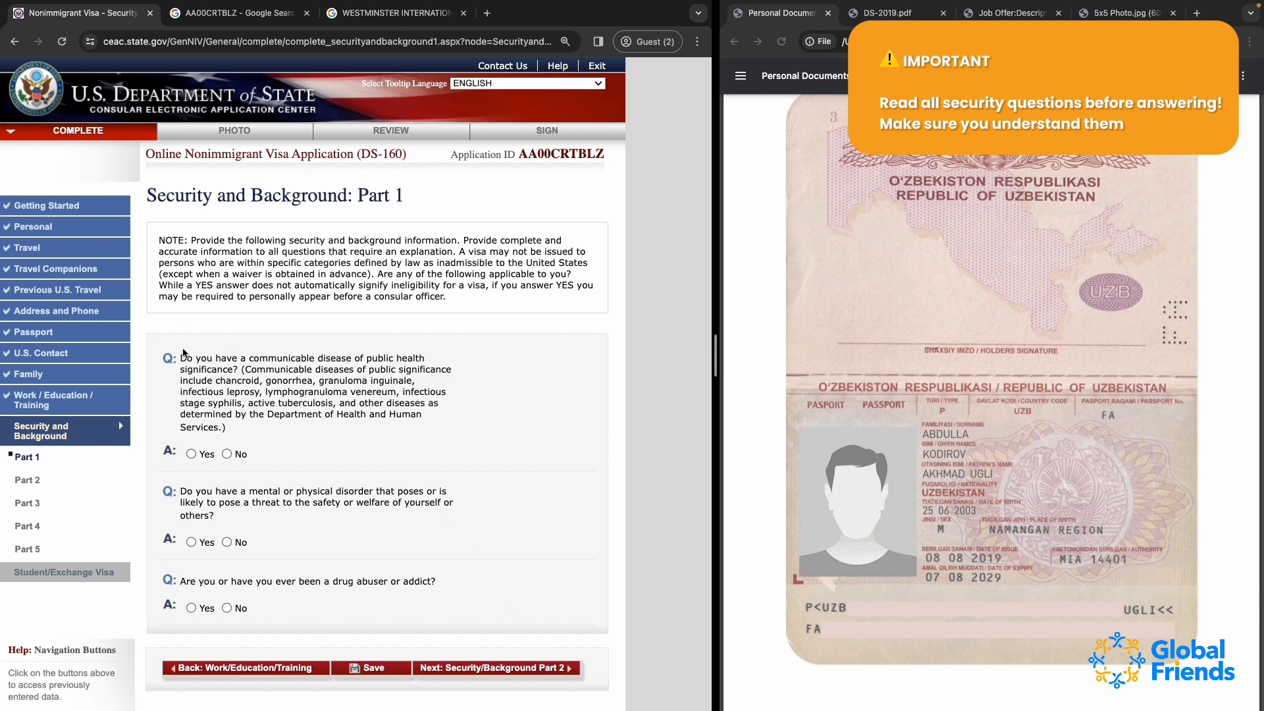
# Answer No to the Part 1 questions on communicable disease, mental or physical disorder and drug abuse
pyautogui.moveTo(184, 360); pyautogui.dragTo(415, 637)
pyautogui.click(415, 637)
pyautogui.click(226, 453)
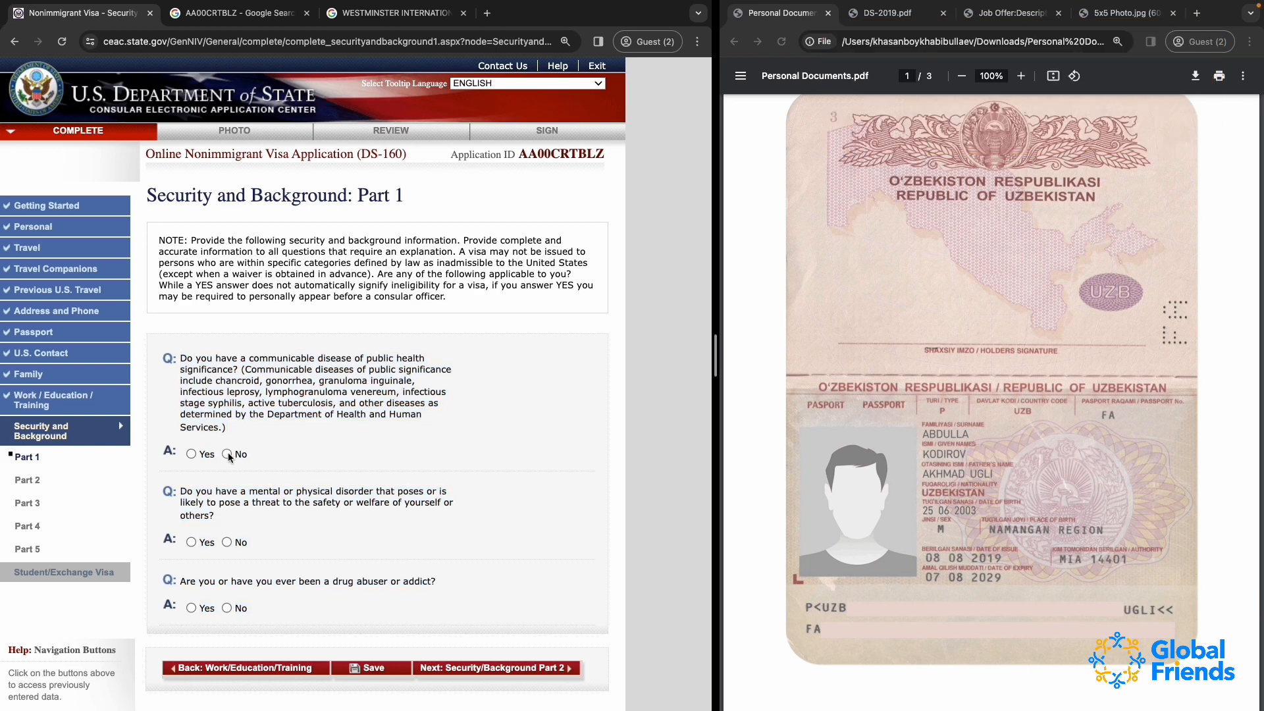
pyautogui.click(226, 542)
pyautogui.click(226, 608)
pyautogui.moveTo(182, 358); pyautogui.dragTo(456, 624)
pyautogui.scroll(-1, 456, 623)
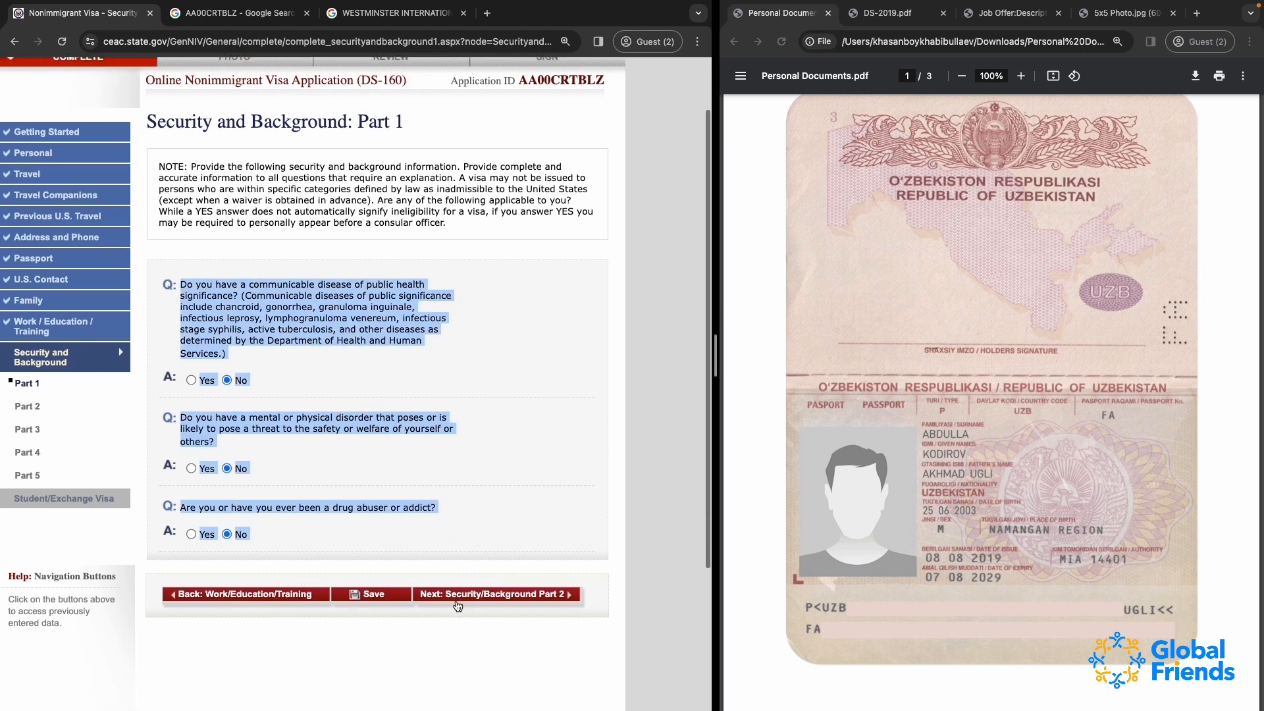
# Save the Part 1 answers, continue the application and proceed to Security and Background Part 2
pyautogui.click(374, 595)
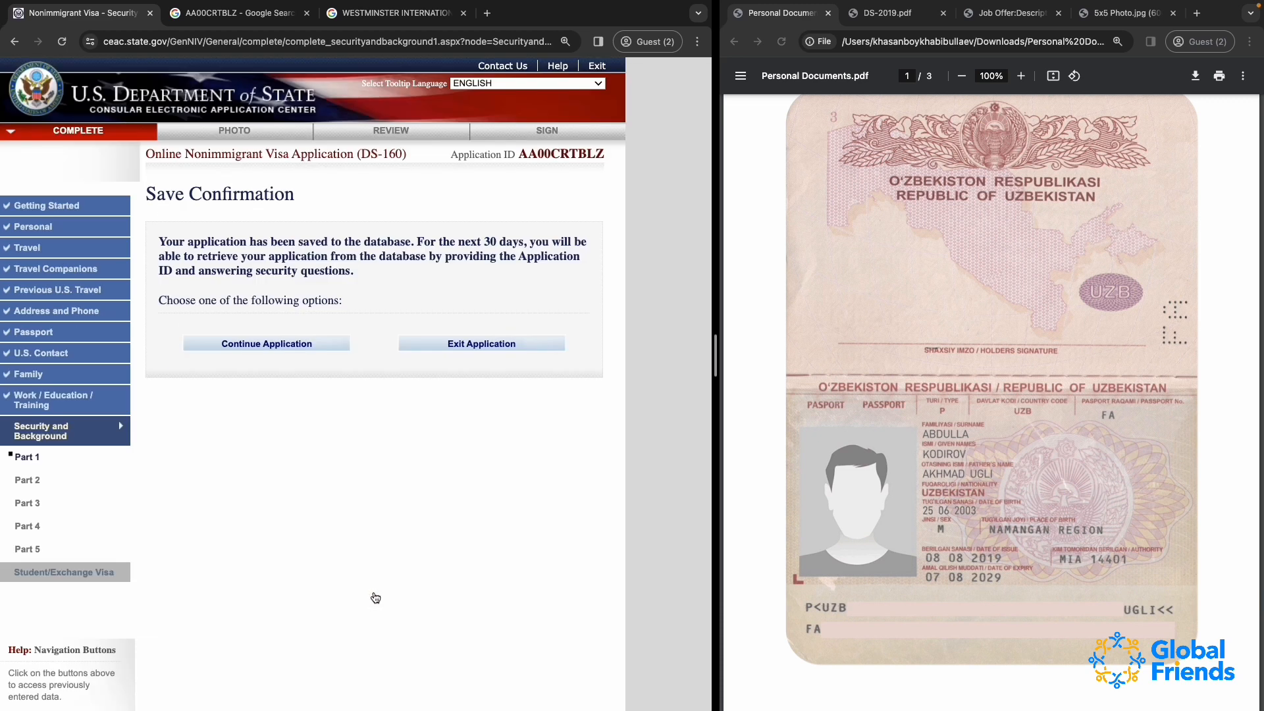
pyautogui.click(268, 349)
pyautogui.click(496, 667)
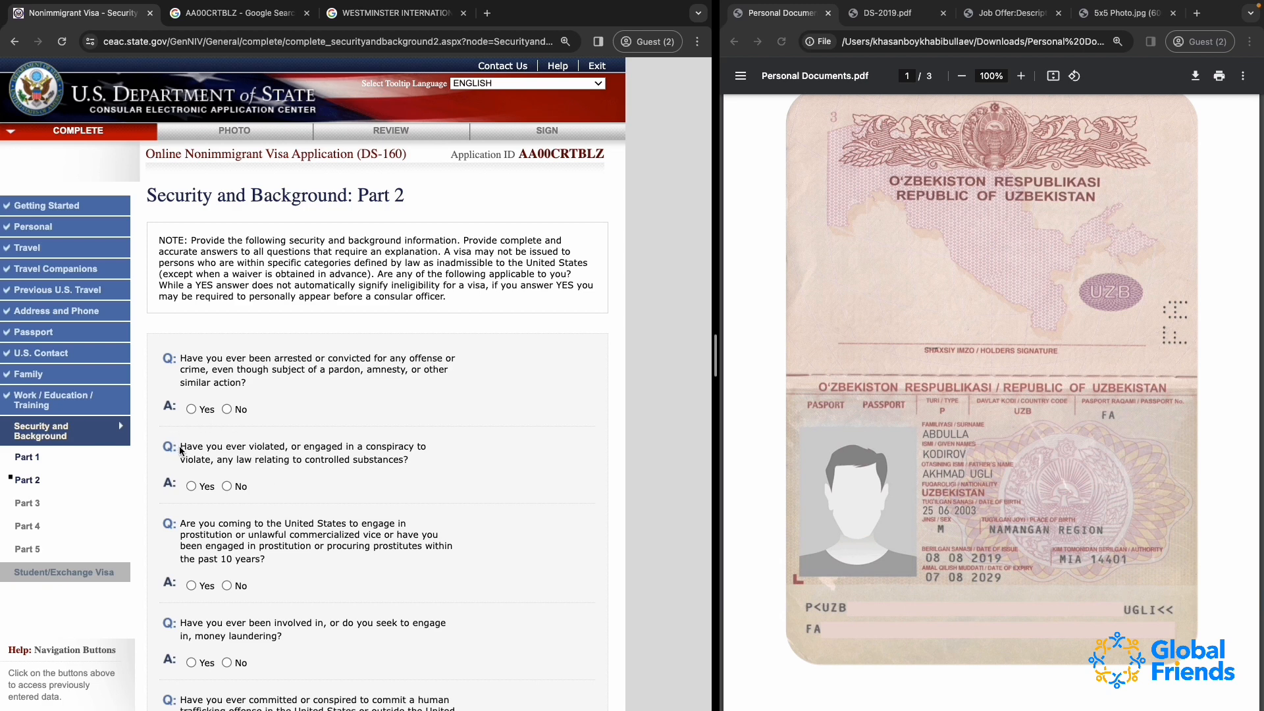
# Read through the Security and Background Part 2 questions on arrests, controlled substances and other offenses
pyautogui.moveTo(179, 446); pyautogui.dragTo(493, 471)
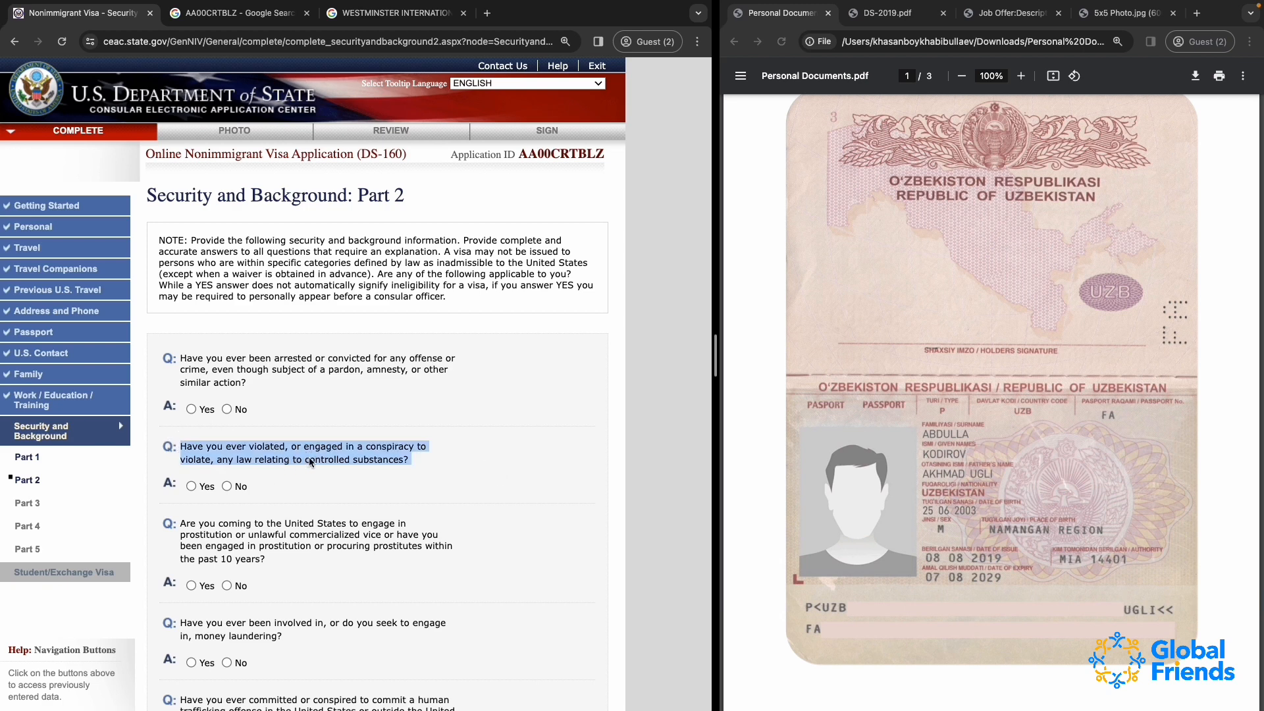
pyautogui.click(385, 454)
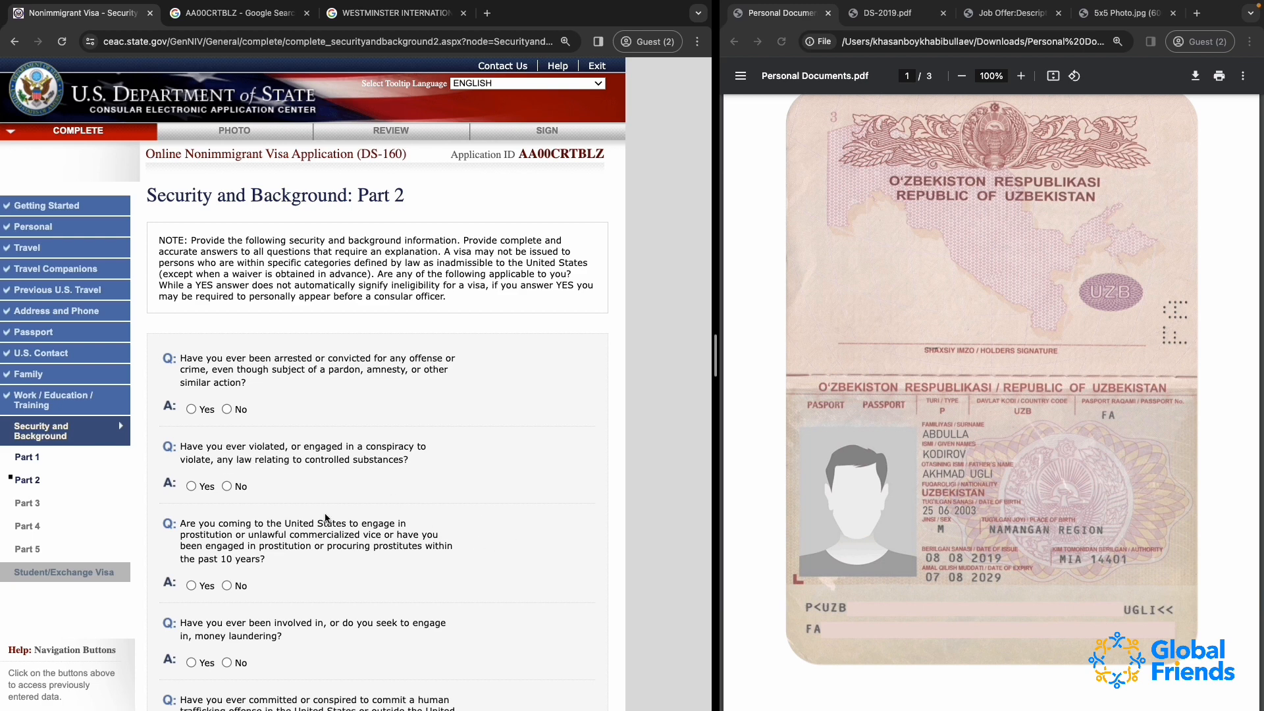
pyautogui.scroll(-3, 303, 523)
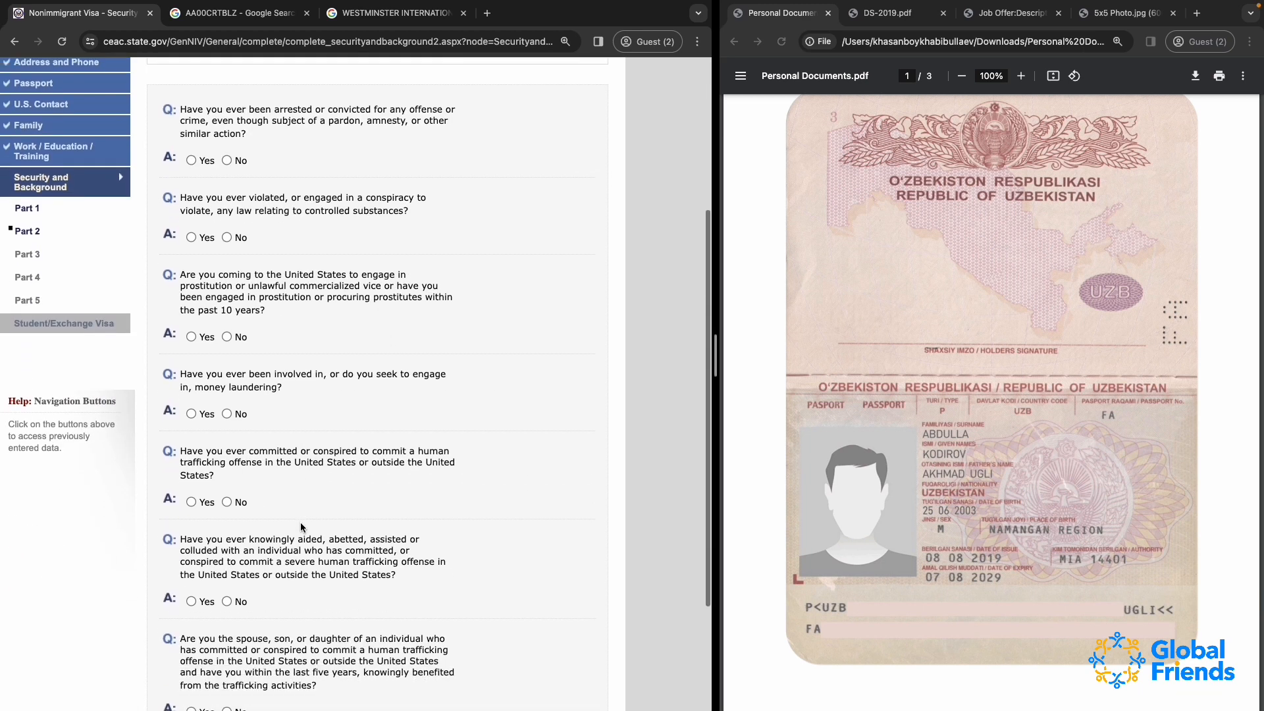
pyautogui.scroll(-2, 300, 523)
pyautogui.scroll(2, 300, 523)
pyautogui.scroll(1, 300, 526)
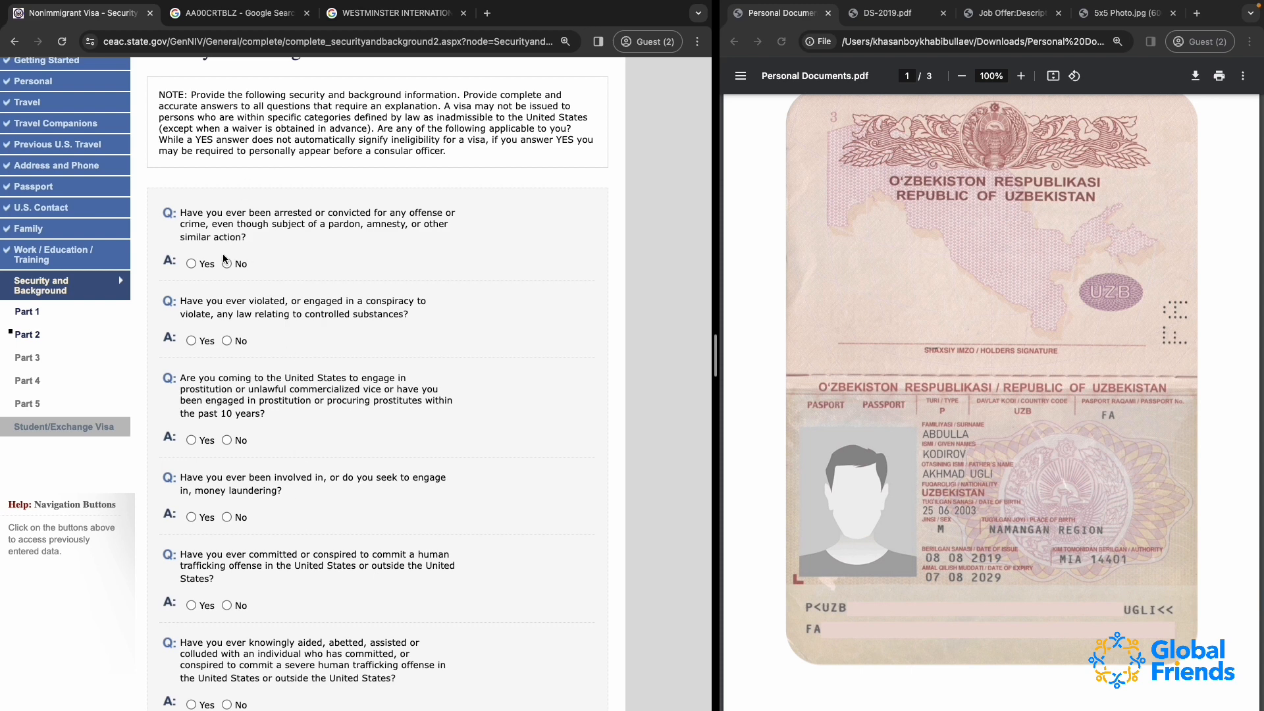
pyautogui.moveTo(175, 205); pyautogui.dragTo(338, 480)
pyautogui.click(327, 364)
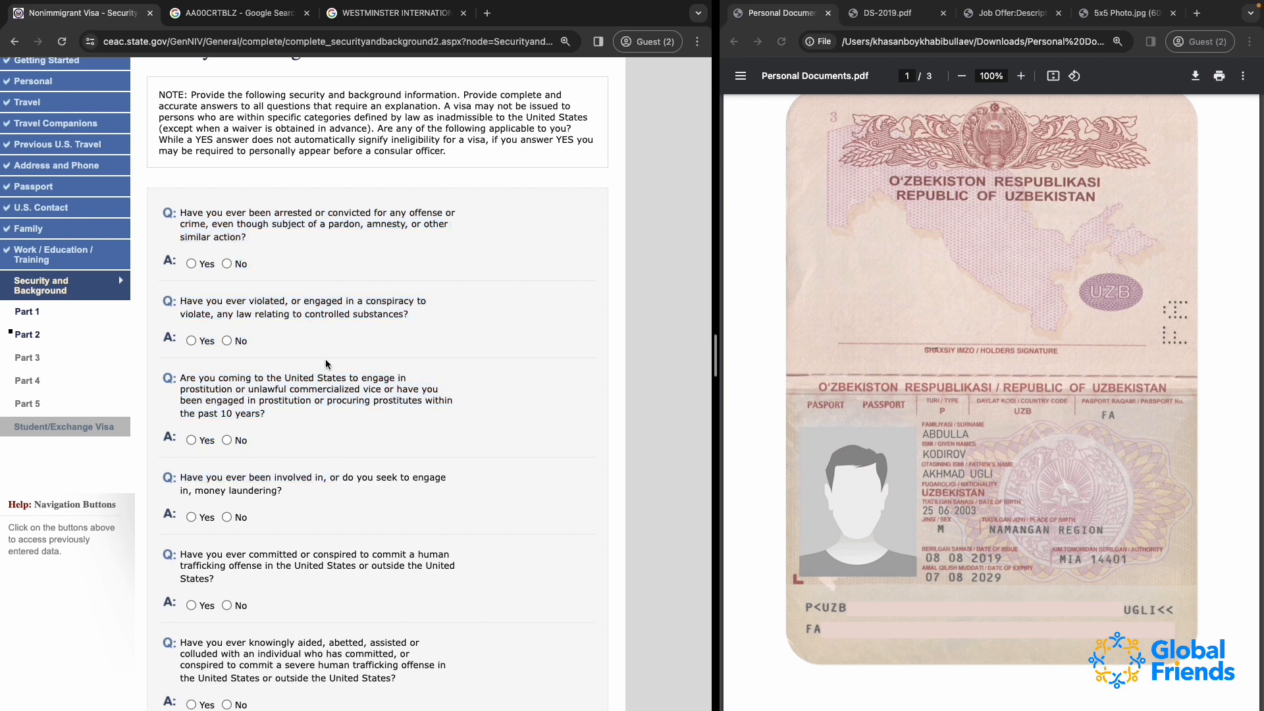
# Answer No to all seven Part 2 questions, from arrests and controlled substances to benefiting from human trafficking
pyautogui.click(227, 263)
pyautogui.click(227, 340)
pyautogui.scroll(-1, 232, 462)
pyautogui.scroll(-3, 232, 463)
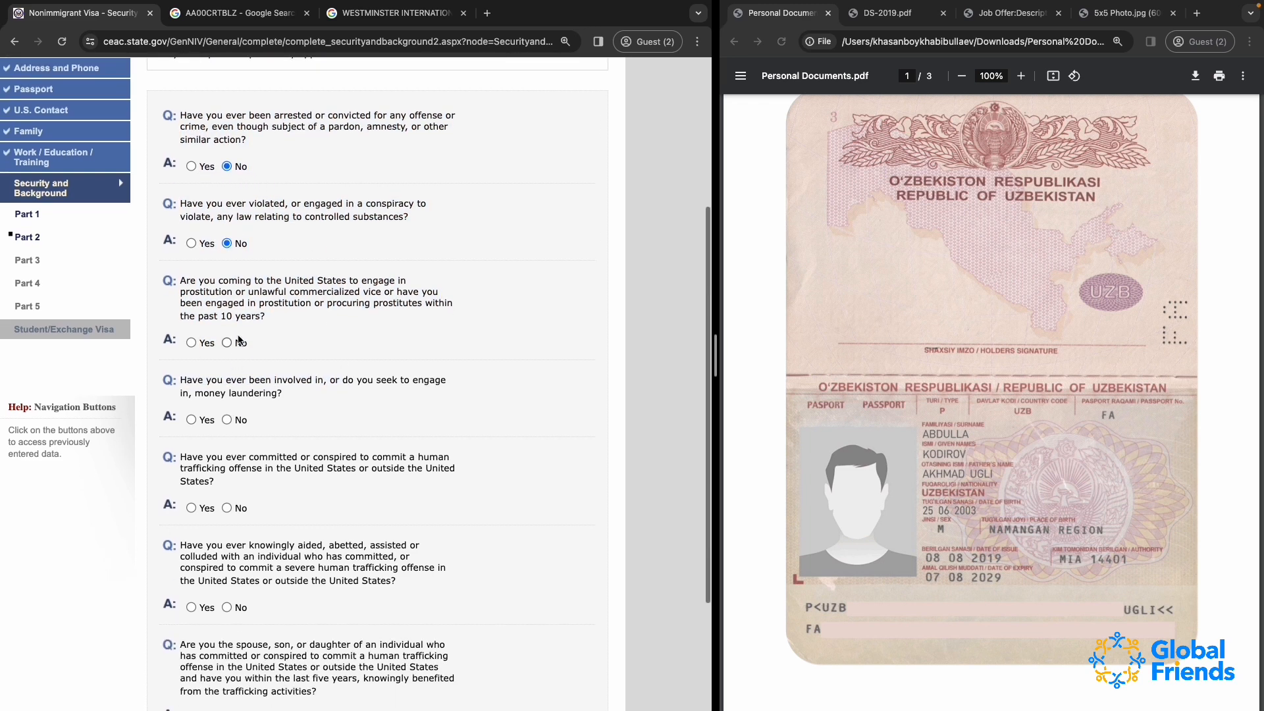
pyautogui.click(227, 342)
pyautogui.click(226, 420)
pyautogui.click(226, 507)
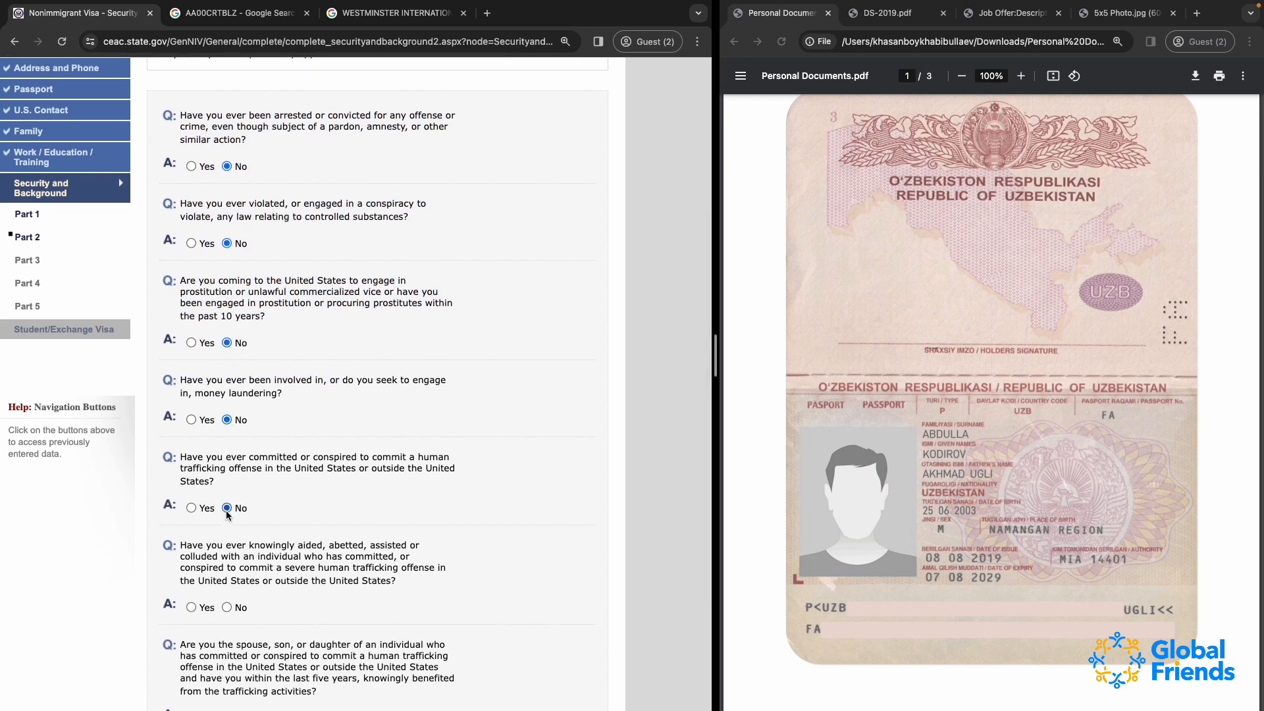
pyautogui.scroll(-3, 226, 507)
pyautogui.click(226, 509)
pyautogui.click(228, 620)
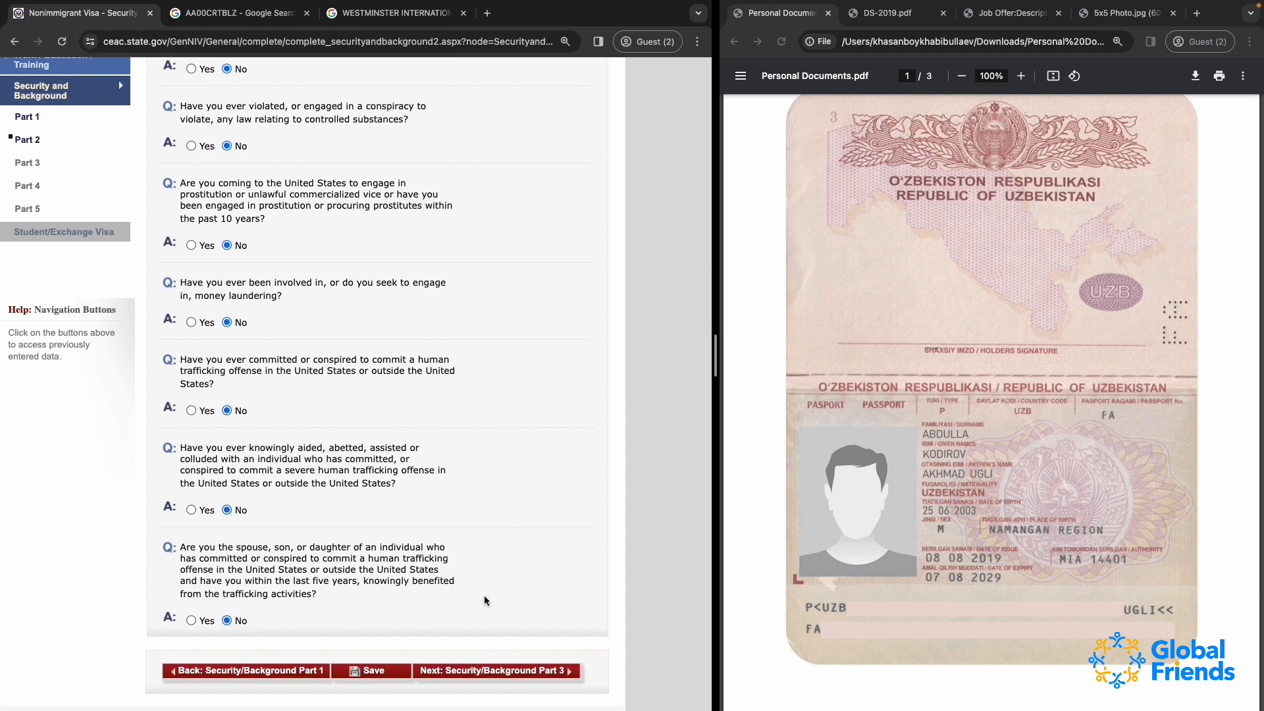
# Save the Part 2 answers, continue the application and proceed to Security and Background Part 3
pyautogui.scroll(-2, 484, 595)
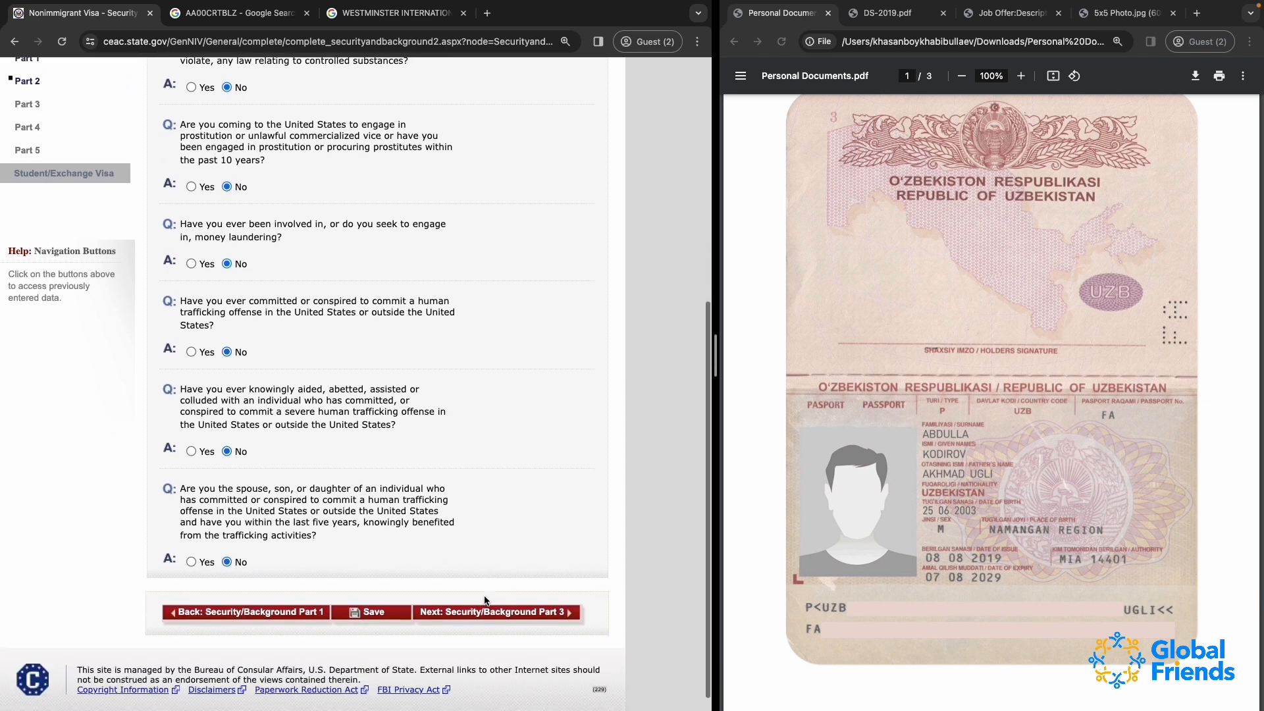
pyautogui.click(389, 617)
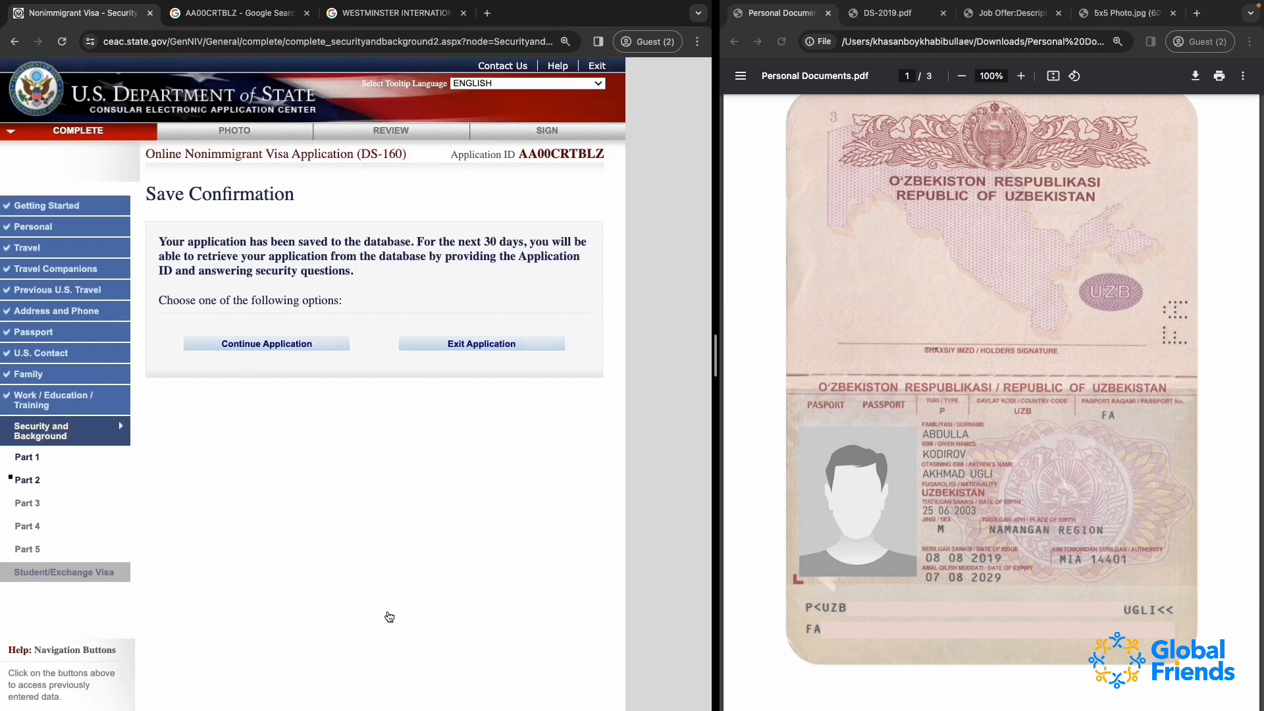
pyautogui.click(320, 346)
pyautogui.scroll(-6, 446, 572)
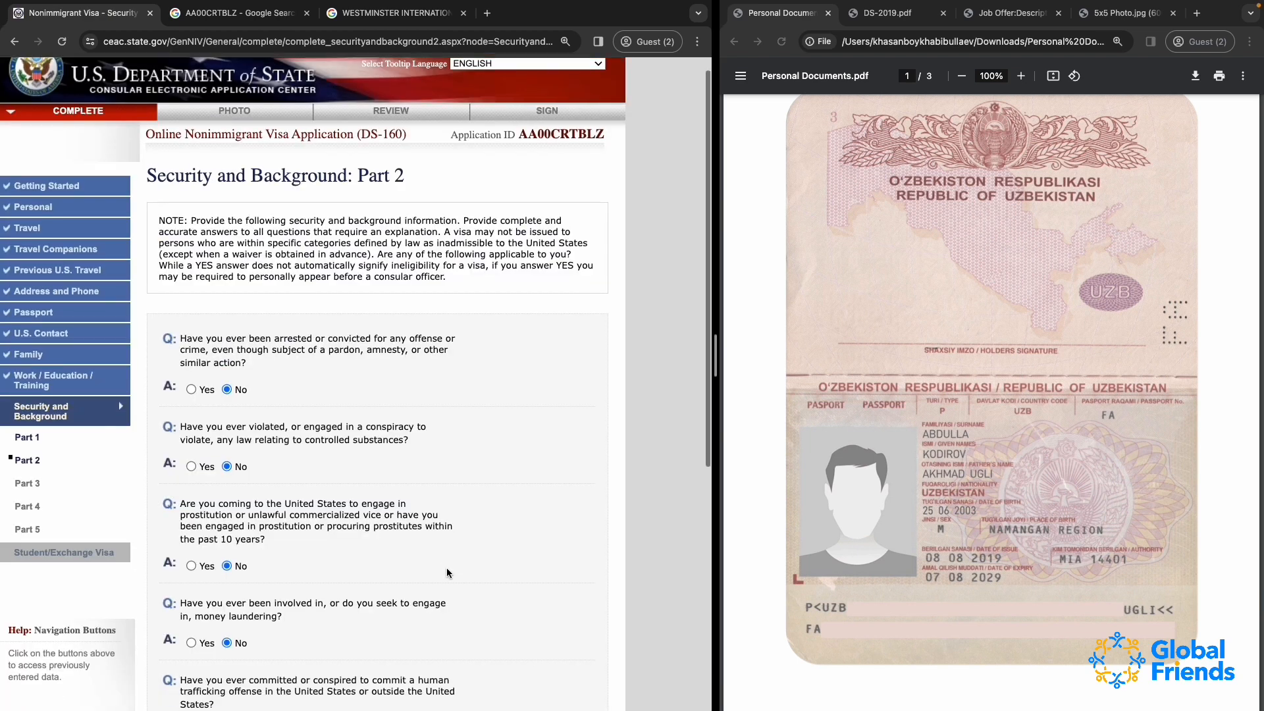
pyautogui.scroll(-2, 446, 573)
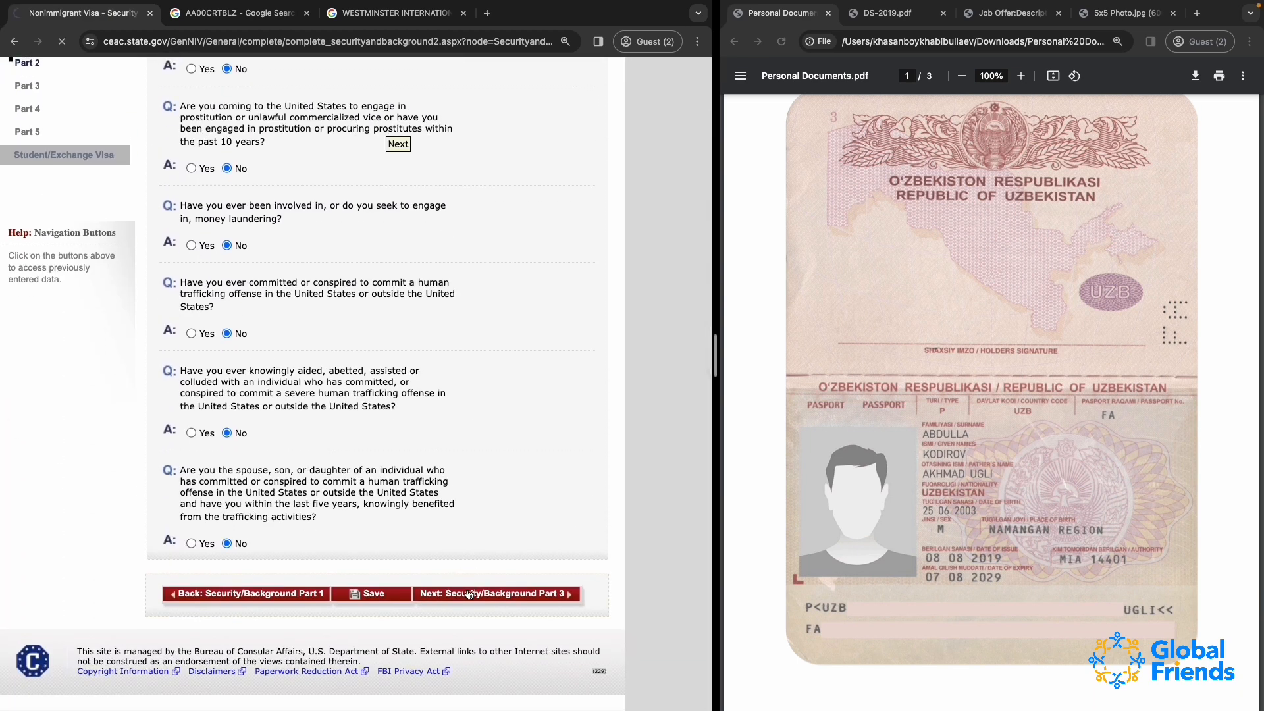
pyautogui.click(469, 595)
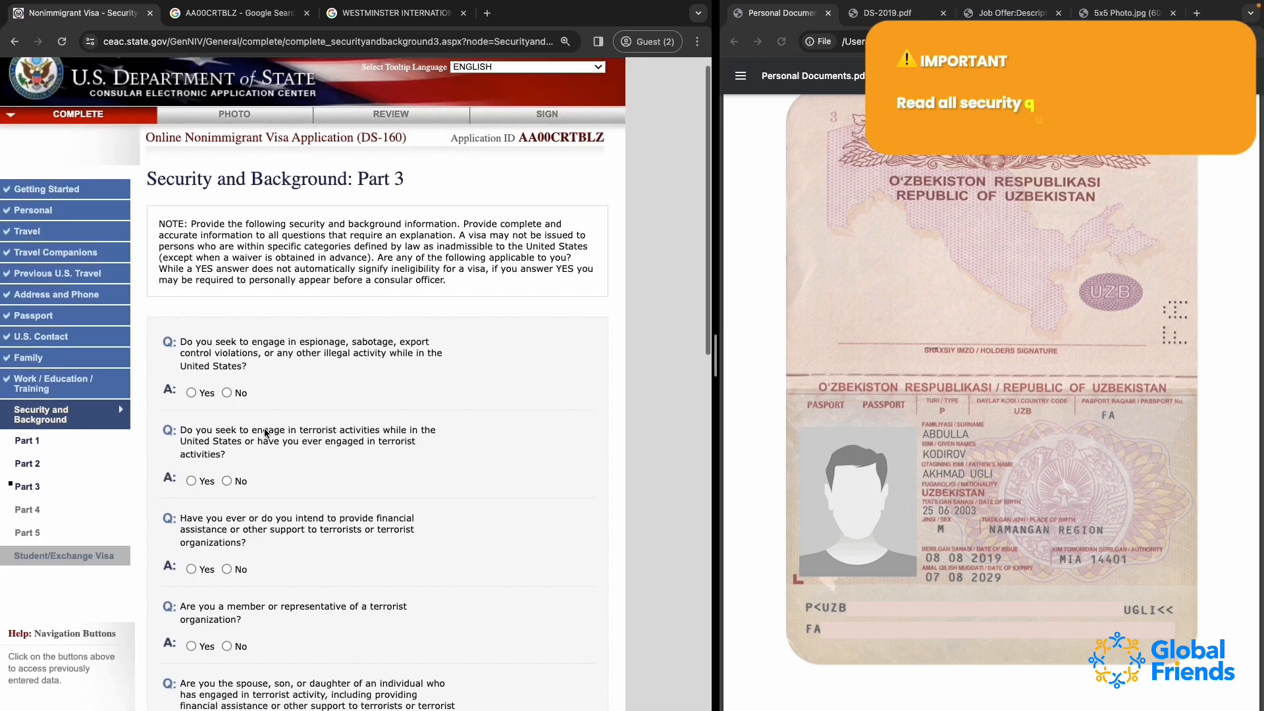
# Answer No to the Part 3 questions on espionage, terrorist activities, support for terrorists and terrorist organization membership
pyautogui.click(227, 351)
pyautogui.scroll(-2, 228, 440)
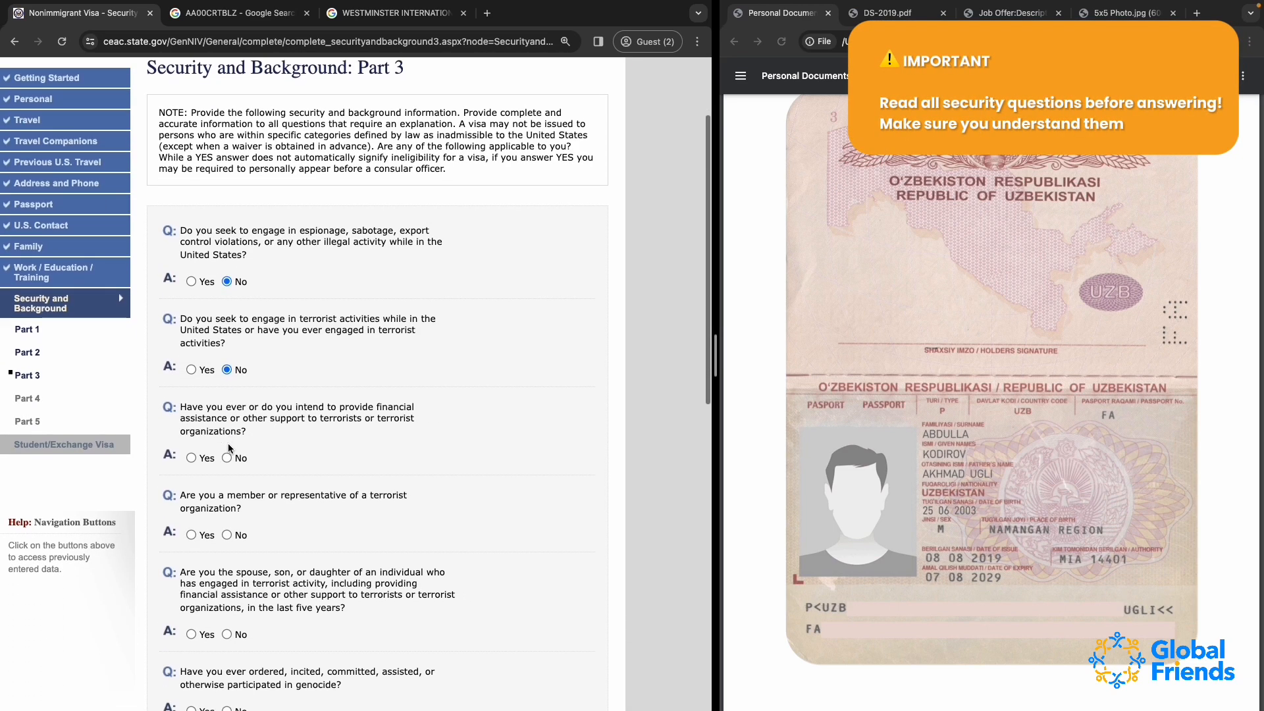
pyautogui.click(227, 458)
pyautogui.click(228, 536)
pyautogui.scroll(-4, 231, 535)
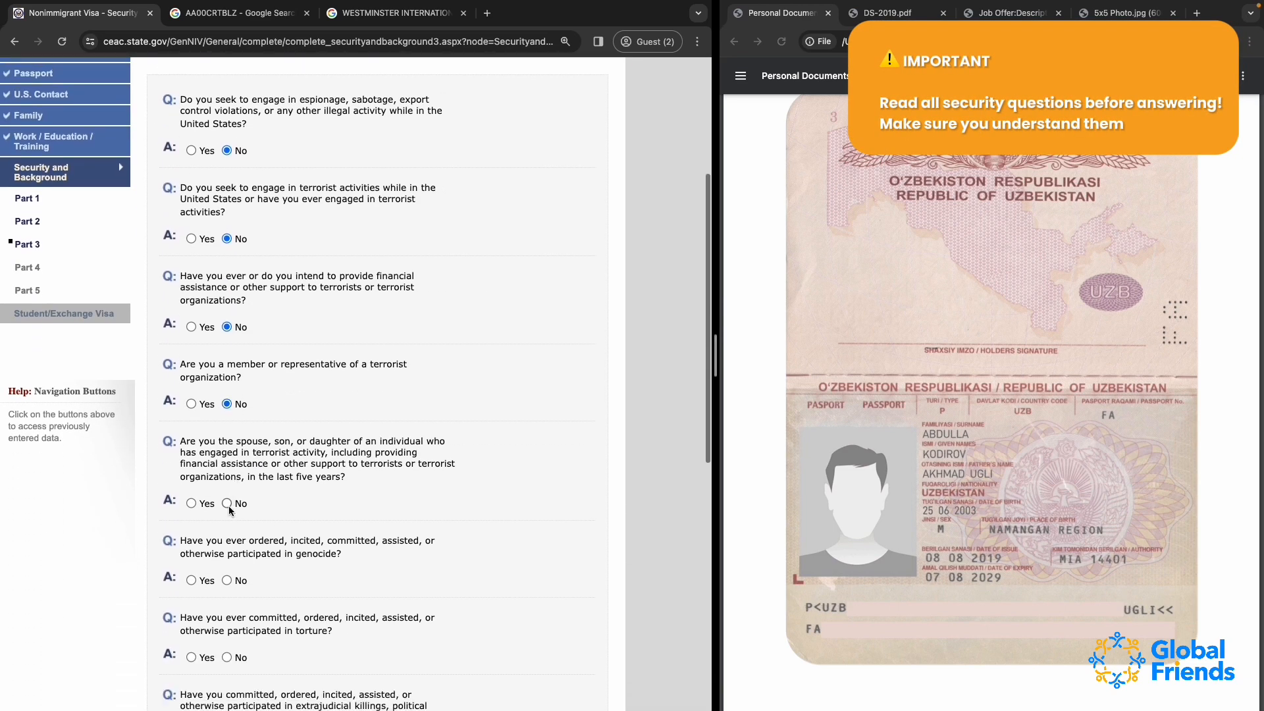
# Answer No to the Part 3 questions on being a terrorist's relative, genocide, torture and extrajudicial killings
pyautogui.click(228, 505)
pyautogui.click(228, 582)
pyautogui.scroll(-3, 228, 586)
pyautogui.scroll(-2, 228, 588)
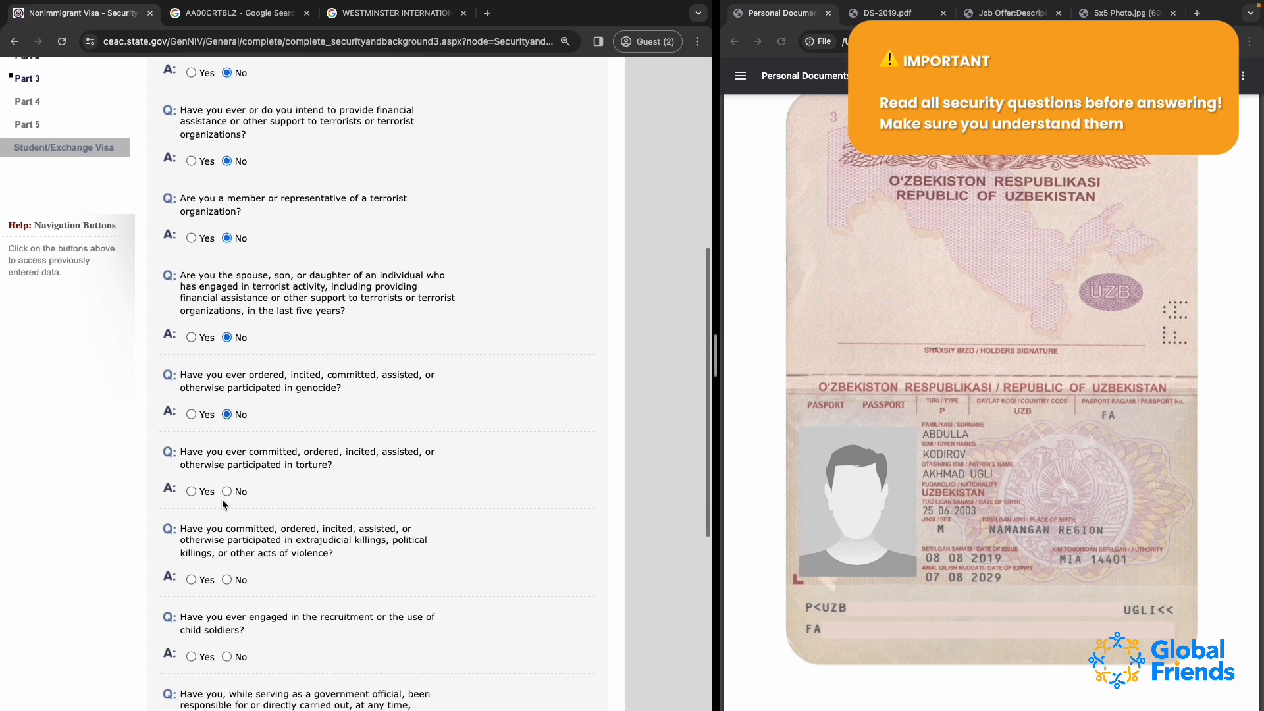
pyautogui.click(227, 494)
pyautogui.click(227, 579)
# Answer No to the Part 3 questions on child soldiers, religious freedom violations, forced population controls and coercive organ transplantation
pyautogui.scroll(-4, 225, 583)
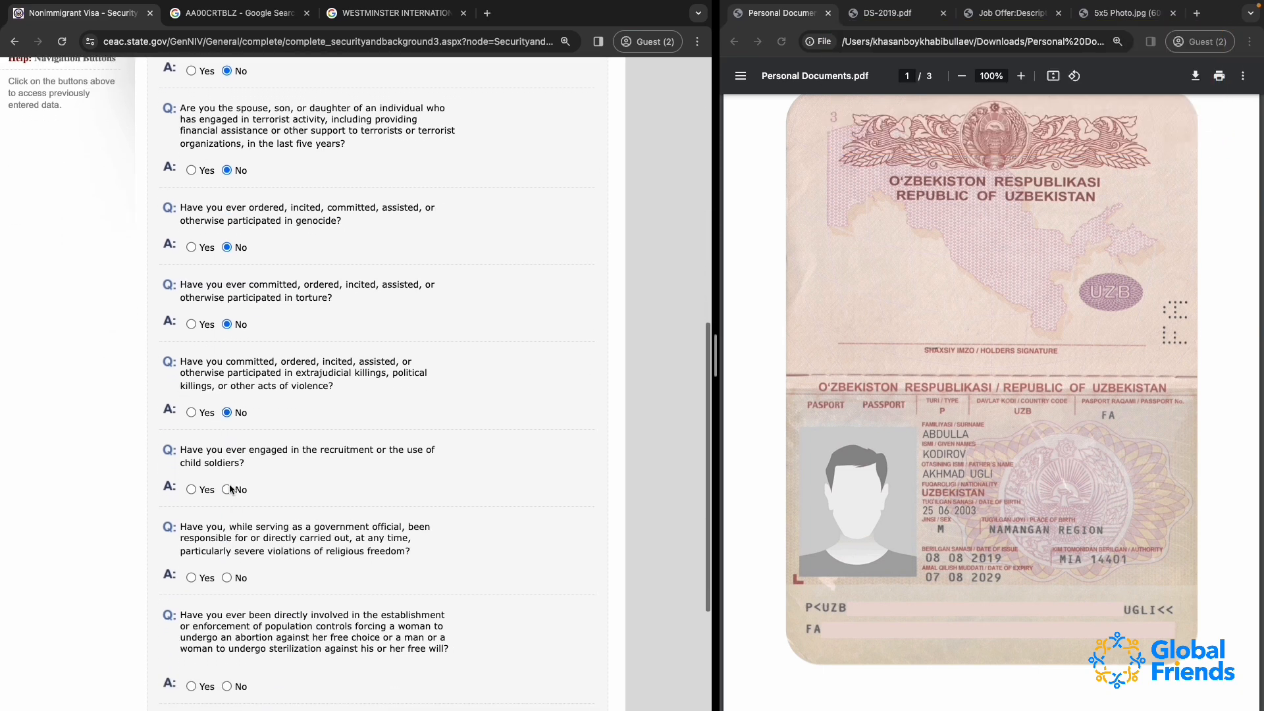
pyautogui.click(226, 490)
pyautogui.click(226, 578)
pyautogui.scroll(-4, 225, 579)
pyautogui.scroll(-1, 226, 582)
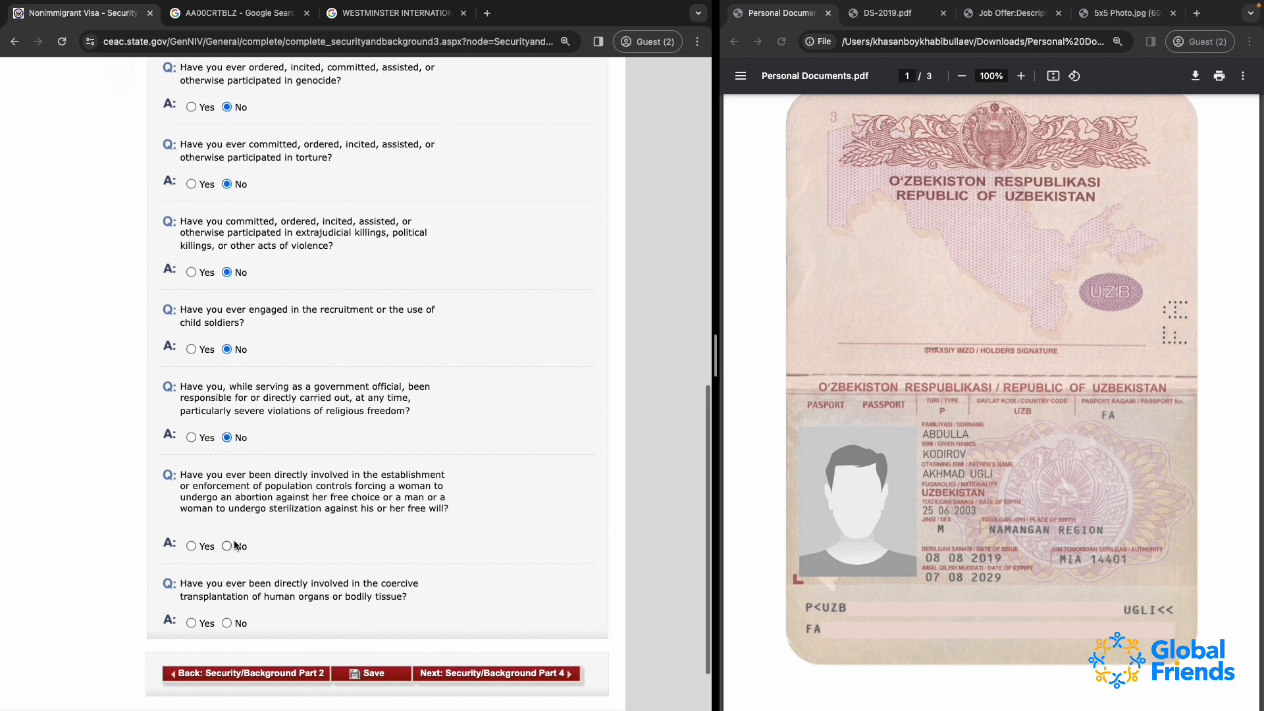
pyautogui.click(226, 546)
# Check the Part 3 answers from beginning to end and proceed to Security and Background Part 4
pyautogui.moveTo(413, 602); pyautogui.dragTo(325, 360)
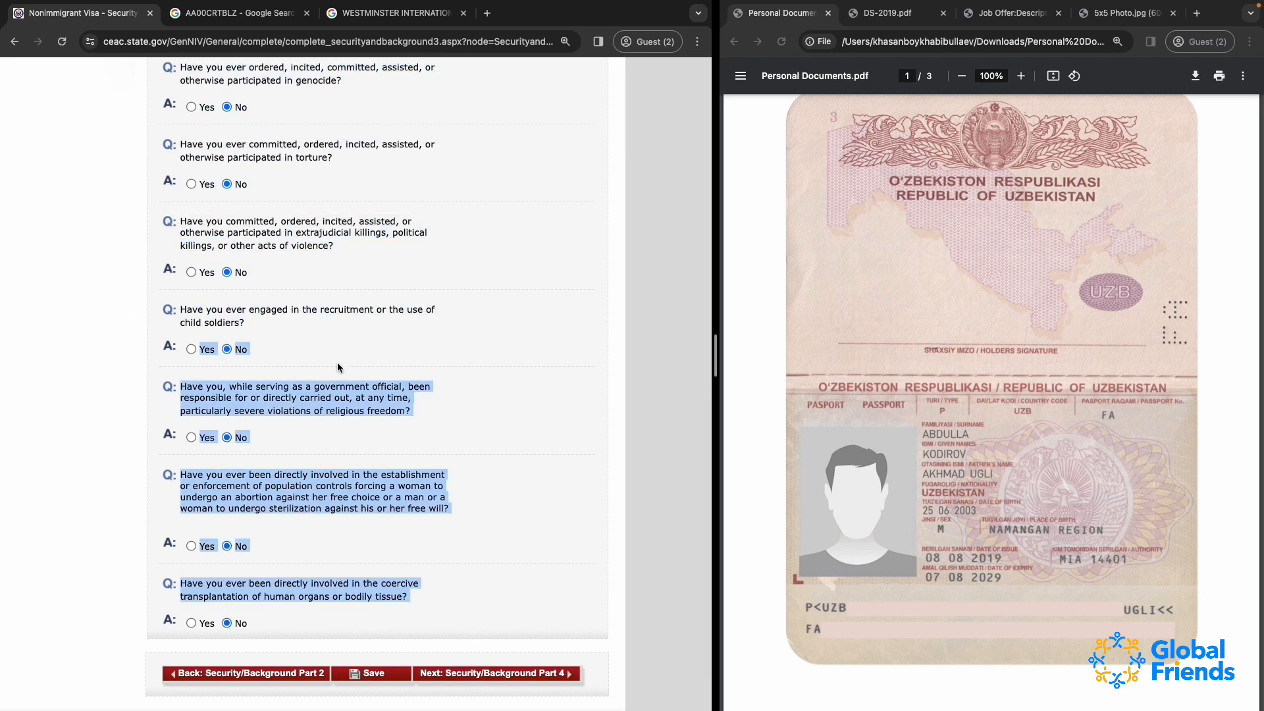
pyautogui.click(338, 363)
pyautogui.scroll(10, 338, 366)
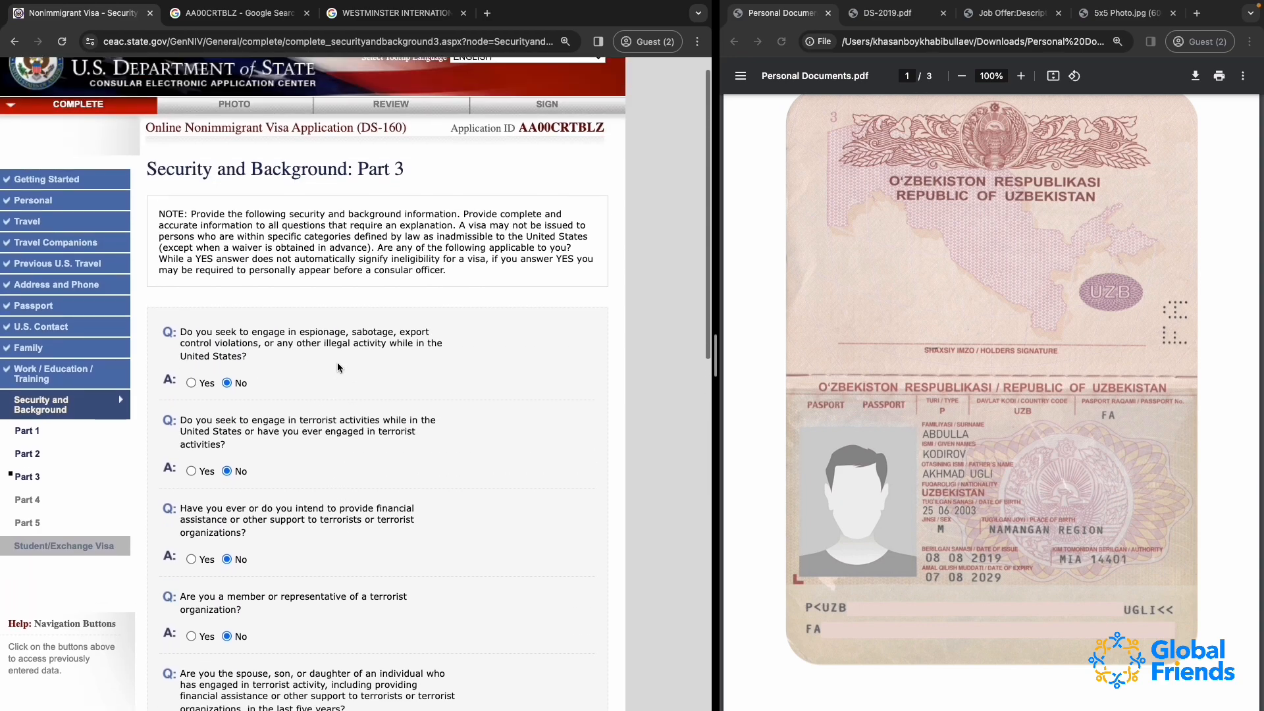
pyautogui.scroll(-12, 338, 368)
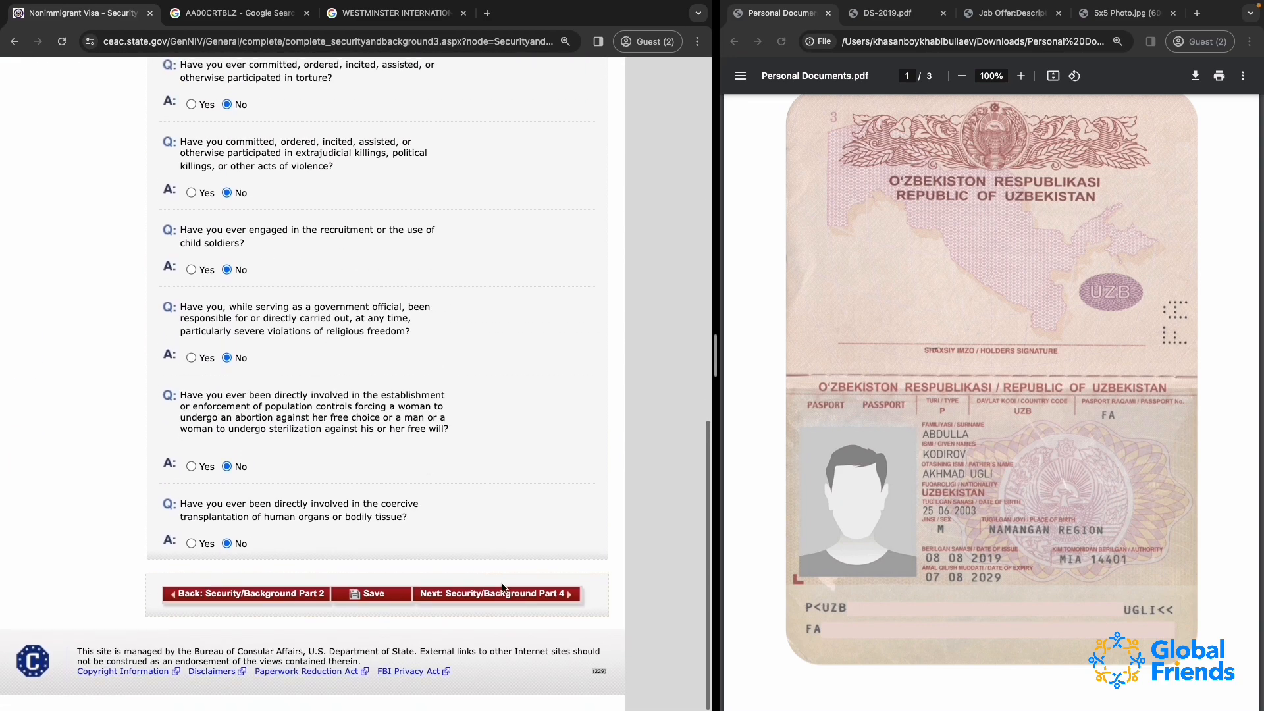
pyautogui.click(446, 598)
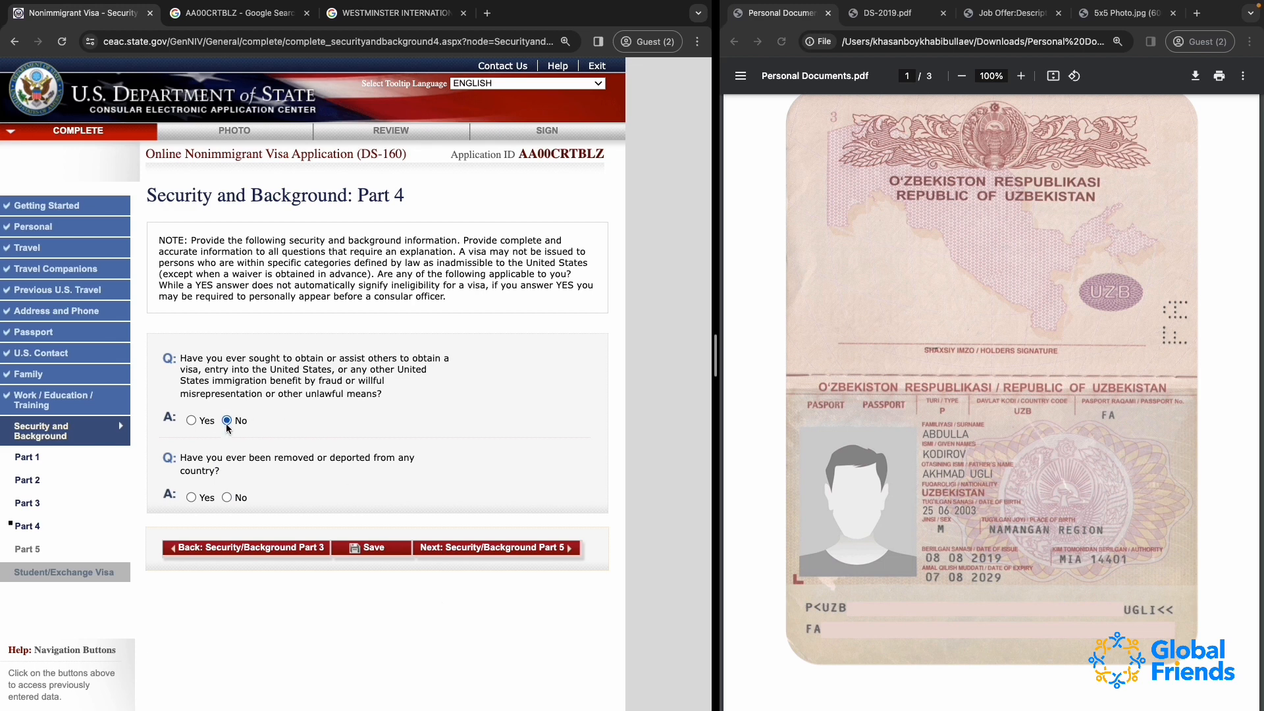
# Answer No to having been removed or deported from any country and proceed to Security and Background Part 5
pyautogui.moveTo(180, 359); pyautogui.dragTo(454, 416)
pyautogui.click(218, 447)
pyautogui.click(227, 497)
pyautogui.click(445, 551)
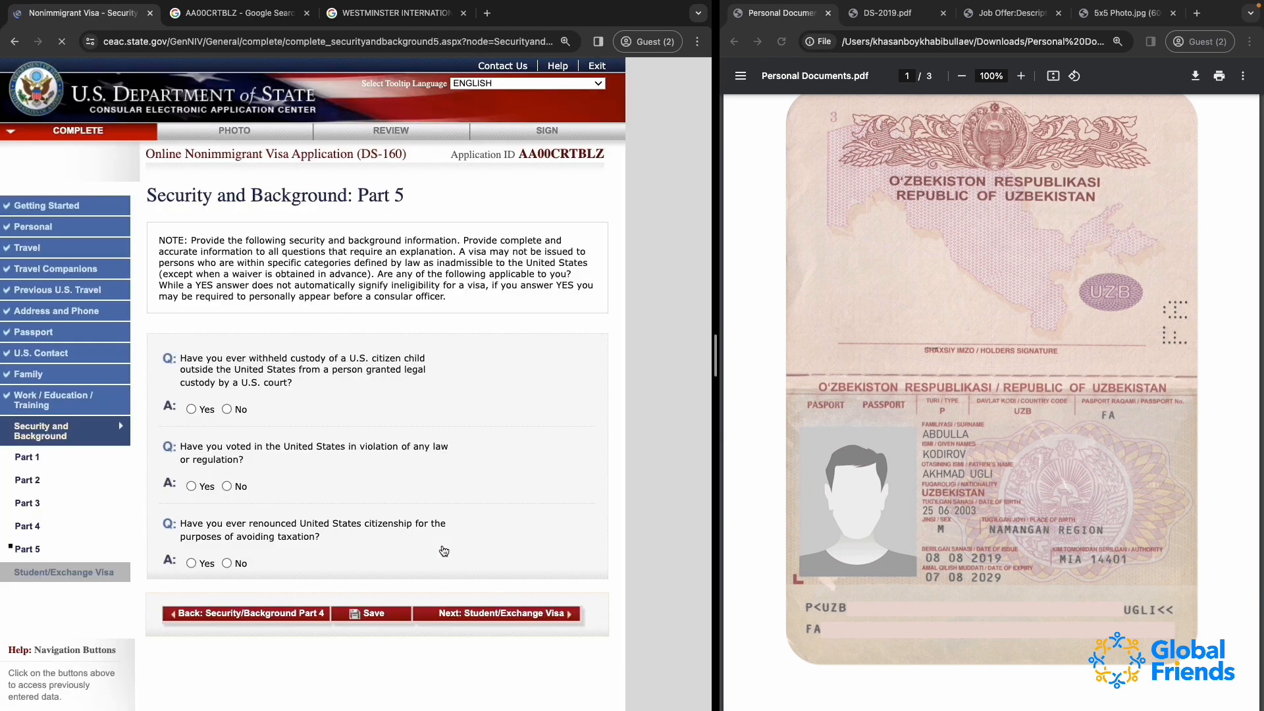
# Answer No to the Part 5 questions on child custody, unlawful voting and renouncing citizenship to avoid taxation
pyautogui.click(226, 409)
pyautogui.click(226, 485)
pyautogui.click(226, 563)
# Save the application, continue it and proceed to the Student/Exchange Visa section
pyautogui.click(514, 620)
pyautogui.click(362, 614)
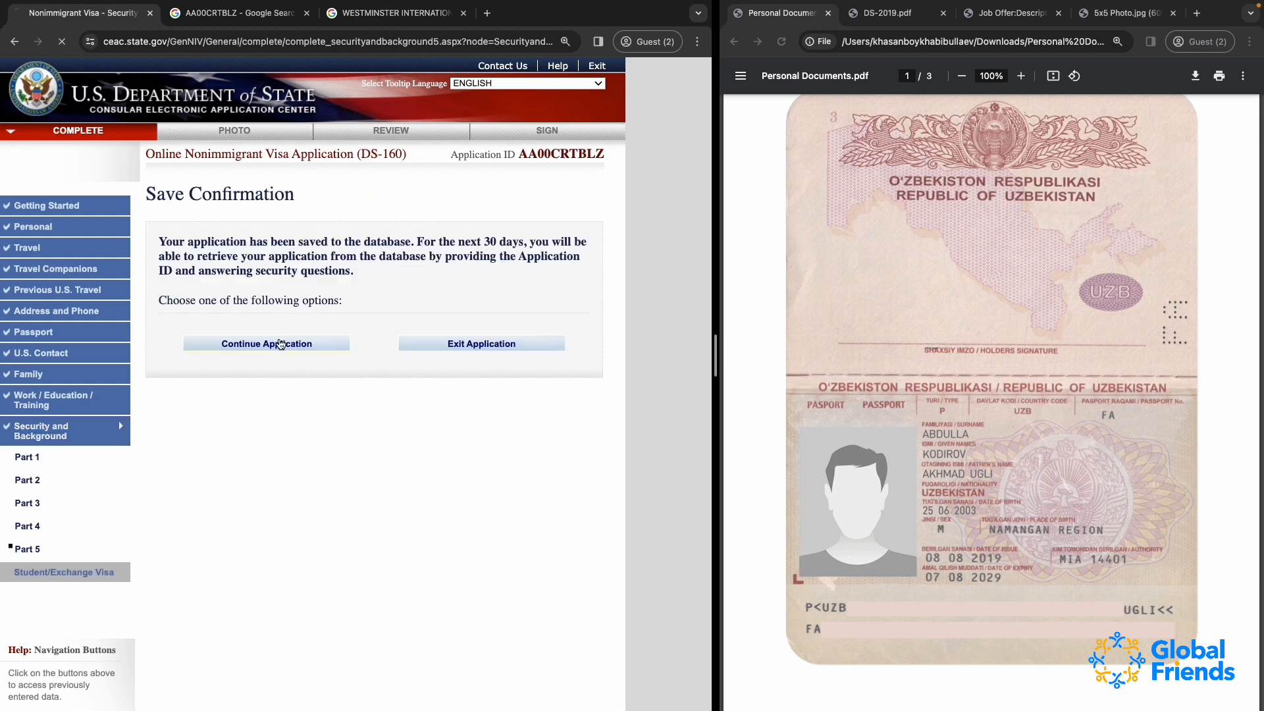
pyautogui.scroll(-3, 522, 519)
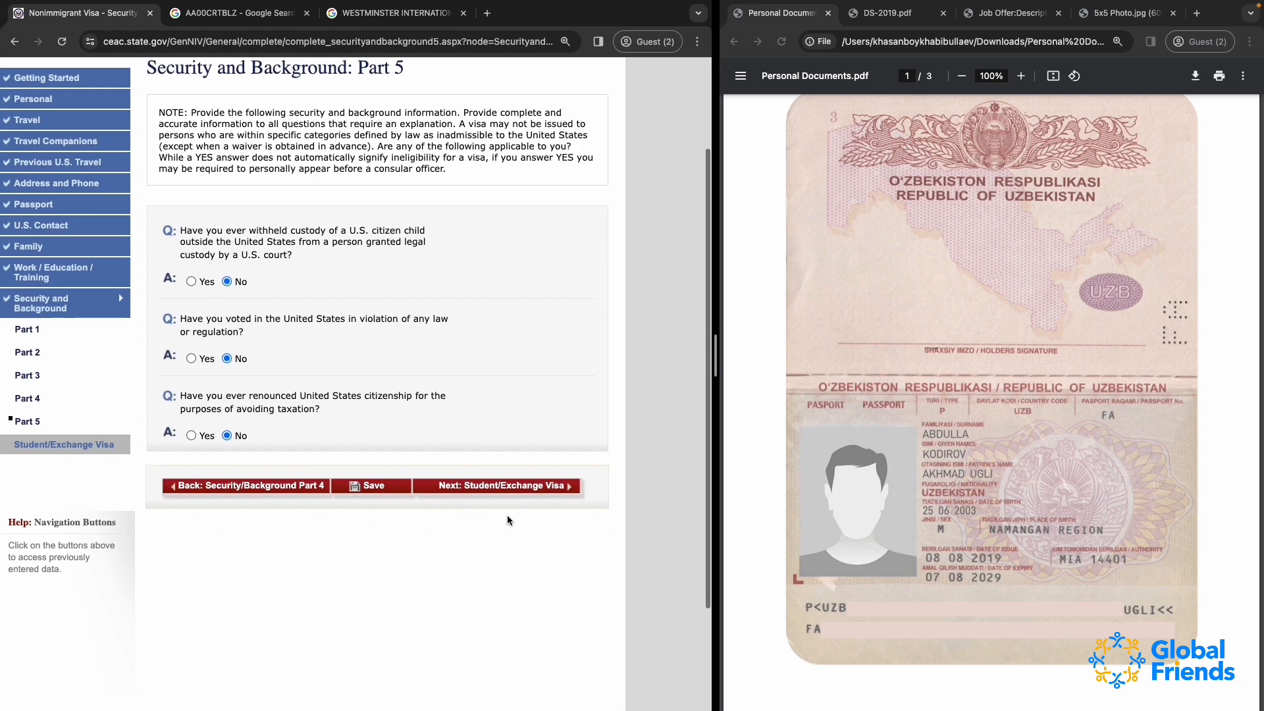
pyautogui.click(482, 486)
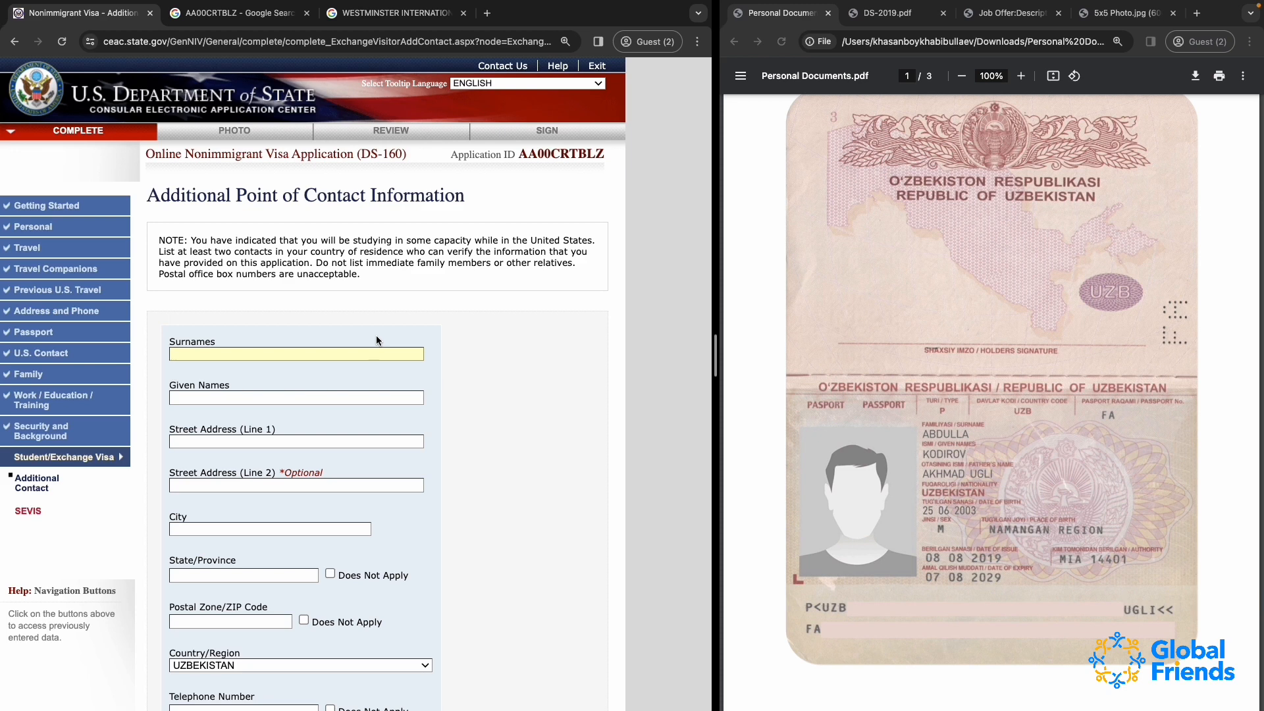
# Examine the additional point of contact note and the fields required for both contacts
pyautogui.scroll(-1, 376, 336)
pyautogui.scroll(1, 377, 337)
pyautogui.click(270, 304)
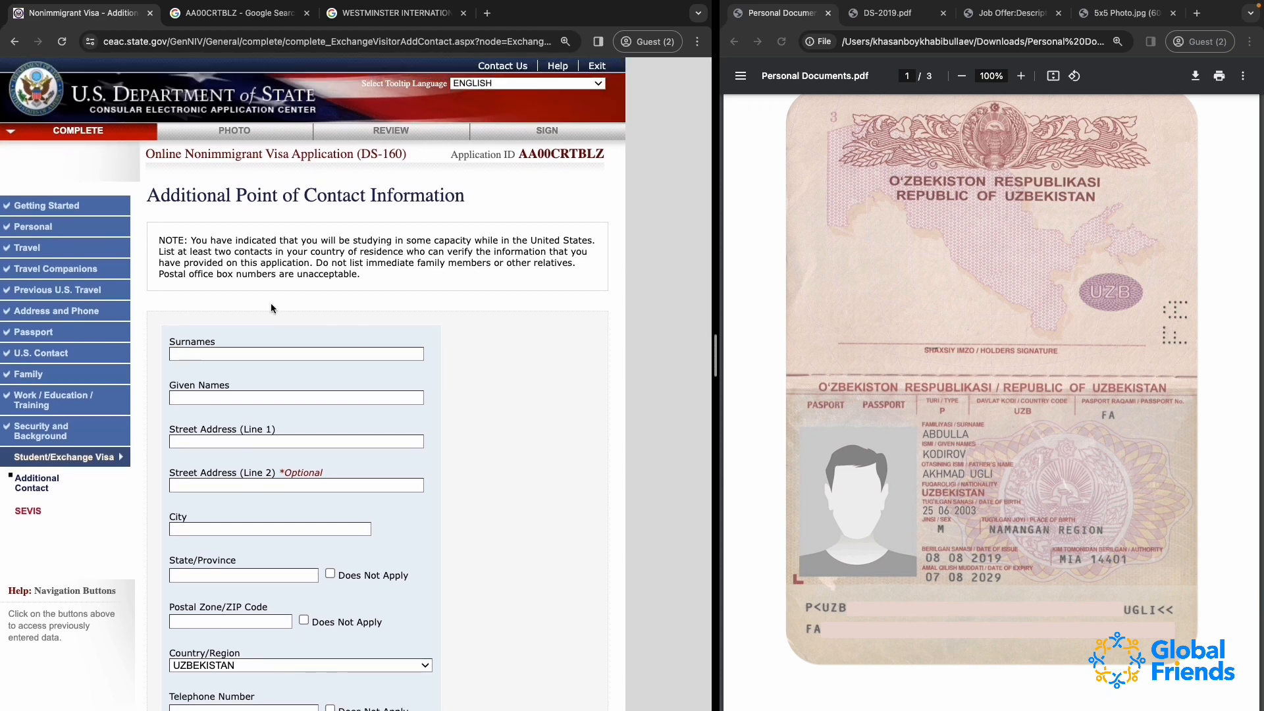
pyautogui.scroll(-3, 270, 308)
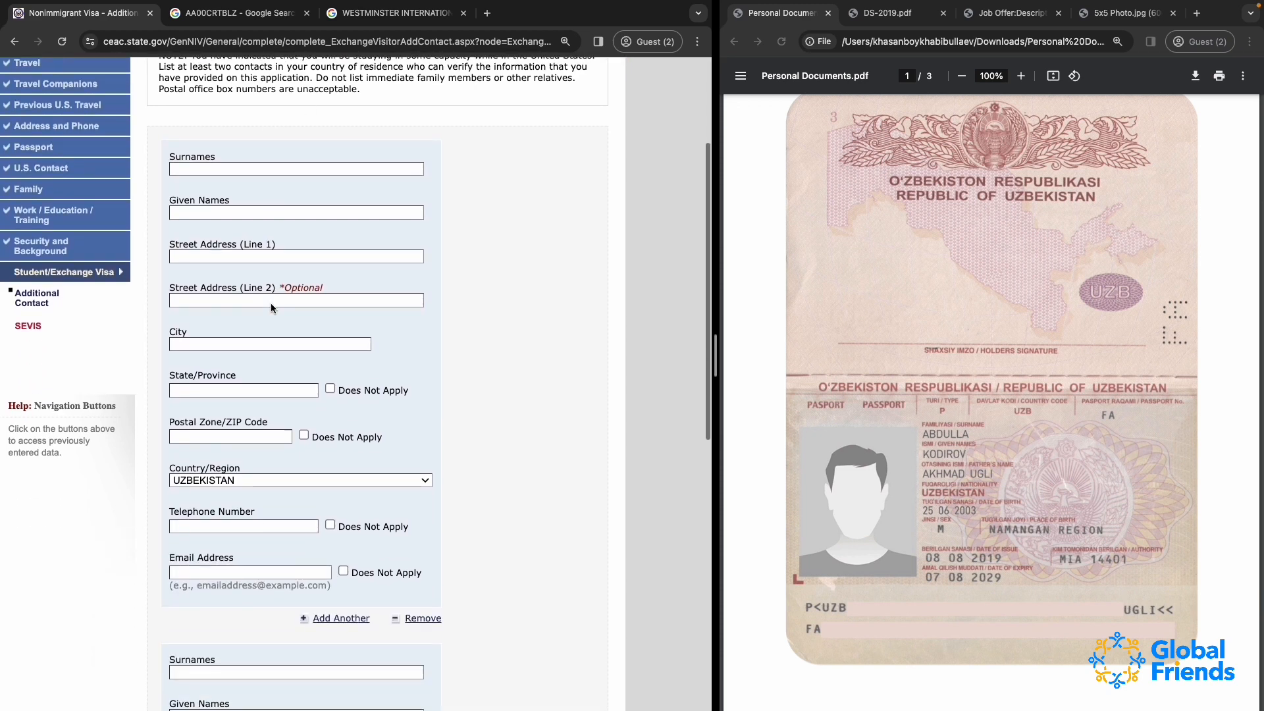
pyautogui.scroll(3, 270, 308)
pyautogui.scroll(-5, 270, 305)
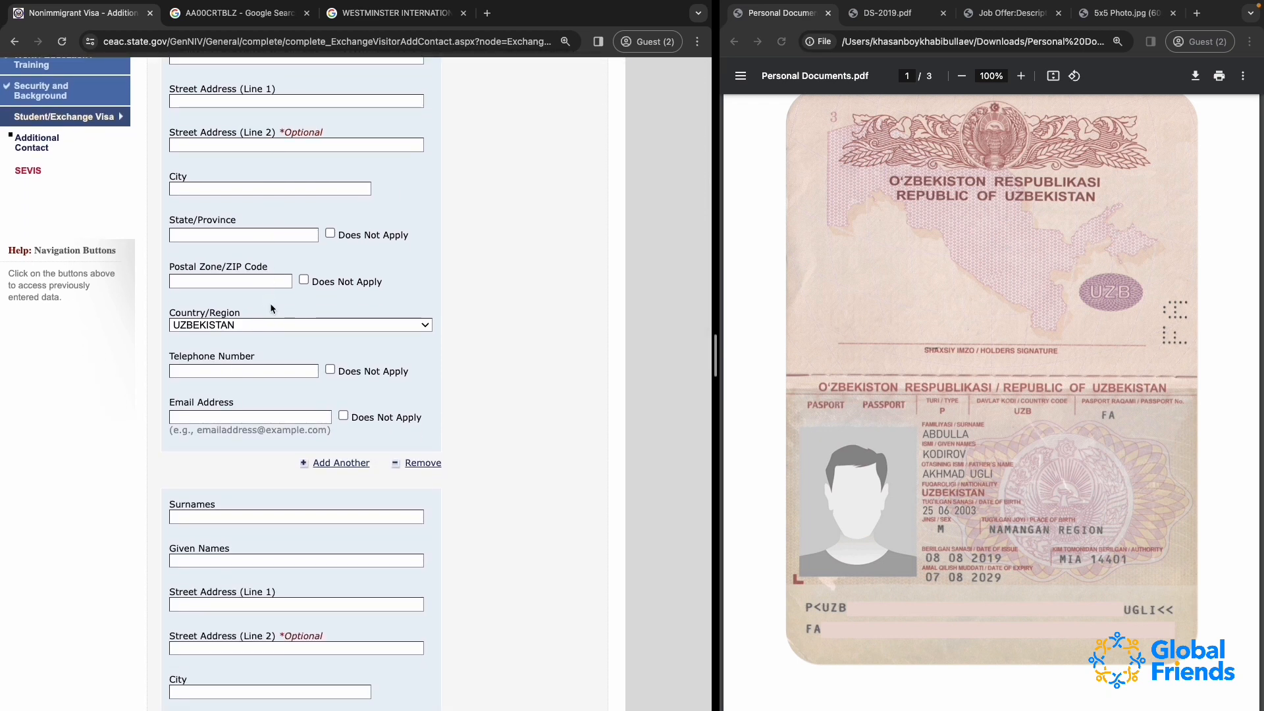
pyautogui.scroll(5, 270, 308)
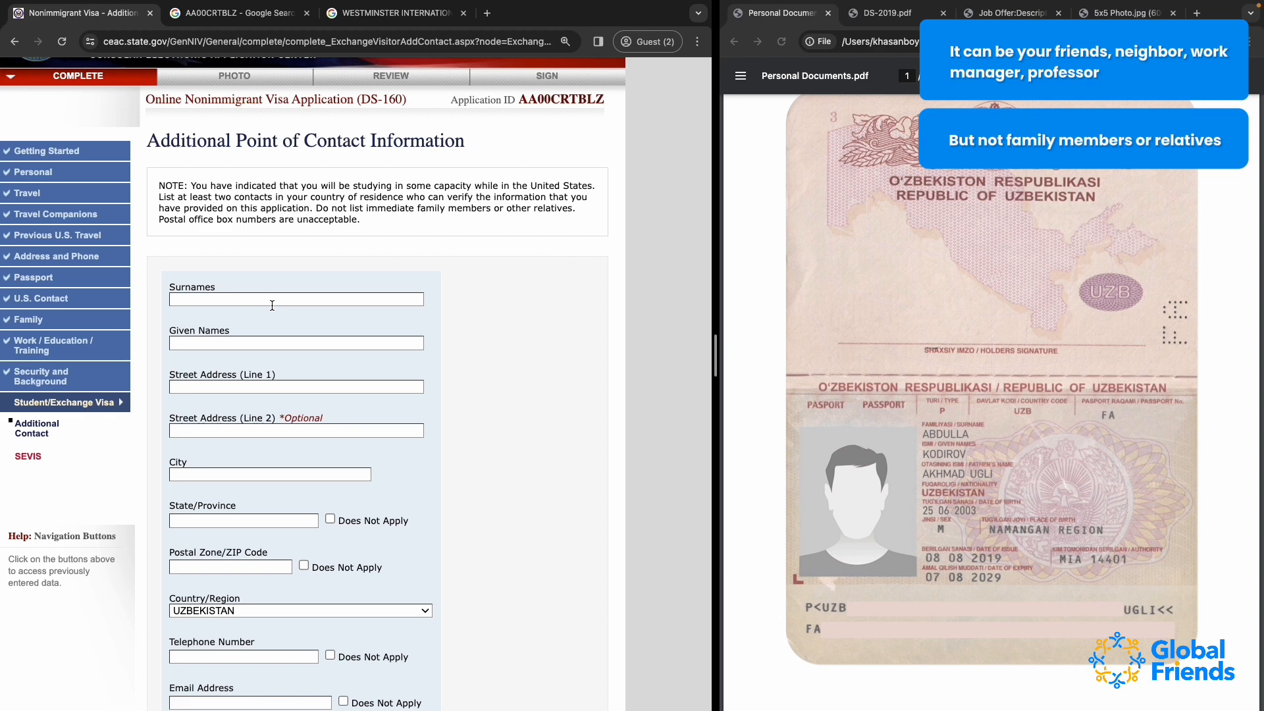
# Fill the first contact's surname and given name with the placeholder SOMEONE
pyautogui.click(272, 305)
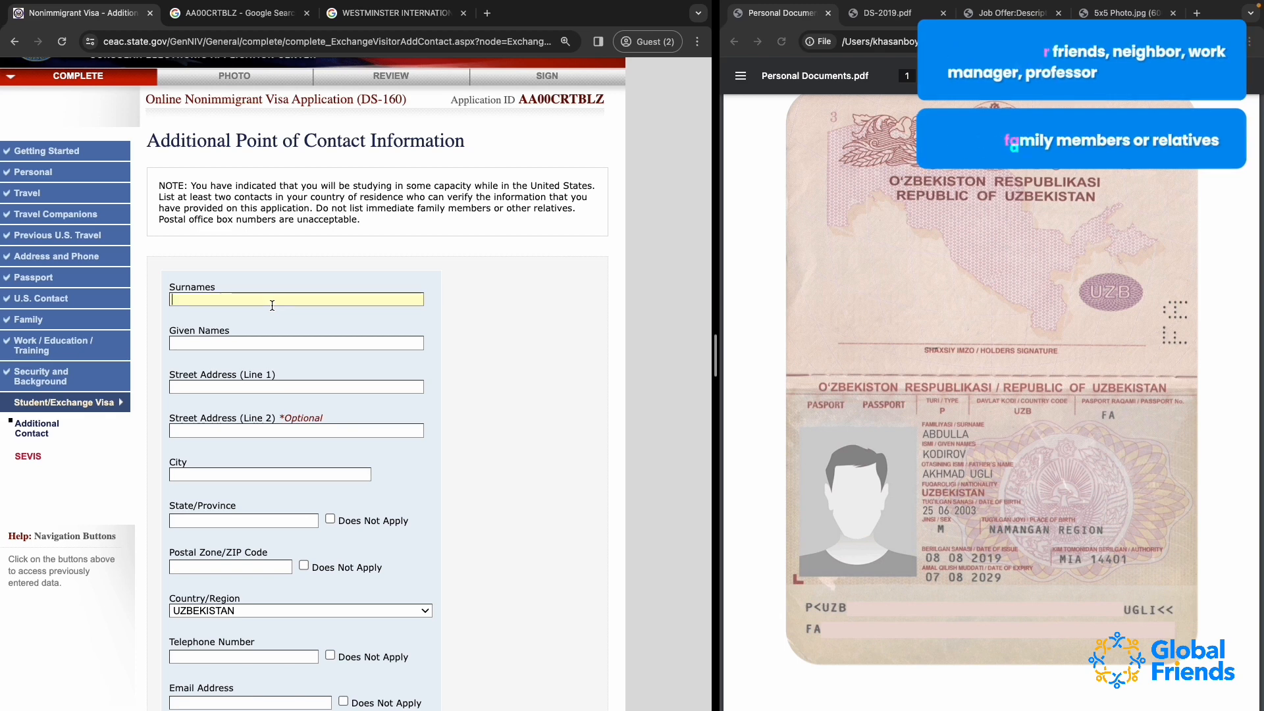
pyautogui.write('SEOMON')
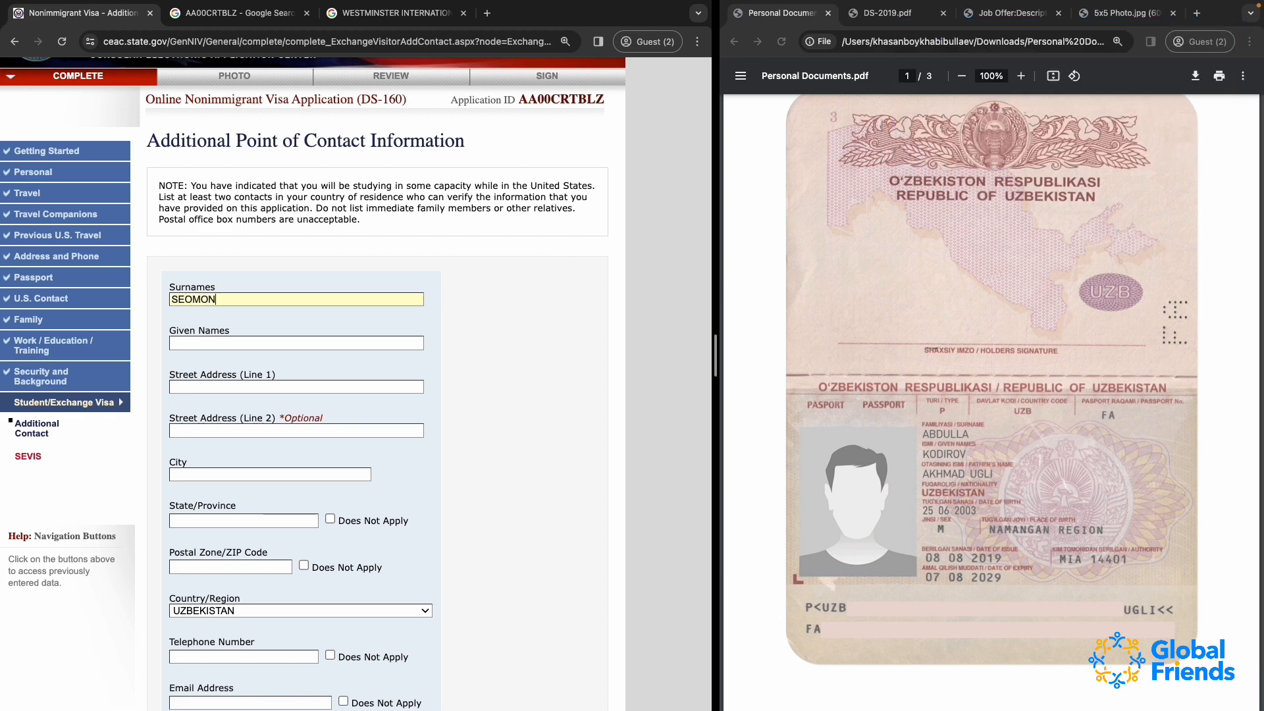
pyautogui.press('BackSpace')
pyautogui.press('BackSpace')
pyautogui.press('BackSpace')
pyautogui.write('OMR')
pyautogui.write('EONE')
pyautogui.doubleClick(194, 300)
pyautogui.press('super+c')
pyautogui.click(192, 343)
pyautogui.press('super+v')
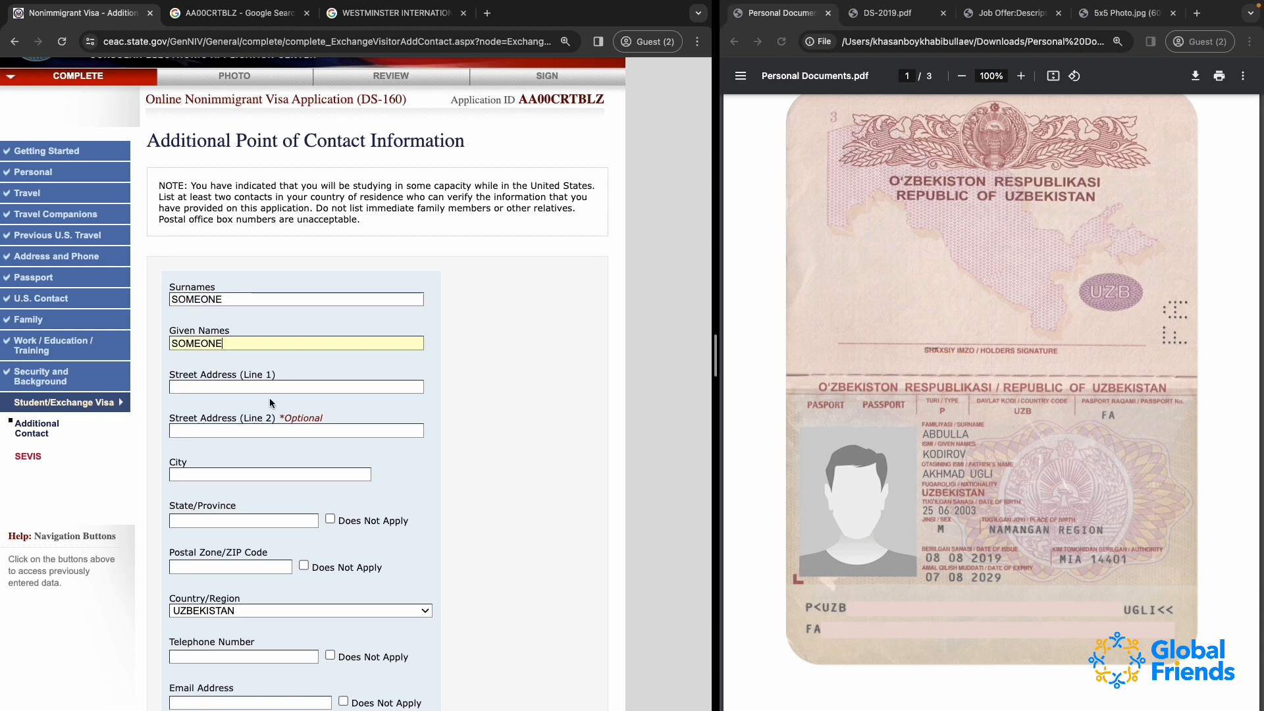
# Replace the placeholder with the first contact's actual surname and given name
pyautogui.doubleClick(204, 301)
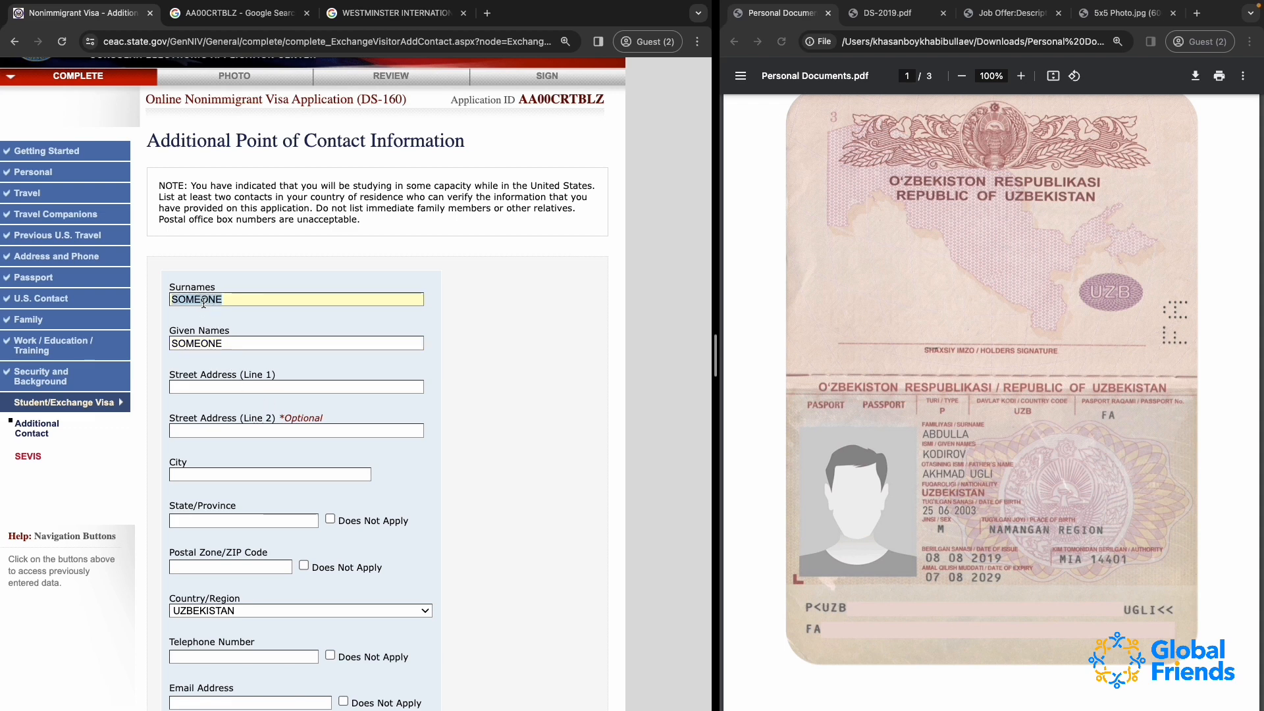
pyautogui.doubleClick(200, 343)
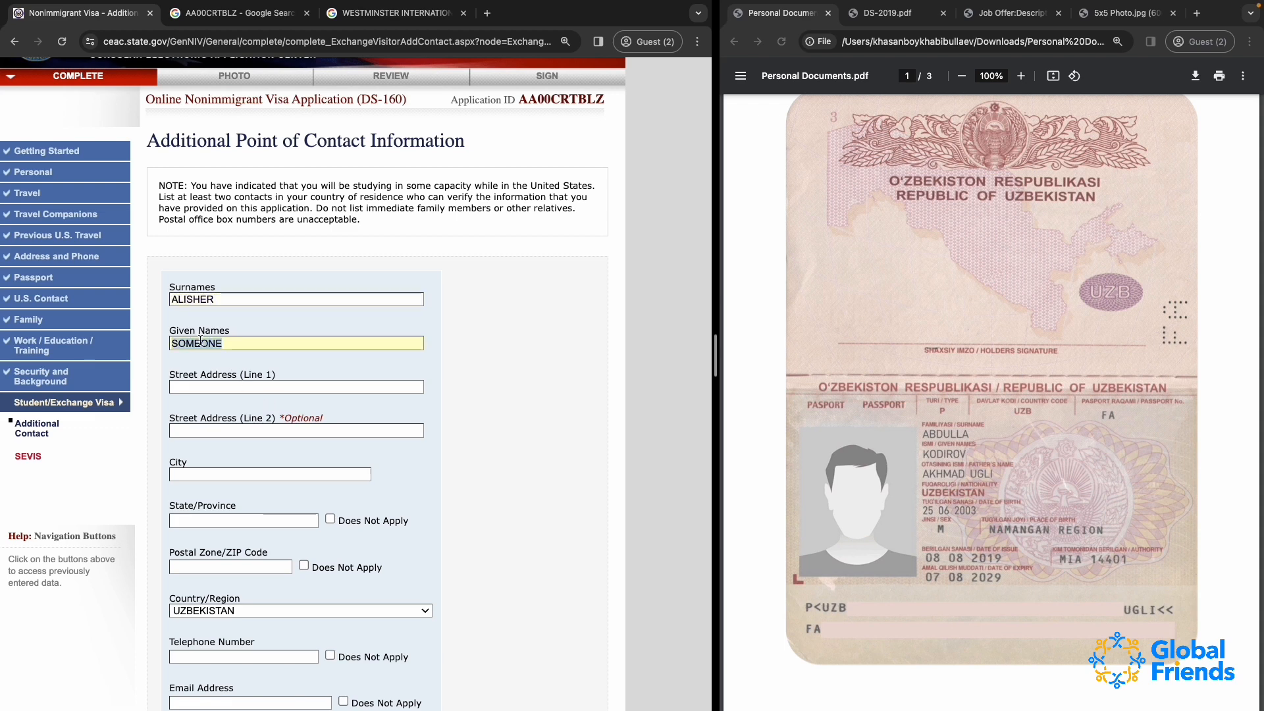
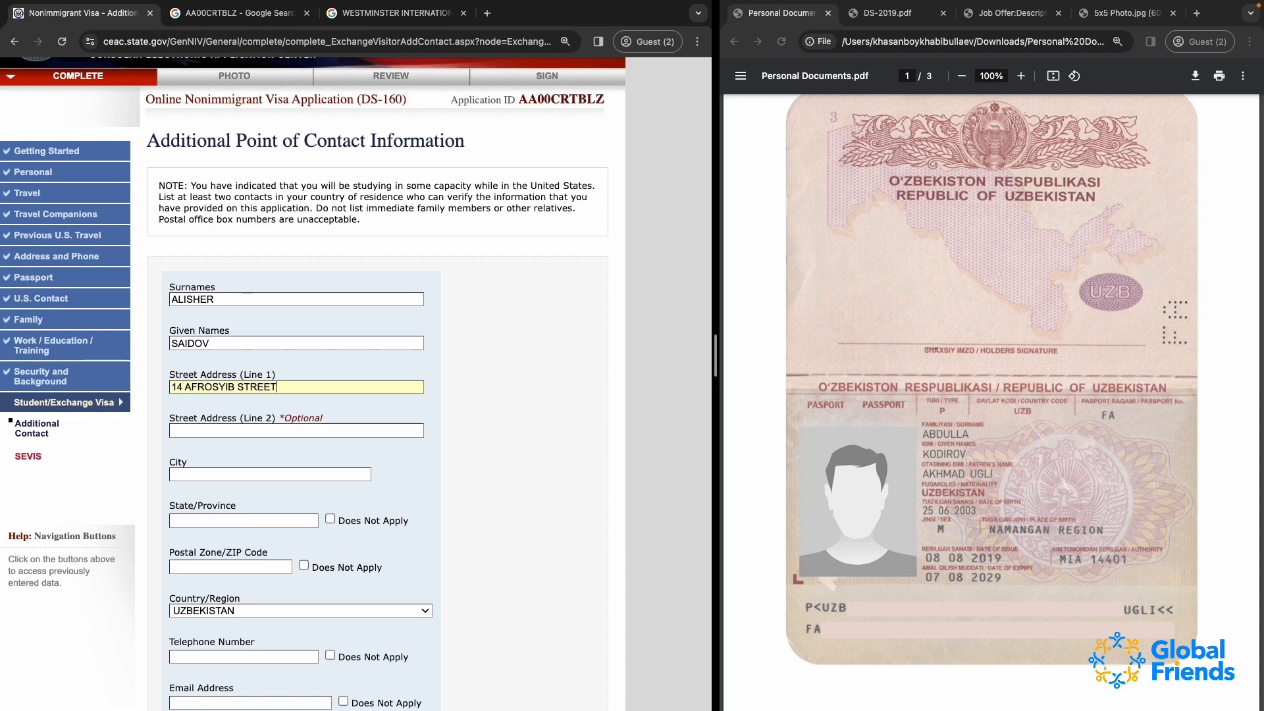
# Enter the first contact's street address on both address lines and the city
pyautogui.click(190, 432)
pyautogui.click(192, 476)
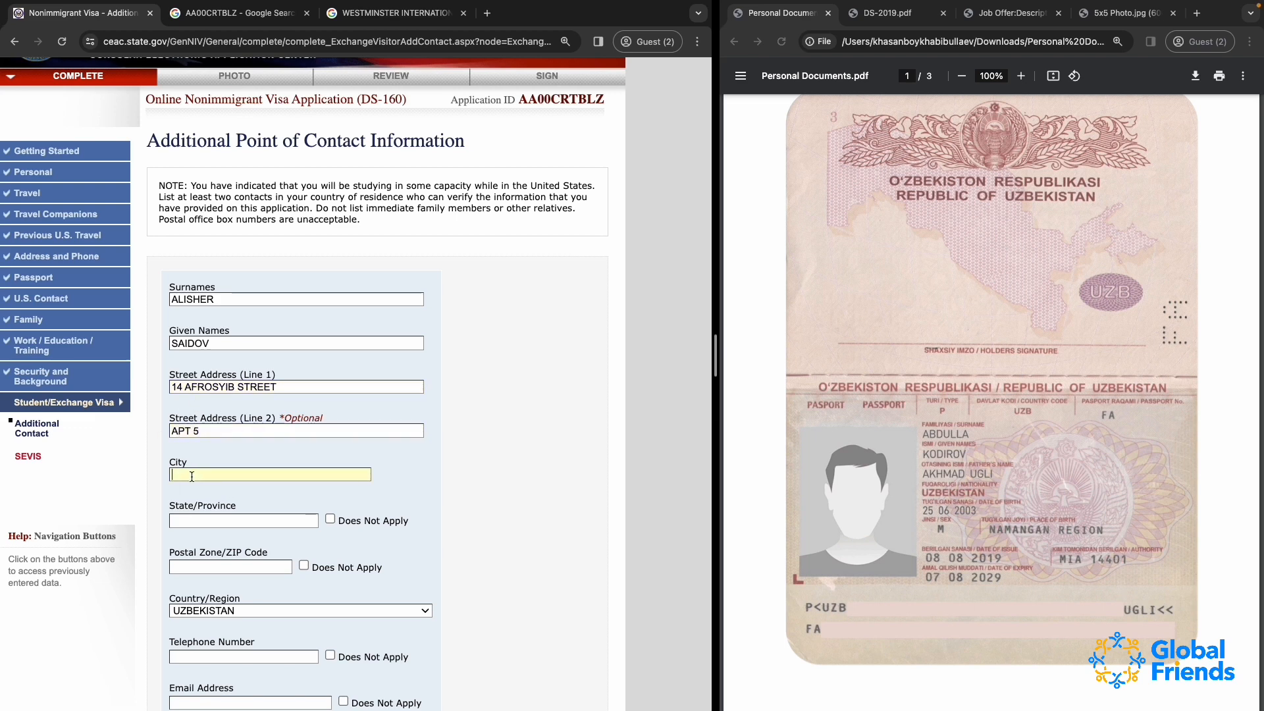
pyautogui.write('TASHKENT')
# Mark the first contact's State/Province as Does Not Apply and enter the postal code
pyautogui.click(330, 517)
pyautogui.click(174, 568)
pyautogui.write('10')
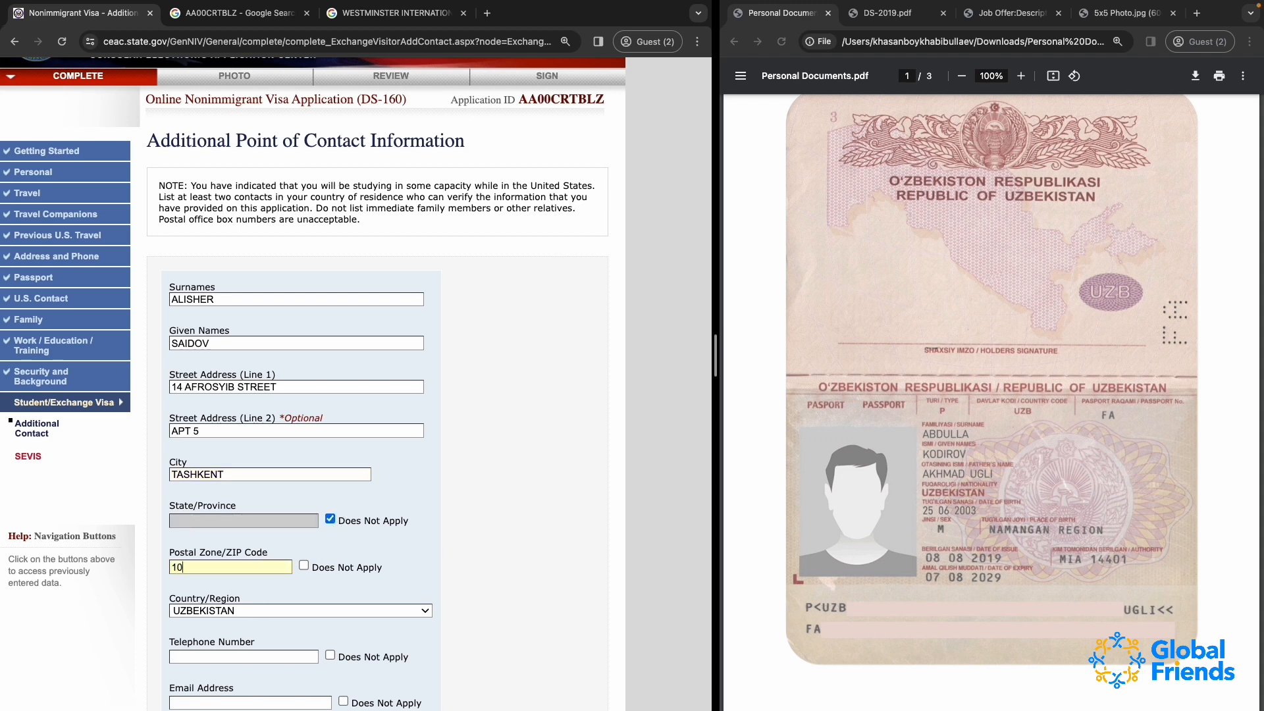
pyautogui.write('0000')
# Enter the first contact's telephone number and mark the email address as Does Not Apply
pyautogui.scroll(-2, 221, 646)
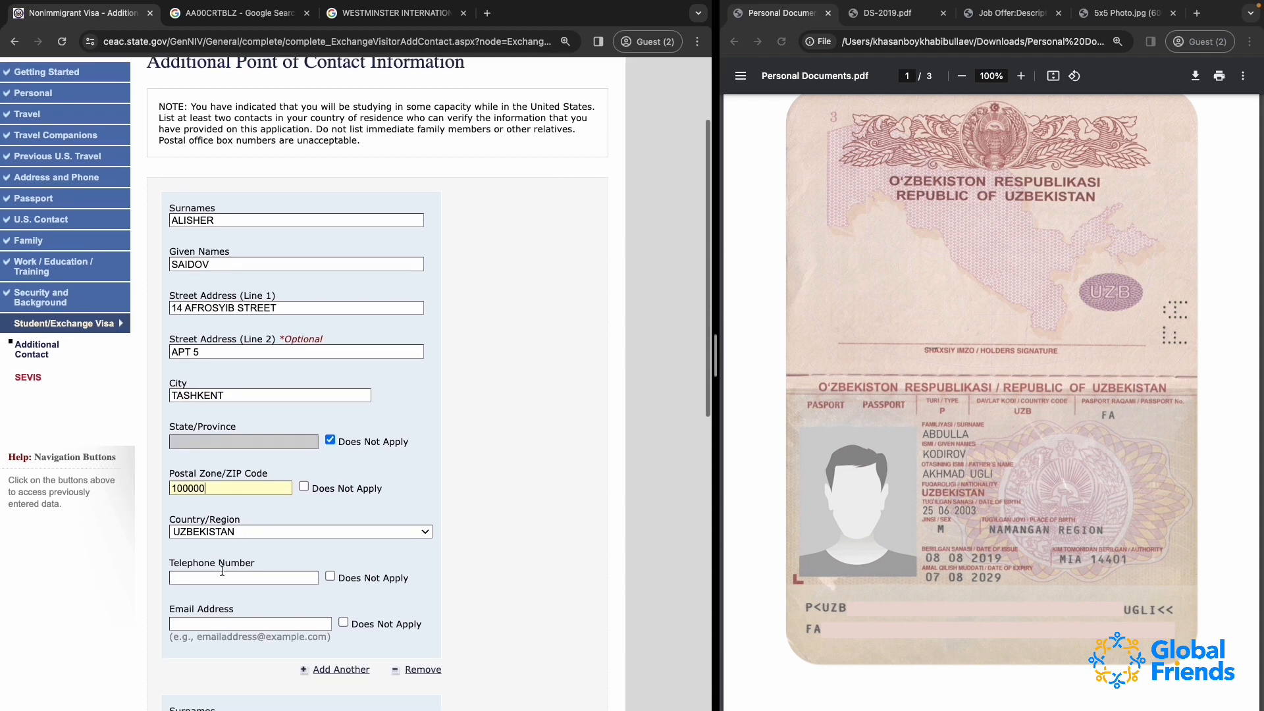
pyautogui.click(221, 578)
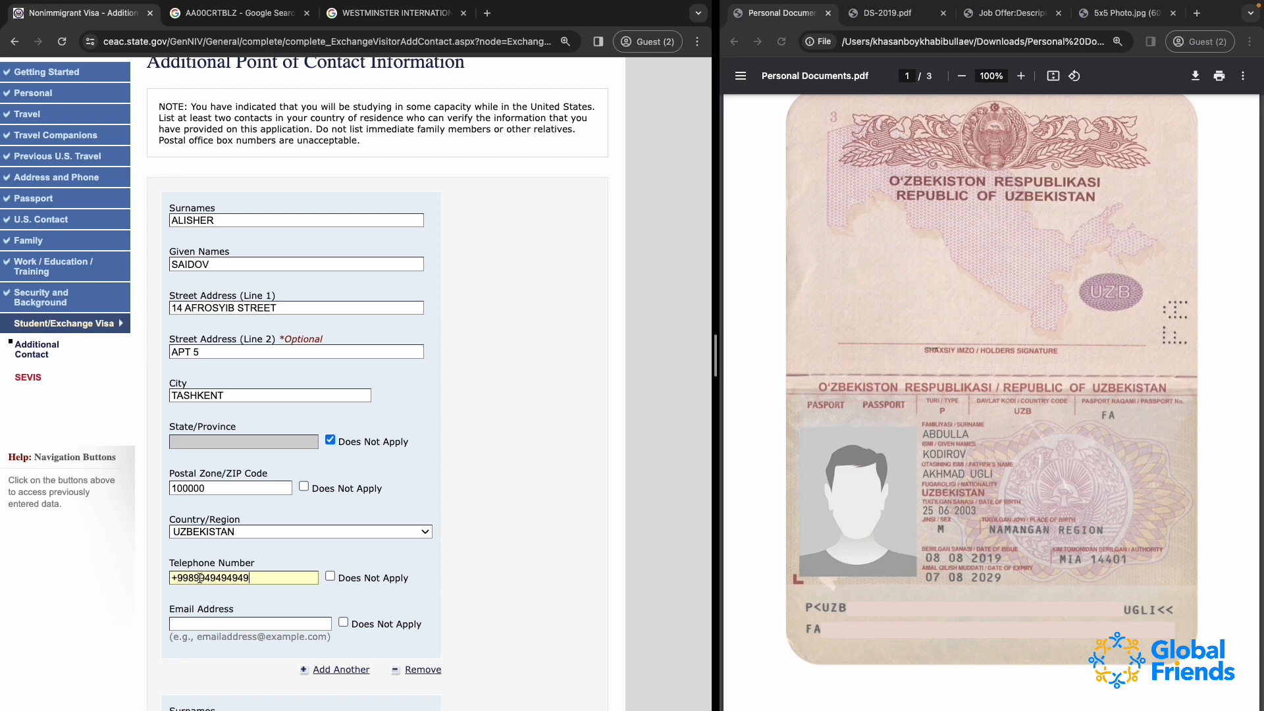
pyautogui.click(309, 623)
pyautogui.click(343, 622)
# Enter the second contact's surname and given name
pyautogui.scroll(-2, 347, 630)
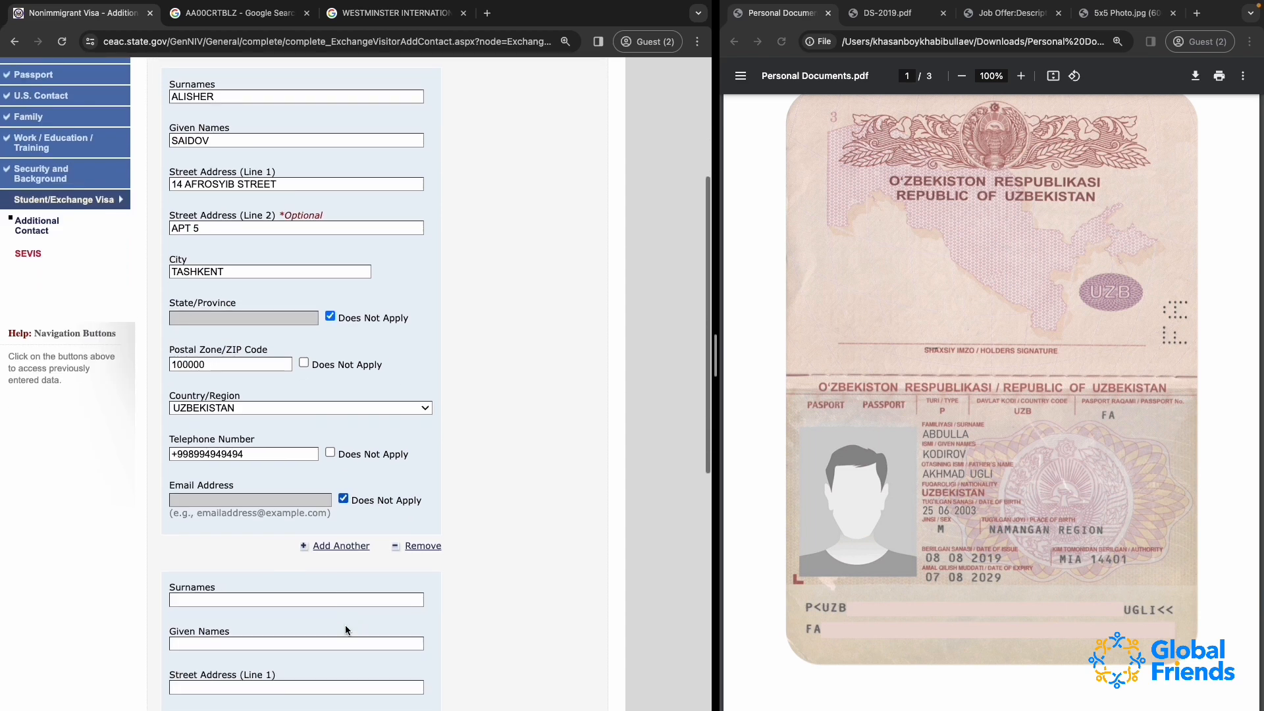
pyautogui.scroll(-1, 345, 629)
pyautogui.click(217, 565)
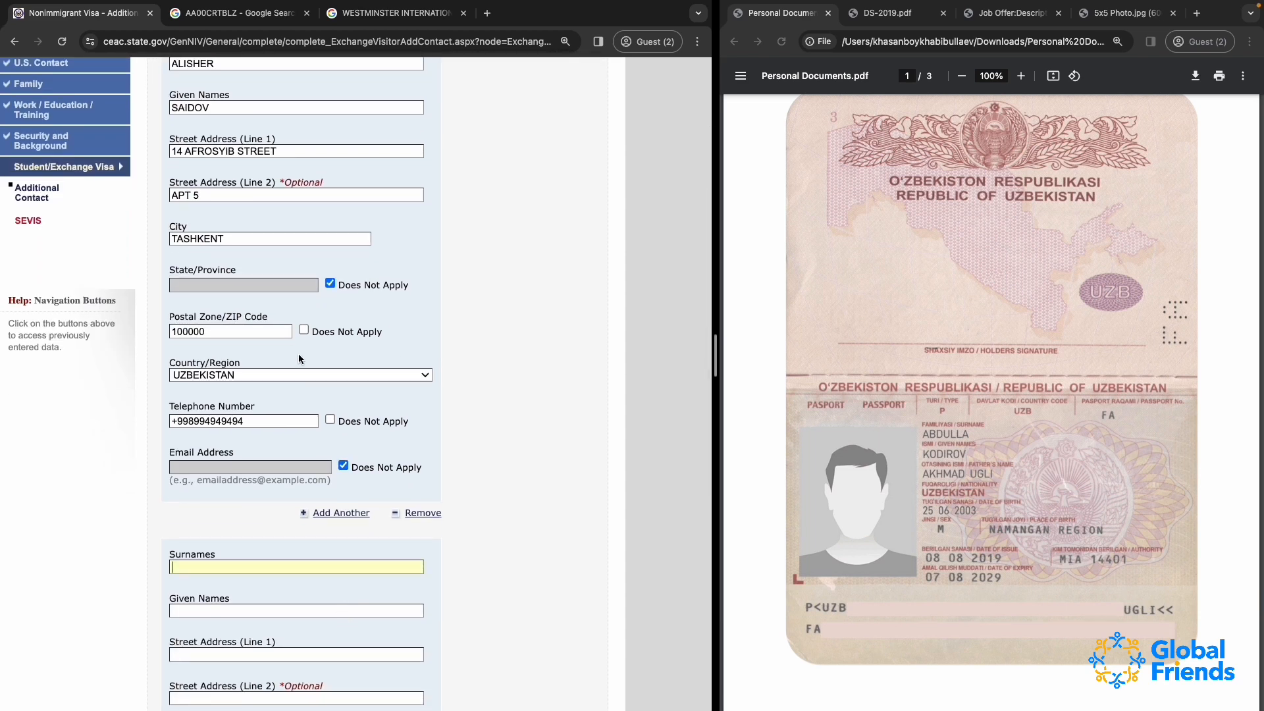
pyautogui.write('ALISHEROV')
# Enter the second contact's street address on both address lines
pyautogui.scroll(-4, 355, 382)
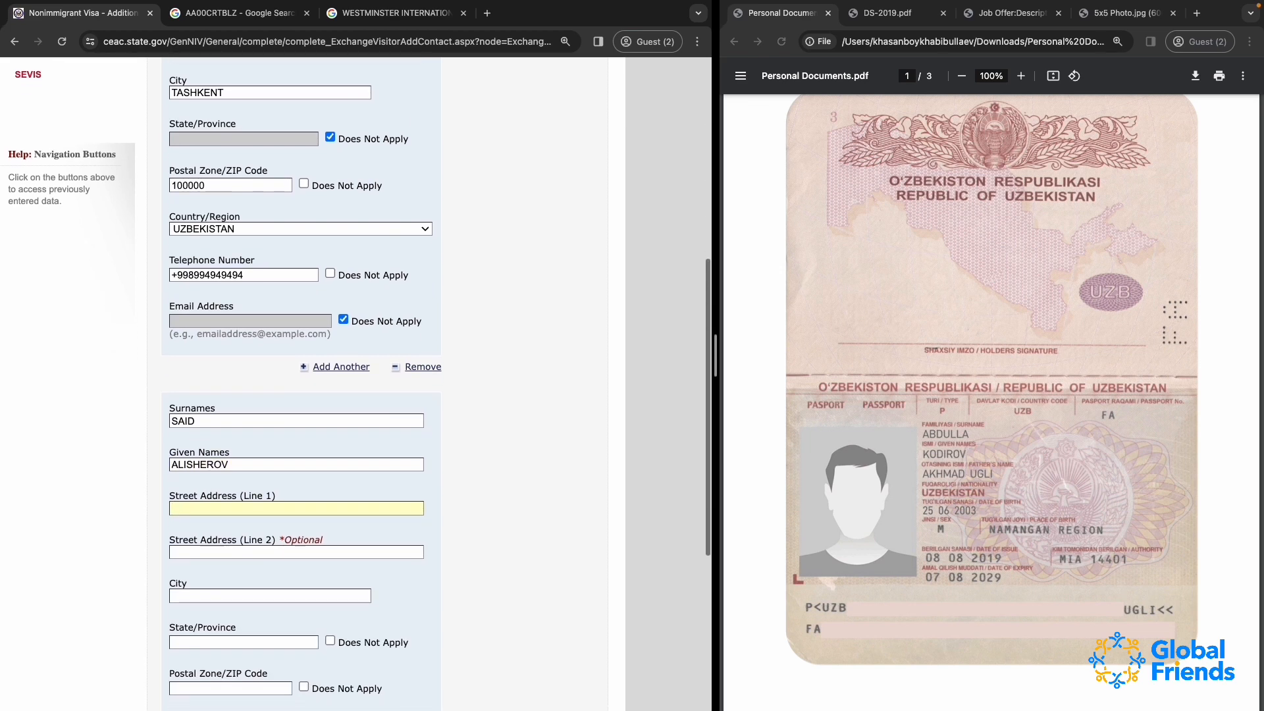
pyautogui.press('Tab')
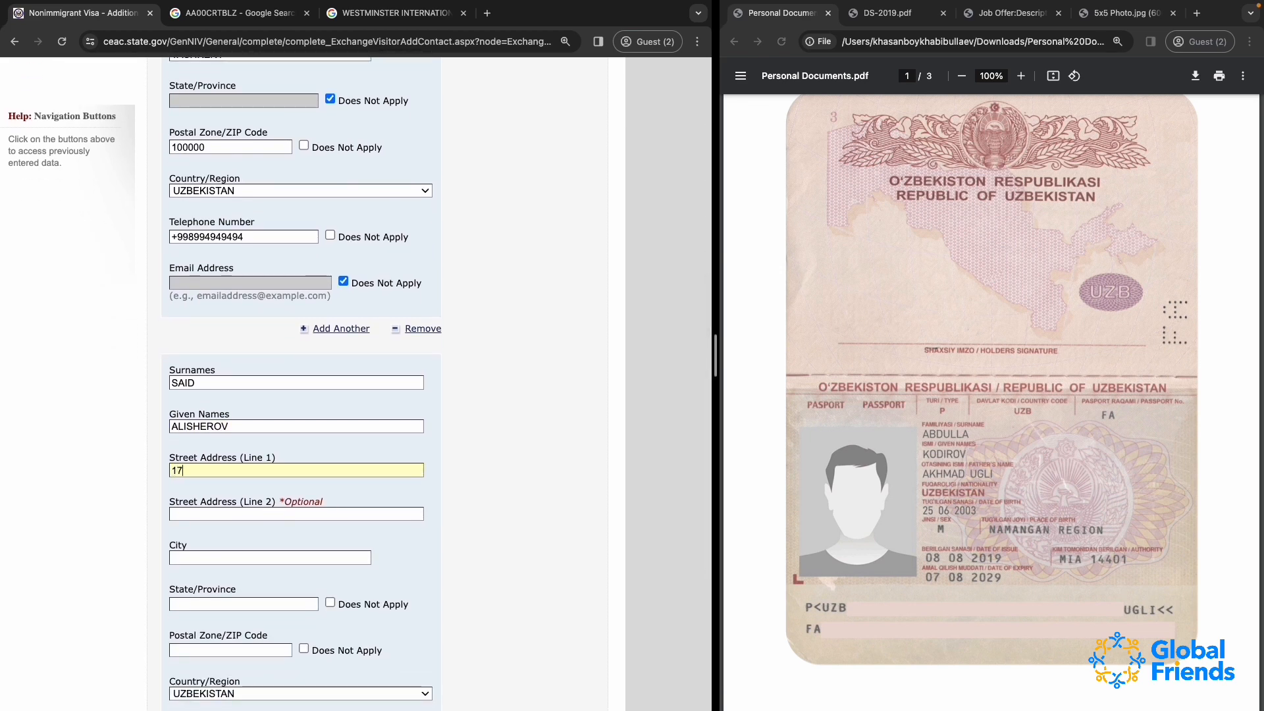
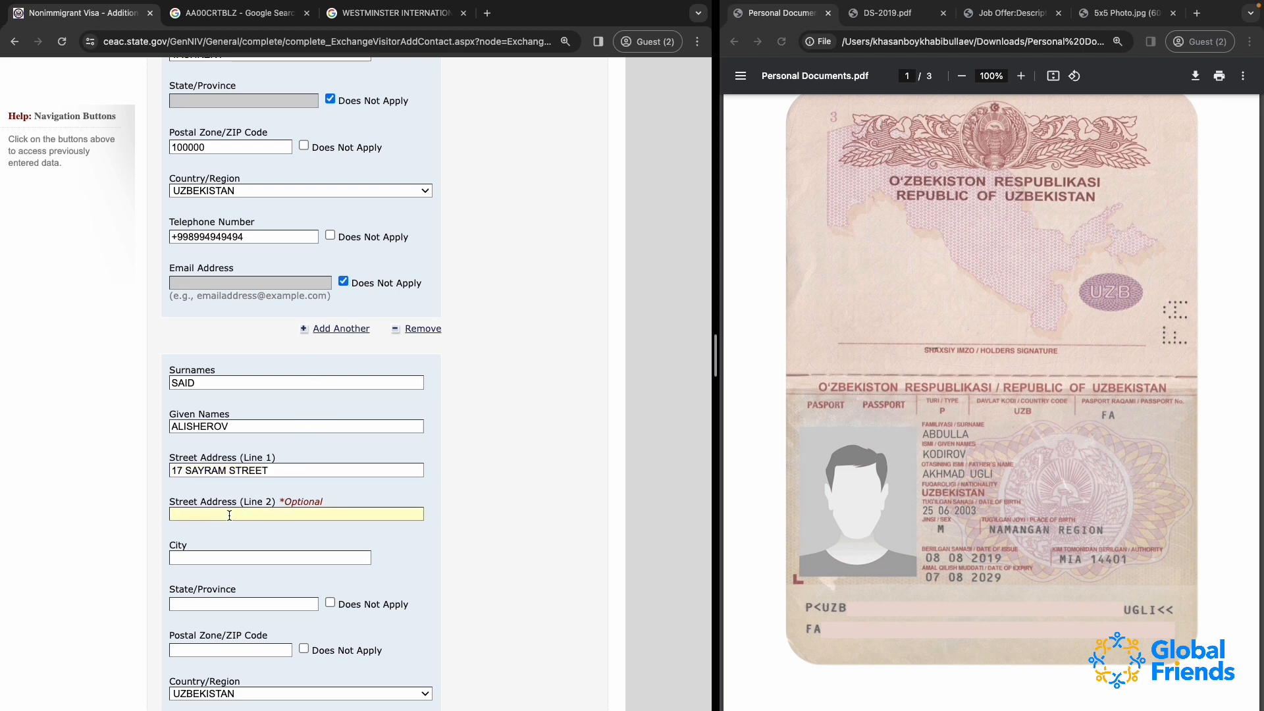
# Enter the second contact's city and the region as State/Province
pyautogui.scroll(-1, 227, 601)
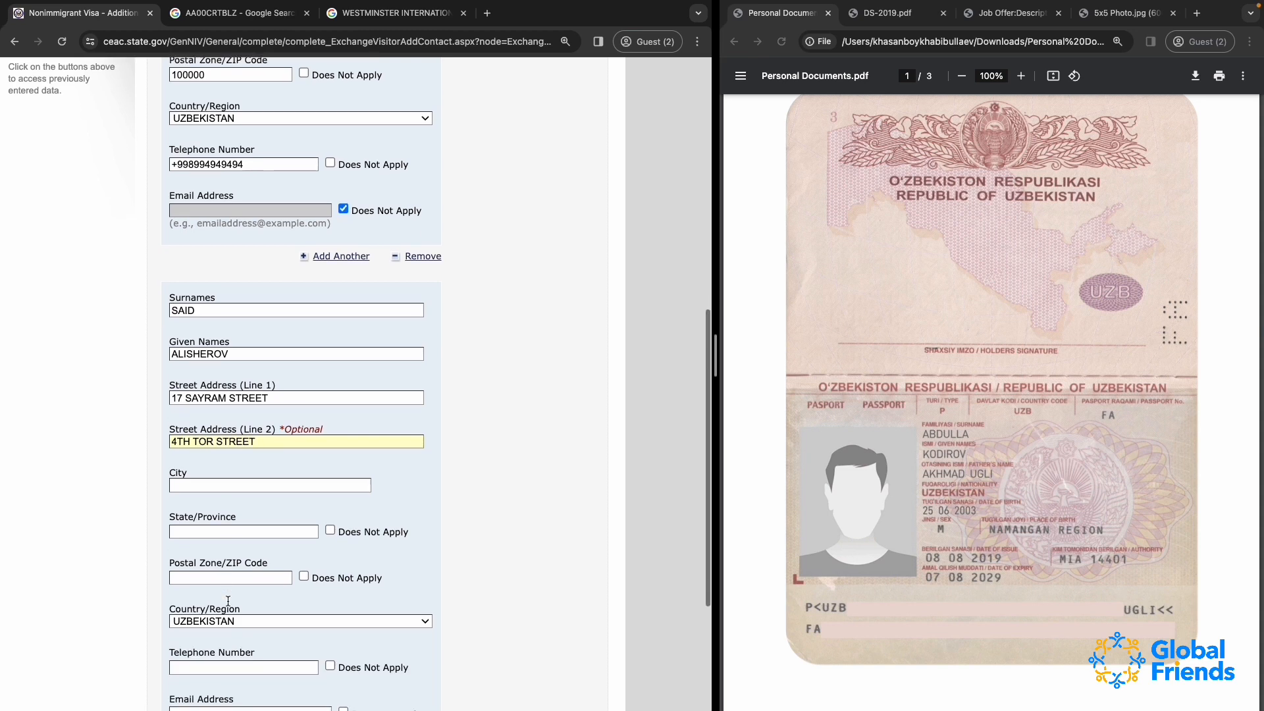
pyautogui.click(197, 485)
pyautogui.write('TASHKENT')
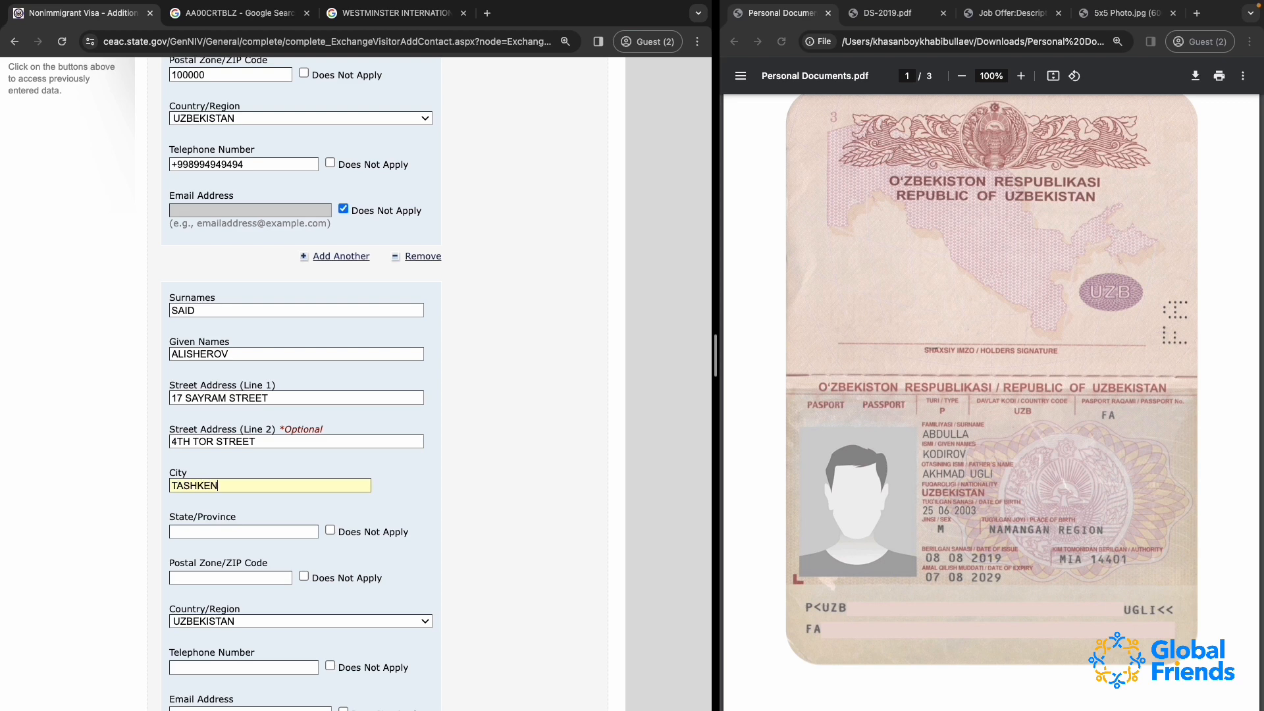
pyautogui.doubleClick(311, 485)
pyautogui.write('CHIRCHIK')
pyautogui.click(287, 531)
pyautogui.write('TASHKENT REGION')
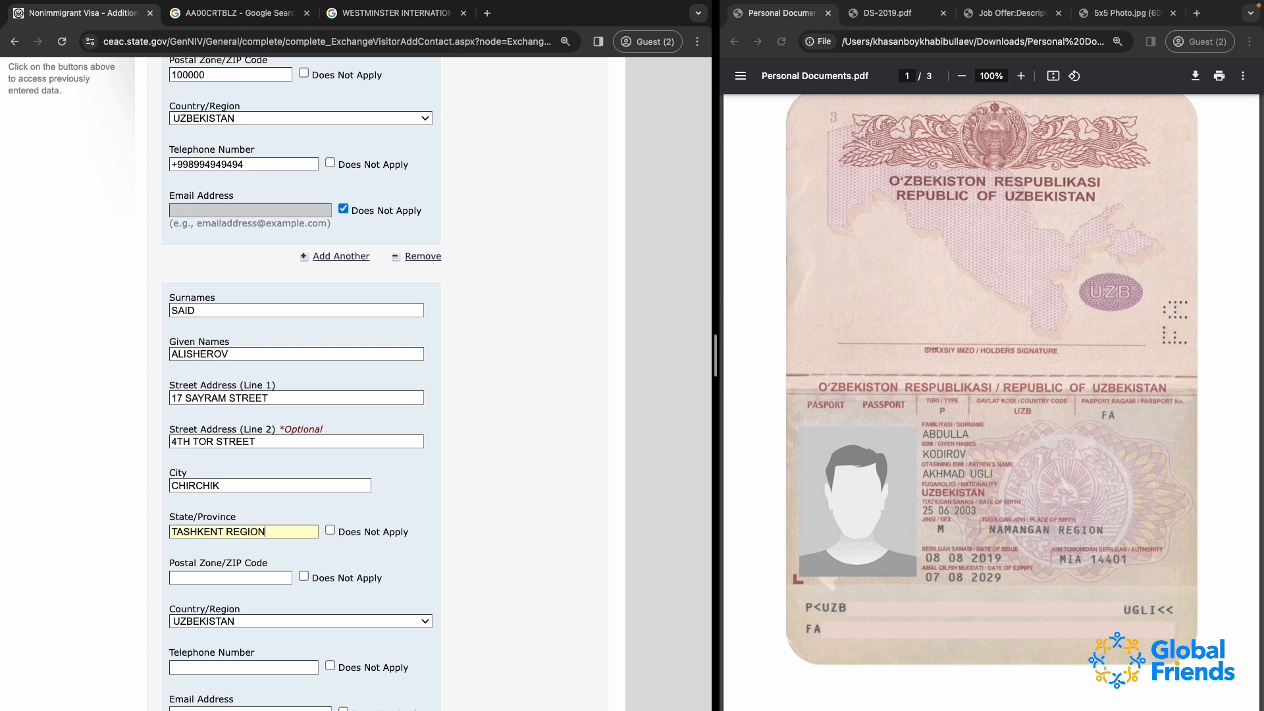
# Enter the second contact's postal code
pyautogui.scroll(-2, 294, 539)
pyautogui.click(265, 487)
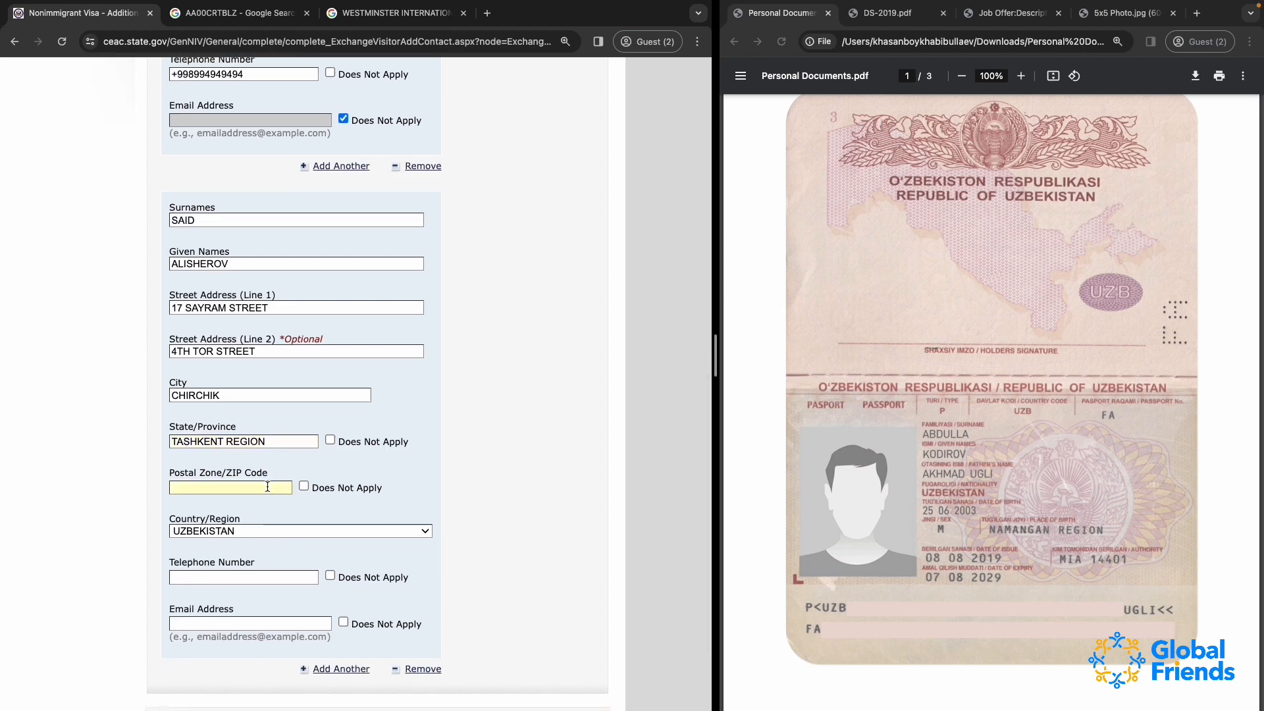
pyautogui.write('110000')
# Copy the first contact's telephone number to the second contact and mark the second email address as Does Not Apply
pyautogui.scroll(3, 266, 285)
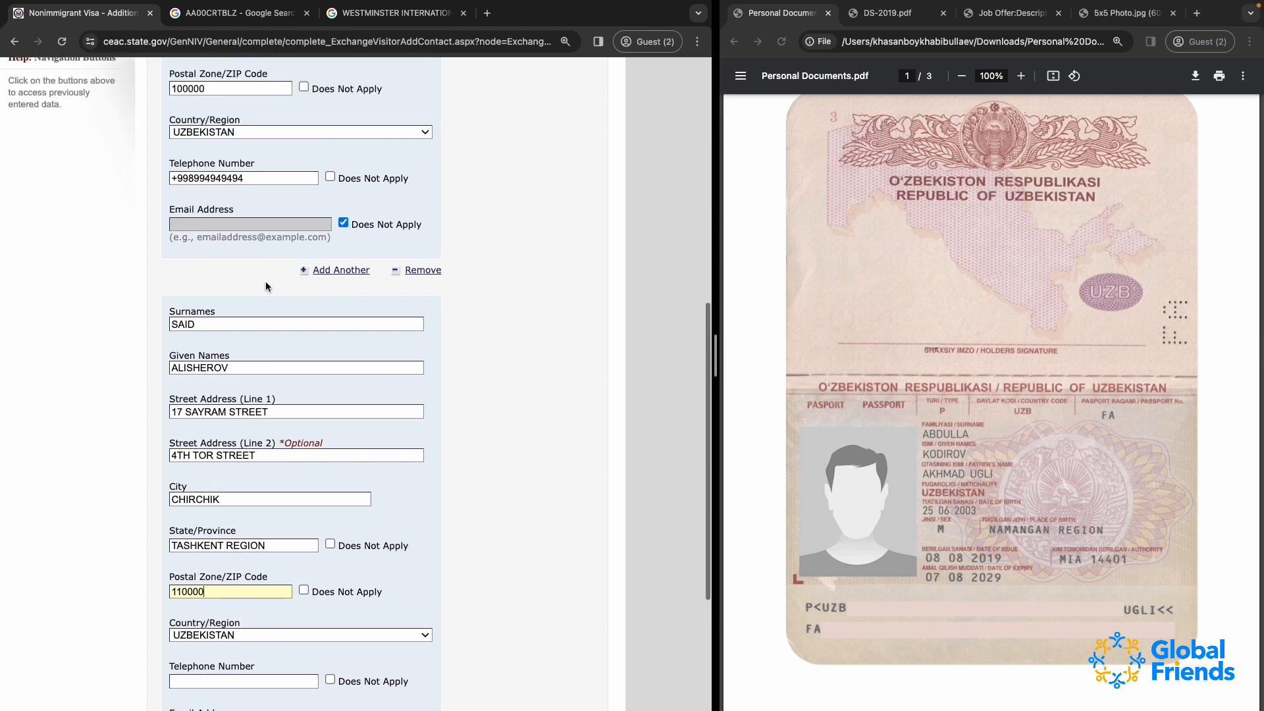
pyautogui.tripleClick(227, 173)
pyautogui.press('super+c')
pyautogui.scroll(-4, 238, 221)
pyautogui.click(205, 550)
pyautogui.press('super+v')
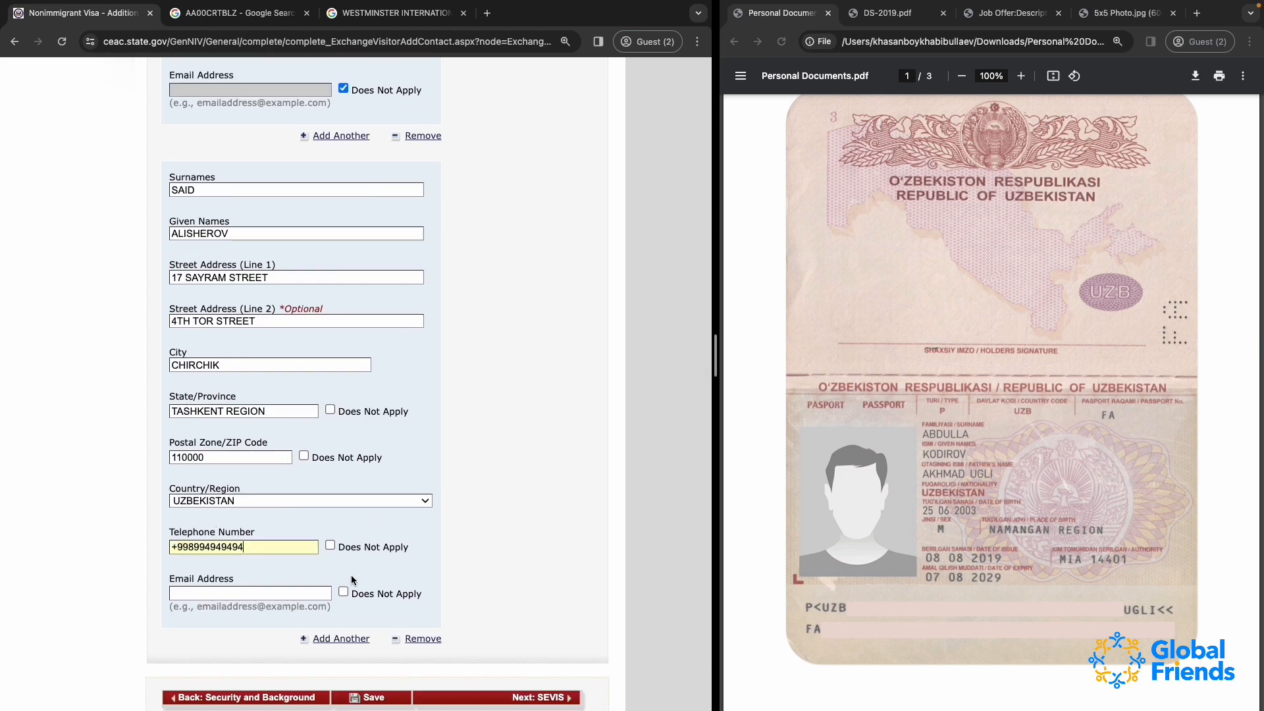
pyautogui.click(343, 591)
# Save the additional contacts, continue the application and proceed to the SEVIS Information page
pyautogui.scroll(-1, 408, 480)
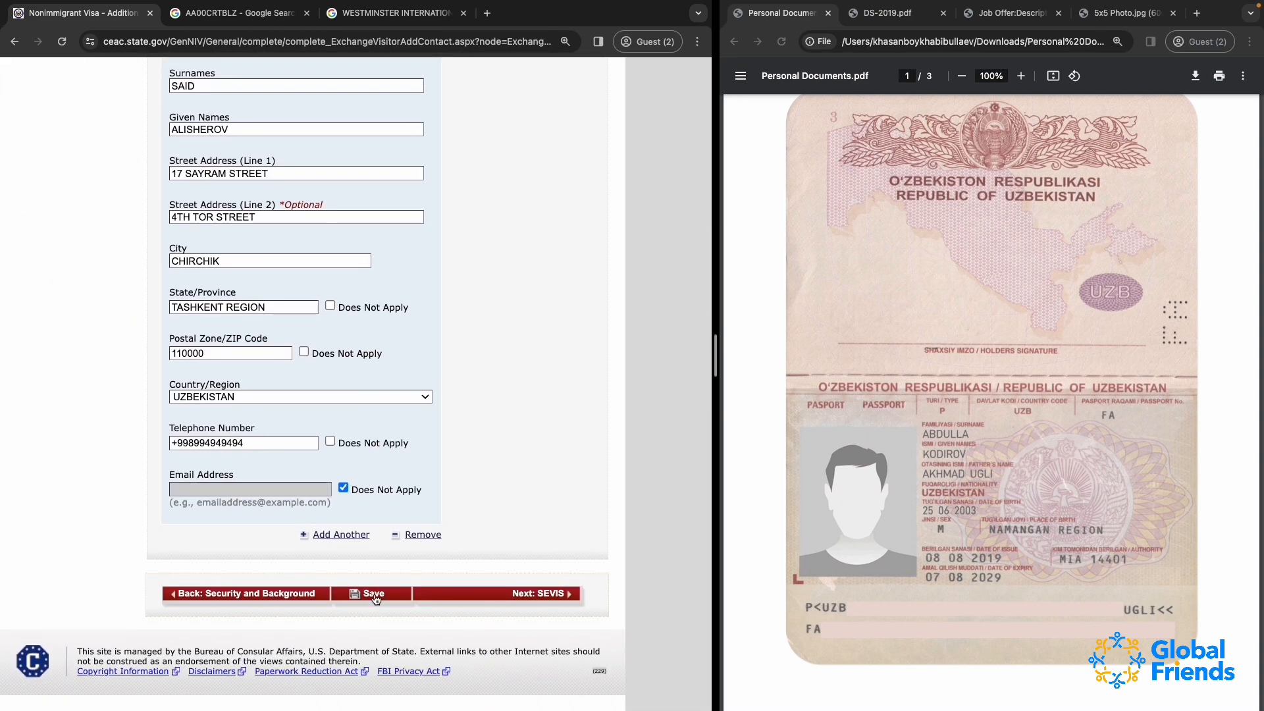
pyautogui.click(374, 595)
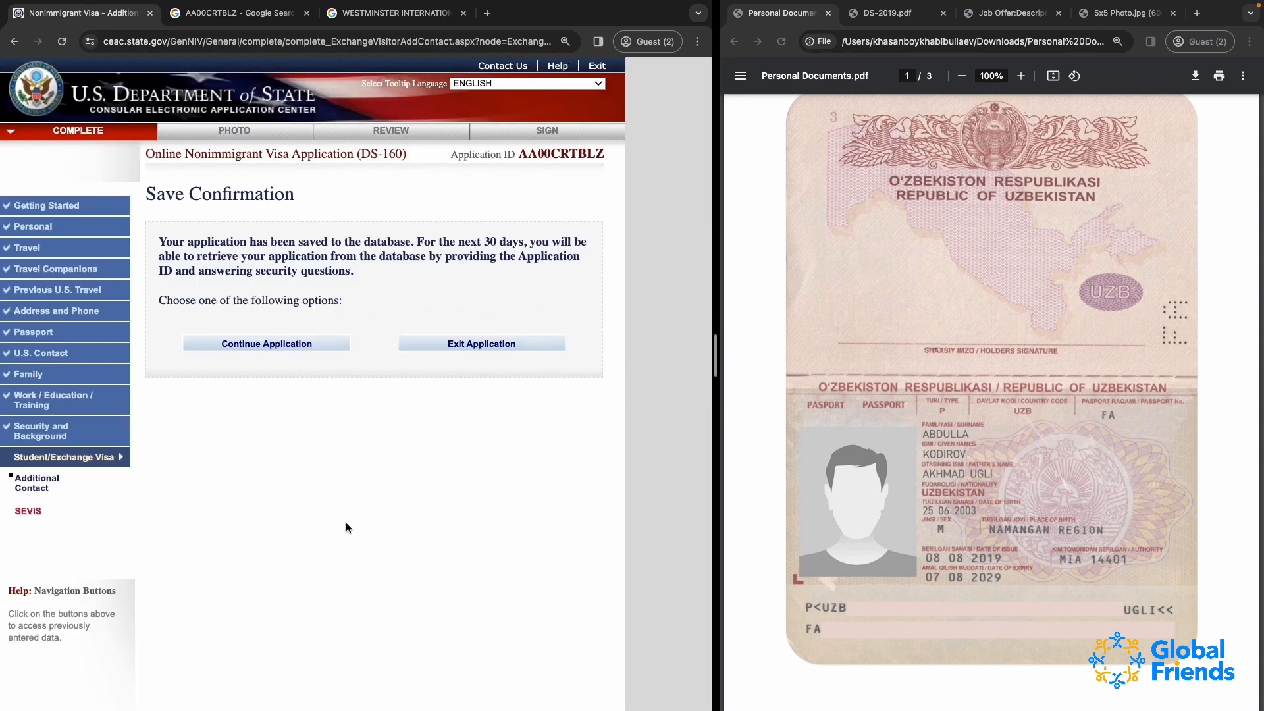
pyautogui.click(250, 344)
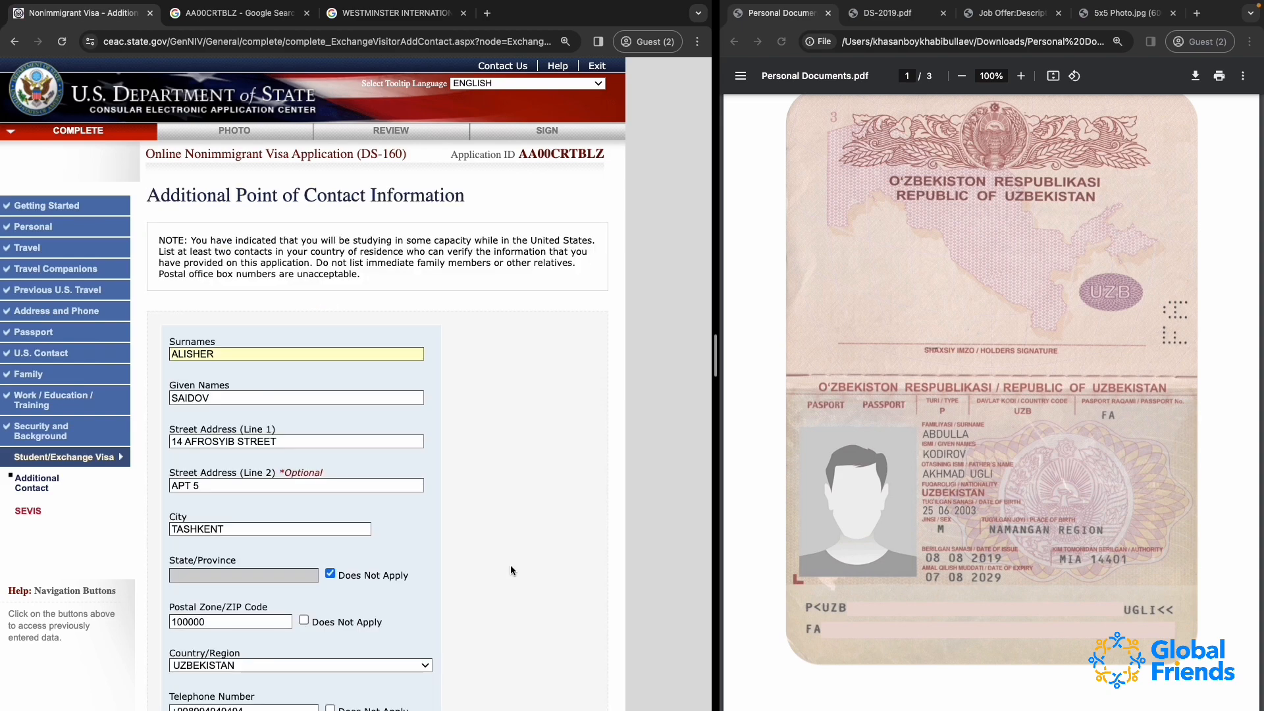
pyautogui.scroll(-5, 294, 452)
pyautogui.click(553, 598)
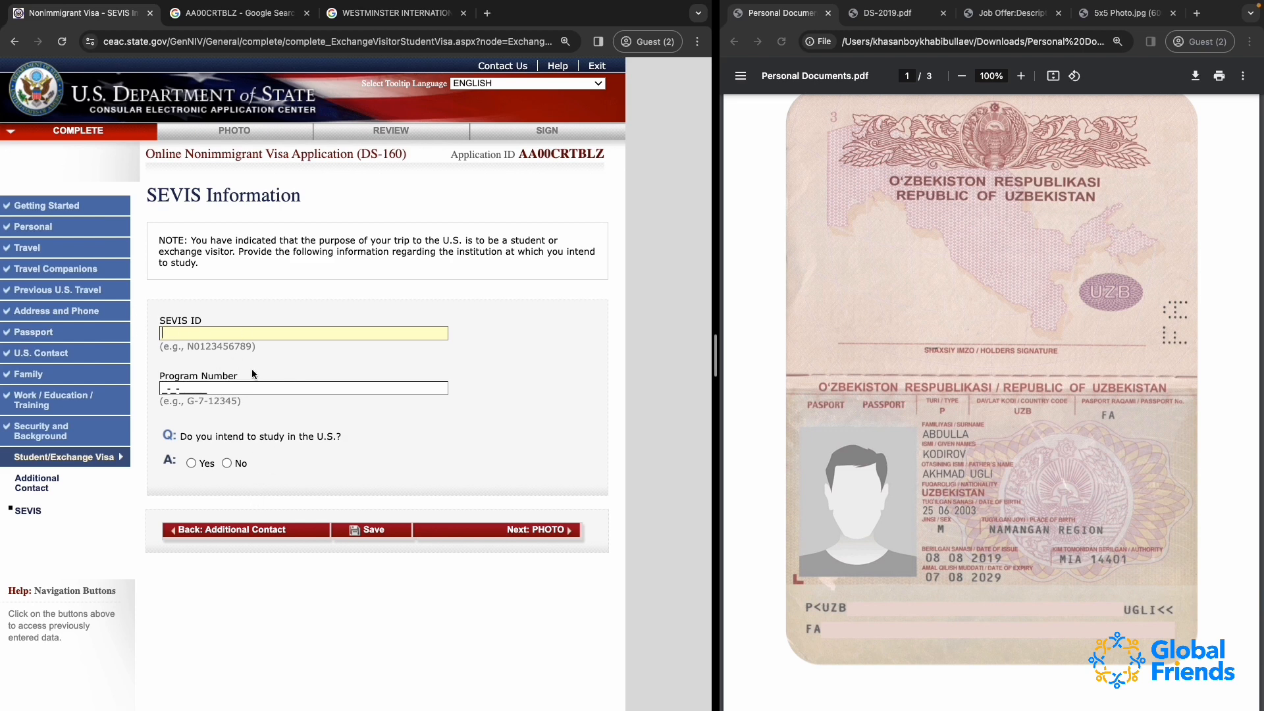
# Copy the applicant's SEVIS ID from DS-2019.pdf into the SEVIS ID field of the application
pyautogui.click(889, 13)
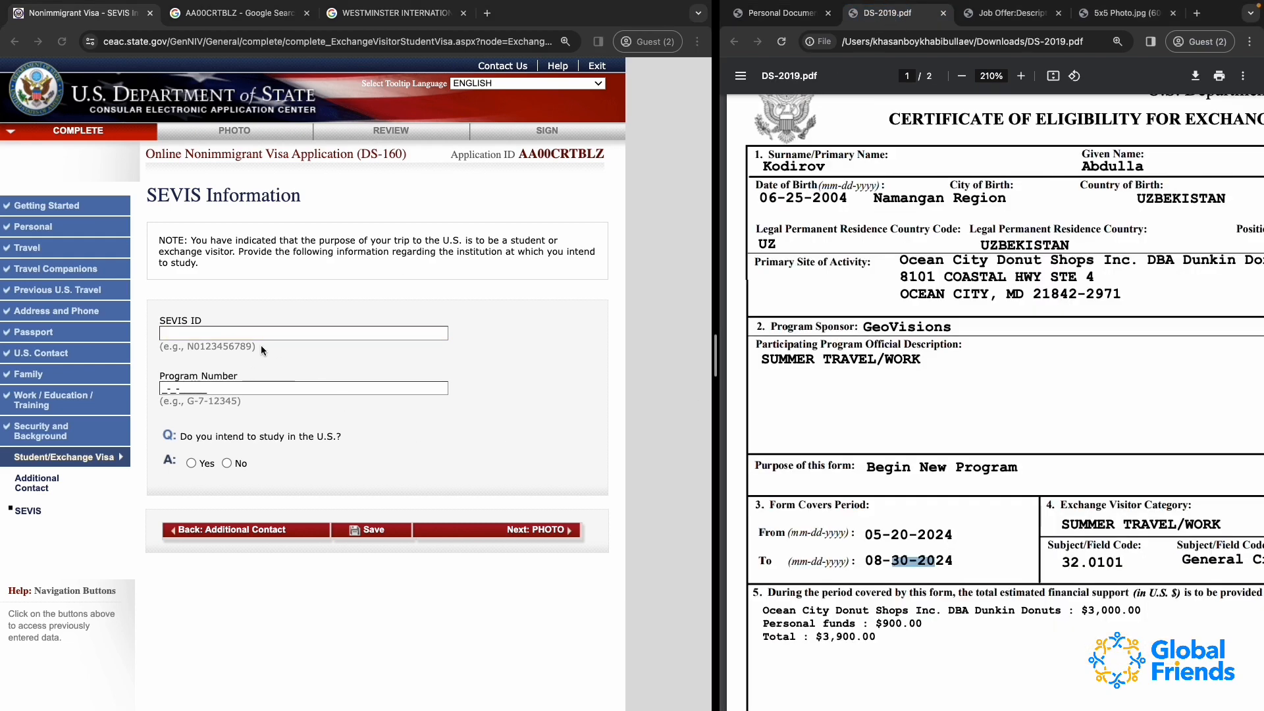
pyautogui.click(183, 327)
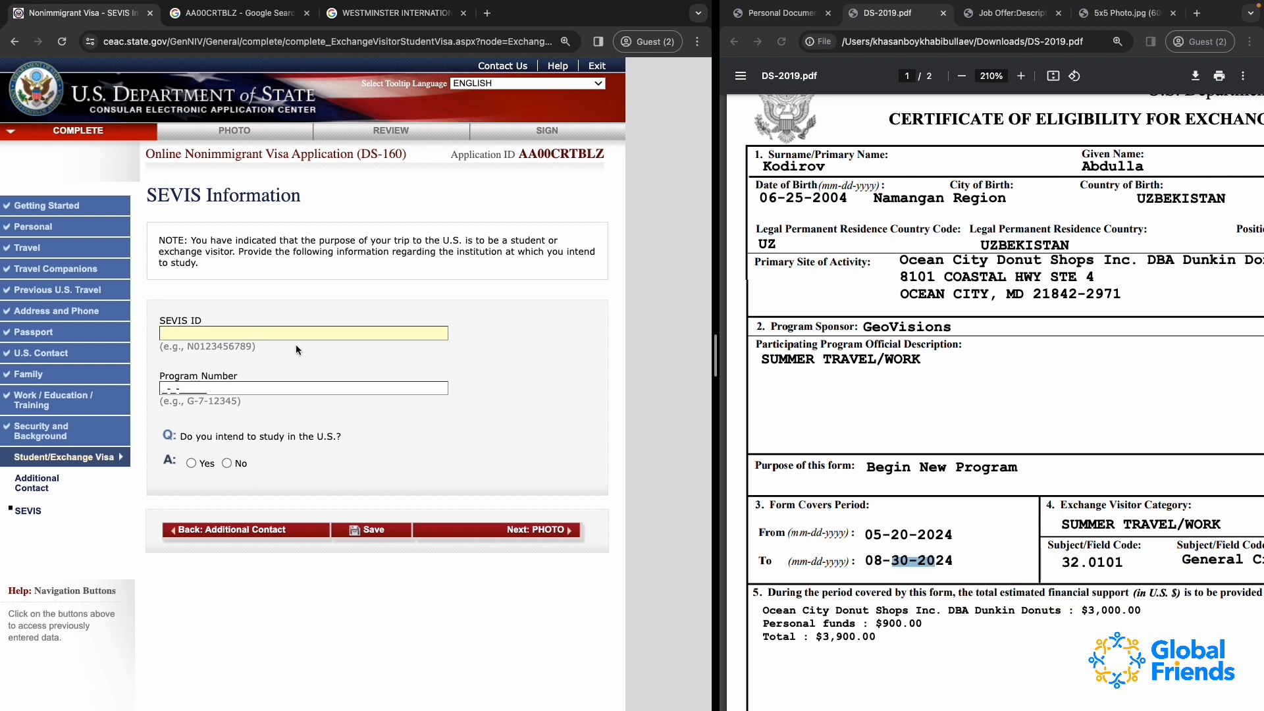
pyautogui.moveTo(190, 350); pyautogui.dragTo(362, 347)
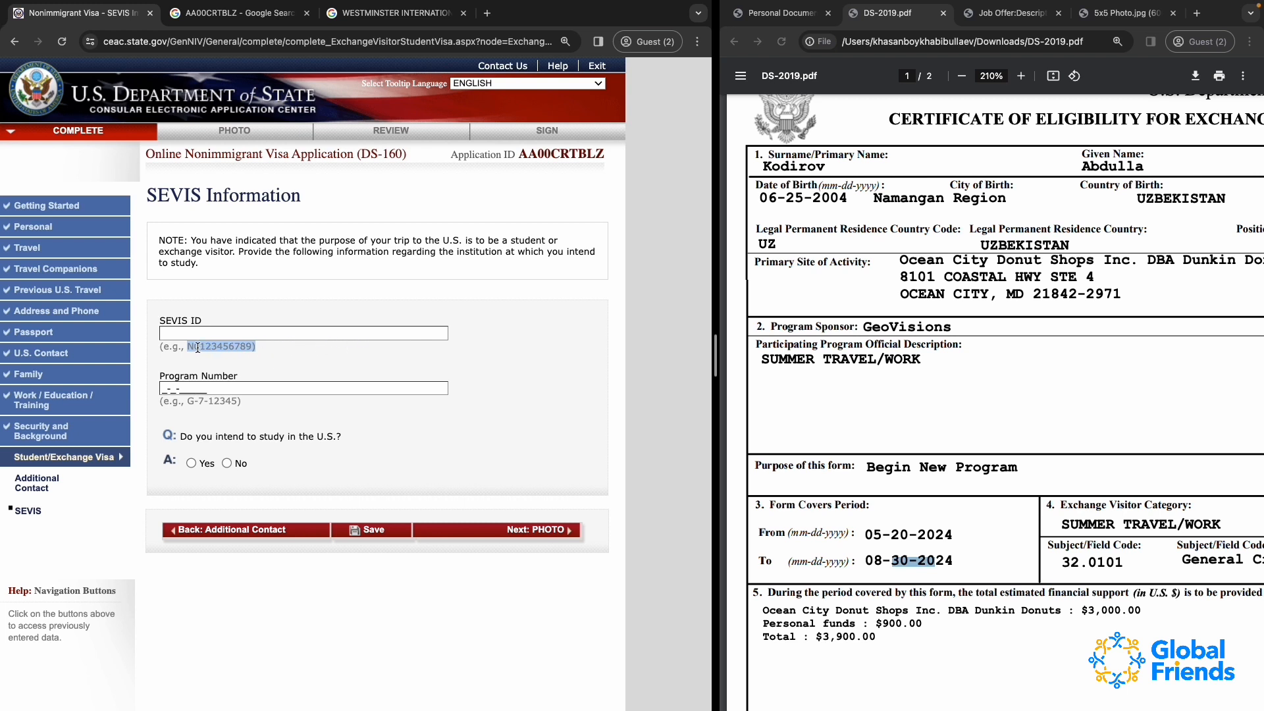
pyautogui.moveTo(197, 348); pyautogui.dragTo(255, 348)
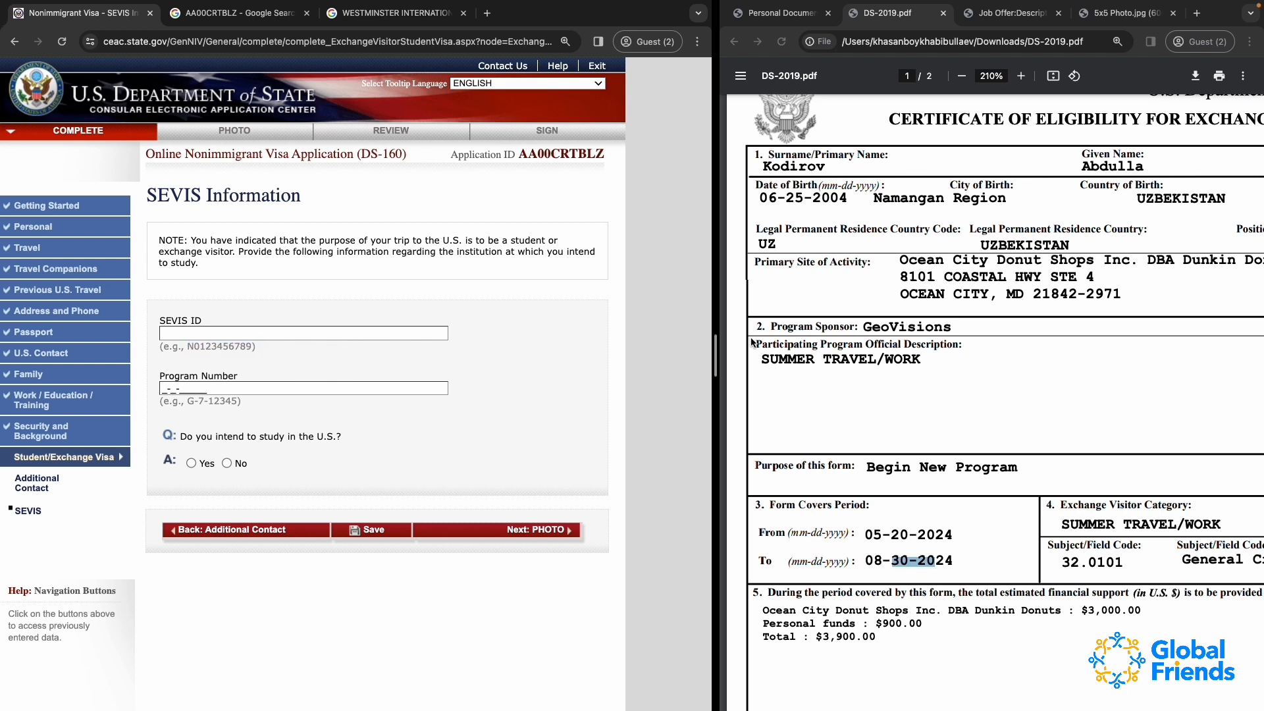
pyautogui.hscroll(10, 1093, 197)
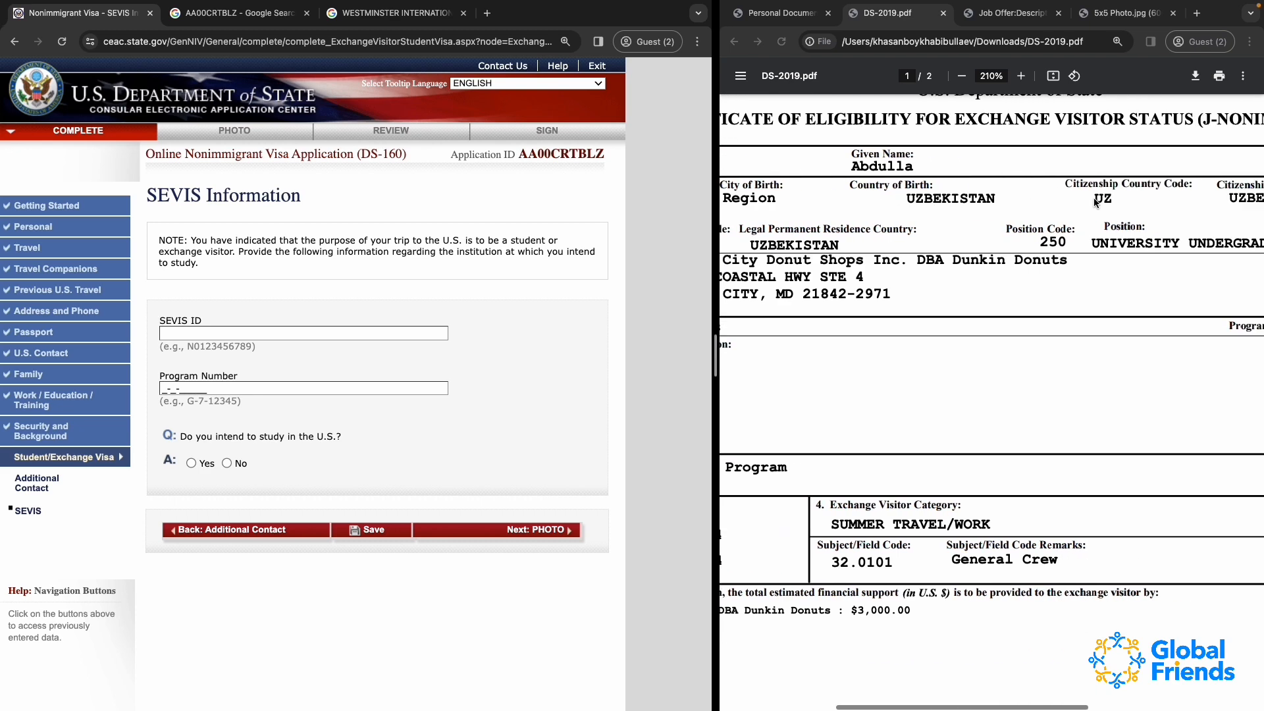
pyautogui.scroll(2, 1093, 198)
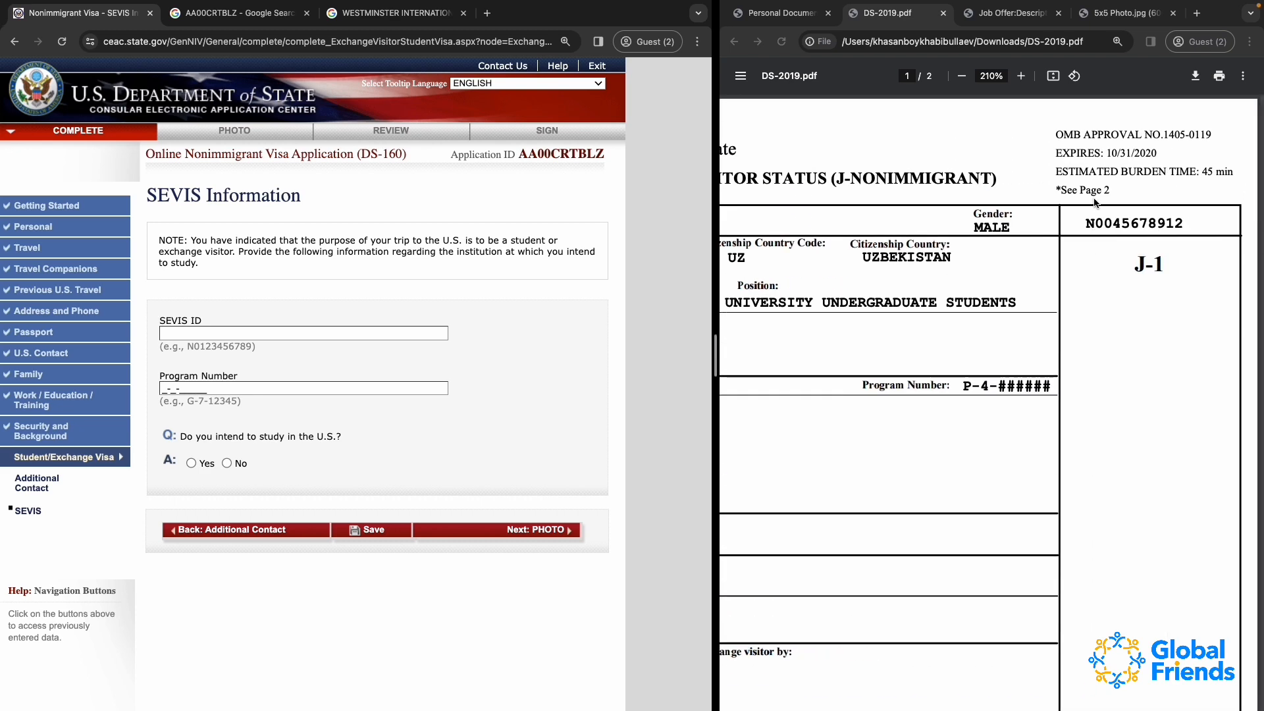
pyautogui.click(1095, 201)
pyautogui.scroll(-5, 1094, 199)
pyautogui.click(1094, 199)
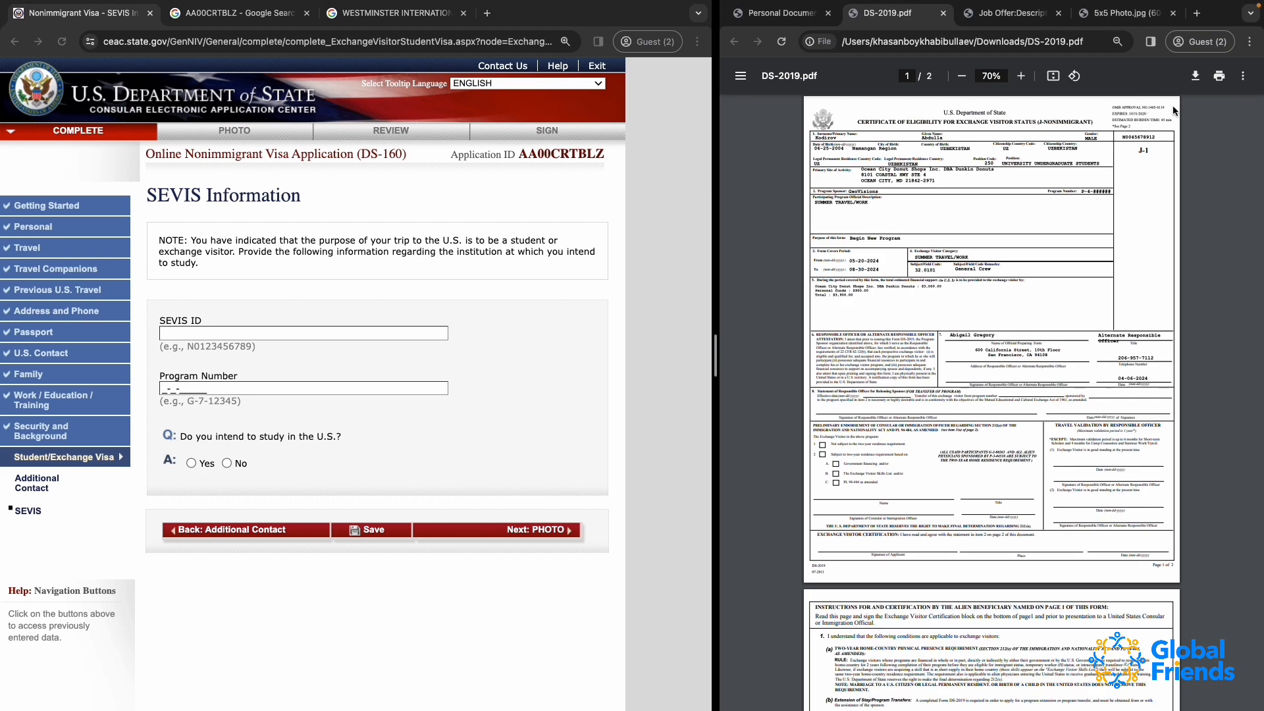
pyautogui.scroll(1, 1152, 137)
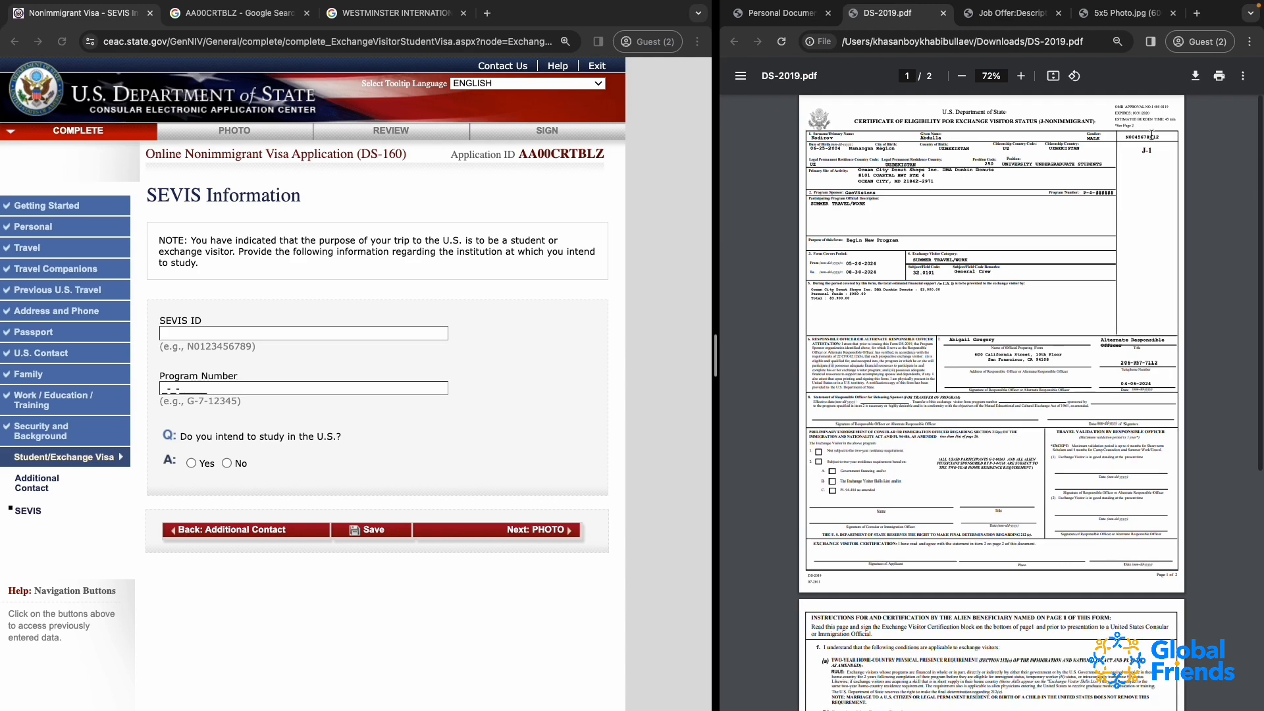
pyautogui.scroll(5, 1152, 136)
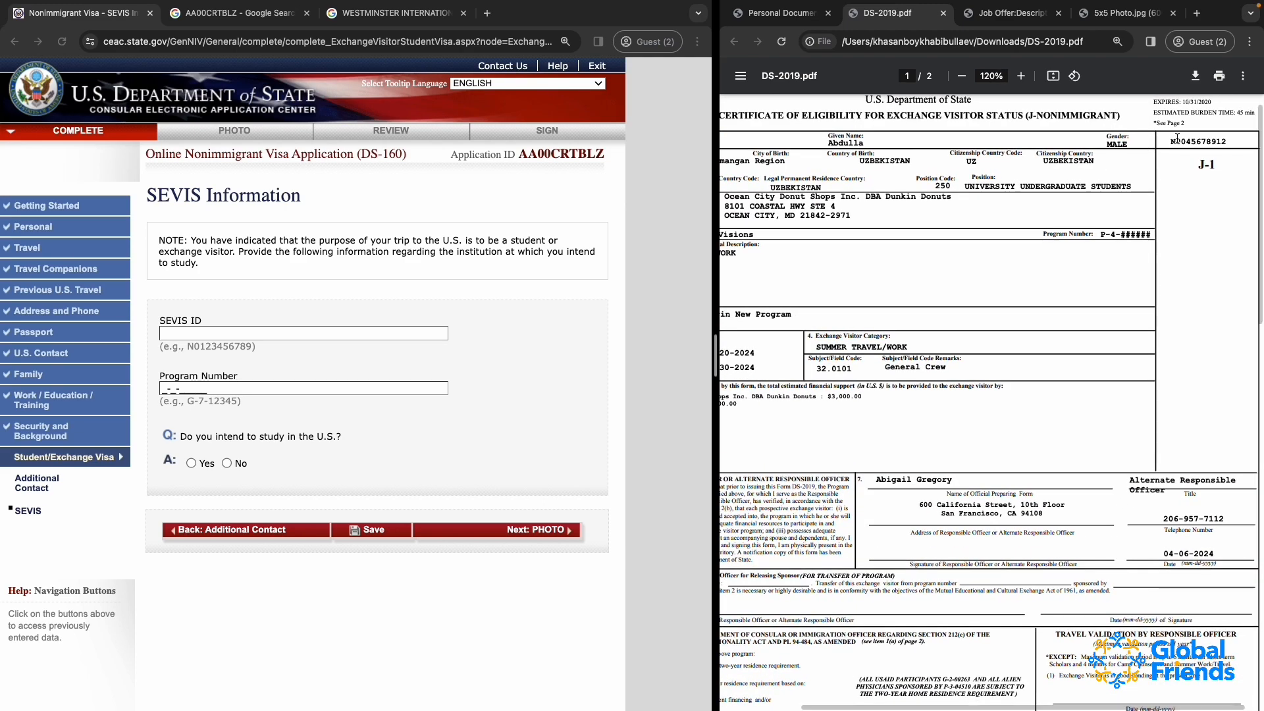
pyautogui.scroll(10, 1177, 138)
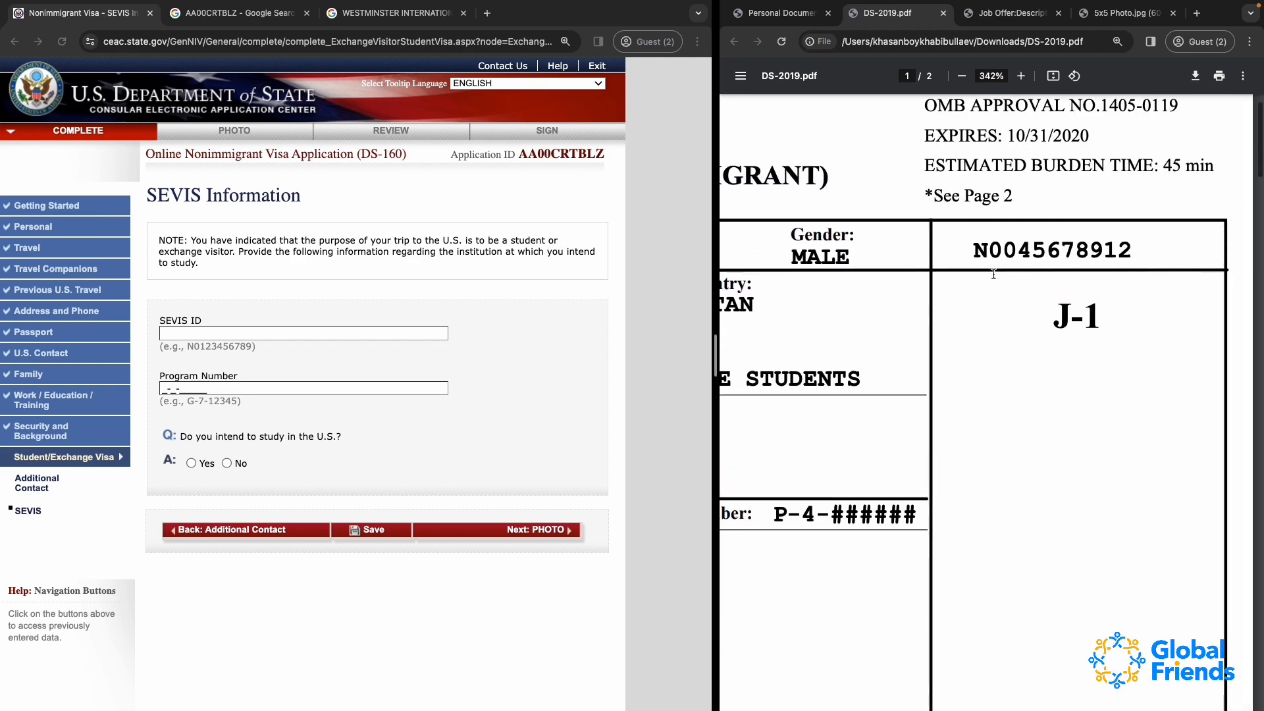
pyautogui.moveTo(973, 251); pyautogui.dragTo(1134, 251)
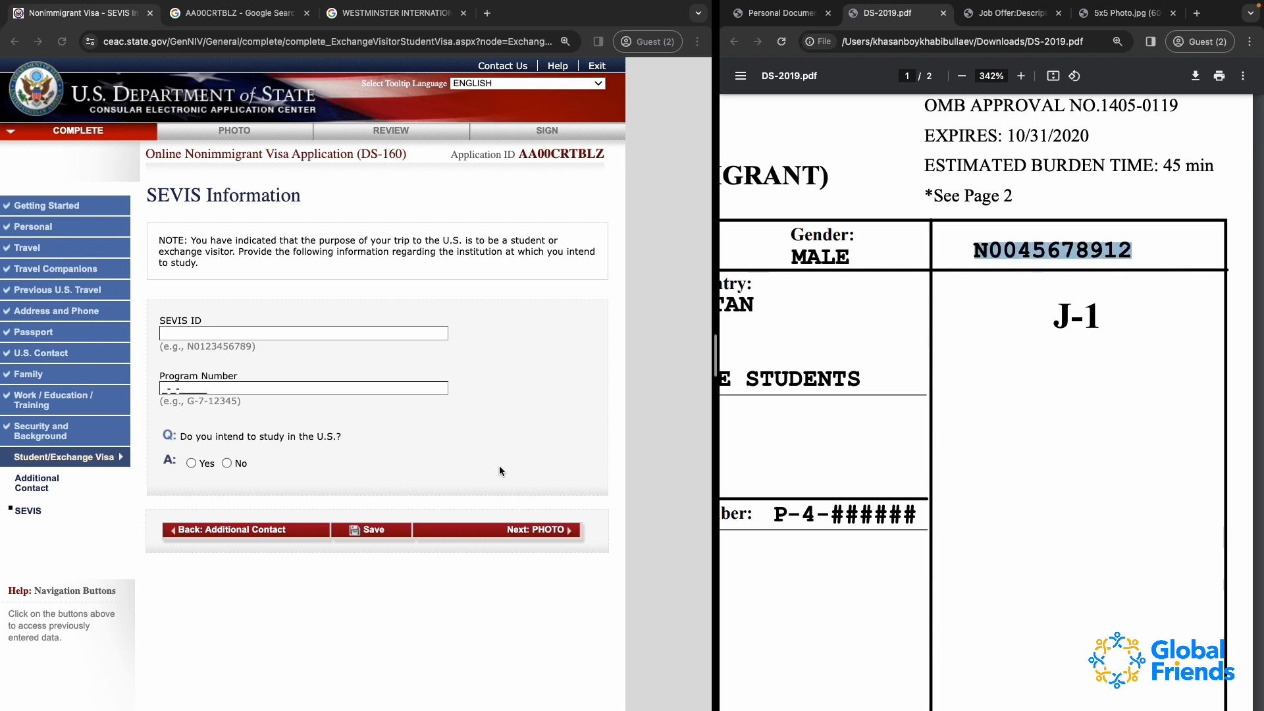
pyautogui.click(257, 333)
pyautogui.press('super+v')
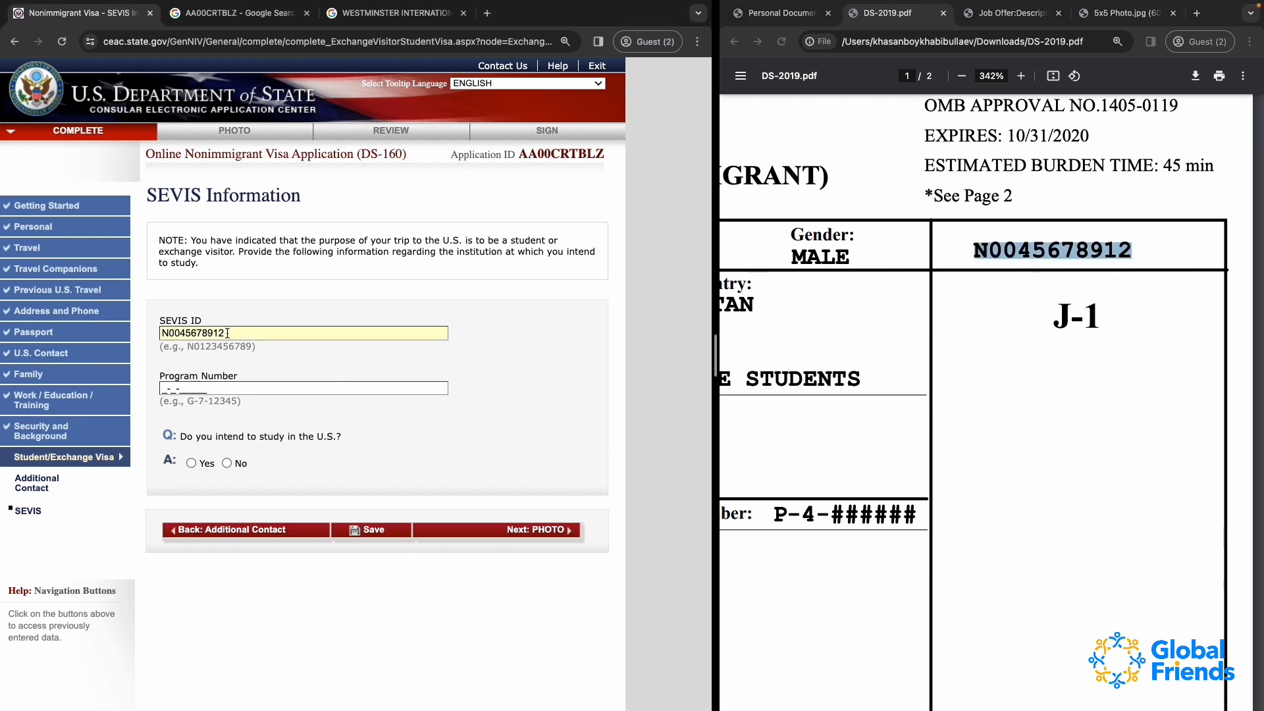
# Replace the final digits of the SEVIS ID with different ones
pyautogui.press('BackSpace')
pyautogui.press('BackSpace')
pyautogui.press('BackSpace')
pyautogui.press('BackSpace')
pyautogui.write('6768')
# Find the Program Number in DS-2019.pdf and enter P-4-12345 as the application's program number
pyautogui.click(167, 389)
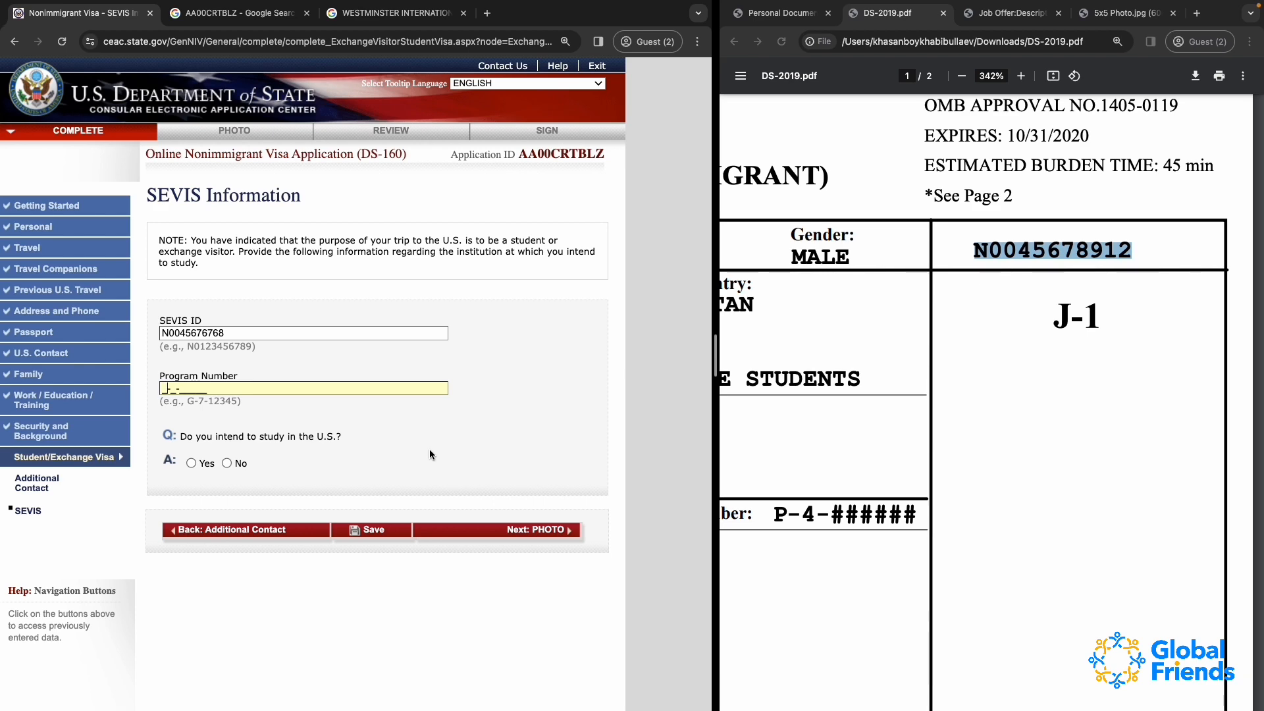
pyautogui.hscroll(-5, 958, 453)
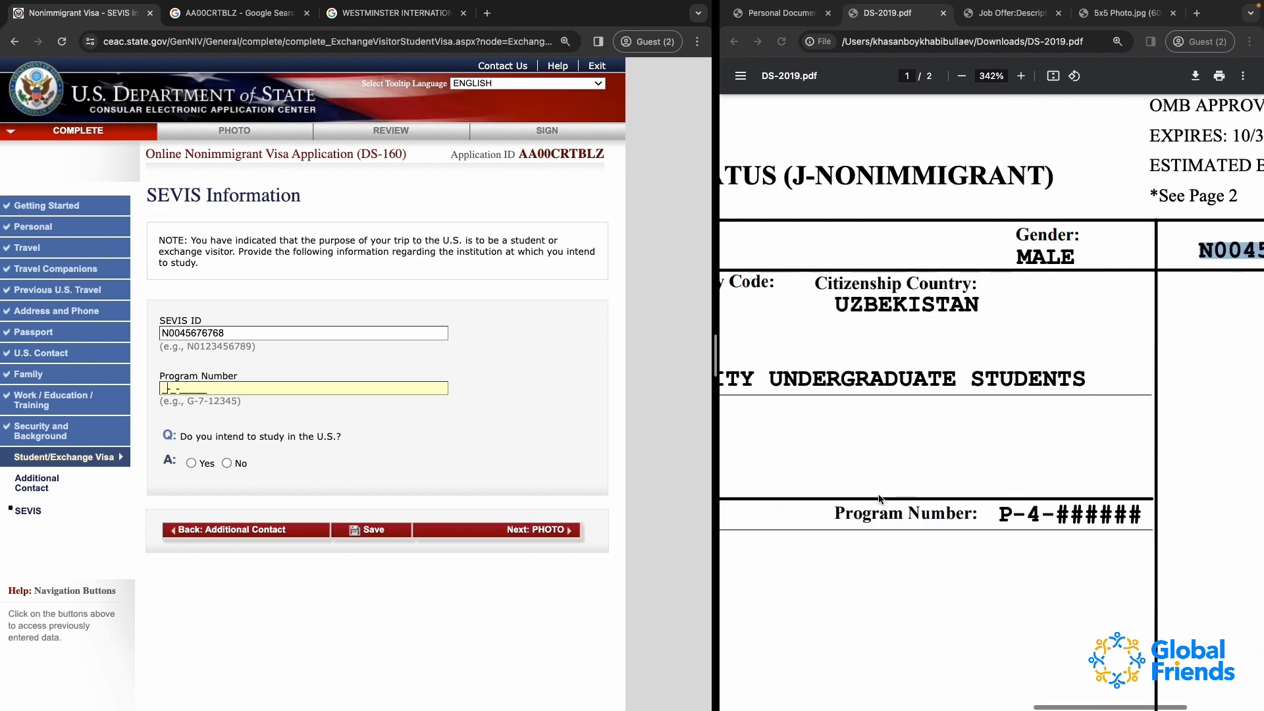
pyautogui.click(741, 622)
pyautogui.scroll(-5, 740, 621)
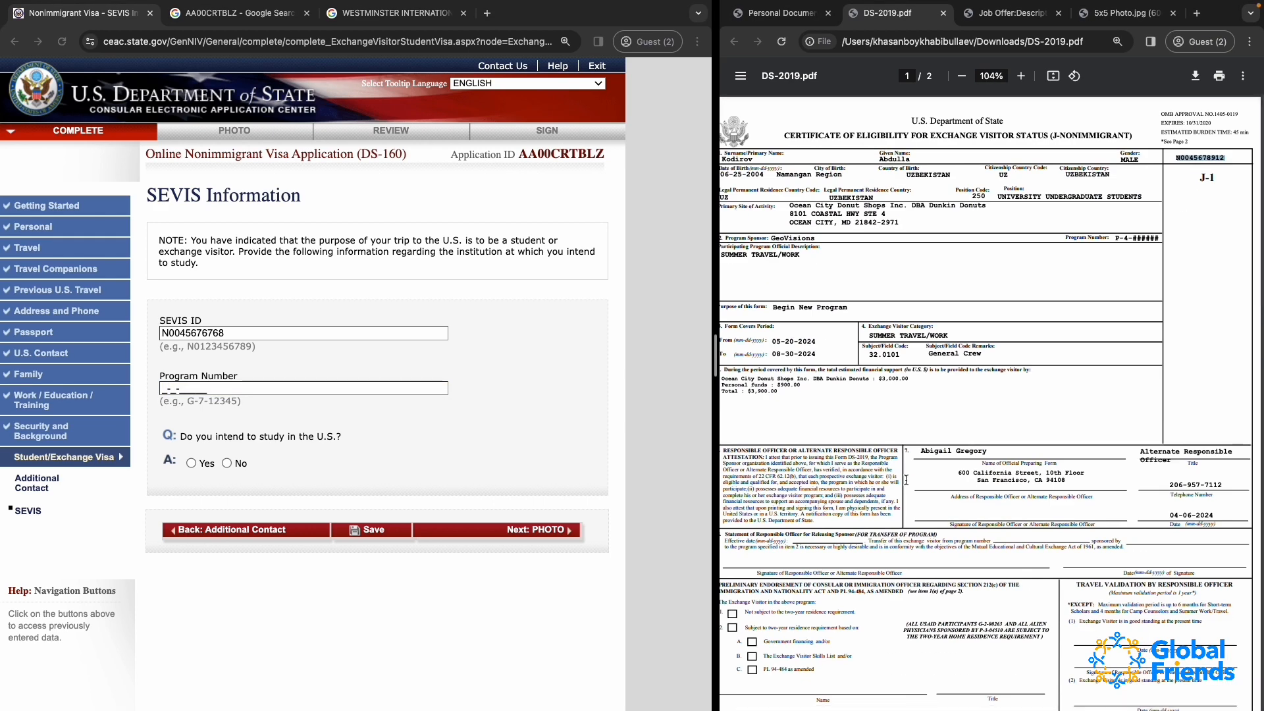
pyautogui.scroll(-2, 896, 219)
pyautogui.scroll(4, 895, 219)
pyautogui.scroll(2, 895, 219)
pyautogui.hscroll(-3, 976, 266)
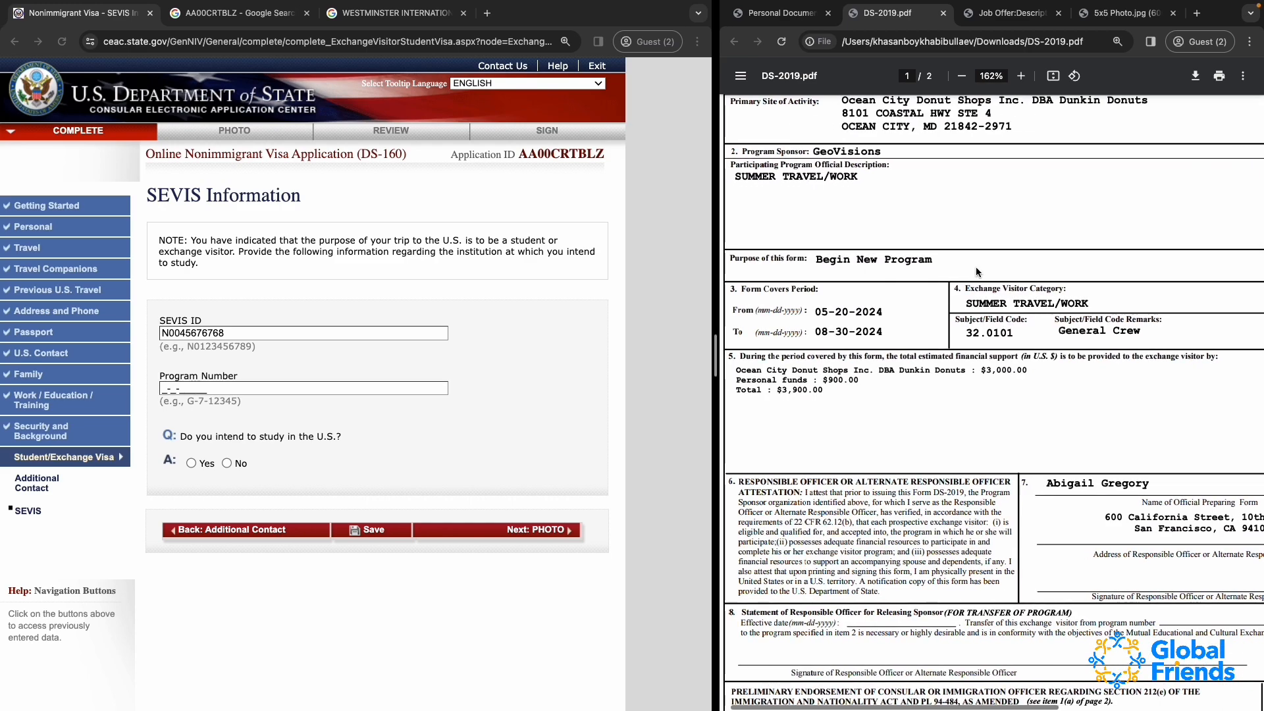
pyautogui.moveTo(738, 152); pyautogui.dragTo(801, 151)
pyautogui.click(803, 151)
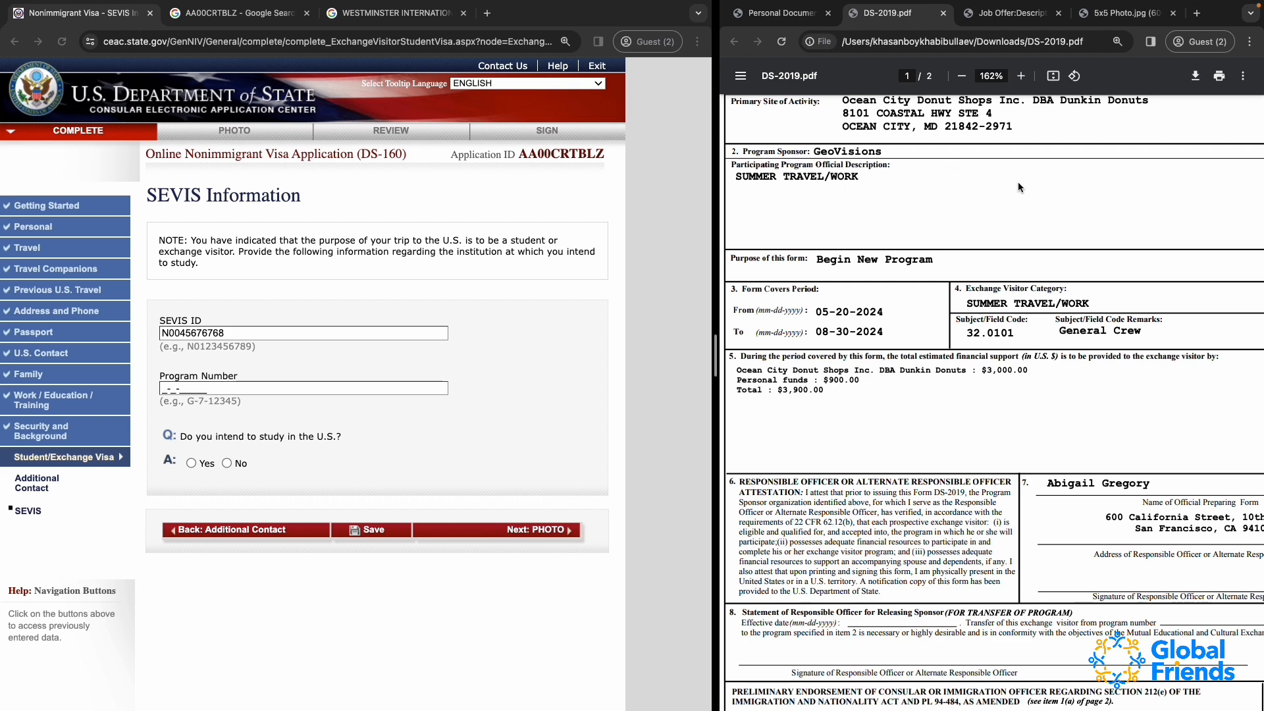
pyautogui.hscroll(5, 1017, 184)
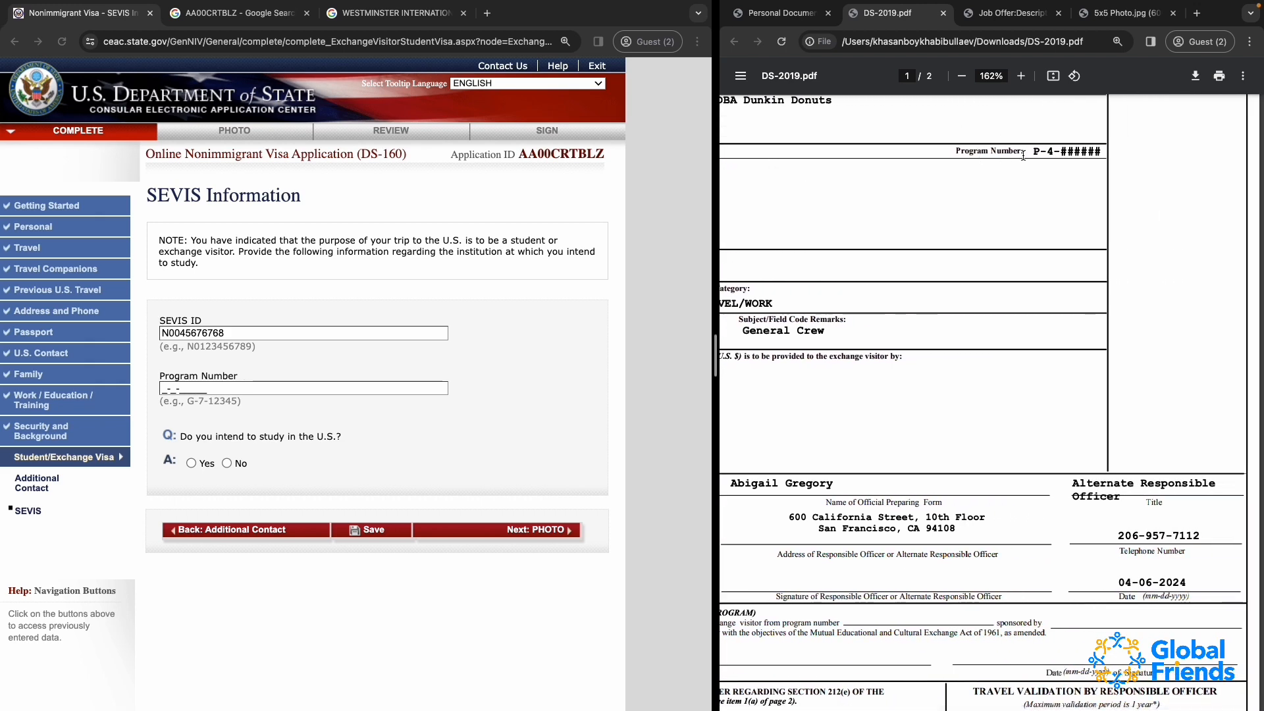
pyautogui.scroll(5, 1083, 151)
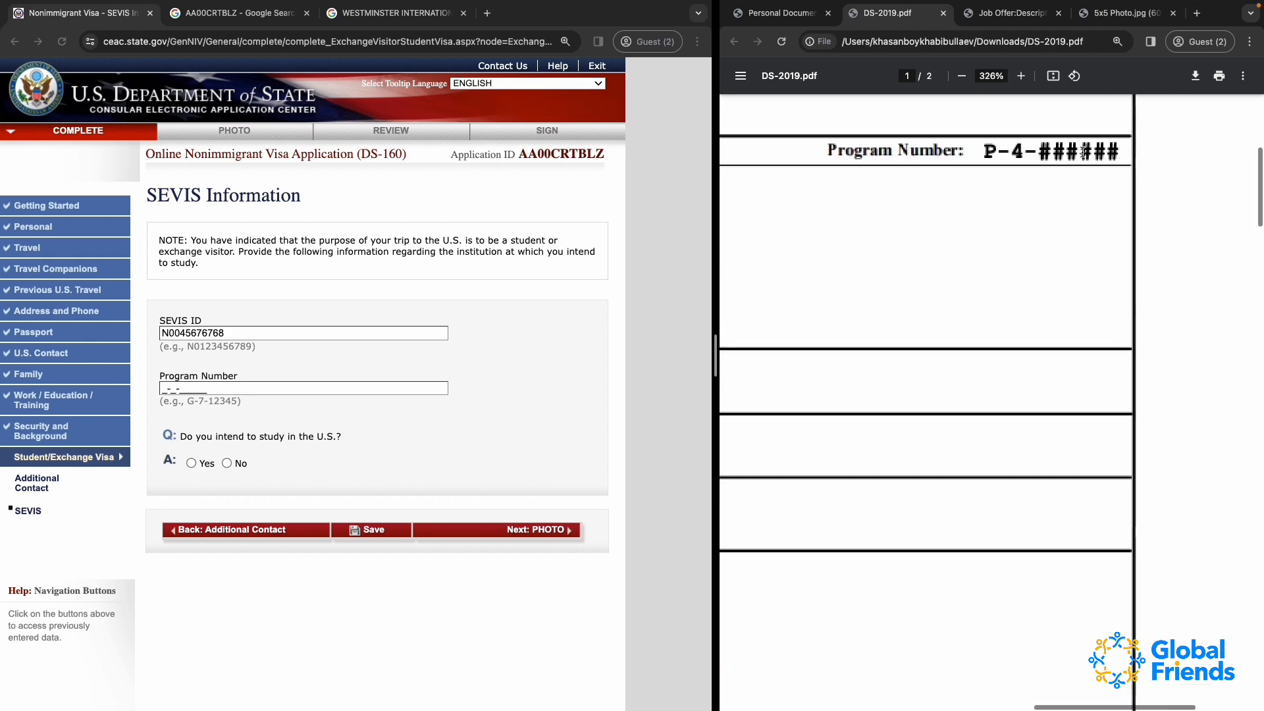
pyautogui.click(168, 388)
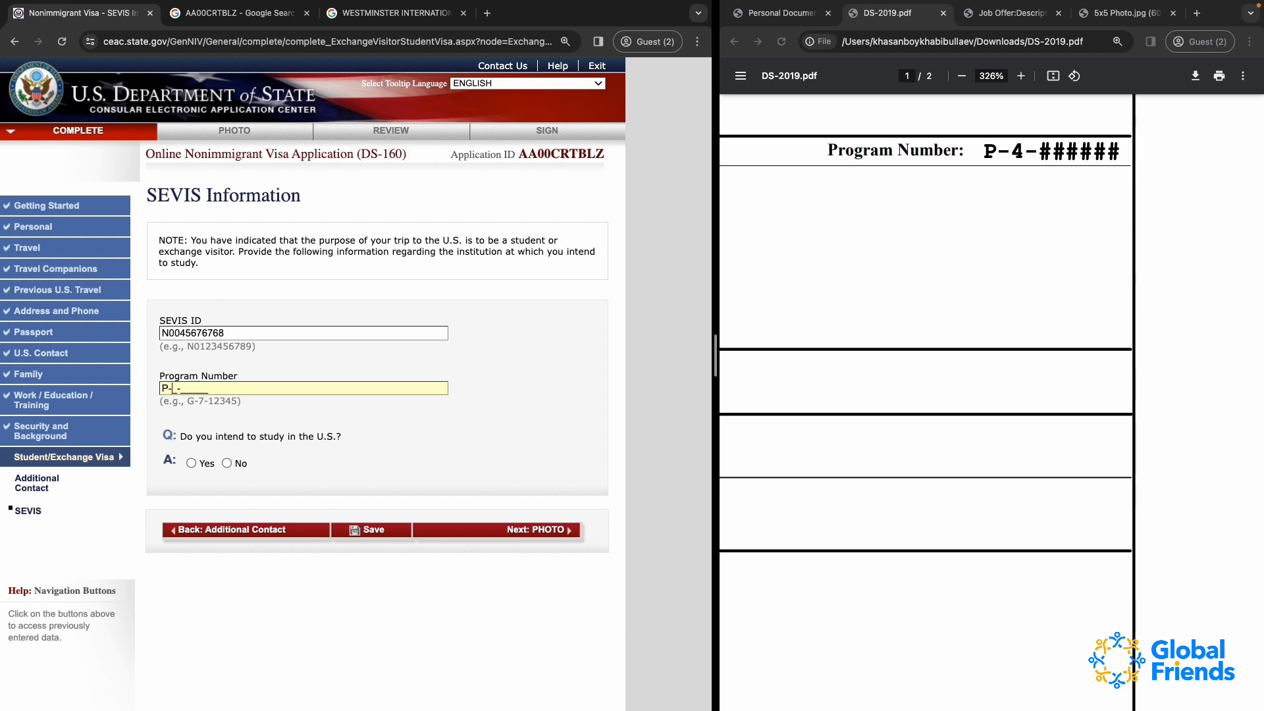
pyautogui.write('4-12345')
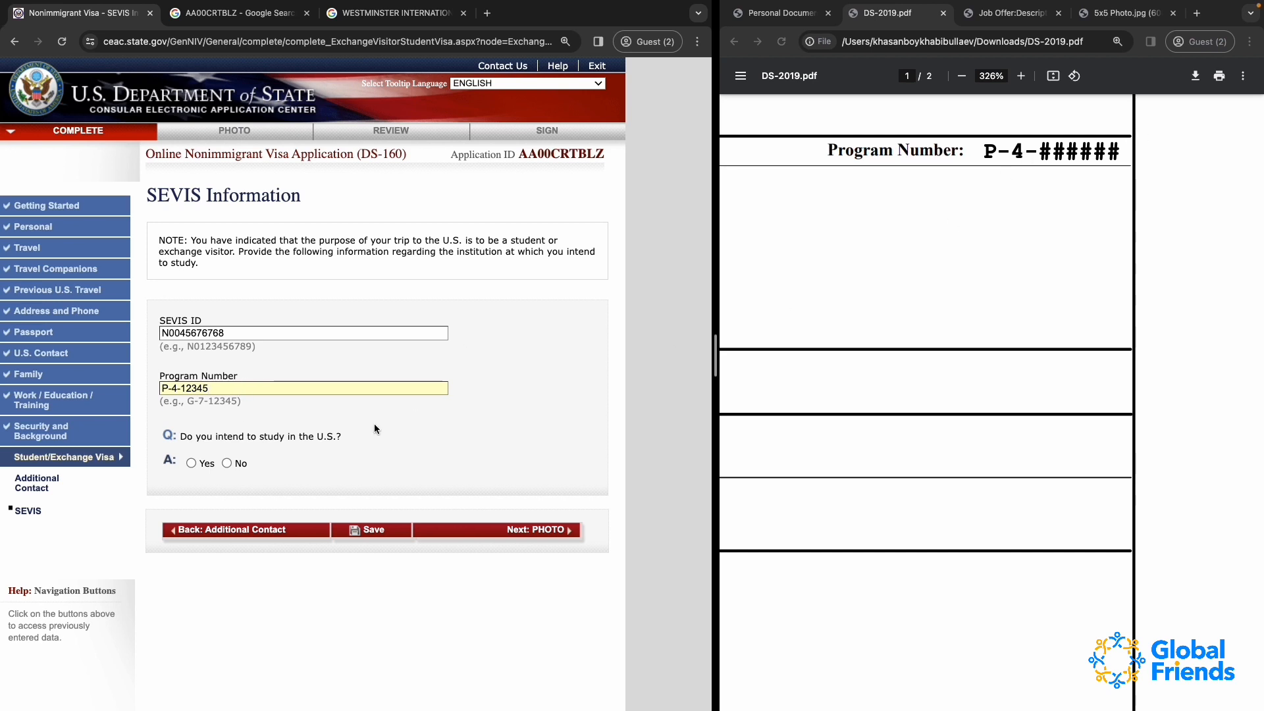
# Answer No to intending to study in the U.S. and continue to the photo section
pyautogui.scroll(-2, 220, 409)
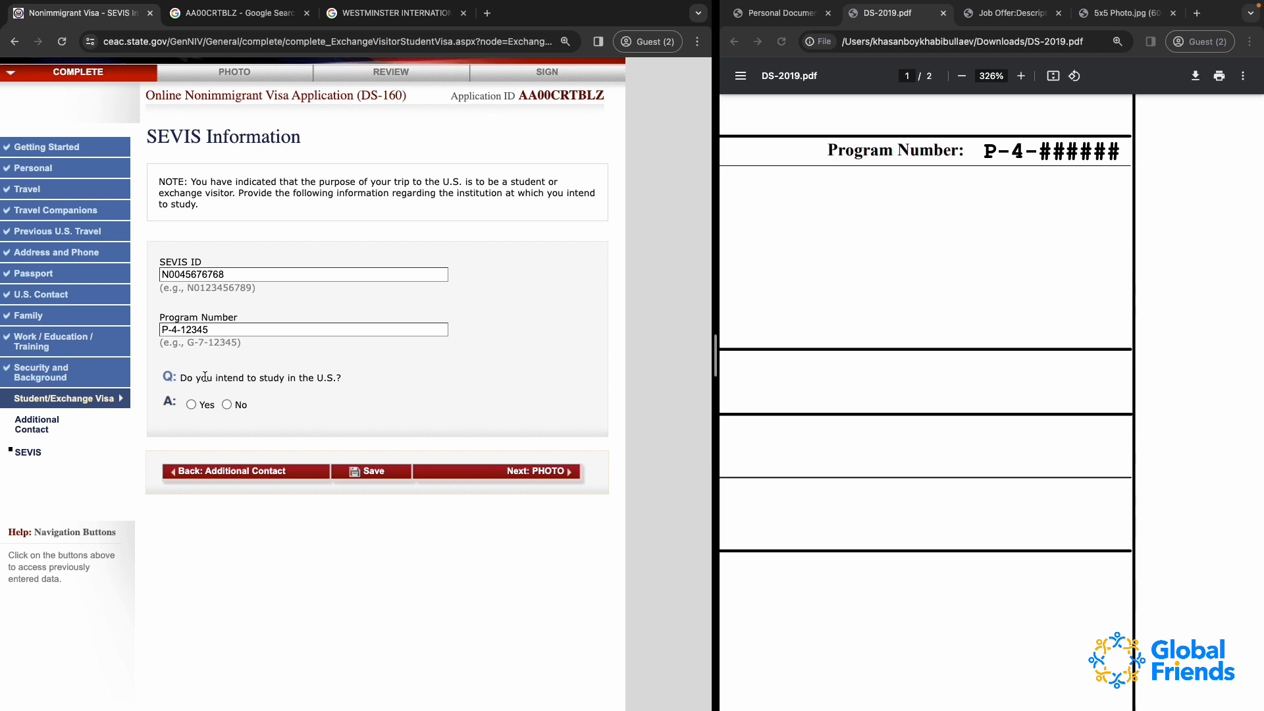
pyautogui.scroll(2, 226, 404)
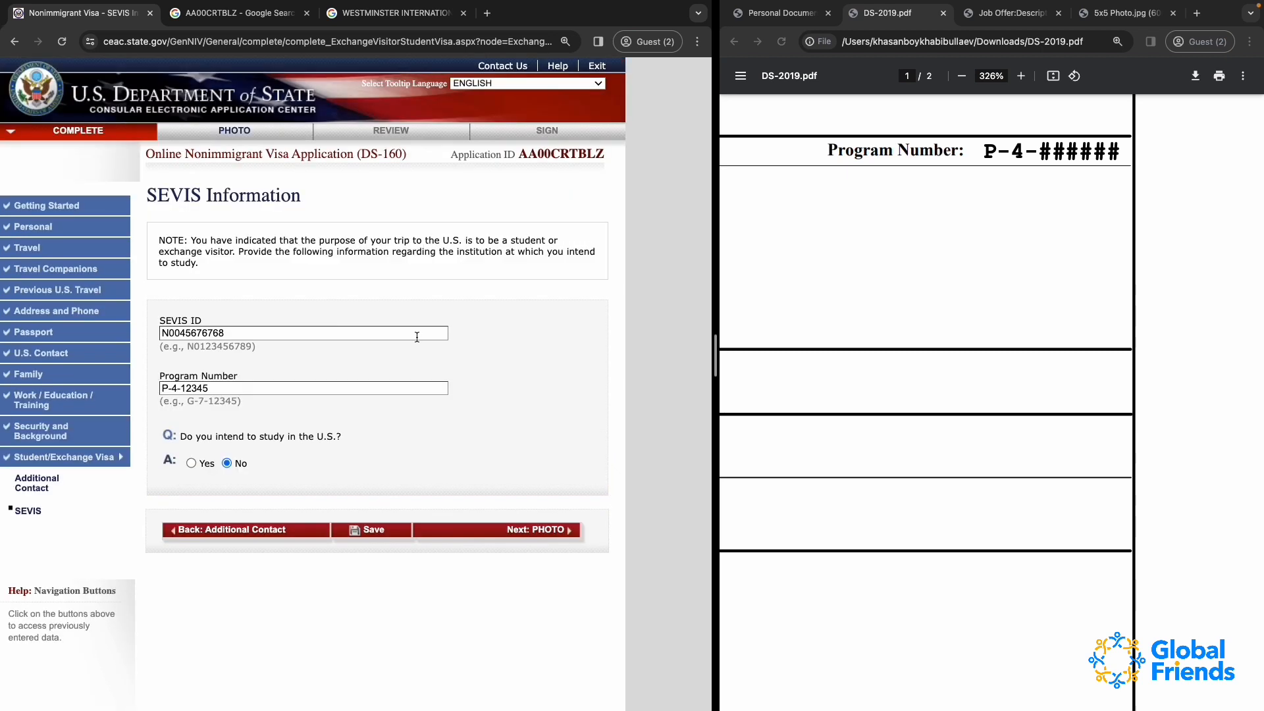
pyautogui.click(517, 532)
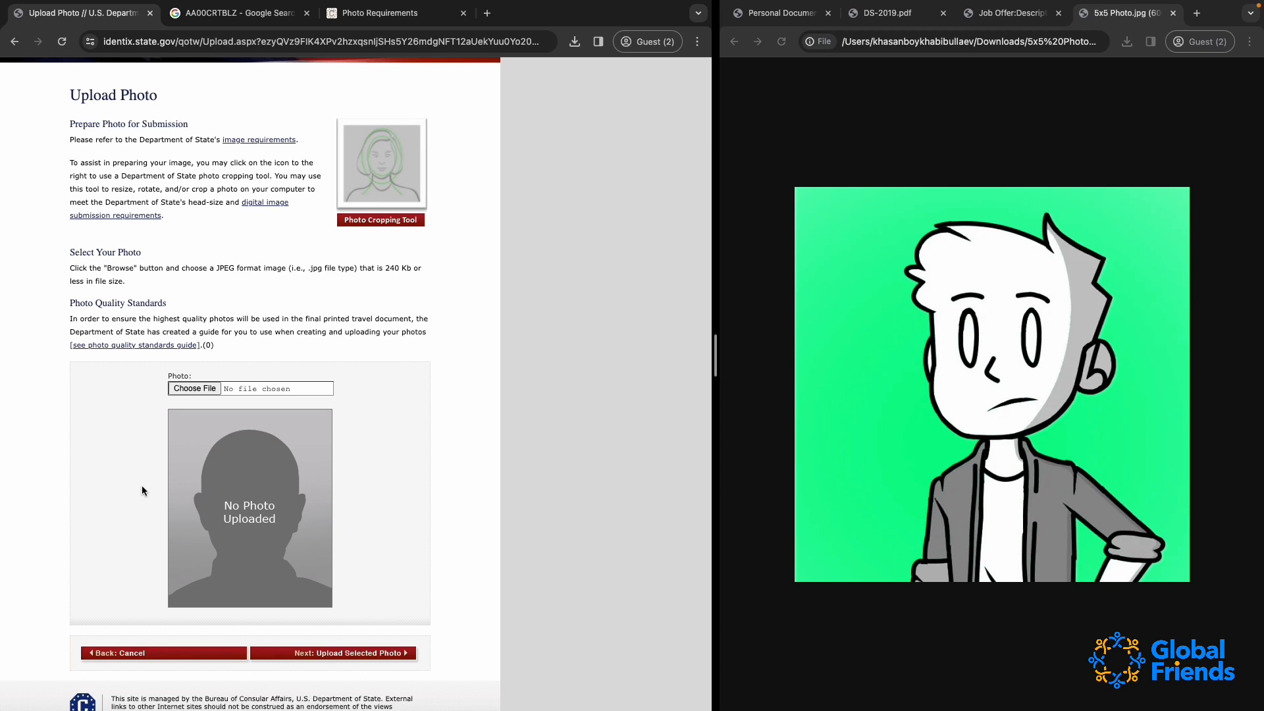
# Try to upload 5x5 Photo.jpg from Downloads as the visa photo
pyautogui.click(194, 389)
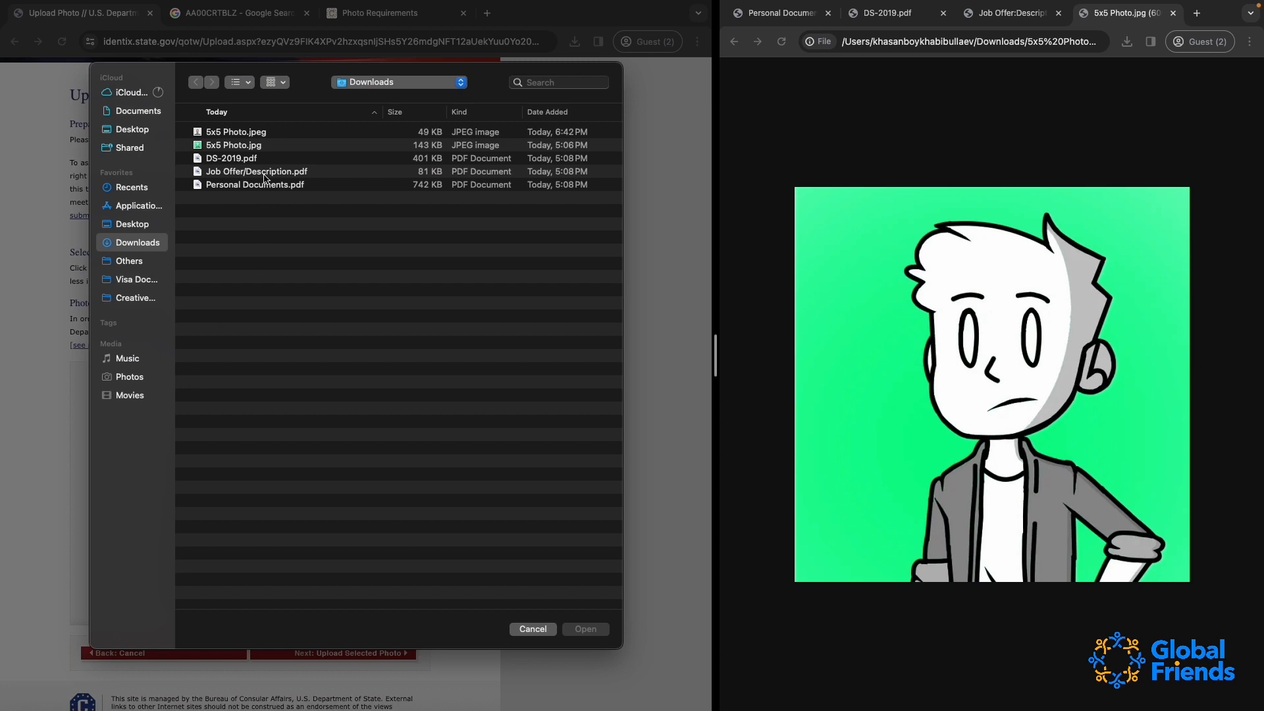
pyautogui.click(230, 147)
pyautogui.doubleClick(229, 147)
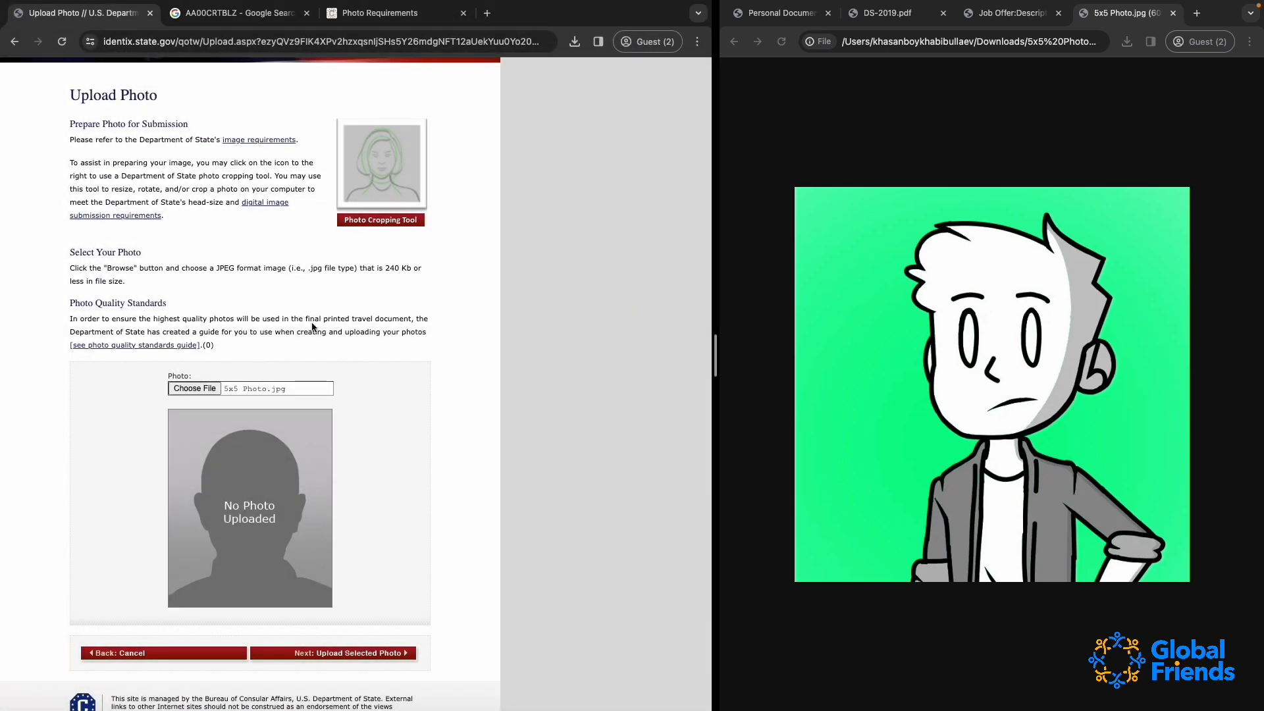
pyautogui.click(316, 656)
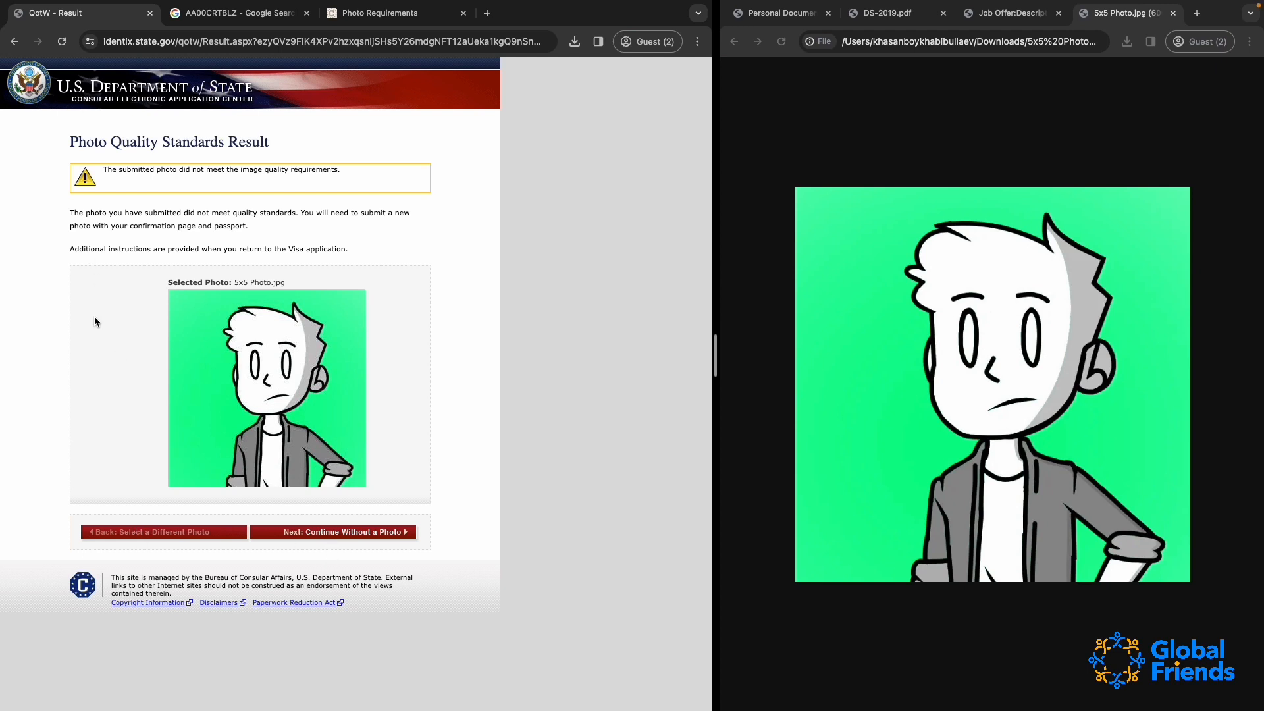
pyautogui.click(13, 43)
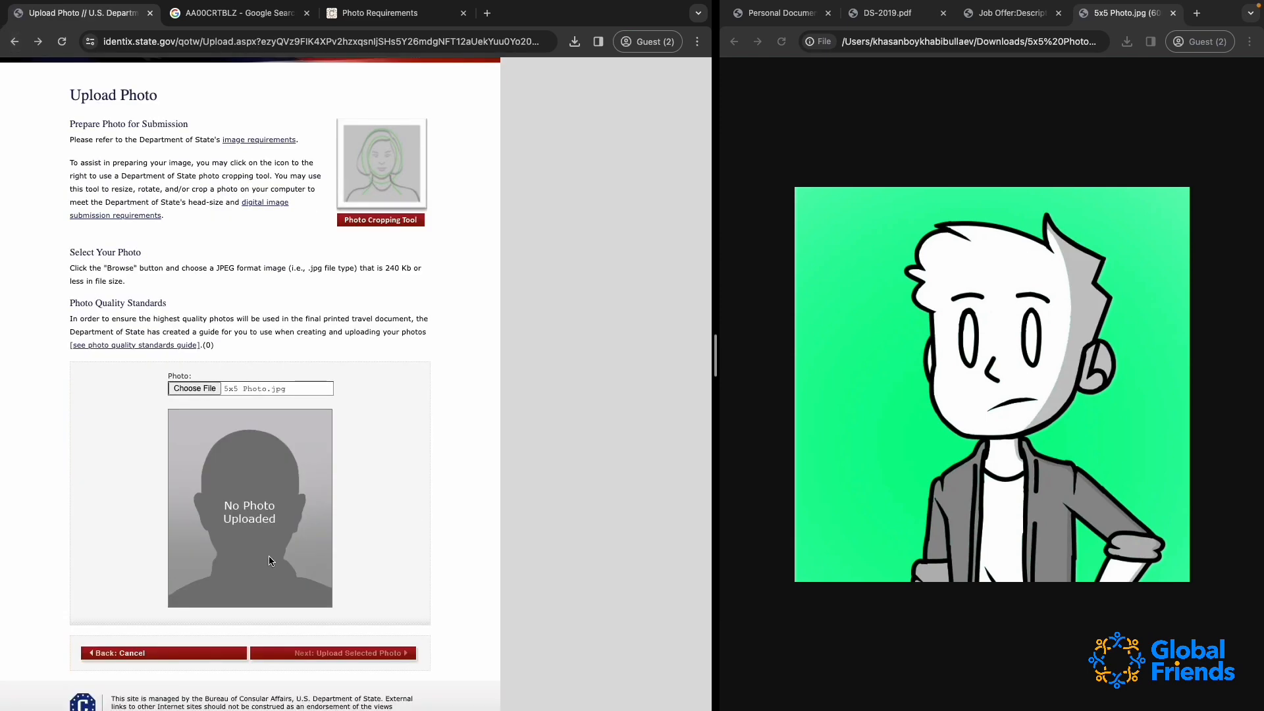
pyautogui.click(212, 390)
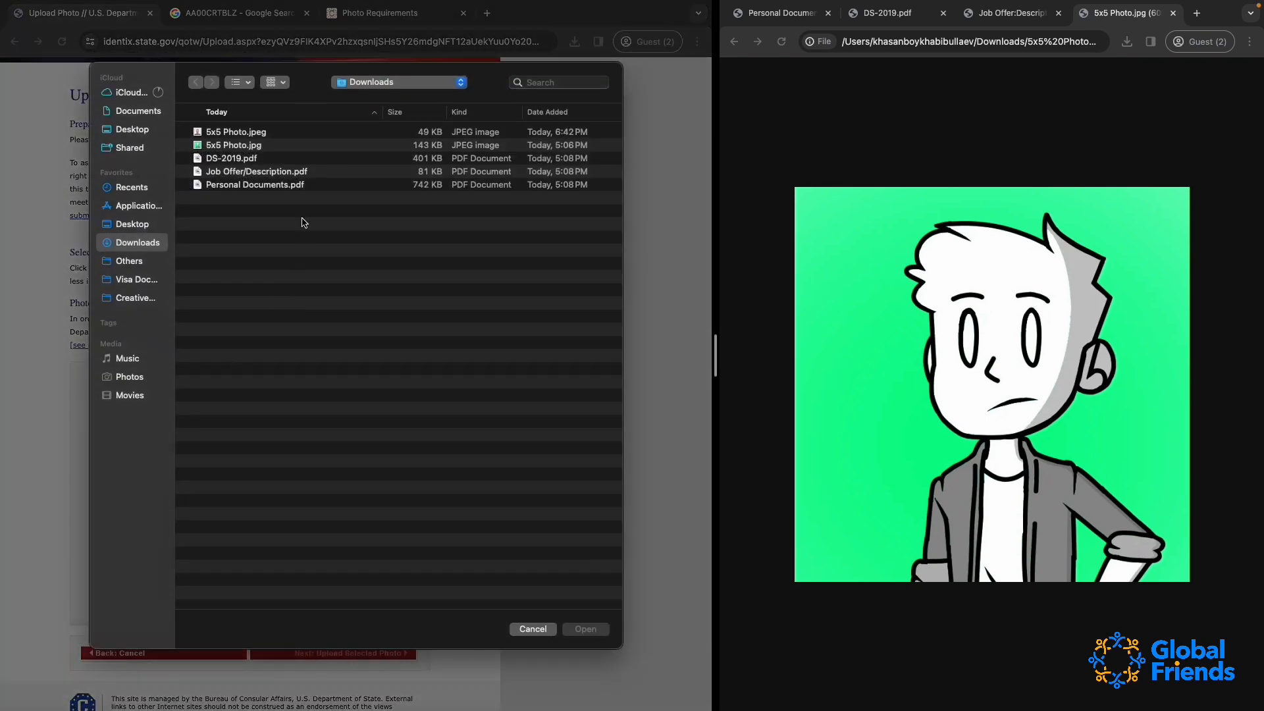
pyautogui.doubleClick(234, 139)
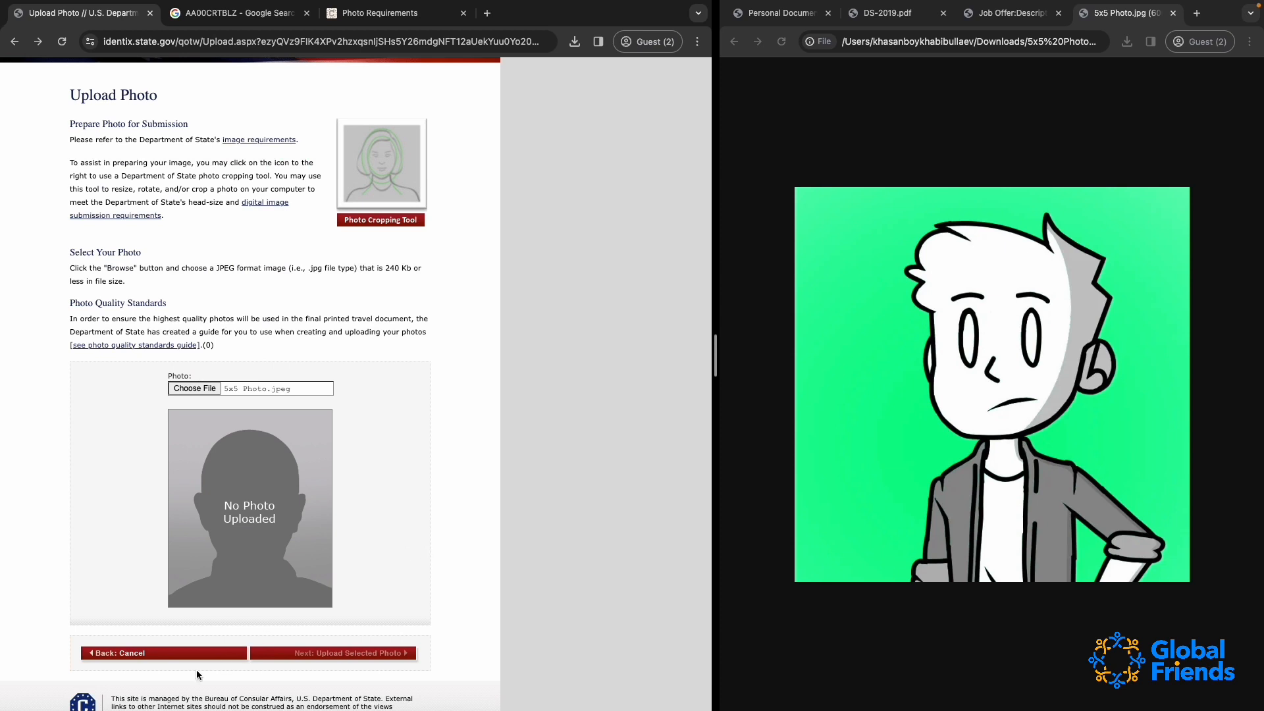
pyautogui.click(122, 659)
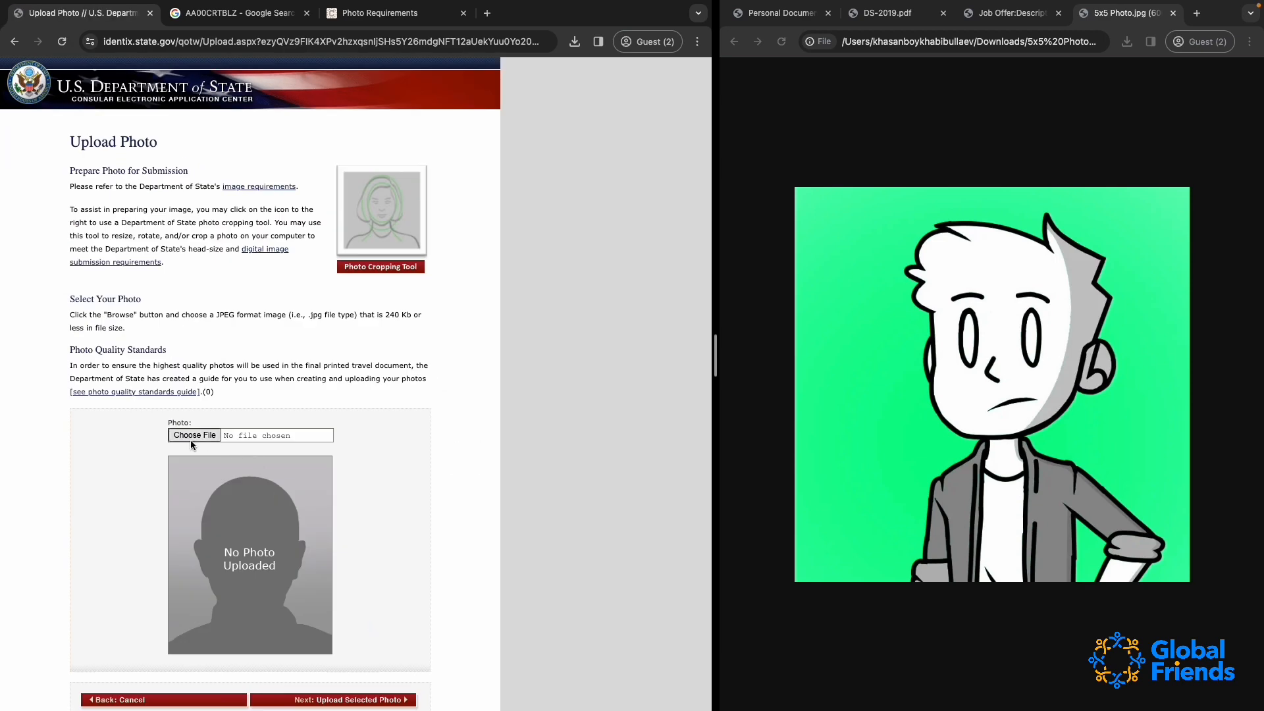
# Upload 5x5 Photo.jpeg from Downloads as the visa photo and continue with it to the Confirm Photo page
pyautogui.click(191, 437)
pyautogui.click(226, 134)
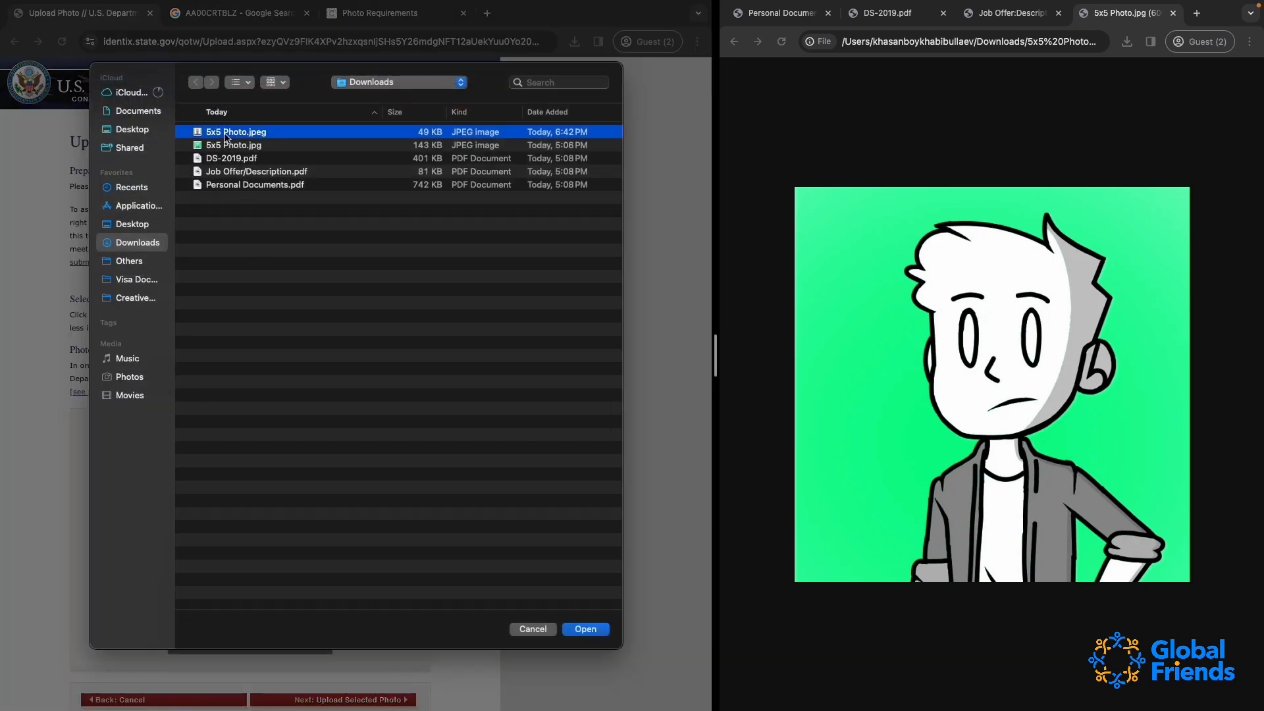
pyautogui.doubleClick(226, 134)
pyautogui.scroll(-1, 289, 642)
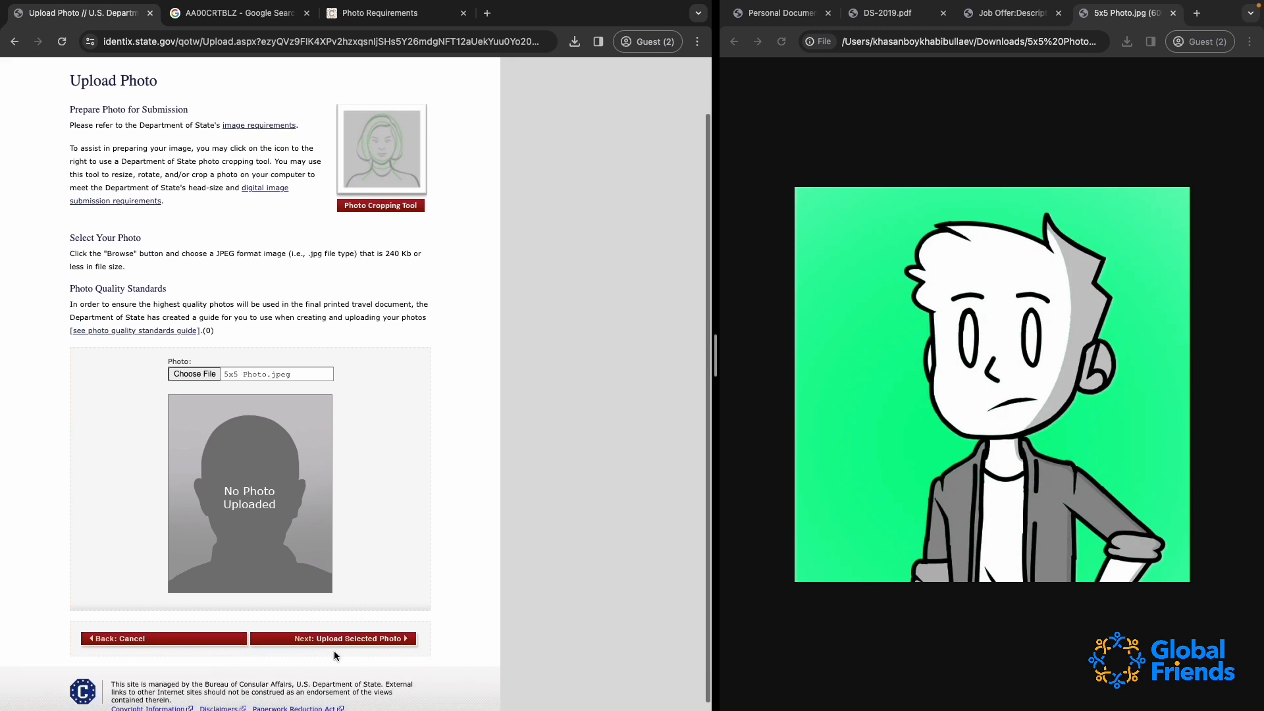
pyautogui.click(334, 642)
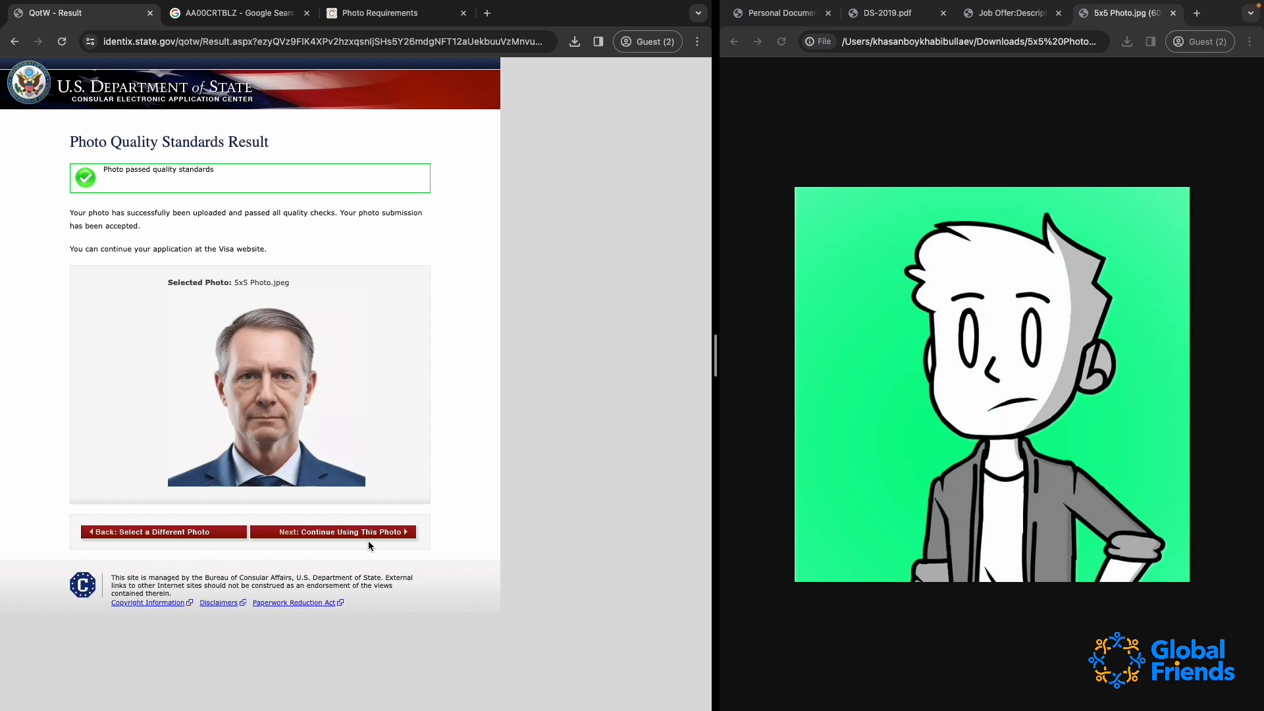
pyautogui.click(349, 534)
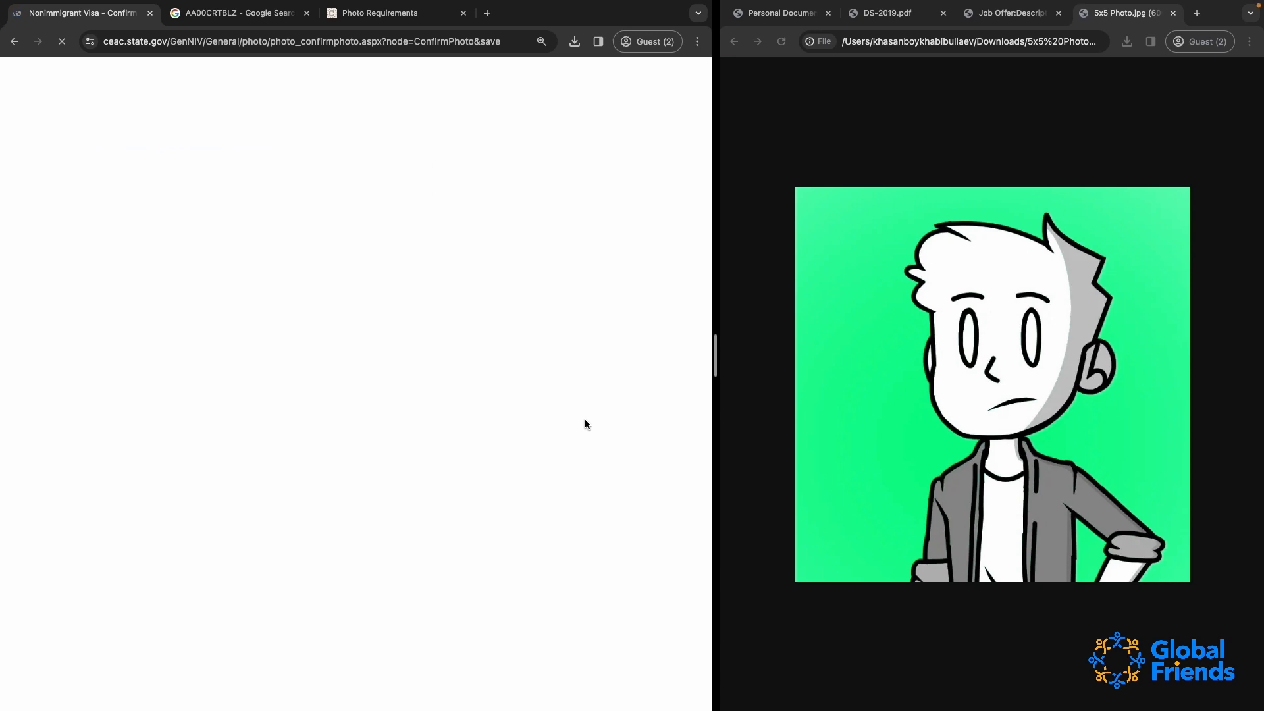
pyautogui.scroll(-3, 585, 418)
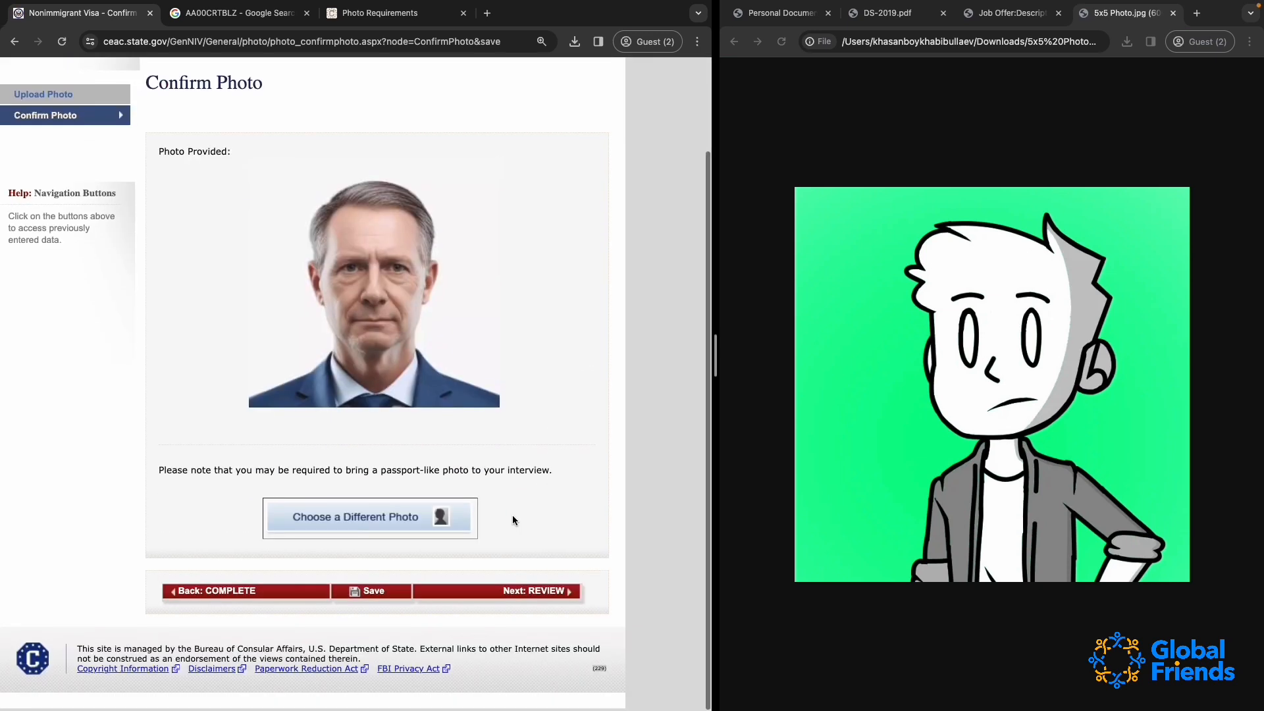
# Accept the confirmed photo, proceed to the Review section and look through the personal, address, phone and social media entries
pyautogui.click(537, 595)
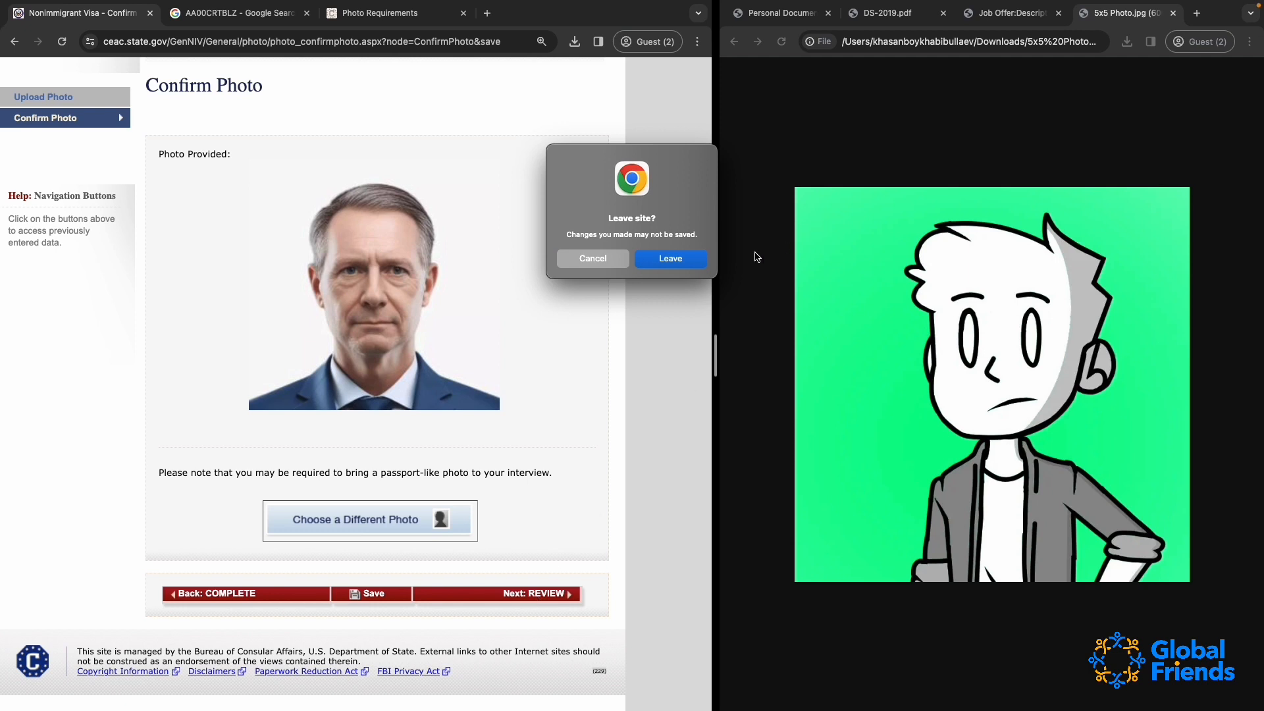
pyautogui.click(662, 262)
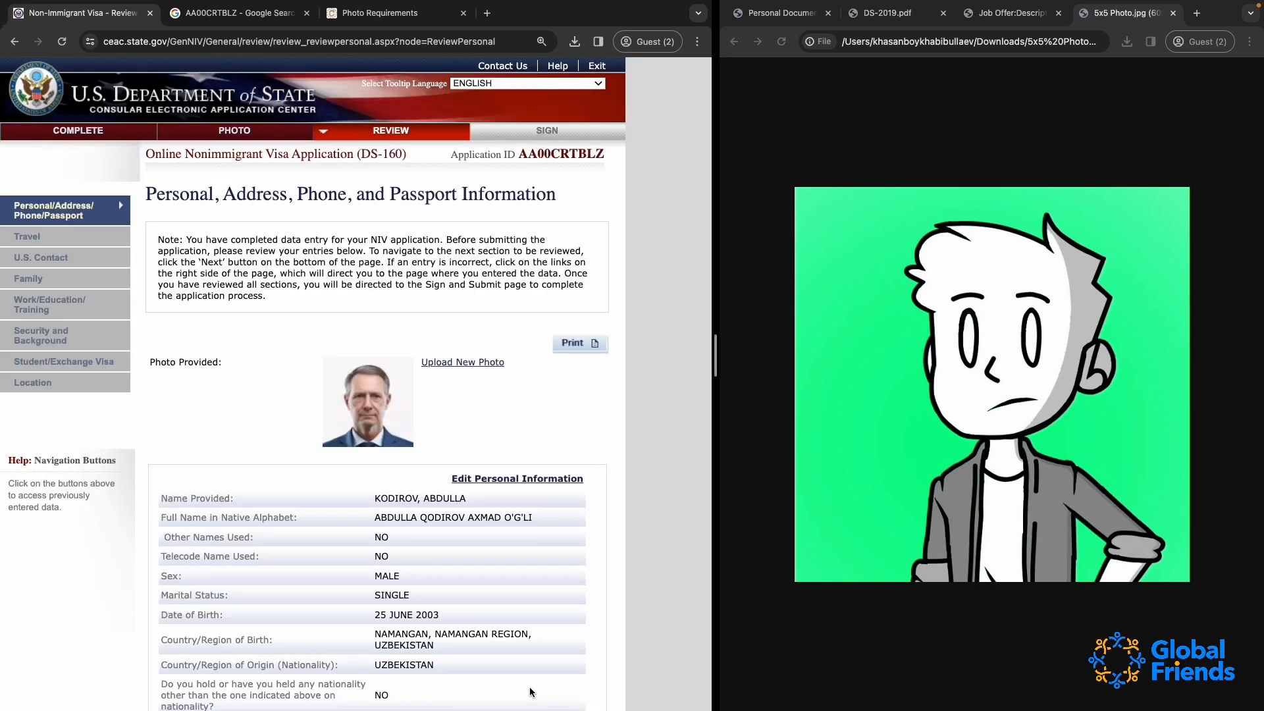
pyautogui.scroll(-3, 468, 555)
pyautogui.scroll(-10, 470, 549)
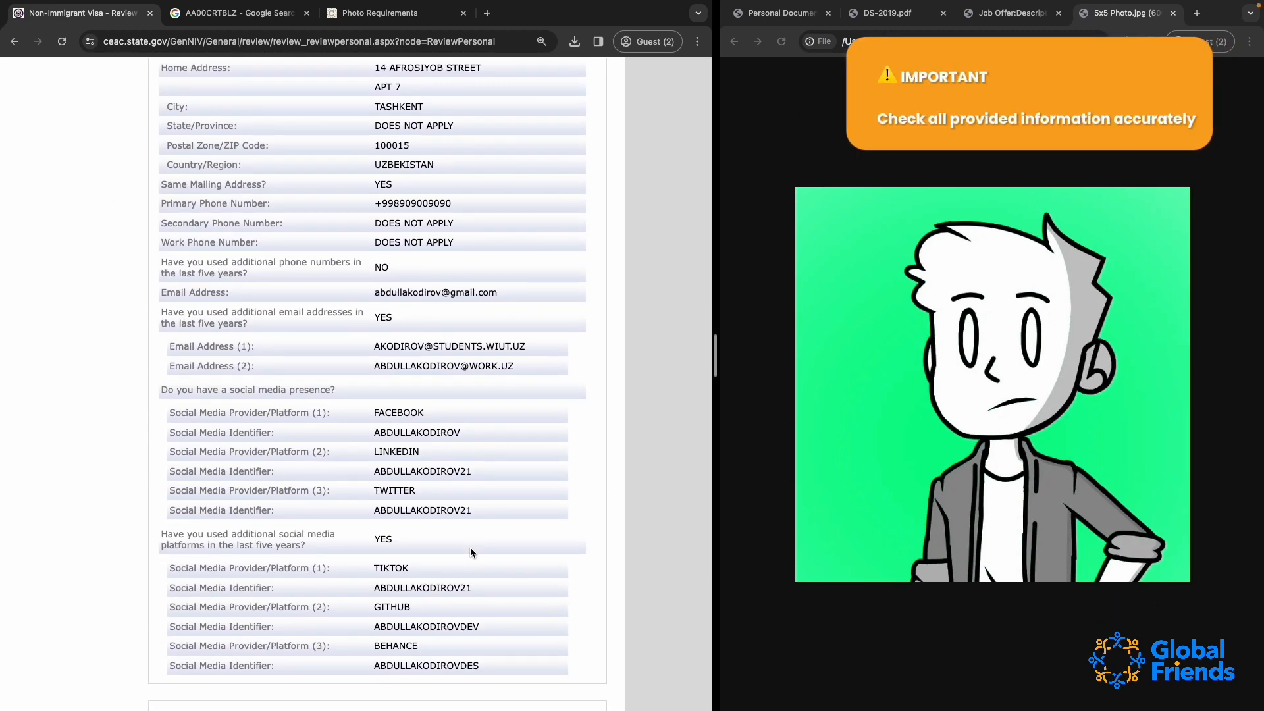
pyautogui.scroll(-3, 470, 552)
pyautogui.scroll(15, 470, 552)
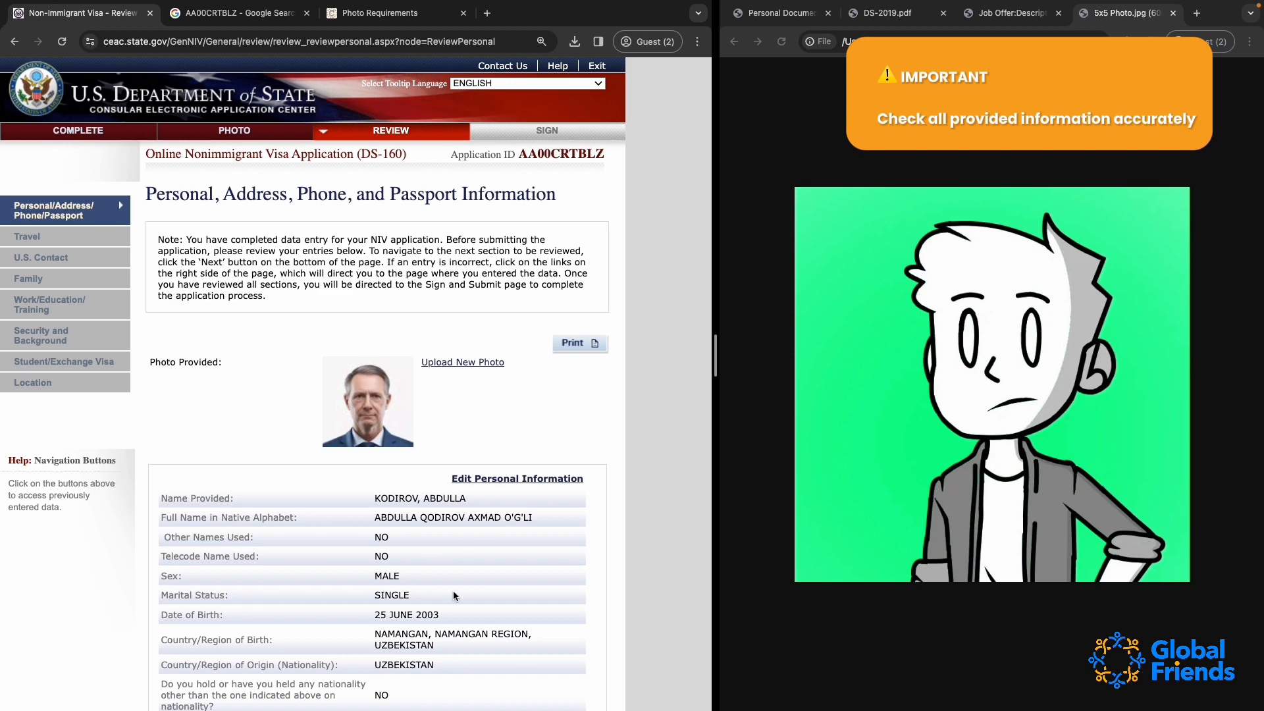
pyautogui.scroll(-5, 453, 595)
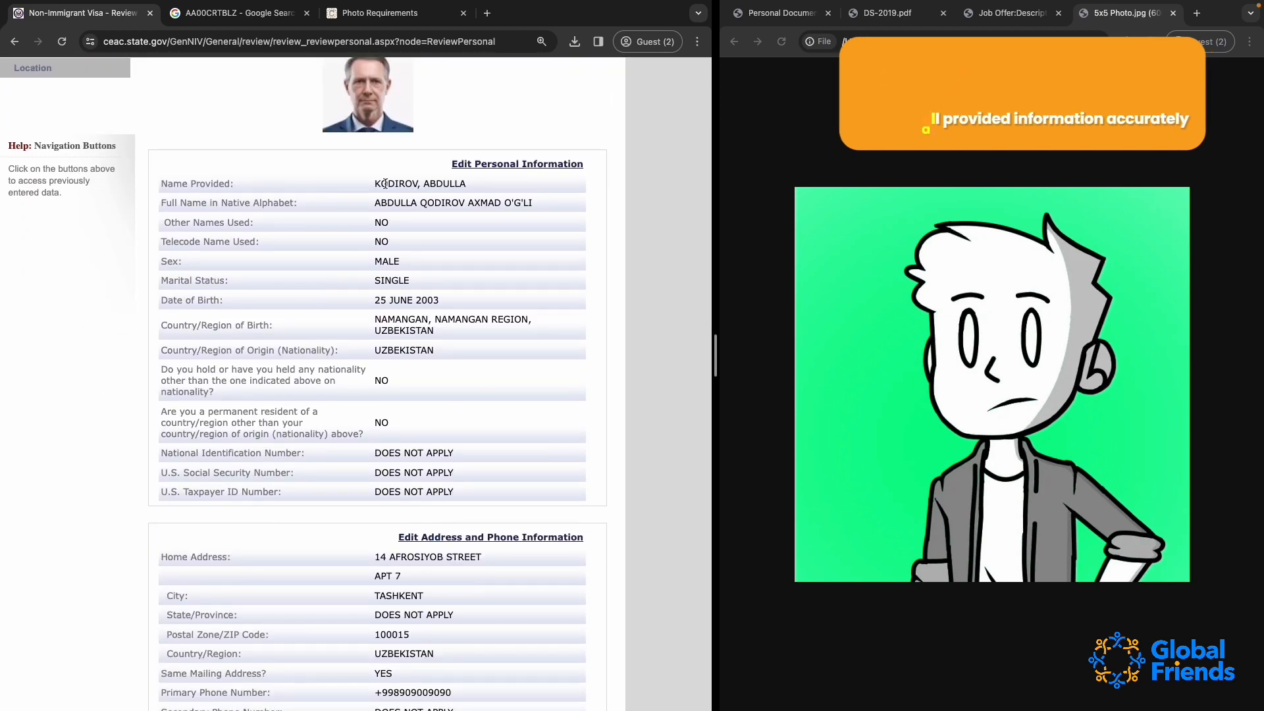
# Check the applicant's provided name and full name in native alphabet, and continue to the Travel review
pyautogui.moveTo(371, 184); pyautogui.dragTo(513, 185)
pyautogui.scroll(-2, 398, 292)
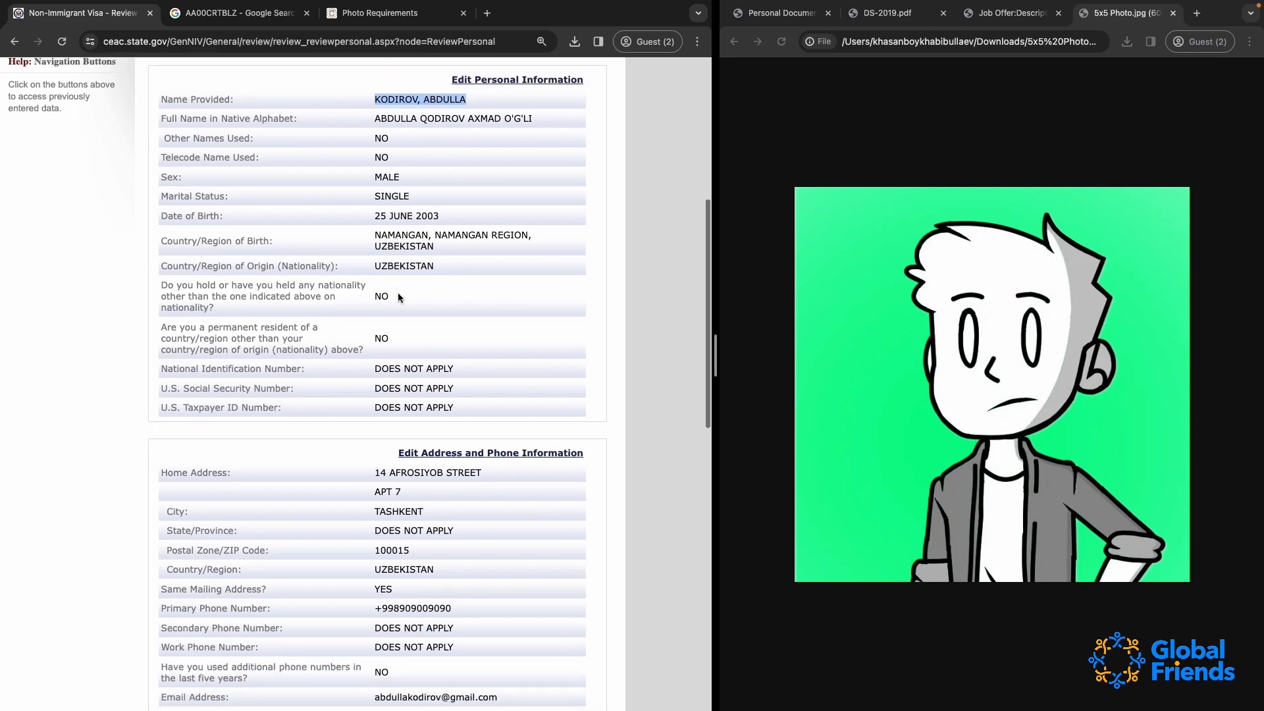
pyautogui.scroll(6, 398, 292)
pyautogui.moveTo(371, 517); pyautogui.dragTo(543, 516)
pyautogui.scroll(-20, 542, 517)
pyautogui.scroll(20, 543, 522)
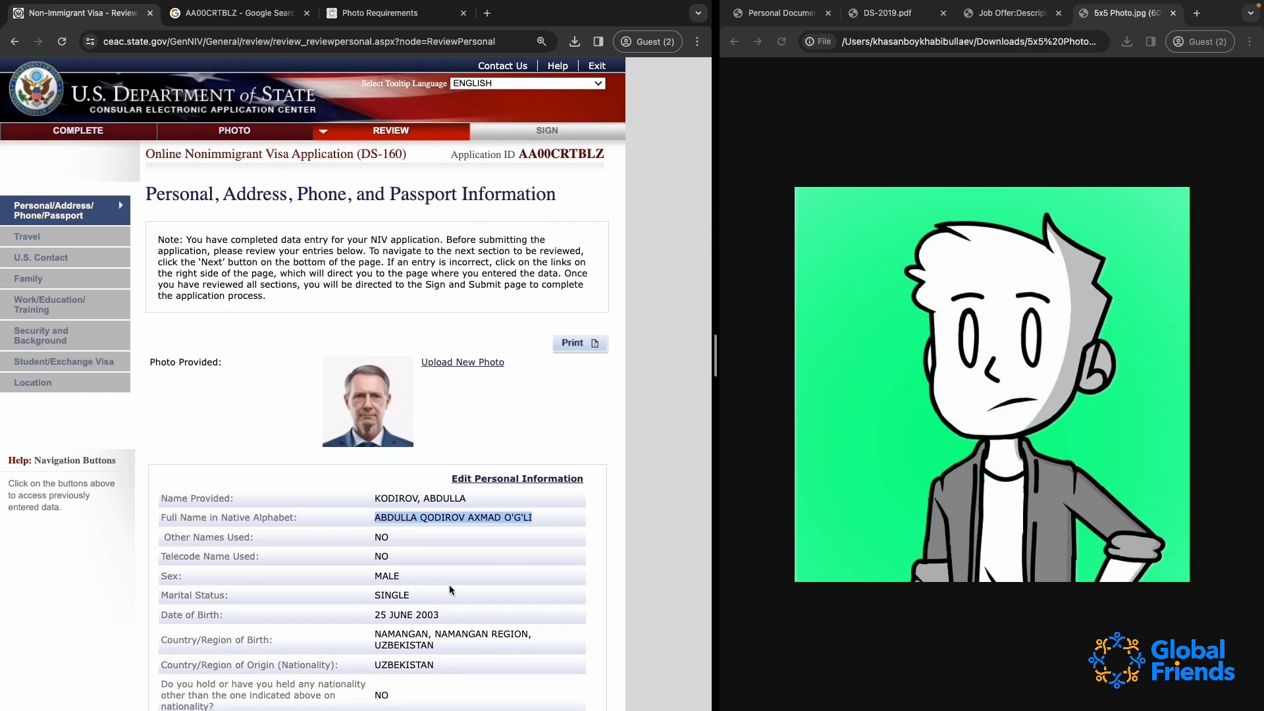
pyautogui.scroll(-15, 449, 584)
pyautogui.click(544, 594)
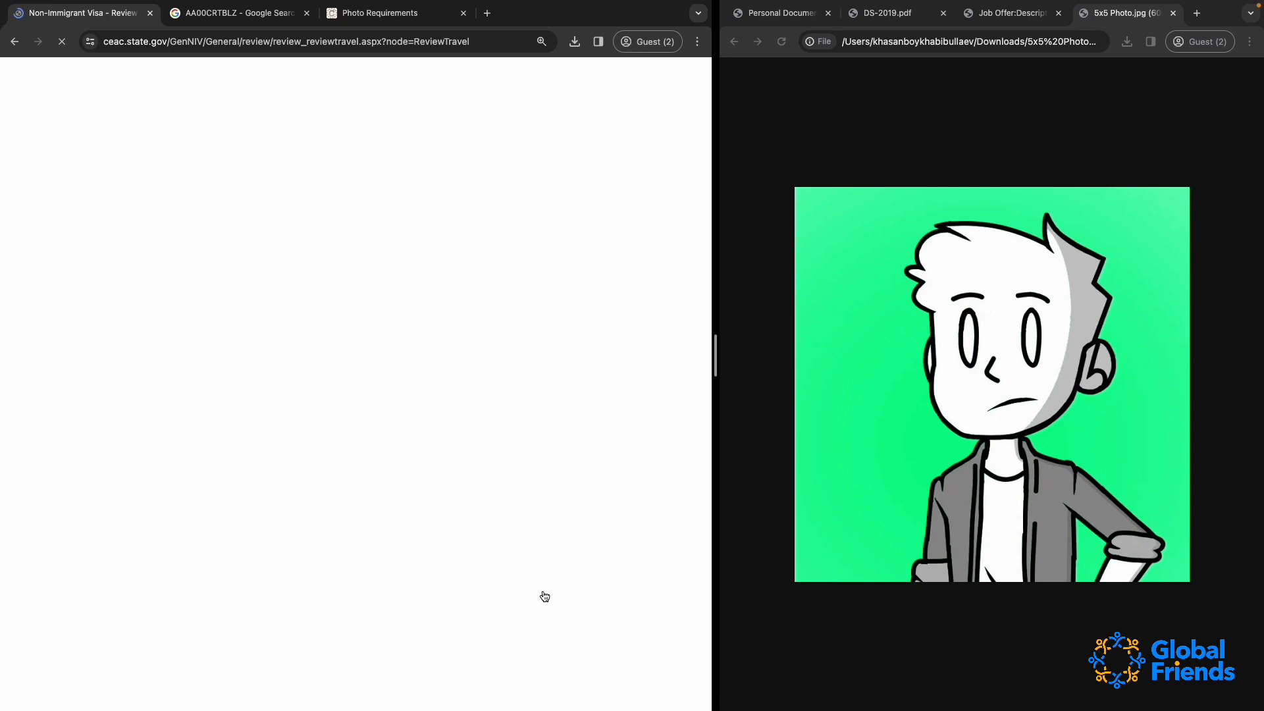
# Go through the Travel, U.S. Contact and Family reviews and continue to Work/Education/Training
pyautogui.scroll(-15, 545, 596)
pyautogui.click(523, 574)
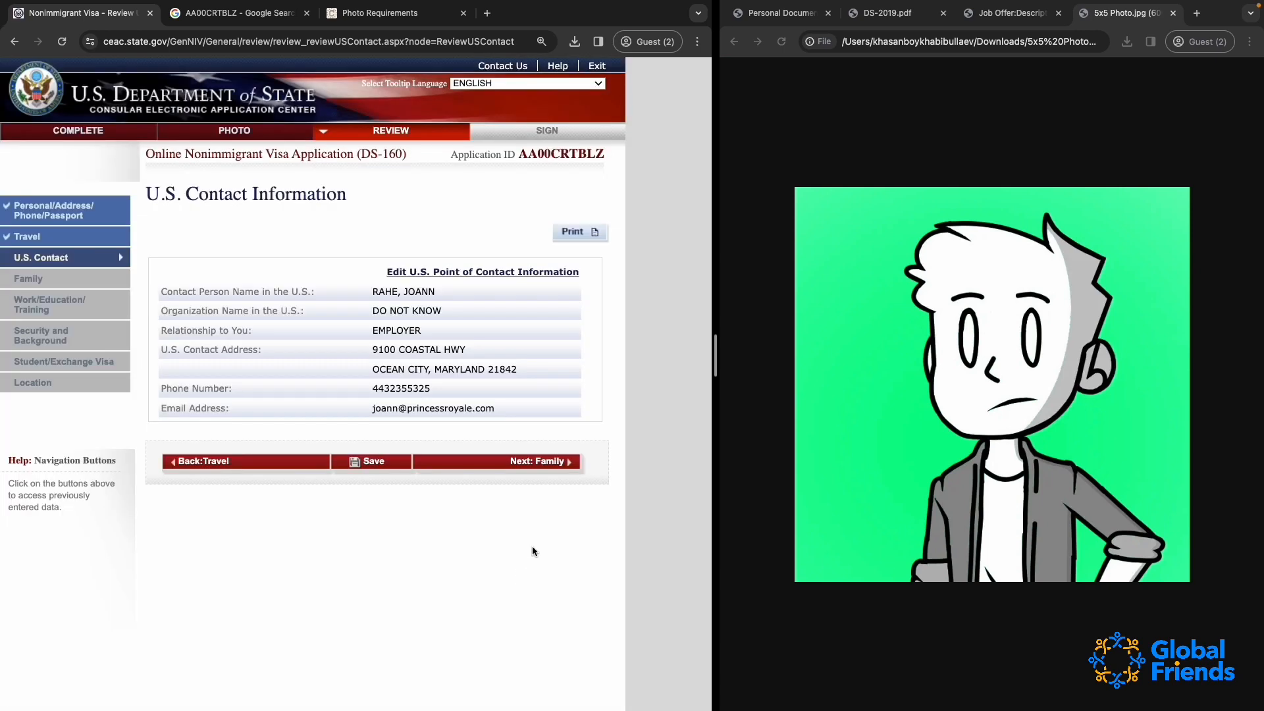
pyautogui.click(526, 463)
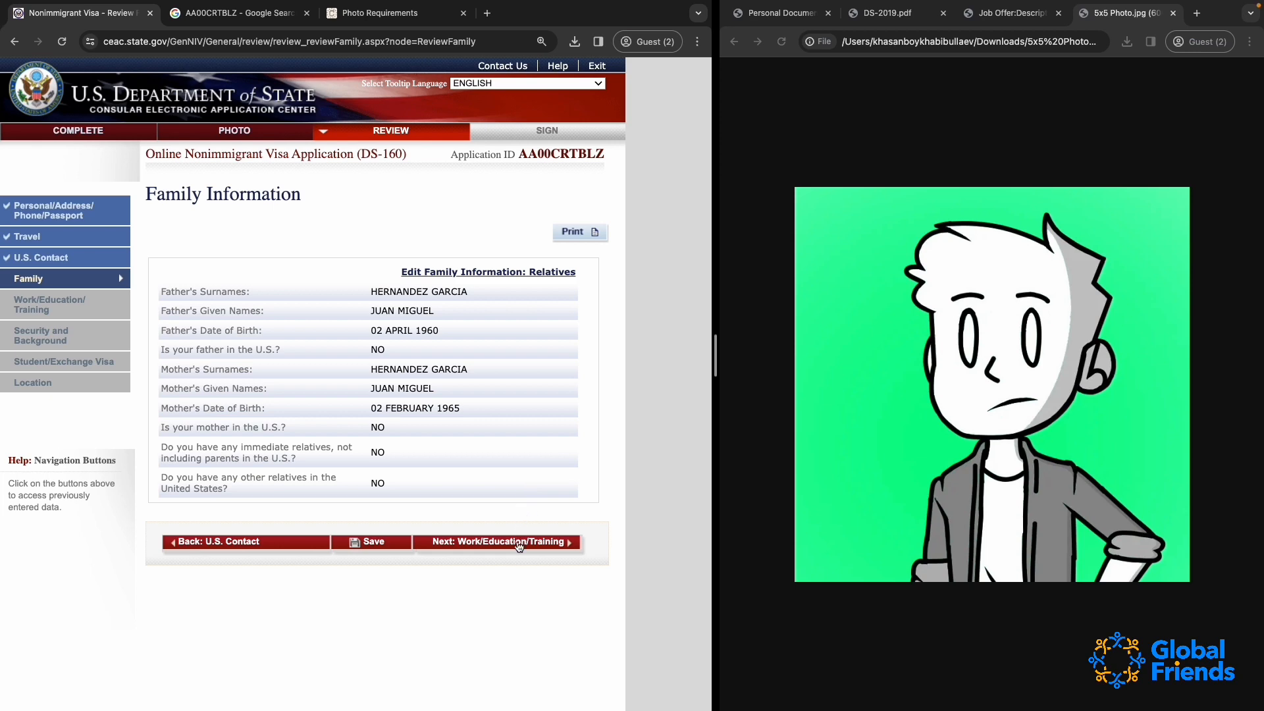
pyautogui.click(520, 546)
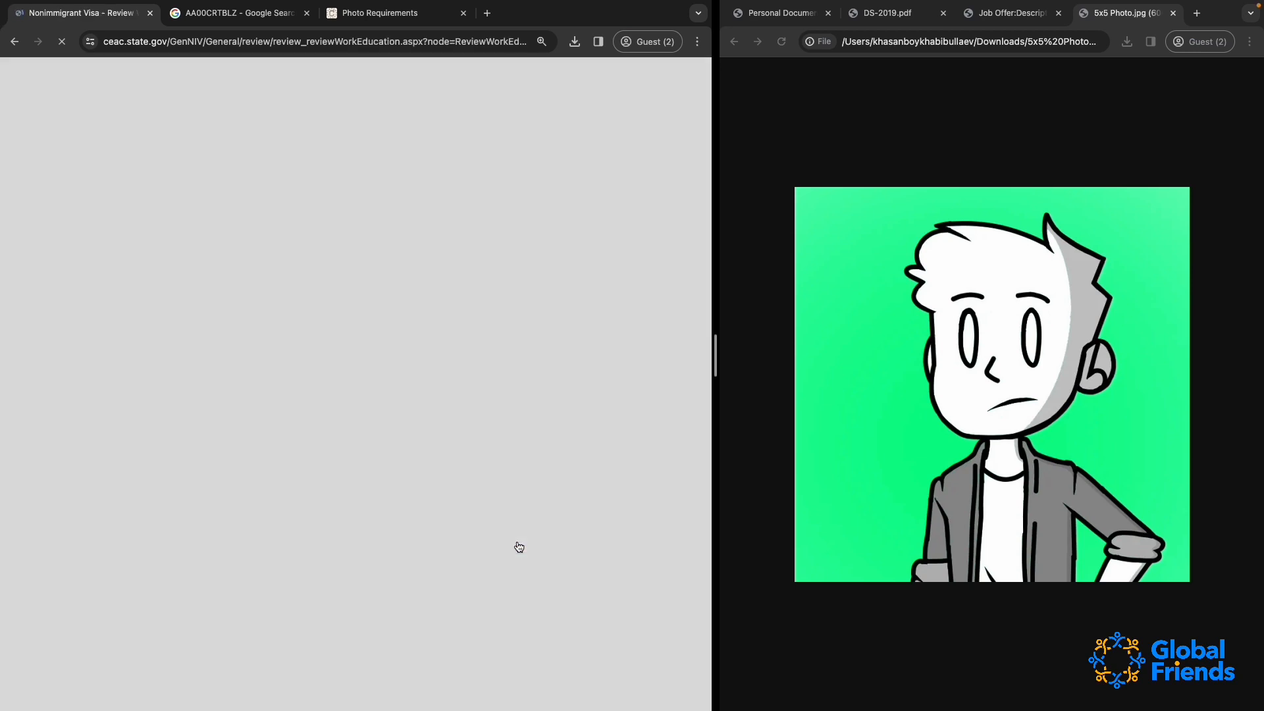
# Go through the Work/Education/Training and Security and Background reviews and continue to Student/Exchange Visa
pyautogui.scroll(-10, 519, 546)
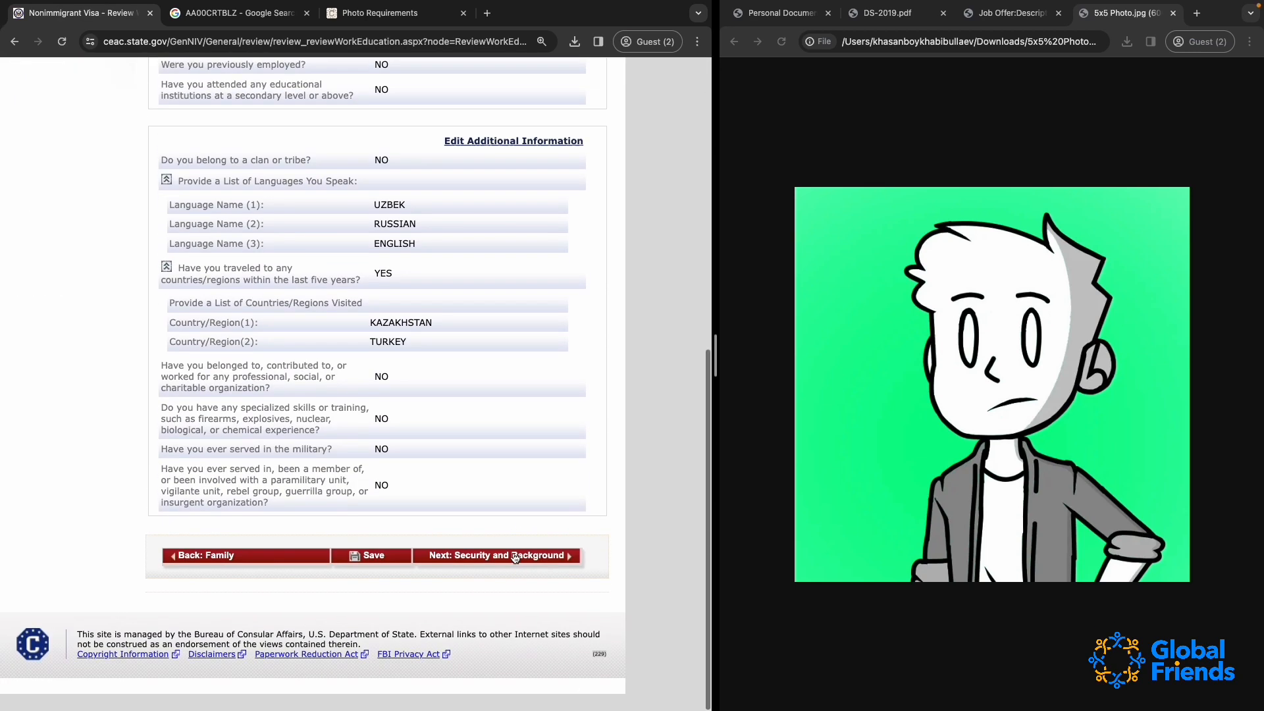
pyautogui.click(502, 576)
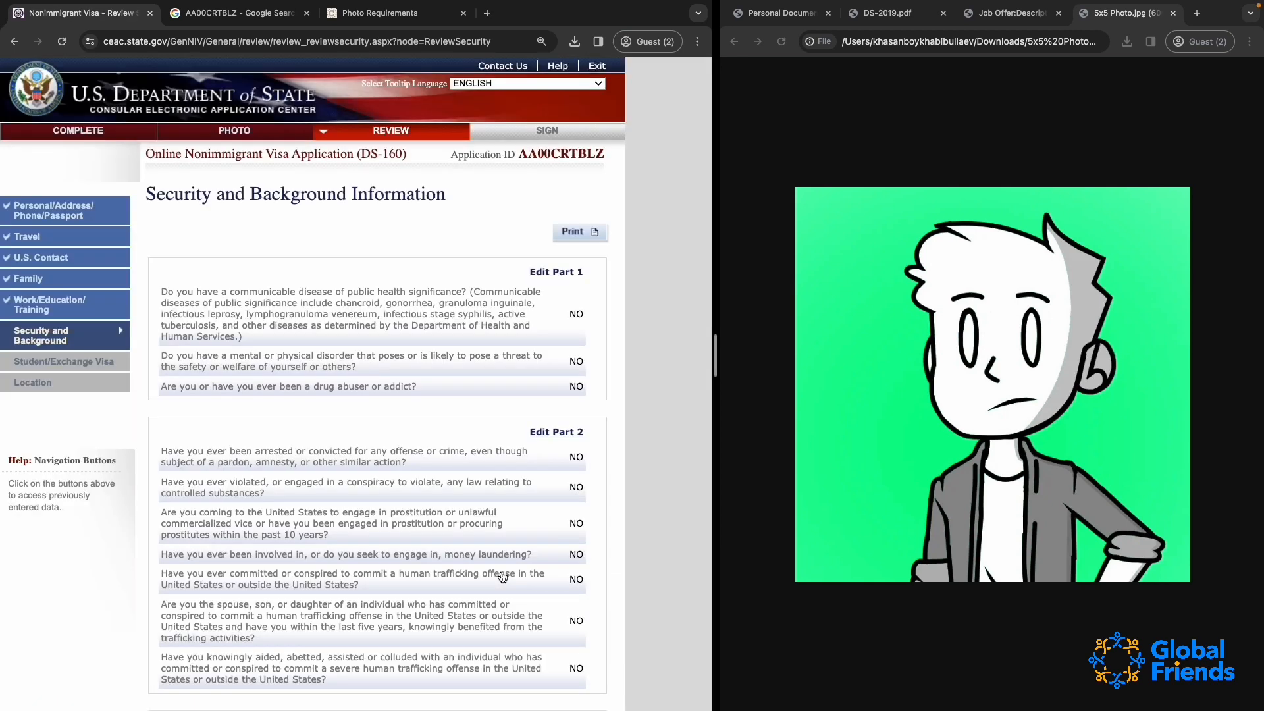
pyautogui.scroll(-10, 502, 577)
pyautogui.click(501, 574)
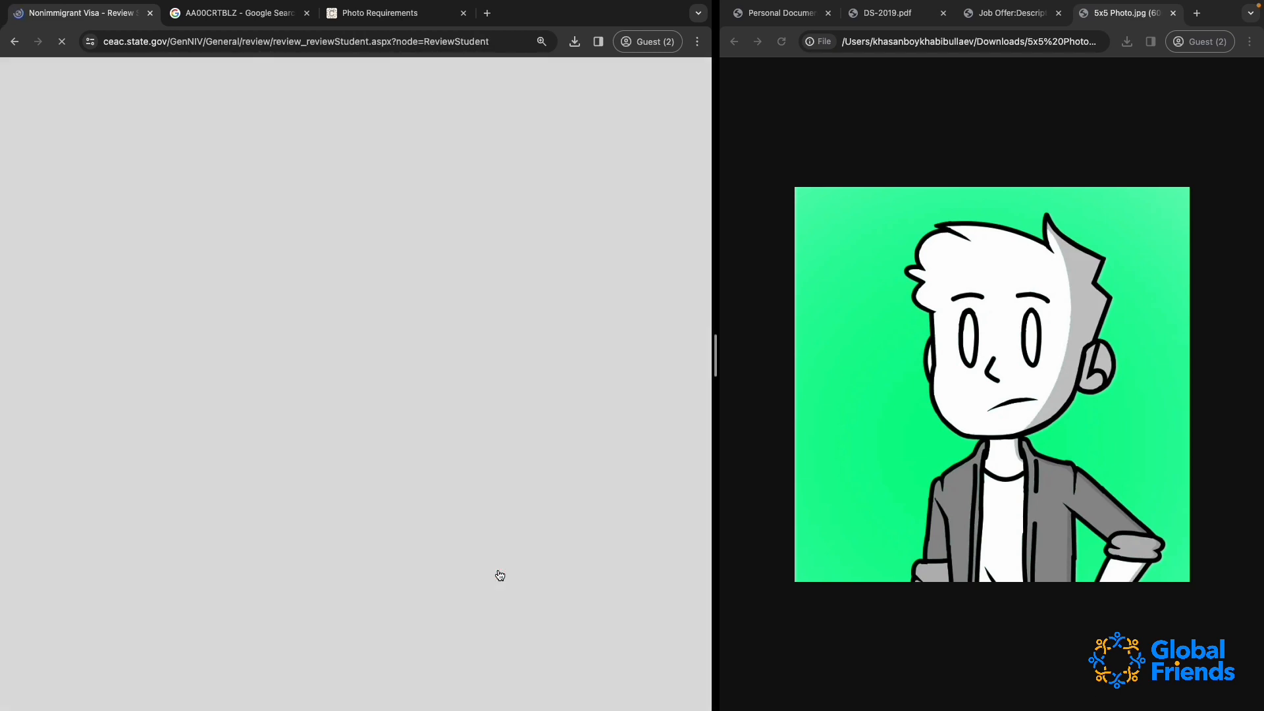
# Go through the Student/Exchange Visa and Location reviews and proceed to Sign and Submit
pyautogui.scroll(-5, 500, 575)
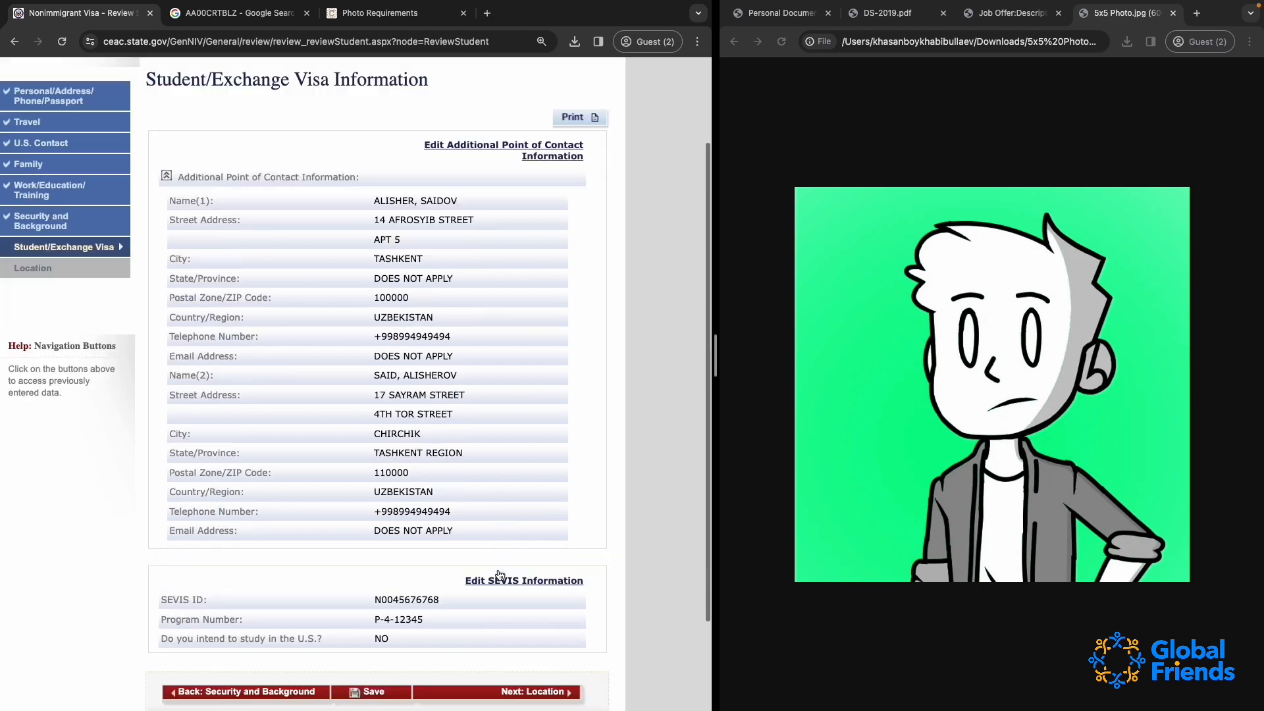
pyautogui.click(520, 576)
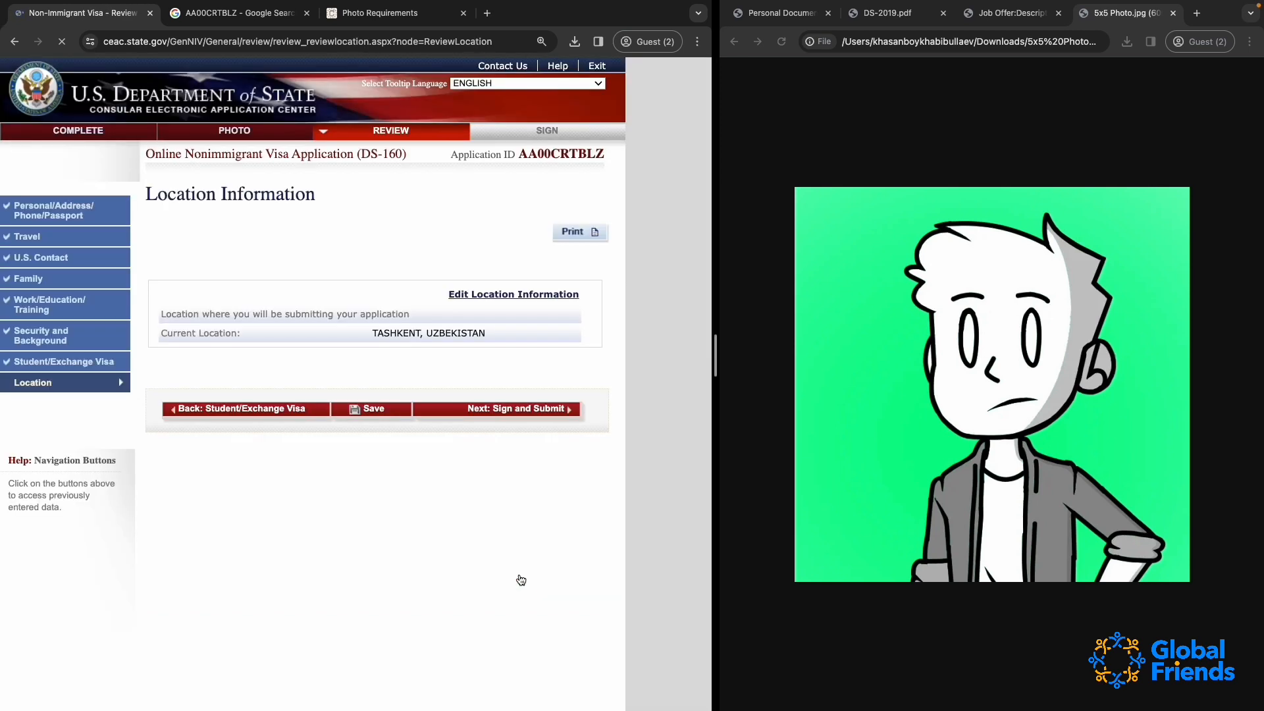
pyautogui.click(504, 410)
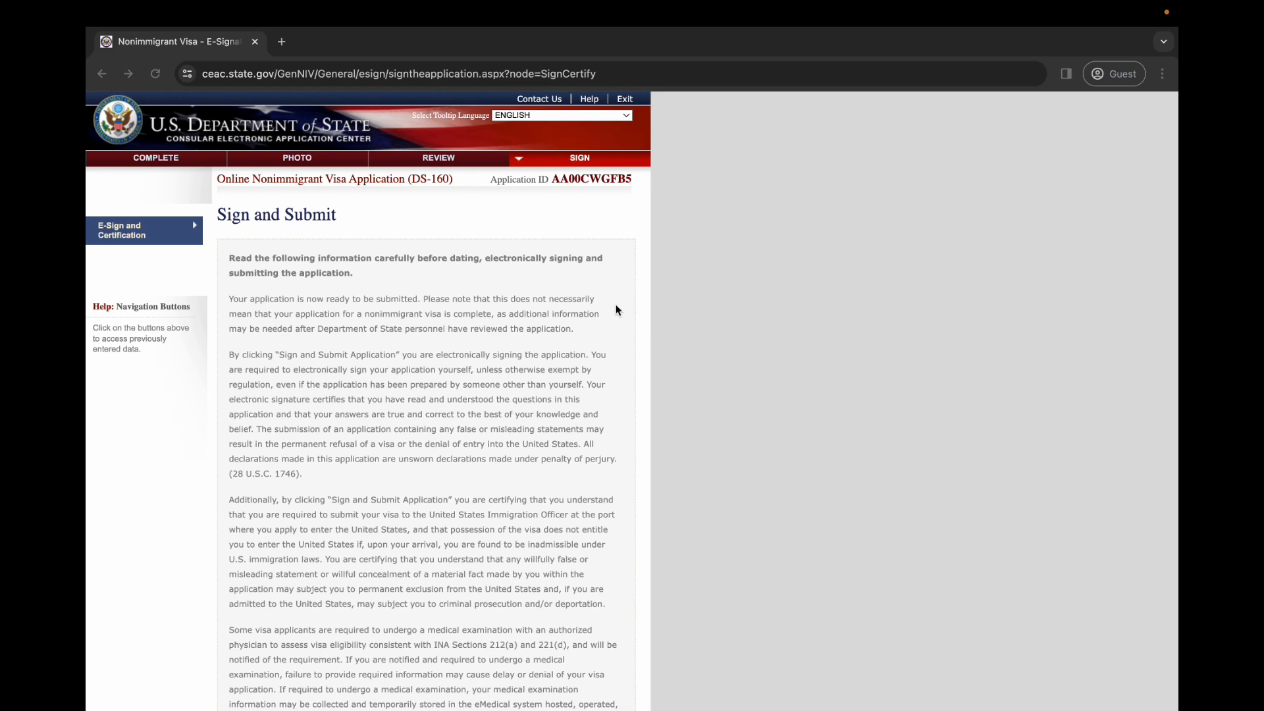
# Examine the Sign and Submit page's certification text, trafficking pamphlet confirmation, preparer question and e-signature fields
pyautogui.scroll(-10, 470, 362)
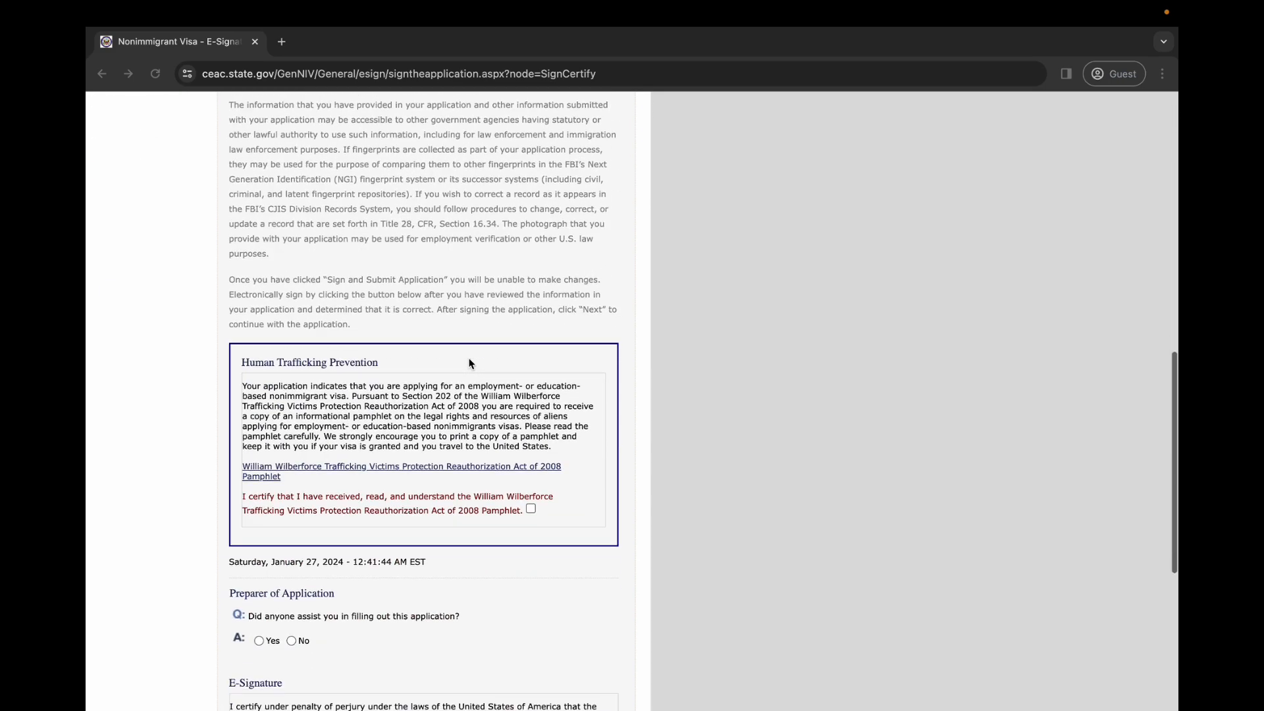
pyautogui.scroll(-4, 469, 362)
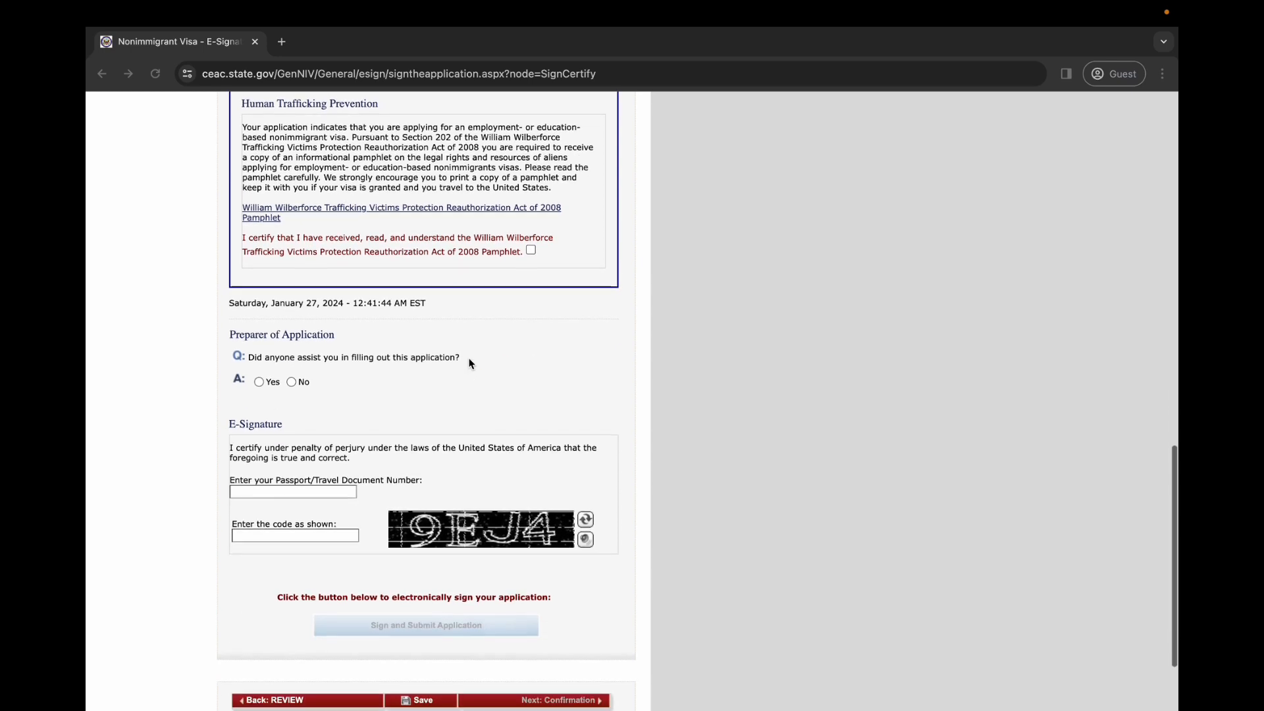
pyautogui.scroll(1, 501, 366)
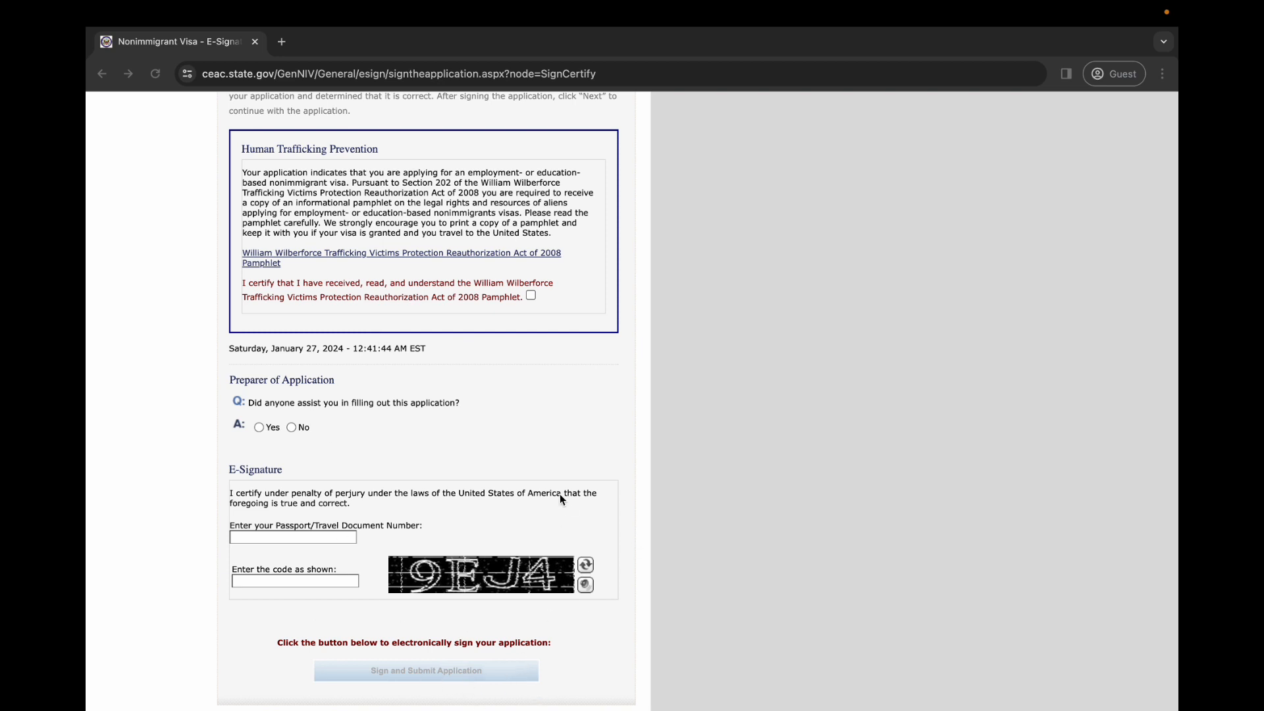
pyautogui.scroll(15, 561, 499)
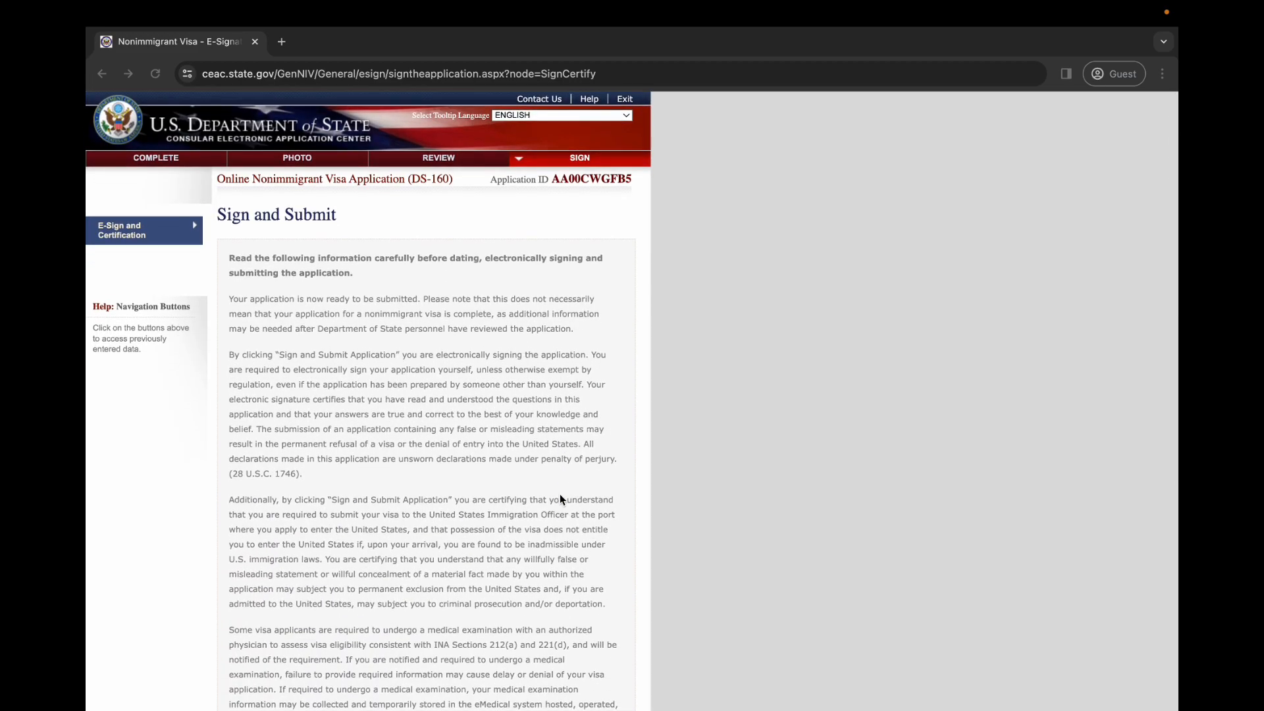
pyautogui.scroll(-20, 560, 499)
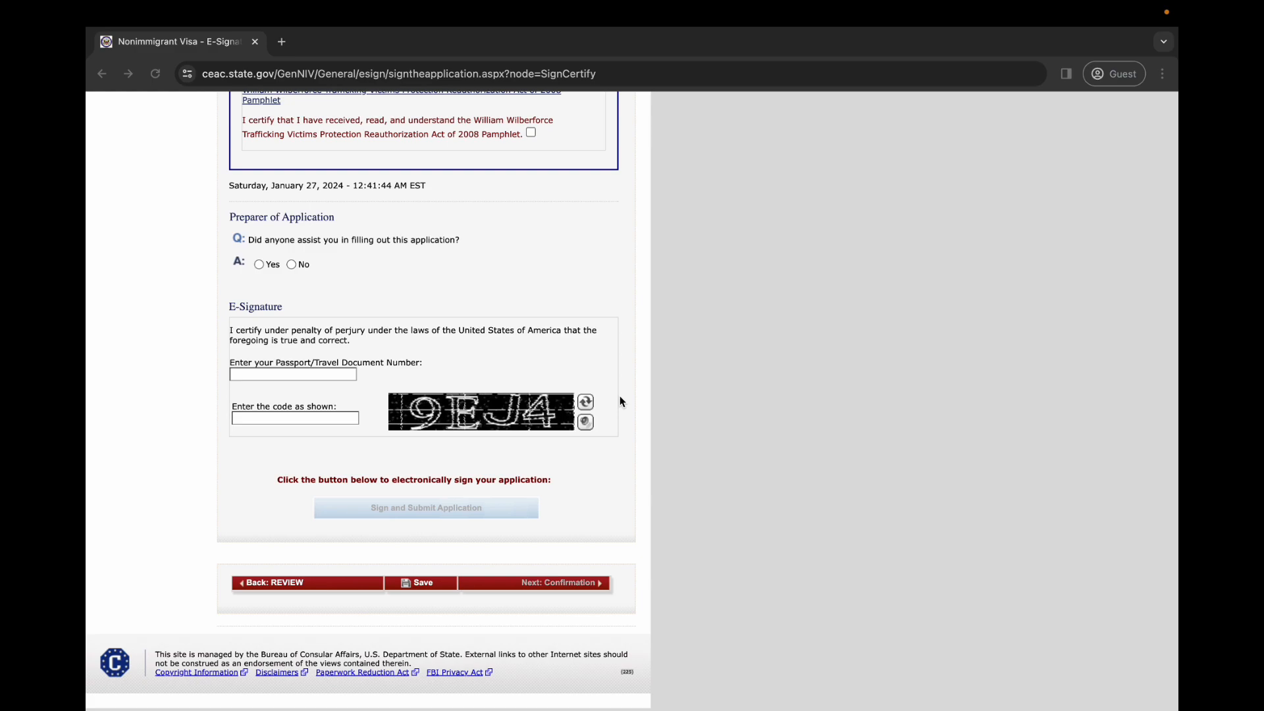
pyautogui.scroll(20, 621, 402)
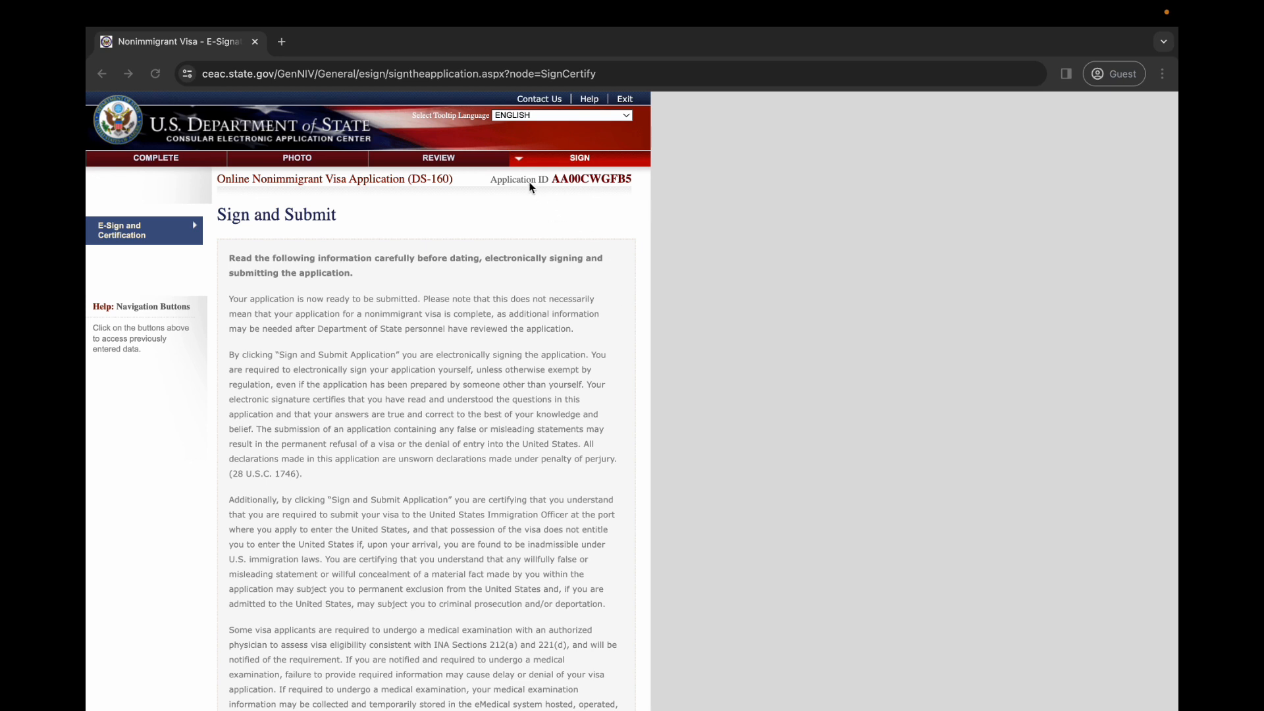
# Highlight the Application ID in the header of the Sign and Submit page to note it, and clear the selection
pyautogui.moveTo(552, 181); pyautogui.dragTo(632, 179)
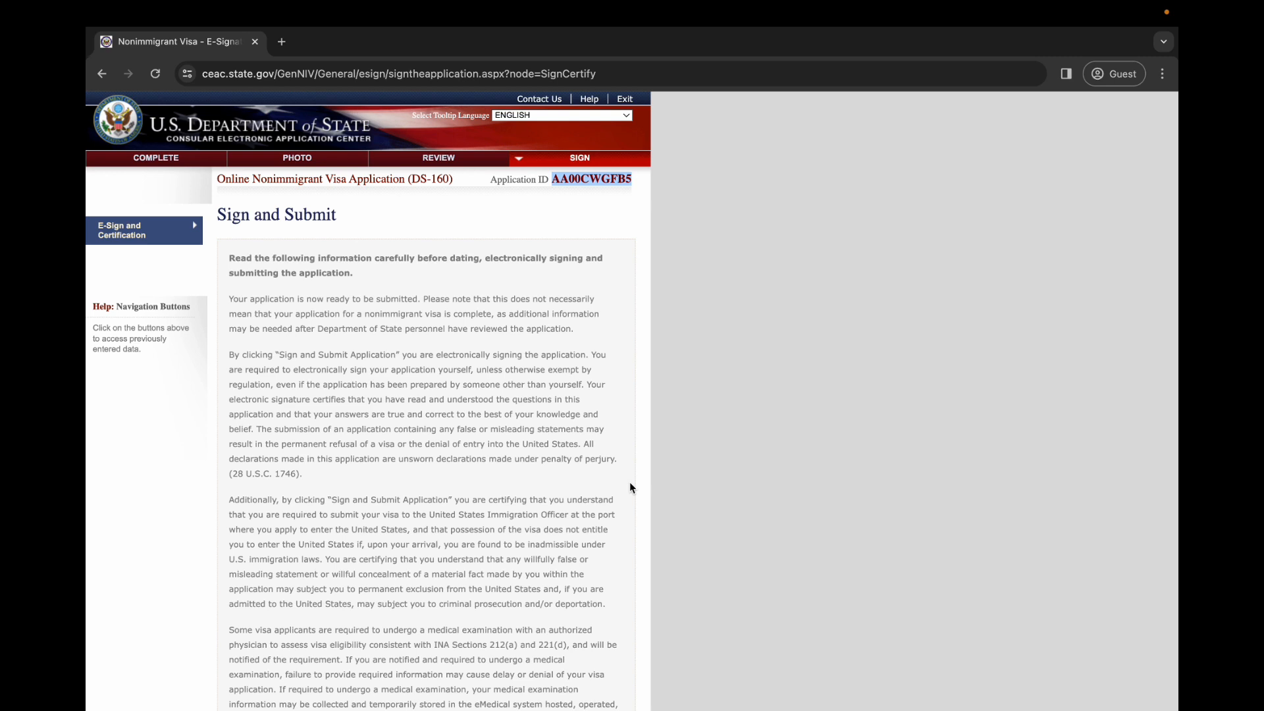
pyautogui.click(587, 240)
pyautogui.moveTo(553, 177); pyautogui.dragTo(632, 176)
pyautogui.click(556, 300)
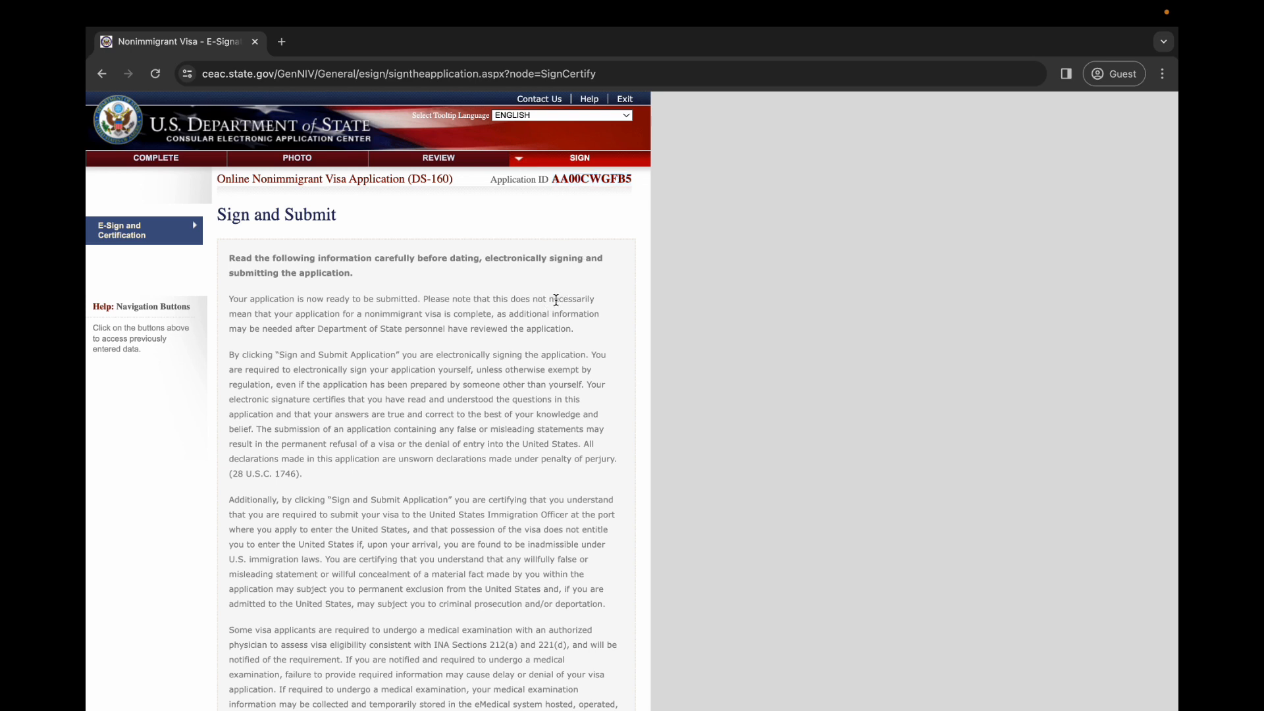